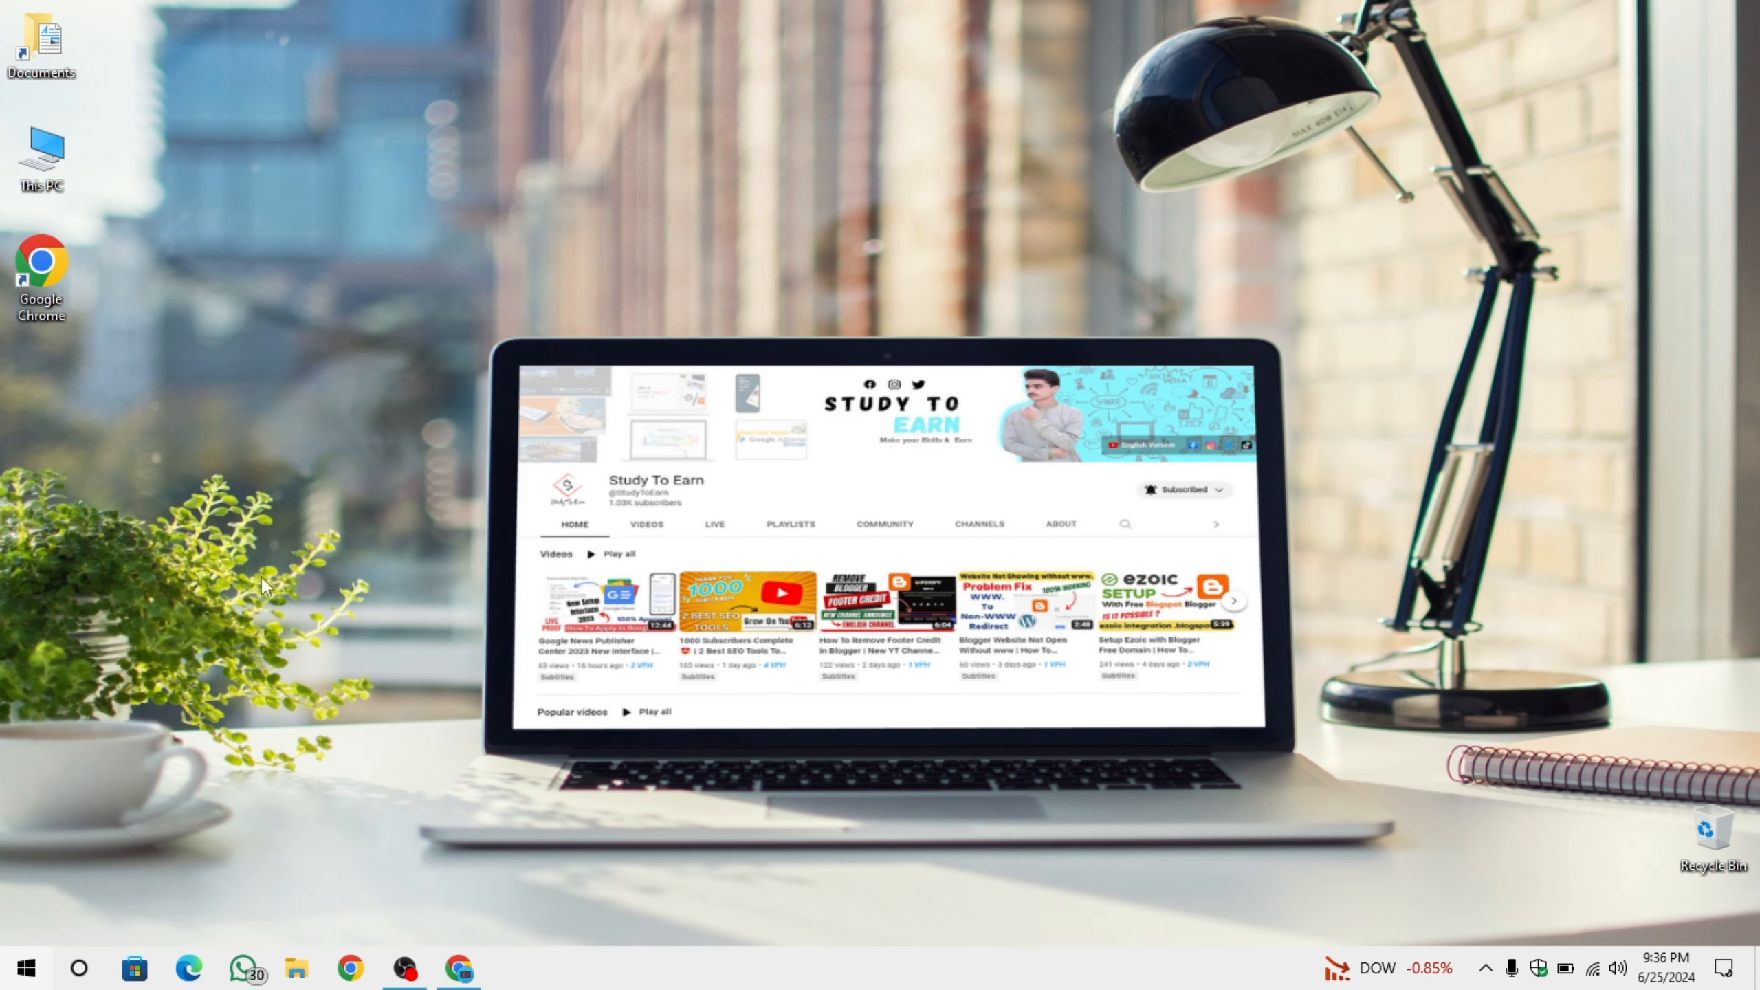
Look through the GvtJobz home page, including its Recent Jobs and Featured Jobs listings.
click(476, 974)
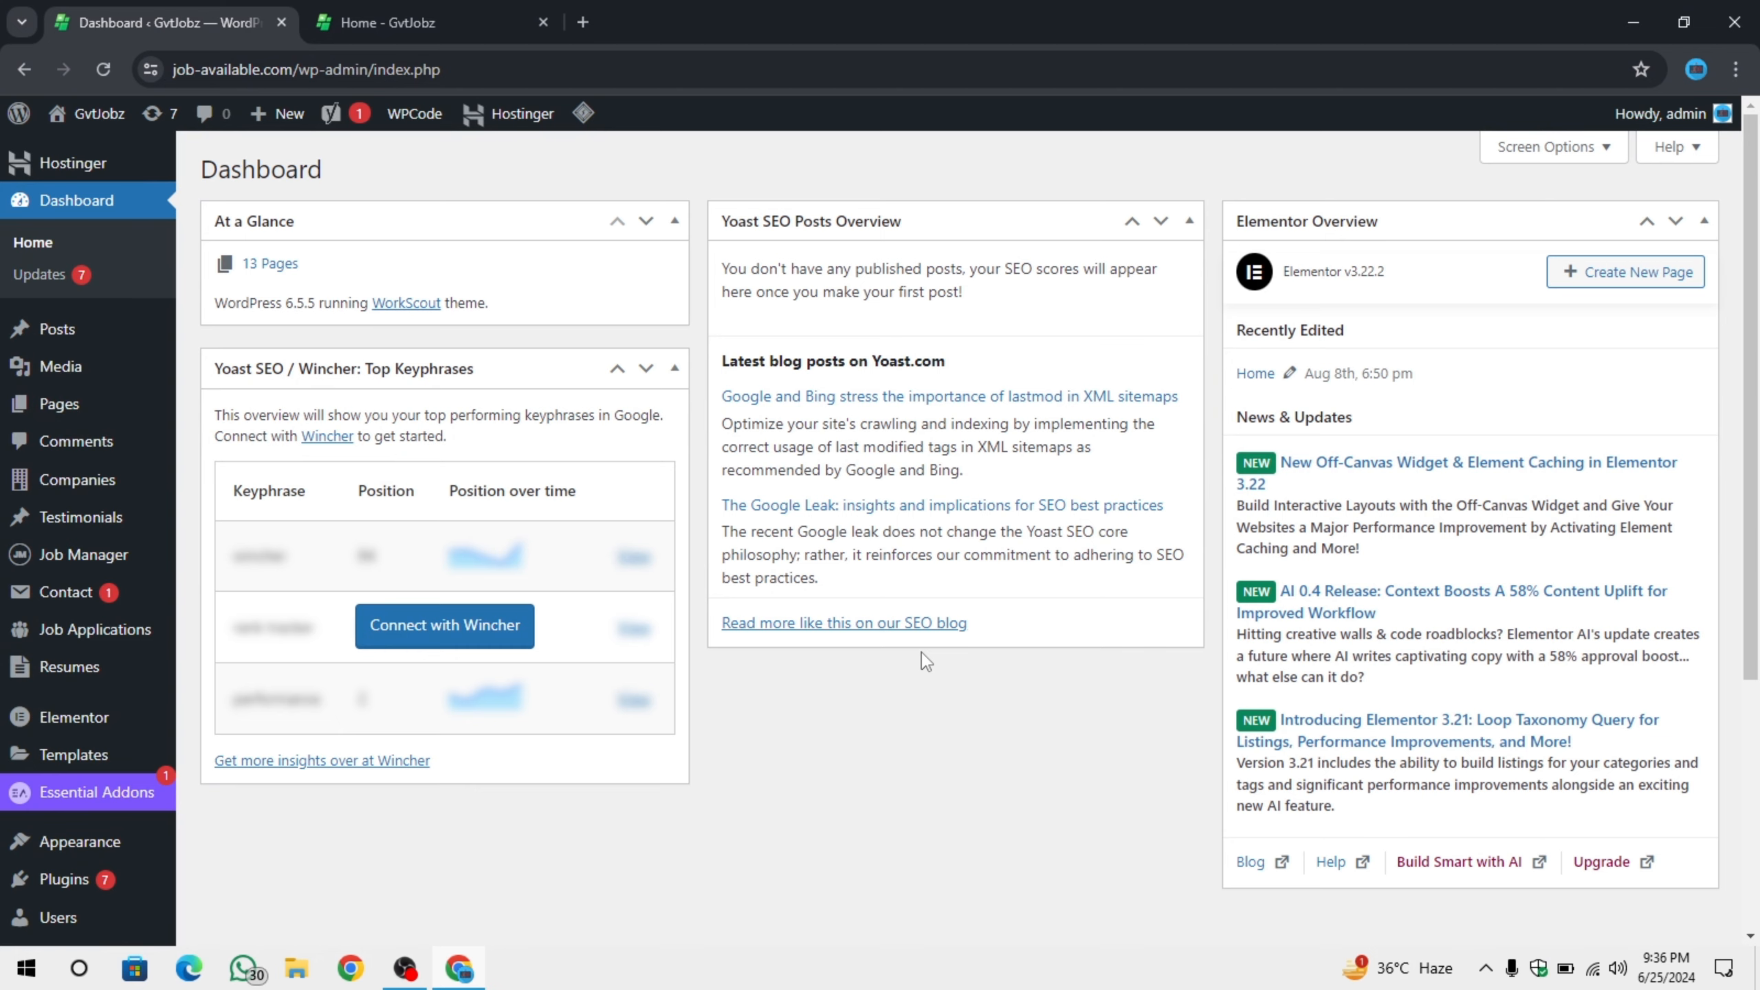
click(416, 22)
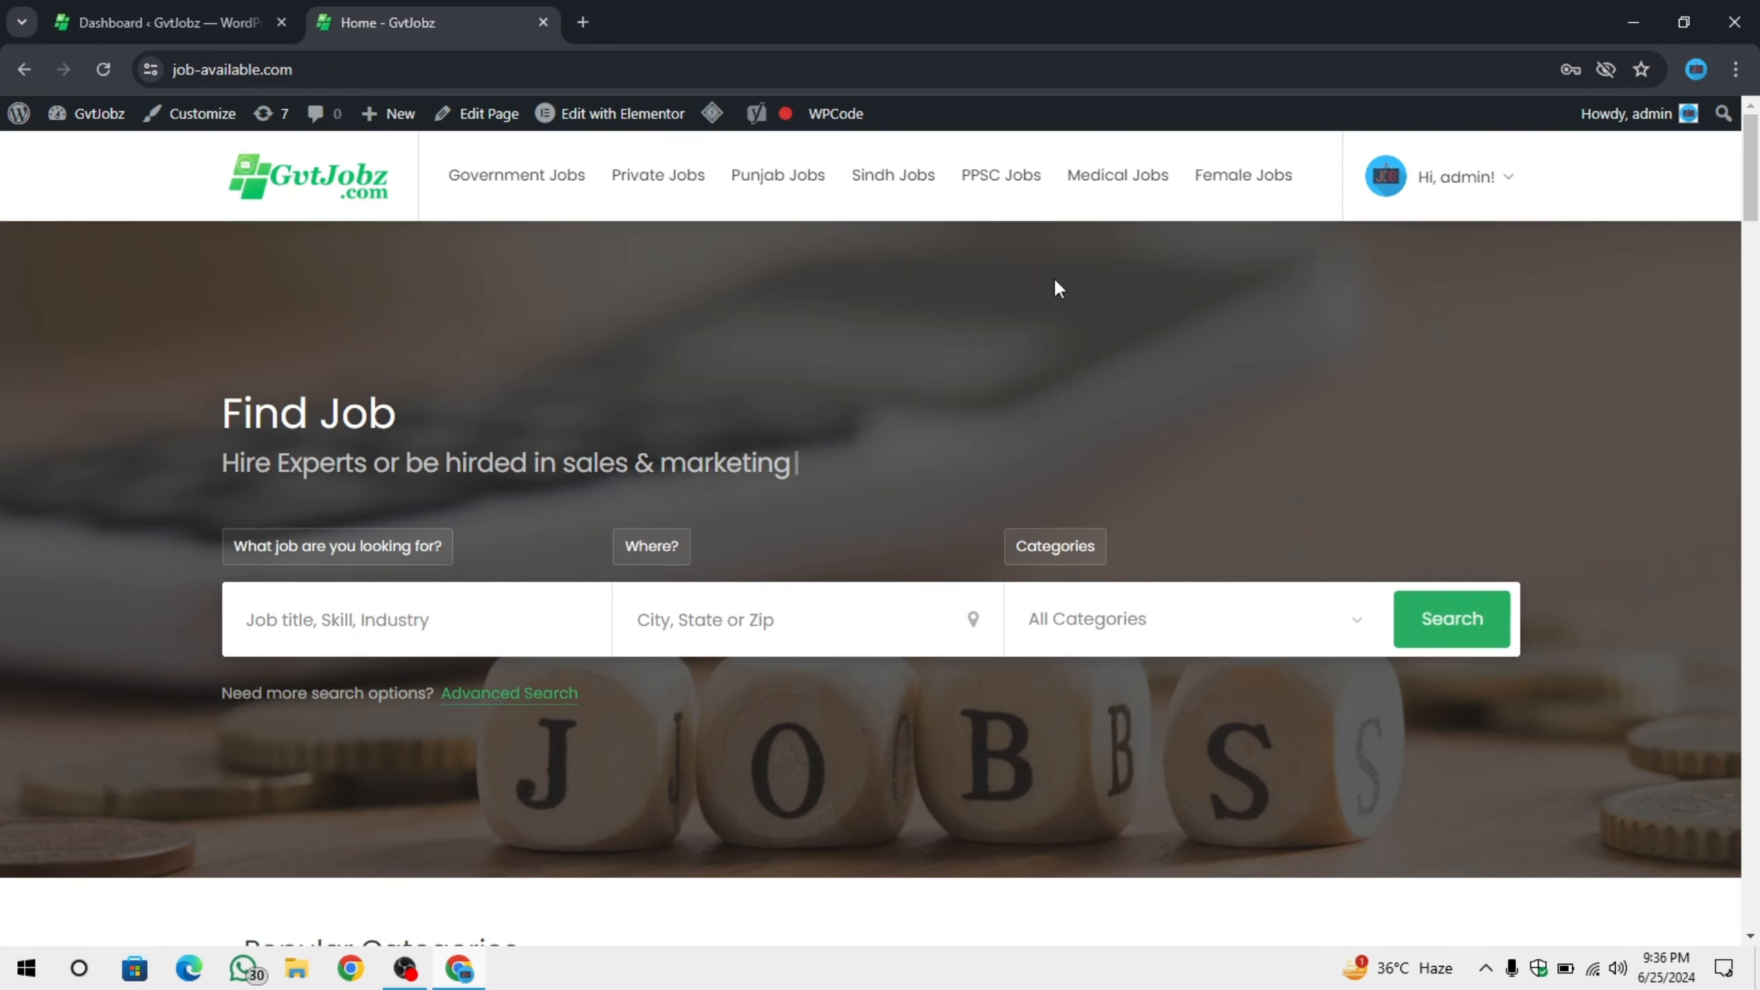
scroll(1022, 582, down, 10)
scroll(1006, 615, down, 10)
scroll(1001, 656, up, 20)
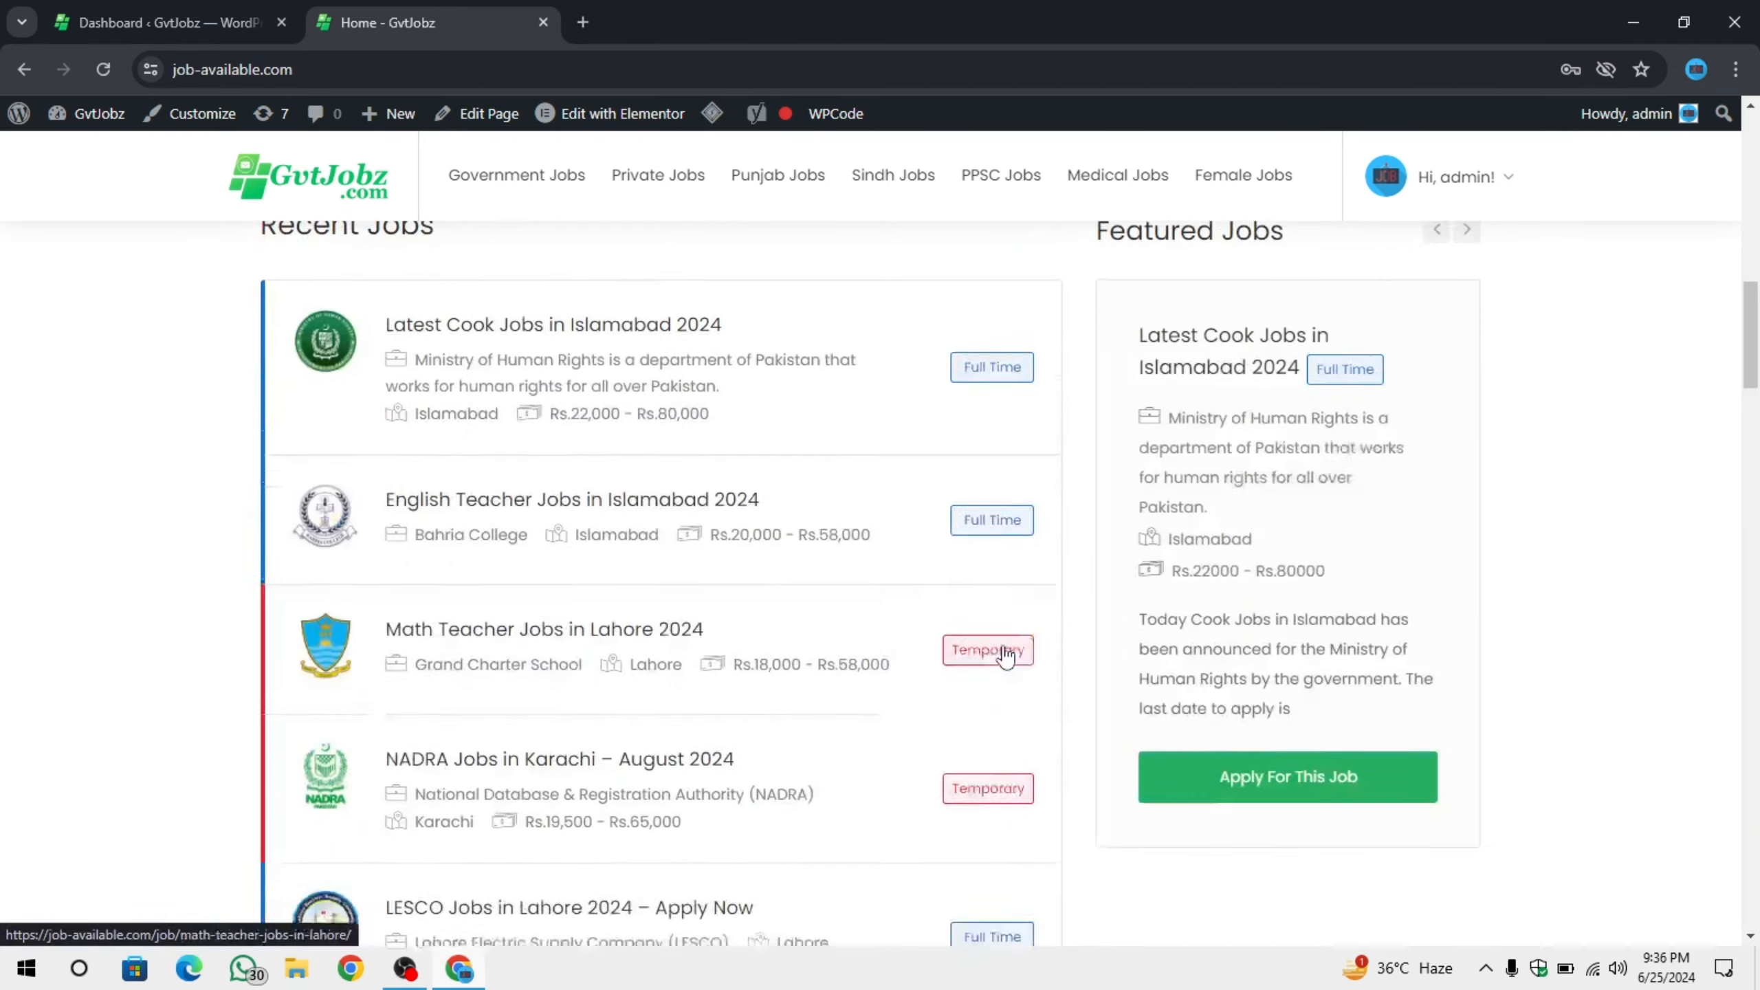
scroll(823, 545, down, 10)
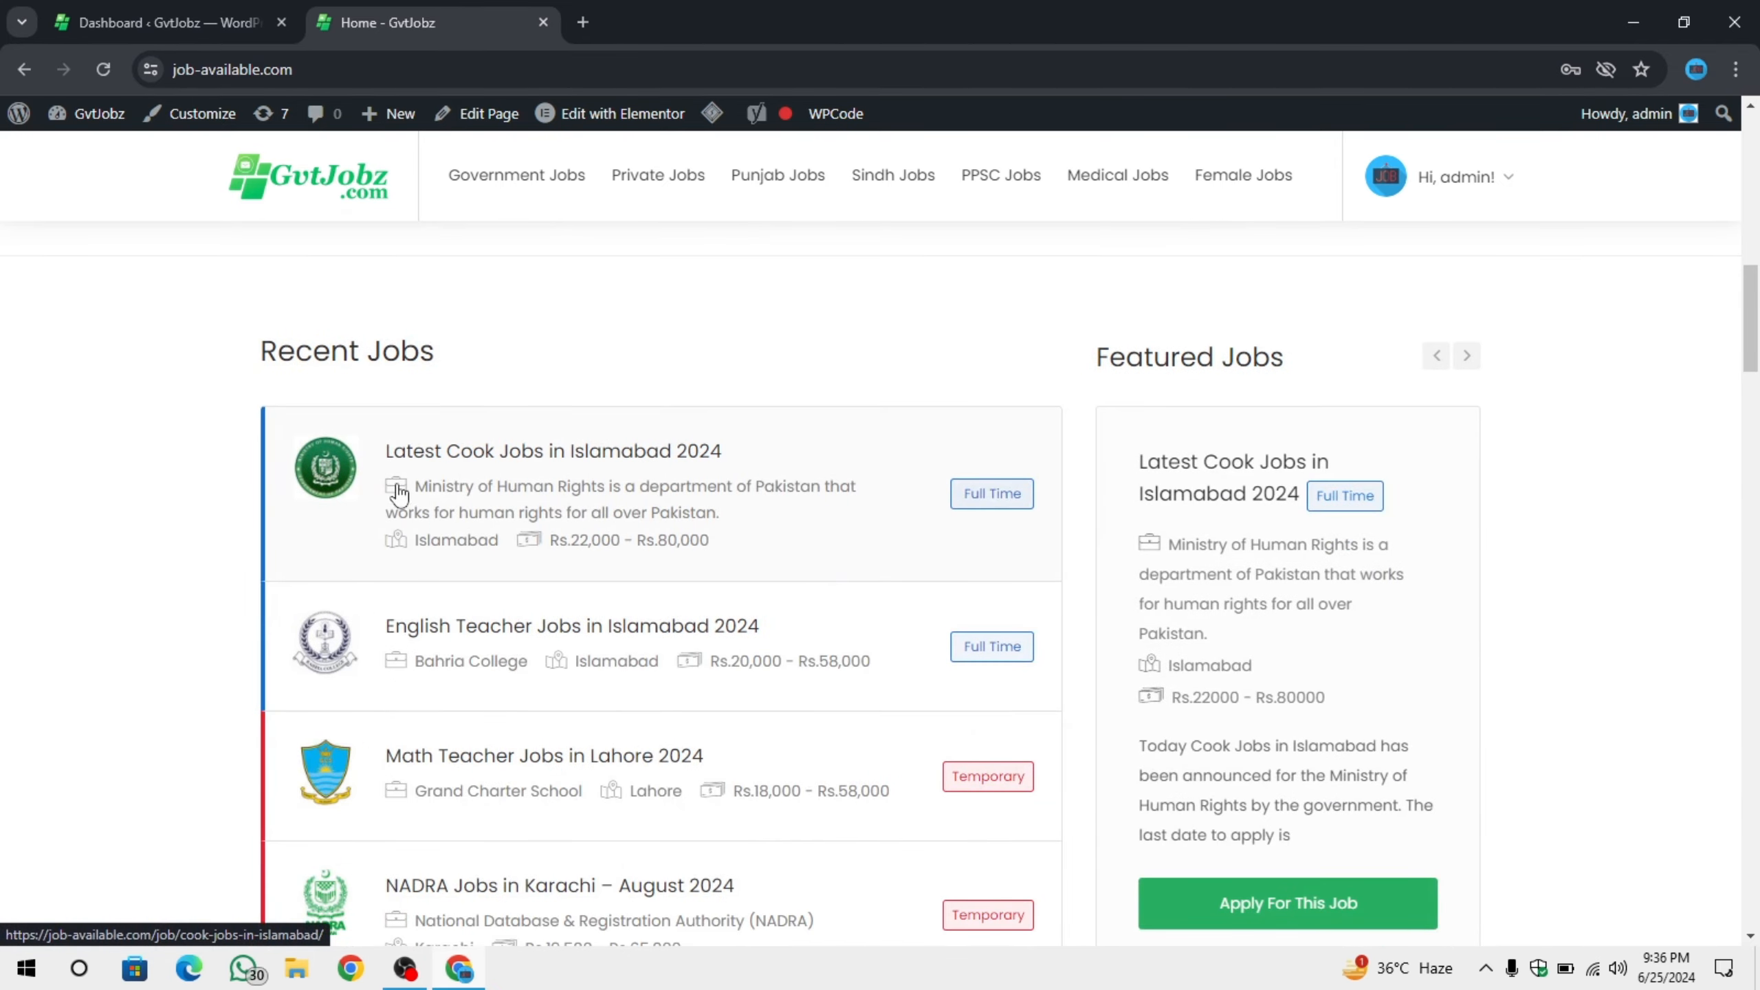
scroll(274, 650, down, 8)
scroll(275, 651, down, 10)
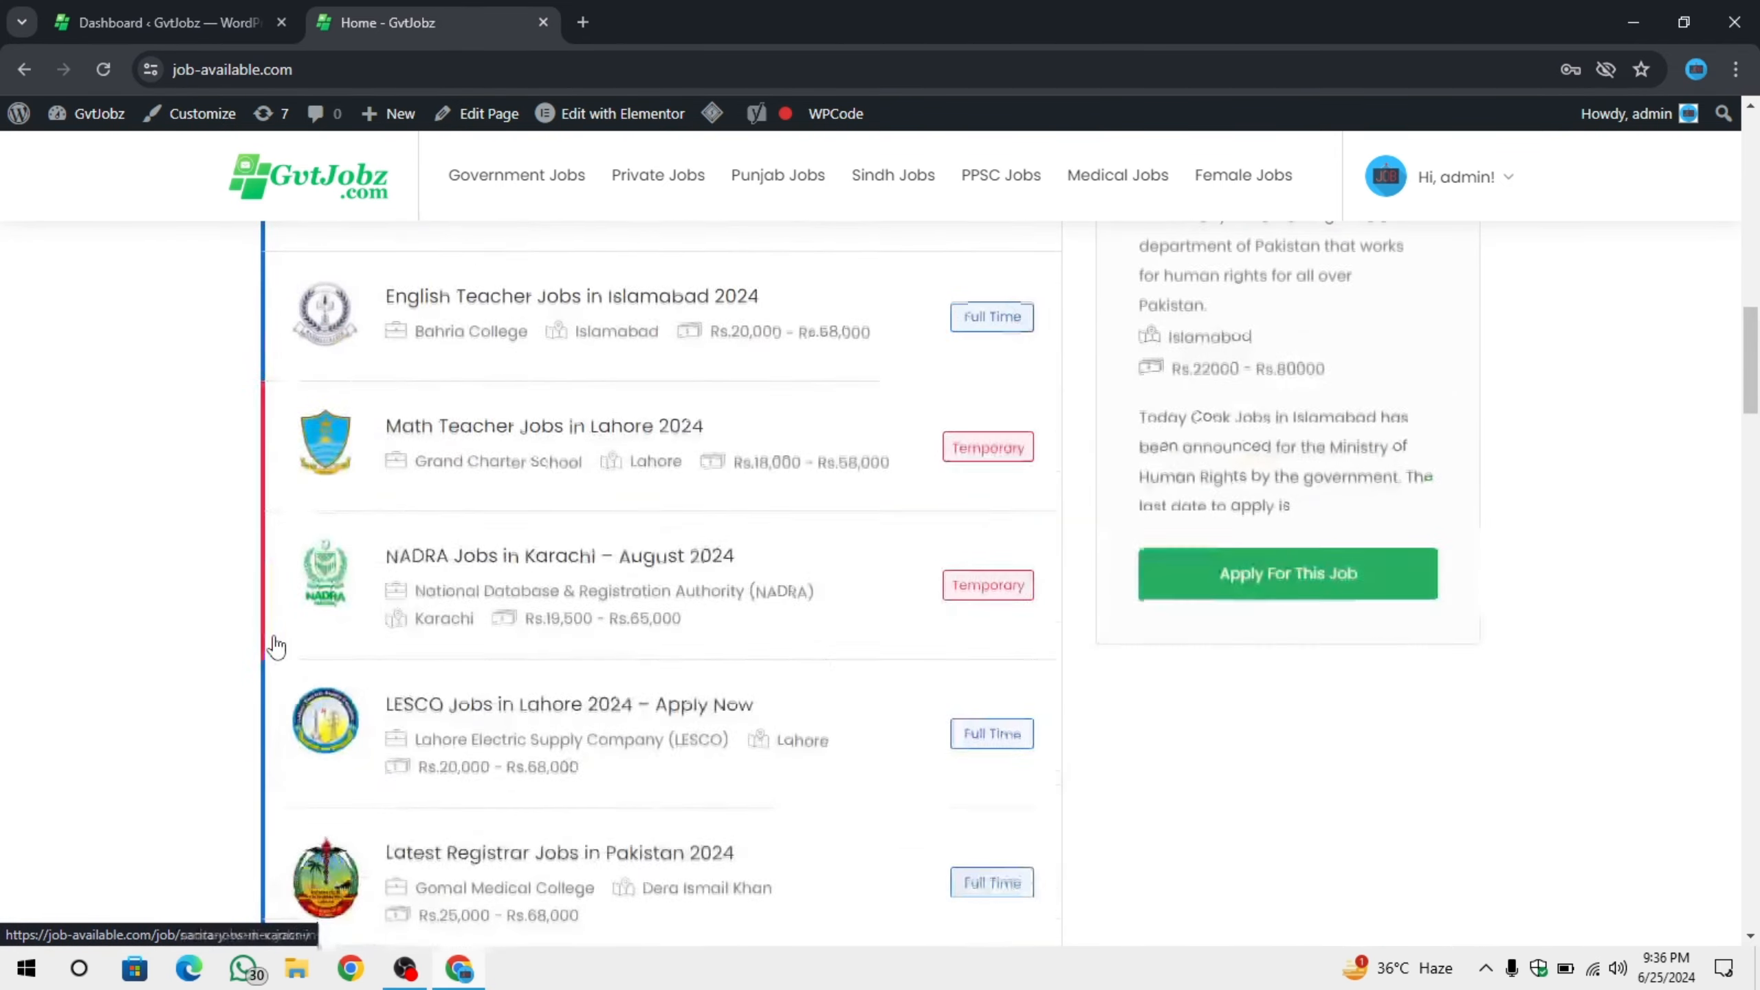
scroll(208, 624, up, 20)
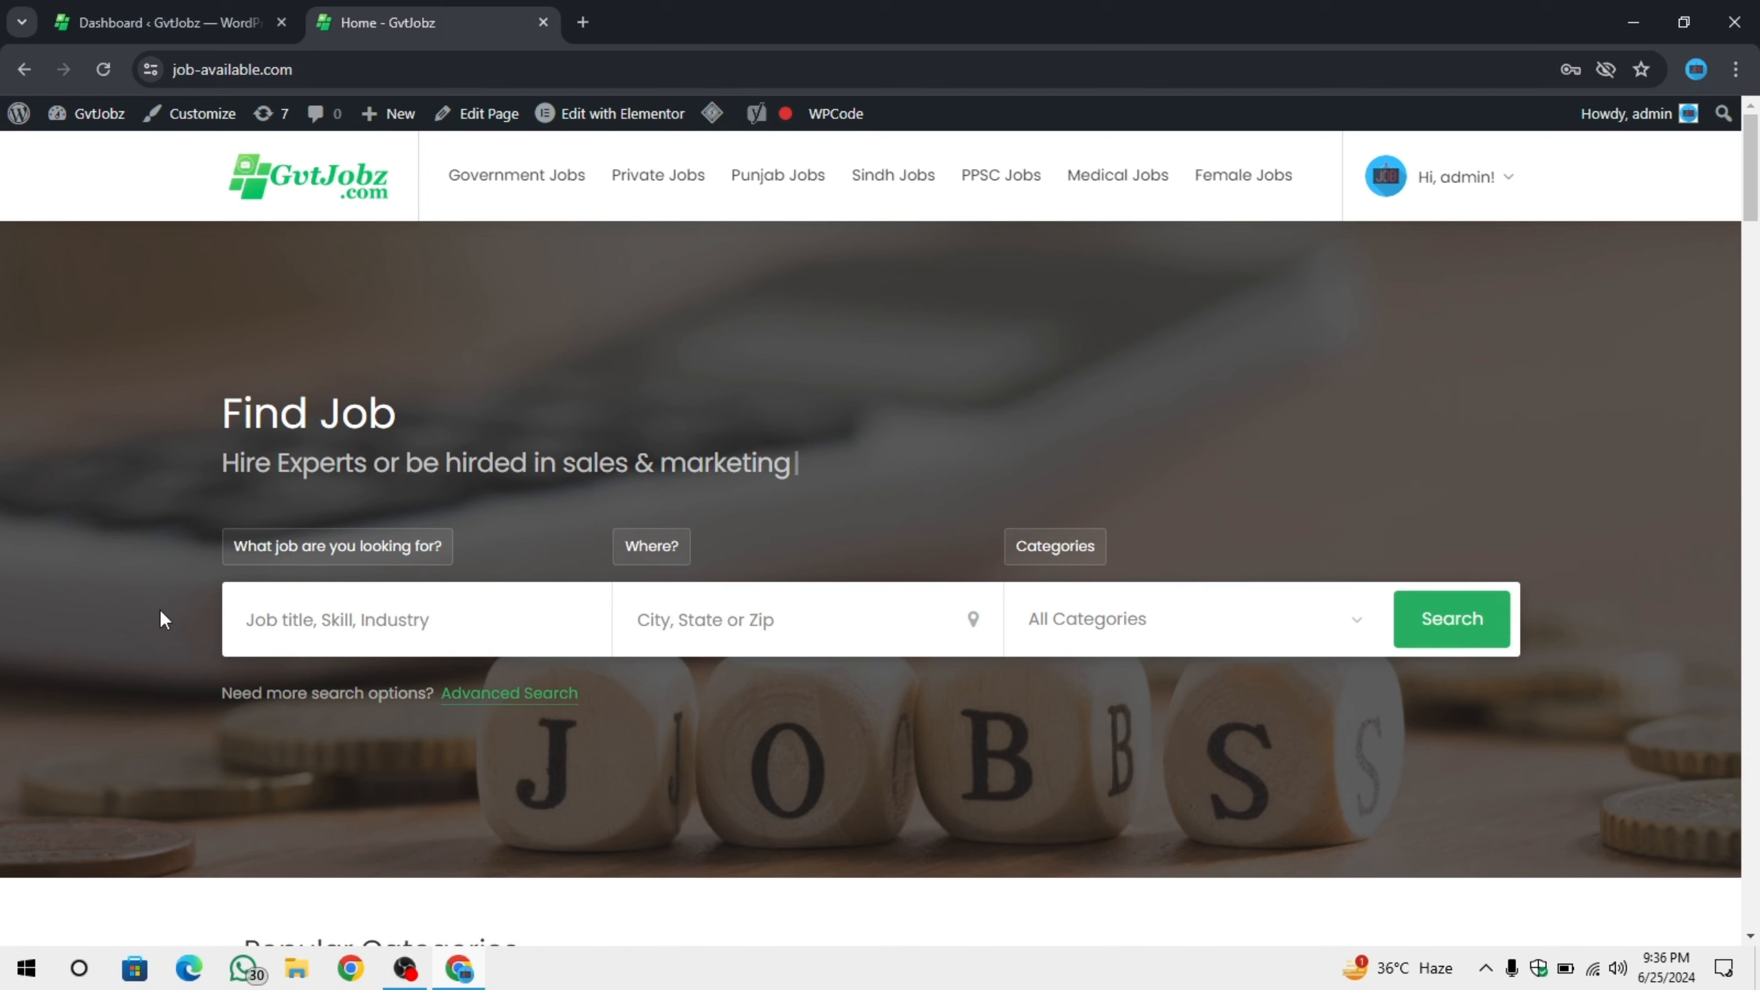
key(ctrl+shift+Tab)
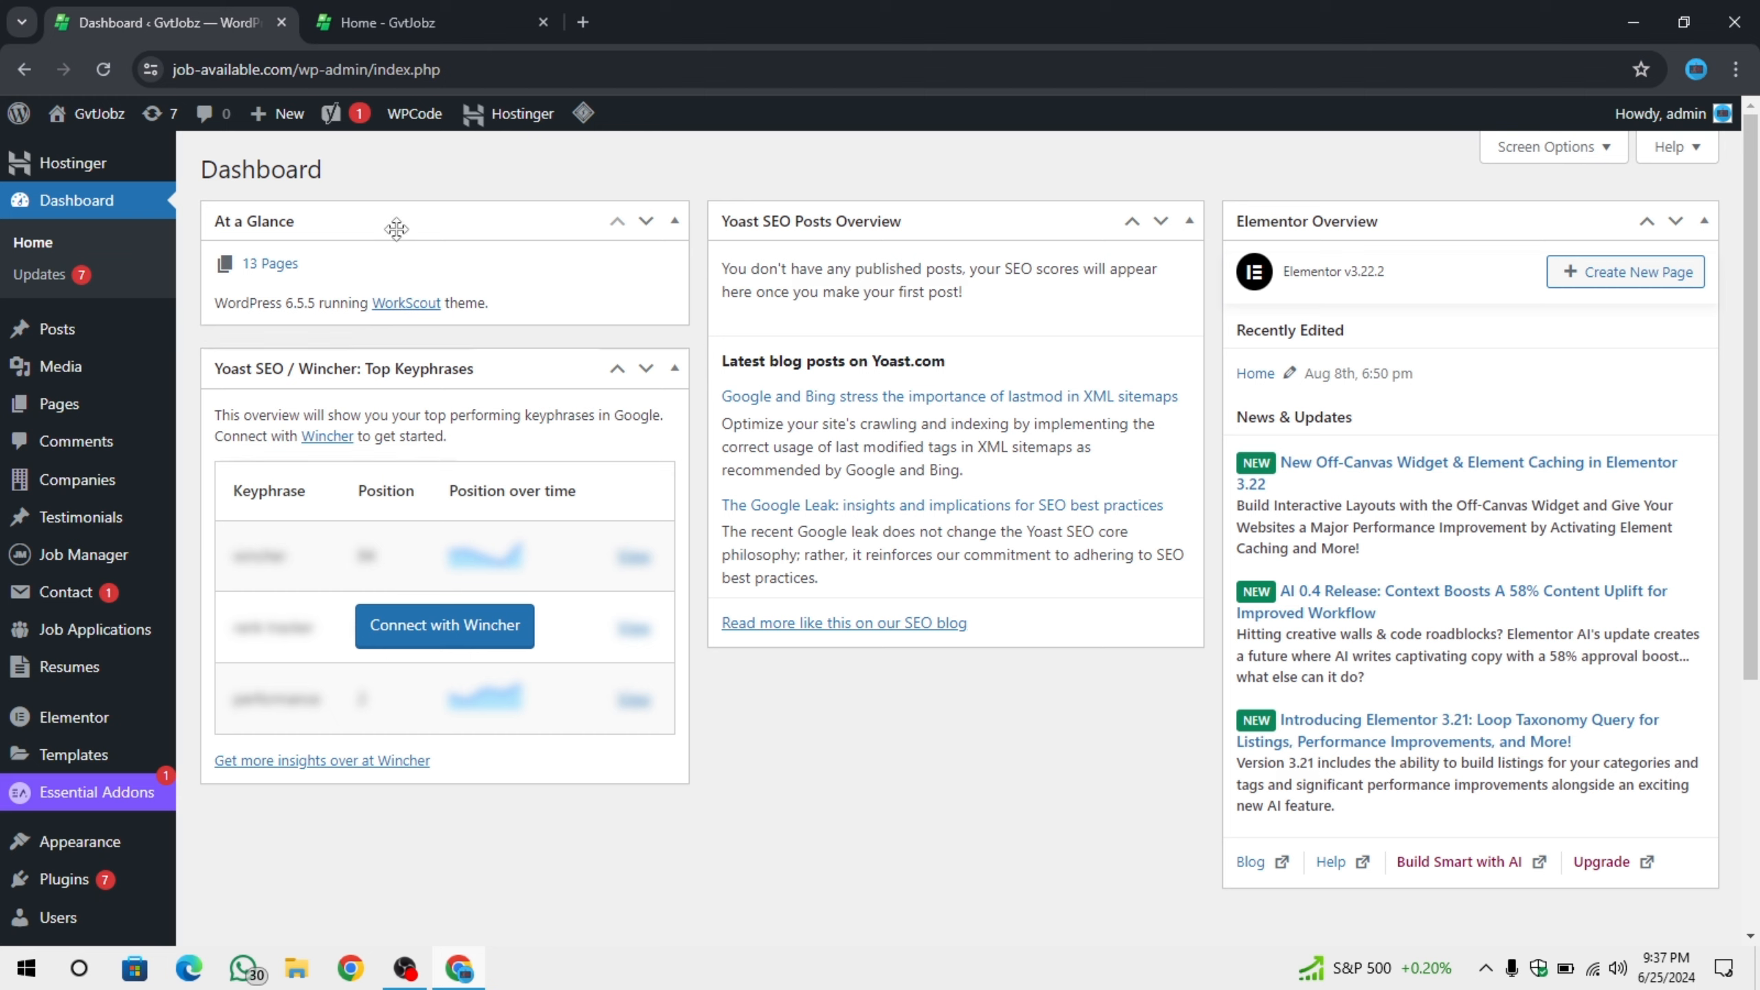
click(374, 8)
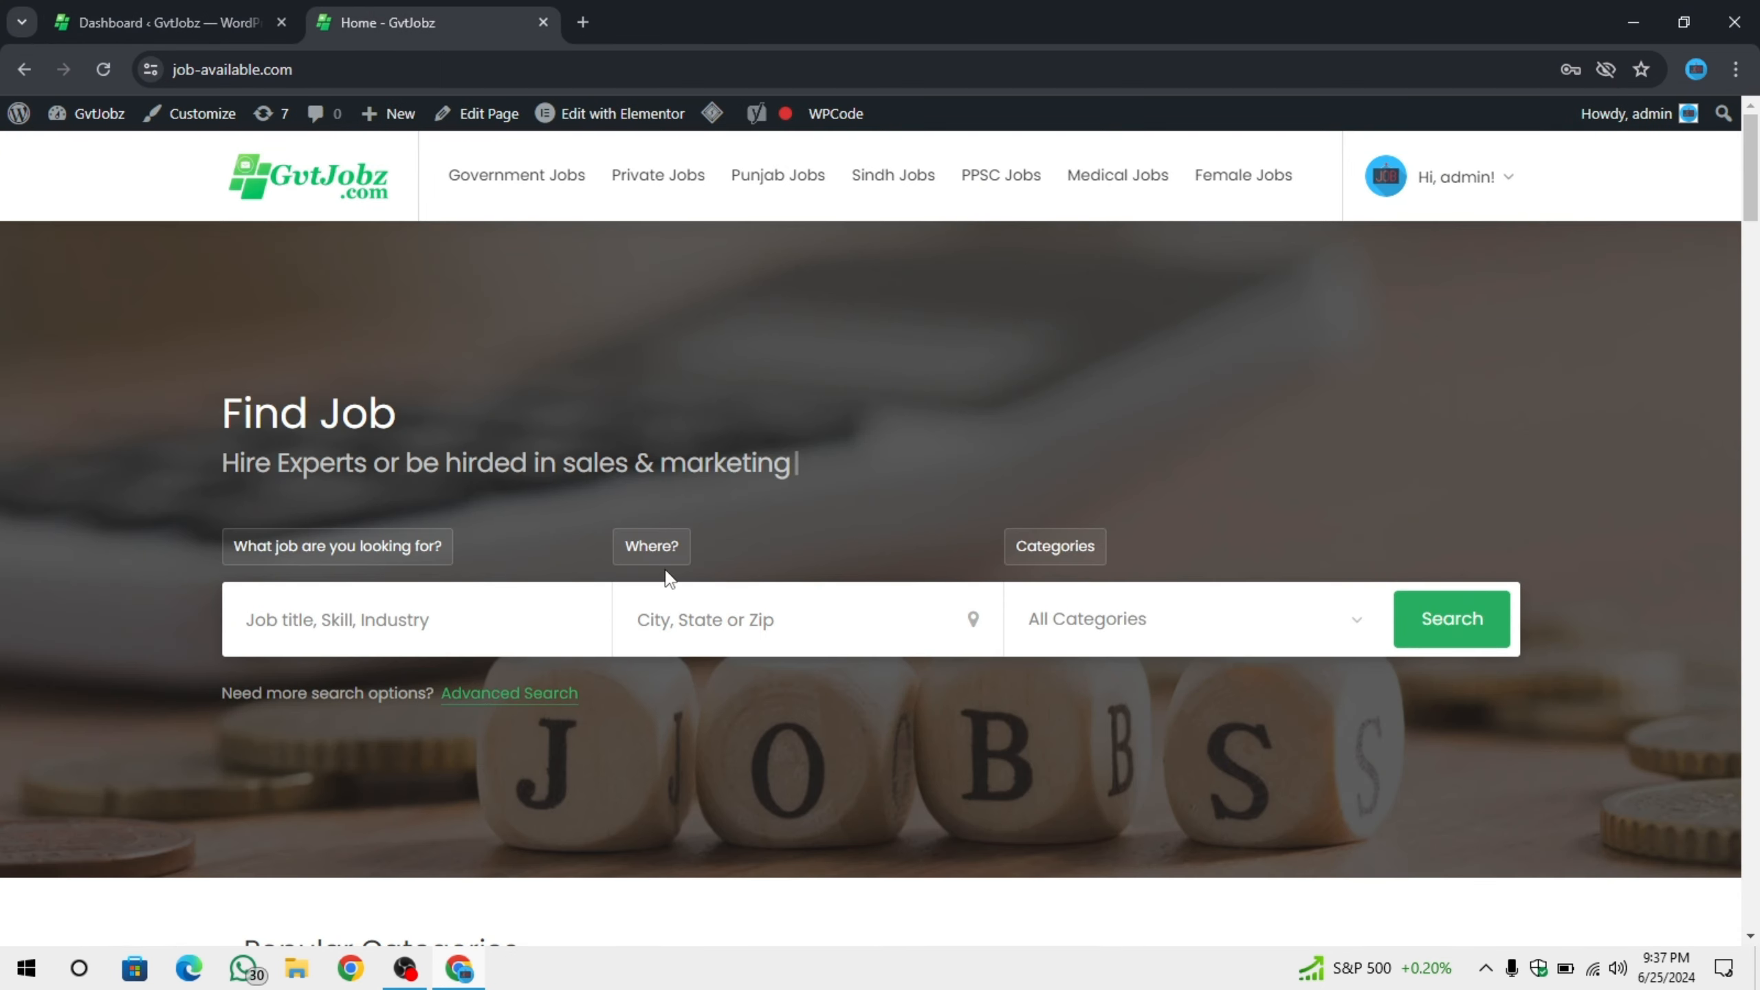
scroll(669, 575, down, 10)
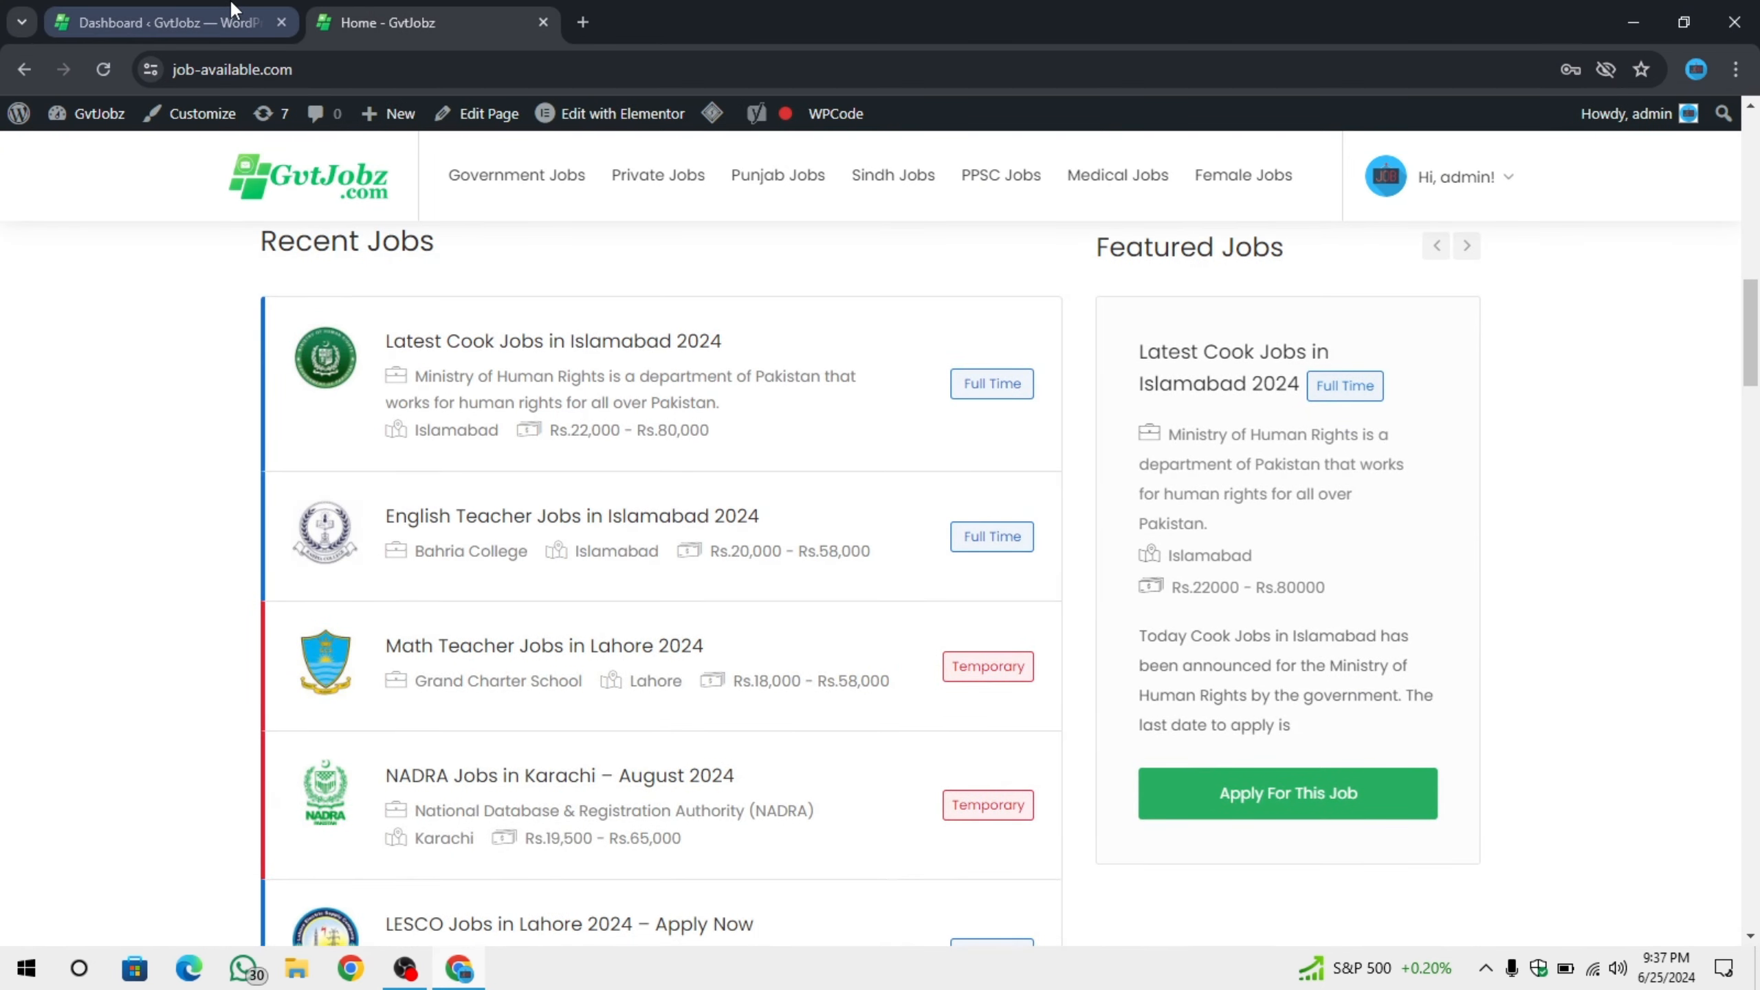
Return to the WordPress dashboard and open the list of installed plugins.
click(231, 9)
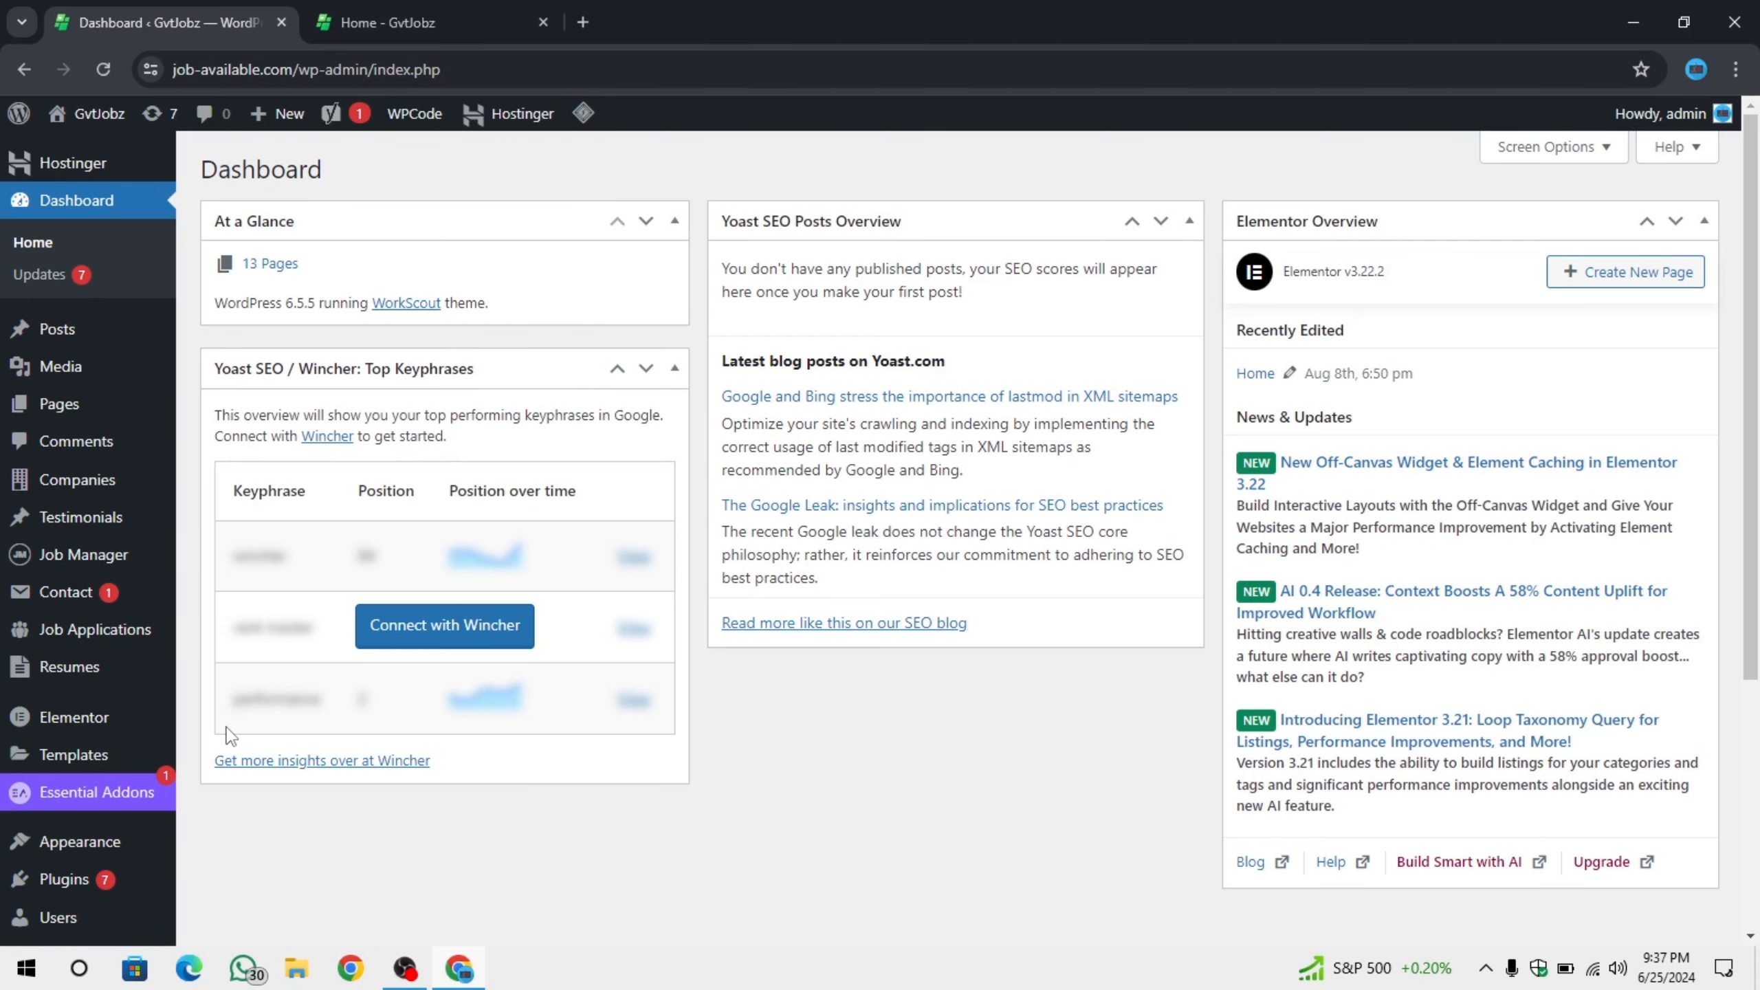
scroll(231, 735, down, 3)
mouse_move(114, 662)
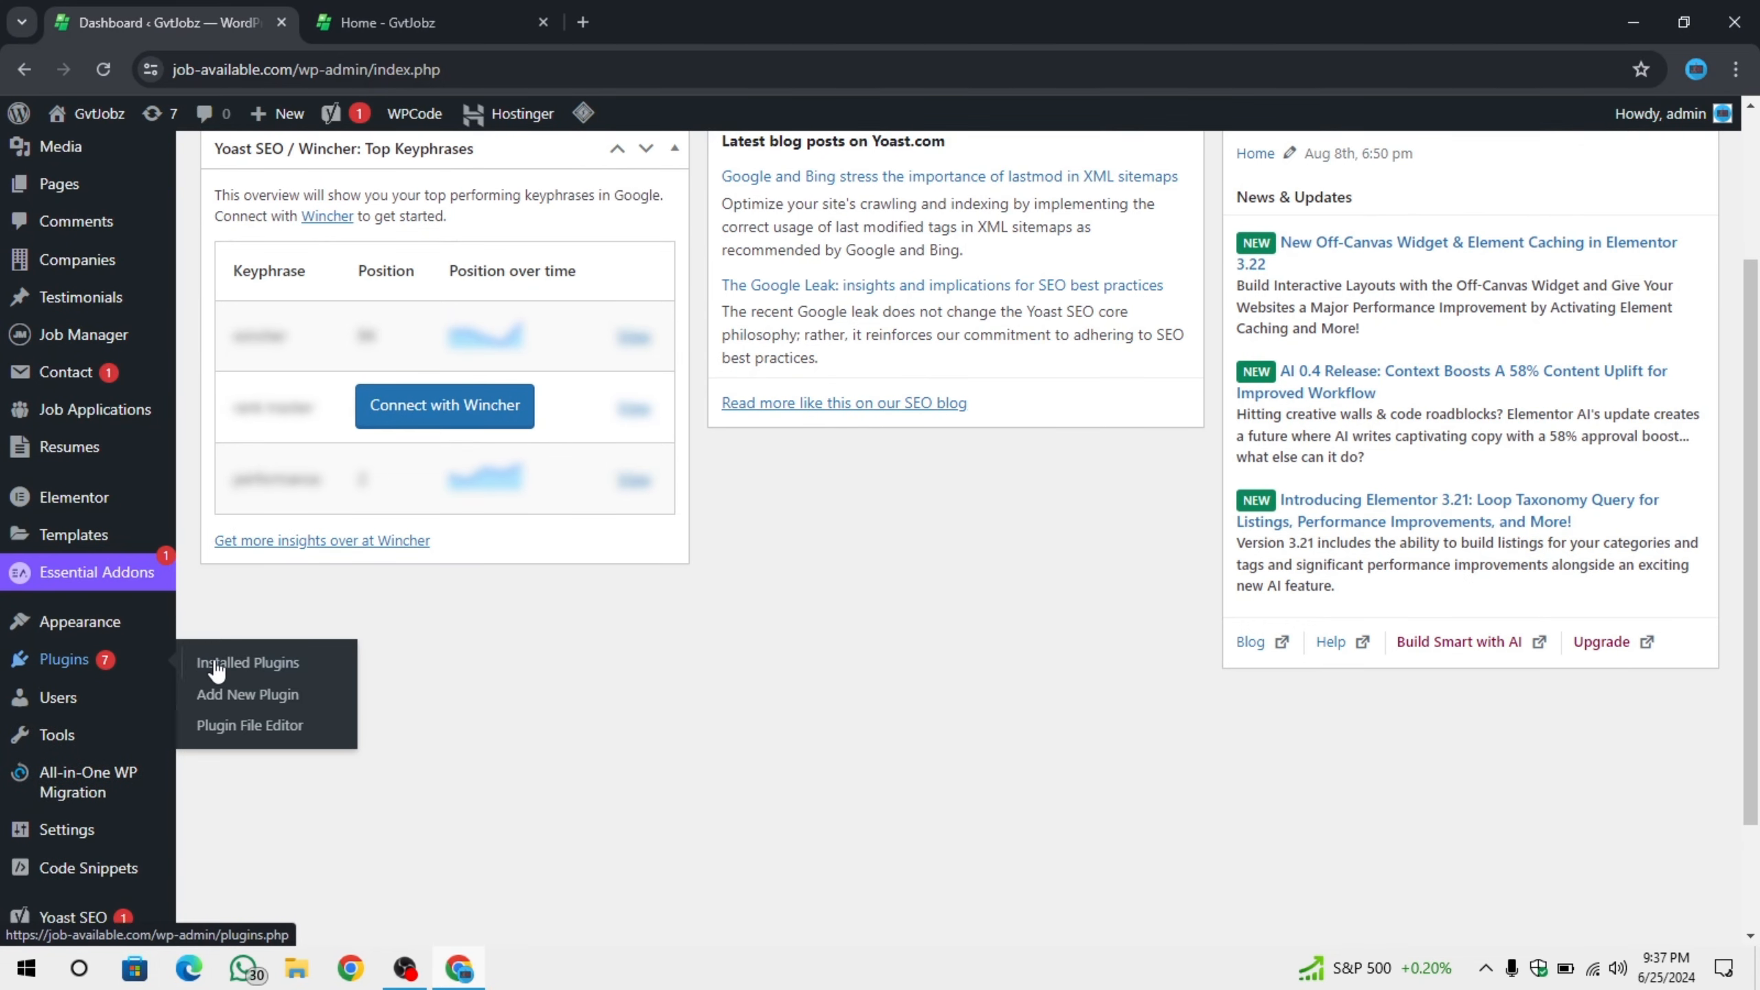
scroll(216, 670, down, 2)
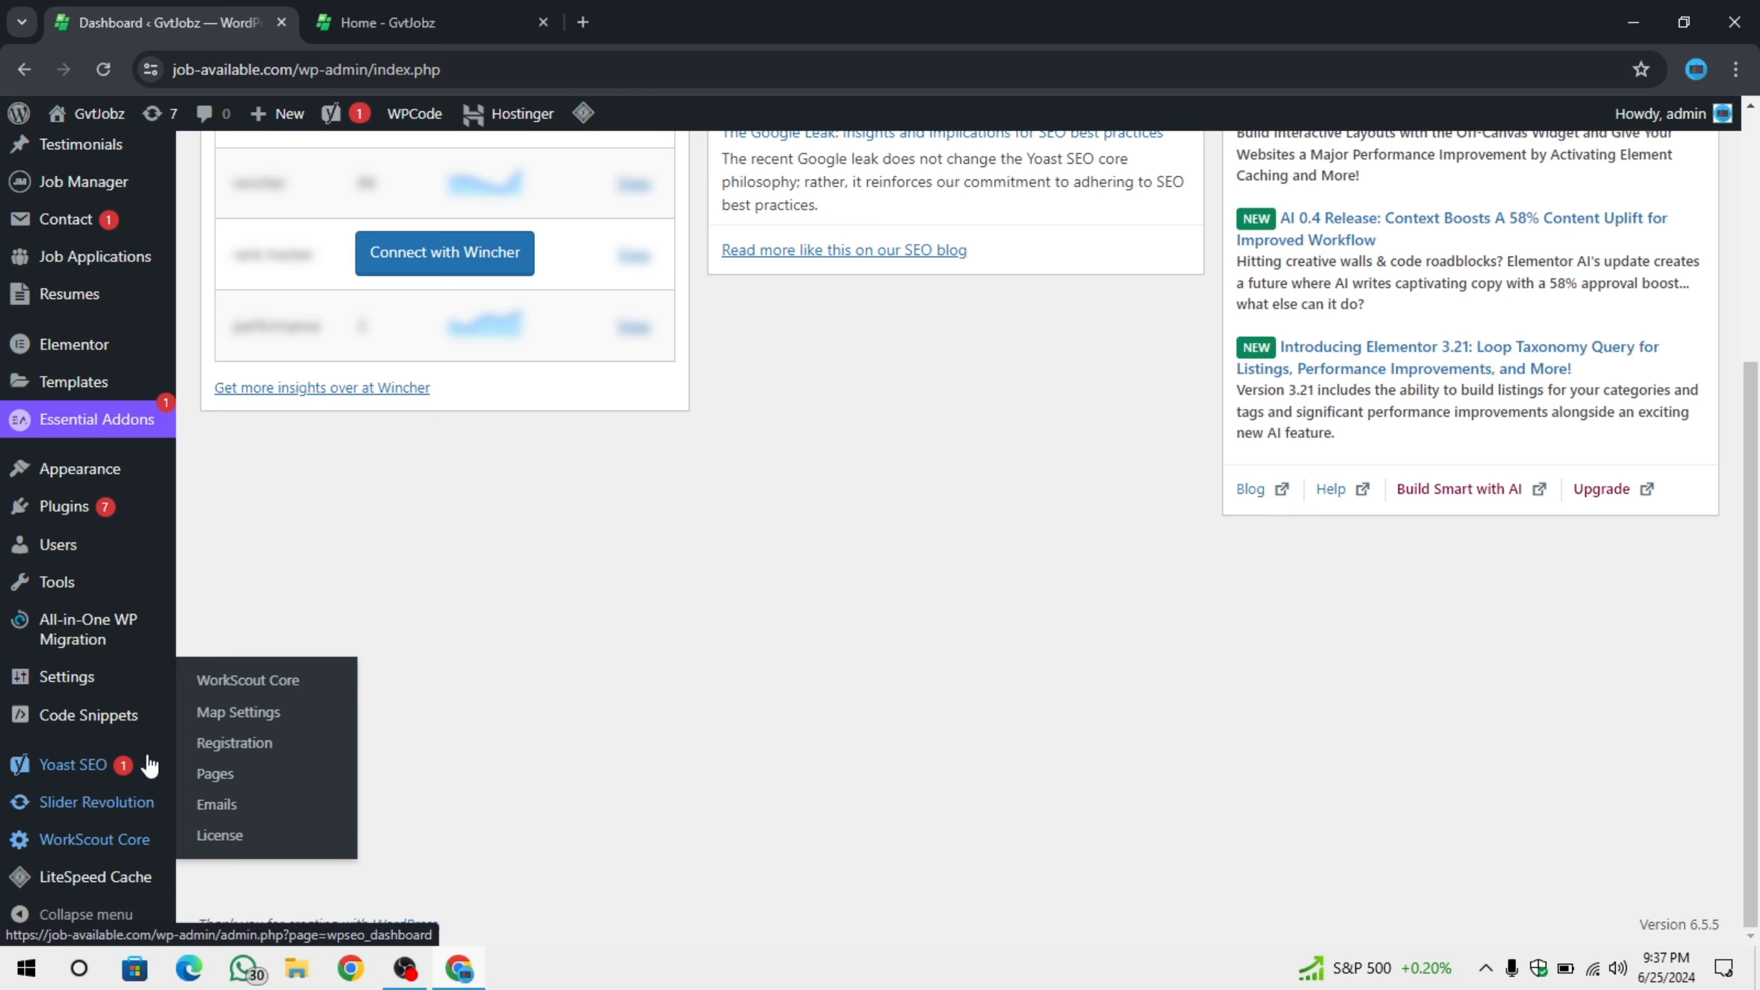
mouse_move(149, 765)
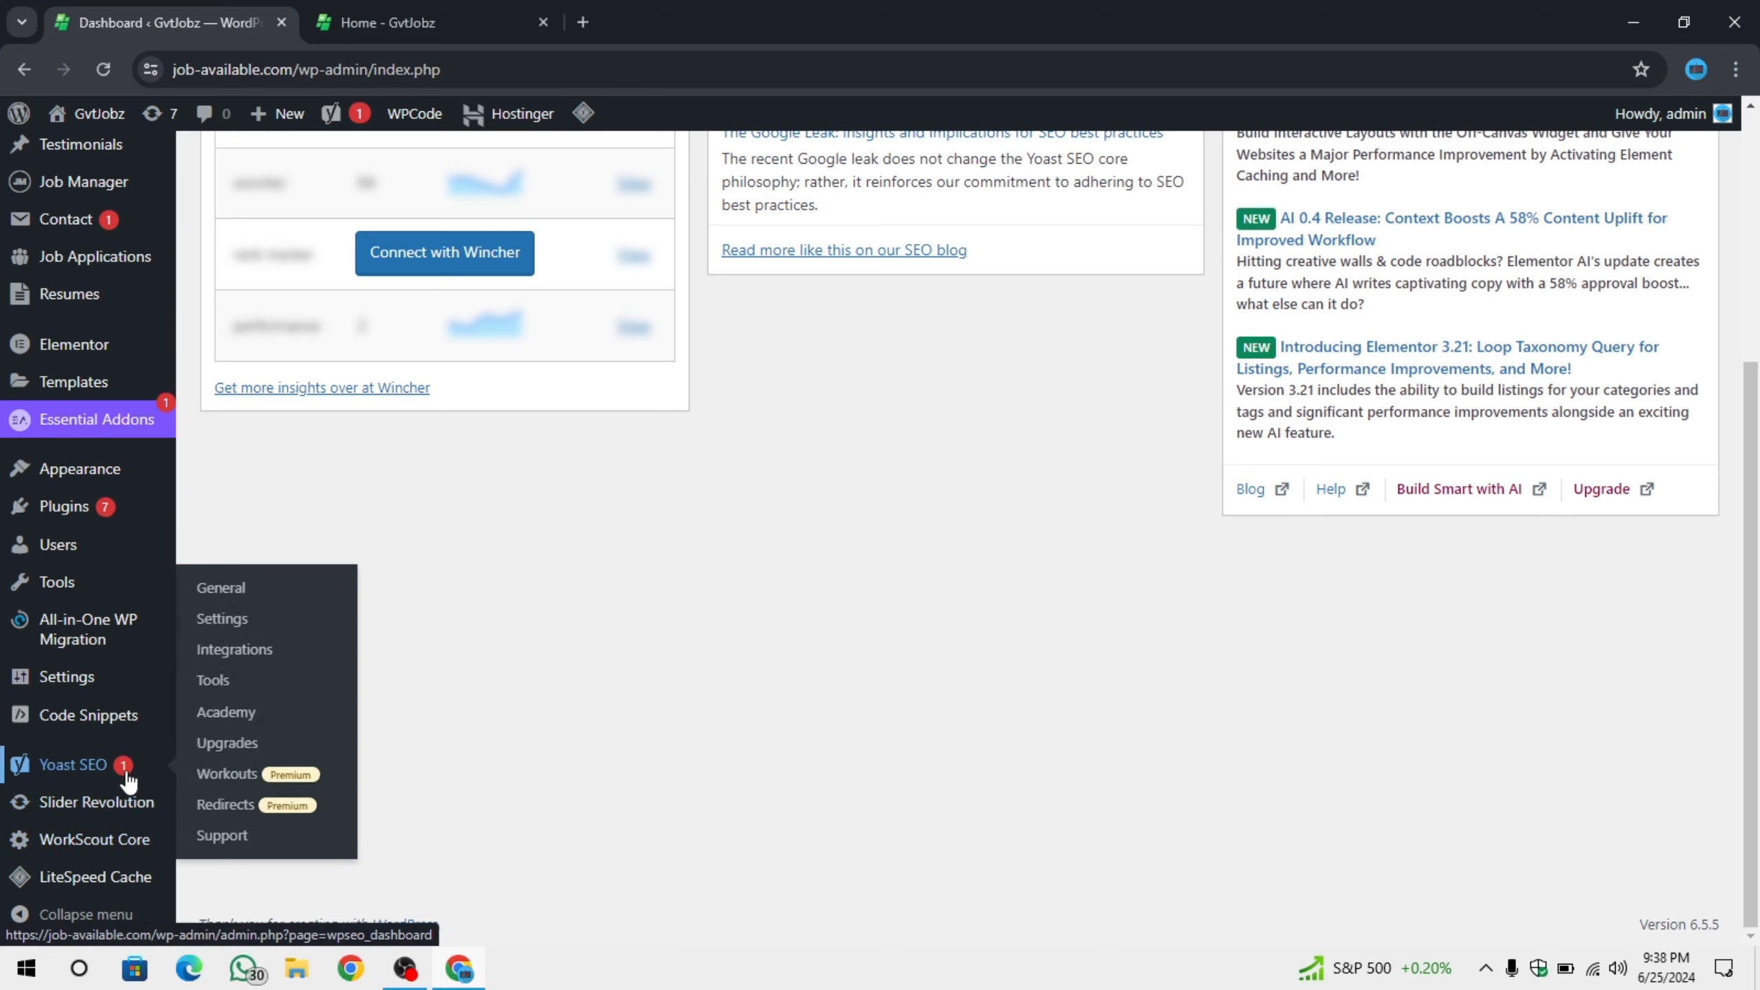
click(247, 541)
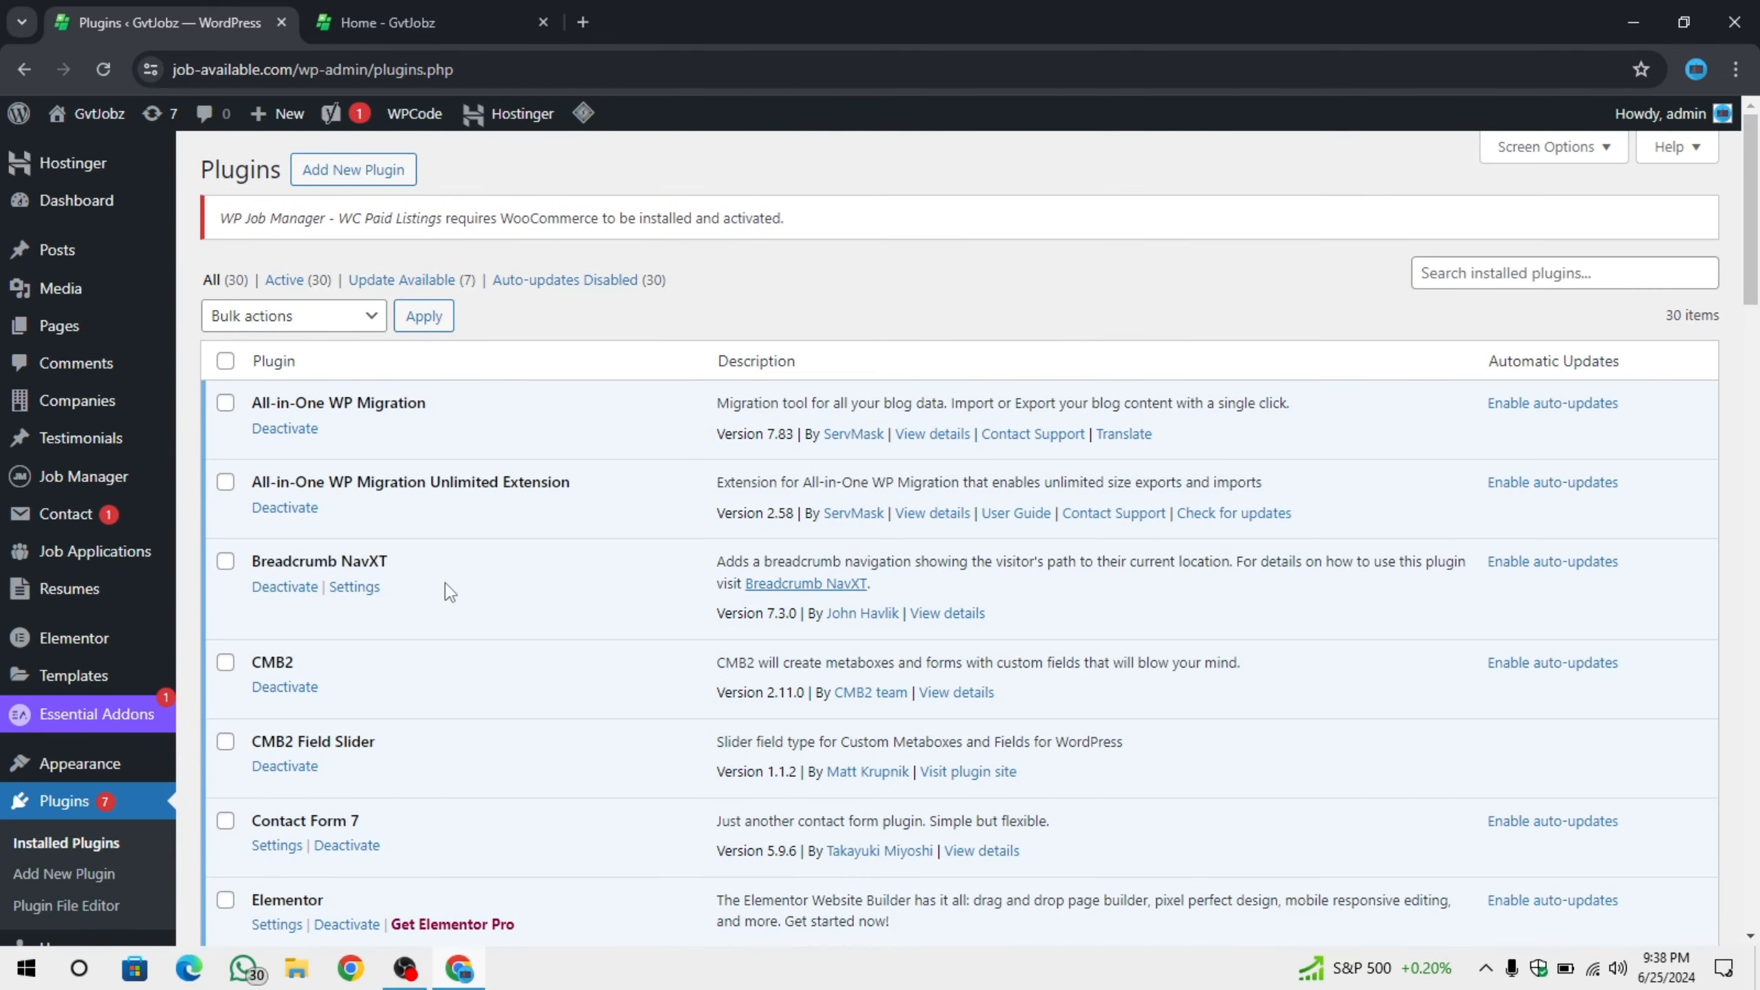
Deactivate and delete the Yoast SEO and Yoast SEO Premium plugins.
scroll(449, 593, down, 10)
scroll(432, 582, down, 5)
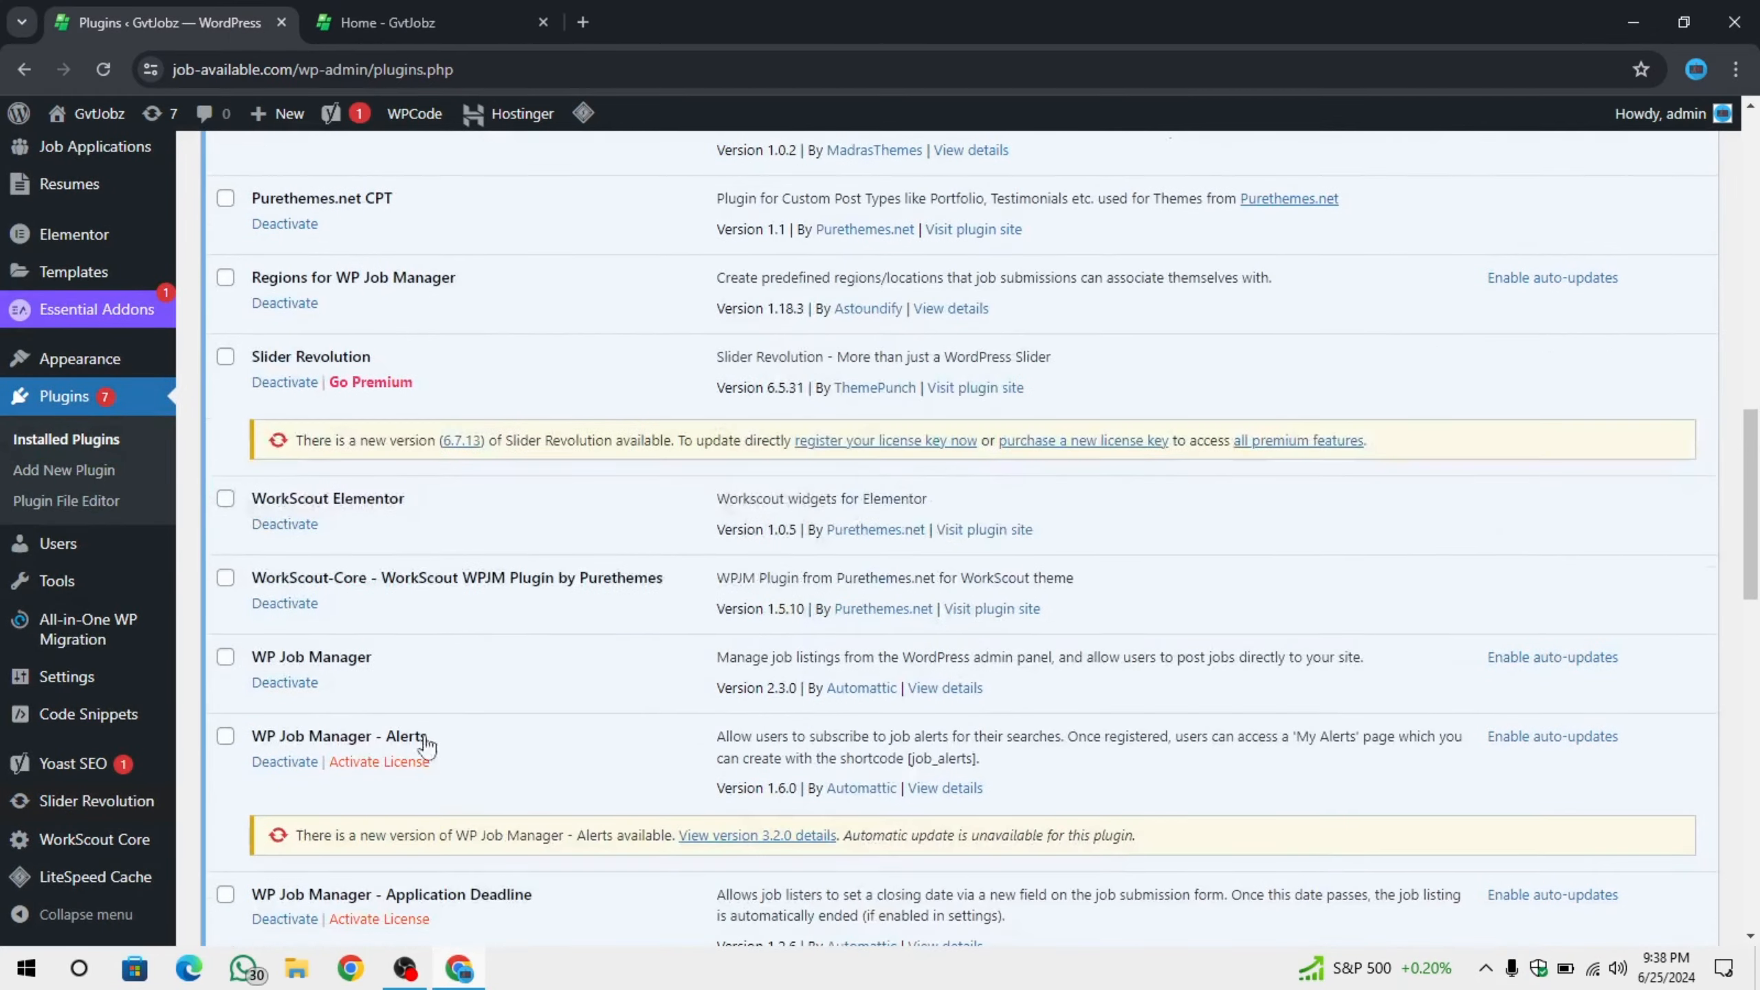
scroll(426, 746, down, 10)
click(347, 725)
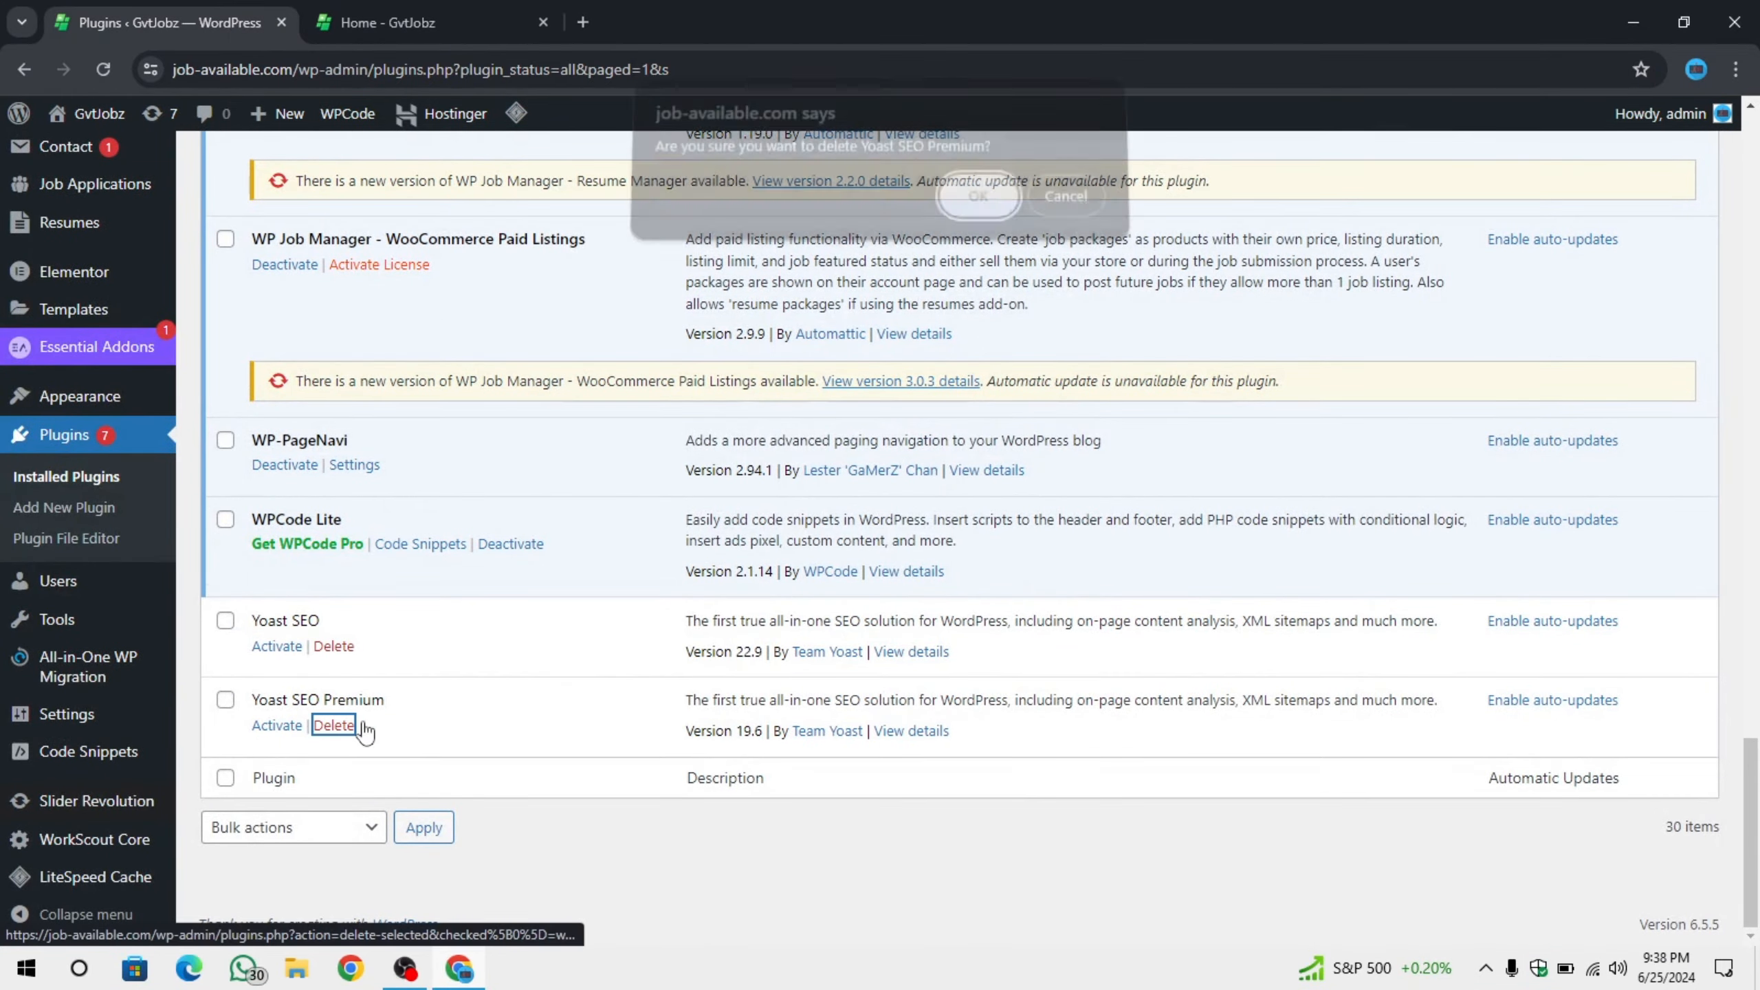
click(981, 197)
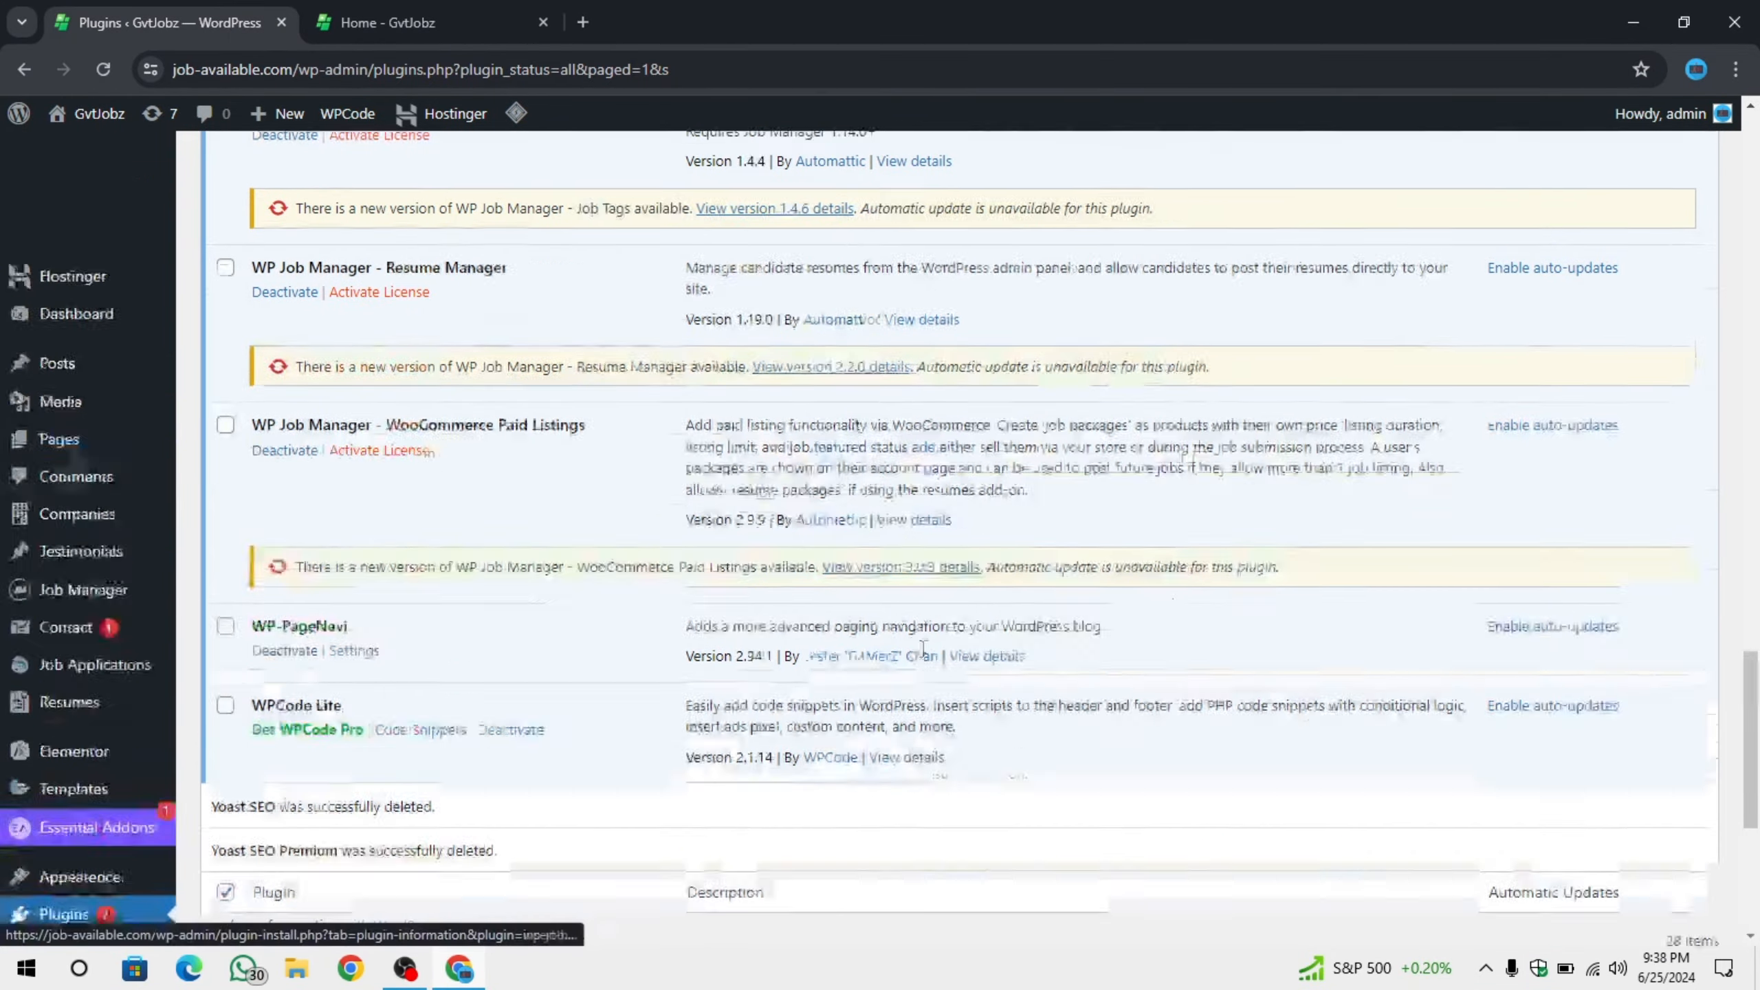
Search the new plugins for "rankmath" and install Rank Math SEO.
scroll(921, 646, up, 15)
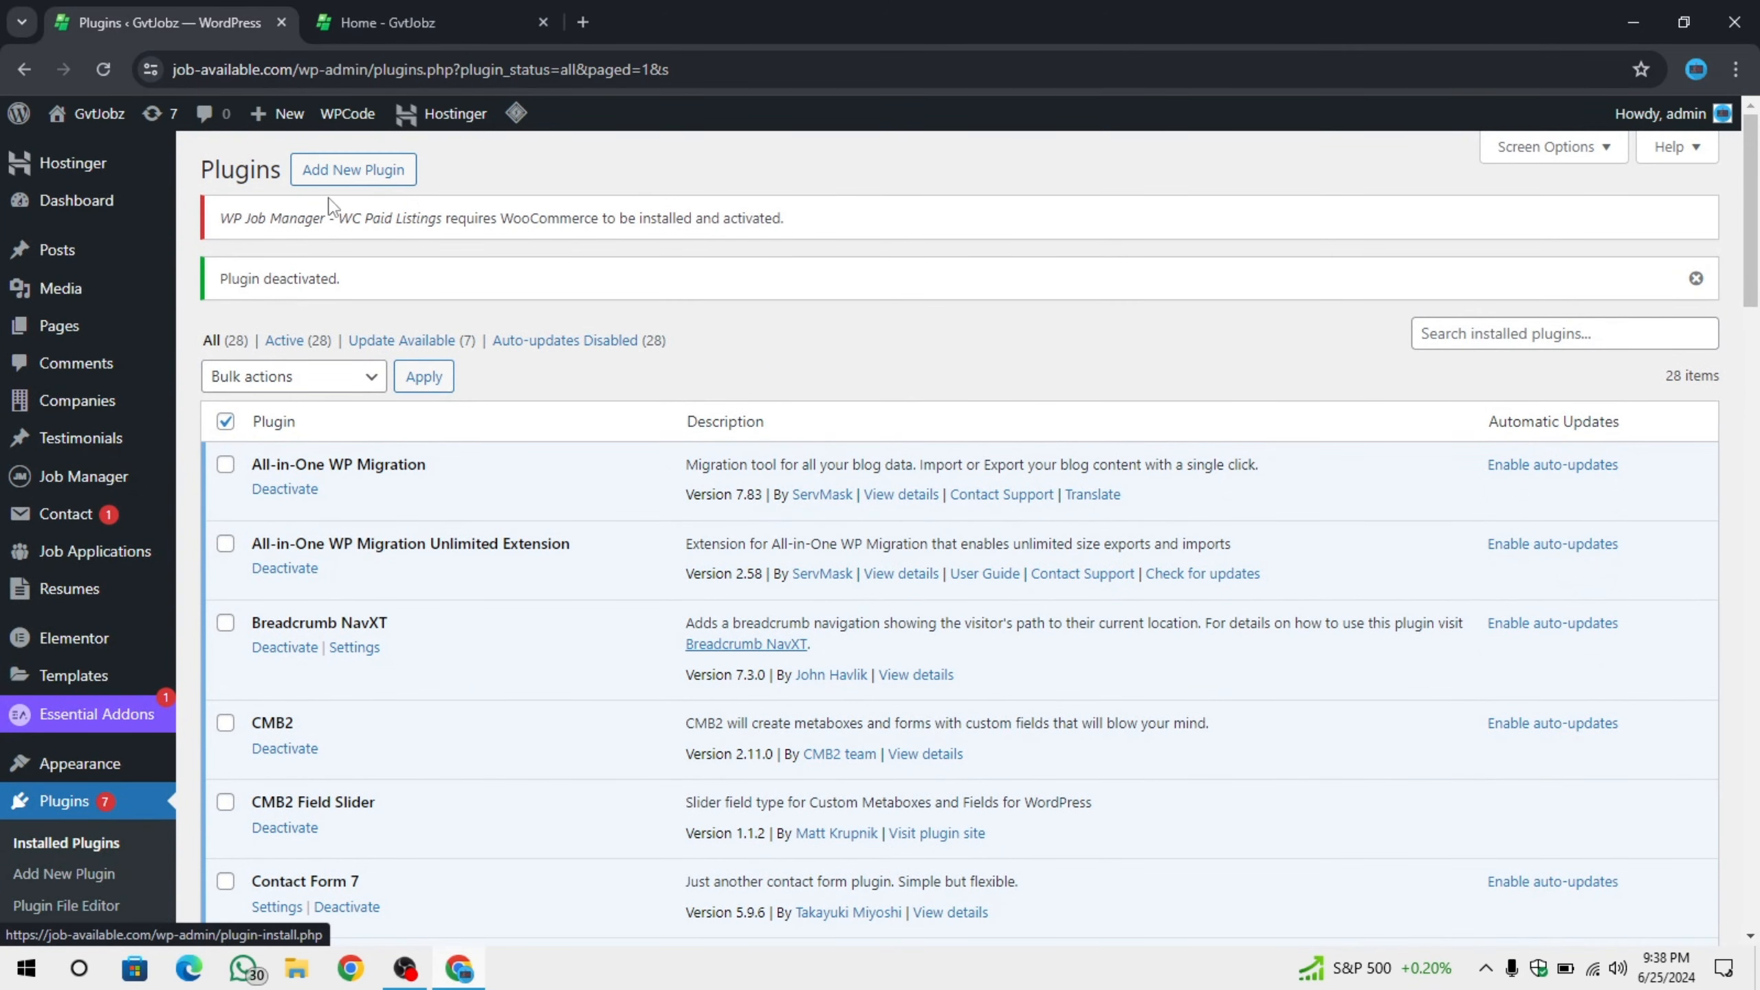
click(350, 170)
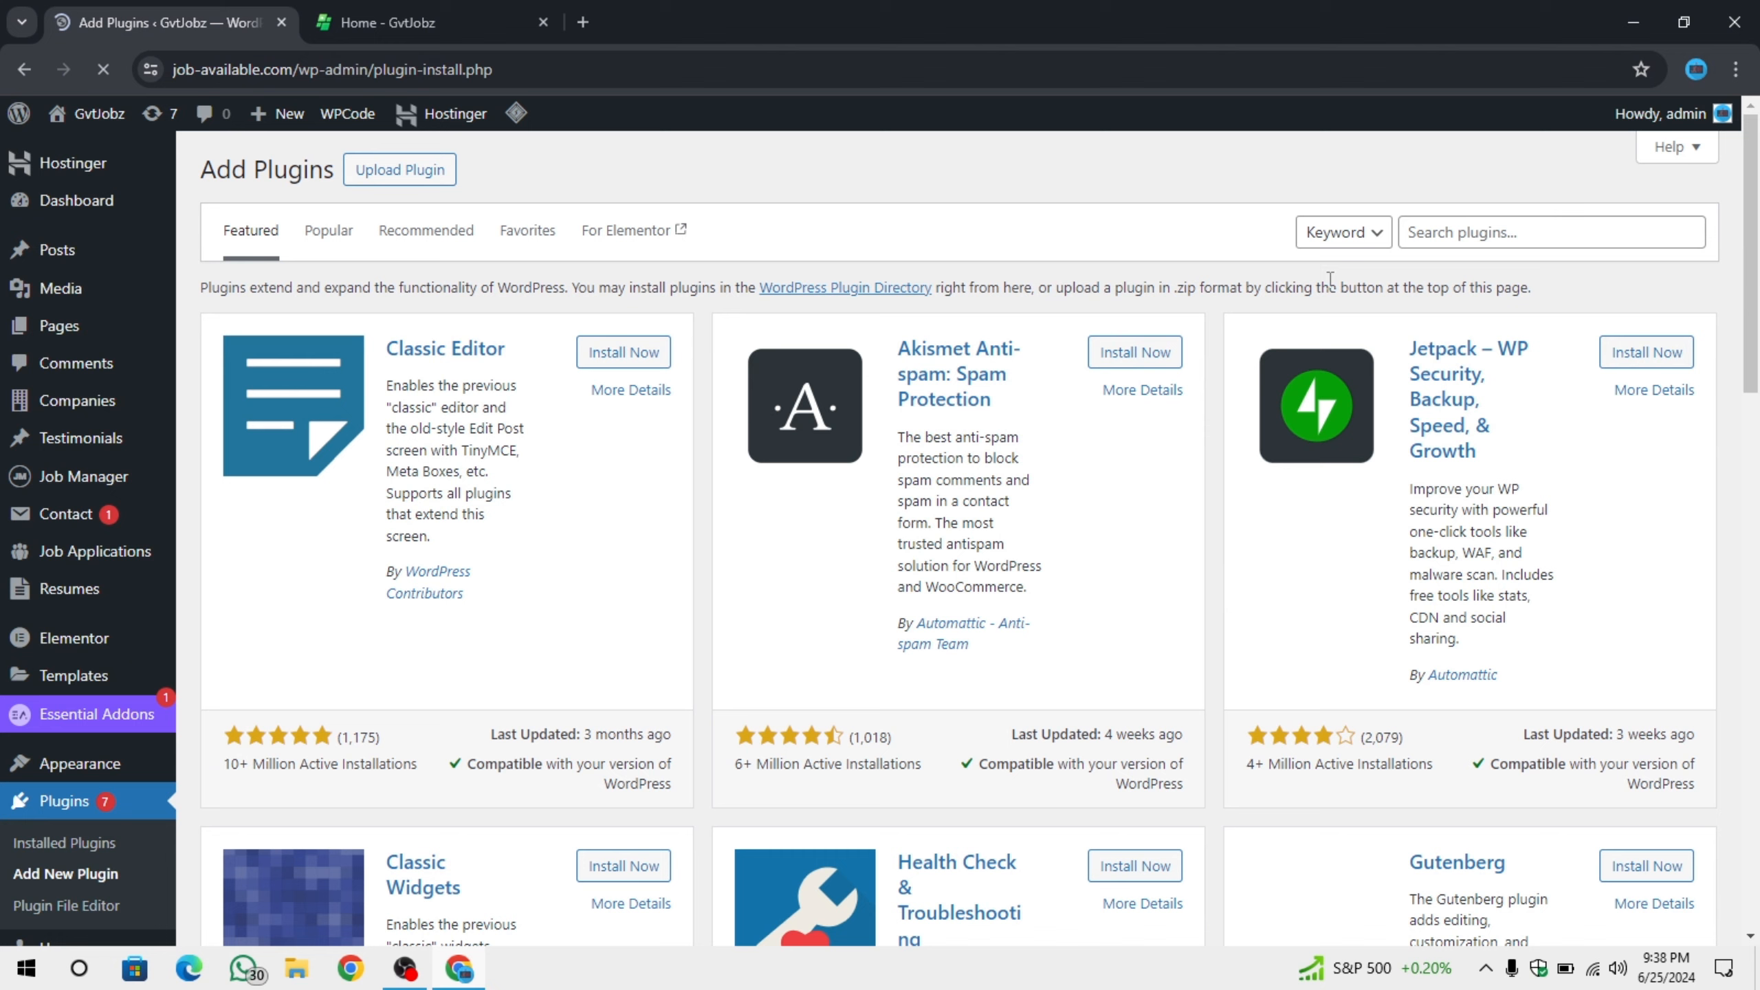
click(1427, 232)
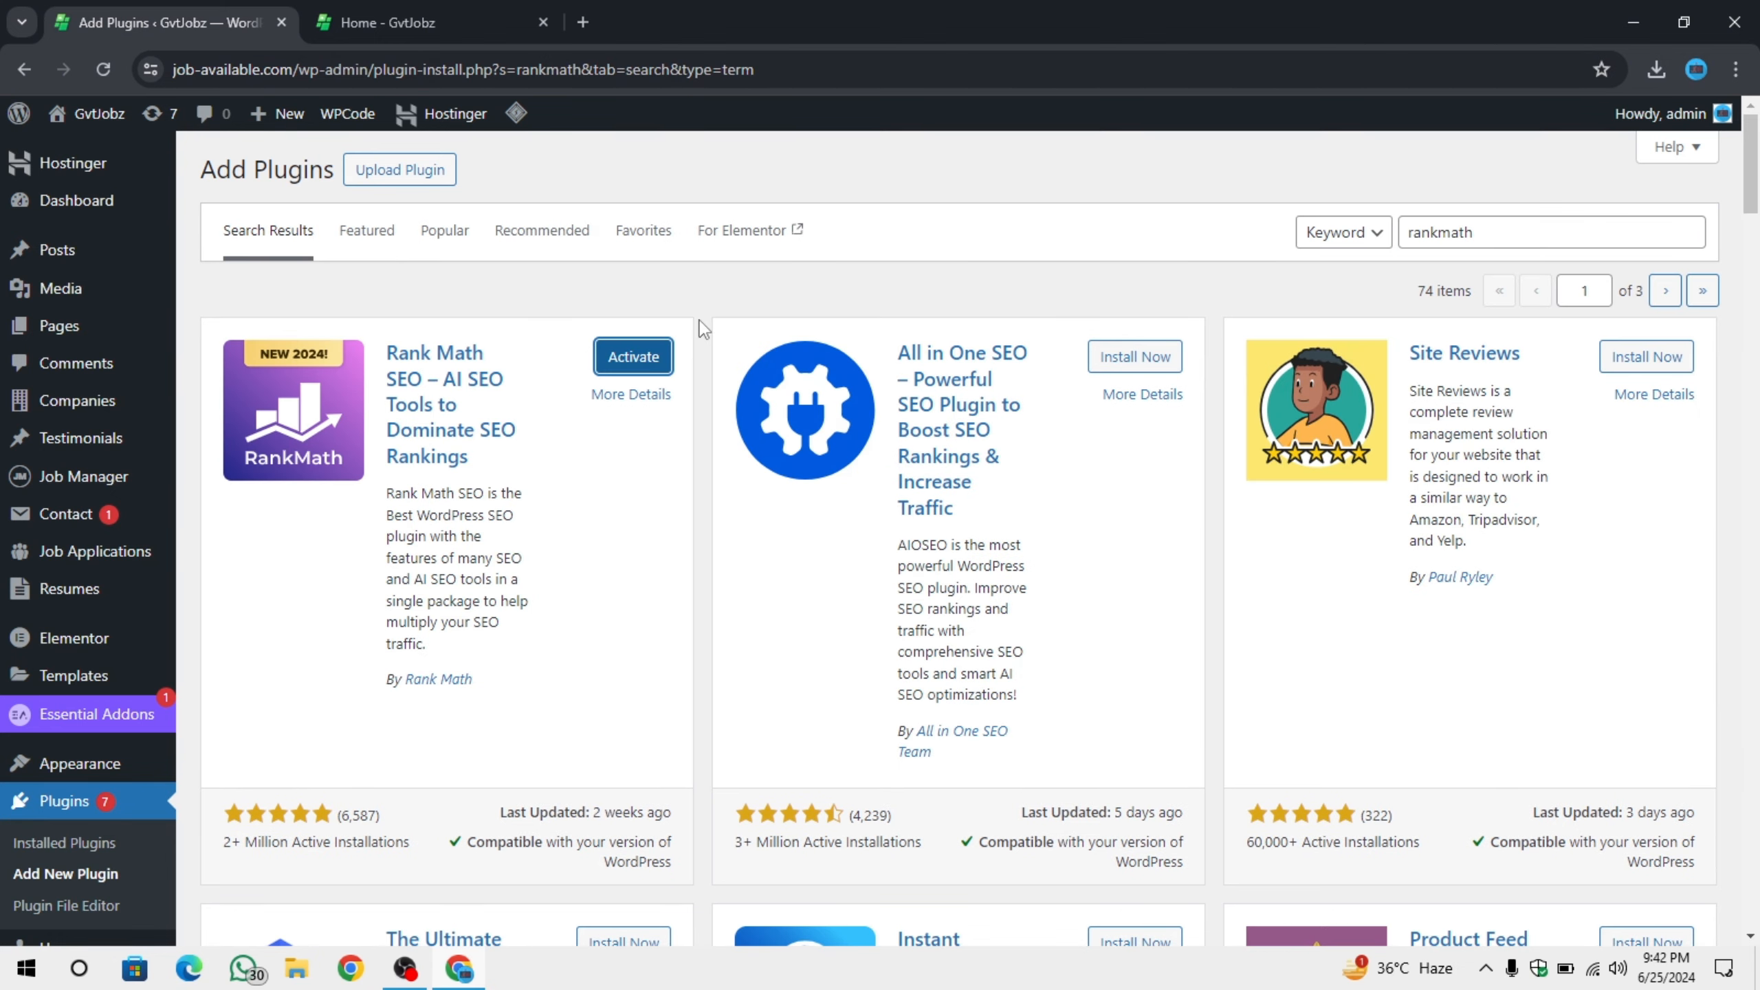
Install and activate the Instant Indexing for Google plugin by Rank Math.
scroll(697, 382, down, 5)
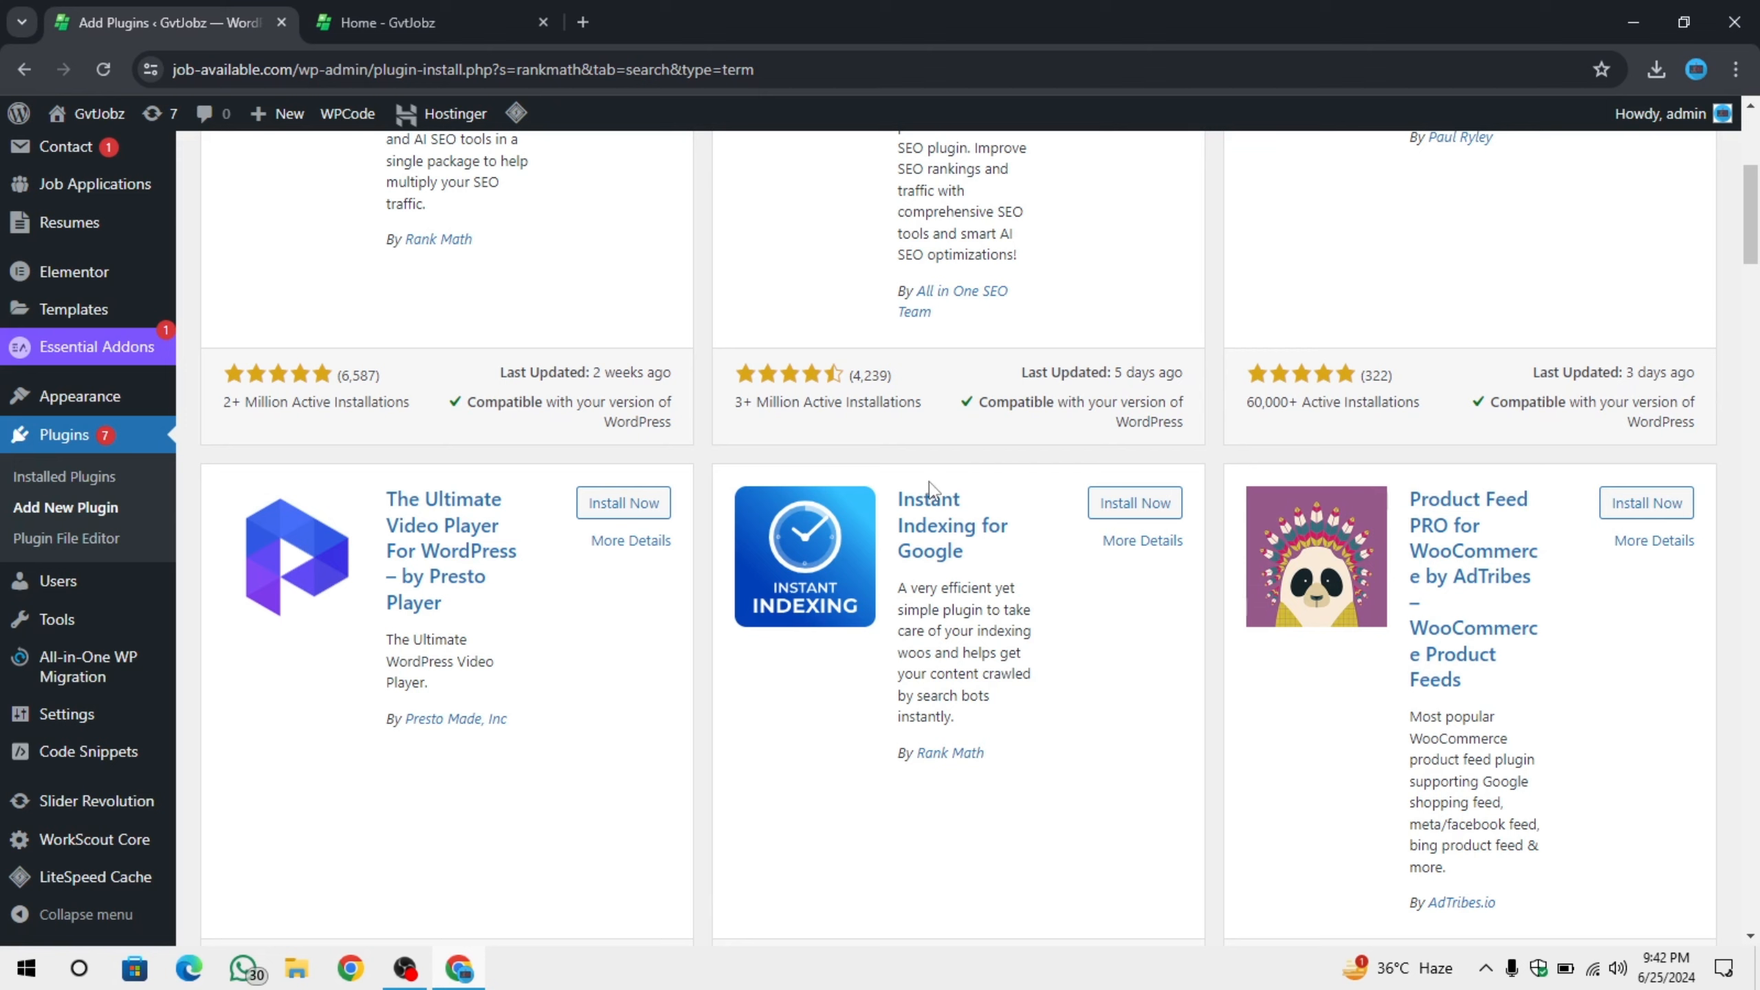
click(1166, 504)
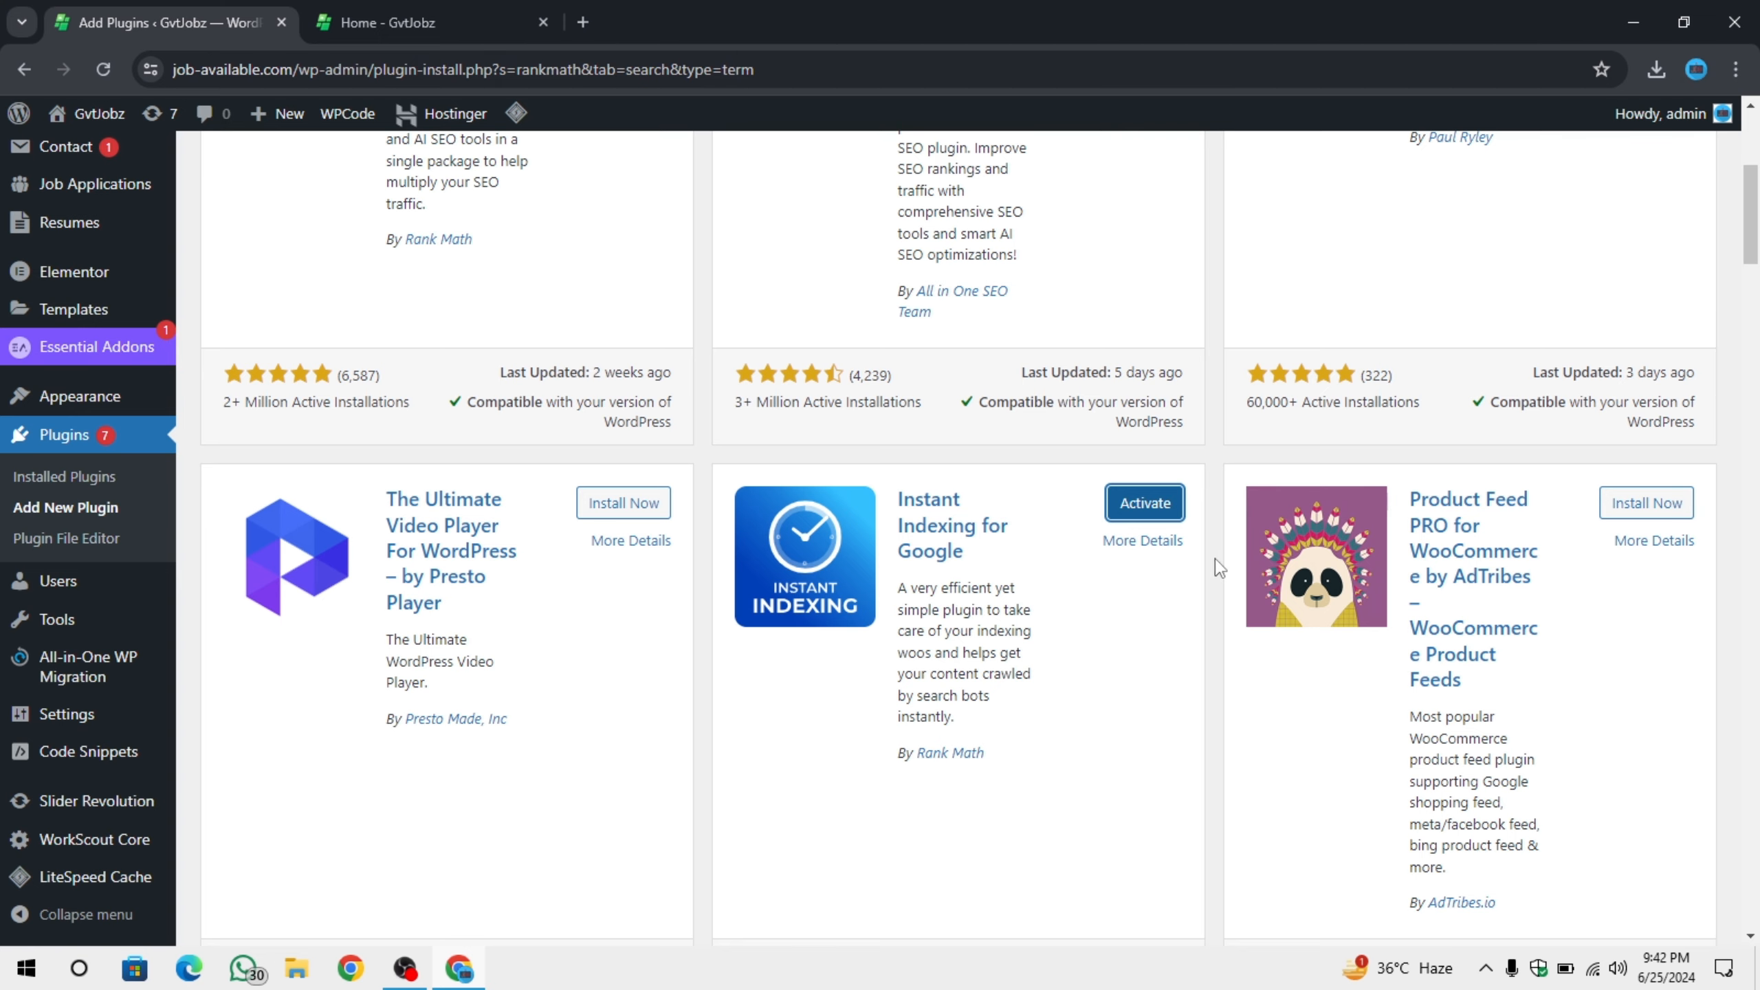
click(1158, 506)
Activate the Rank Math SEO plugin and start its setup wizard in Advanced mode.
scroll(416, 472, up, 4)
scroll(417, 472, up, 2)
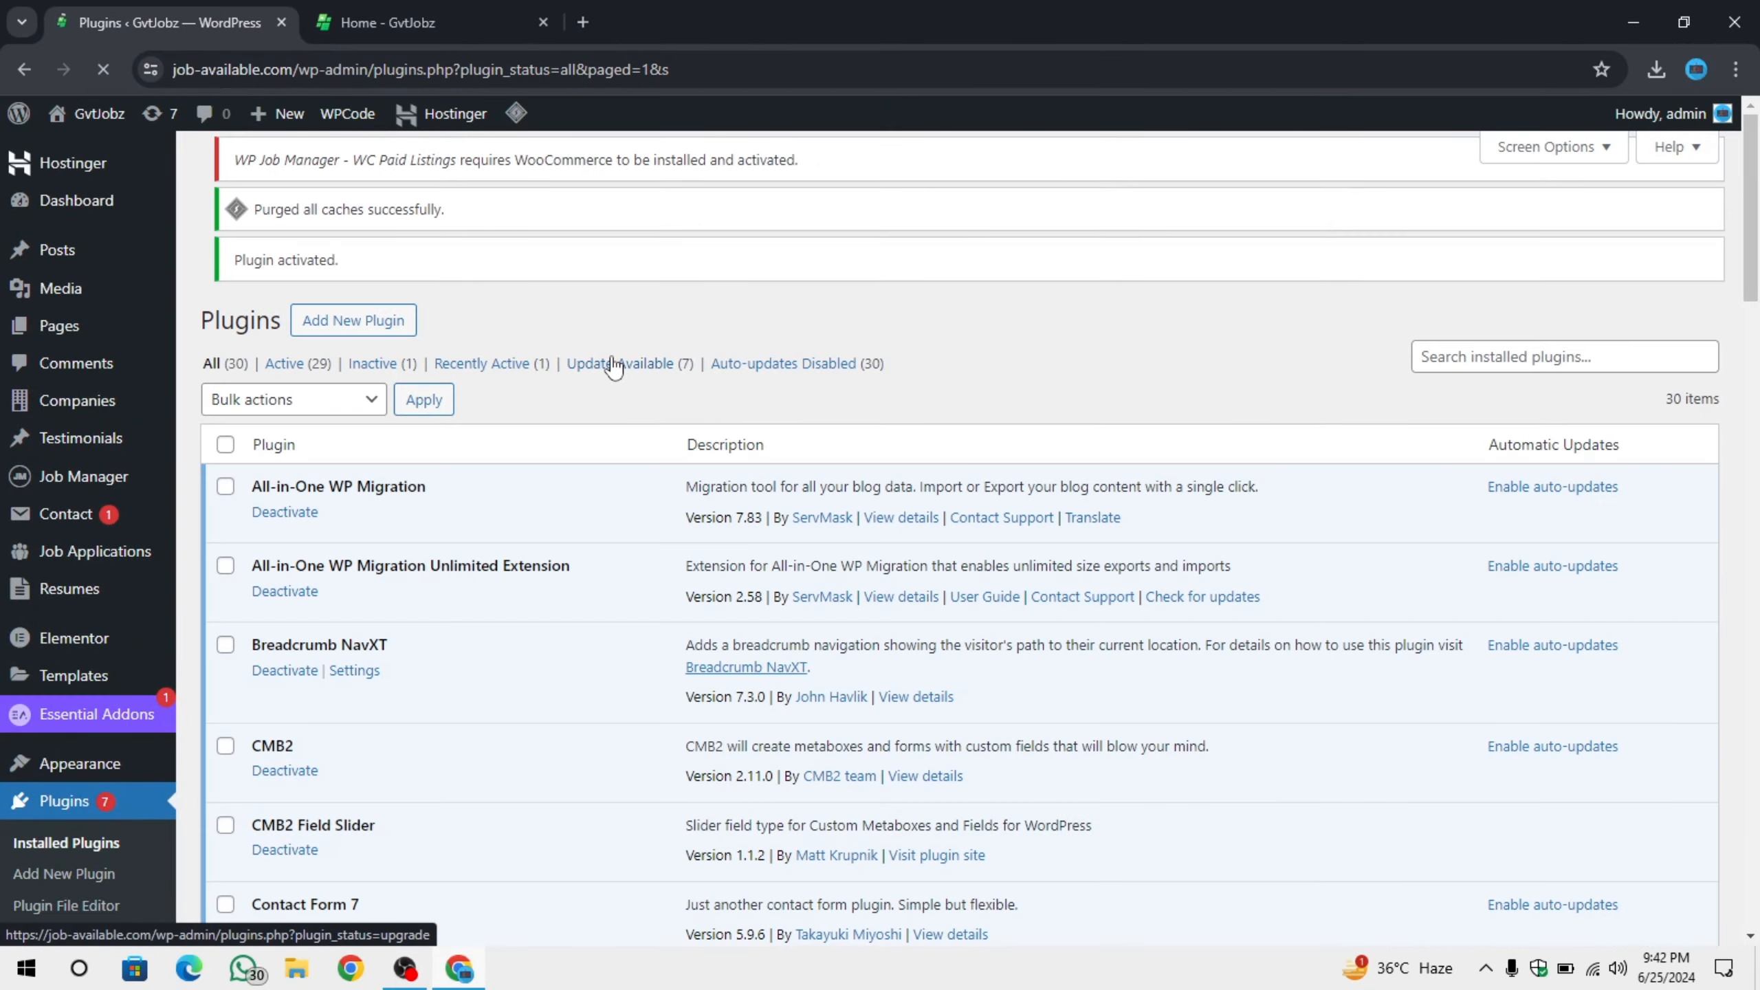
scroll(393, 707, down, 10)
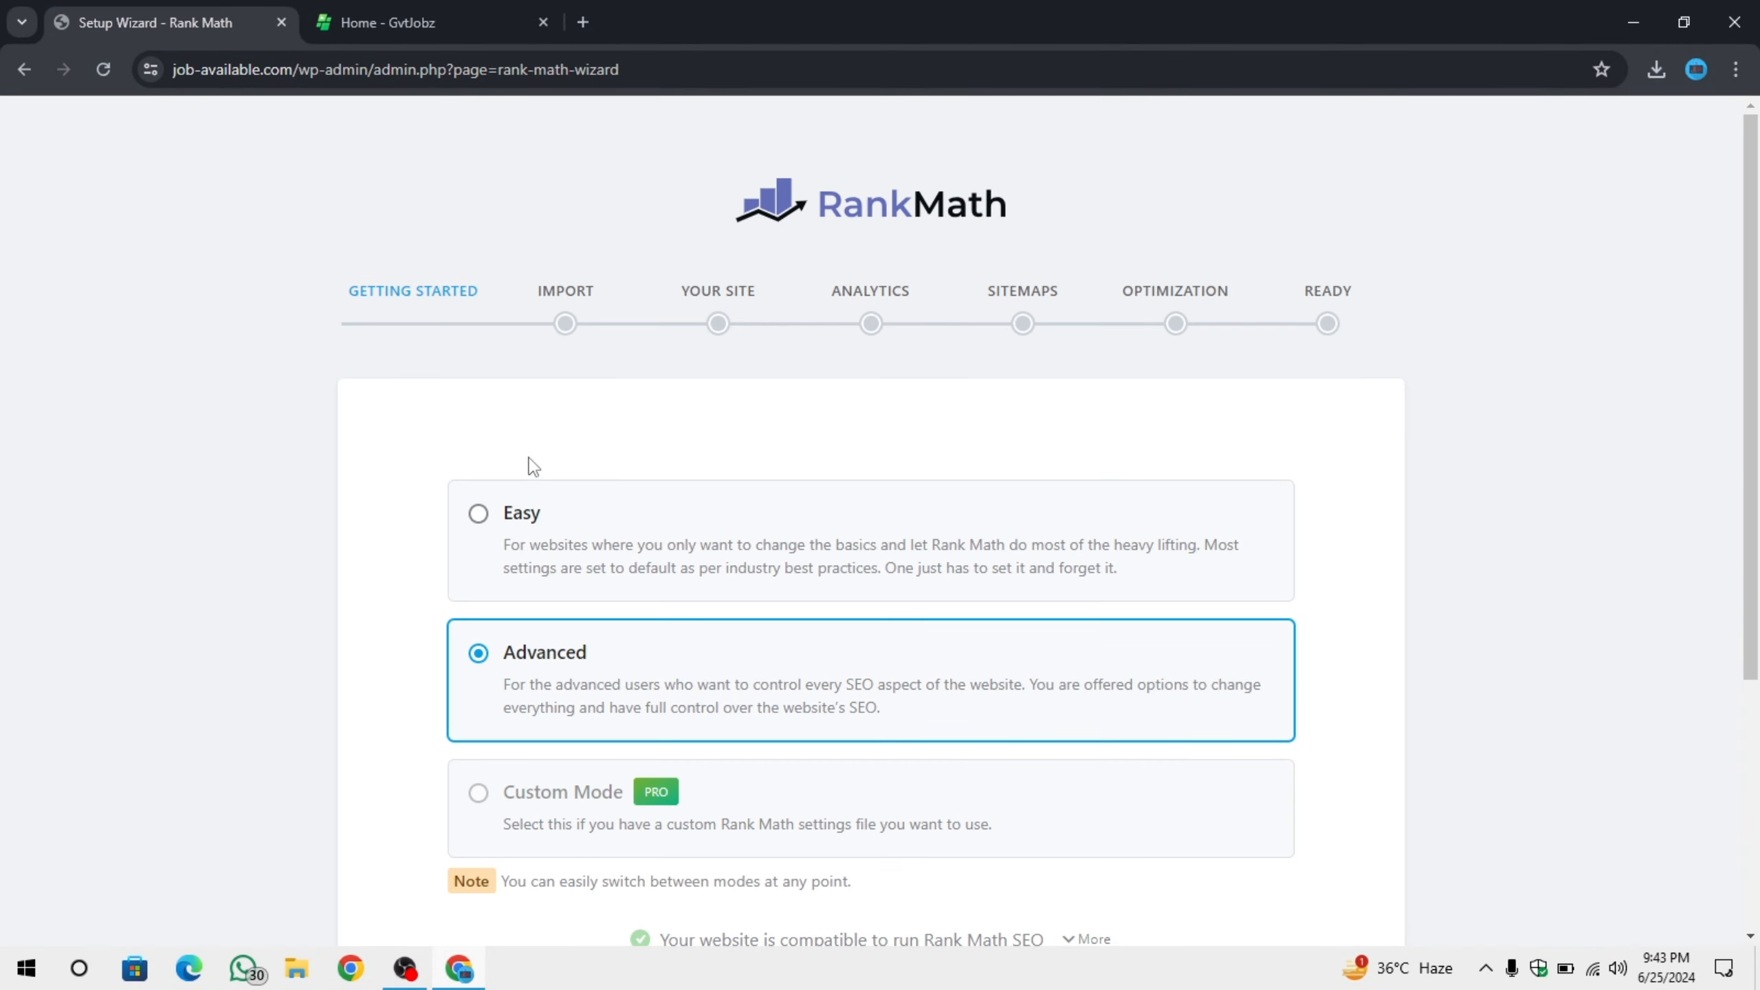
scroll(799, 432, down, 5)
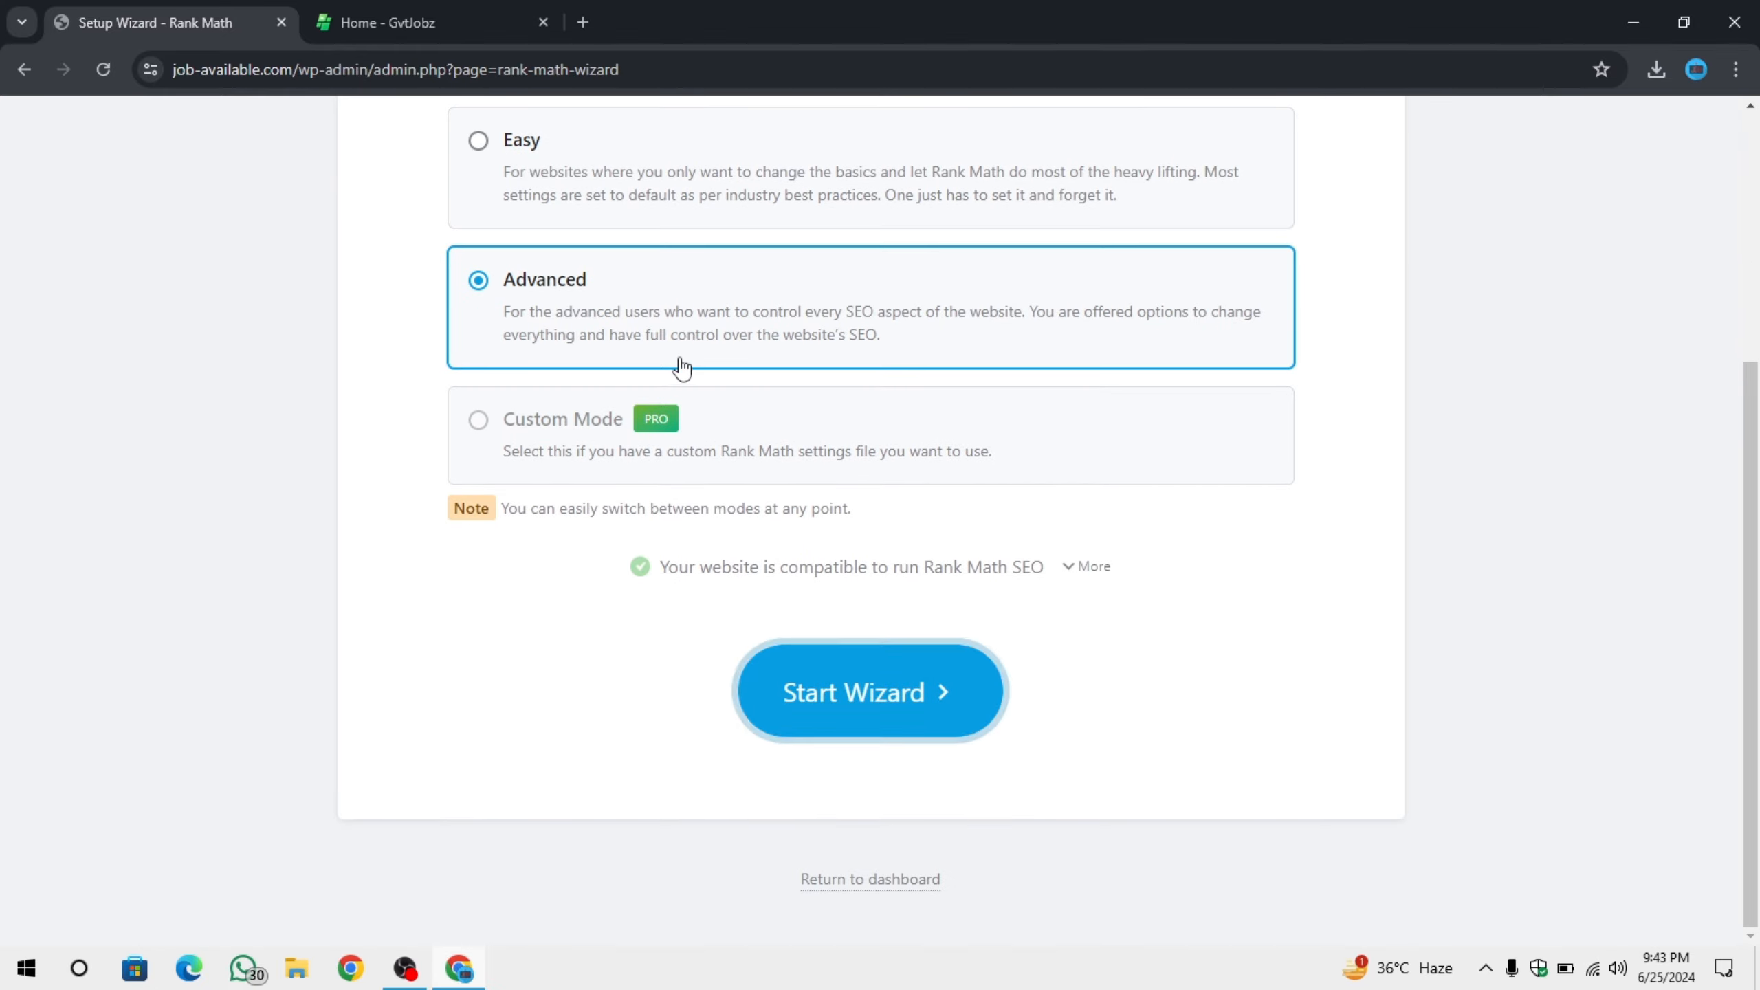
scroll(610, 649, up, 5)
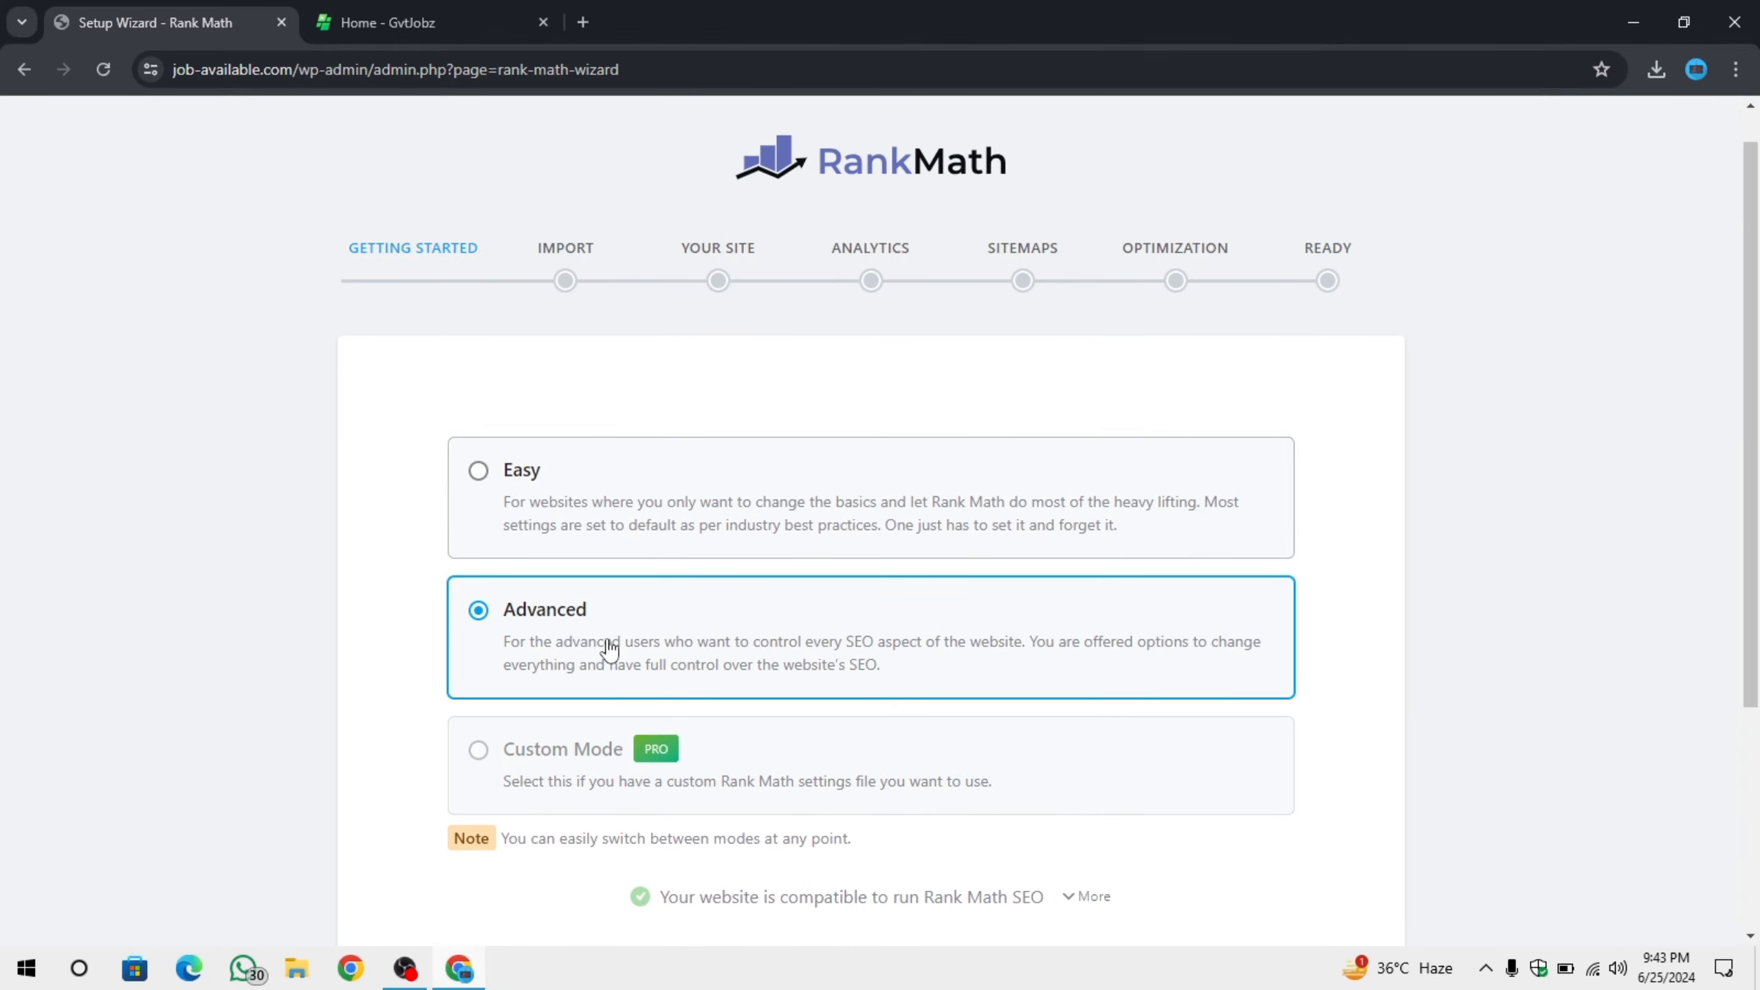
scroll(715, 641, down, 5)
click(884, 718)
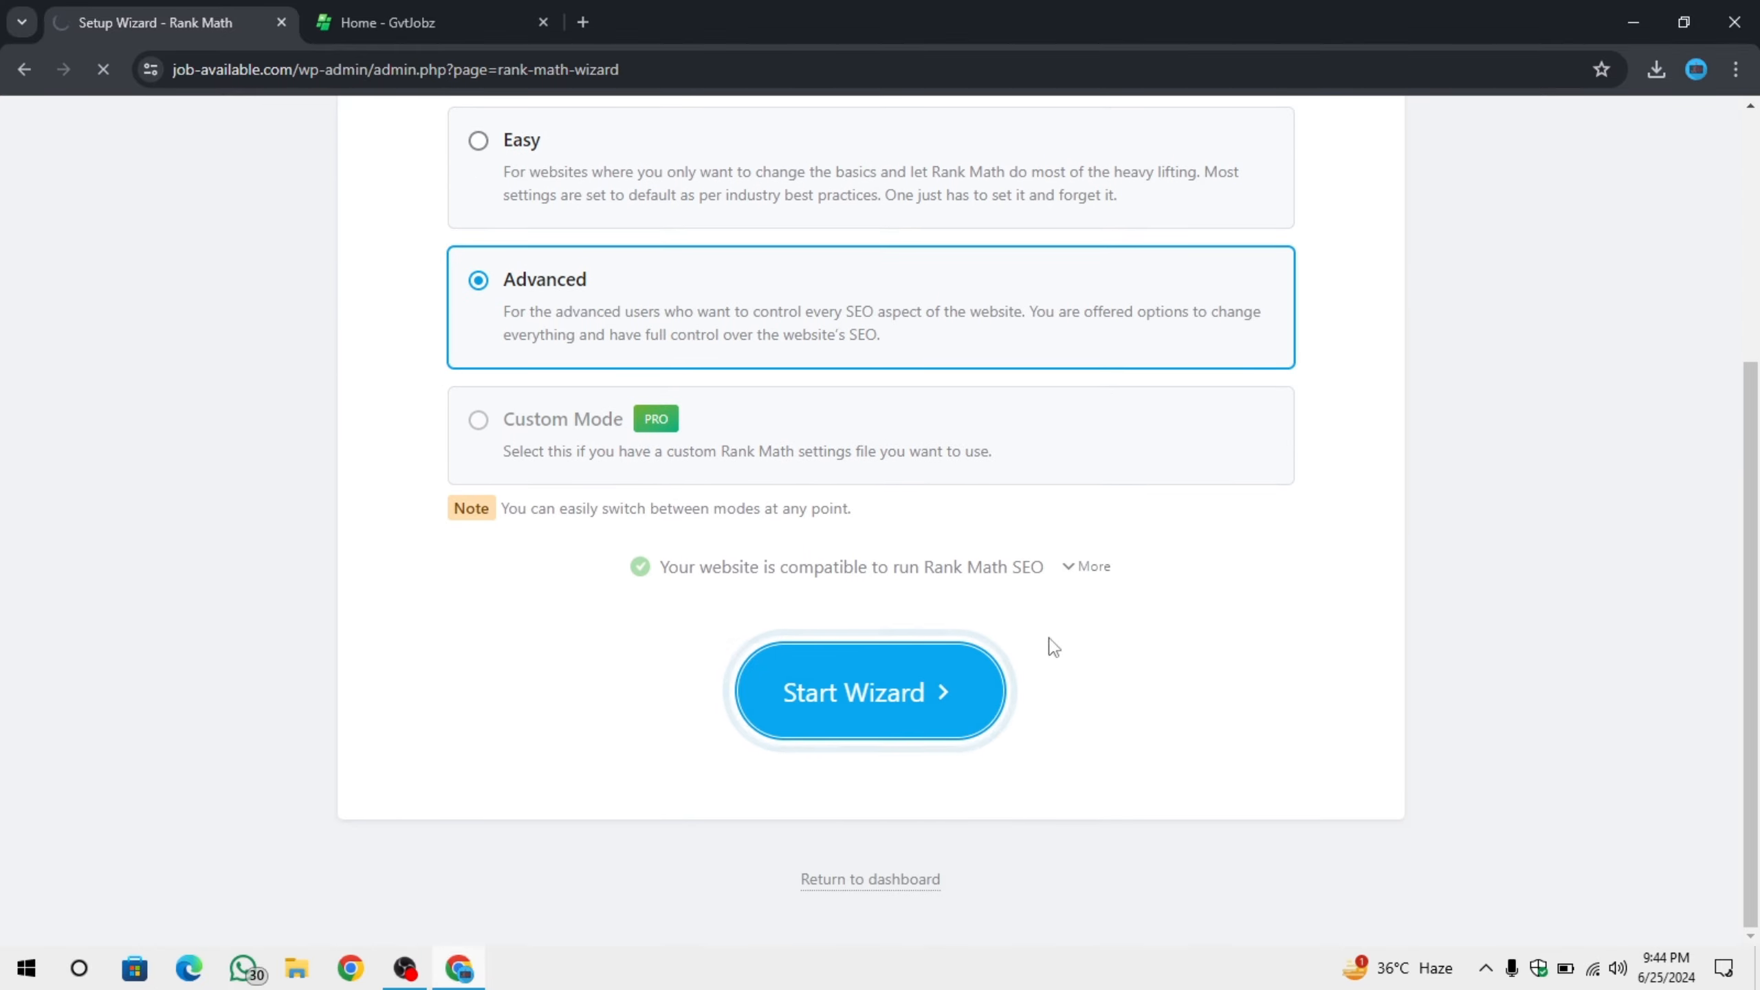
Import the SEO settings from Yoast SEO into Rank Math and continue to the site details.
drag(354, 555, 907, 595)
click(922, 603)
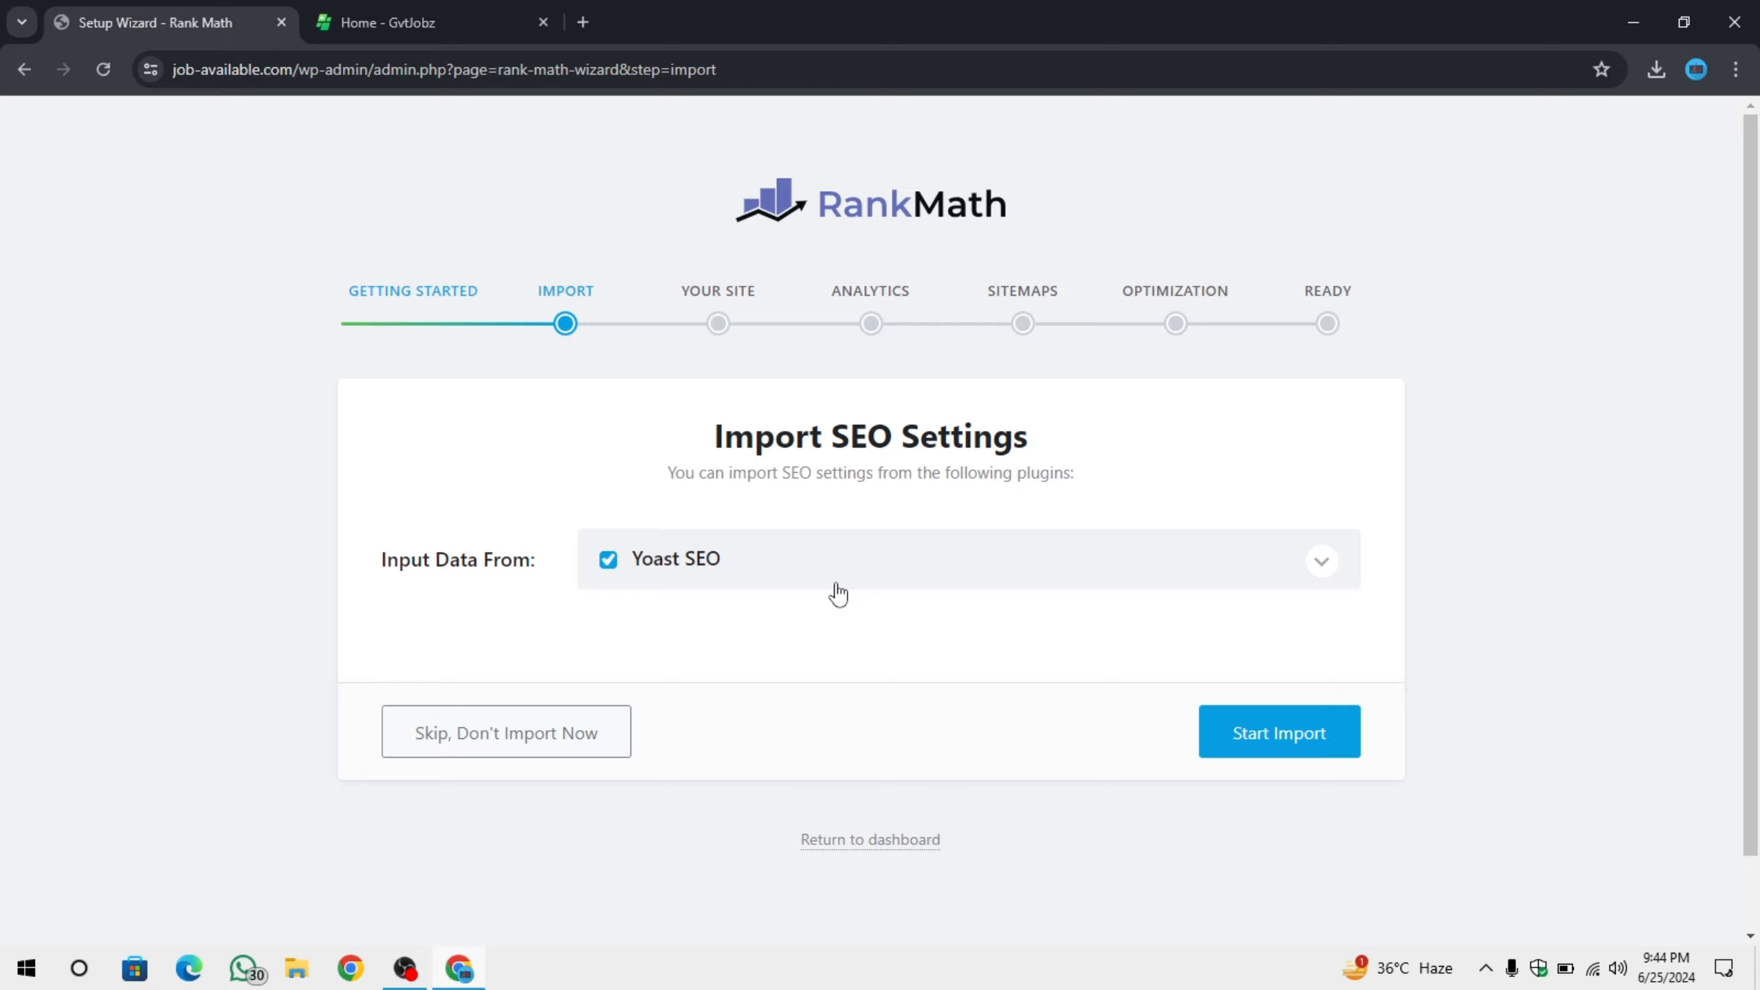
click(1300, 742)
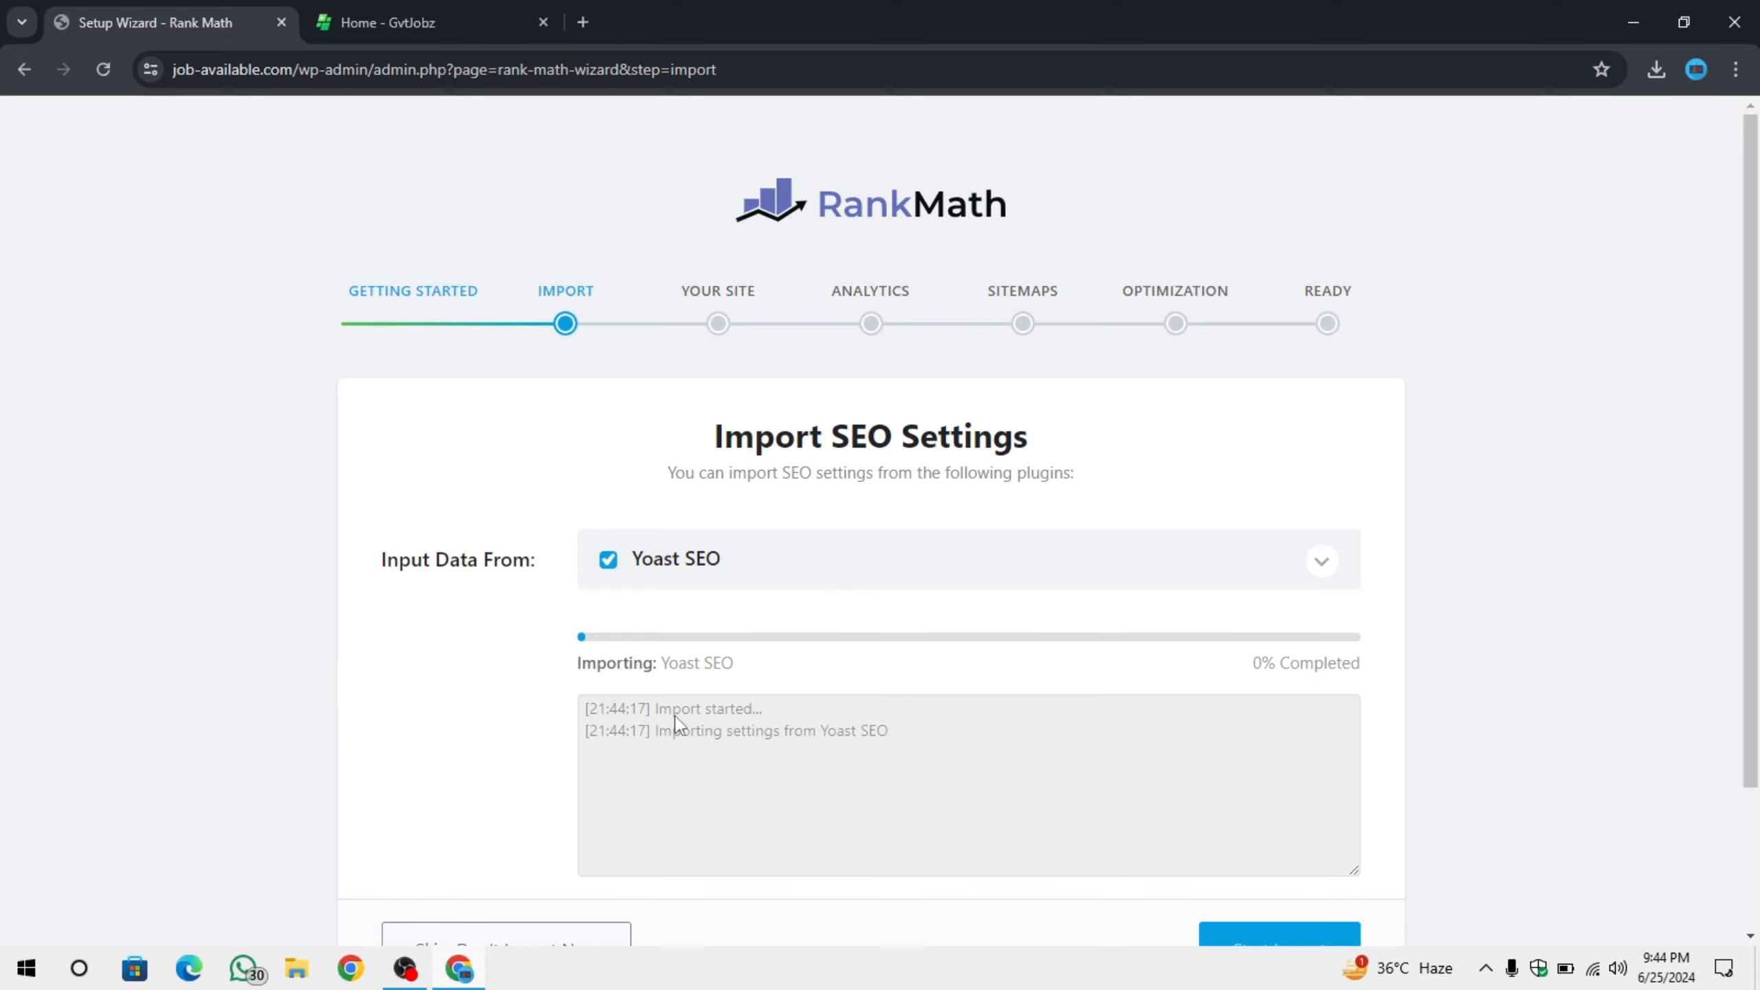
scroll(1568, 721, down, 2)
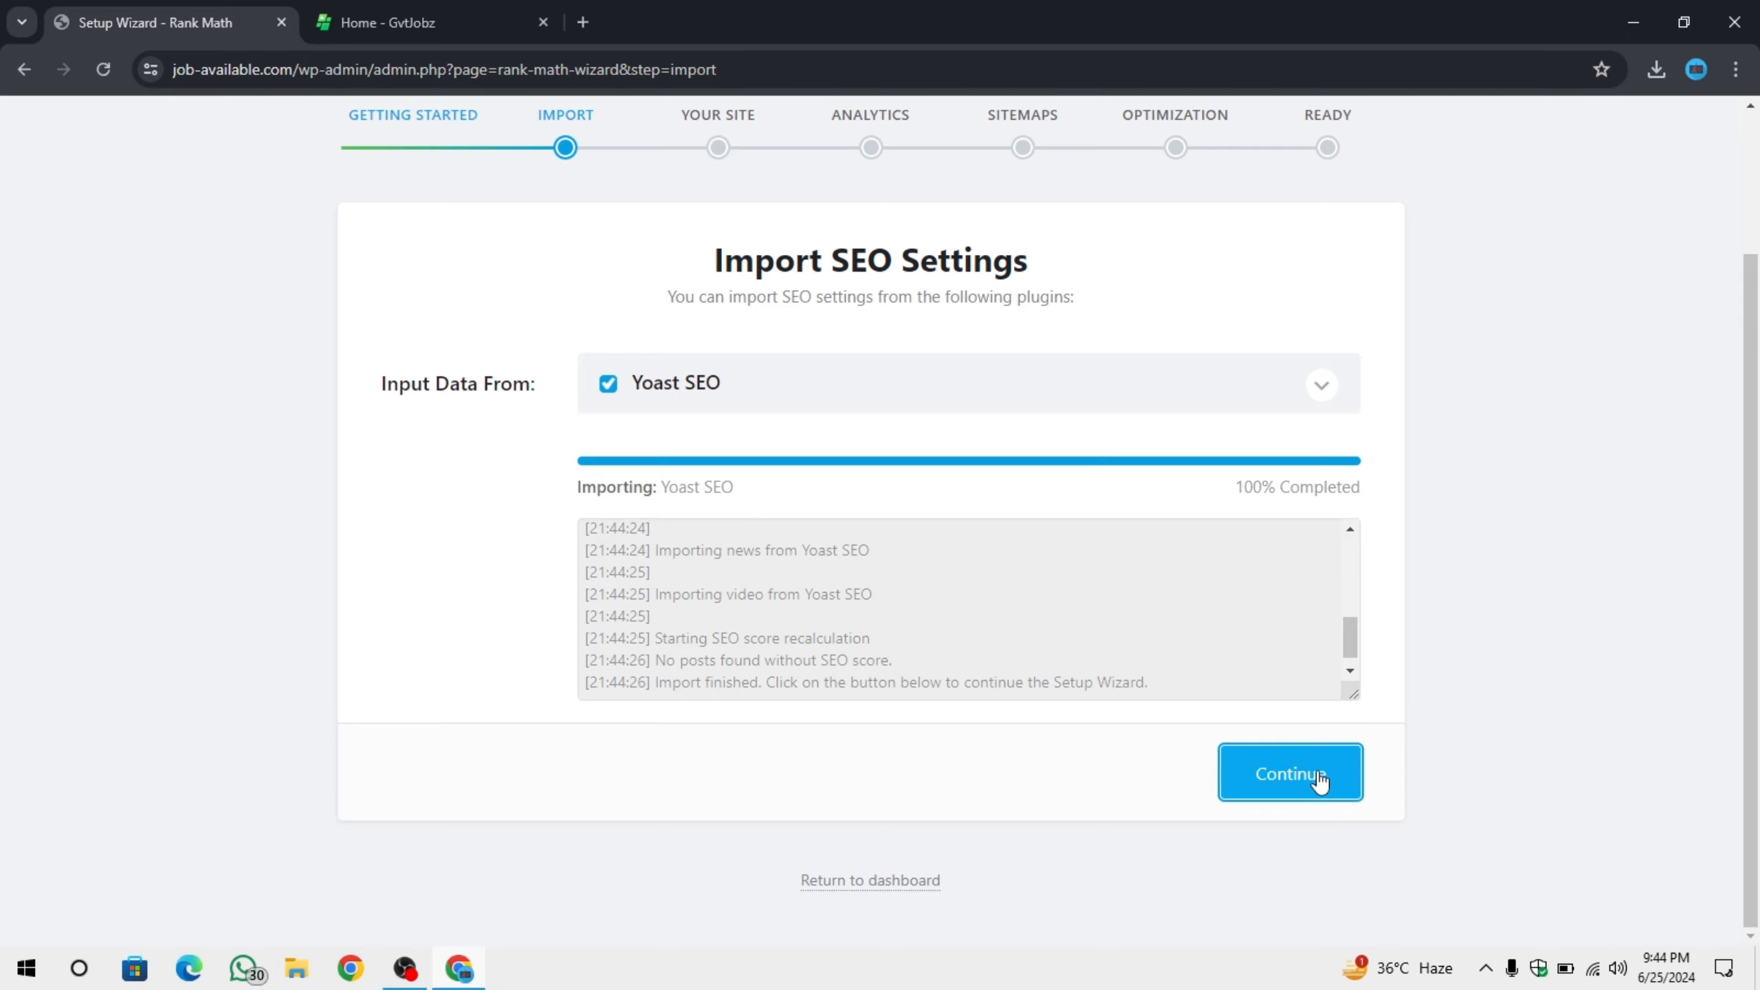
click(1316, 778)
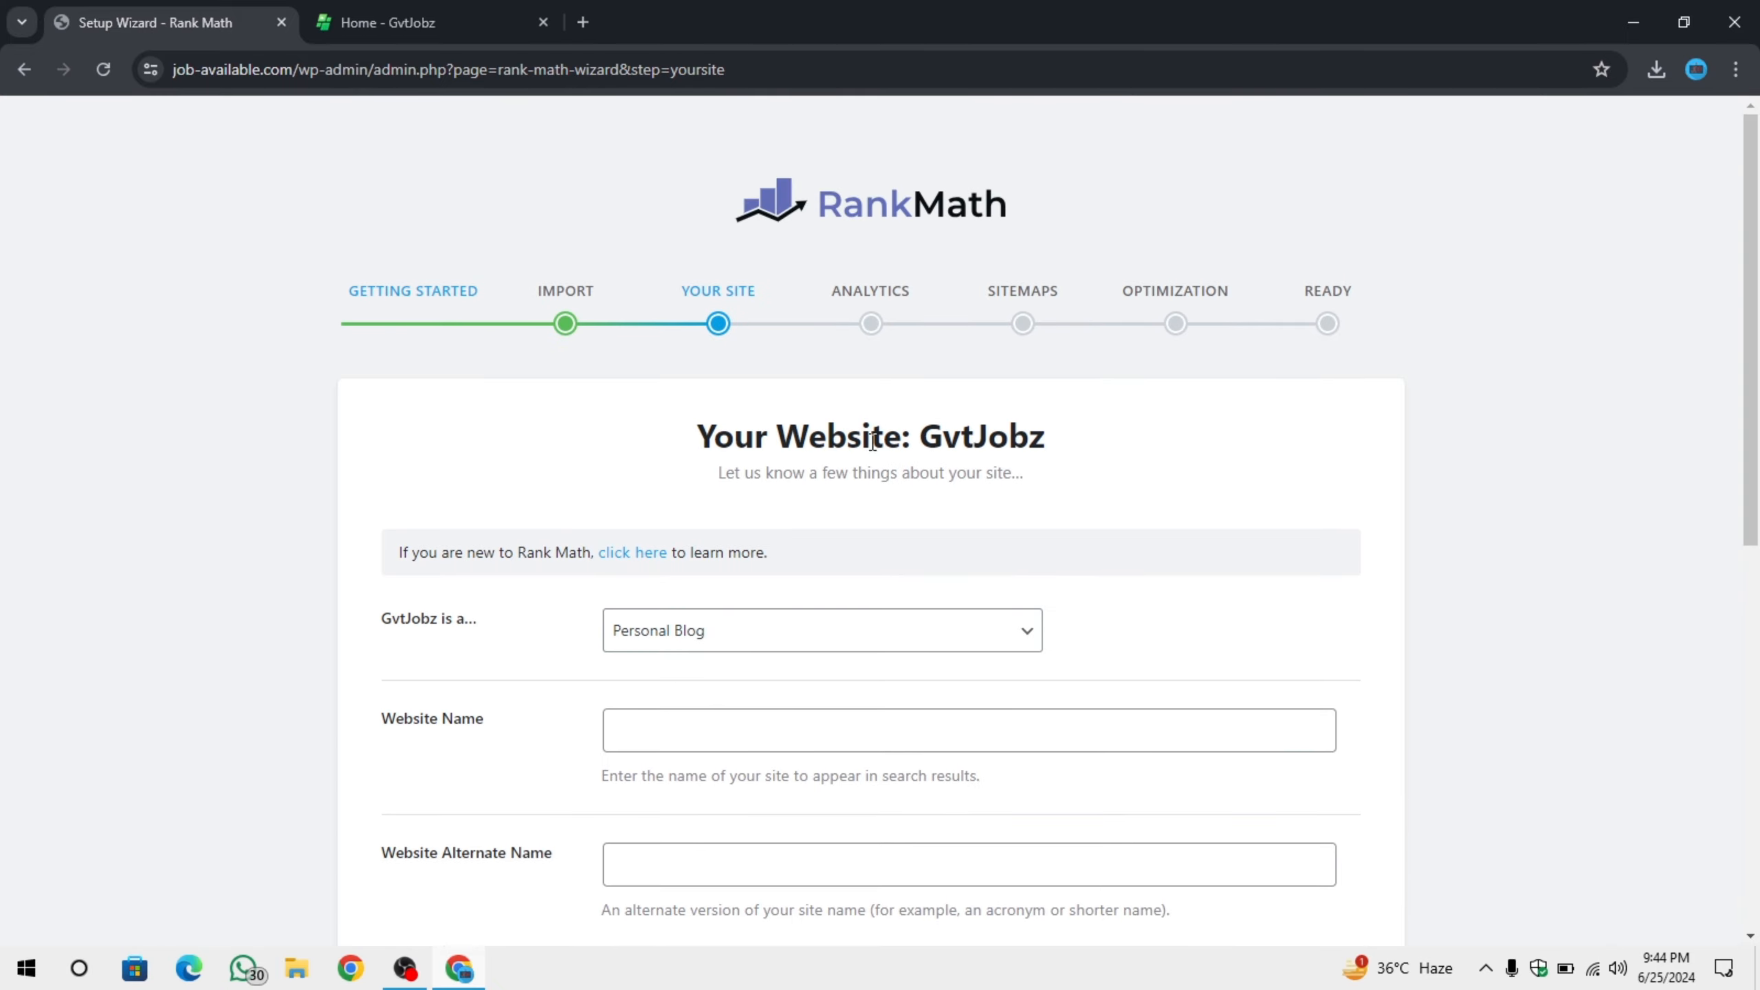
Enter Job Available as the website name and person/organization name, and save the site details.
scroll(696, 257, down, 5)
click(886, 294)
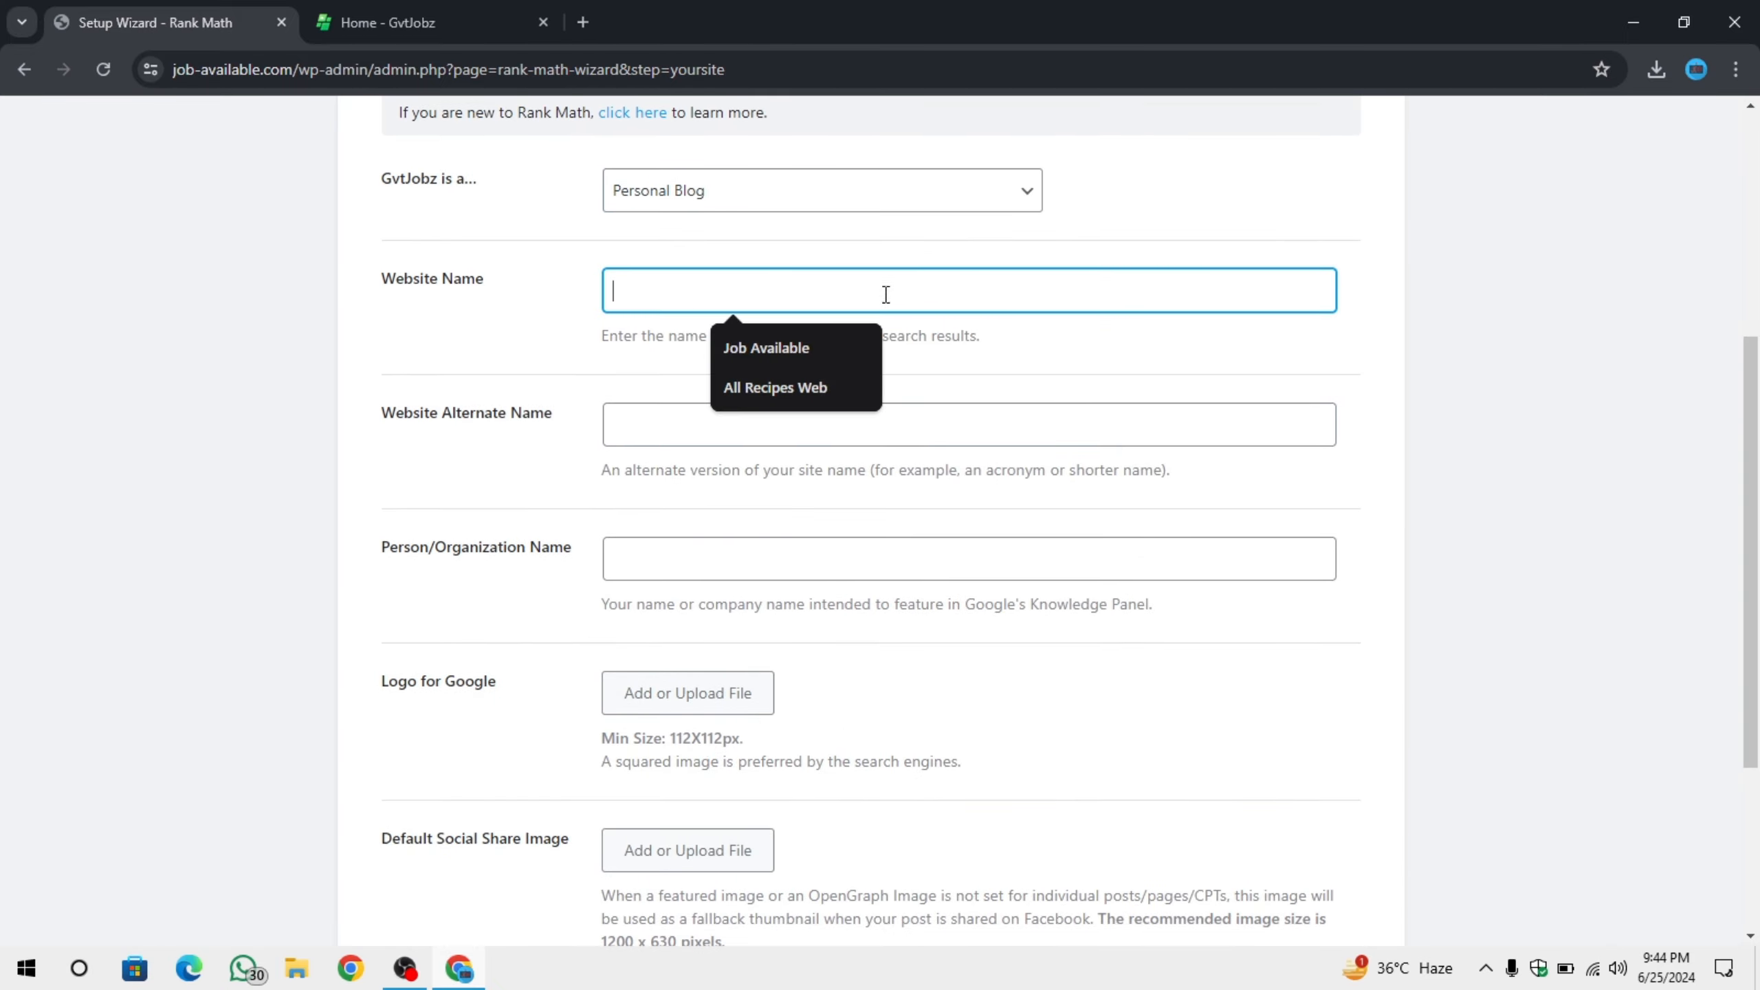
click(844, 334)
scroll(544, 397, down, 4)
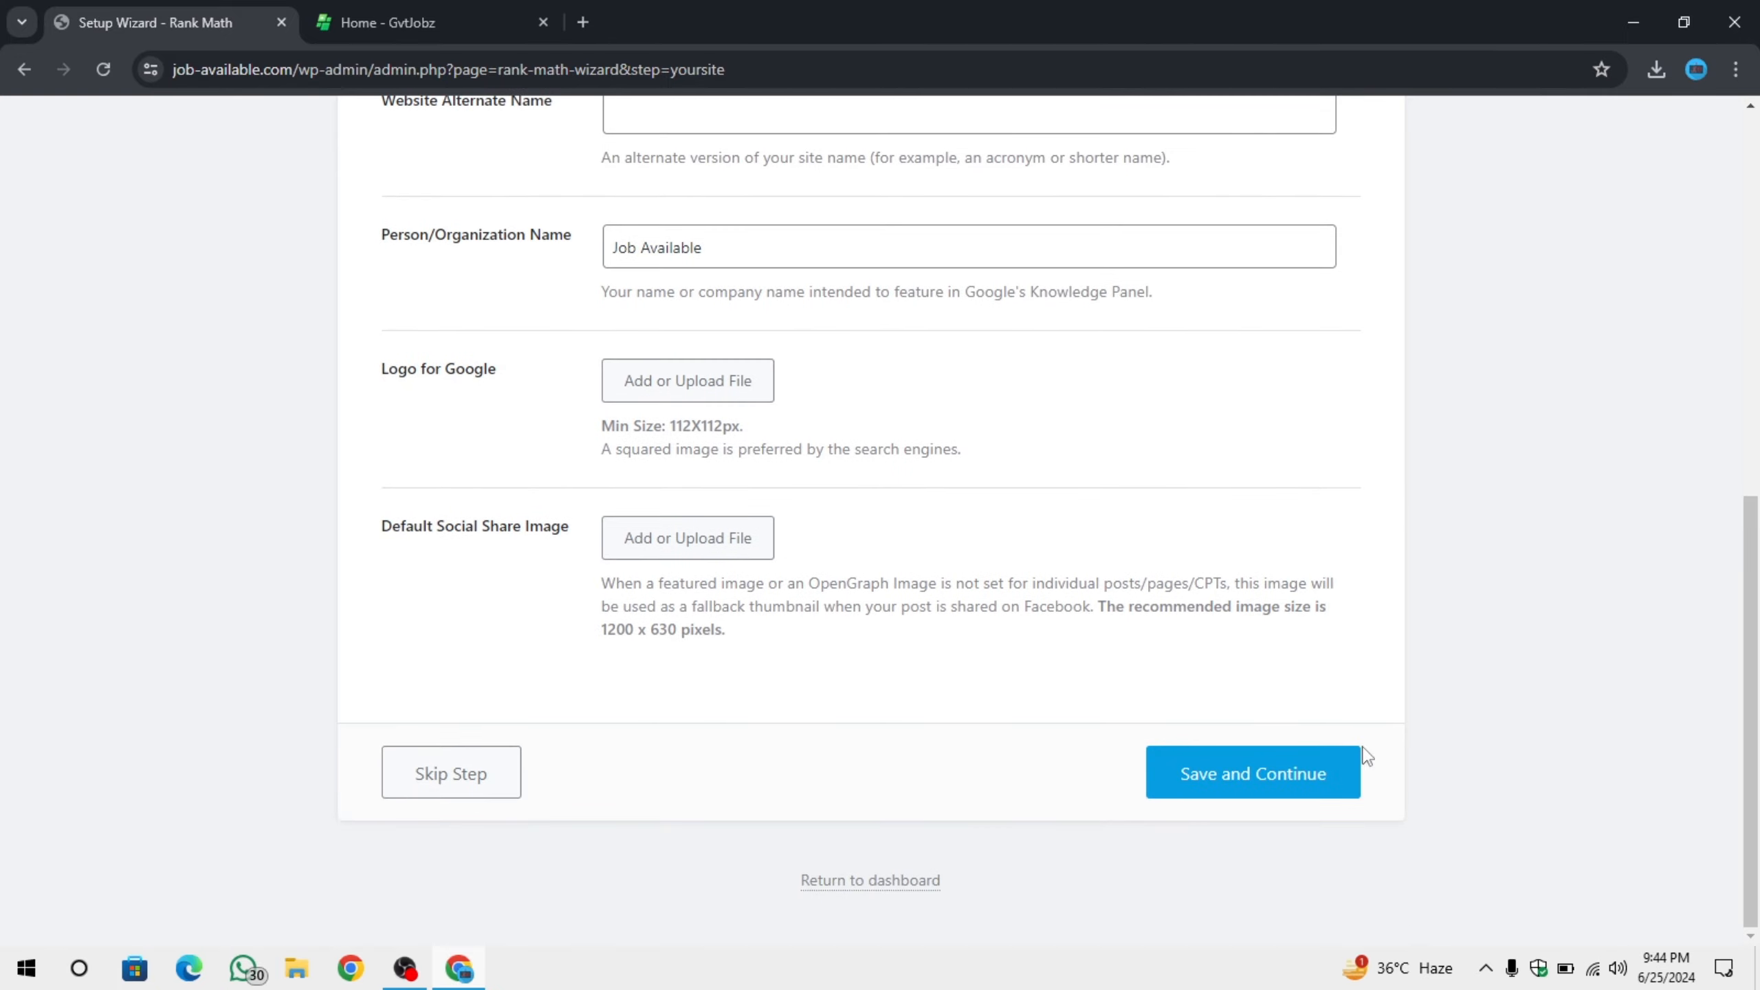
click(1277, 778)
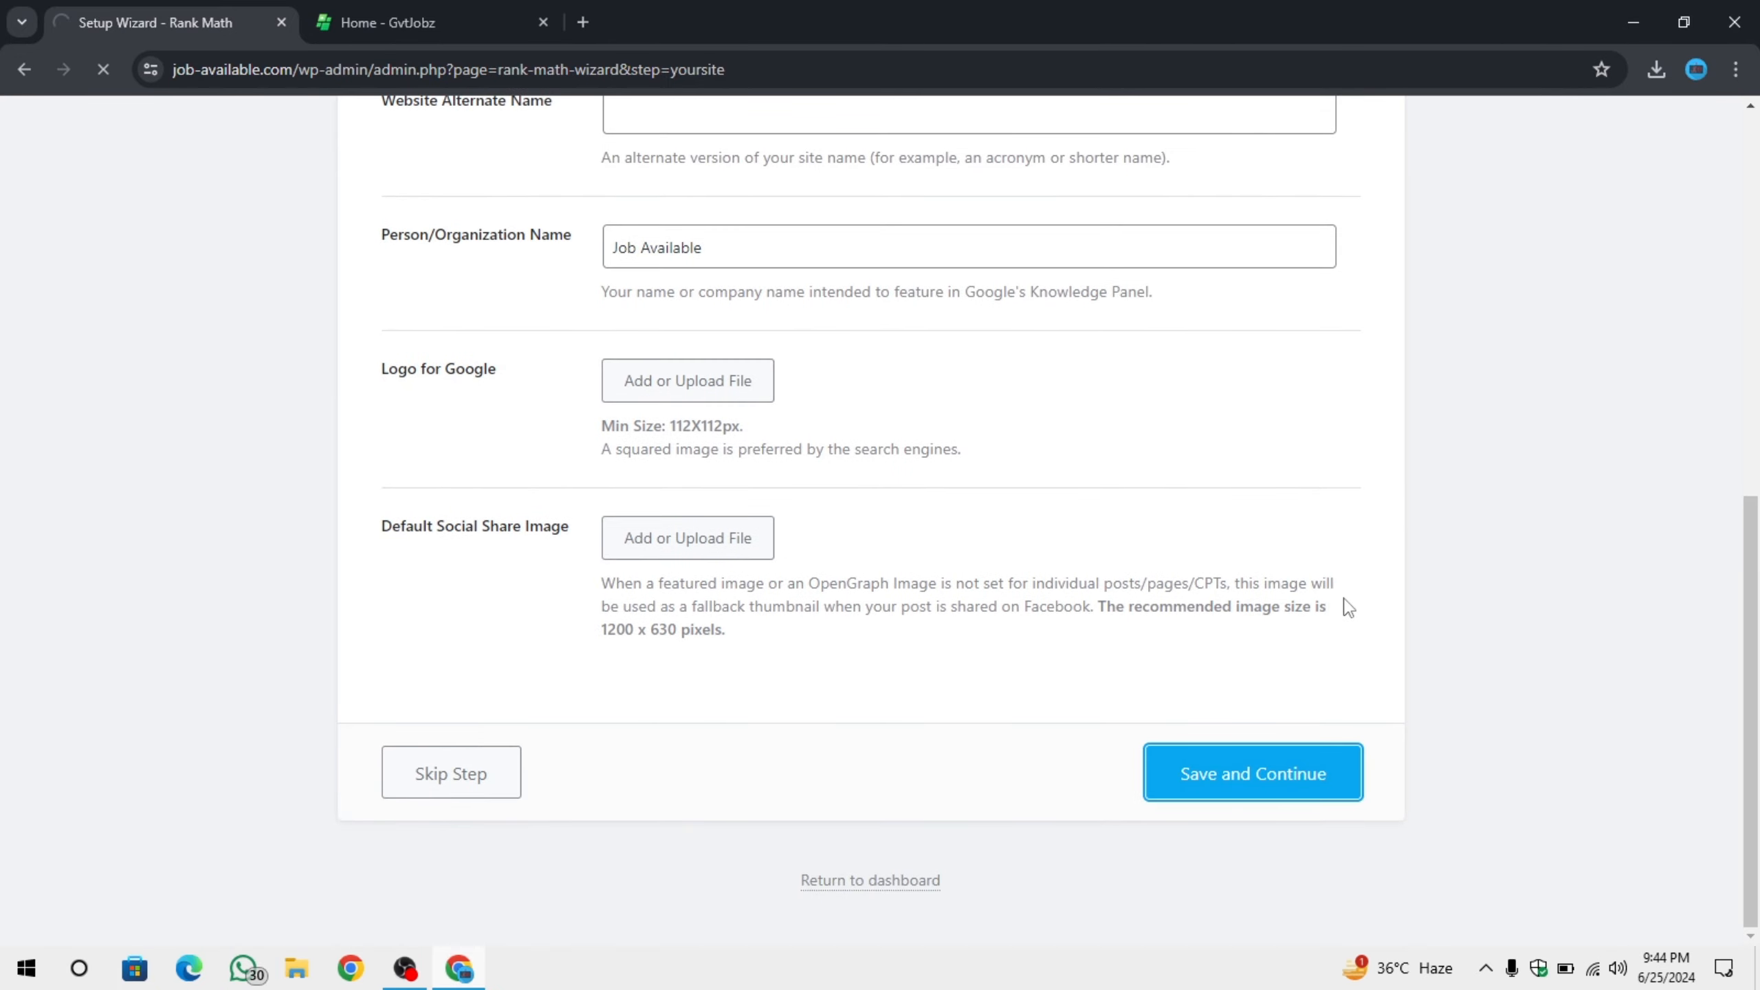
Connect the site to the Rank Math account and activate the Rank Math Free Plan for it.
scroll(1054, 560, down, 2)
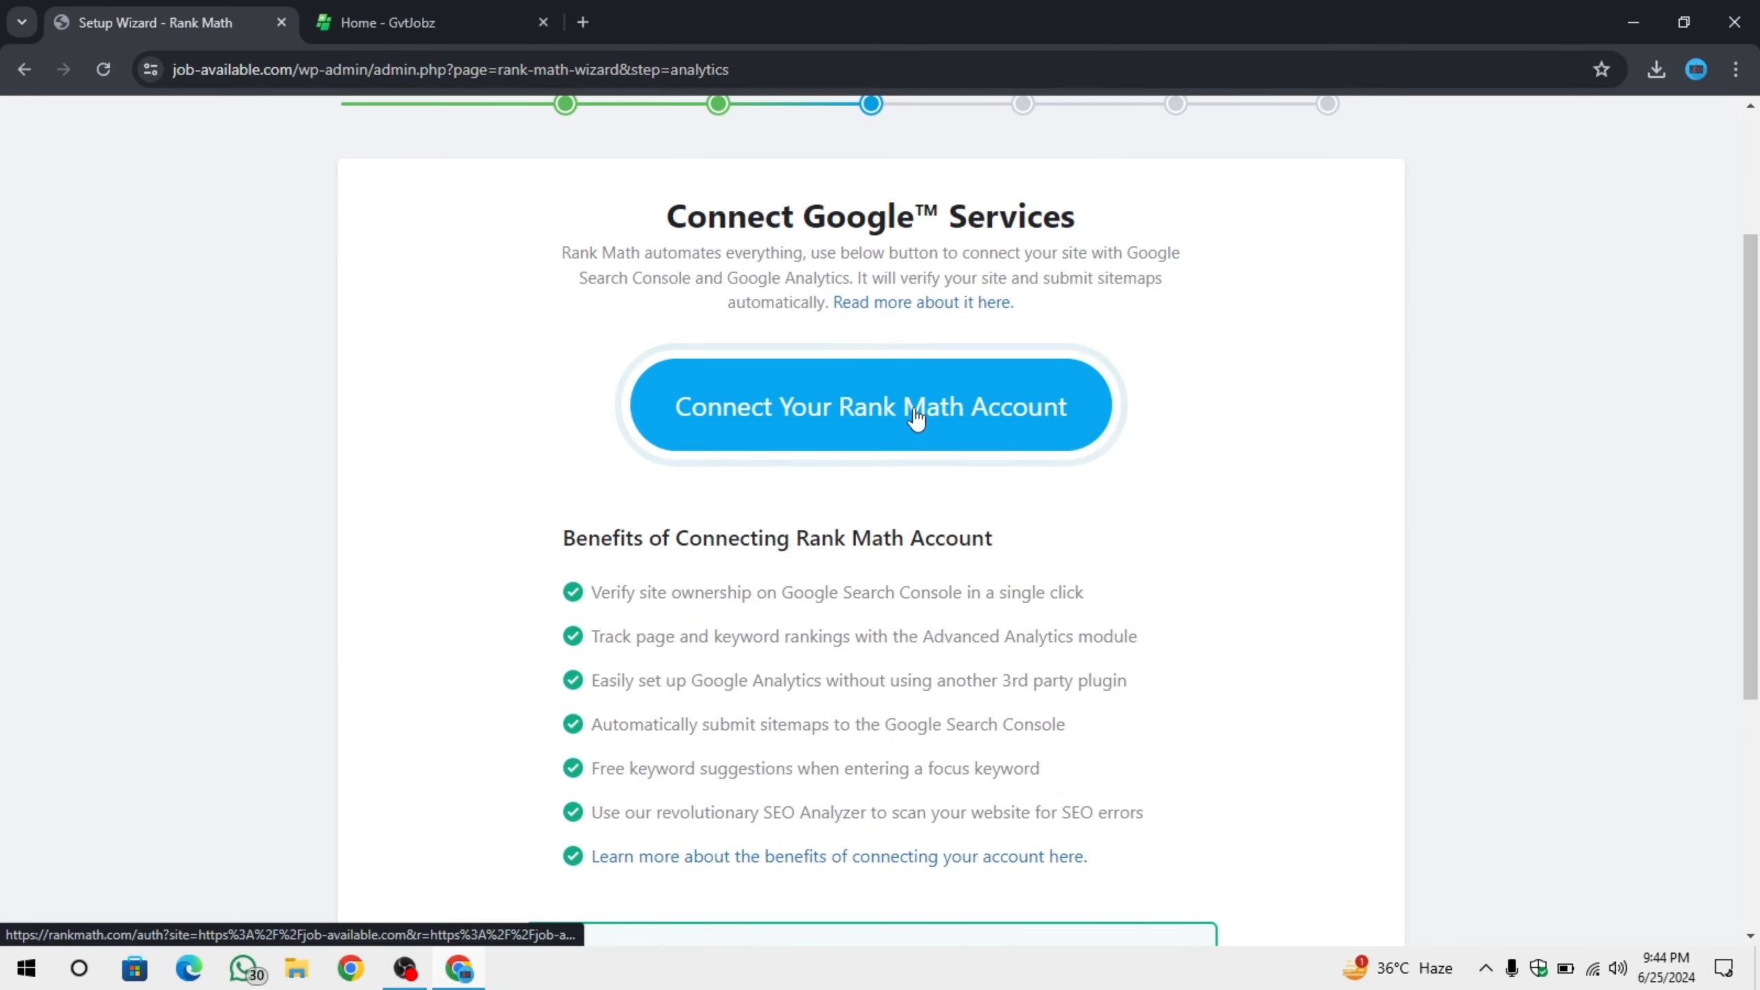
click(915, 416)
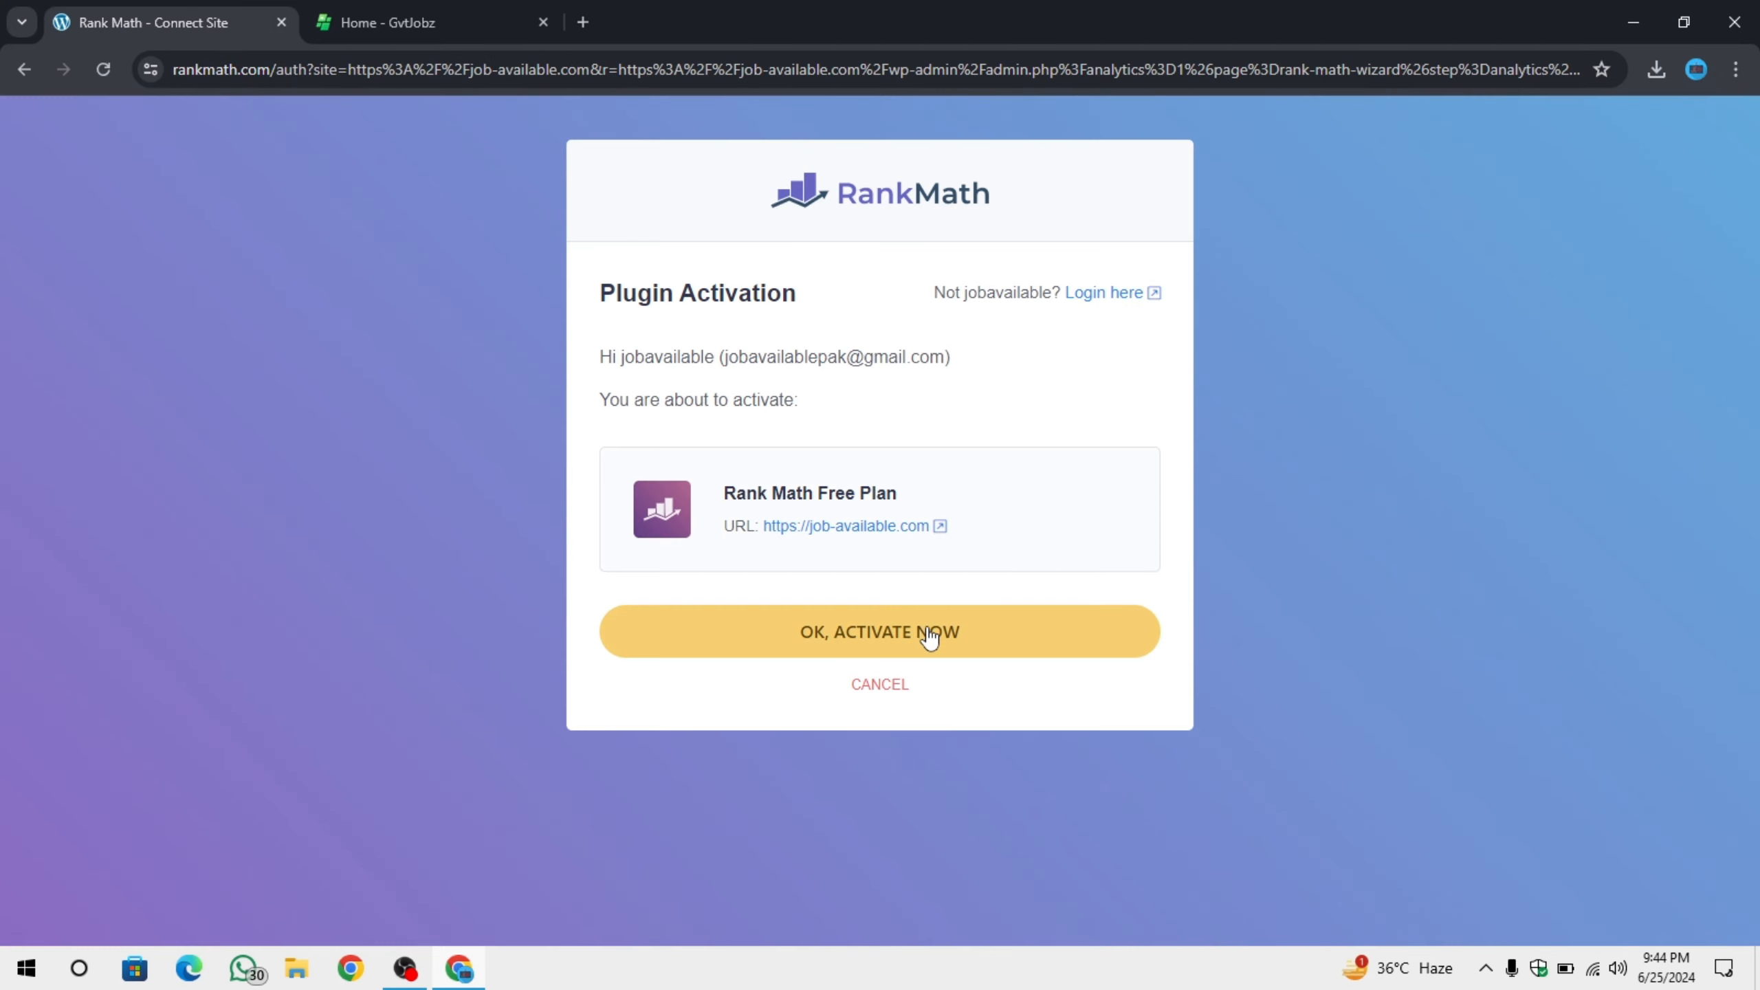
click(929, 636)
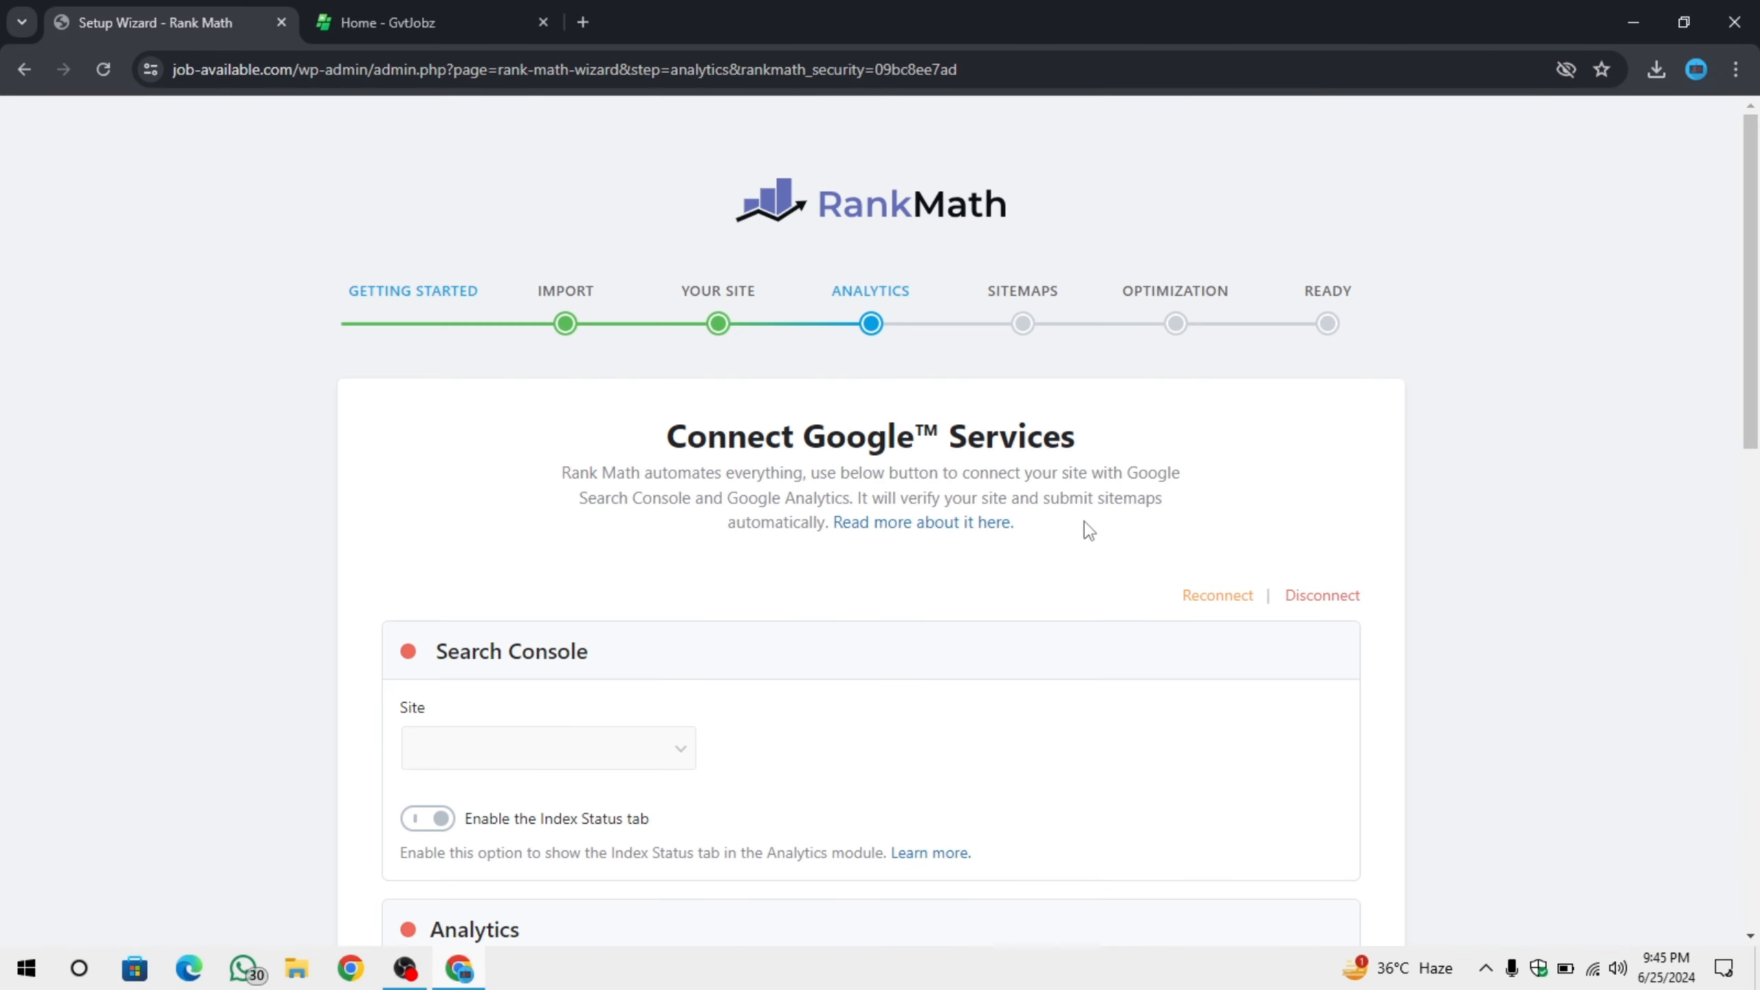
Select the first Job Available account and its existing Job Available property for Google Analytics.
scroll(1089, 530, down, 2)
scroll(637, 462, down, 4)
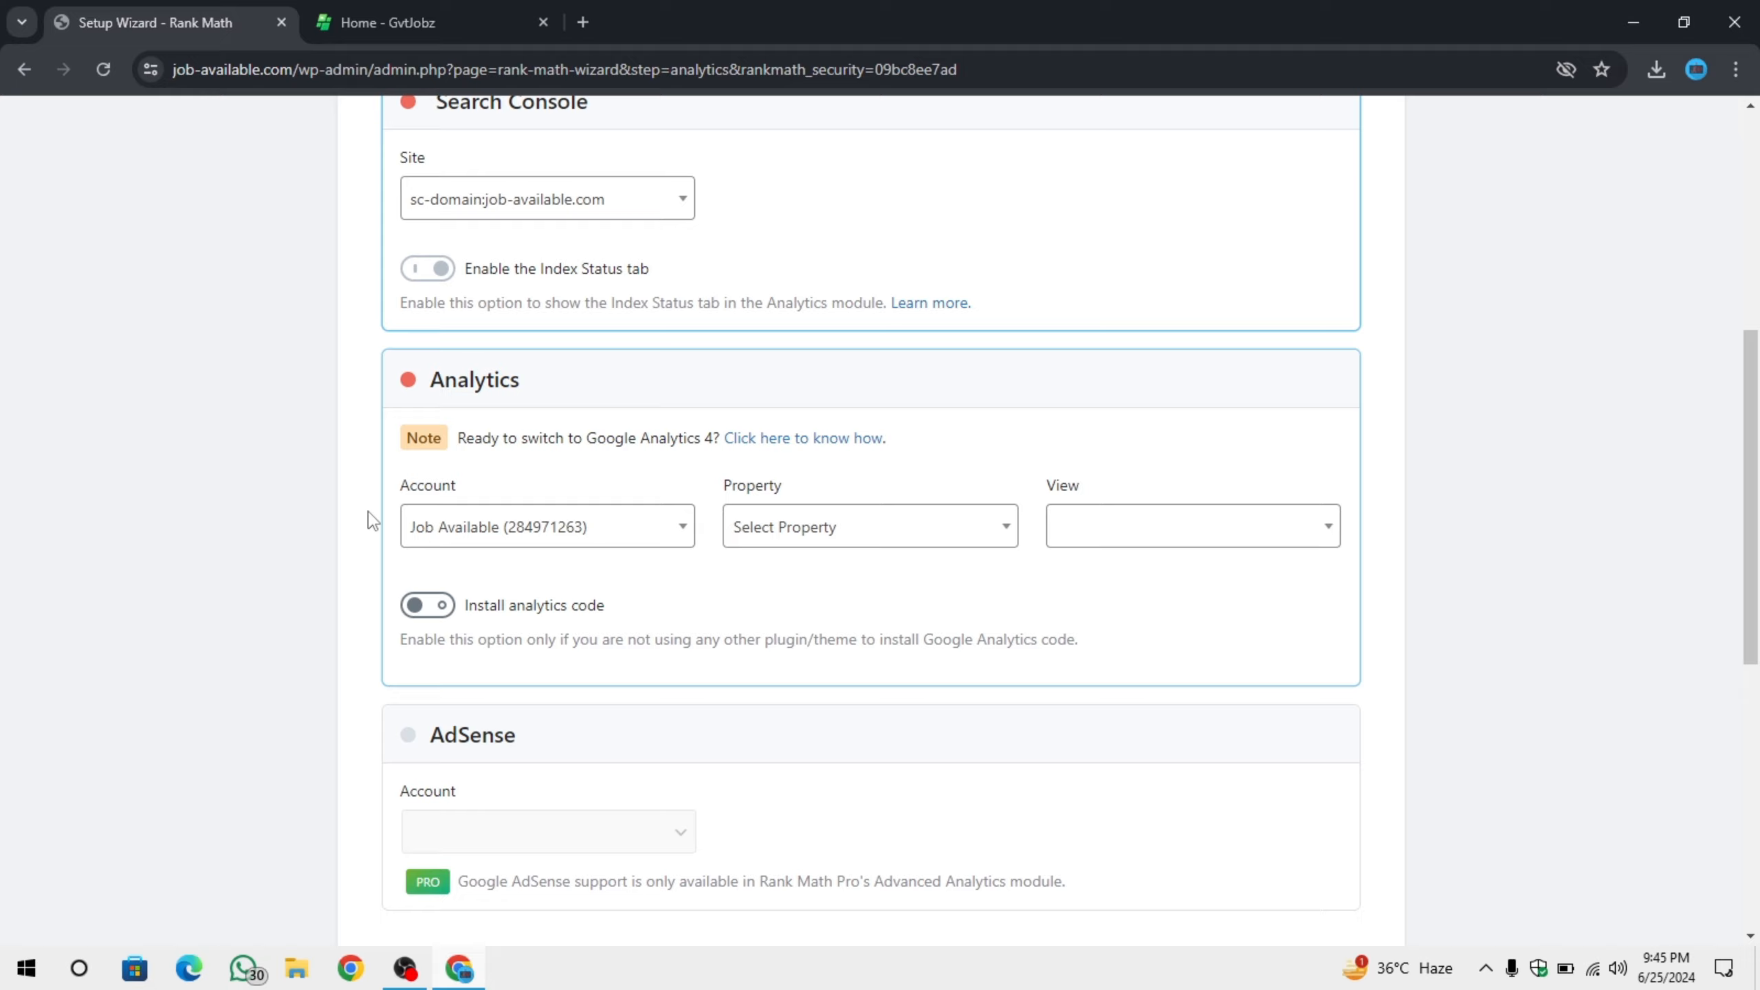
click(616, 525)
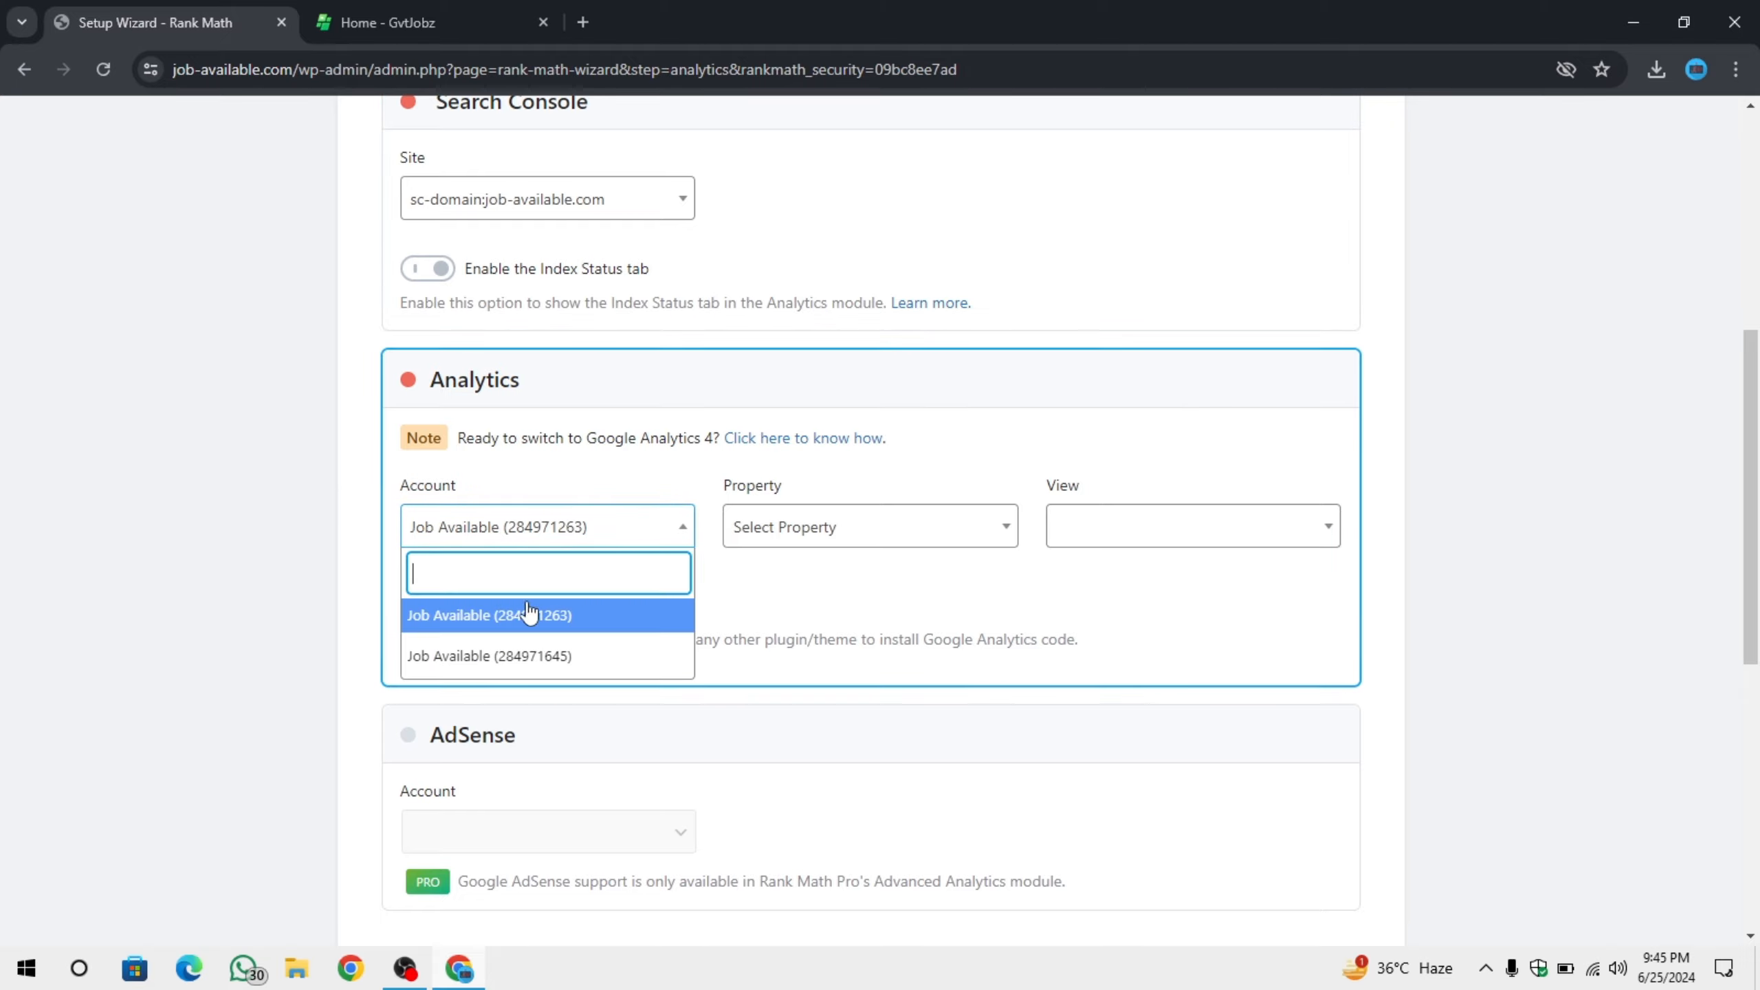
click(530, 614)
click(872, 538)
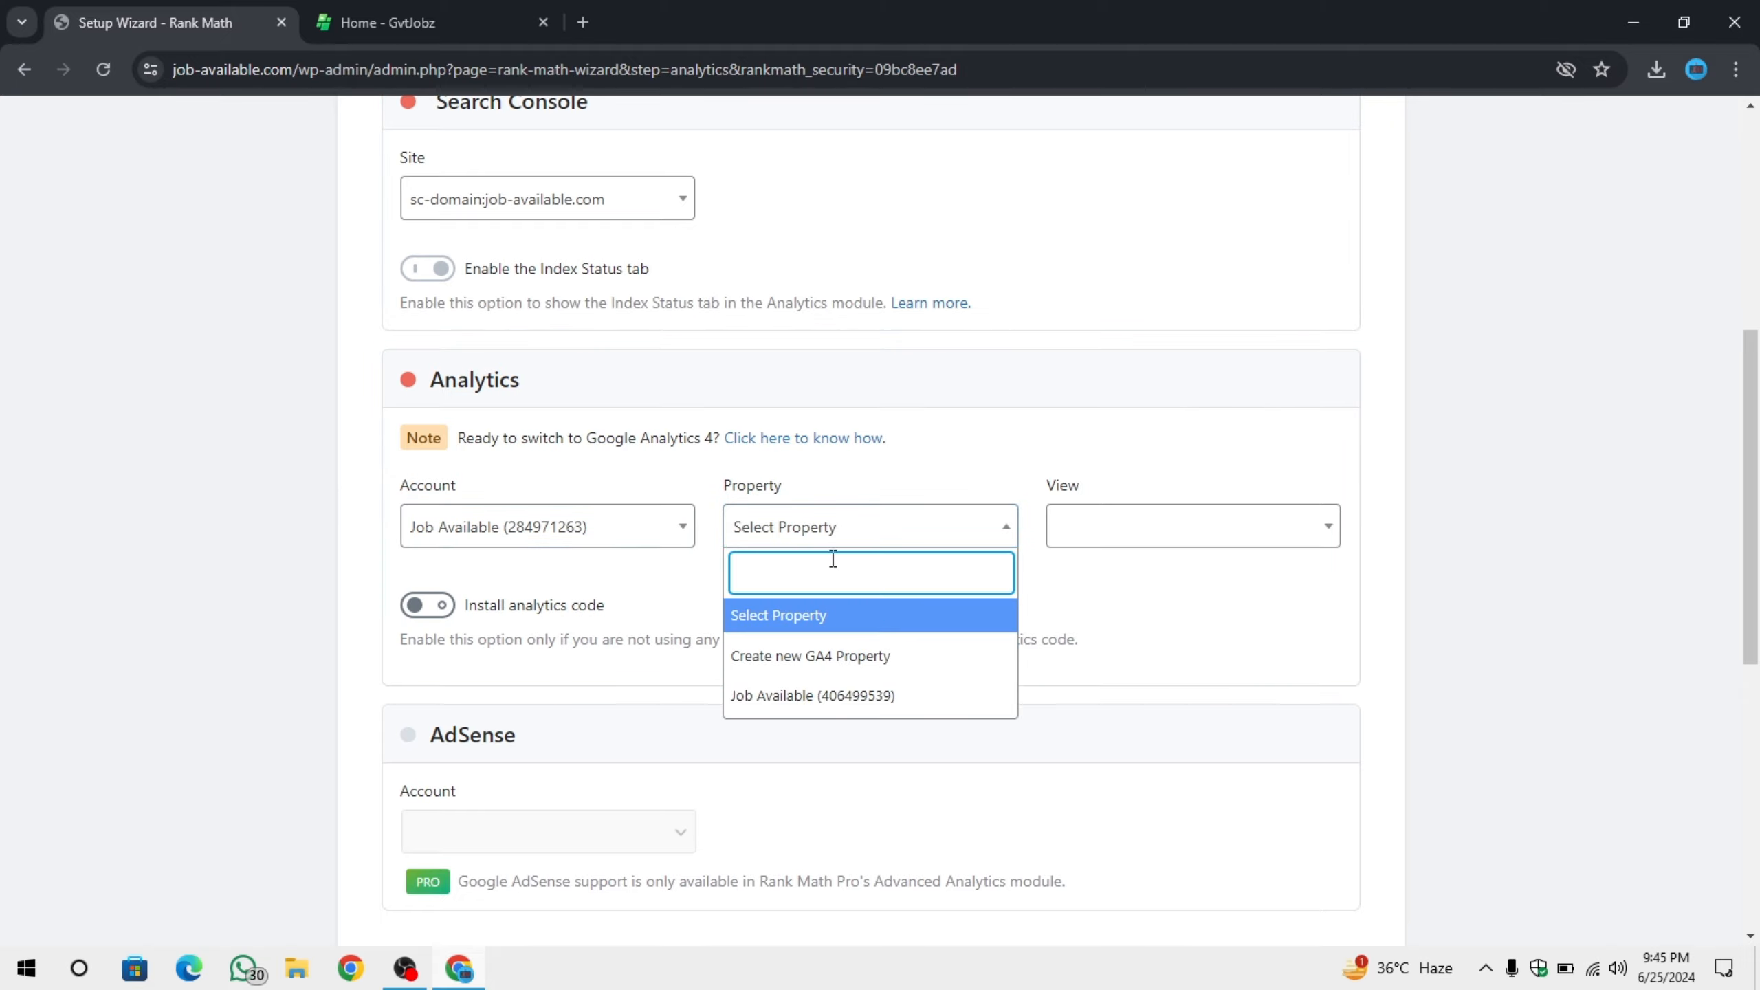
click(861, 539)
click(861, 539)
click(832, 697)
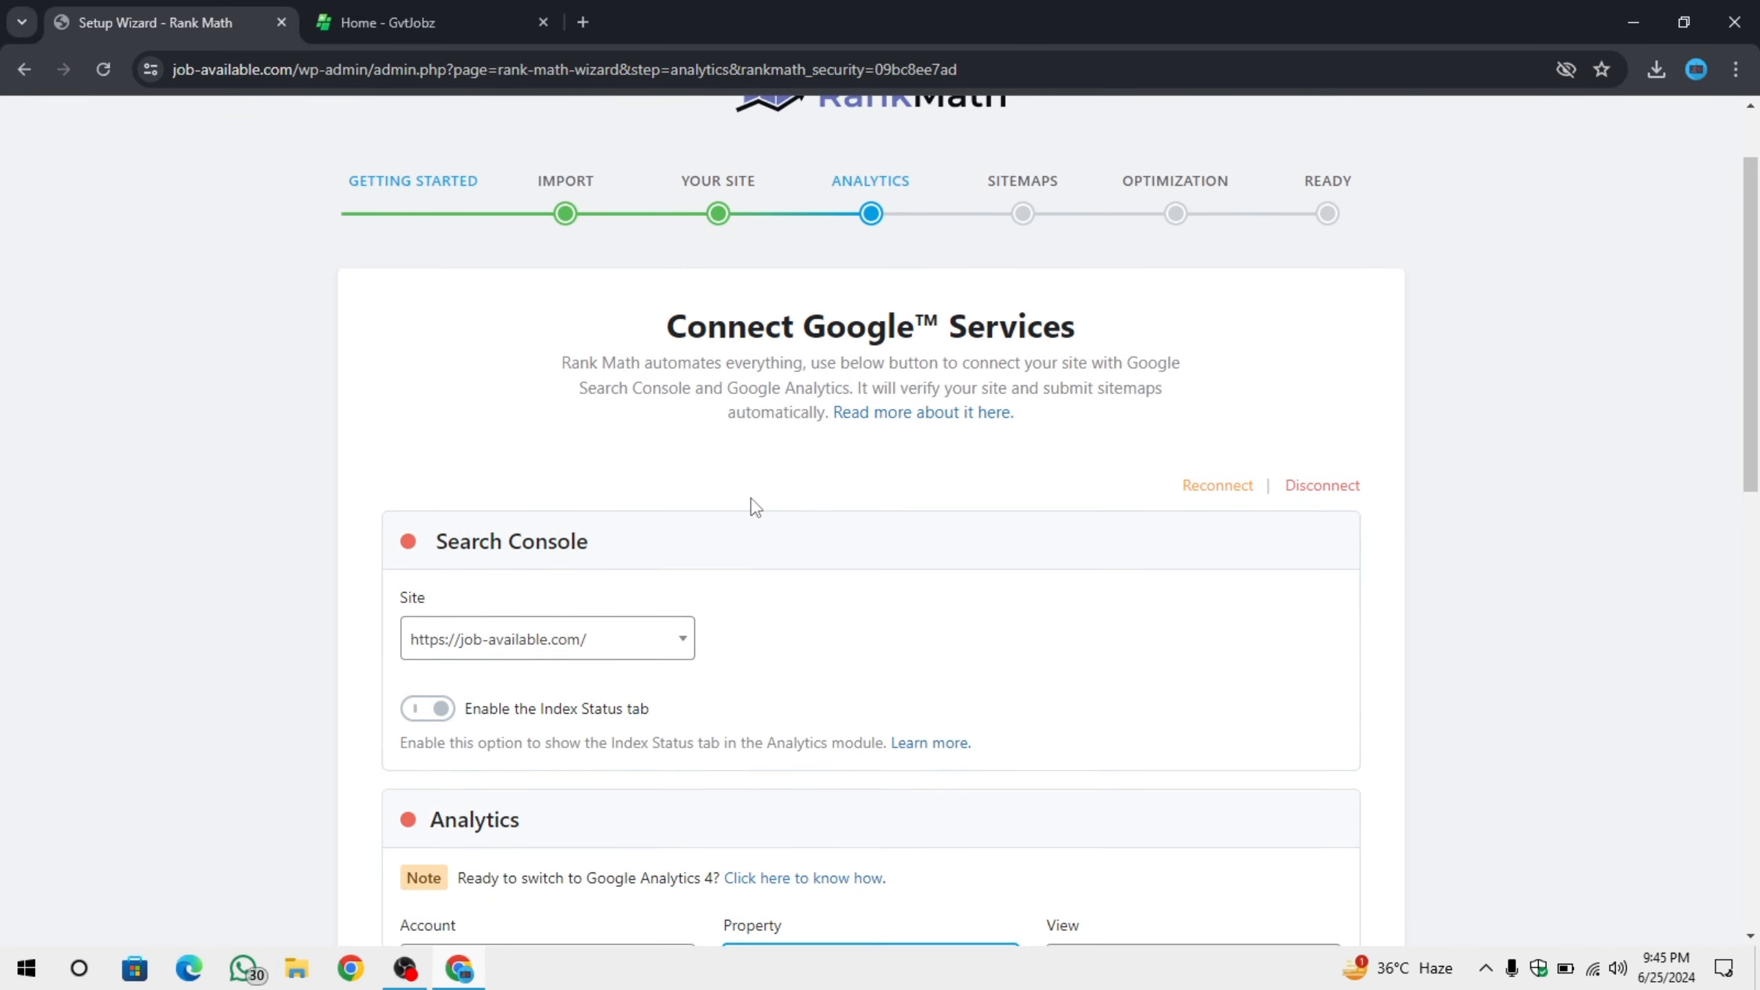
Set the Search Console site to sc-domain:job-available.com and save the Google services settings.
scroll(697, 572, down, 1)
click(582, 532)
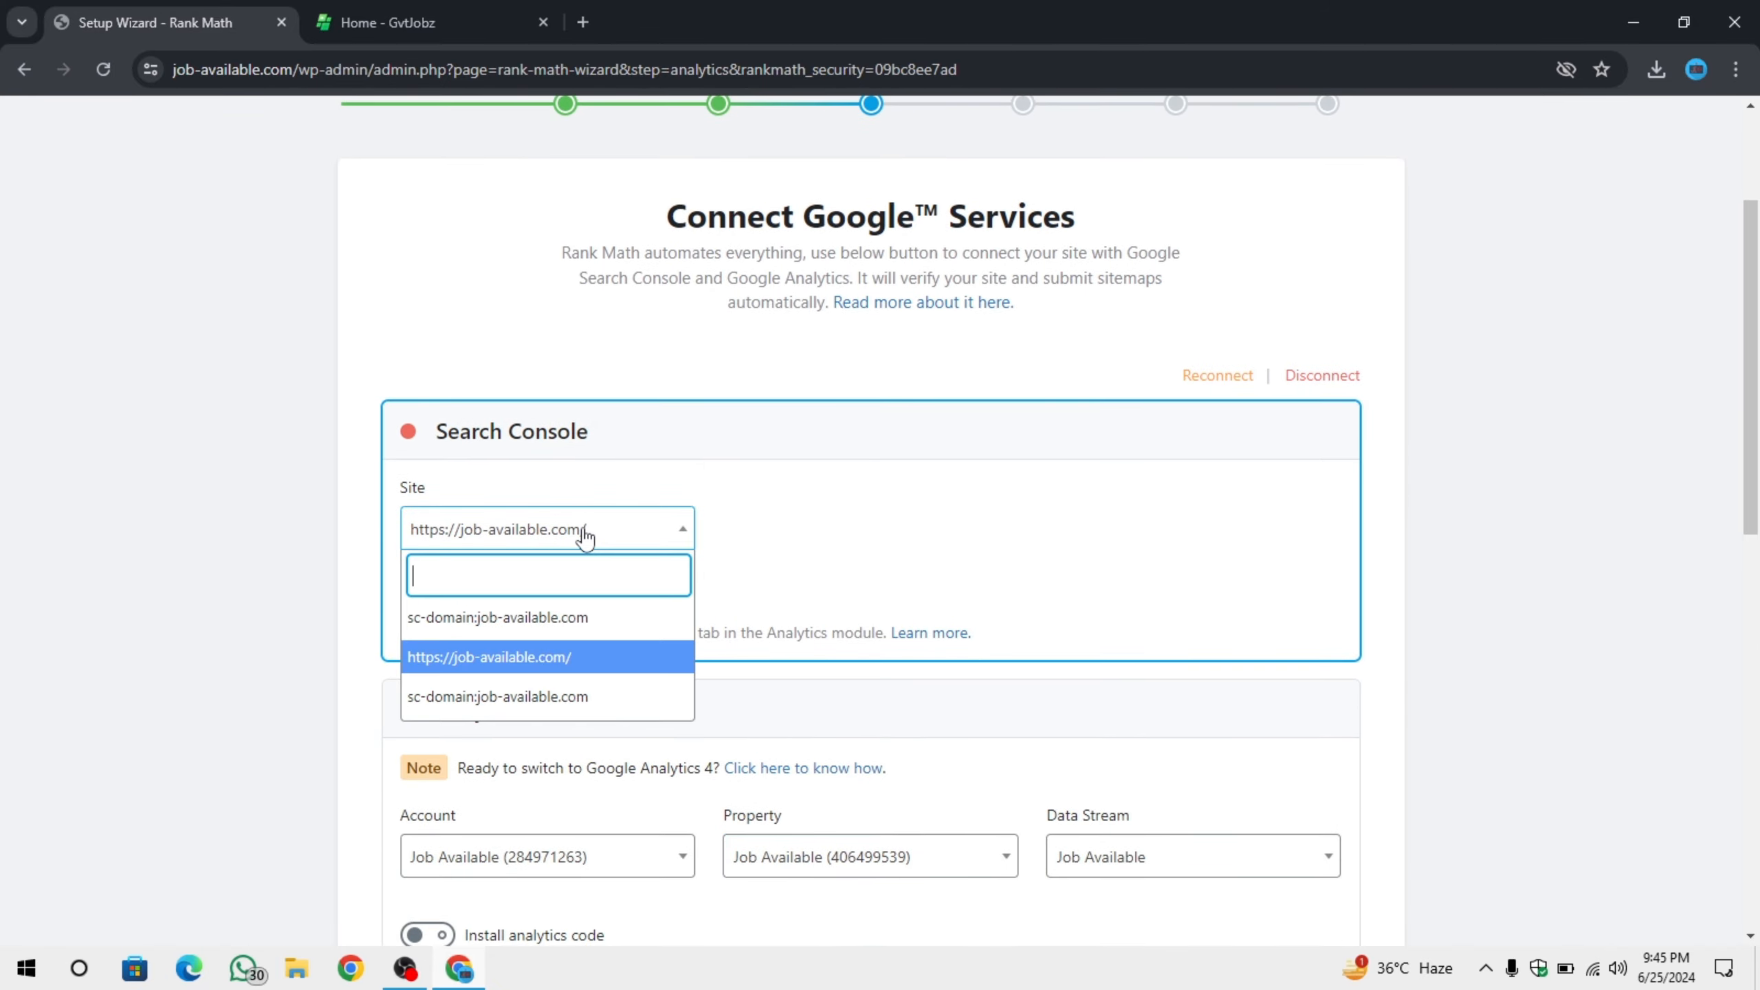
click(554, 619)
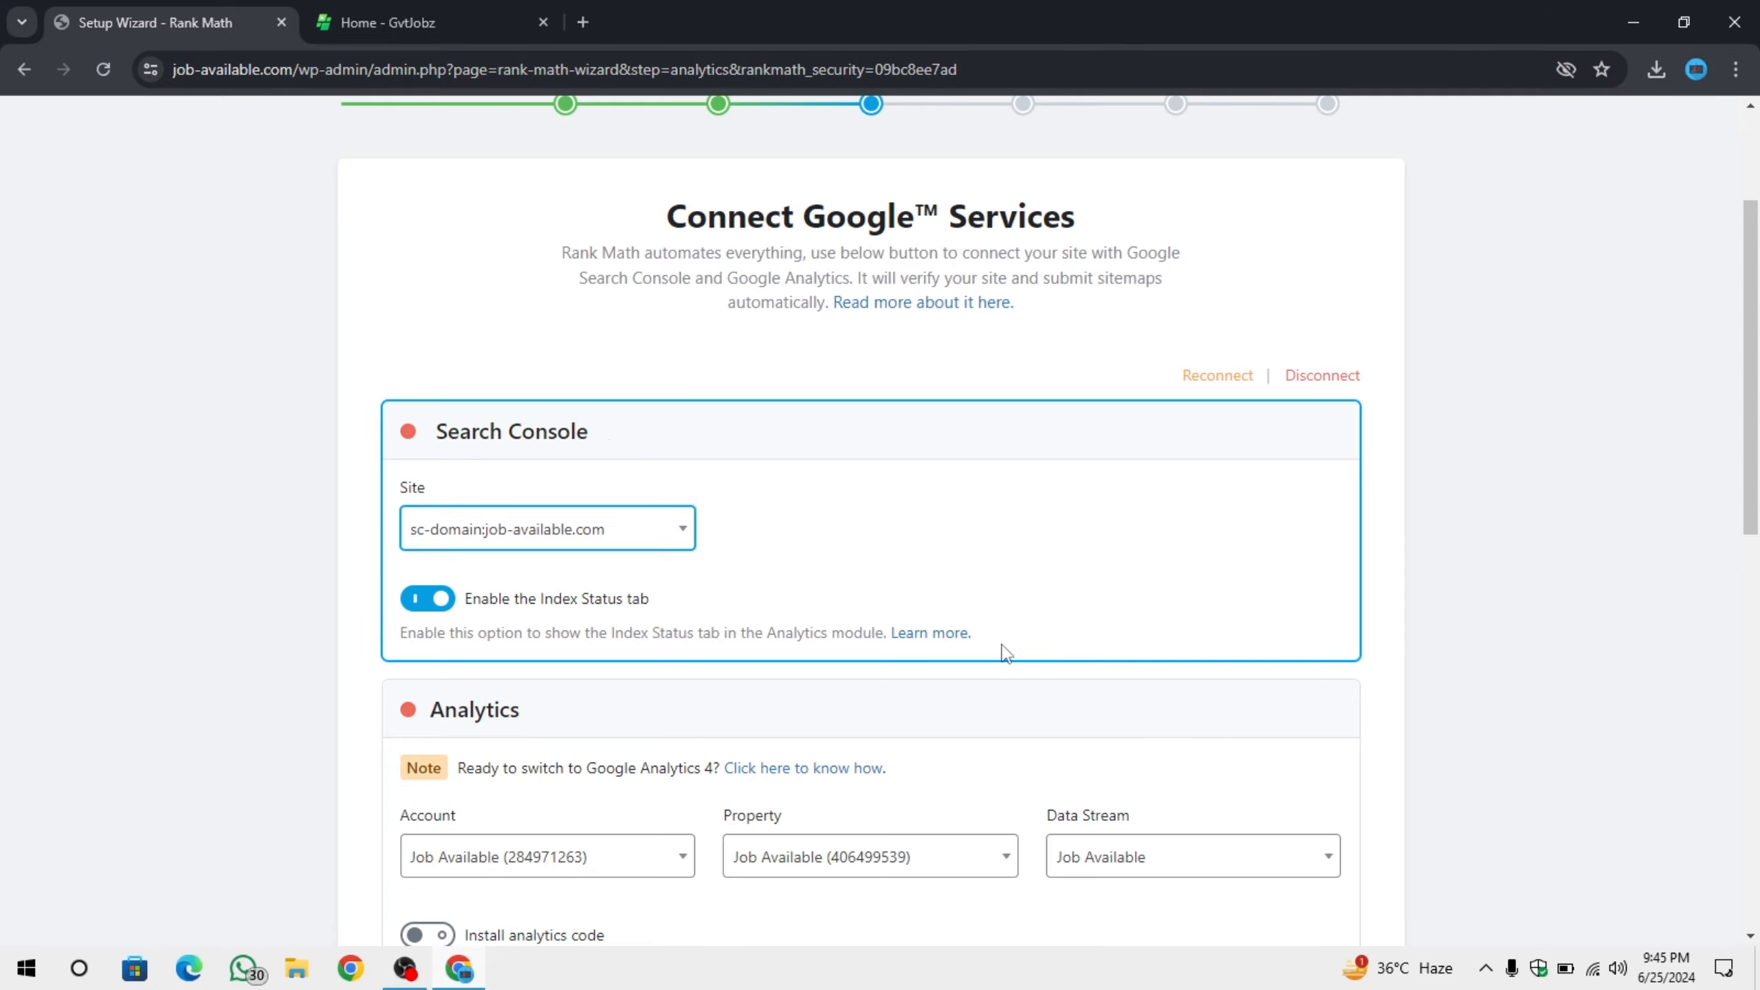
scroll(1006, 653, down, 6)
scroll(612, 259, up, 4)
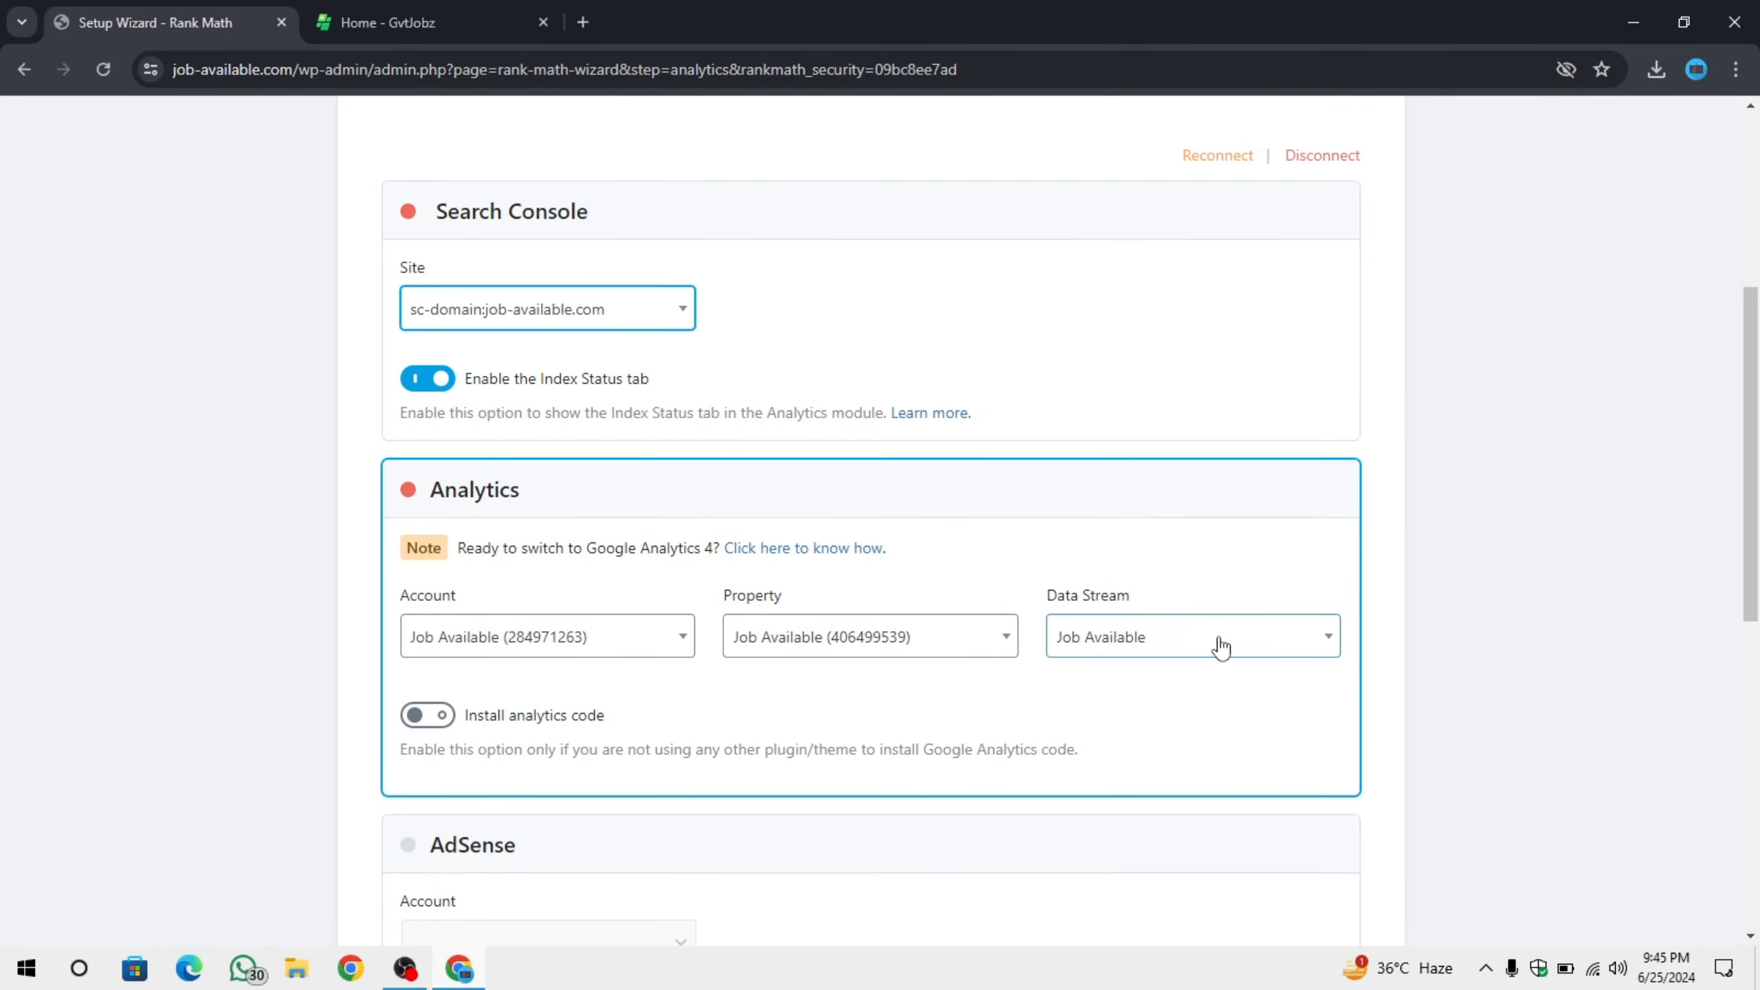
scroll(1221, 647, down, 10)
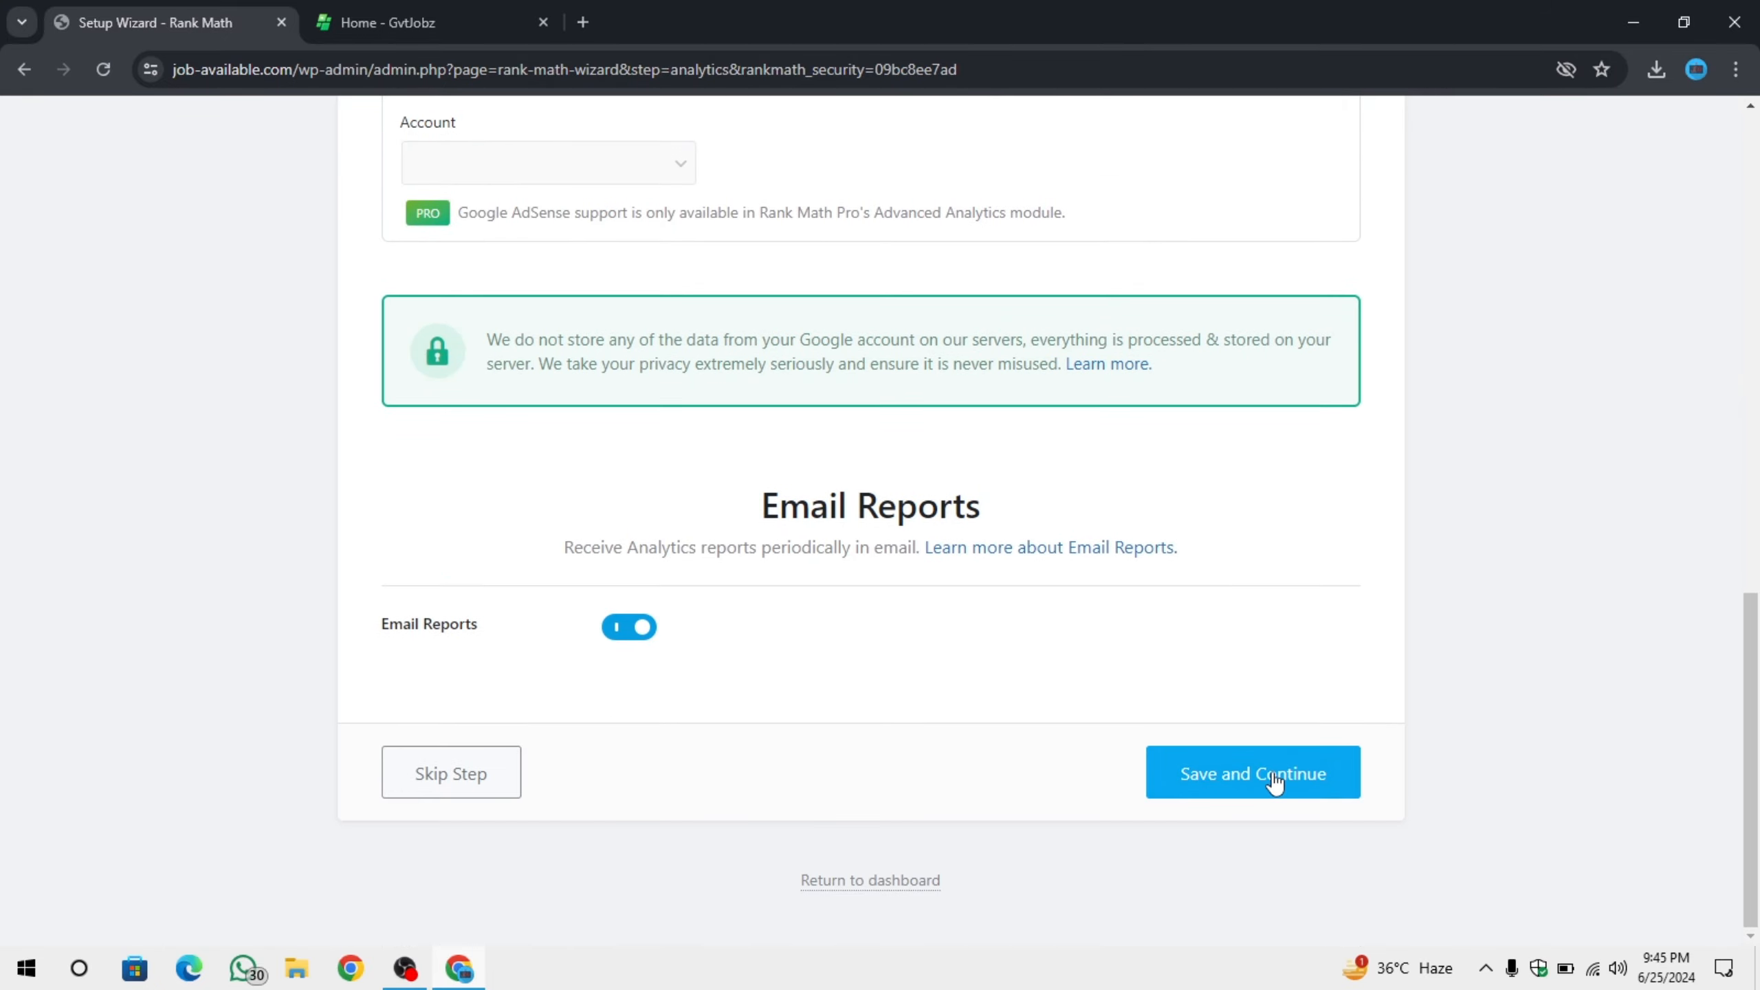
click(1274, 781)
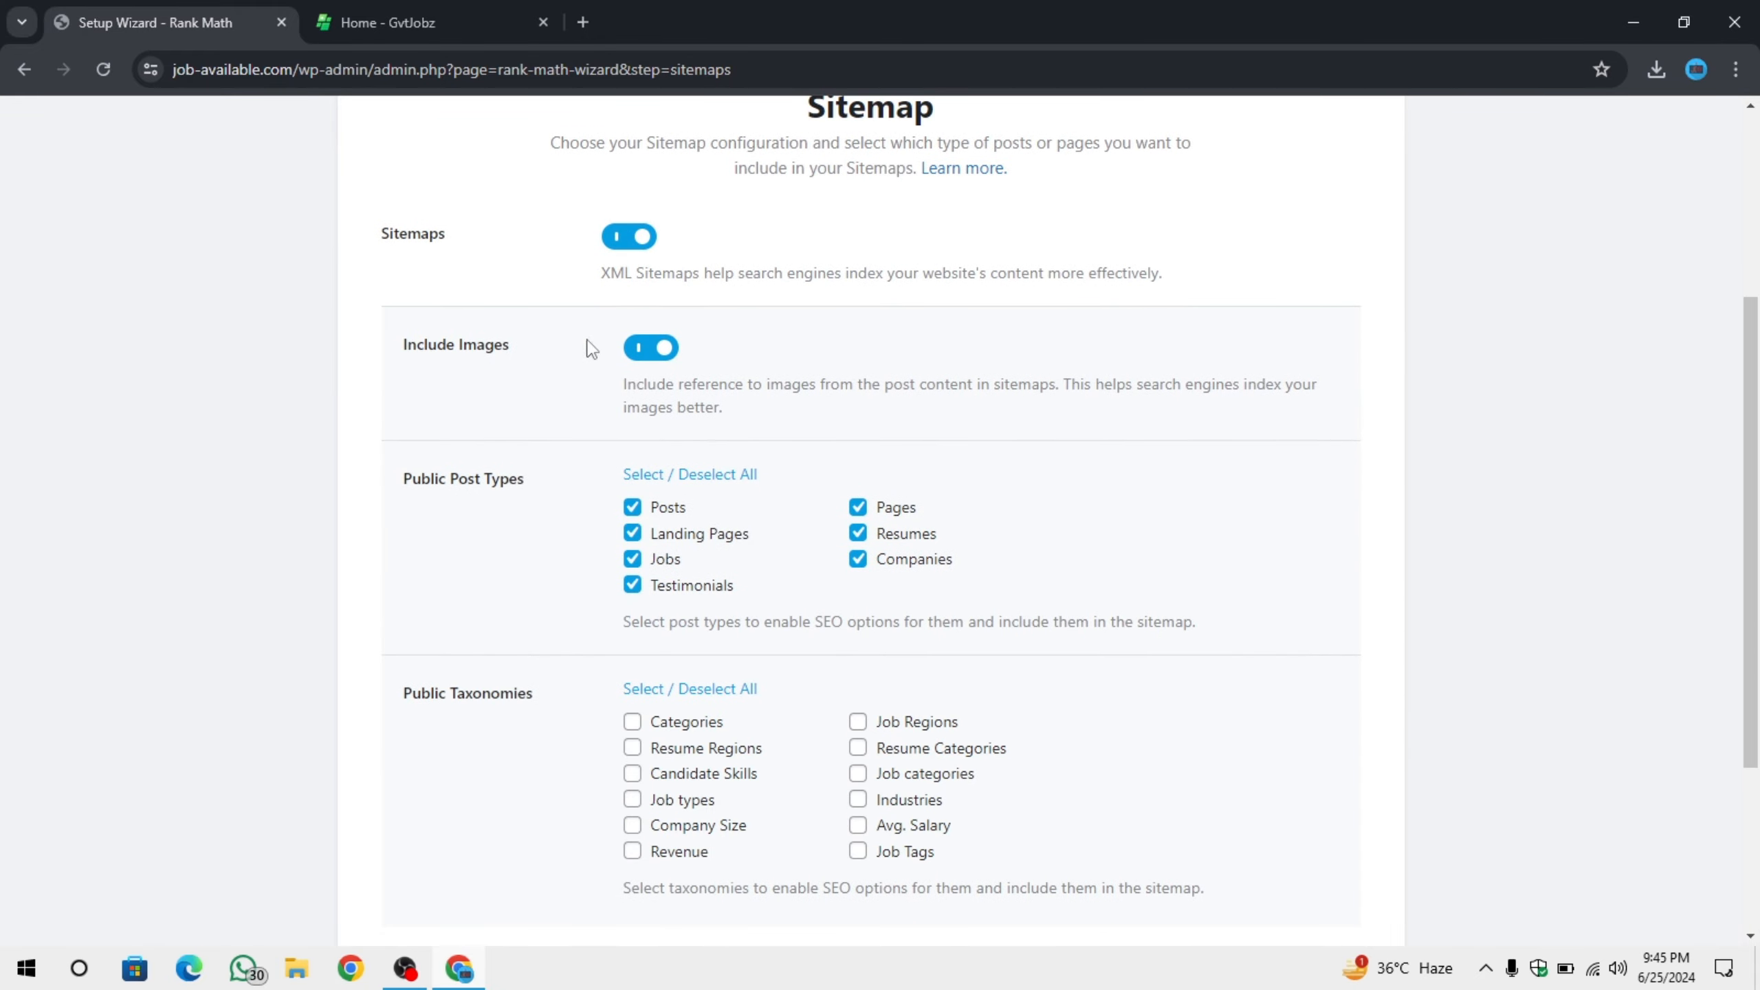
Save the sitemap configuration and the SEO tweaks with their preset options.
scroll(874, 685, down, 4)
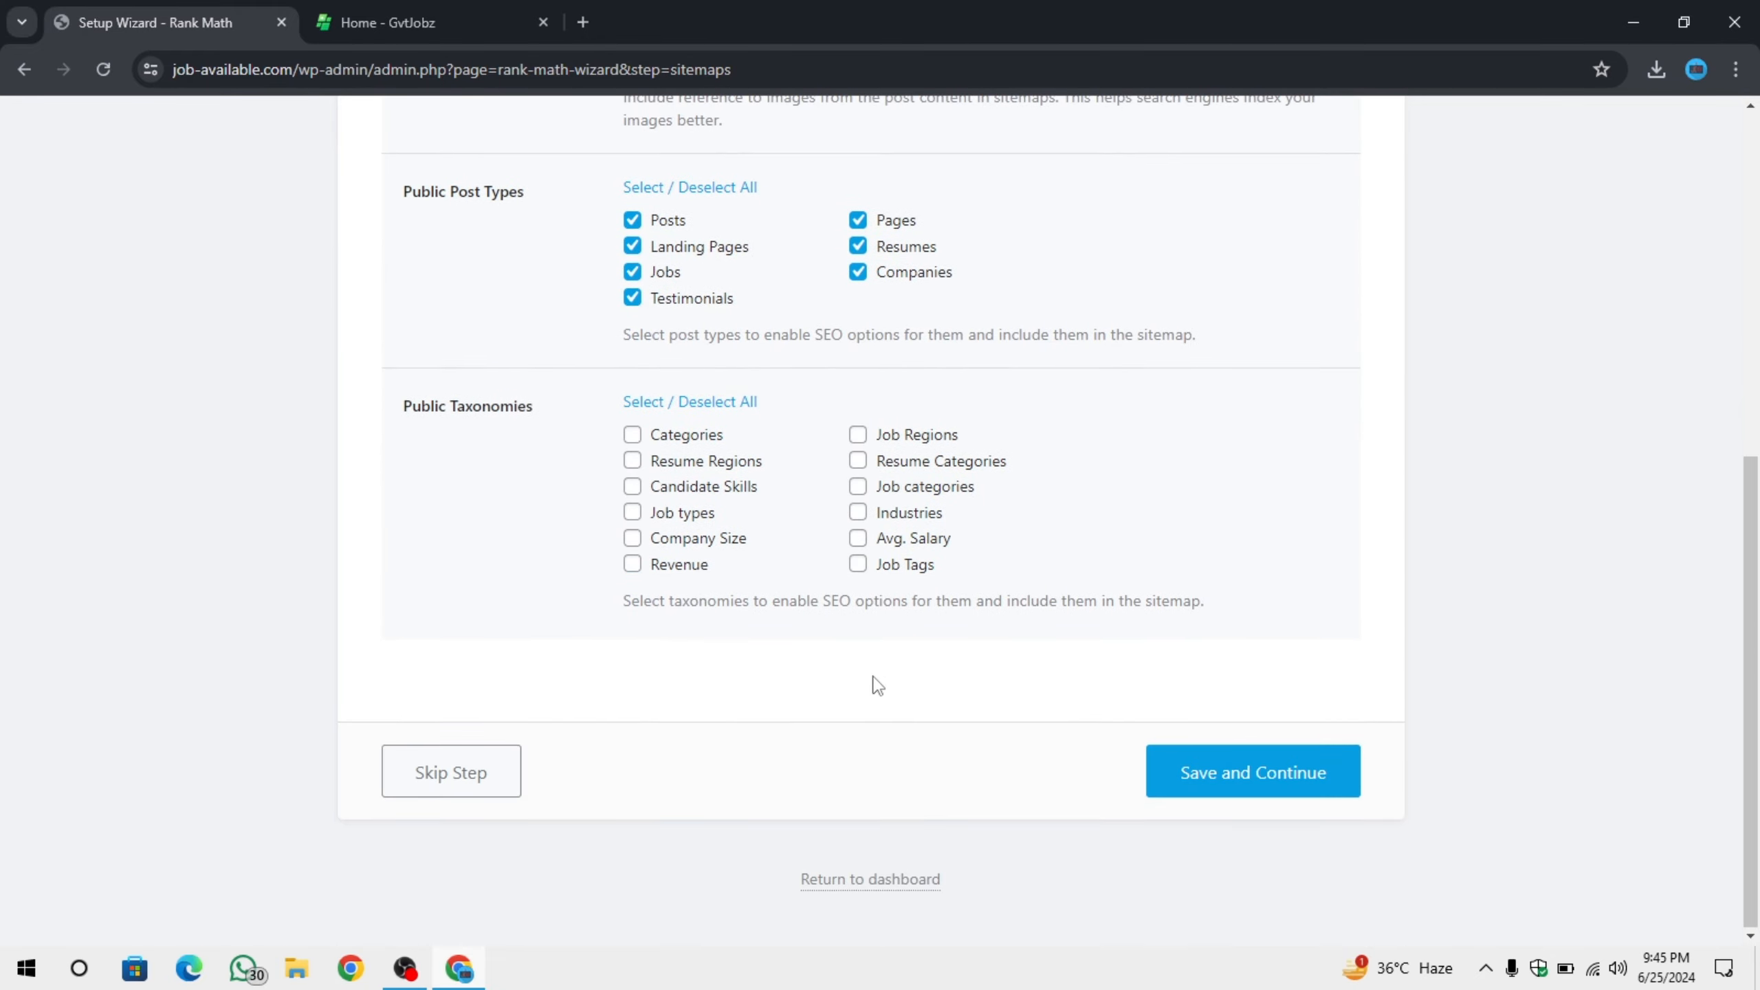
click(1265, 775)
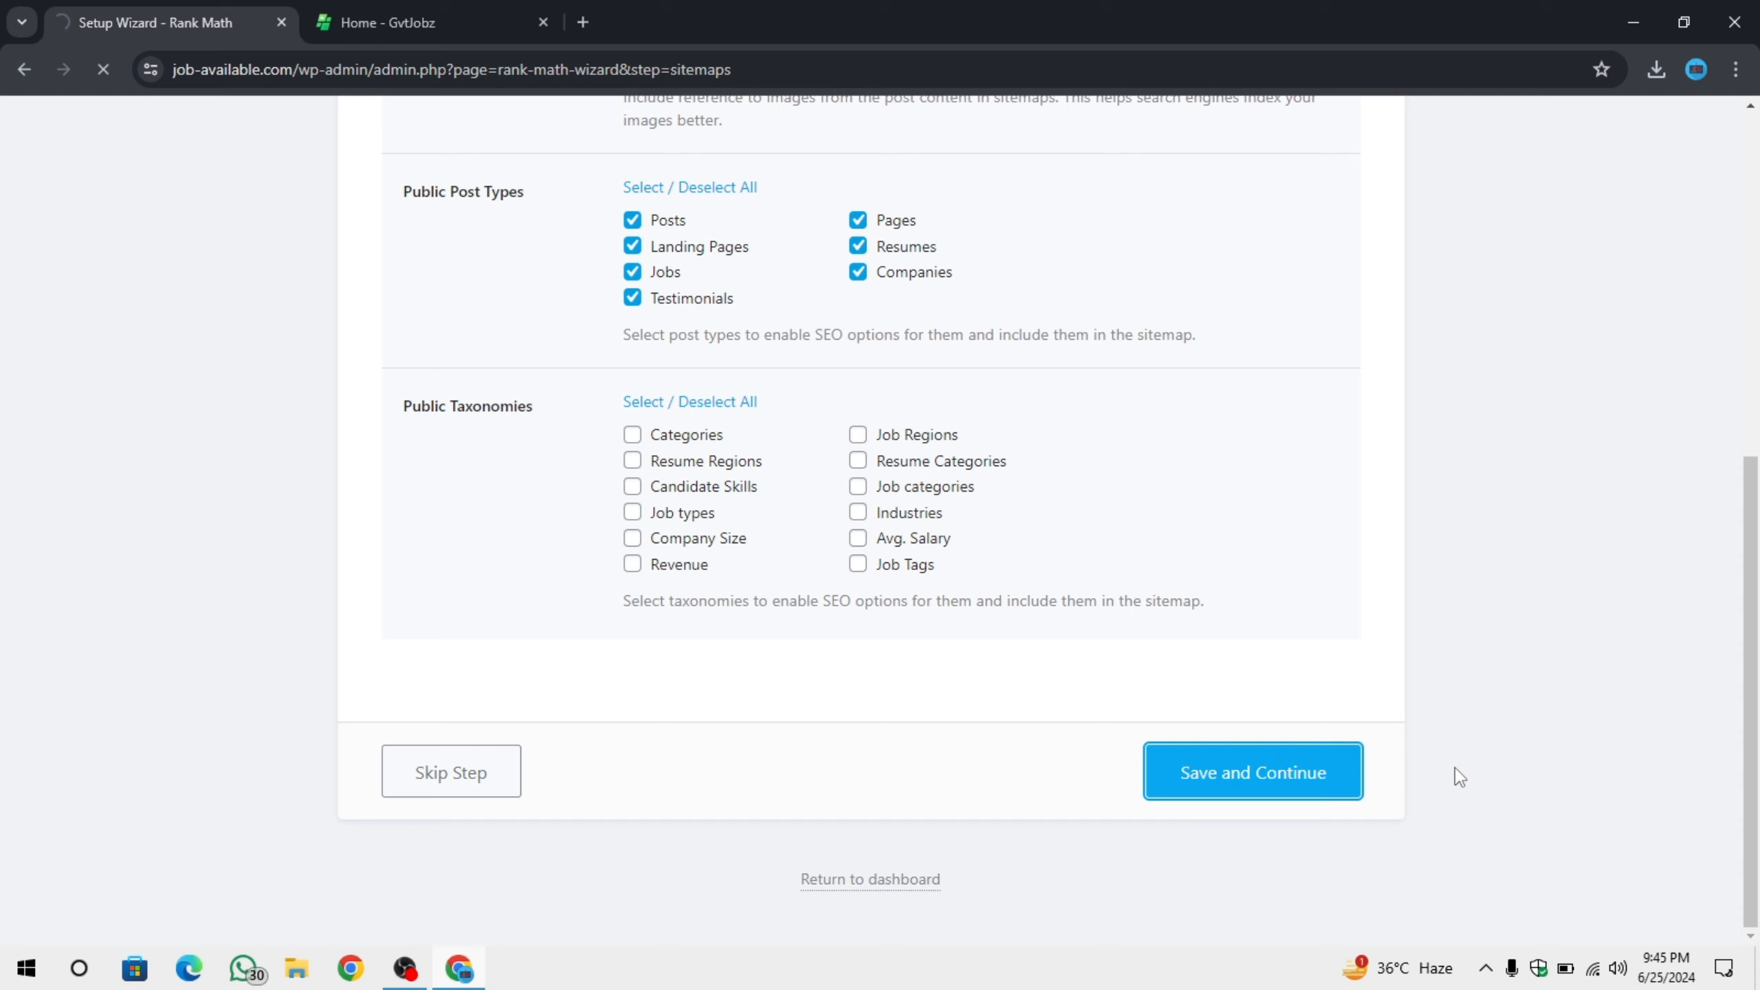
scroll(668, 582, down, 5)
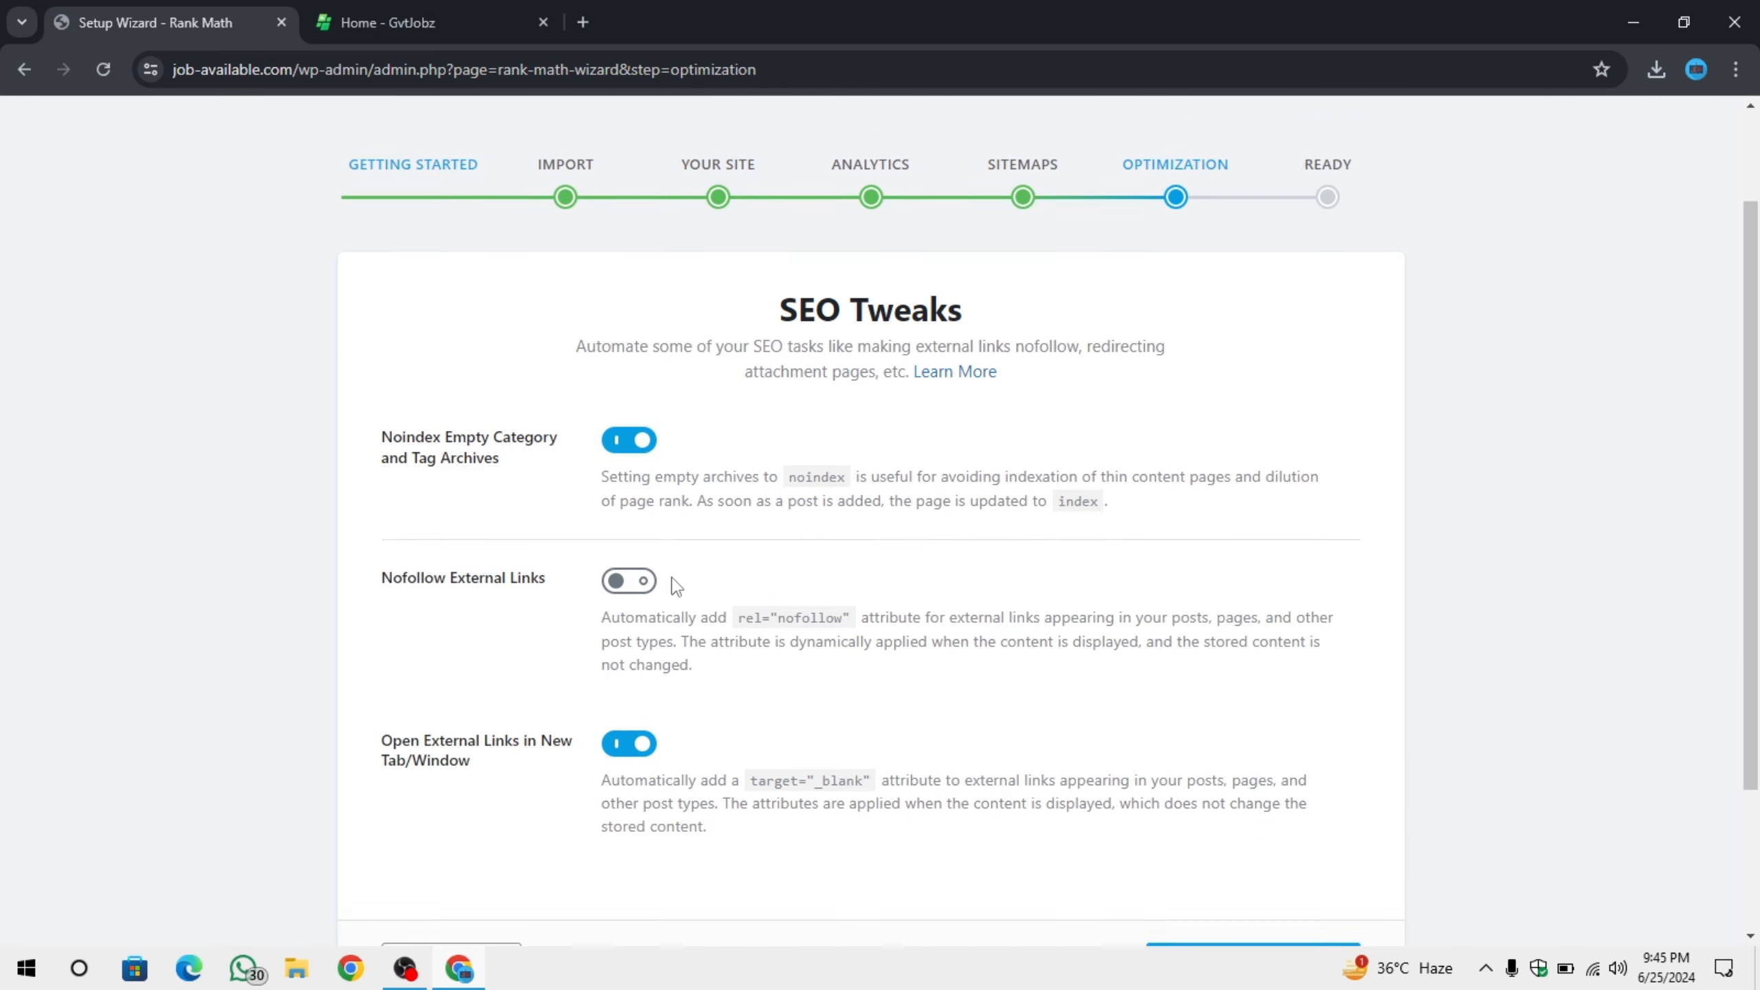
click(1268, 782)
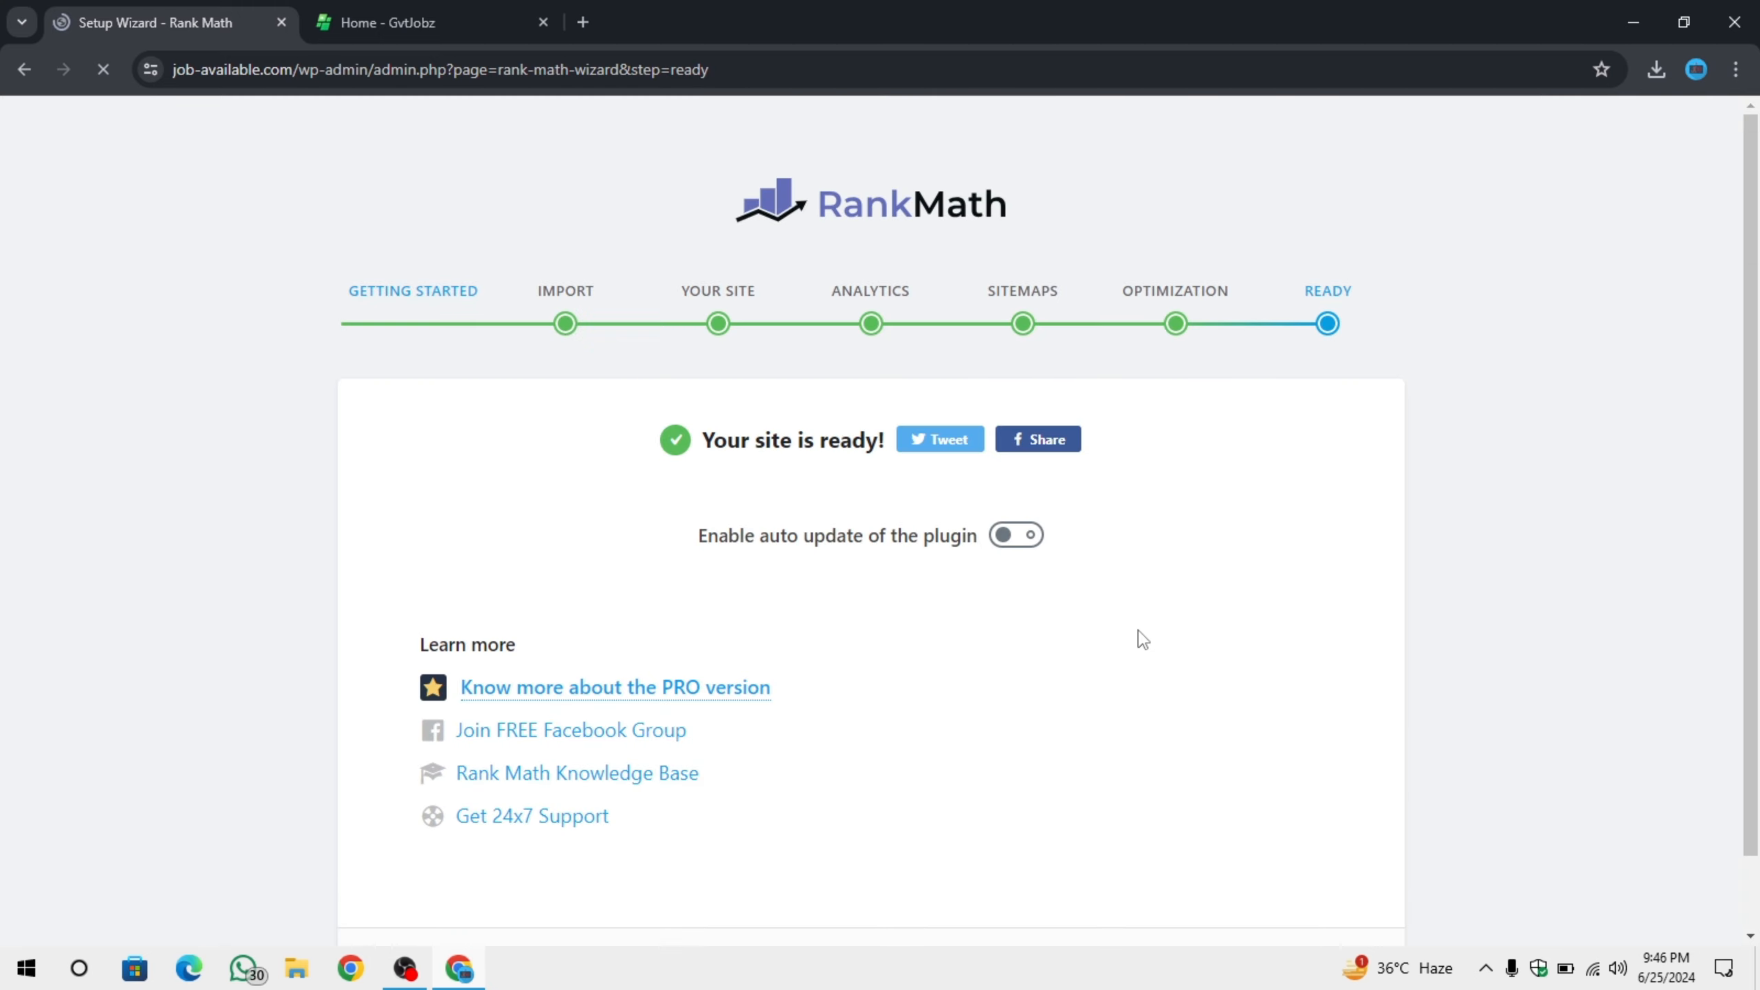
Enable auto update of the plugin and continue through the advanced options with the Role Manager left off.
click(1035, 450)
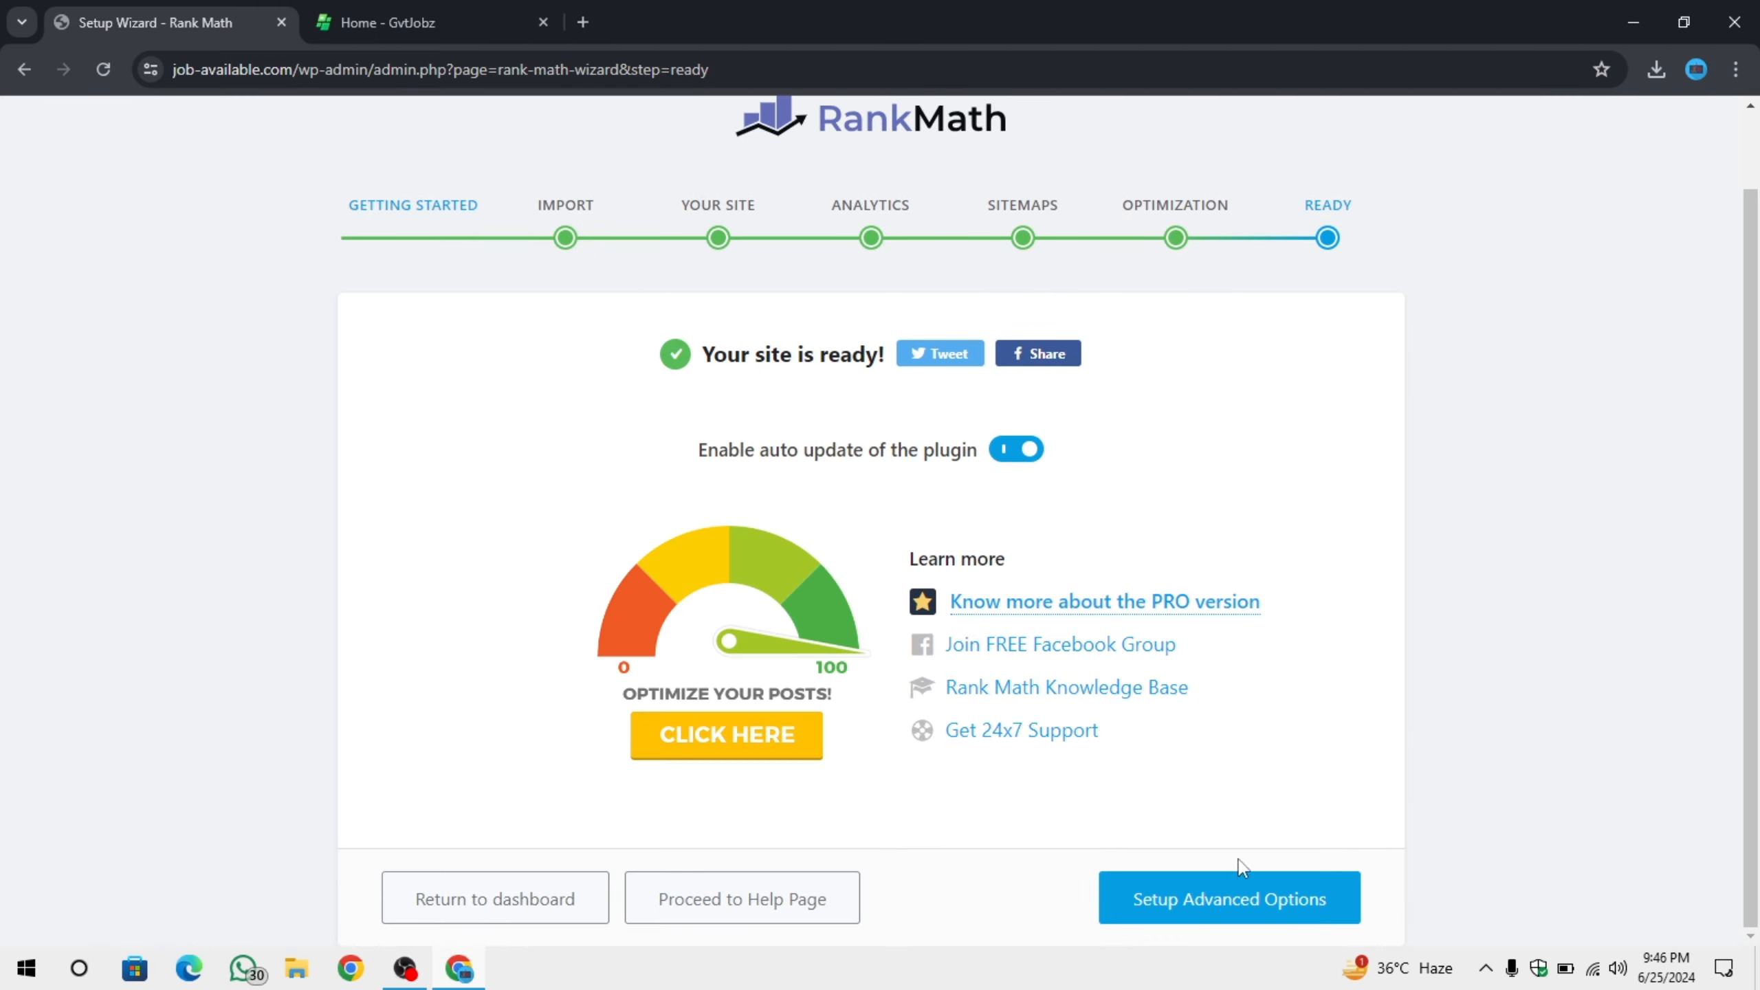
click(1257, 896)
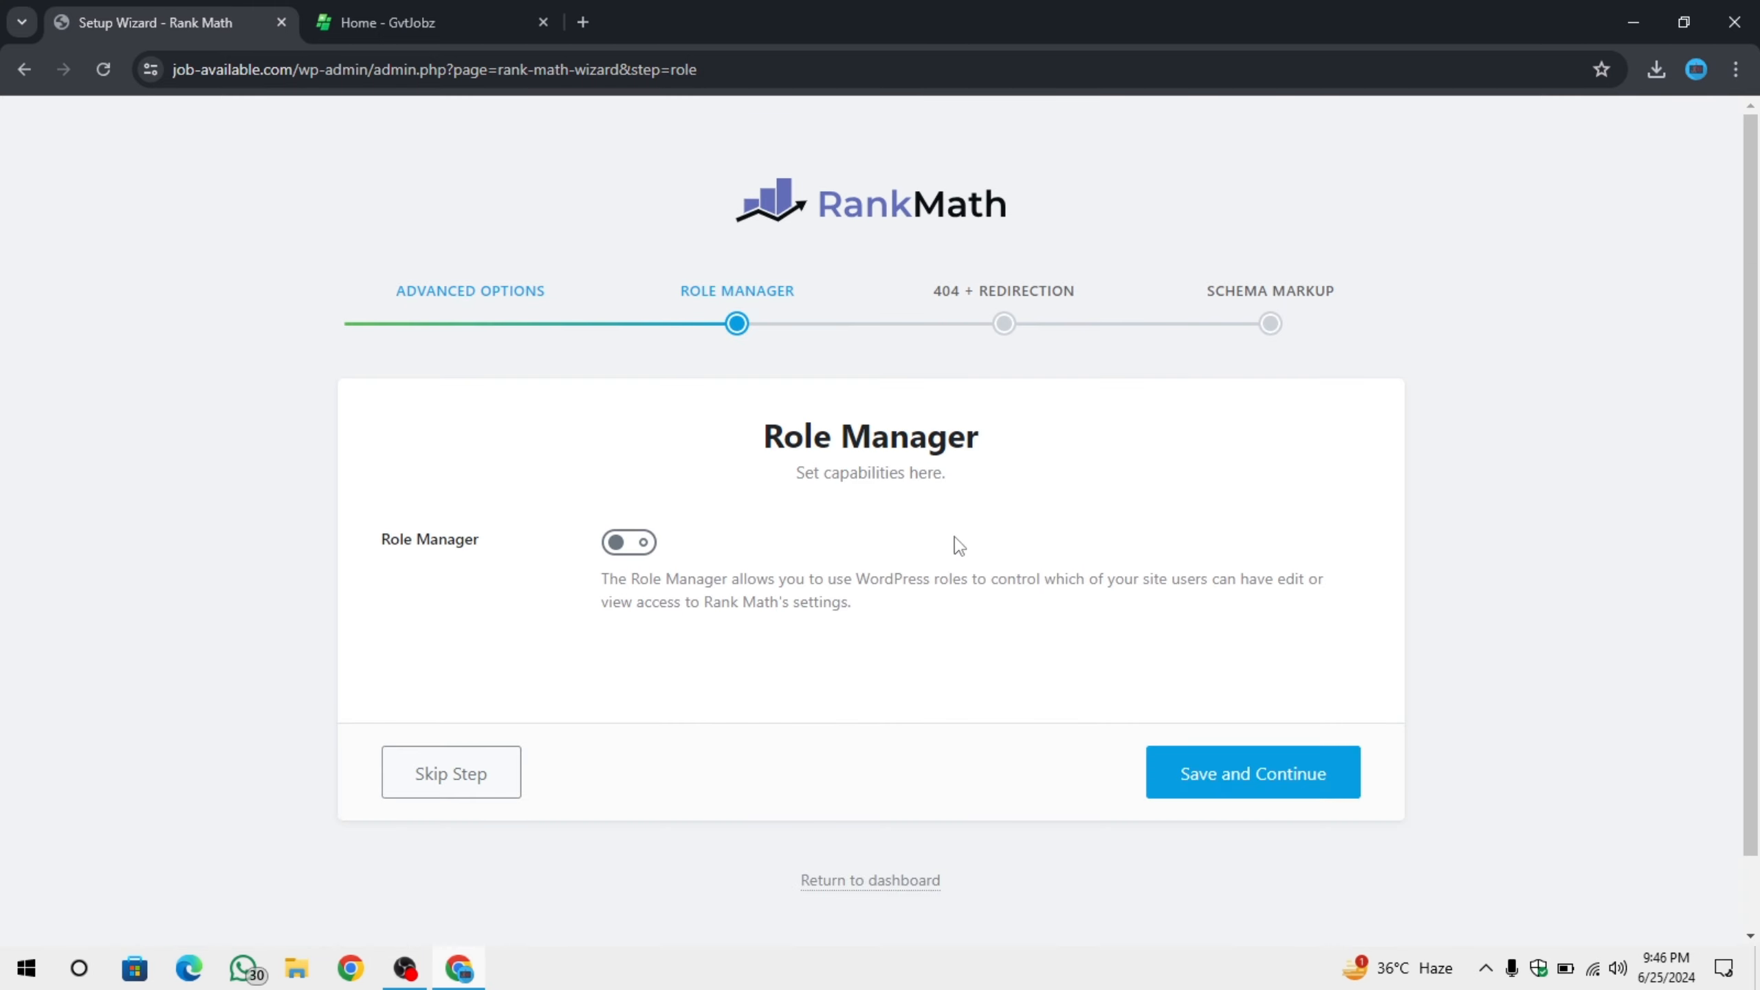
triple_click(818, 430)
click(823, 500)
click(1254, 772)
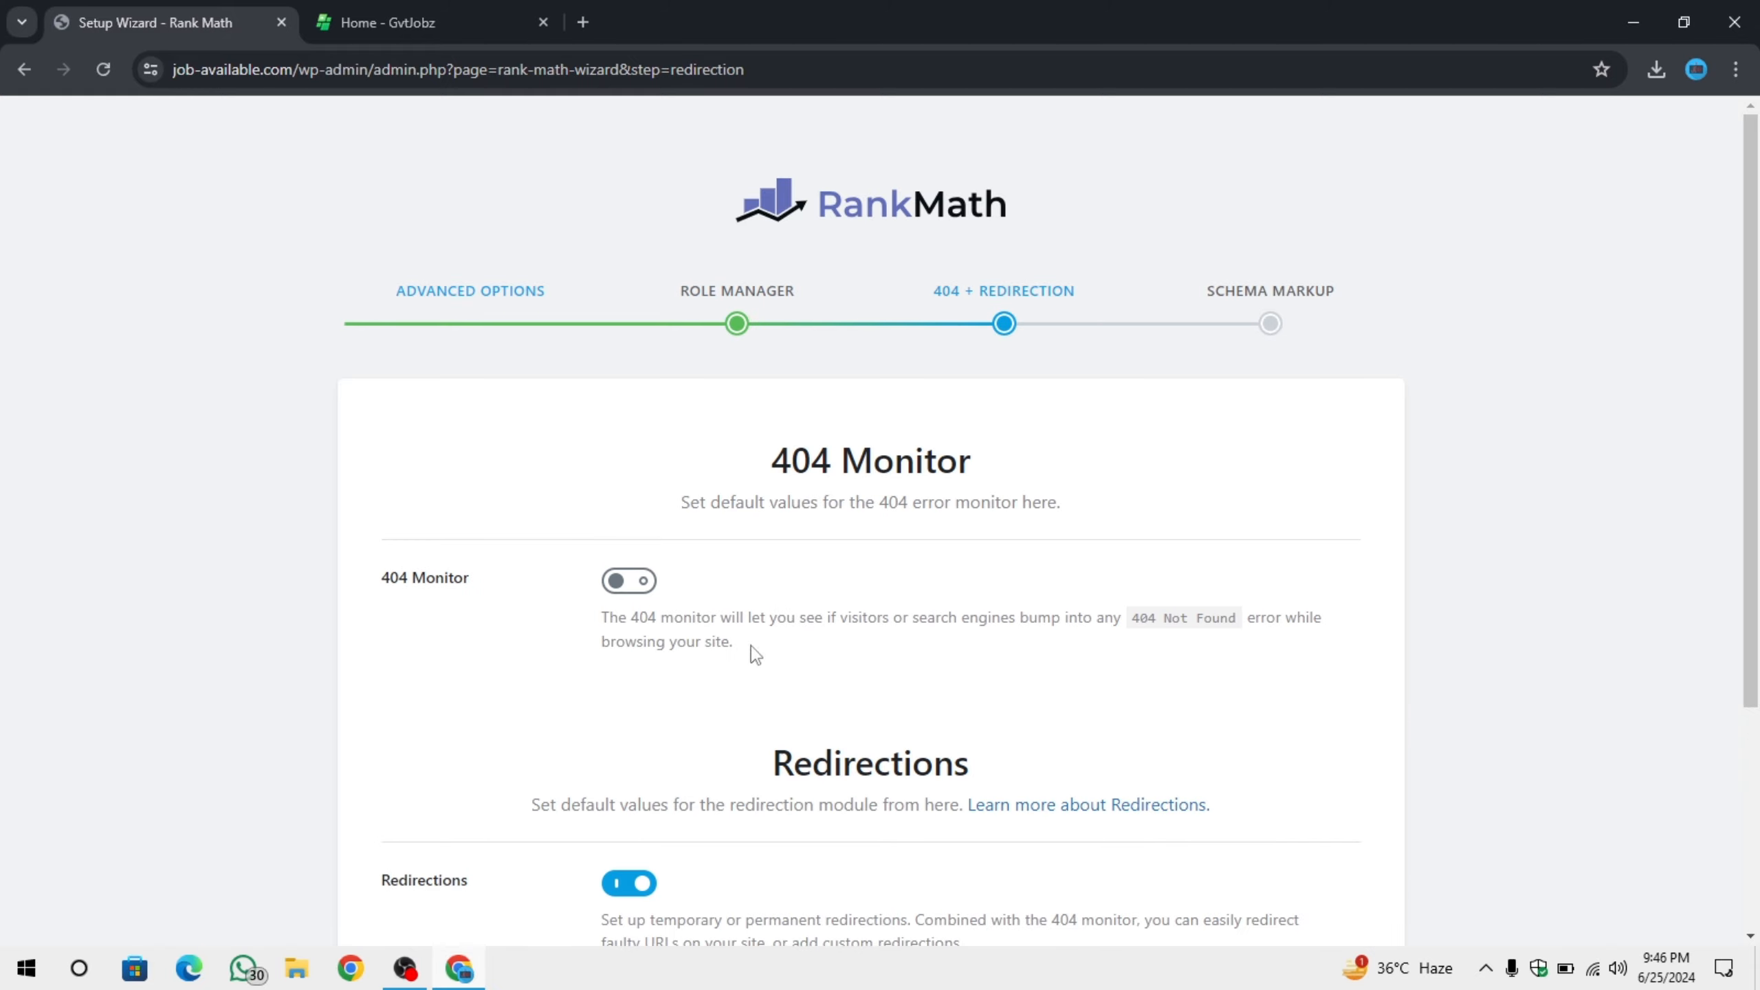
Enable the 404 Monitor, keep Redirections on, and save these settings.
scroll(585, 477, down, 3)
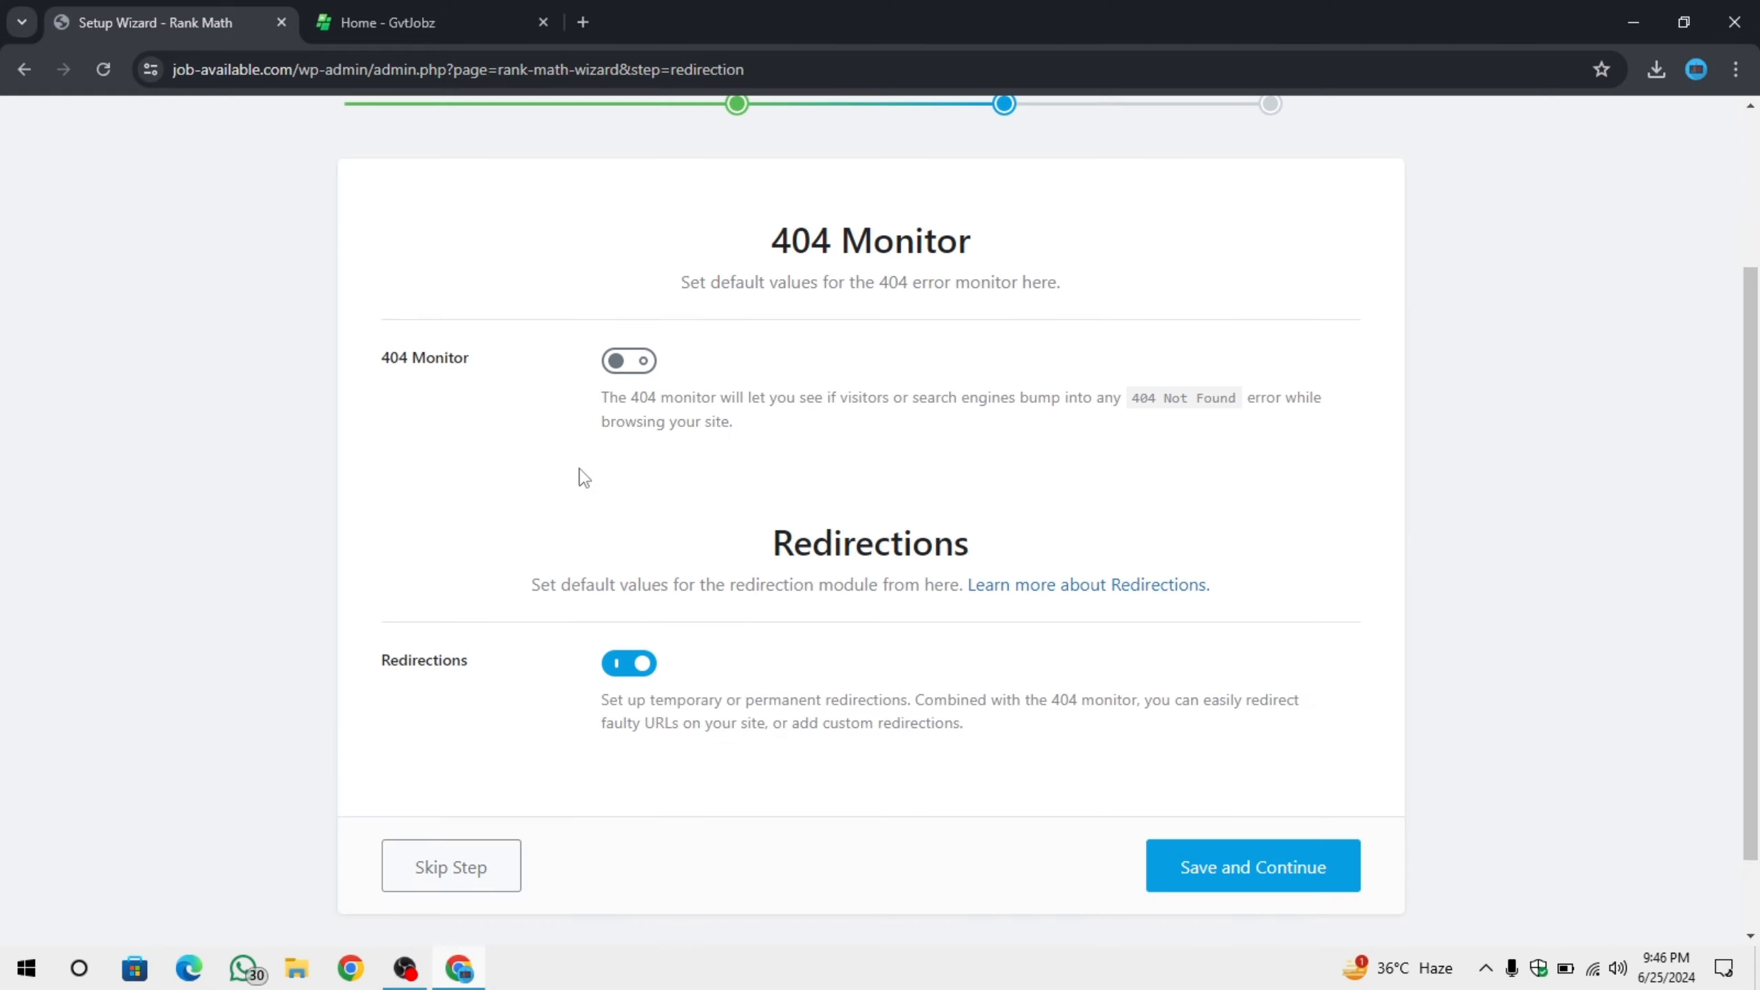
click(628, 375)
drag(354, 655, 567, 679)
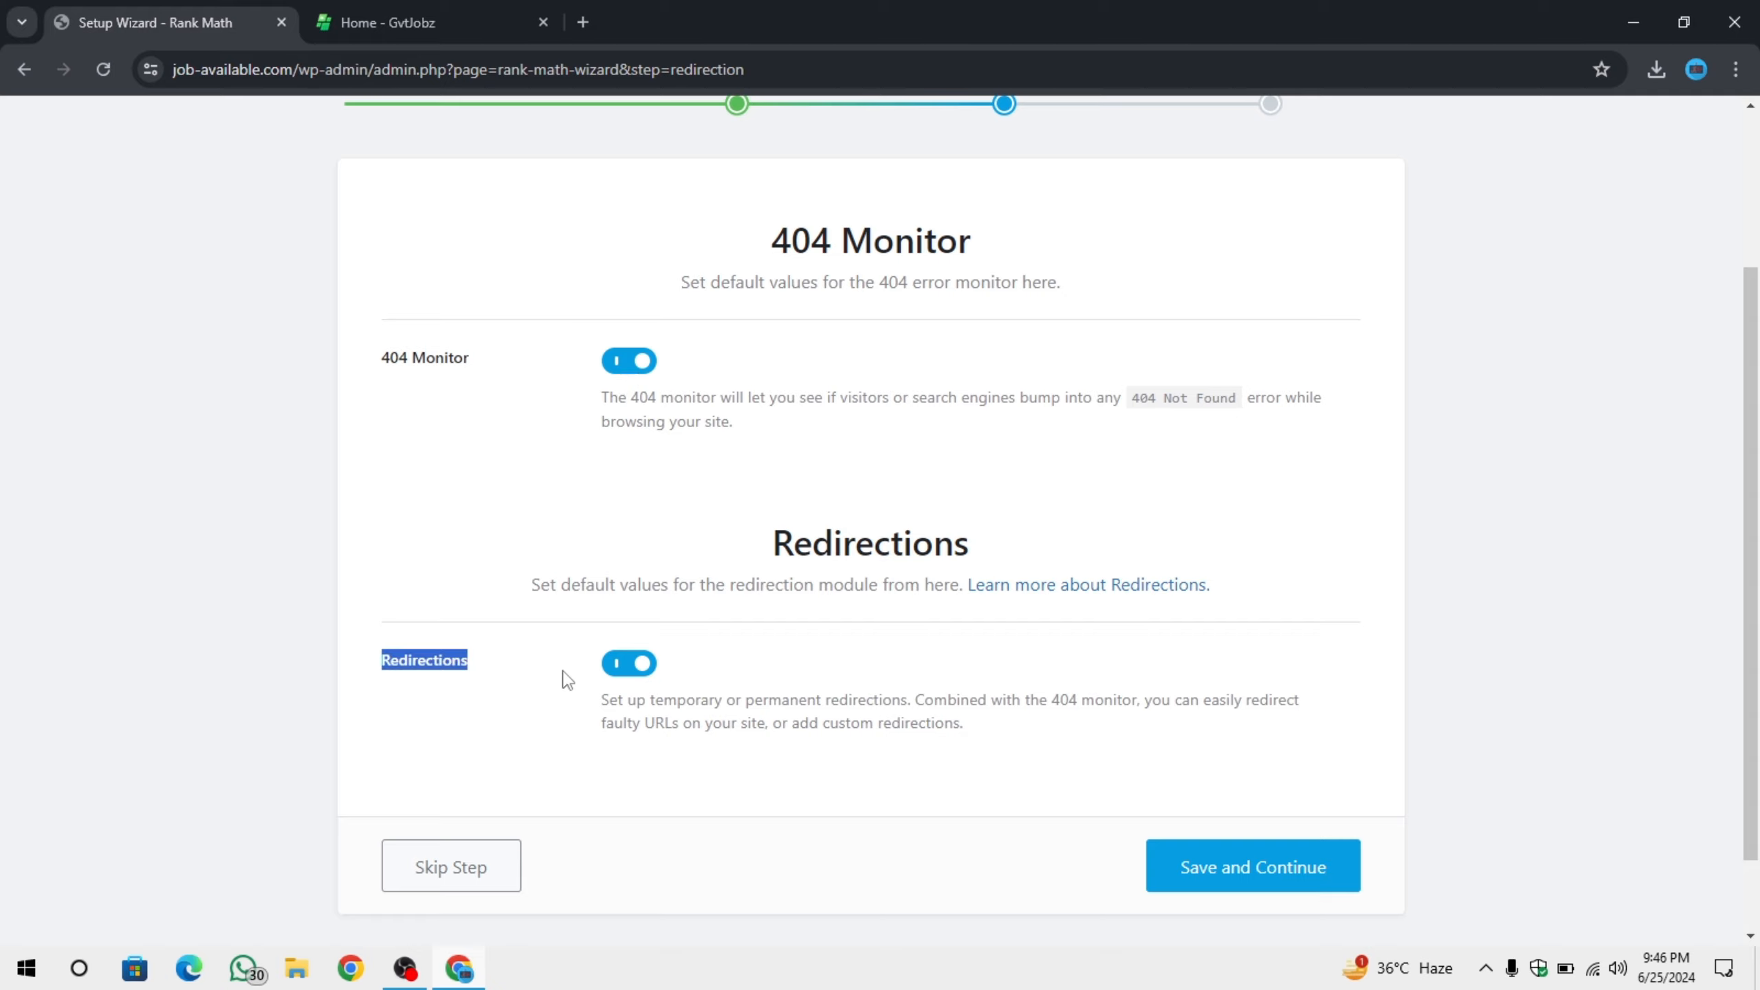
click(1175, 813)
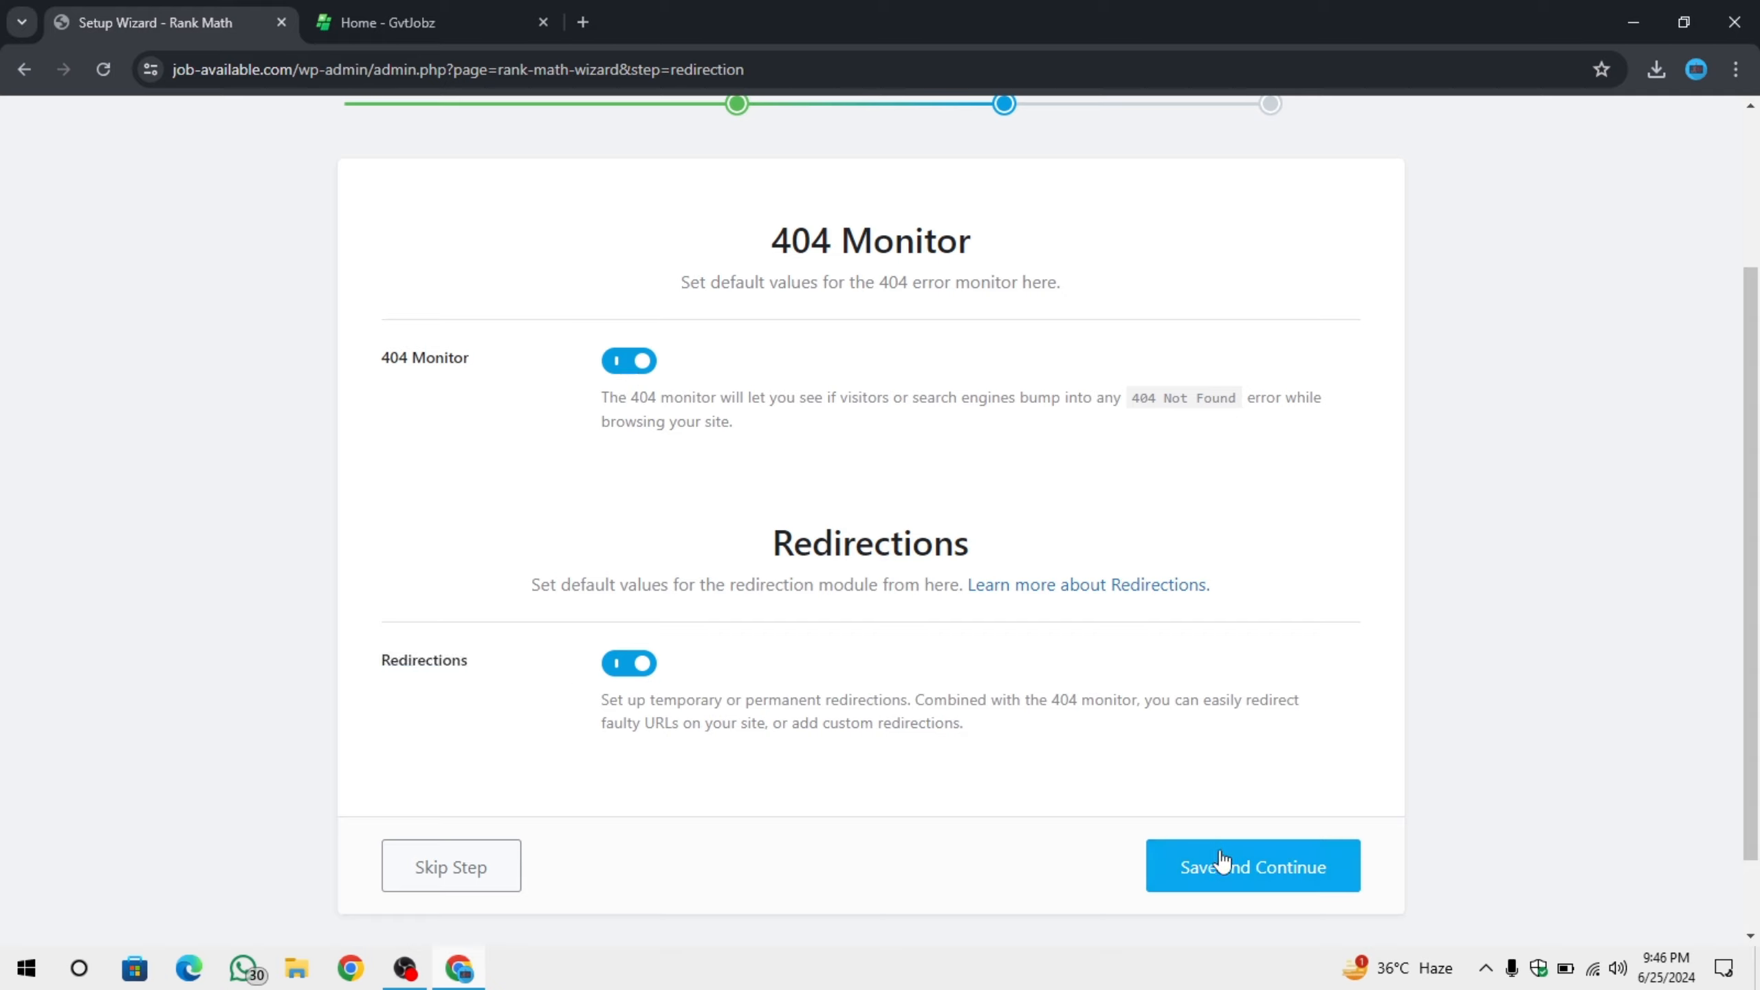
click(1264, 880)
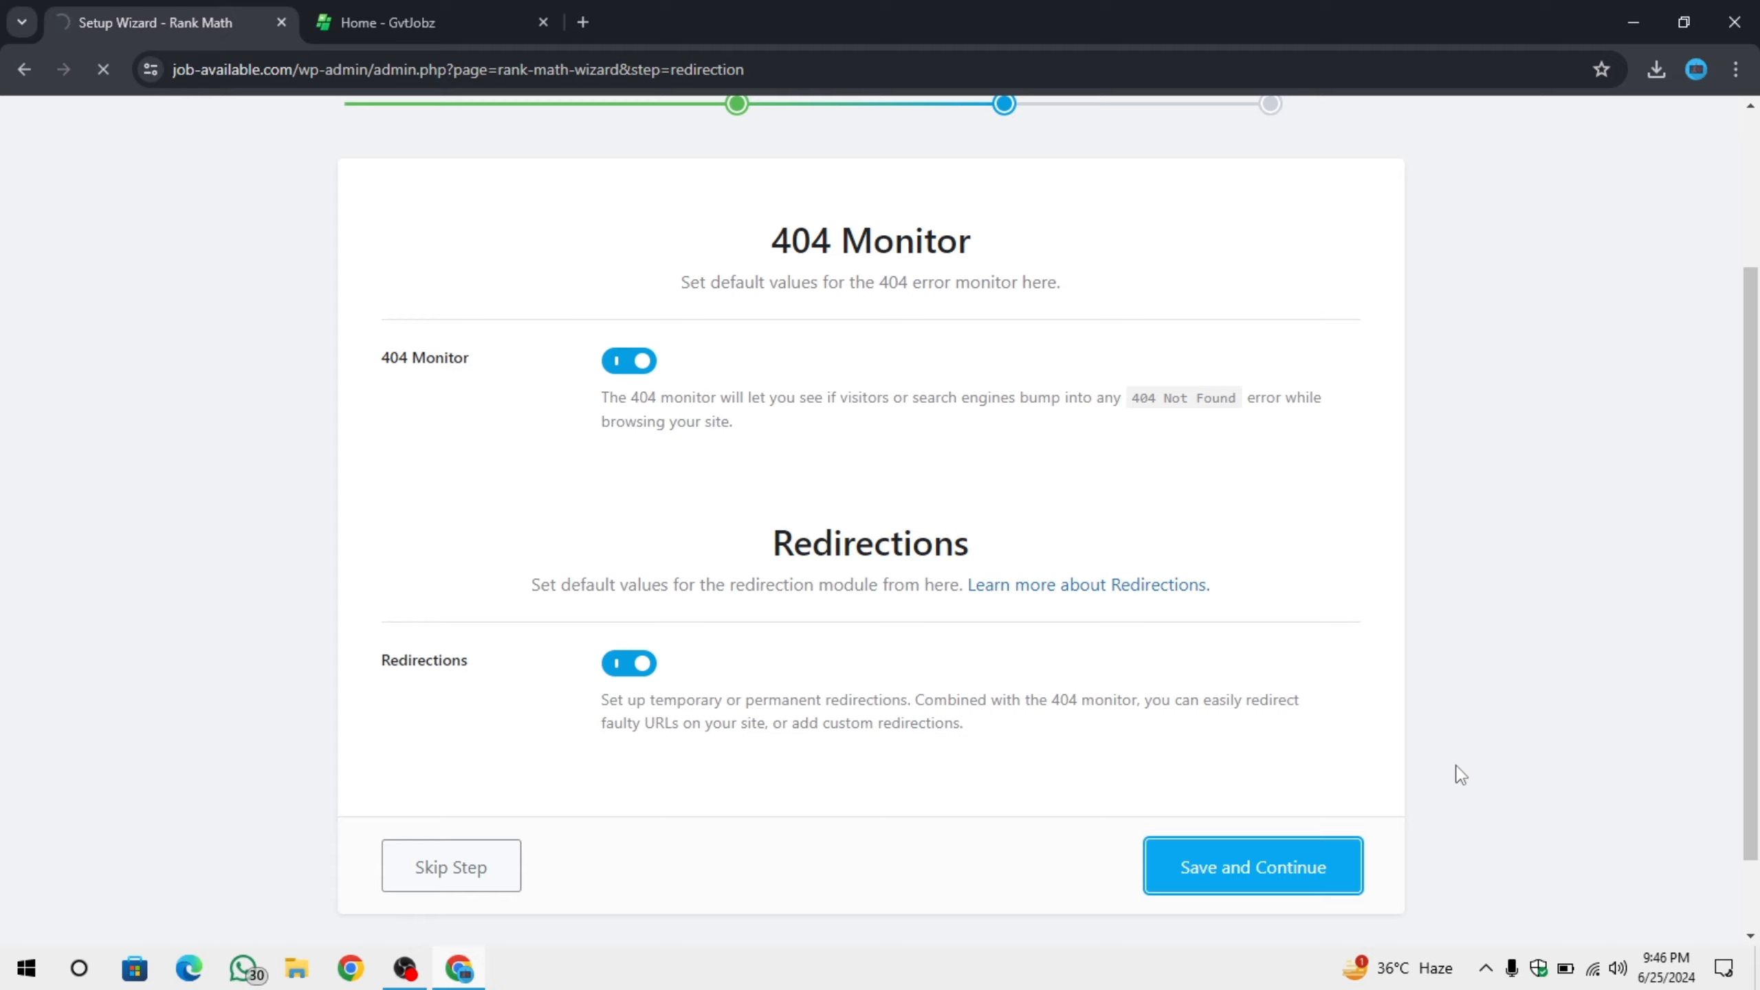
Keep Schema Type enabled and set the schema type for posts to Job Posting.
drag(367, 533, 486, 542)
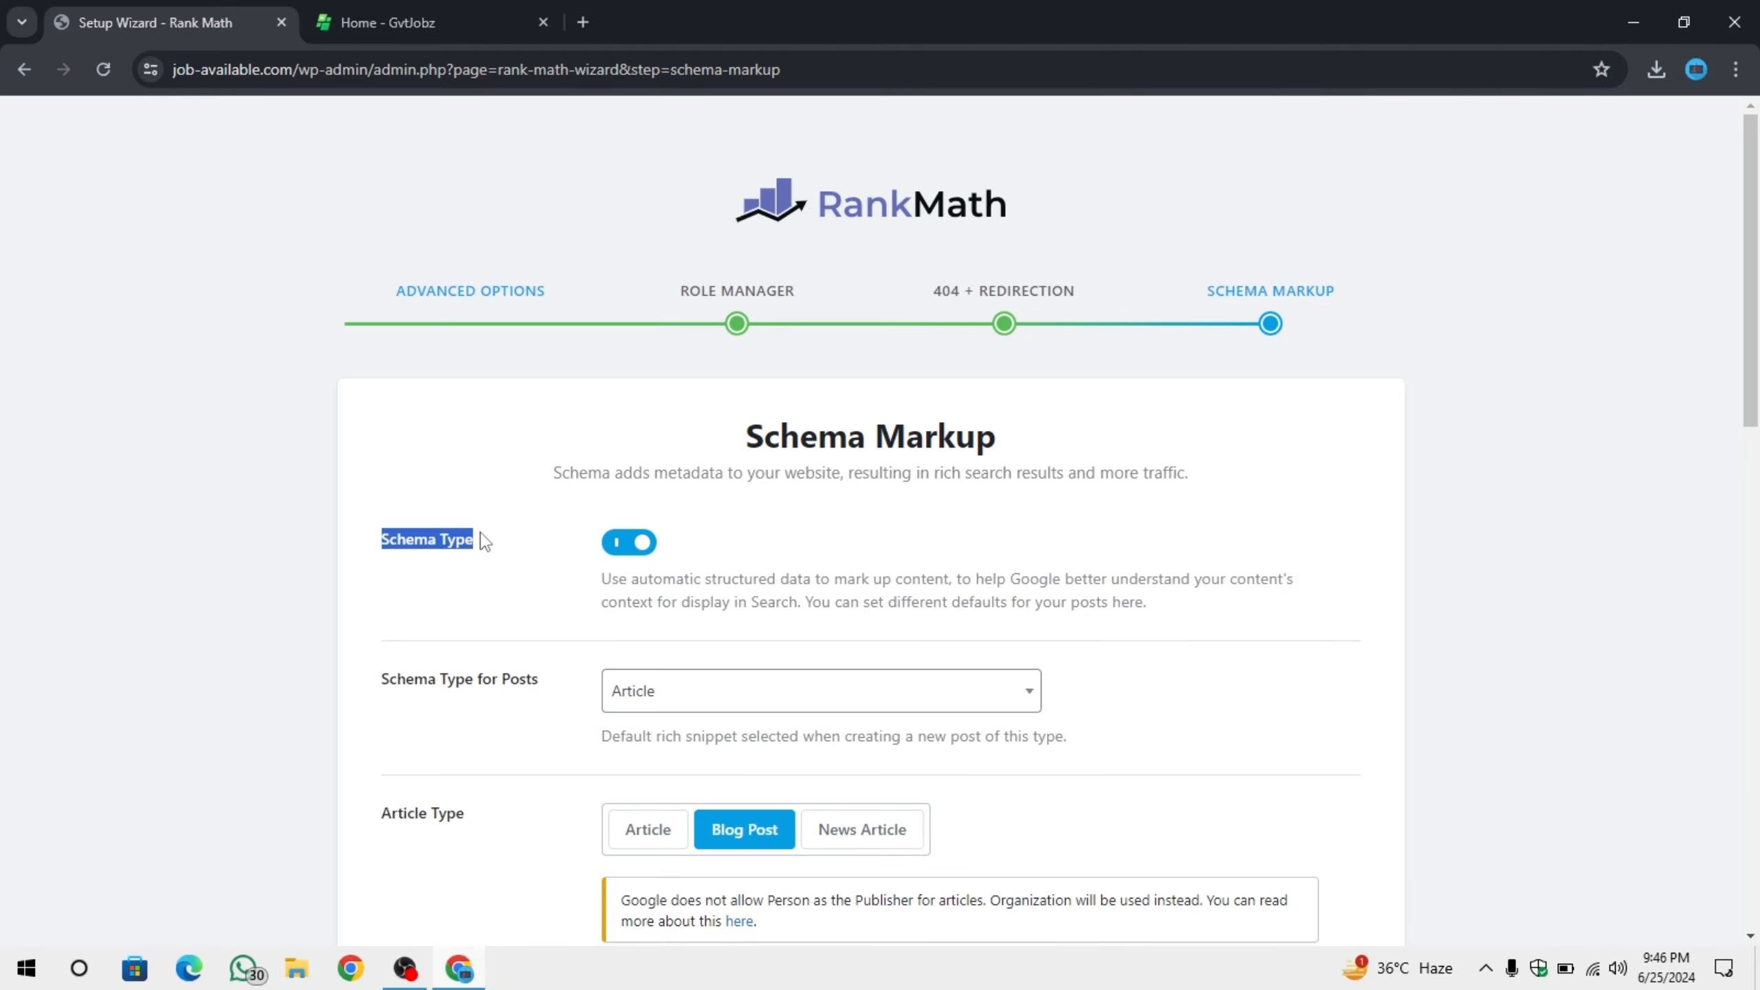
click(485, 542)
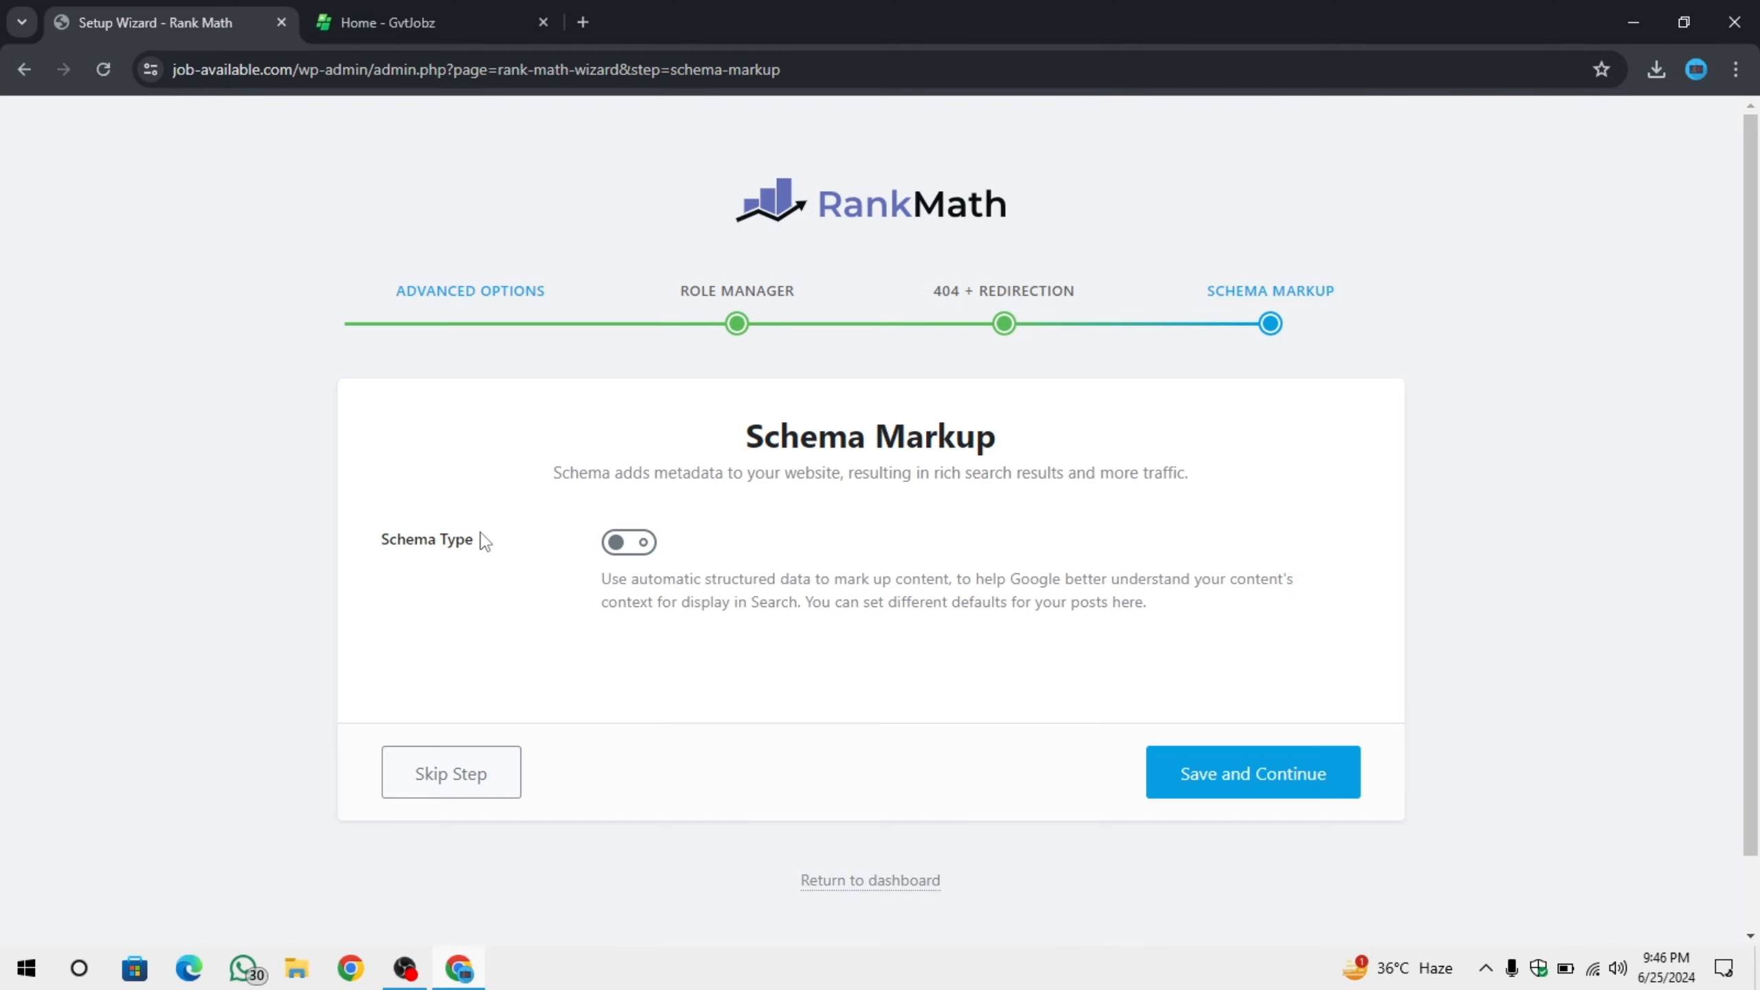
click(623, 553)
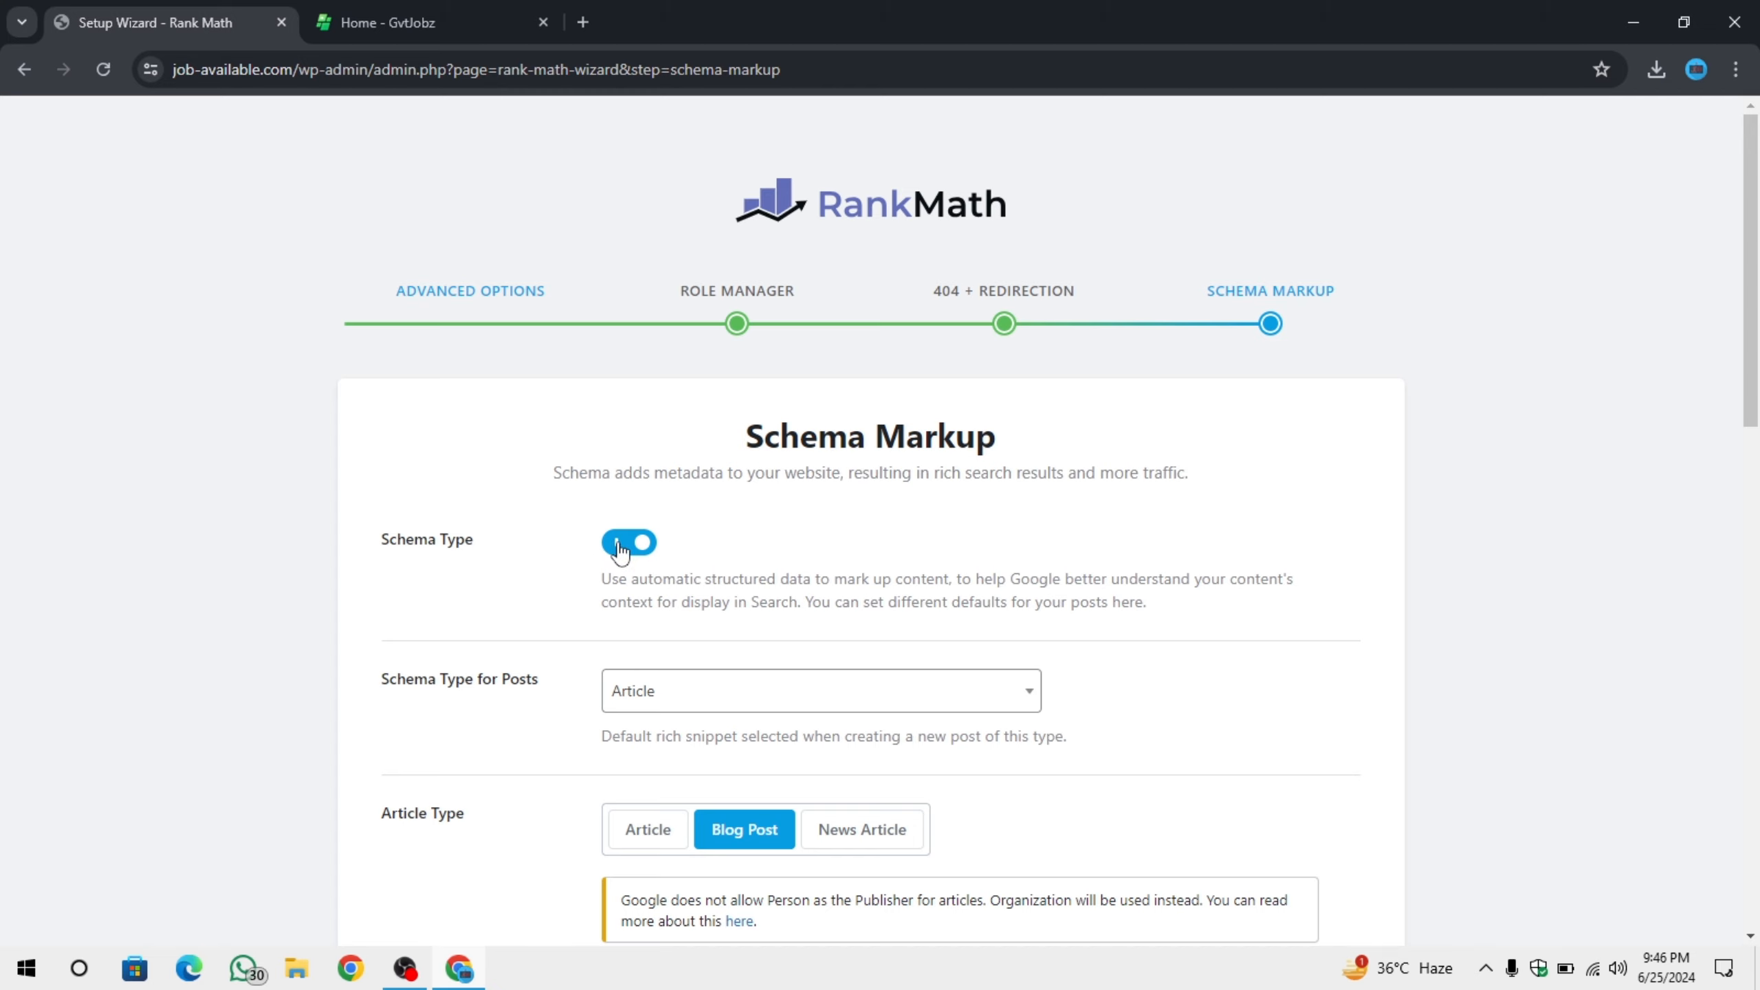
scroll(804, 596, down, 3)
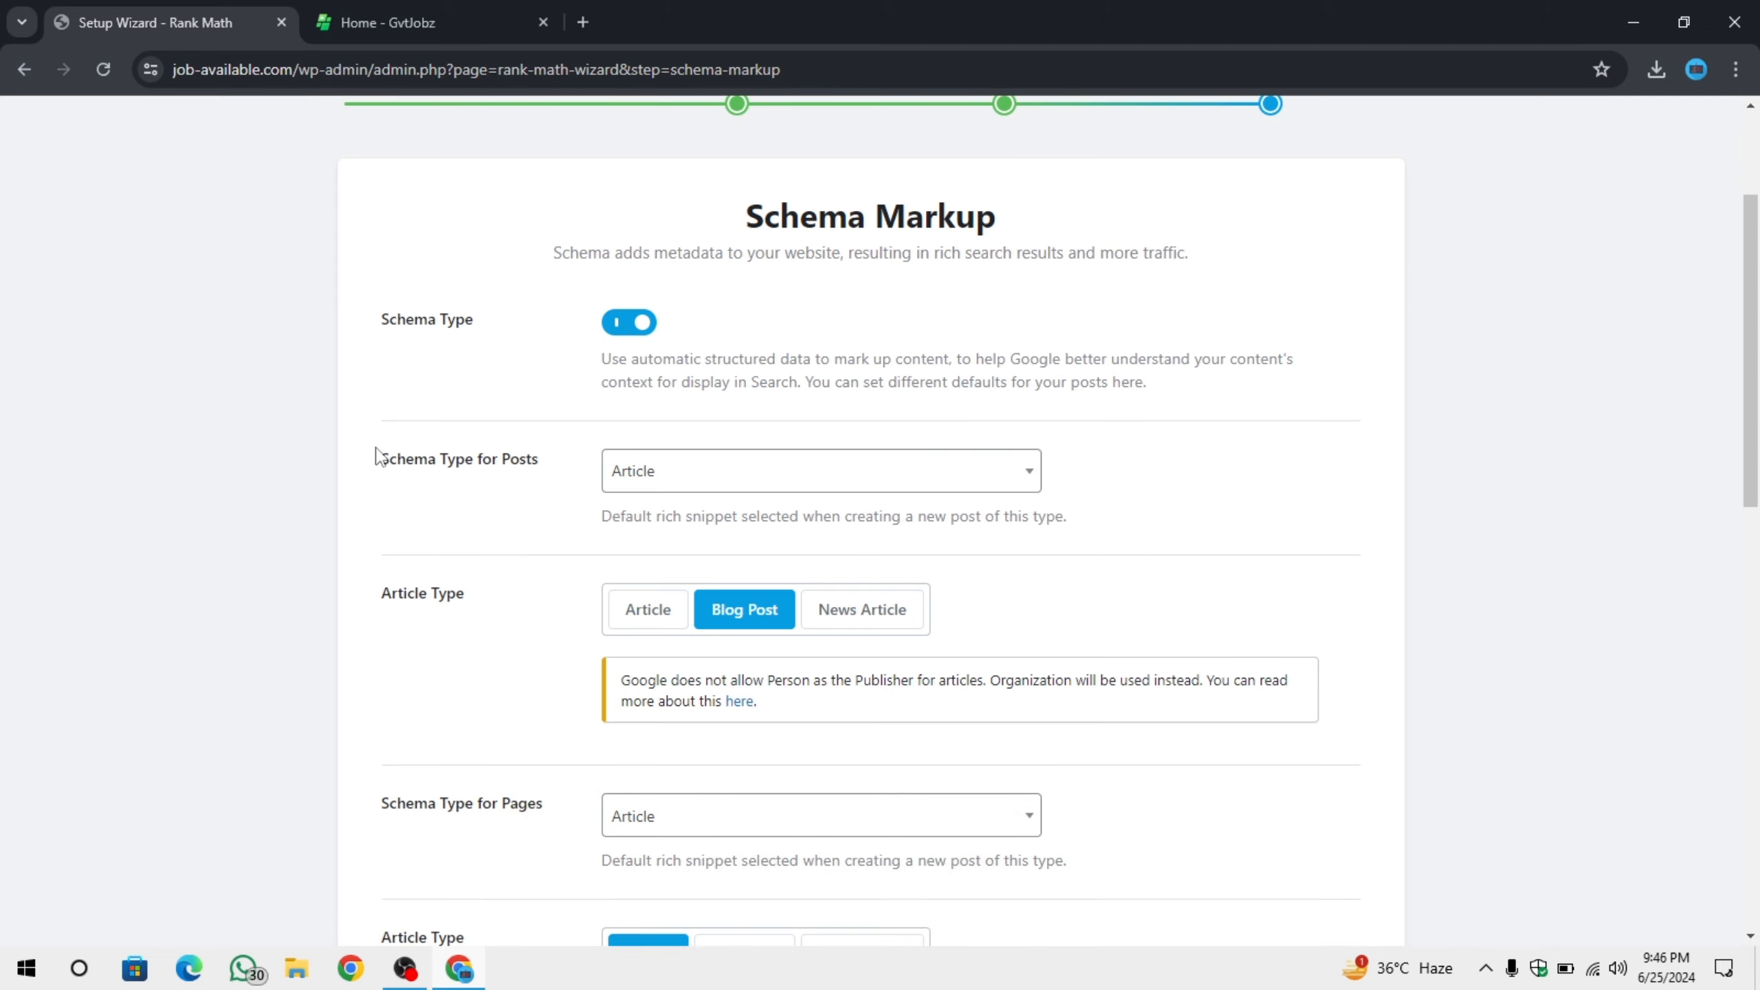
drag(375, 455, 571, 474)
click(696, 485)
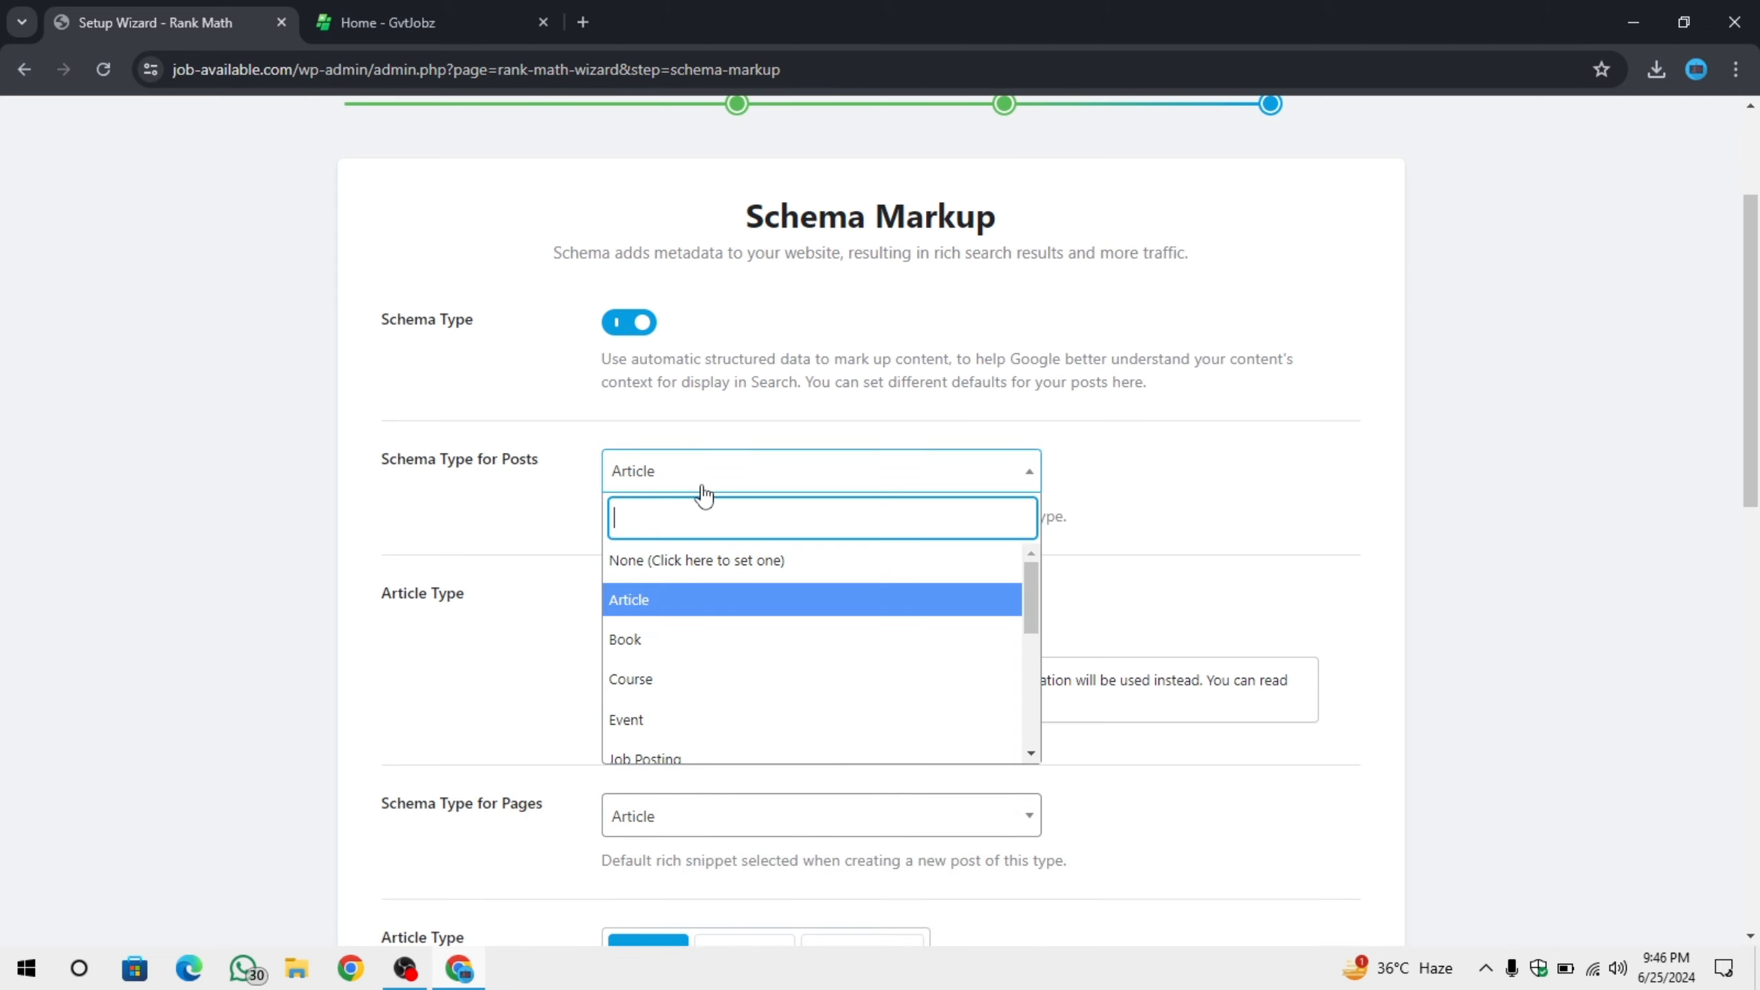
scroll(740, 638, down, 3)
scroll(728, 610, up, 3)
scroll(719, 597, down, 2)
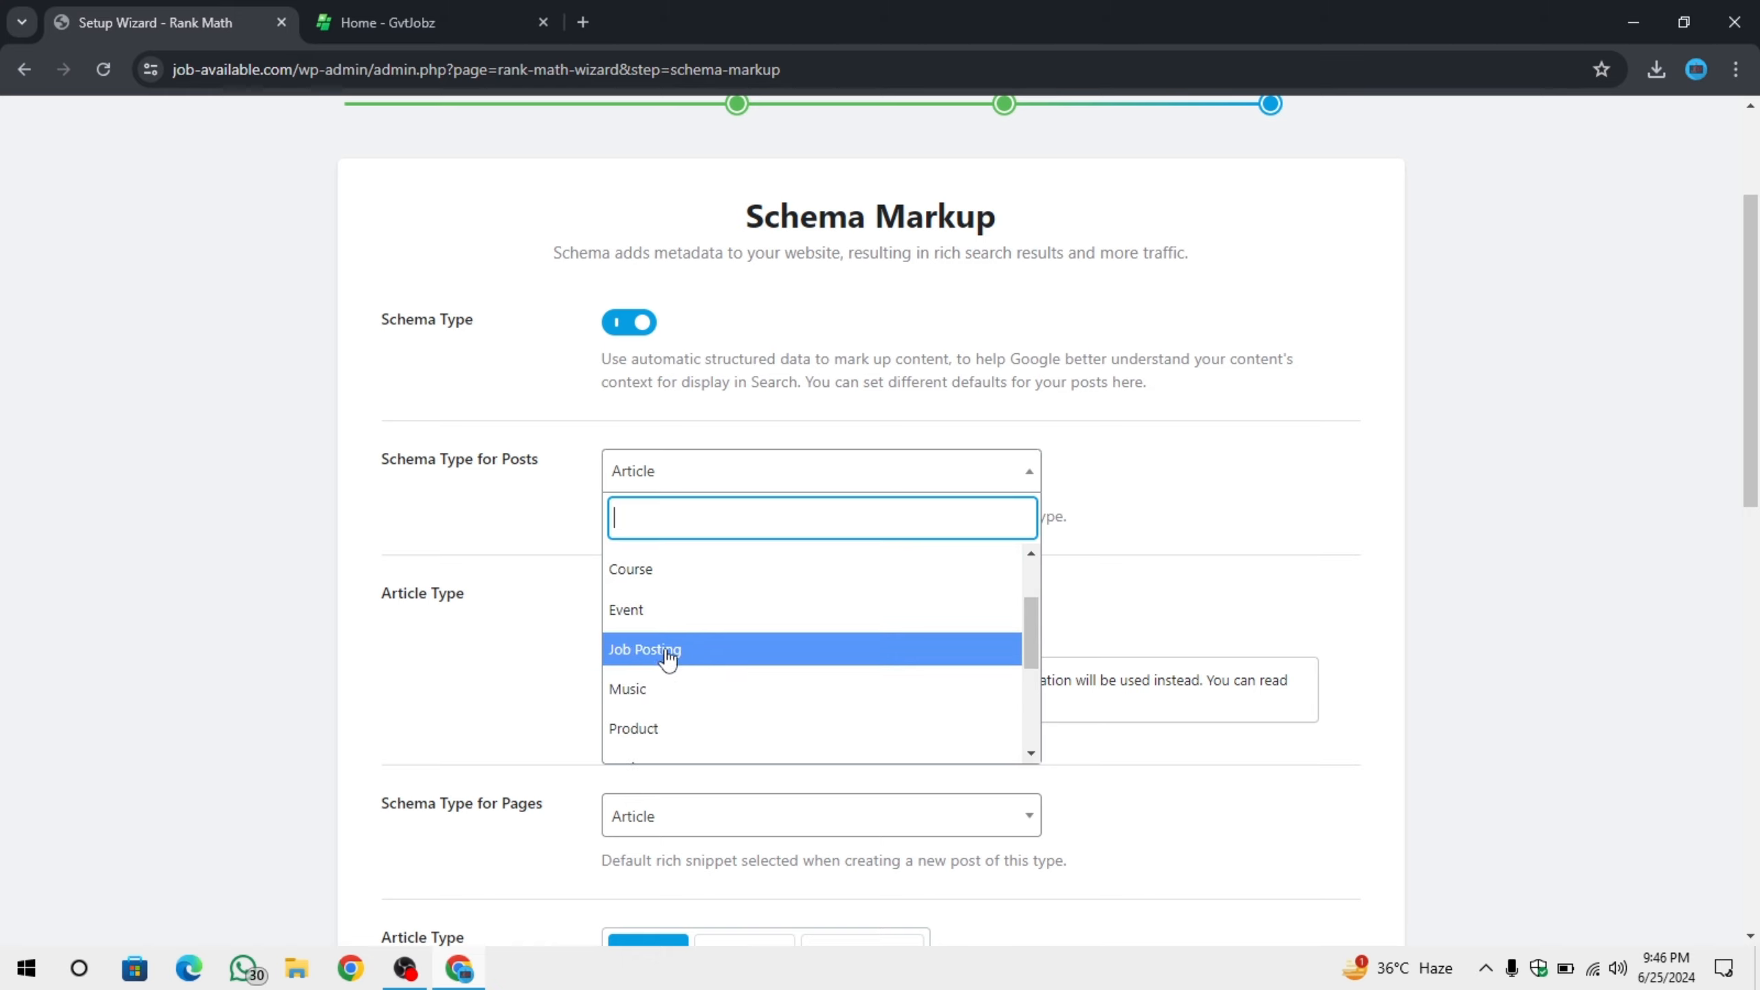
click(708, 667)
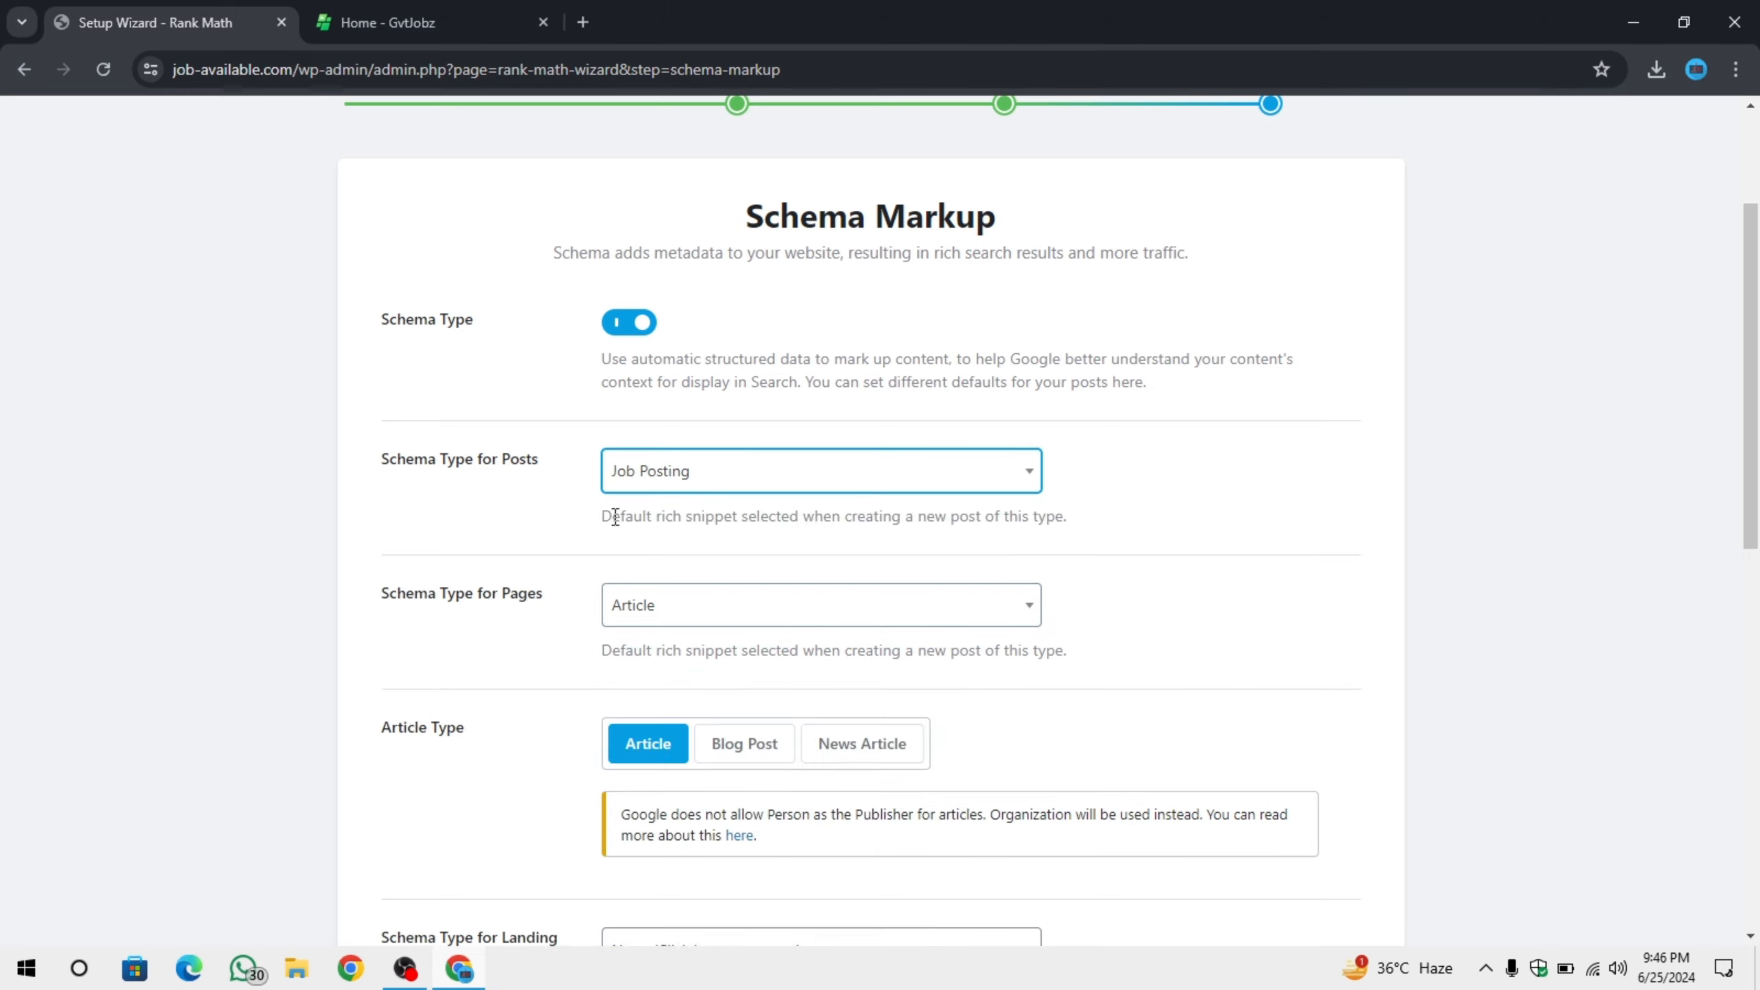
Set the schema type for pages to None.
scroll(706, 559, down, 1)
drag(380, 484, 532, 493)
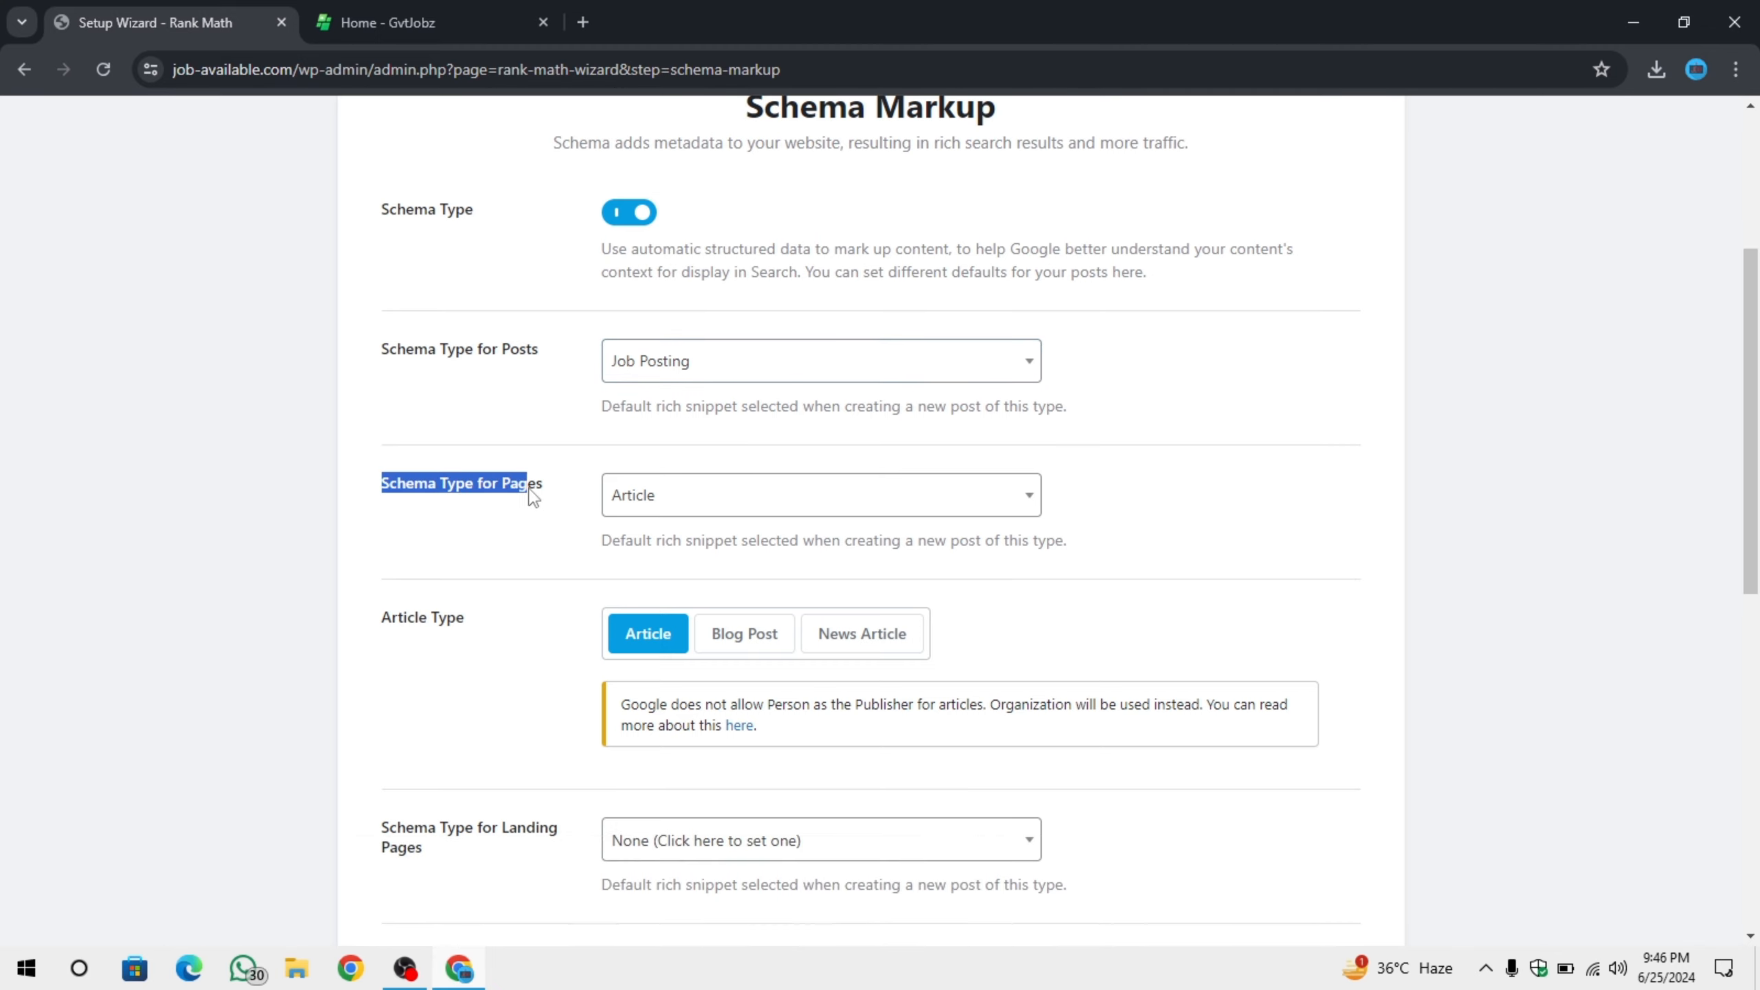
click(656, 515)
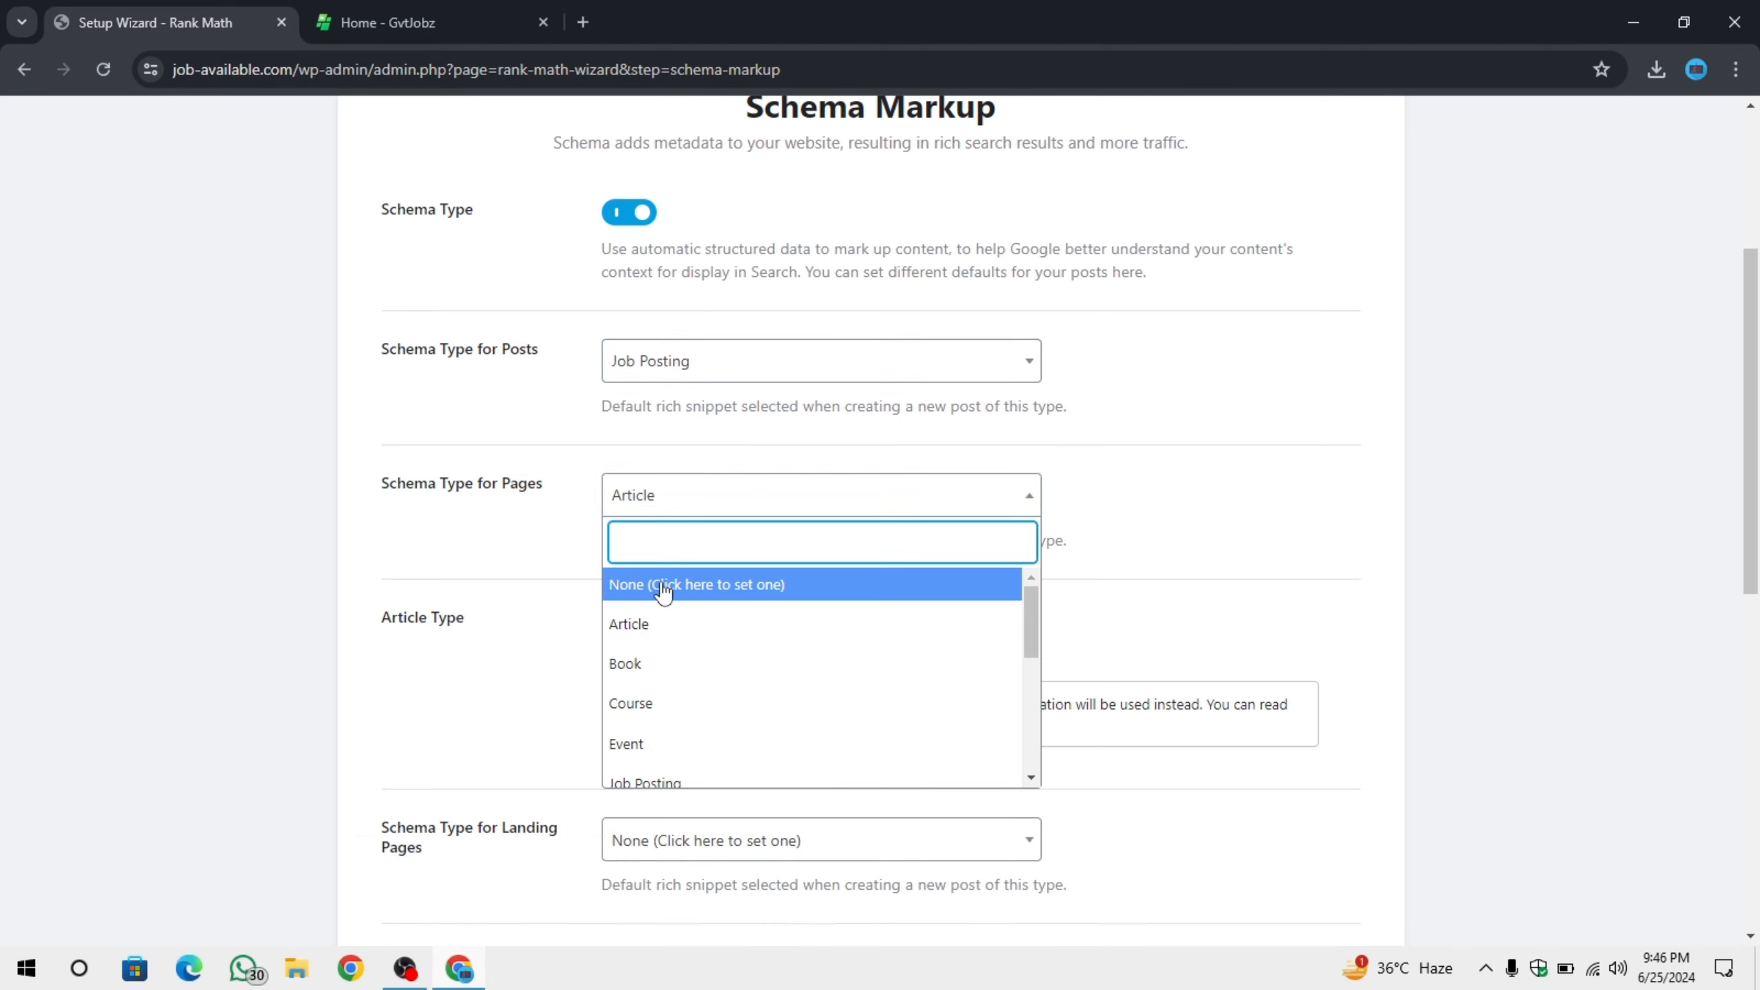
click(665, 593)
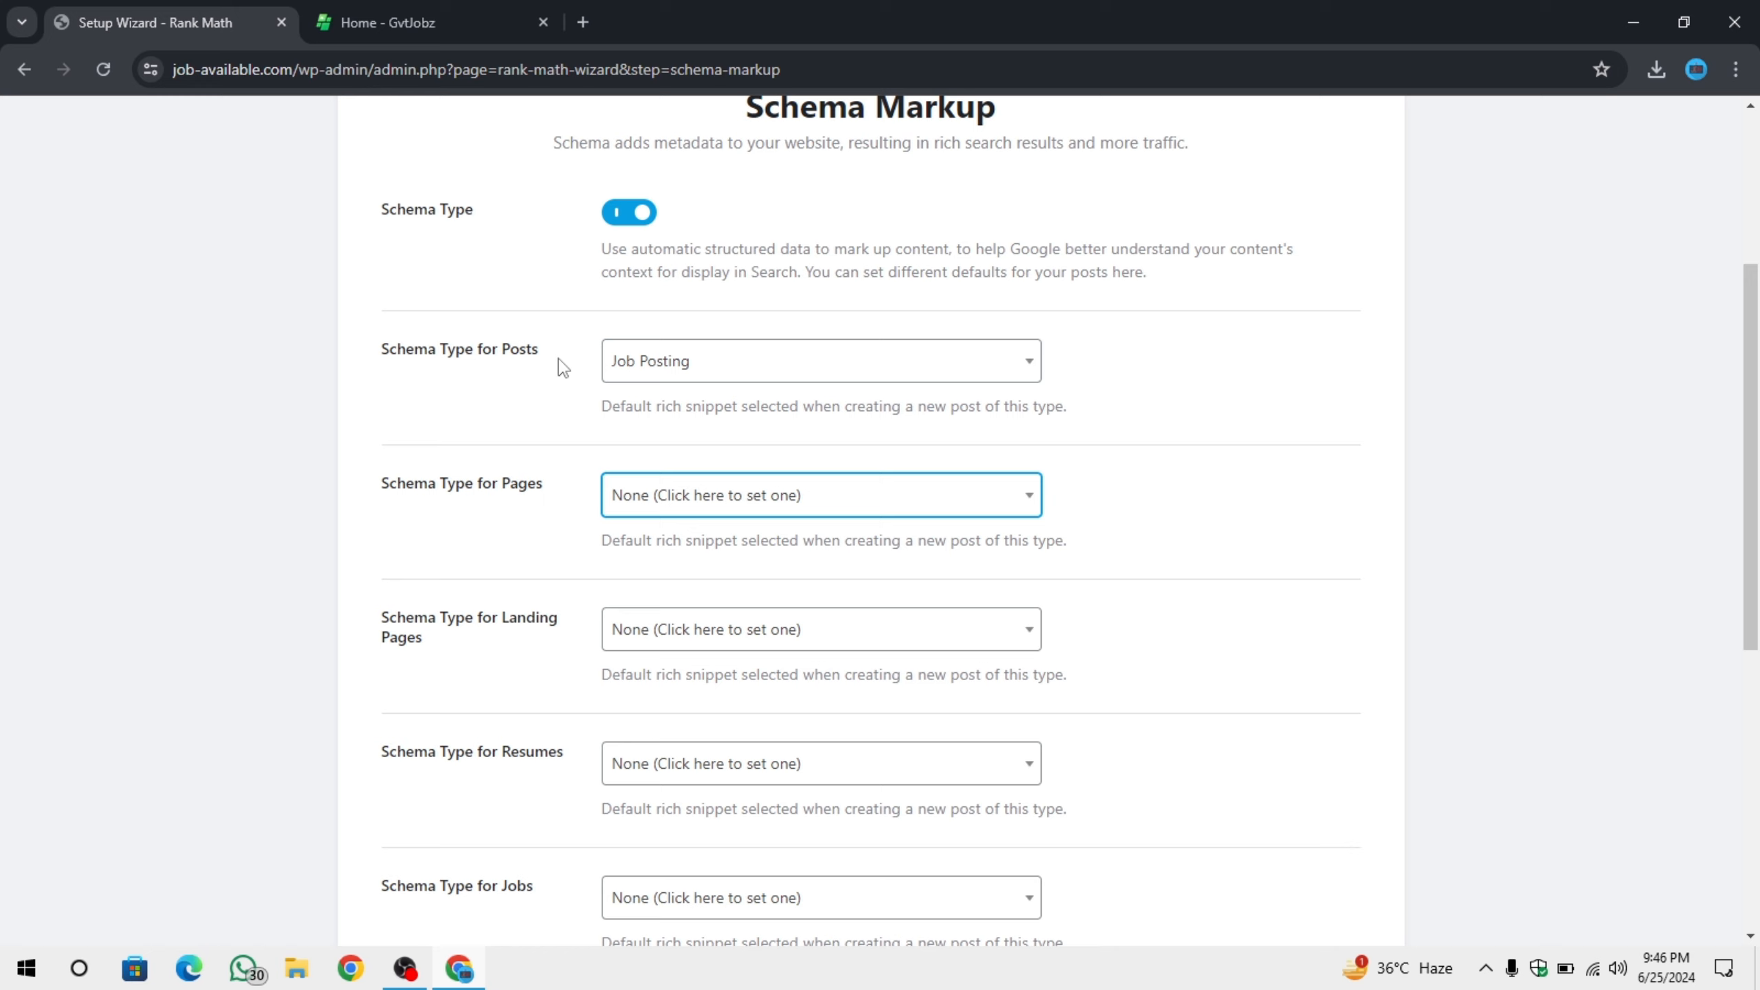
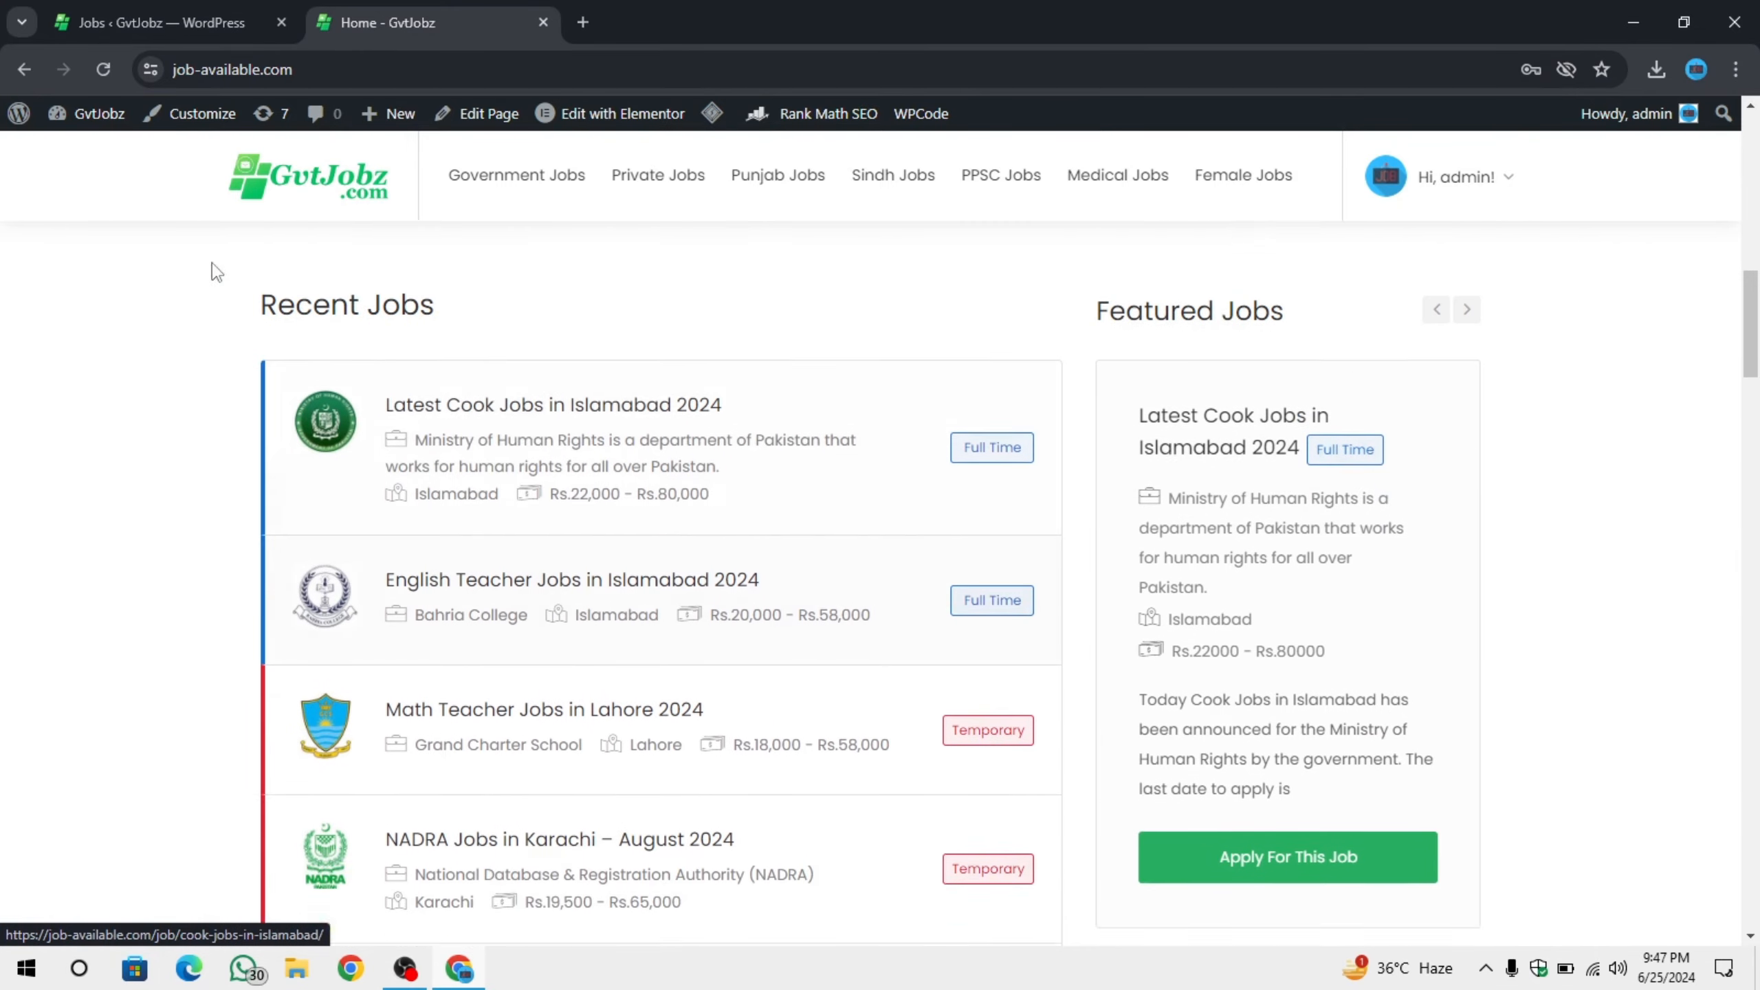
click(186, 10)
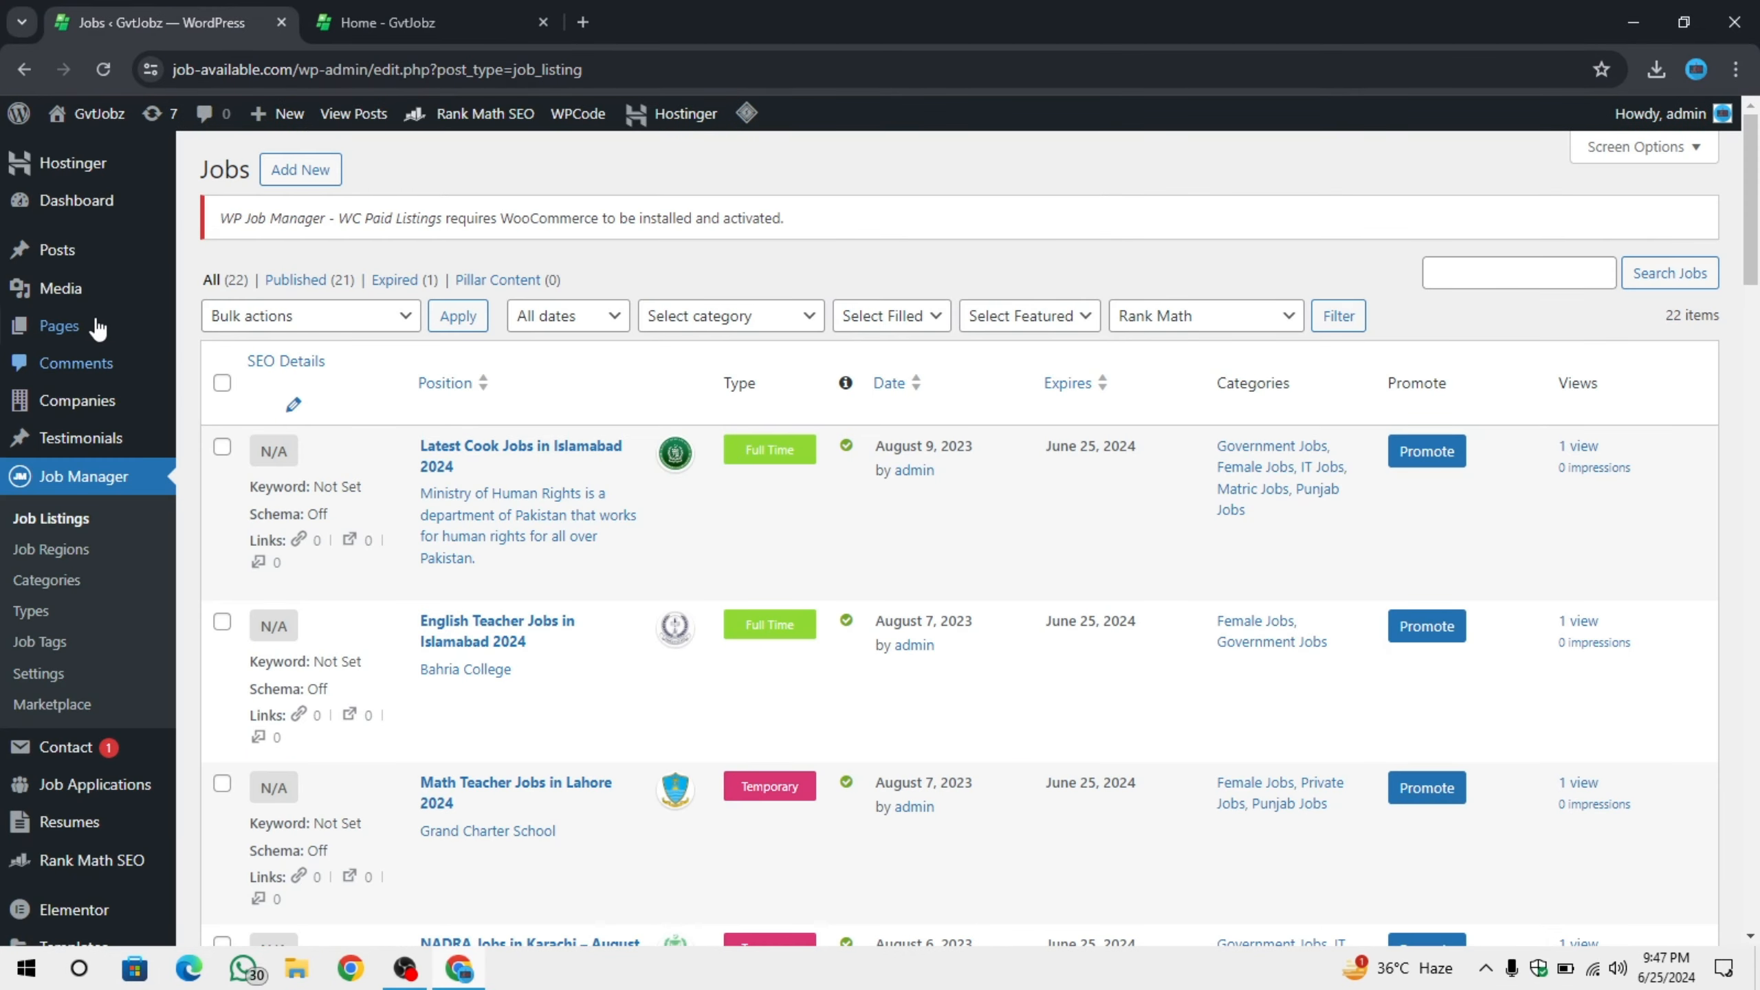
mouse_move(114, 258)
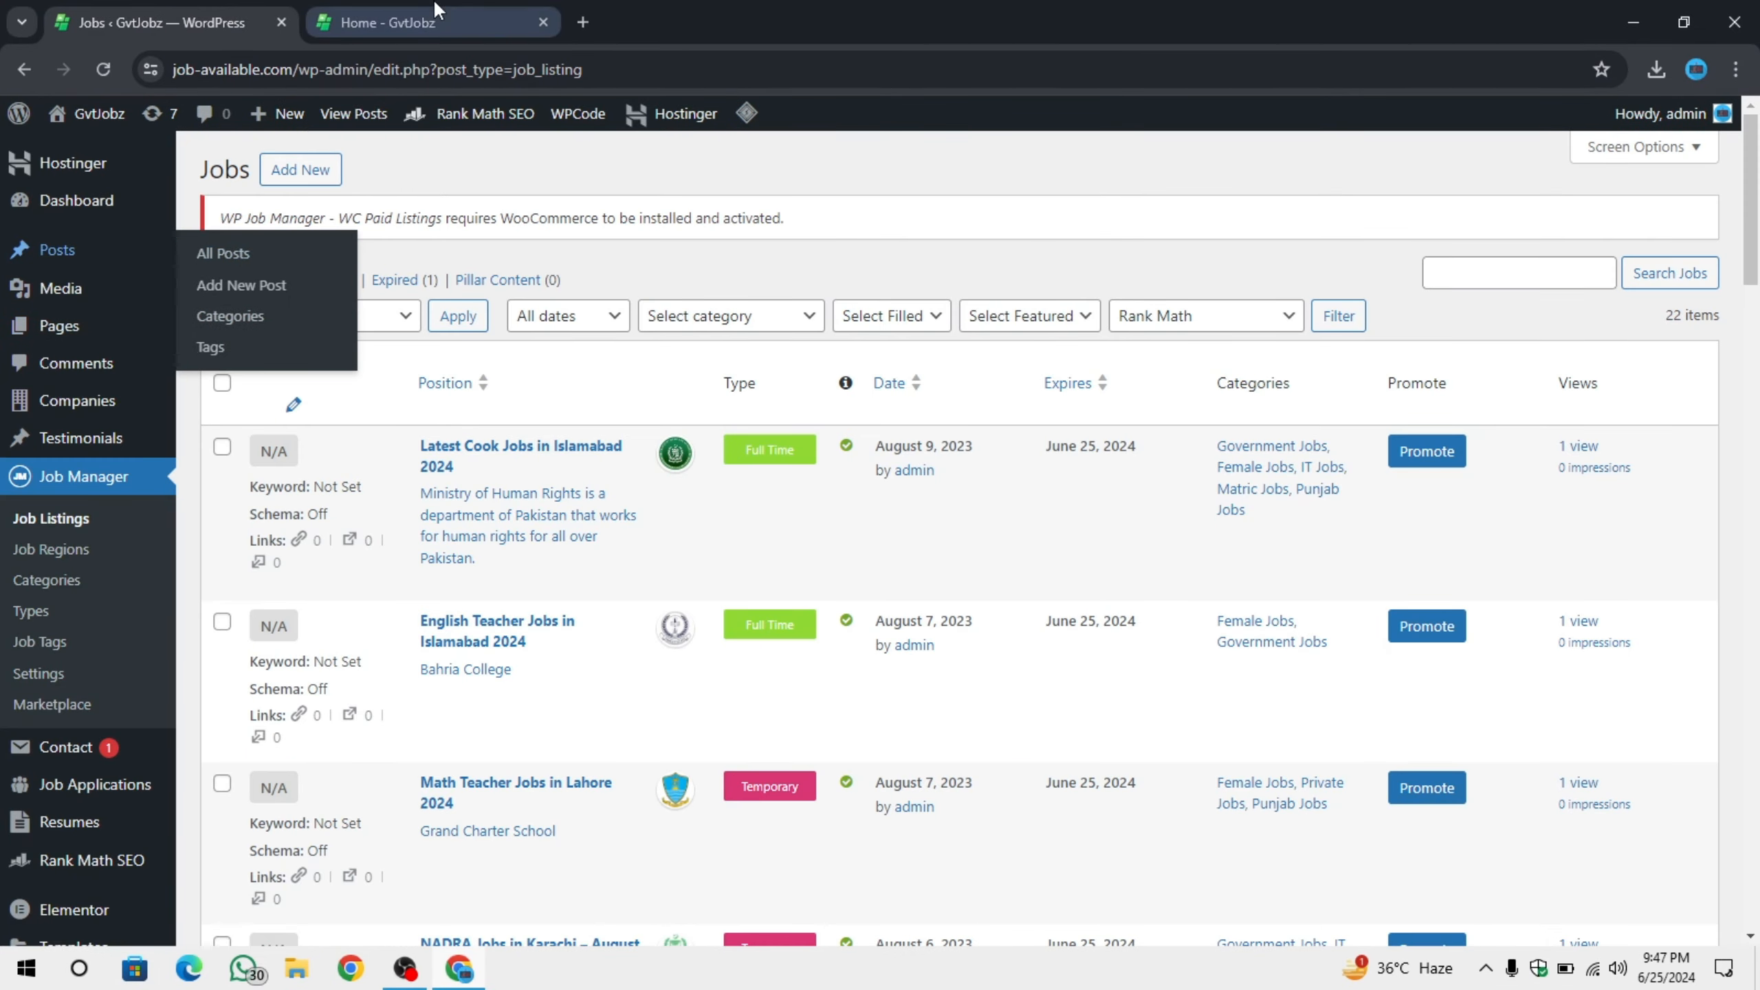
click(415, 22)
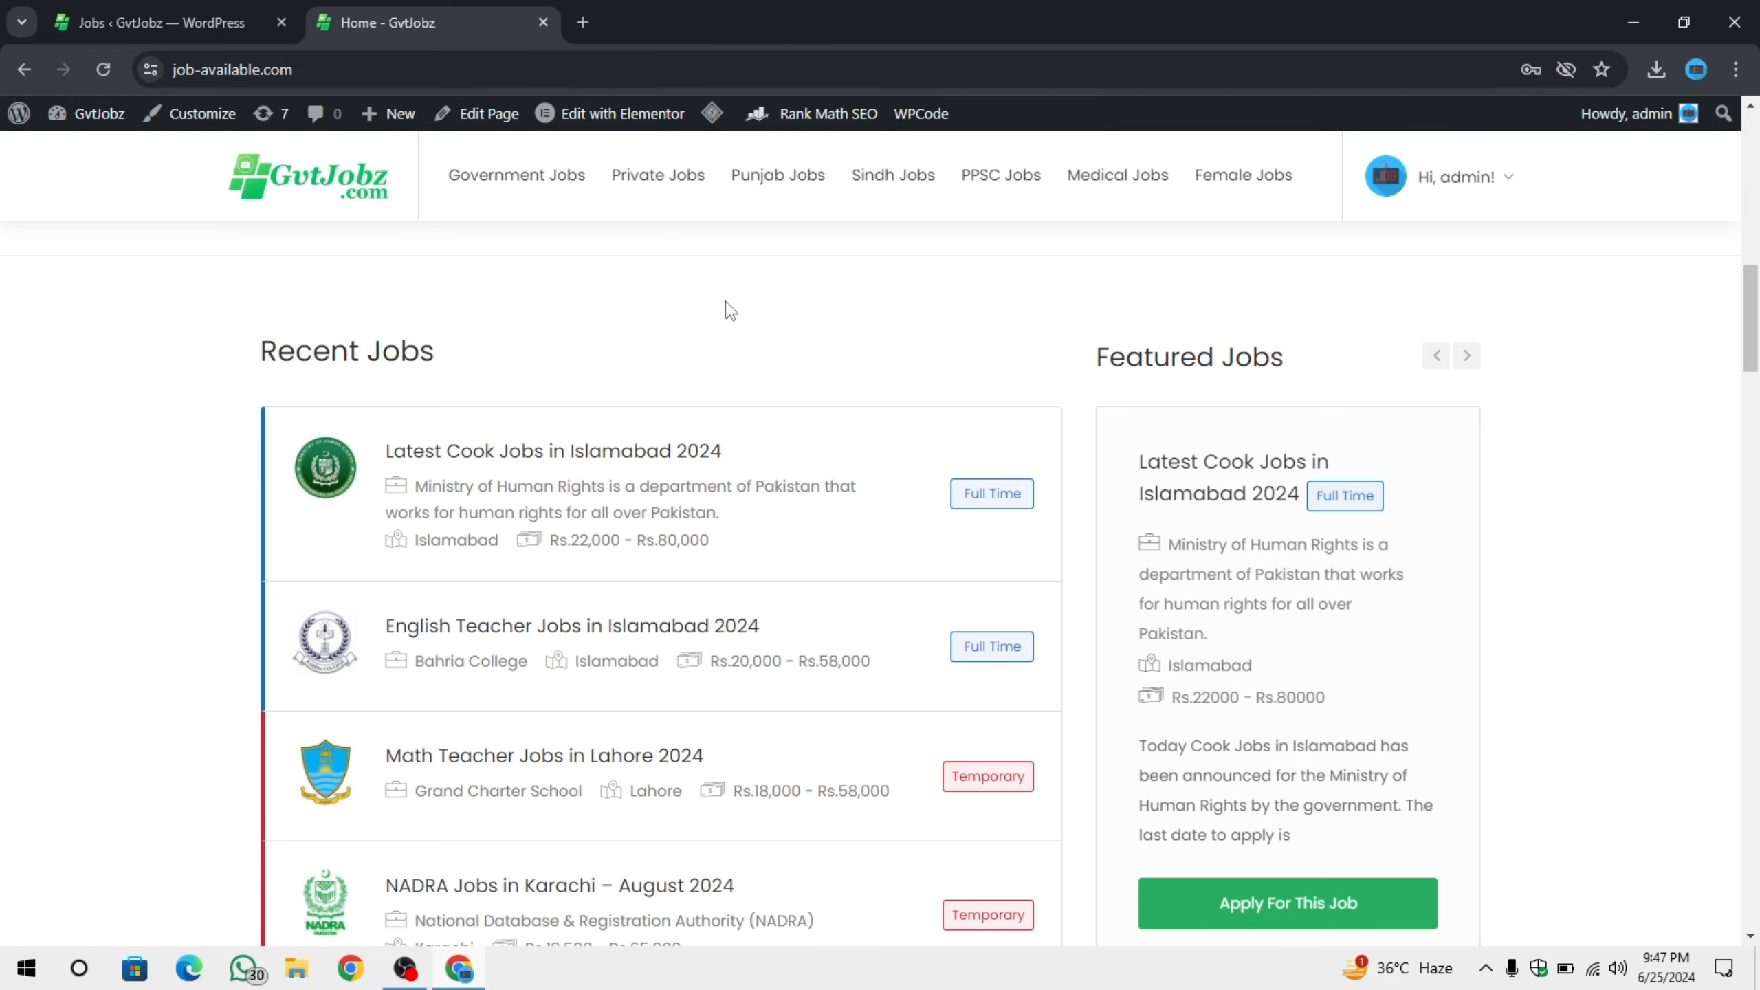
Open the Latest Cook Jobs in Islamabad 2024 listing on the live site and review its description and job overview.
click(489, 518)
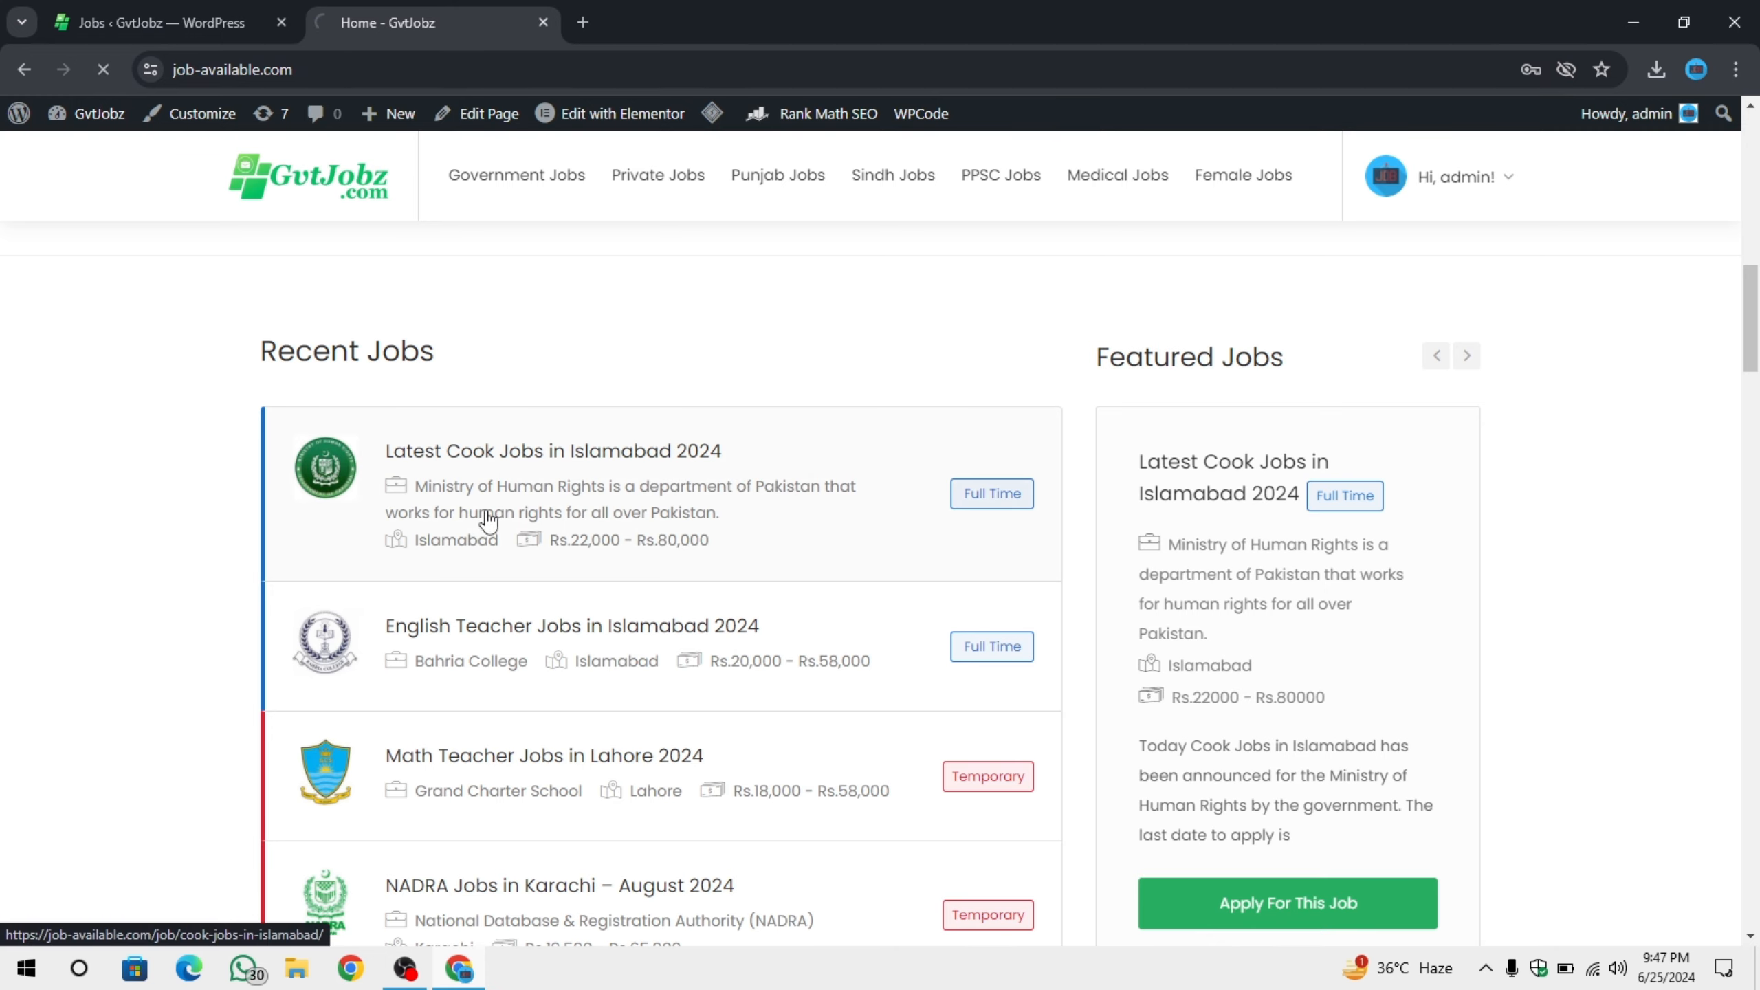
scroll(605, 333, down, 9)
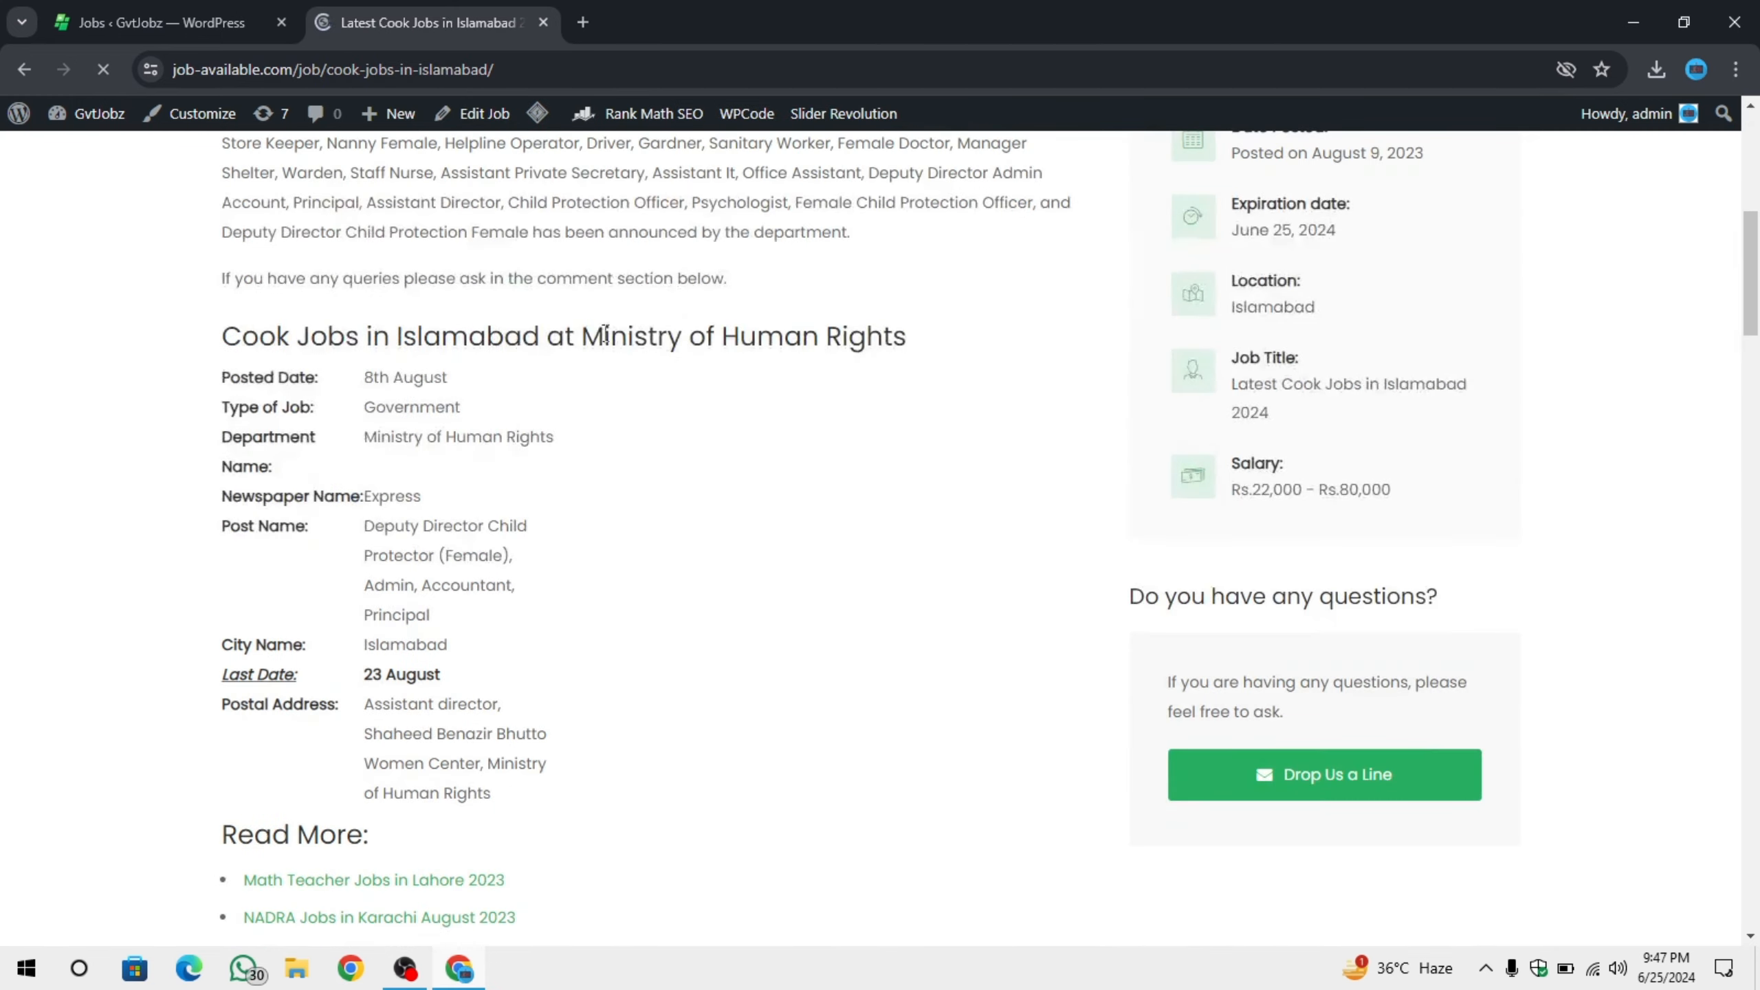
scroll(726, 588, down, 20)
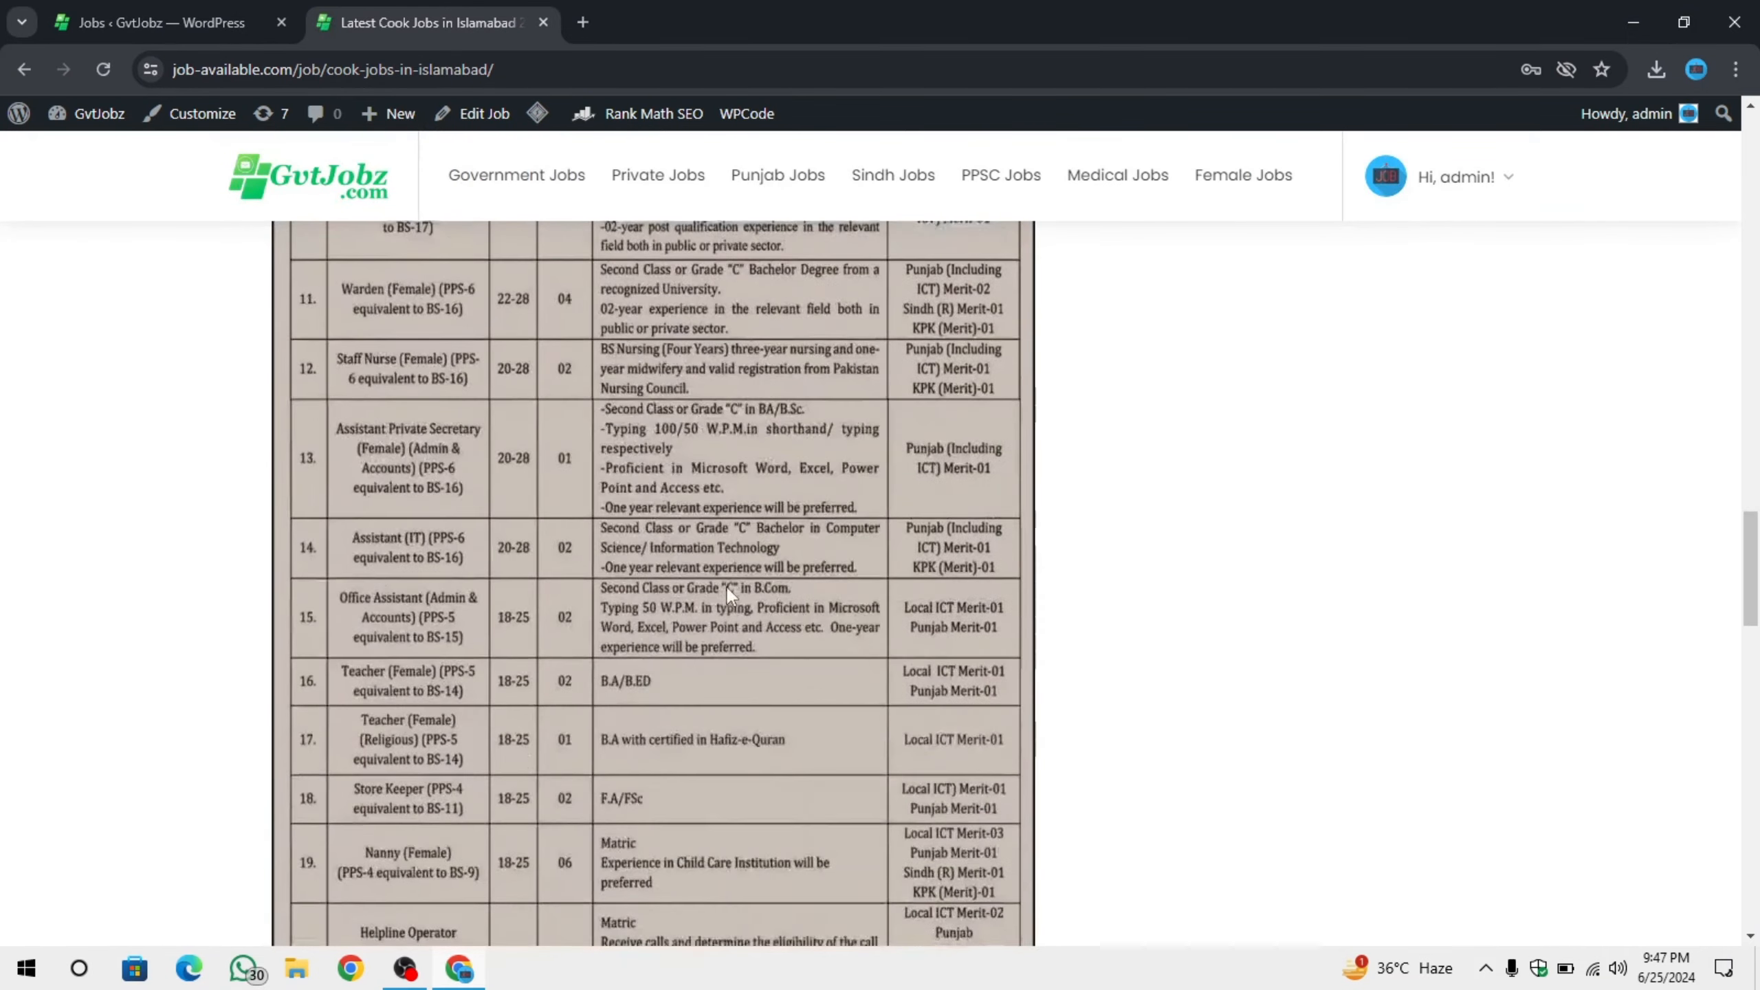
scroll(728, 589, up, 20)
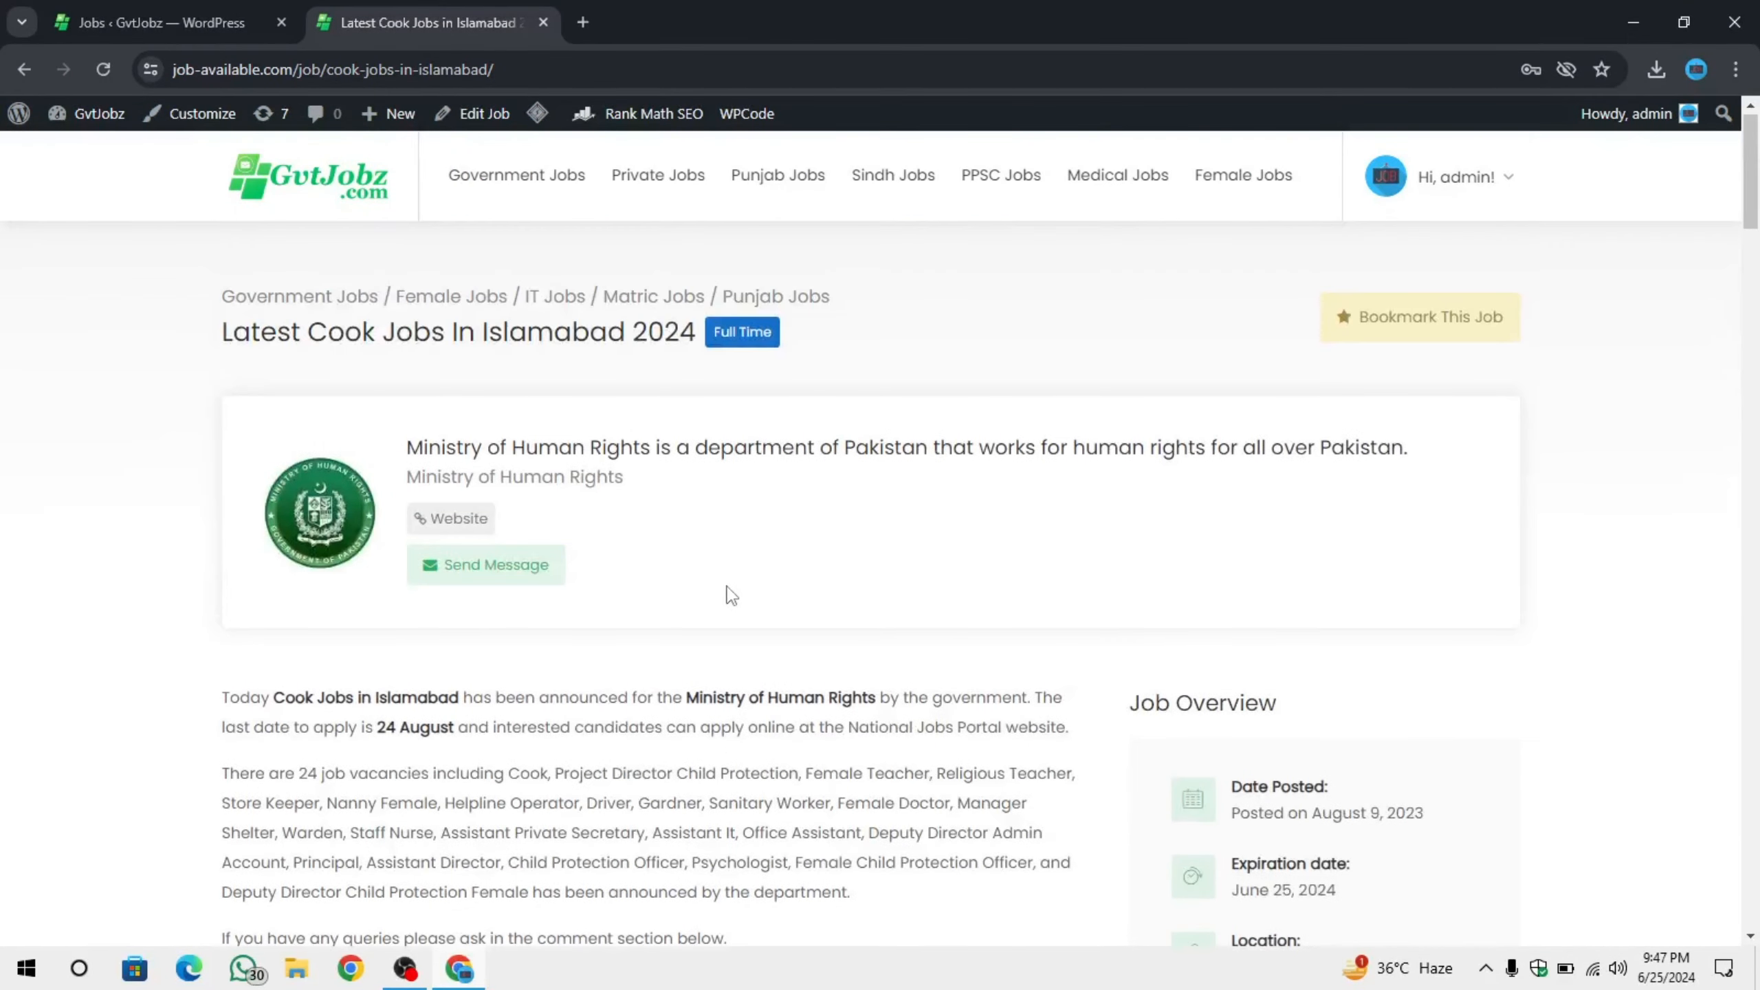
scroll(731, 595, down, 3)
scroll(449, 318, up, 3)
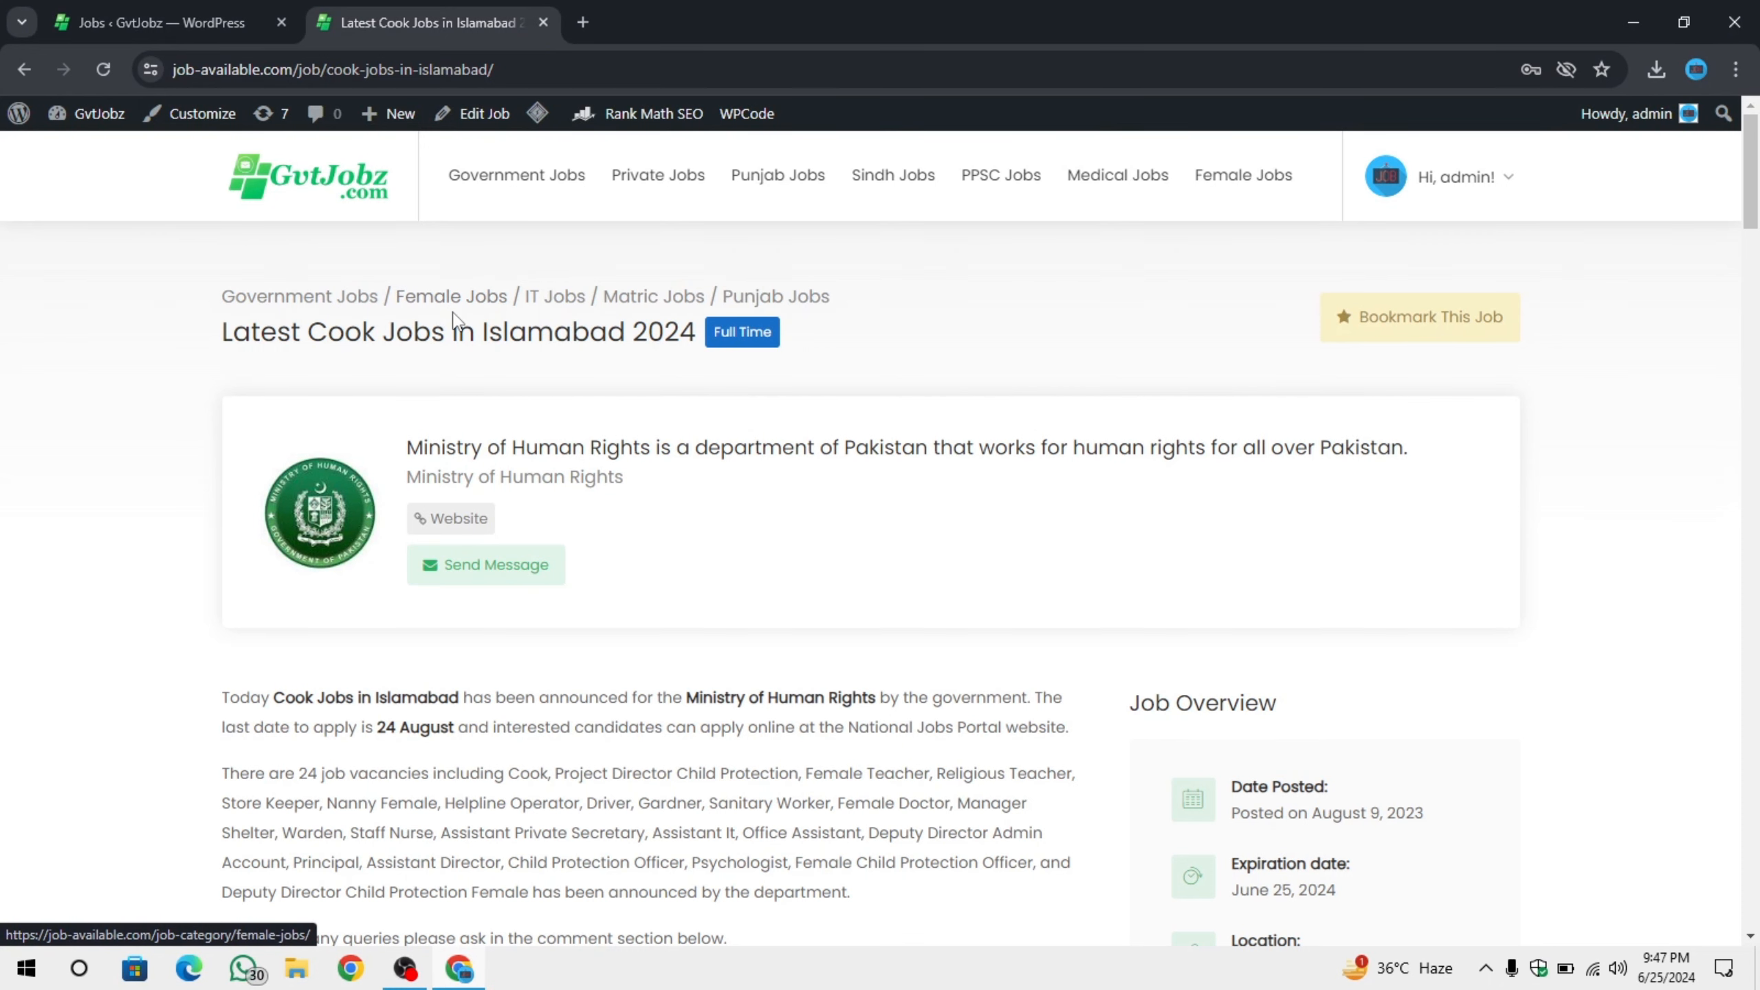
scroll(156, 371, down, 4)
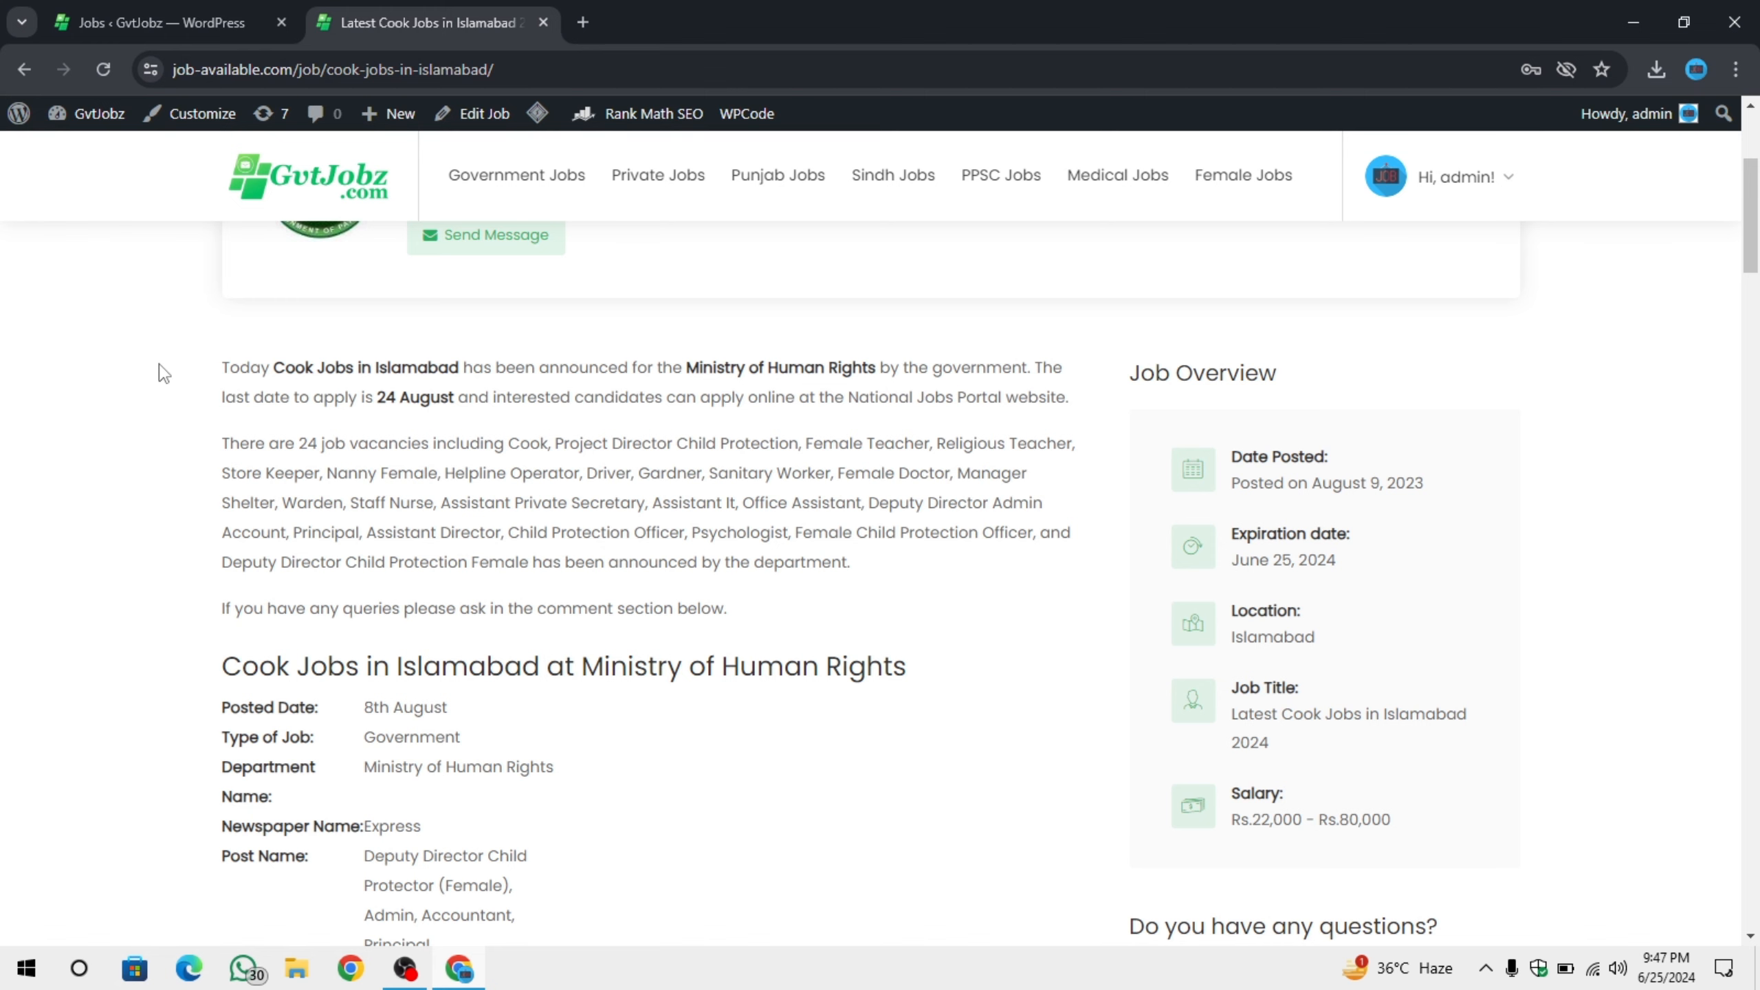
scroll(163, 373, down, 1)
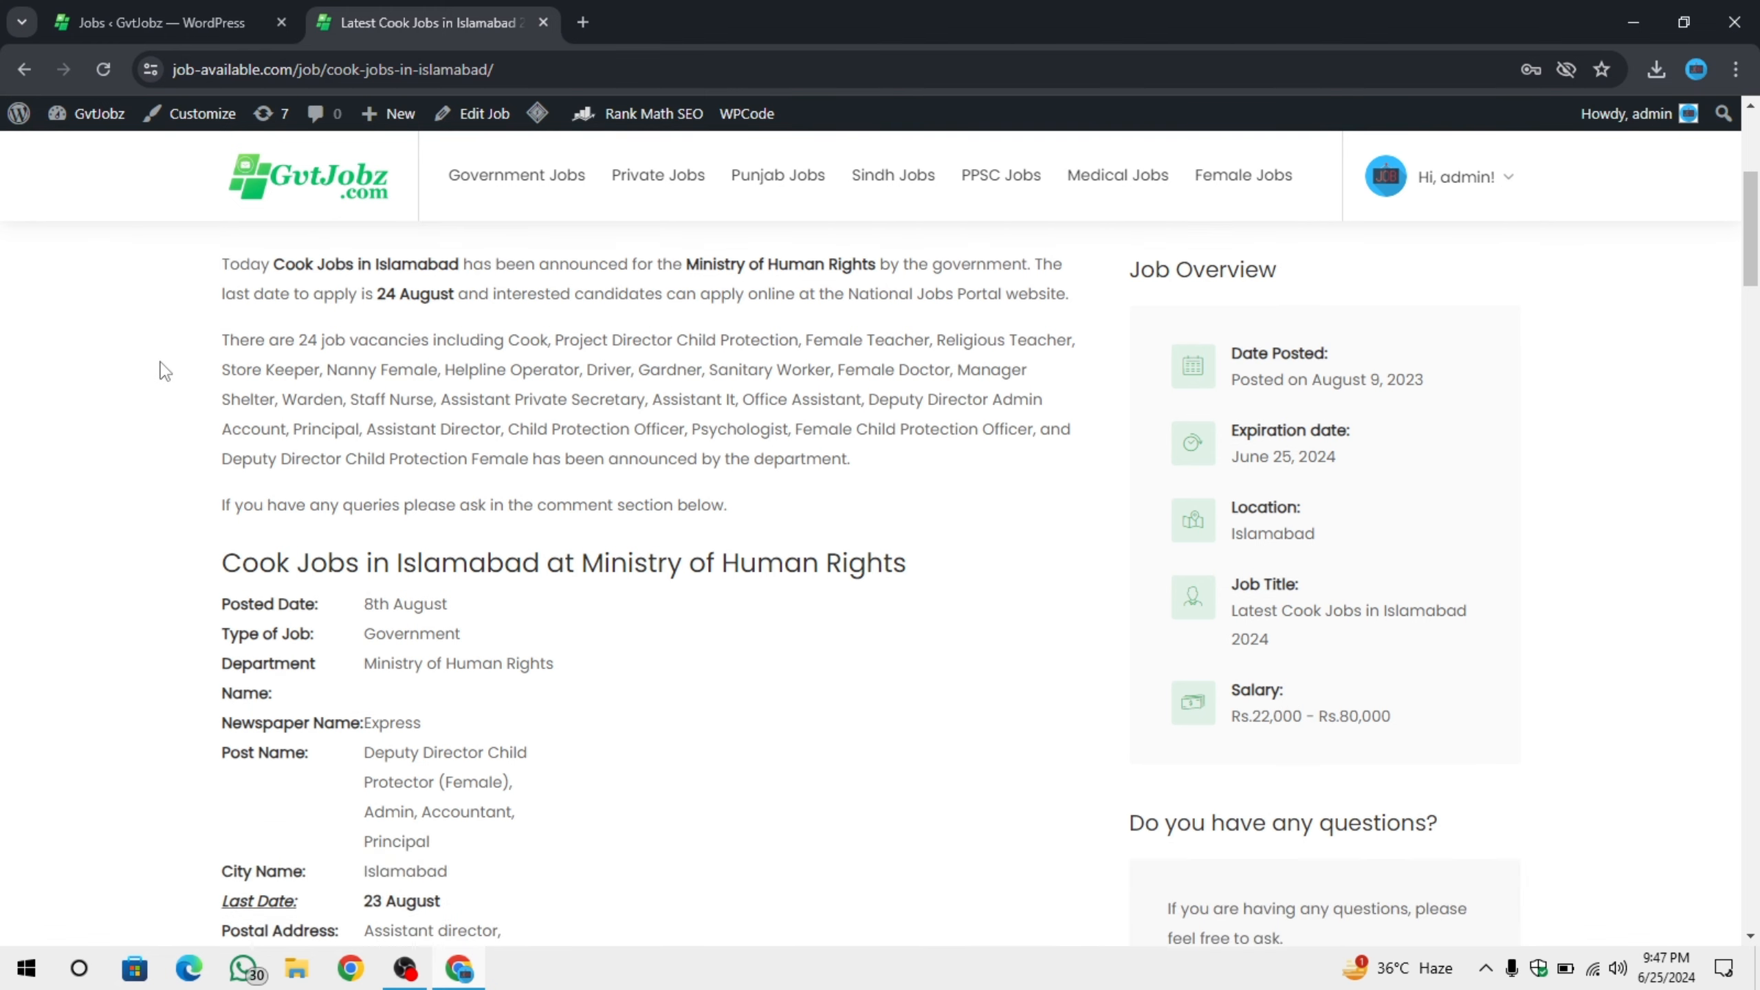
Return to the admin job list, open the Latest Cook Jobs in Islamabad 2024 listing for editing, and look through its content.
key(ctrl+Tab)
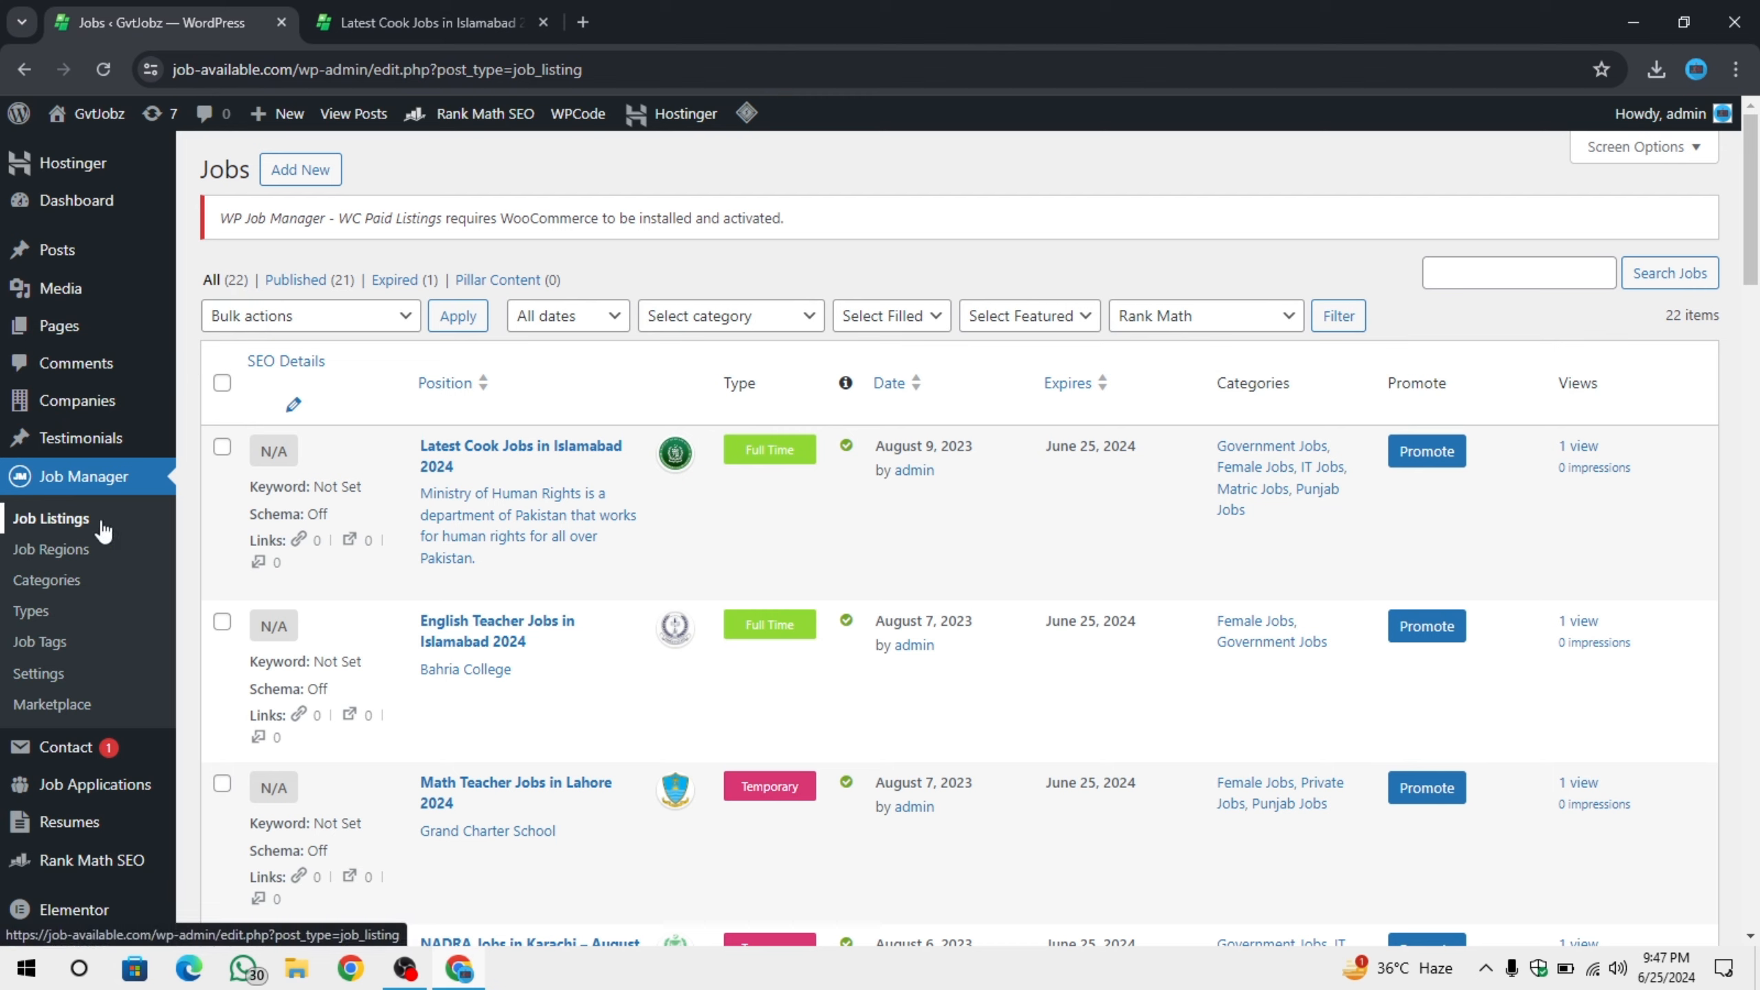
mouse_move(176, 250)
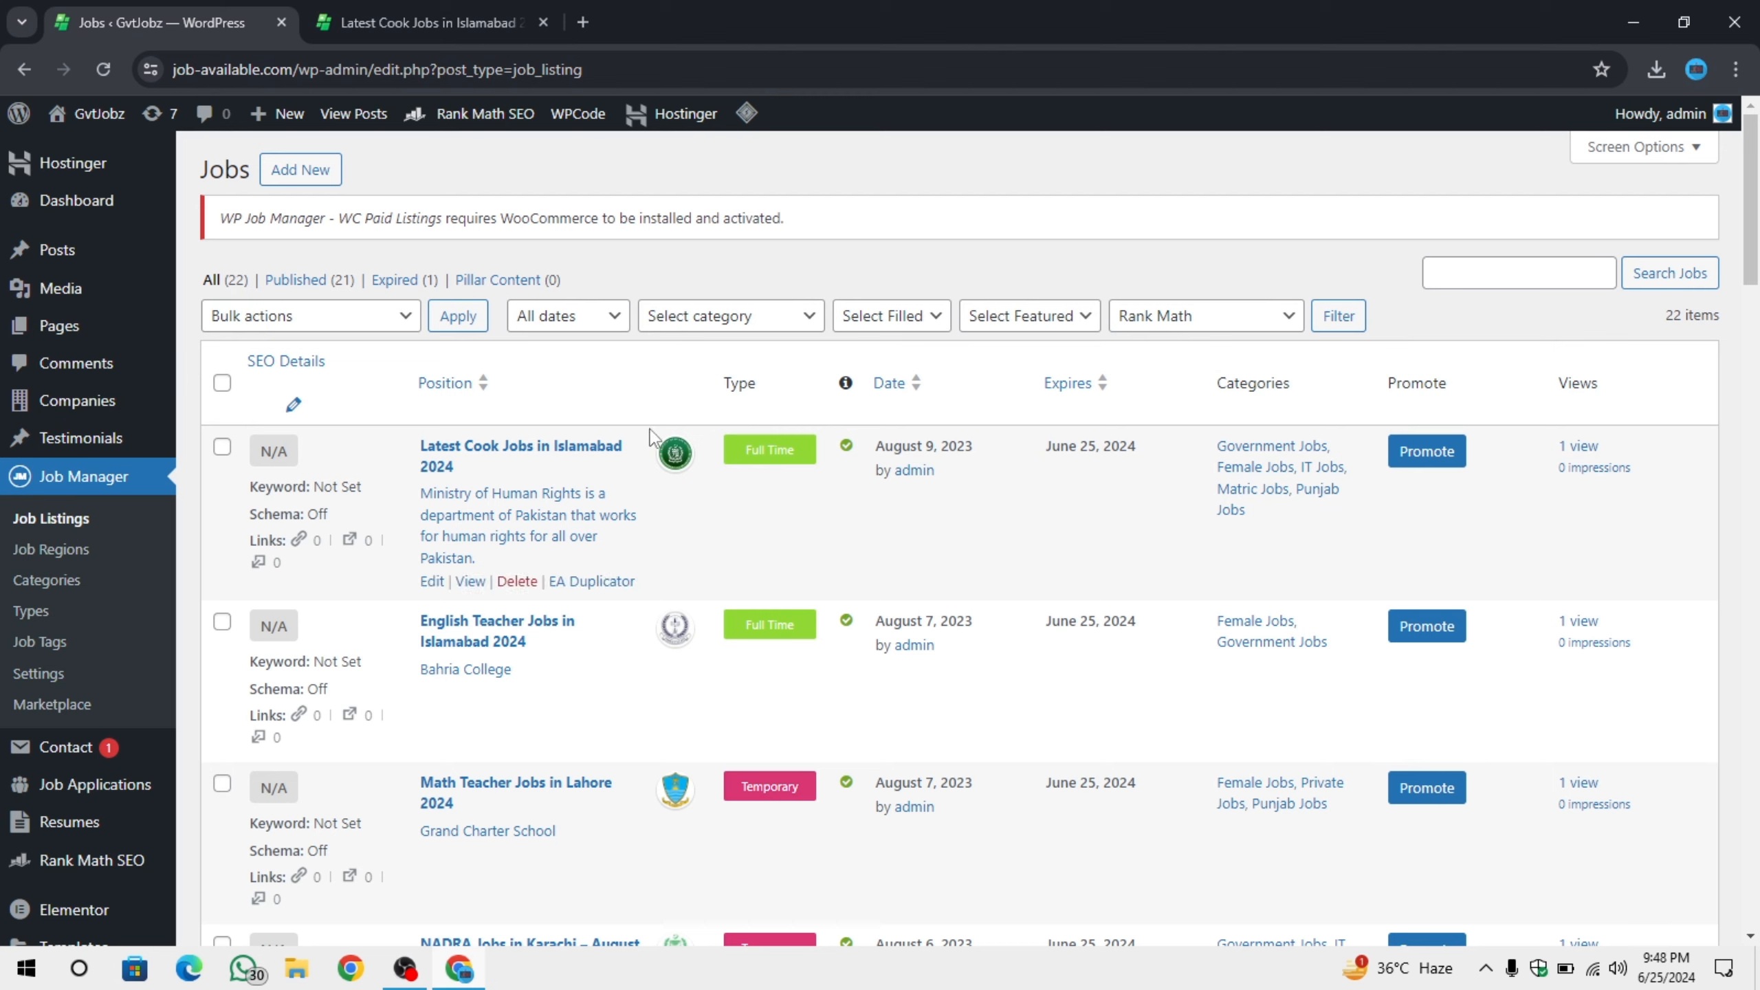
click(438, 587)
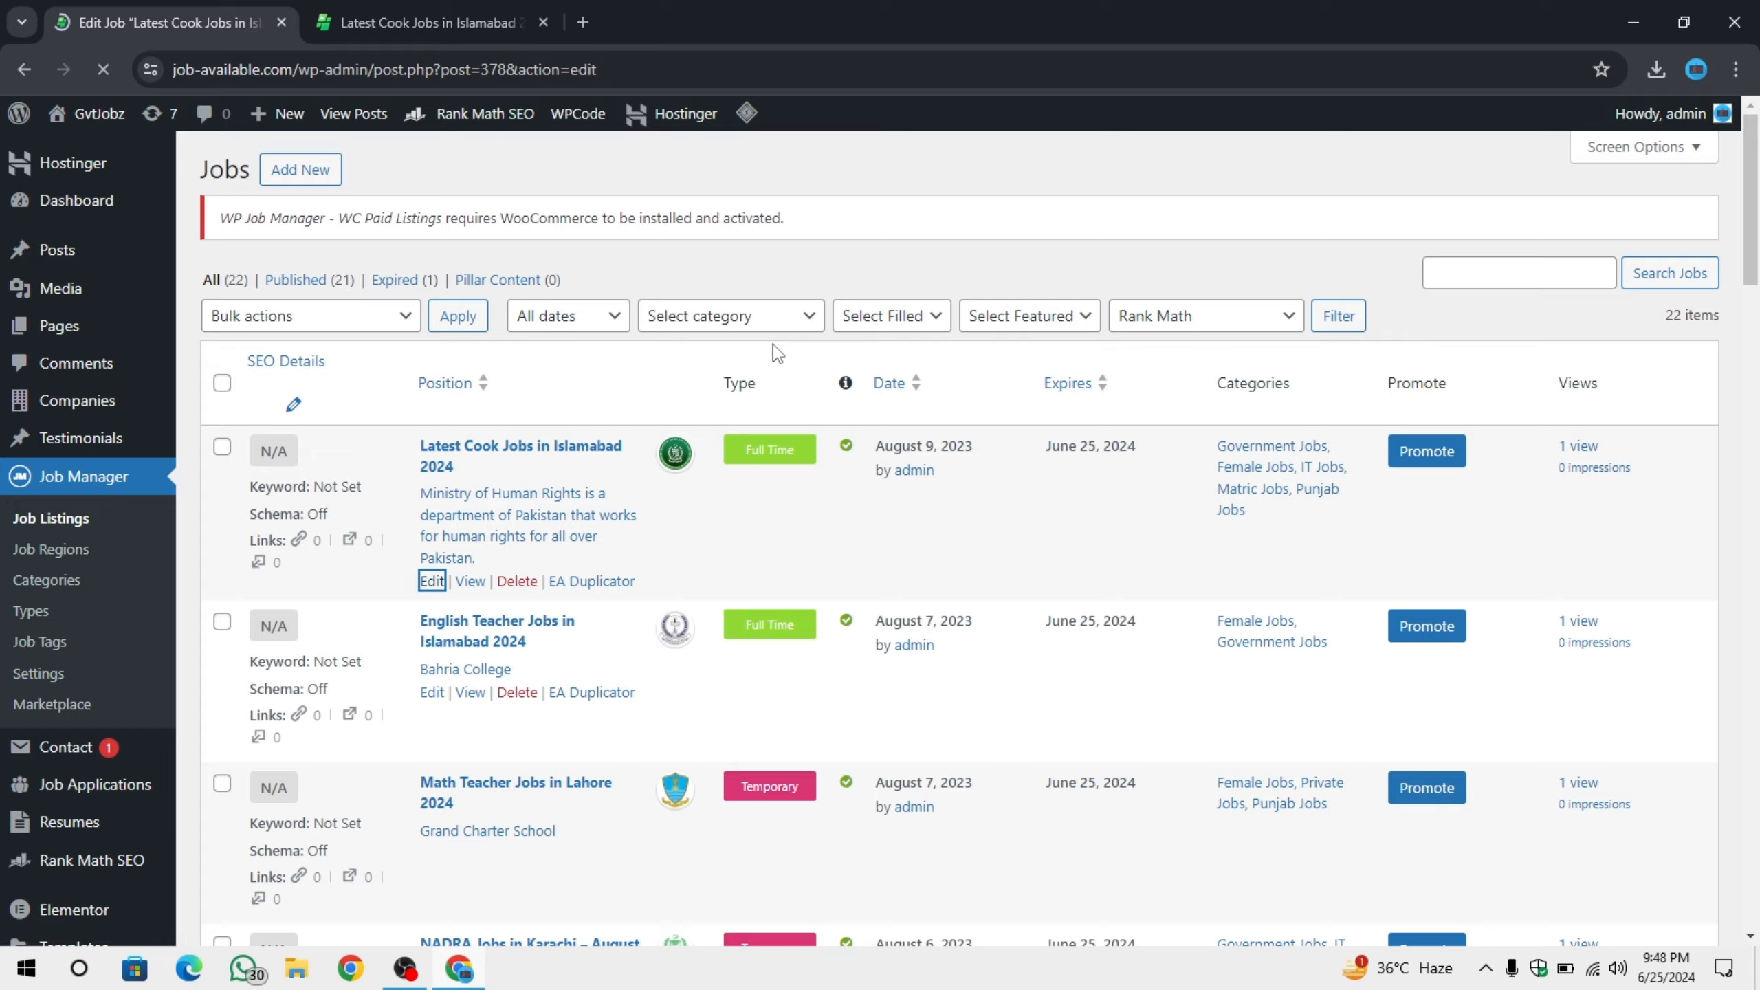
scroll(603, 337, down, 7)
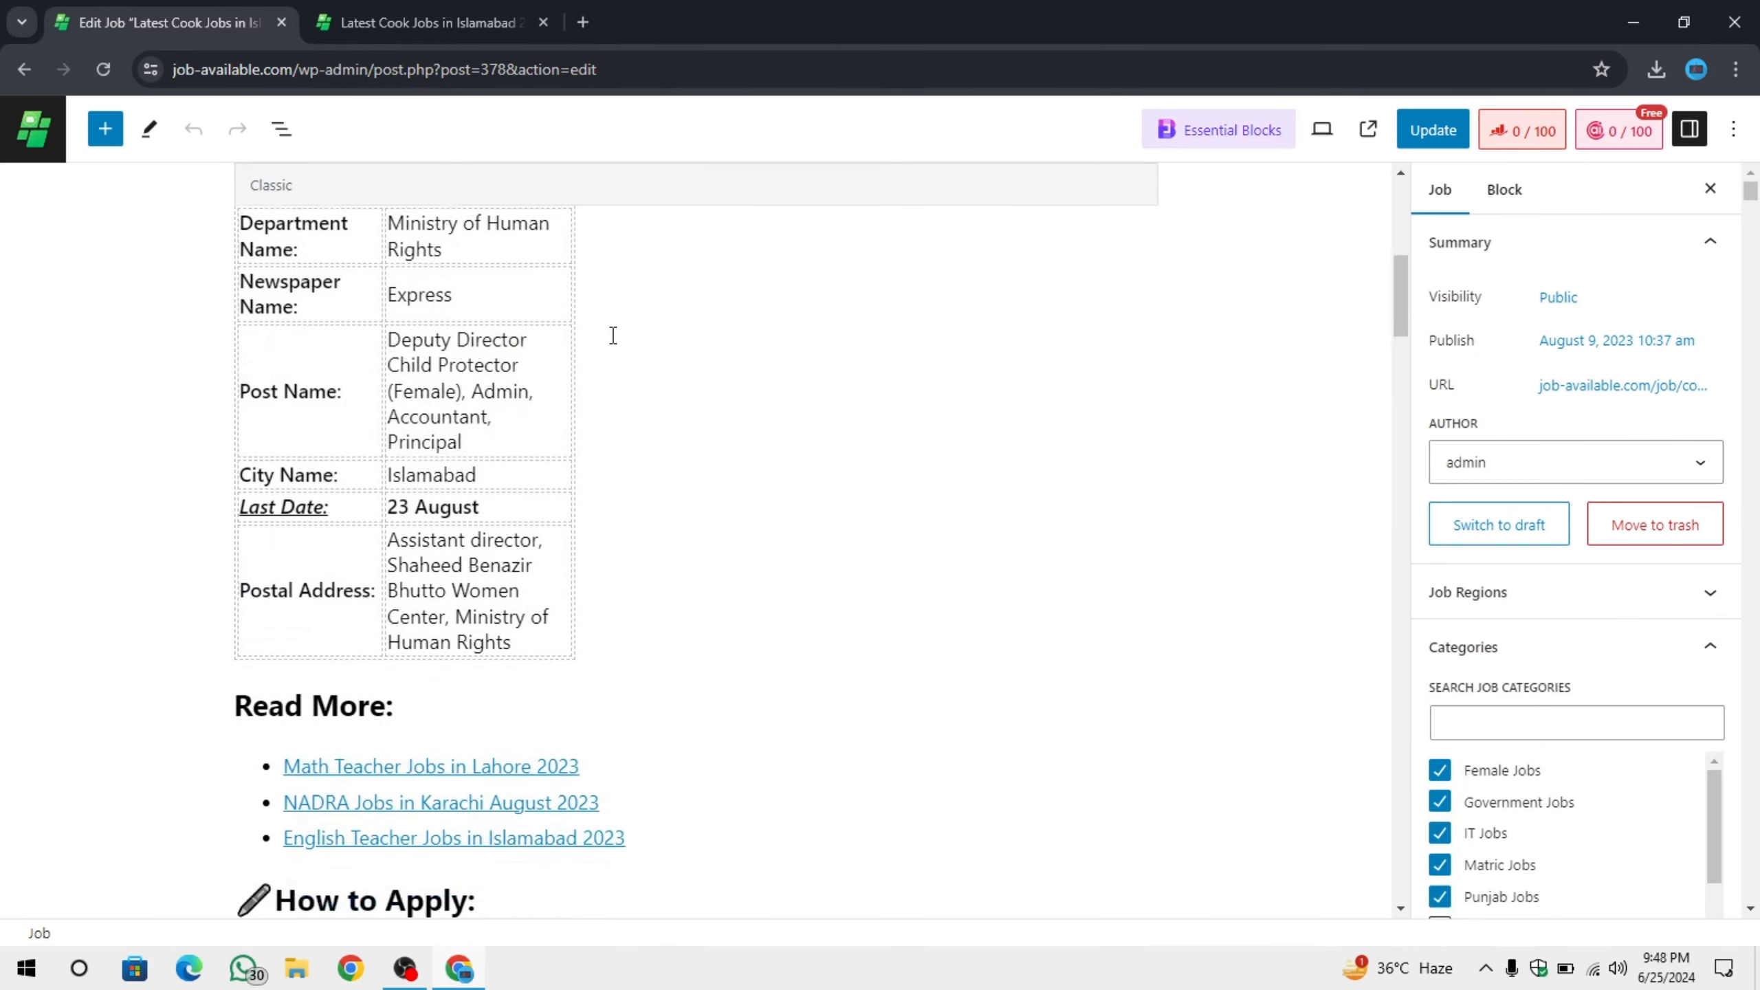
scroll(614, 336, down, 10)
scroll(637, 358, up, 15)
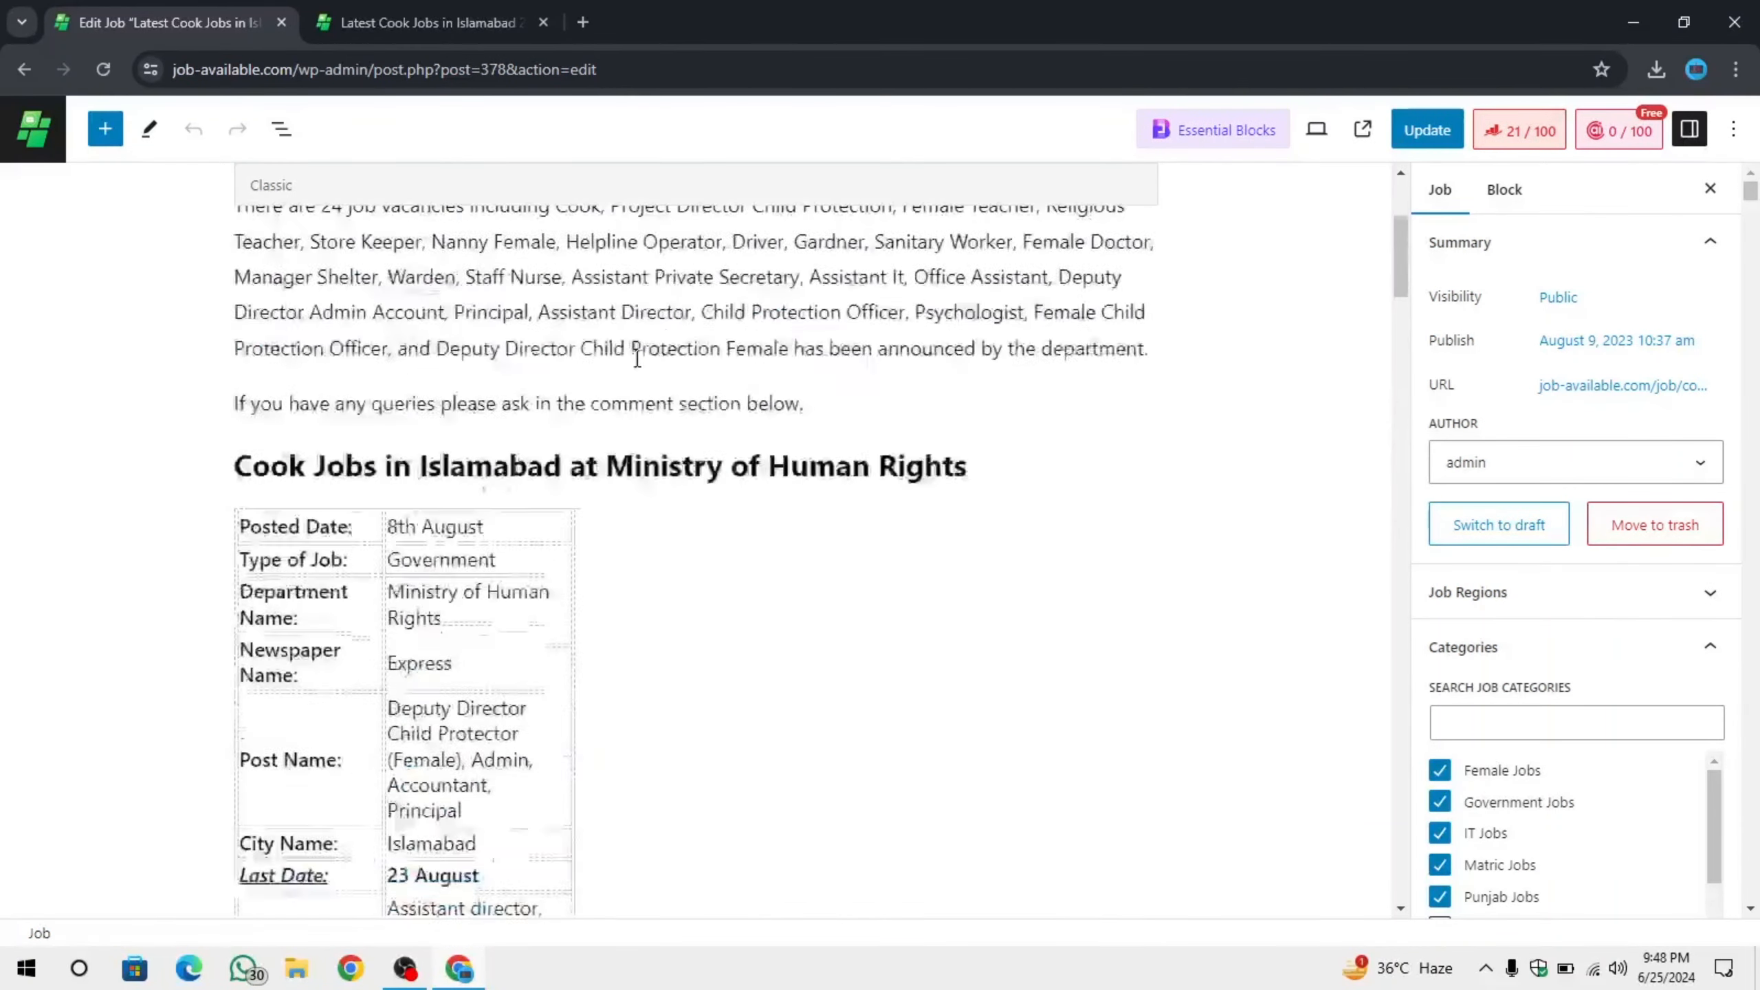
scroll(638, 357, up, 5)
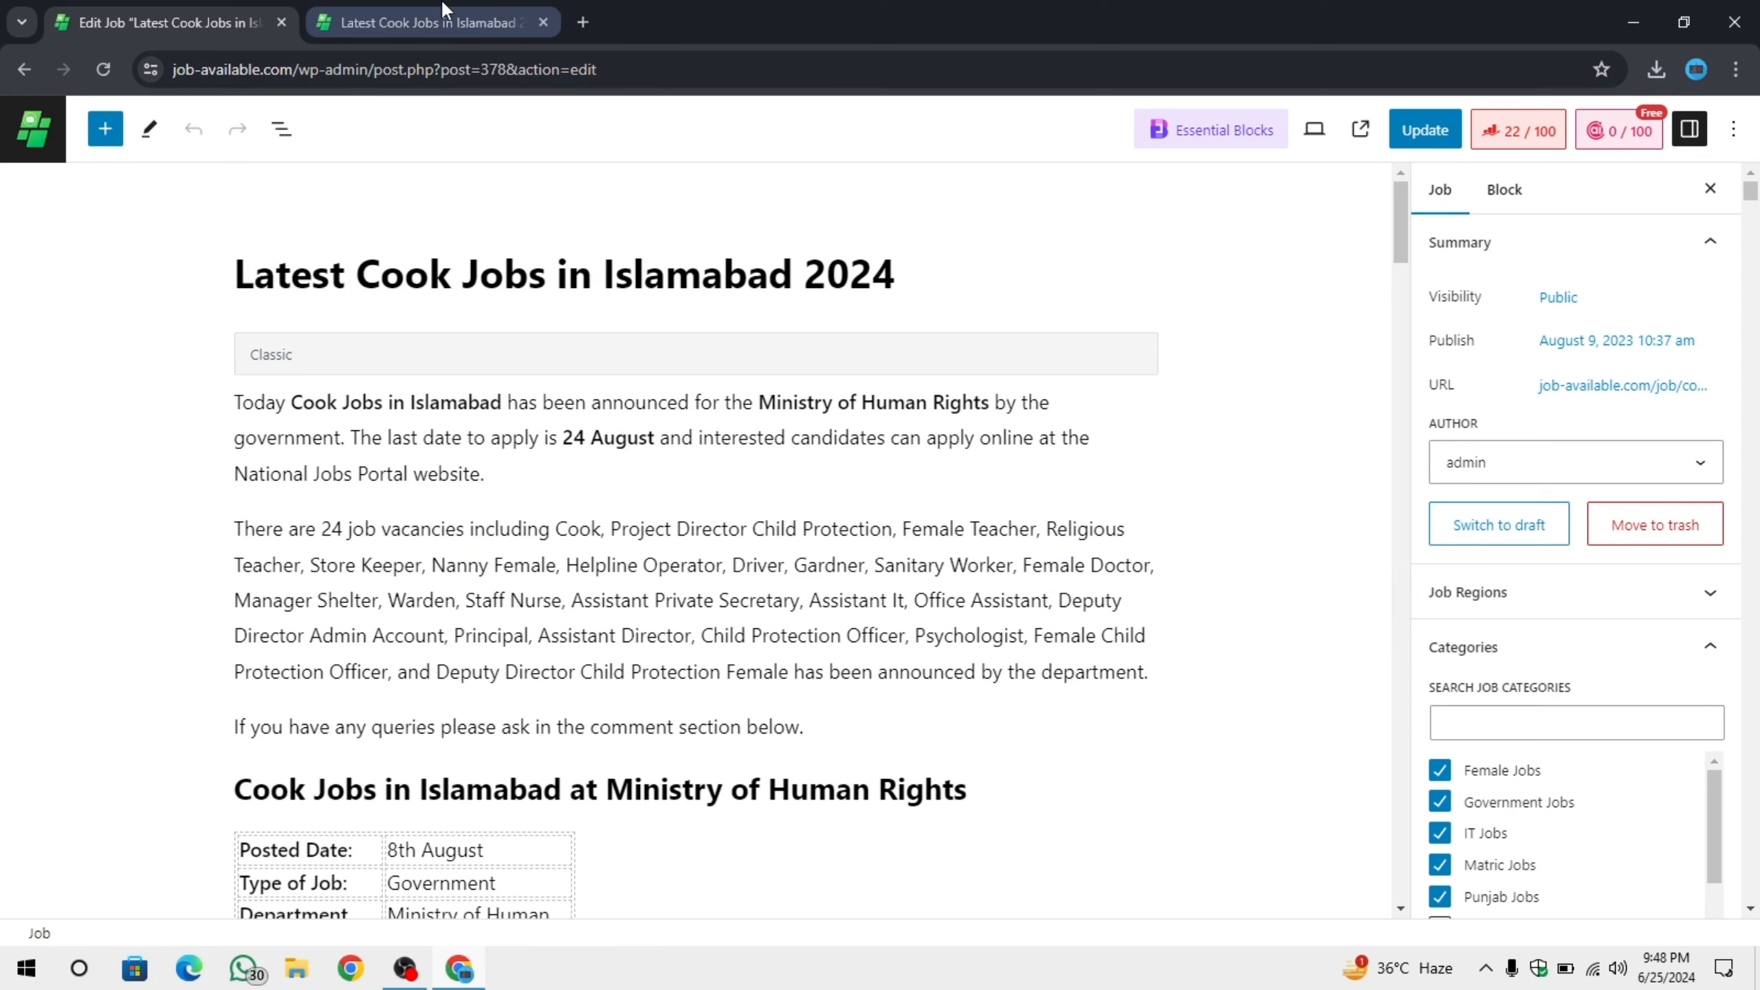
click(943, 283)
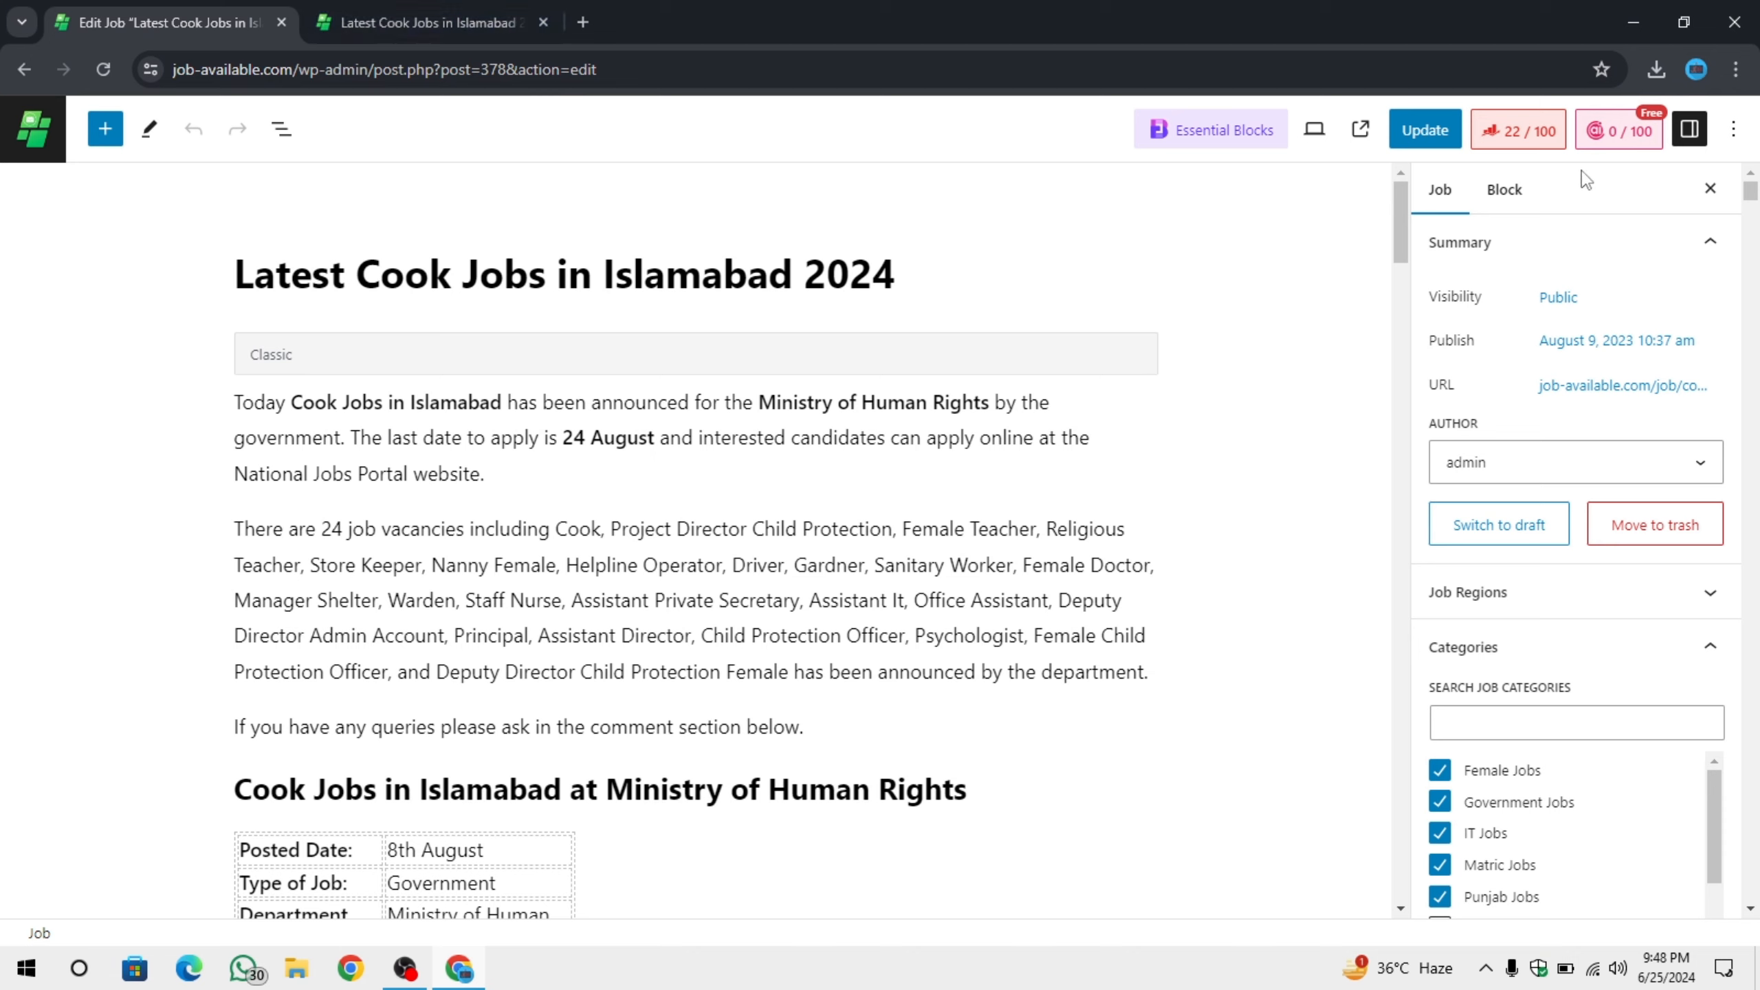
Open the listing's Rank Math schema settings and start a Job Posting schema from the Schema Generator templates.
click(1539, 154)
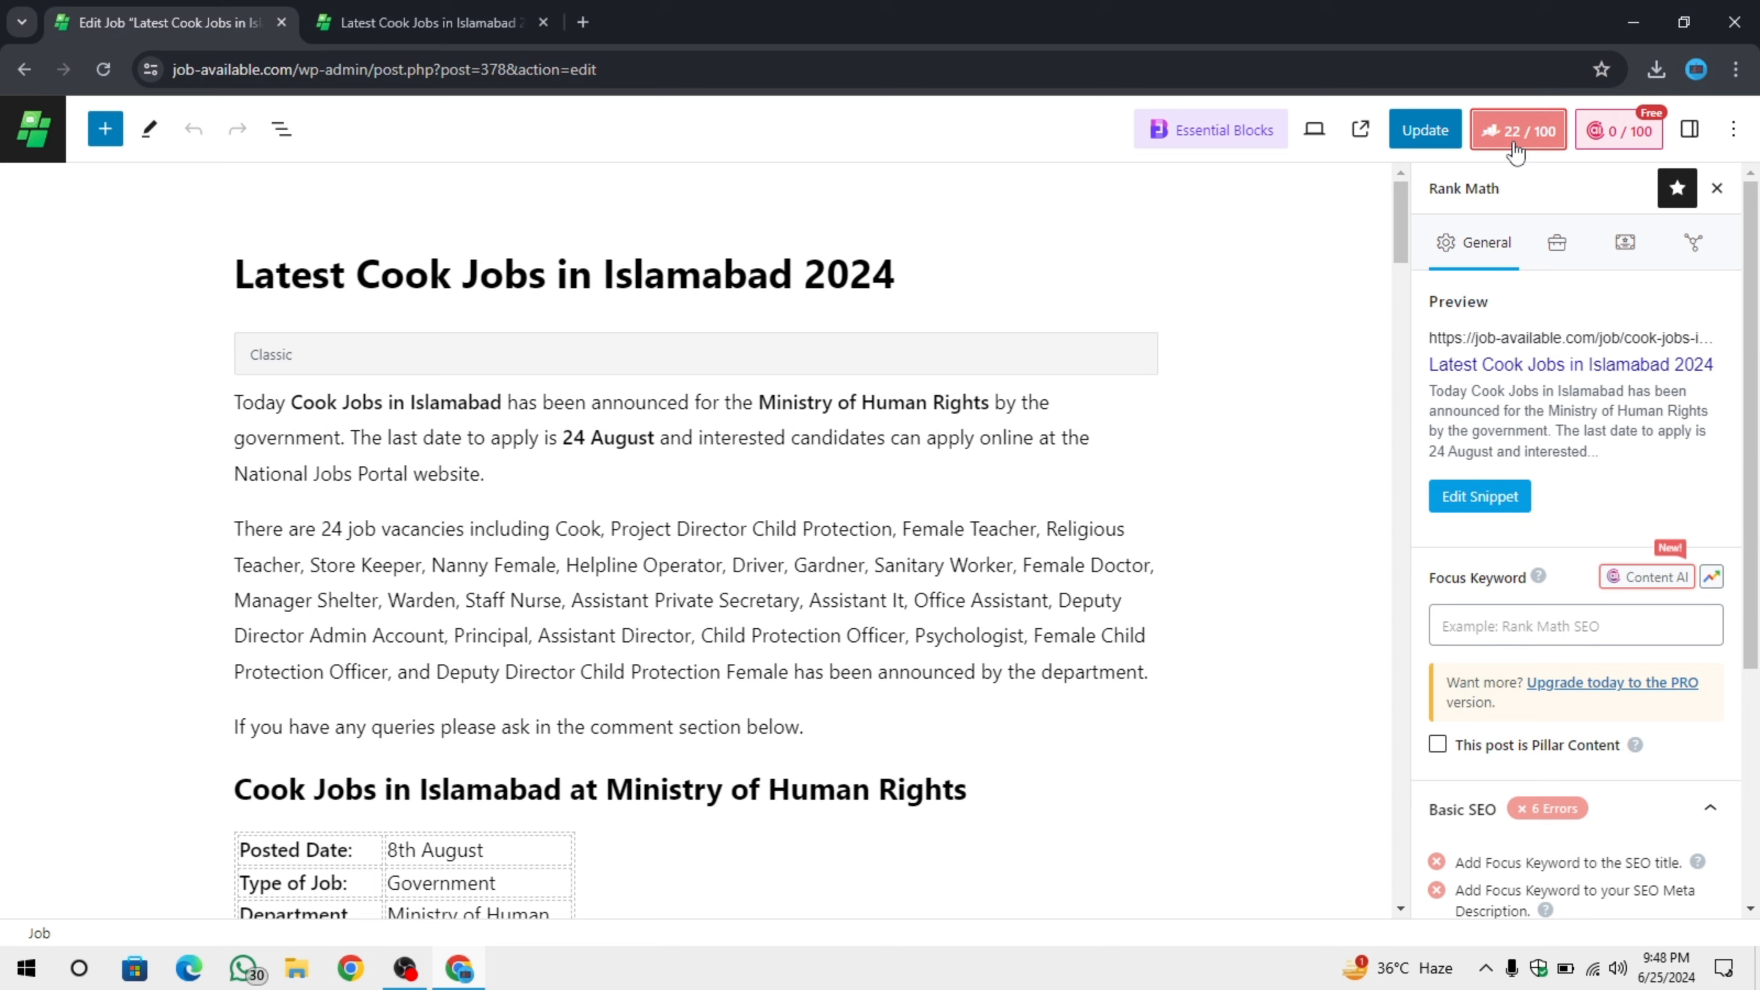
drag(1430, 189, 1579, 197)
click(1580, 197)
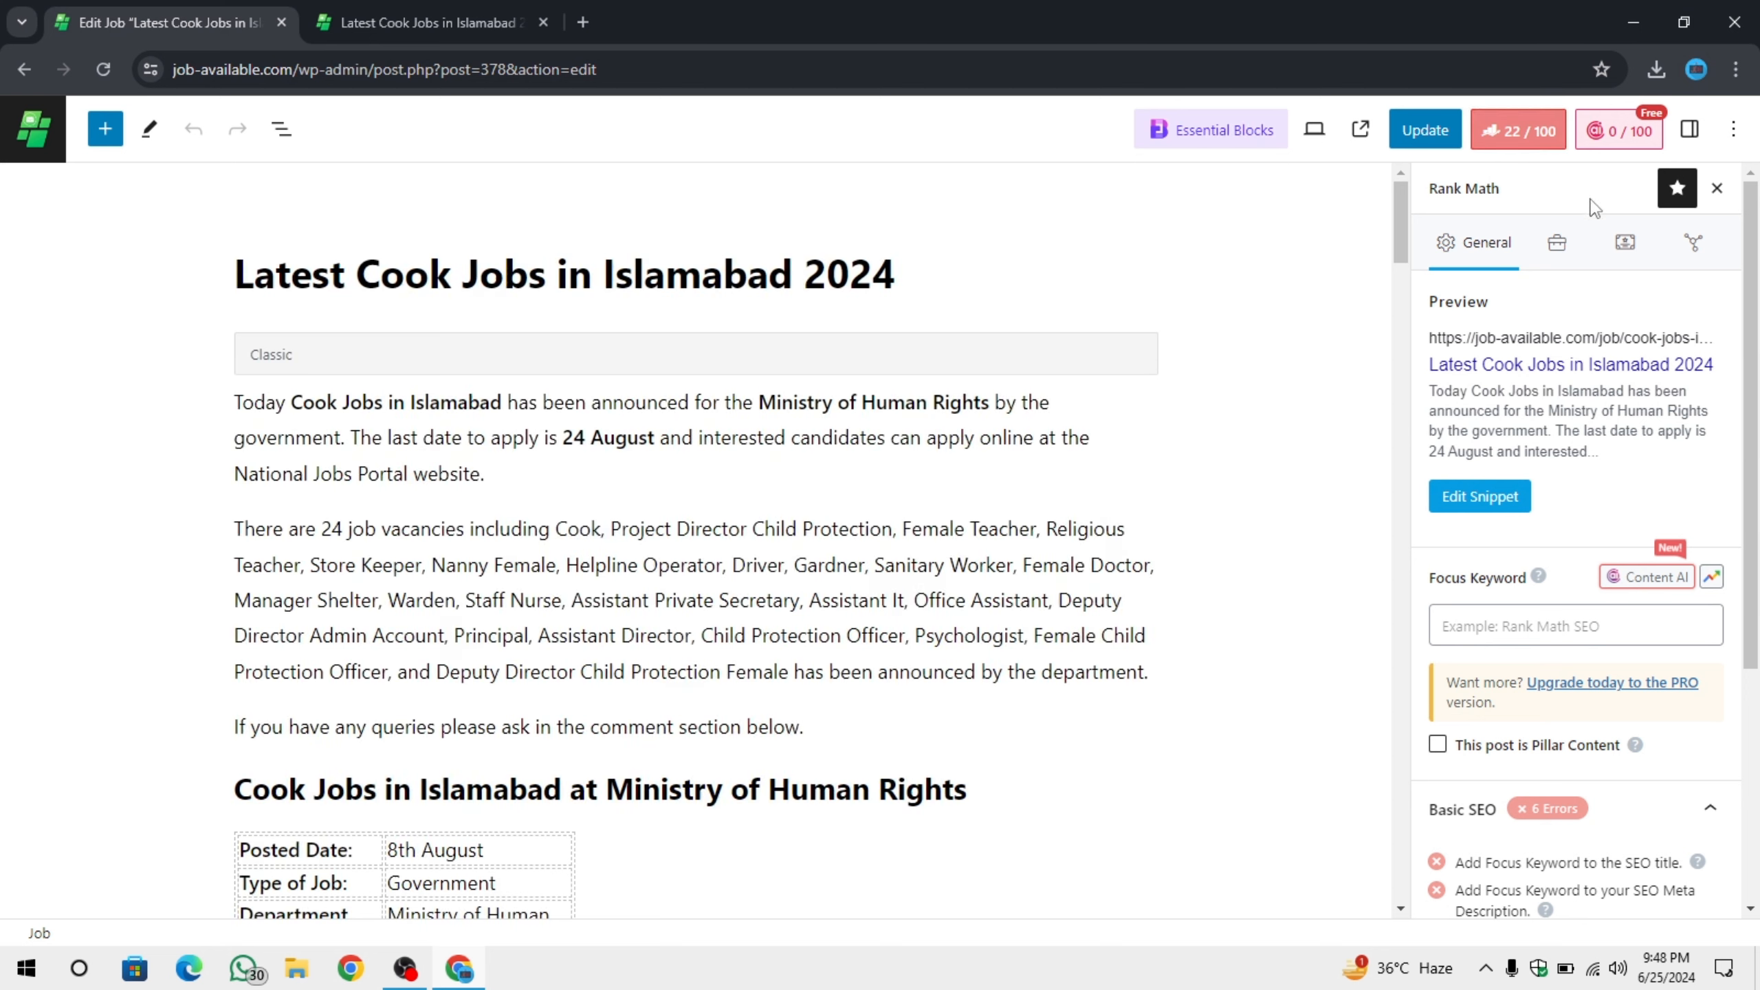
click(1633, 262)
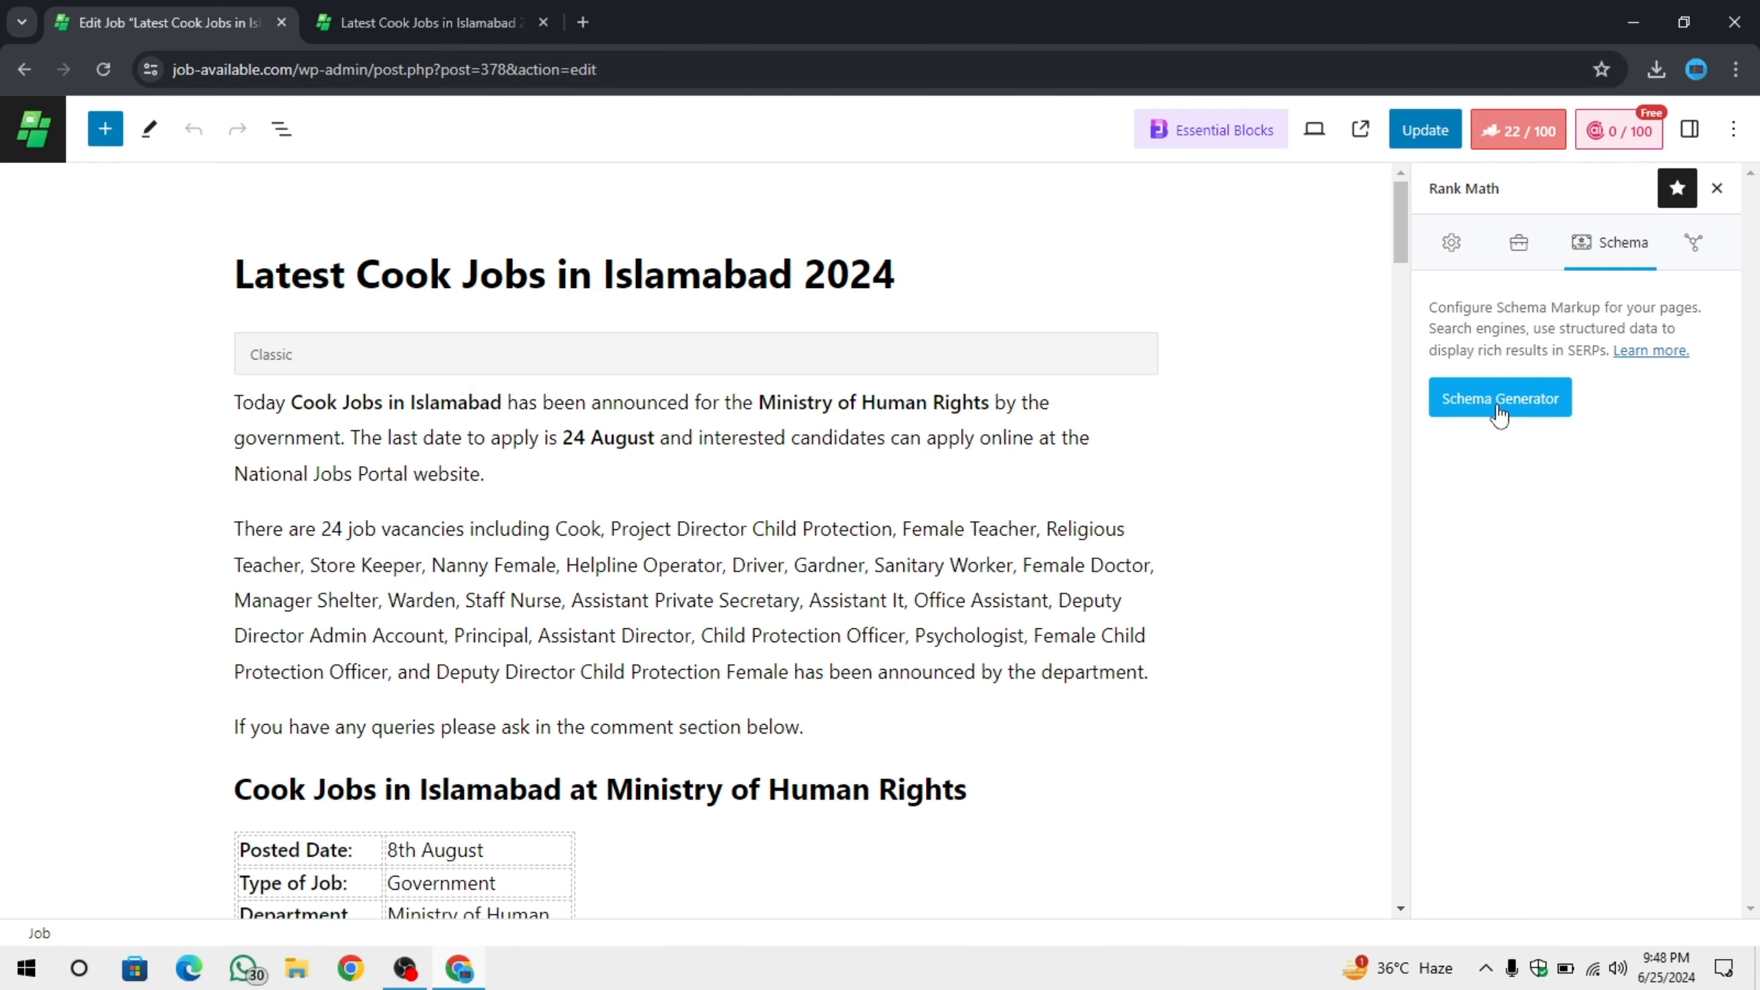
click(1527, 407)
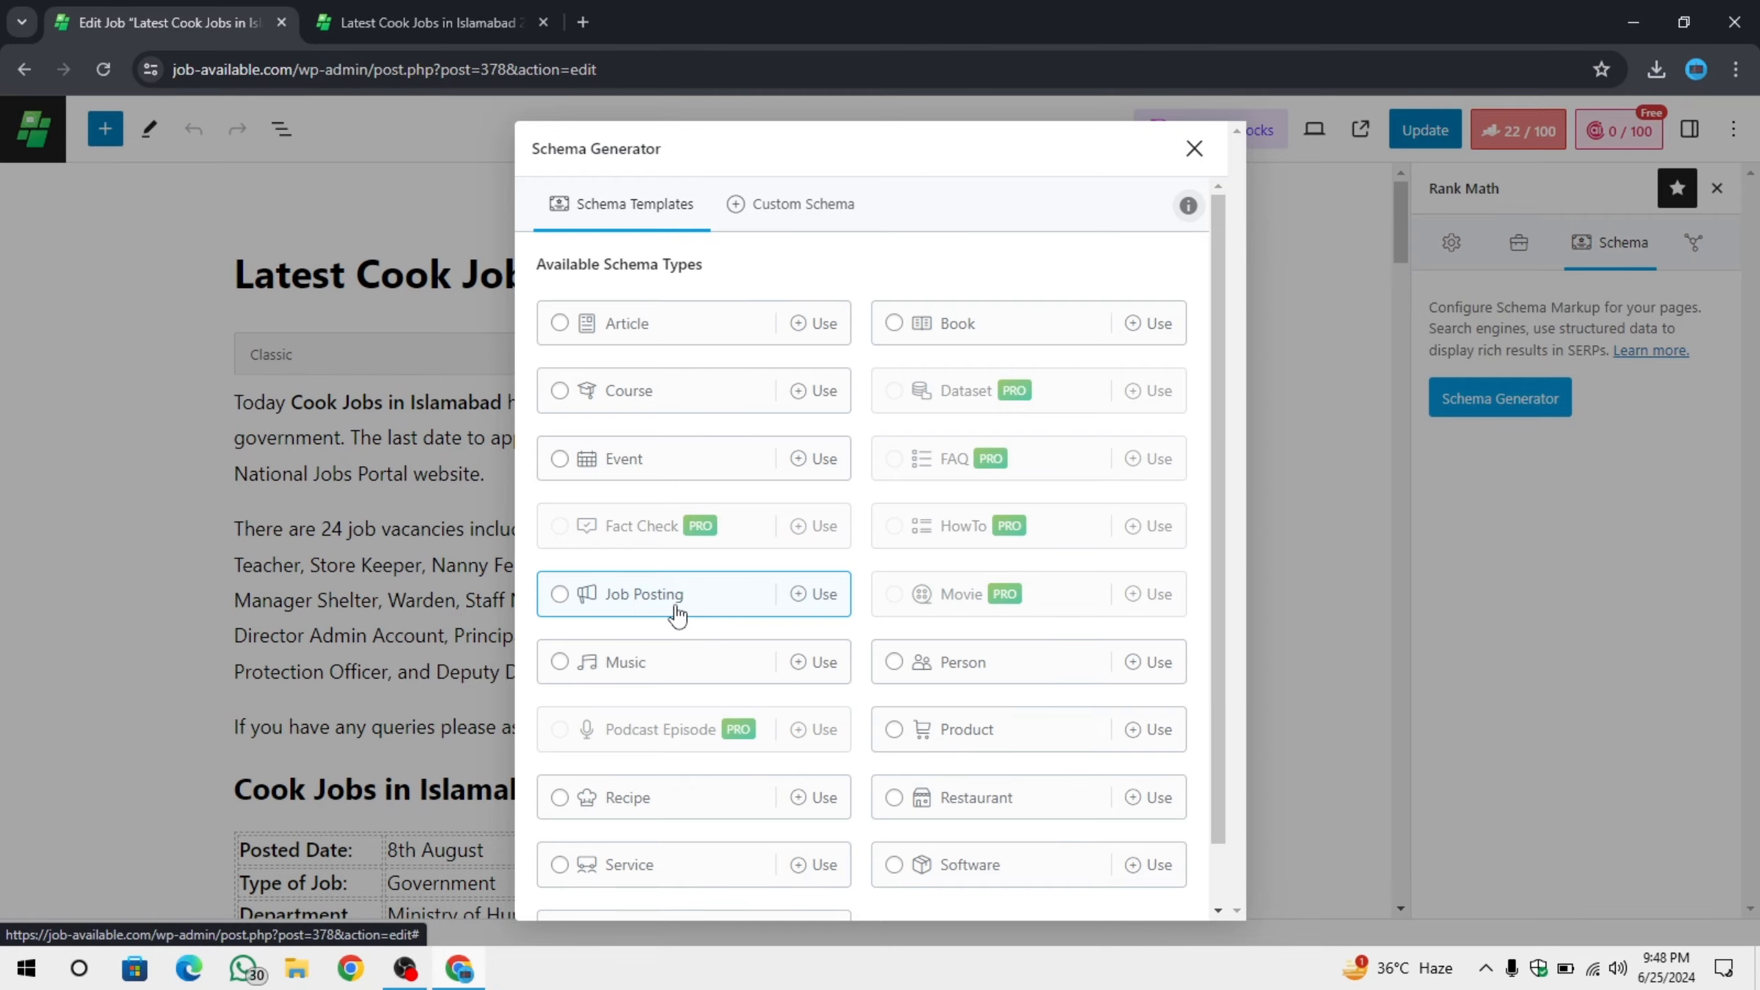
click(714, 598)
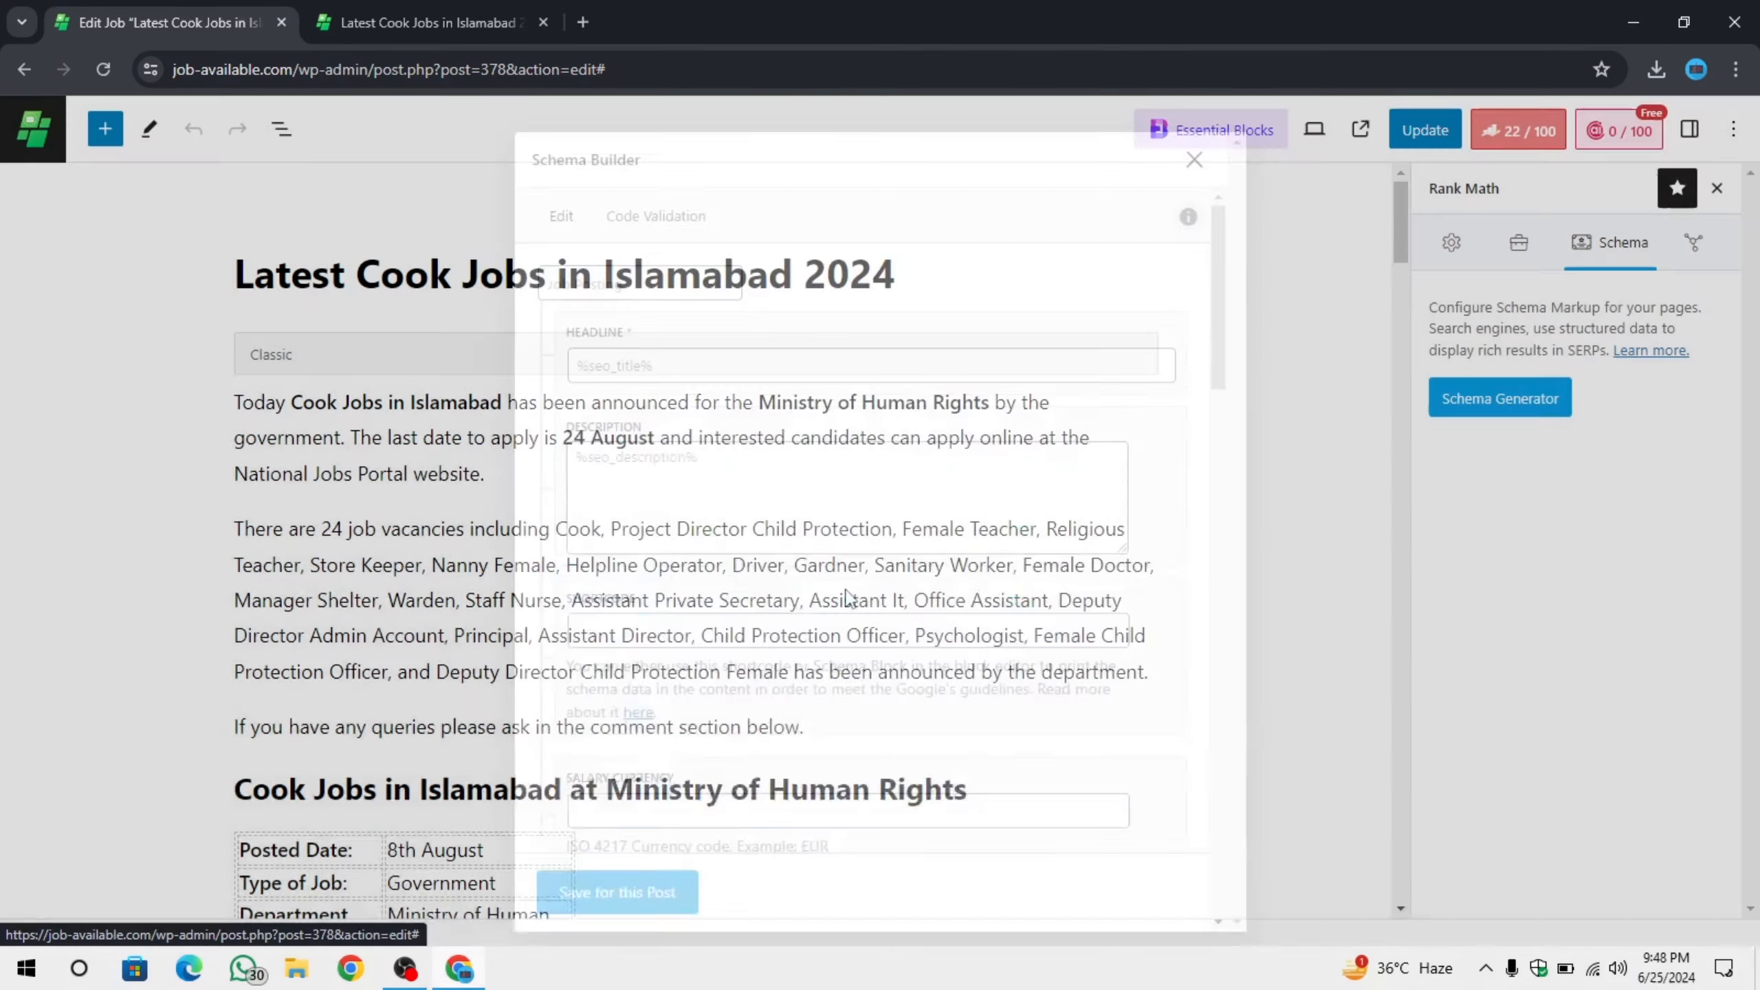
Look through the Job Posting schema fields and save the schema for this post.
scroll(746, 358, down, 15)
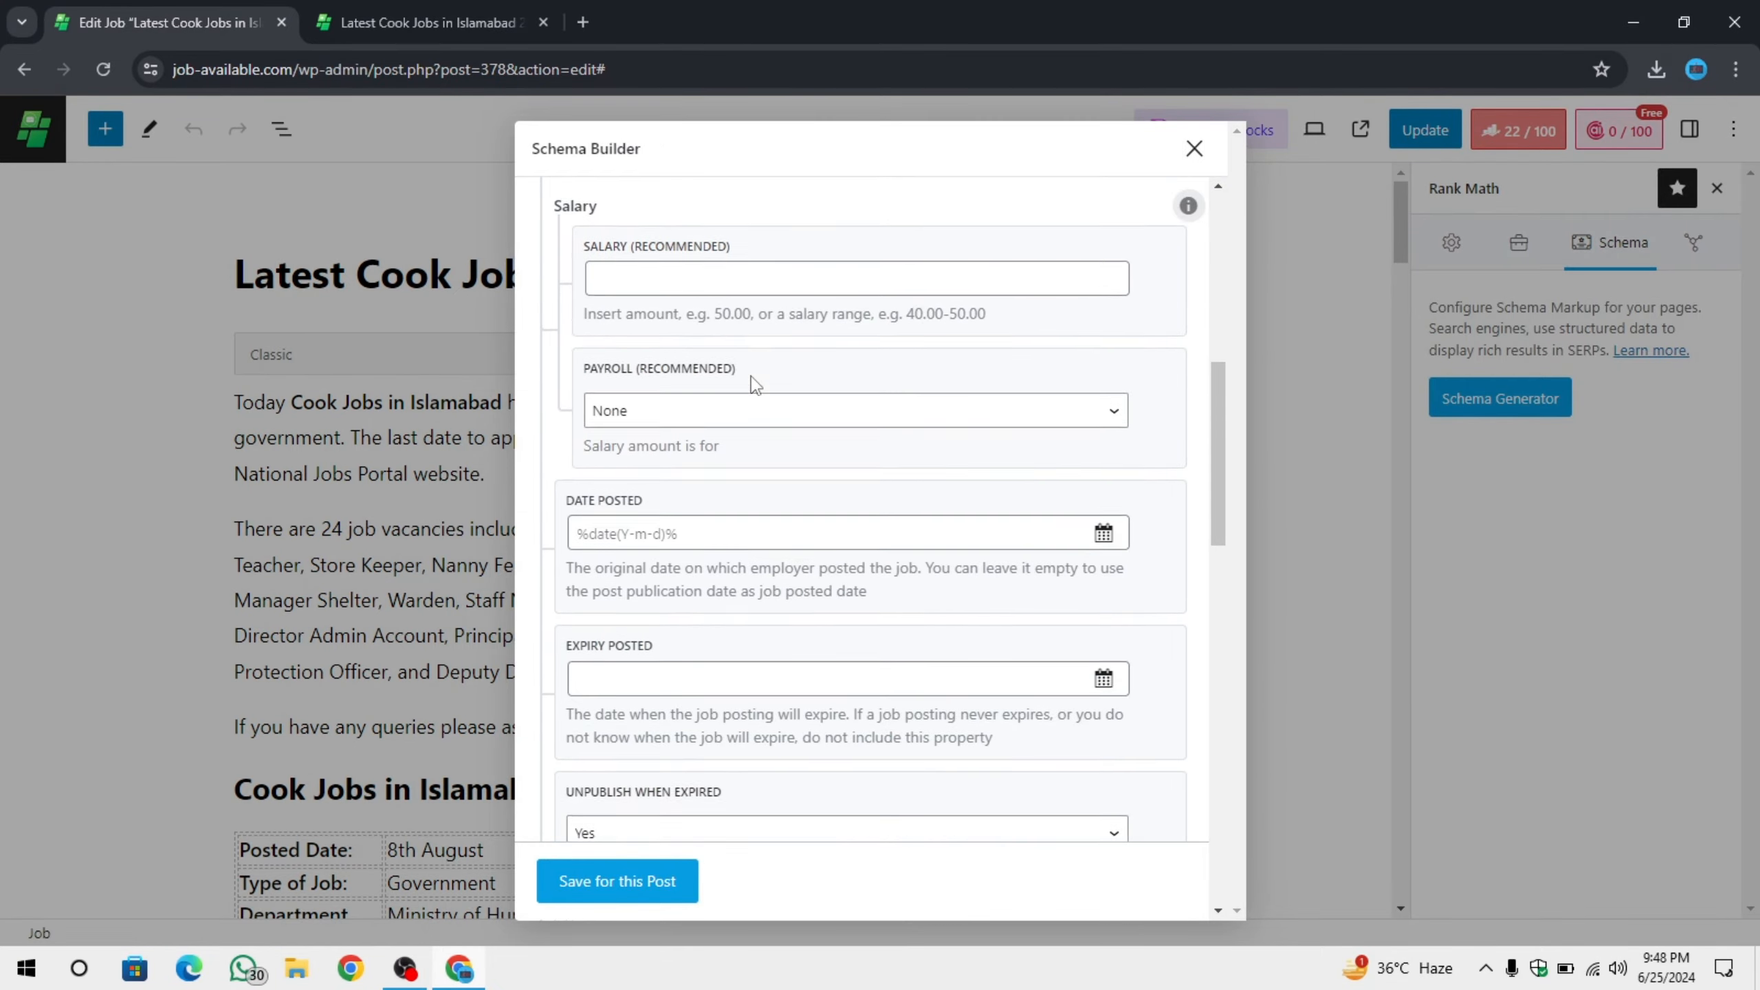
scroll(767, 480, up, 12)
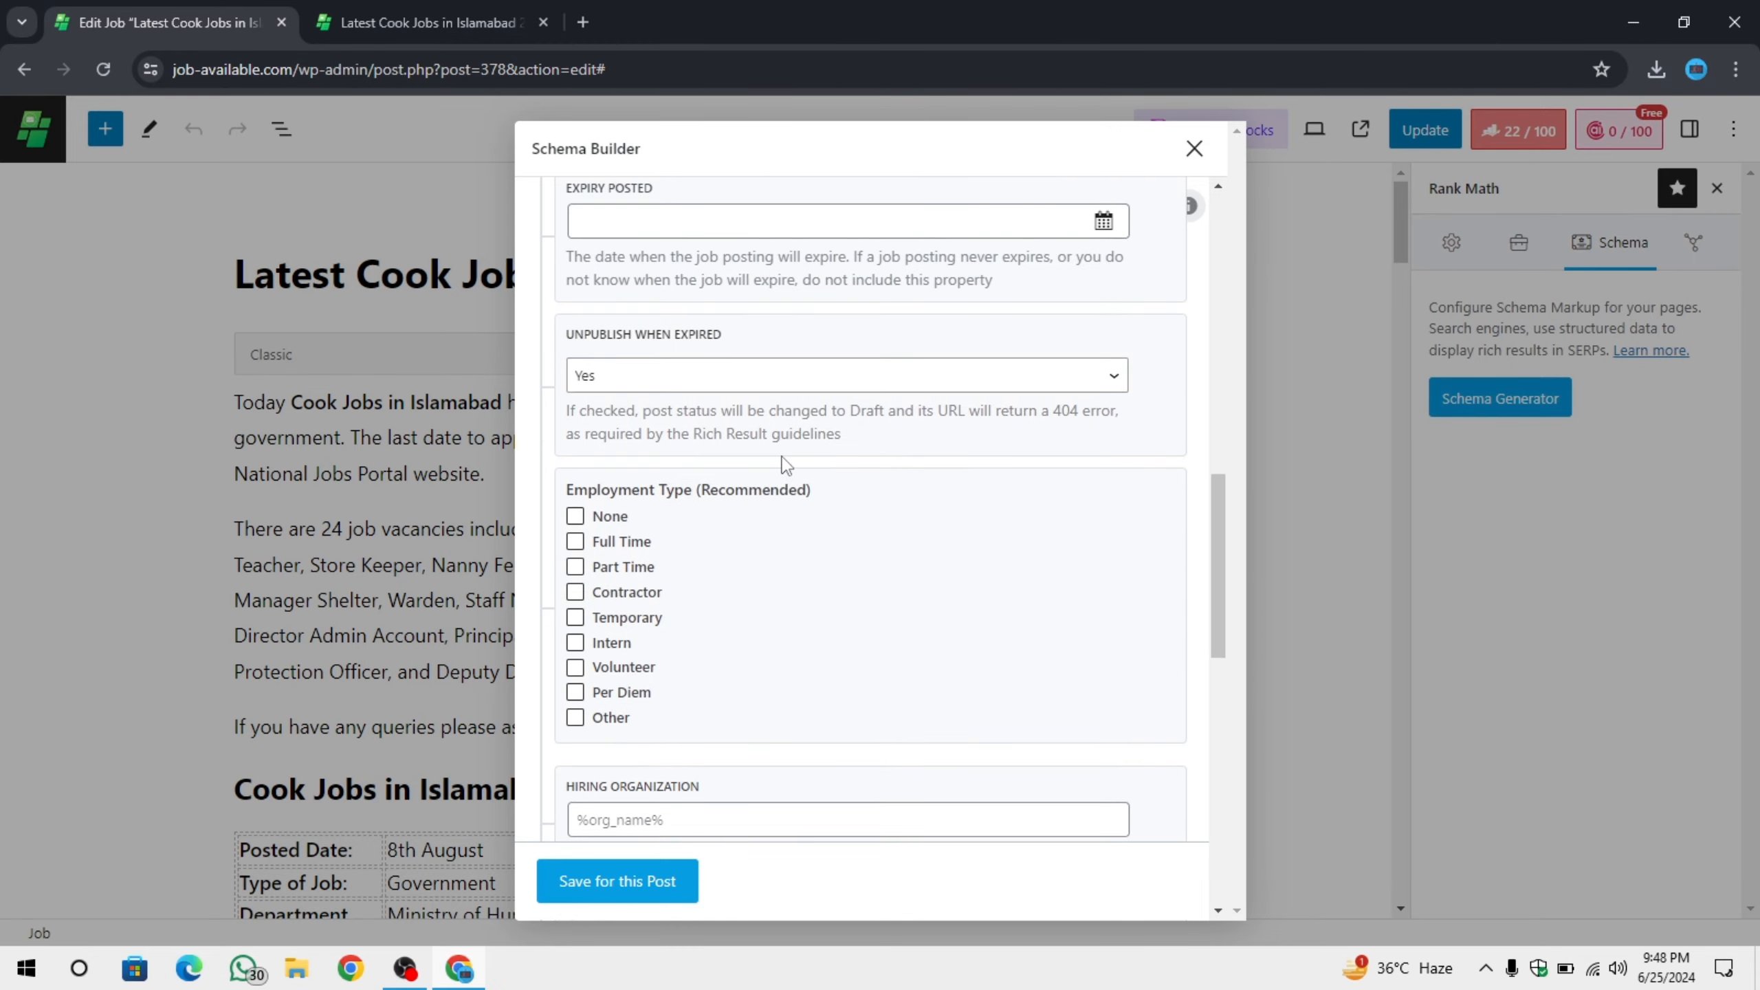
scroll(785, 465, up, 5)
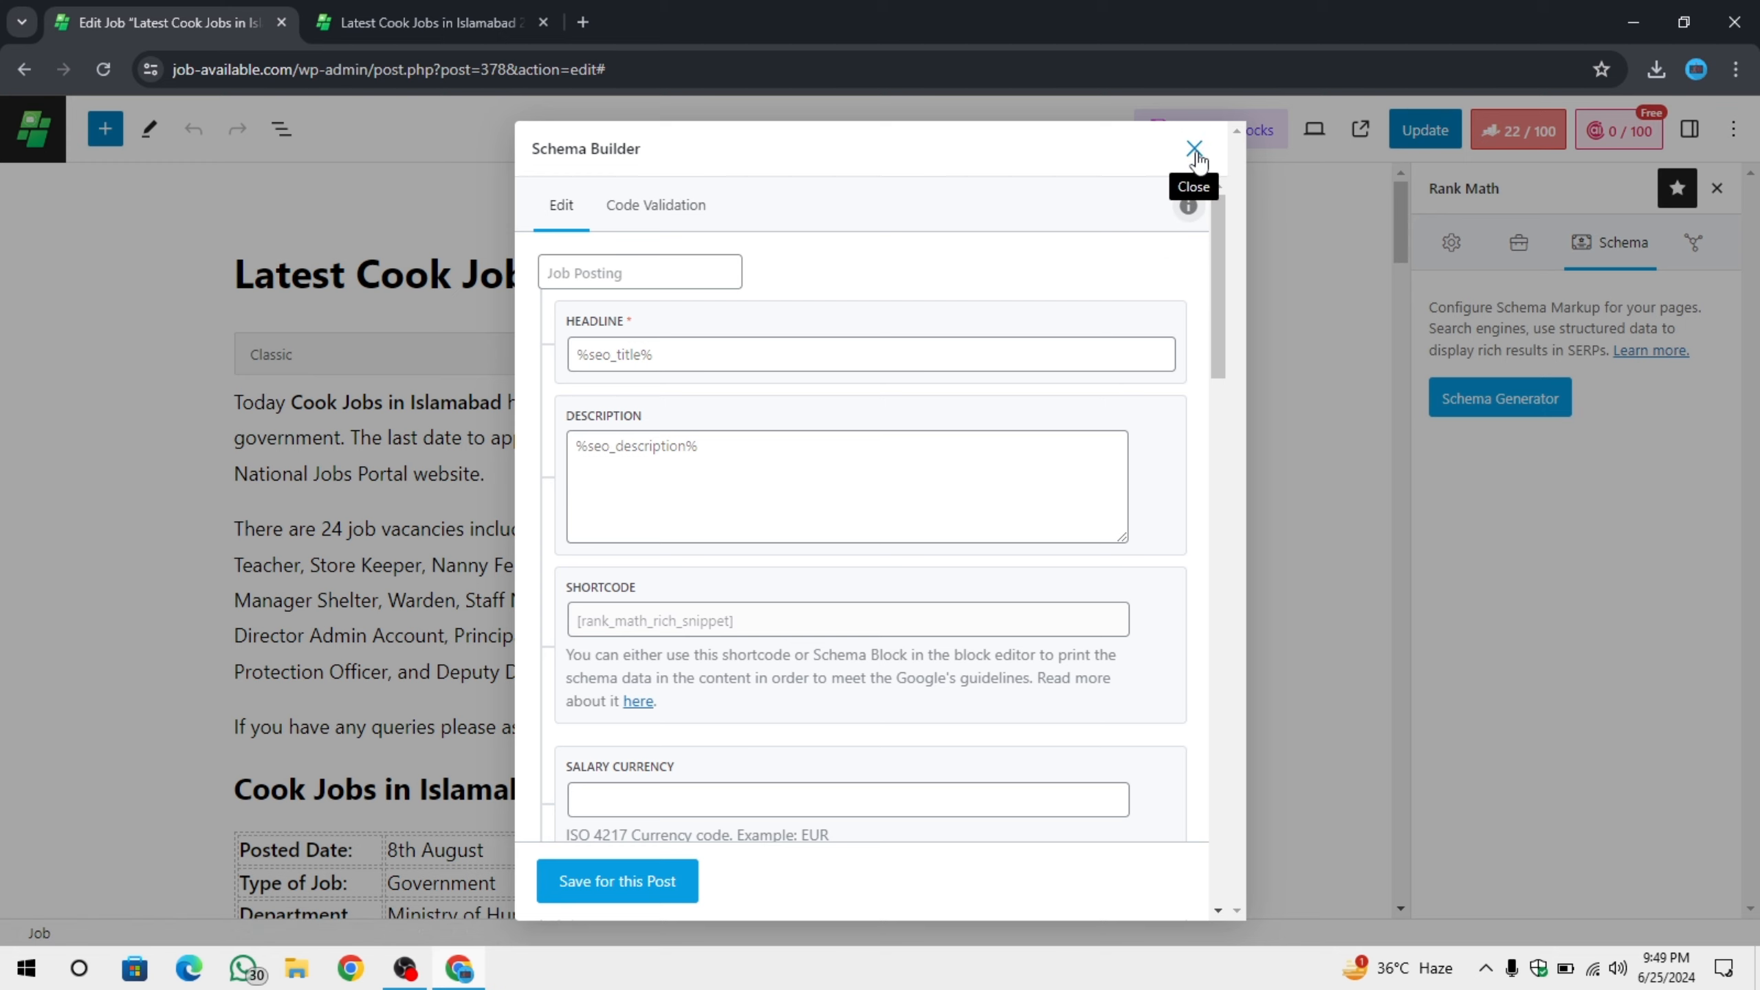
scroll(741, 631, down, 5)
scroll(742, 631, up, 5)
click(686, 882)
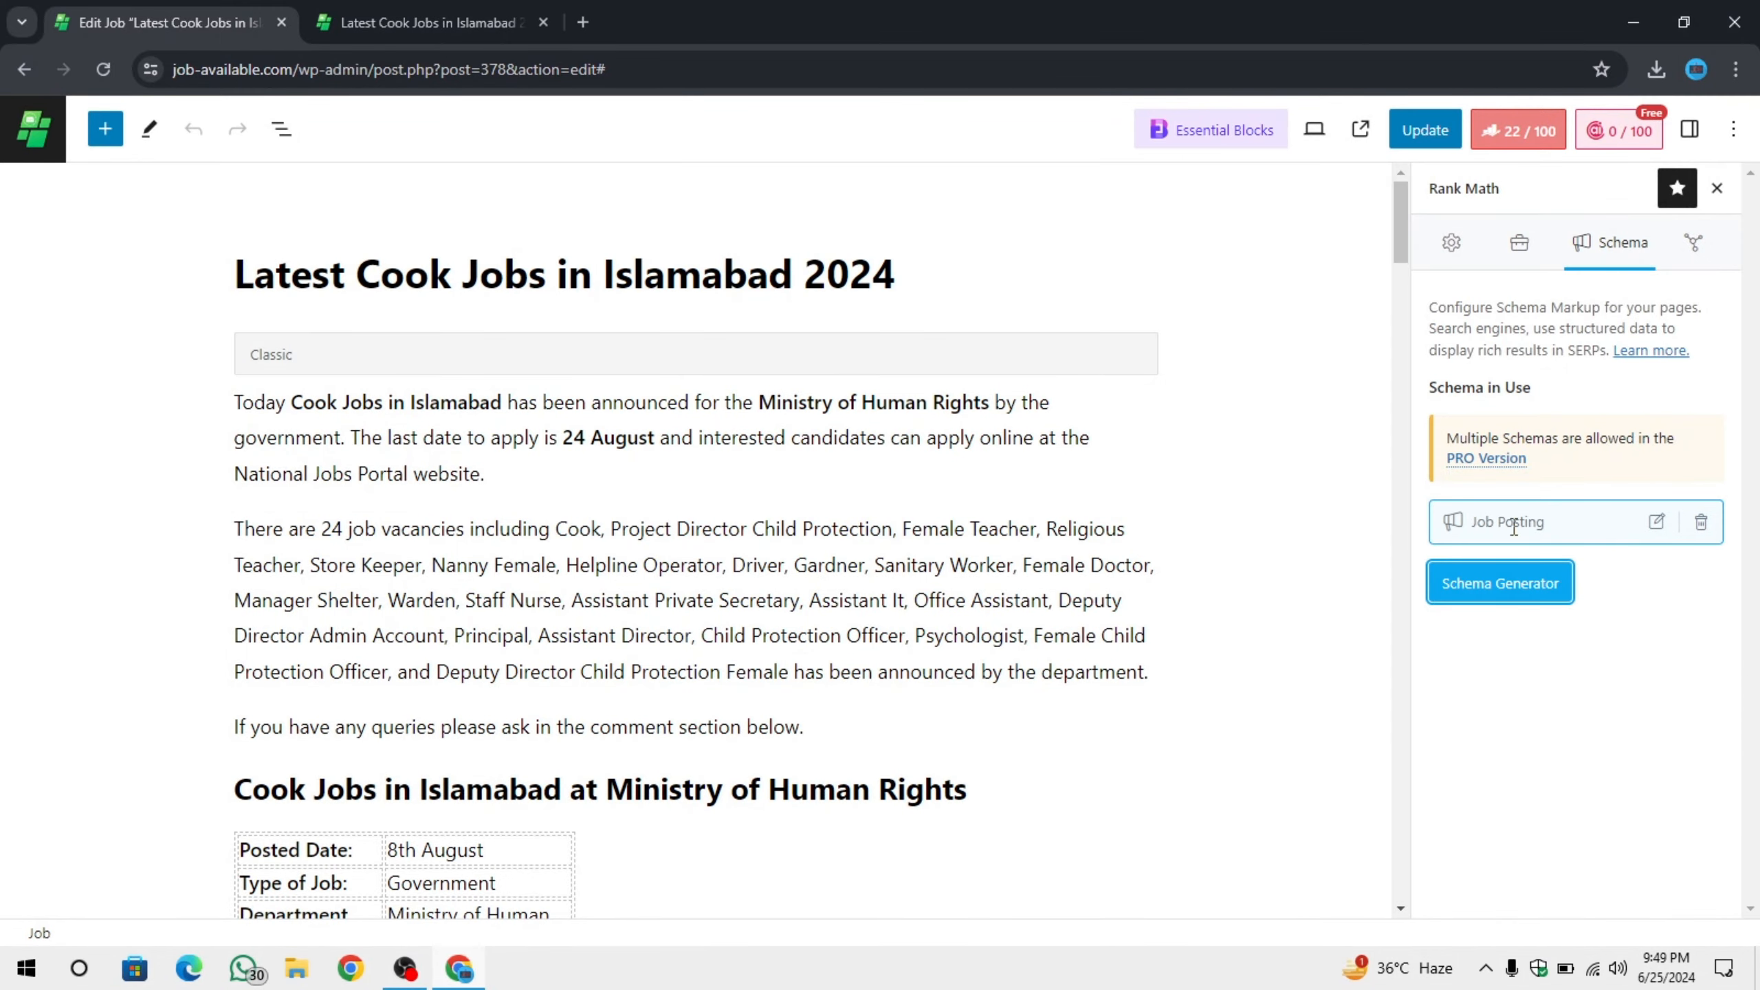
Reopen the saved Job Posting schema to review its fields, then close it without changes.
click(1454, 524)
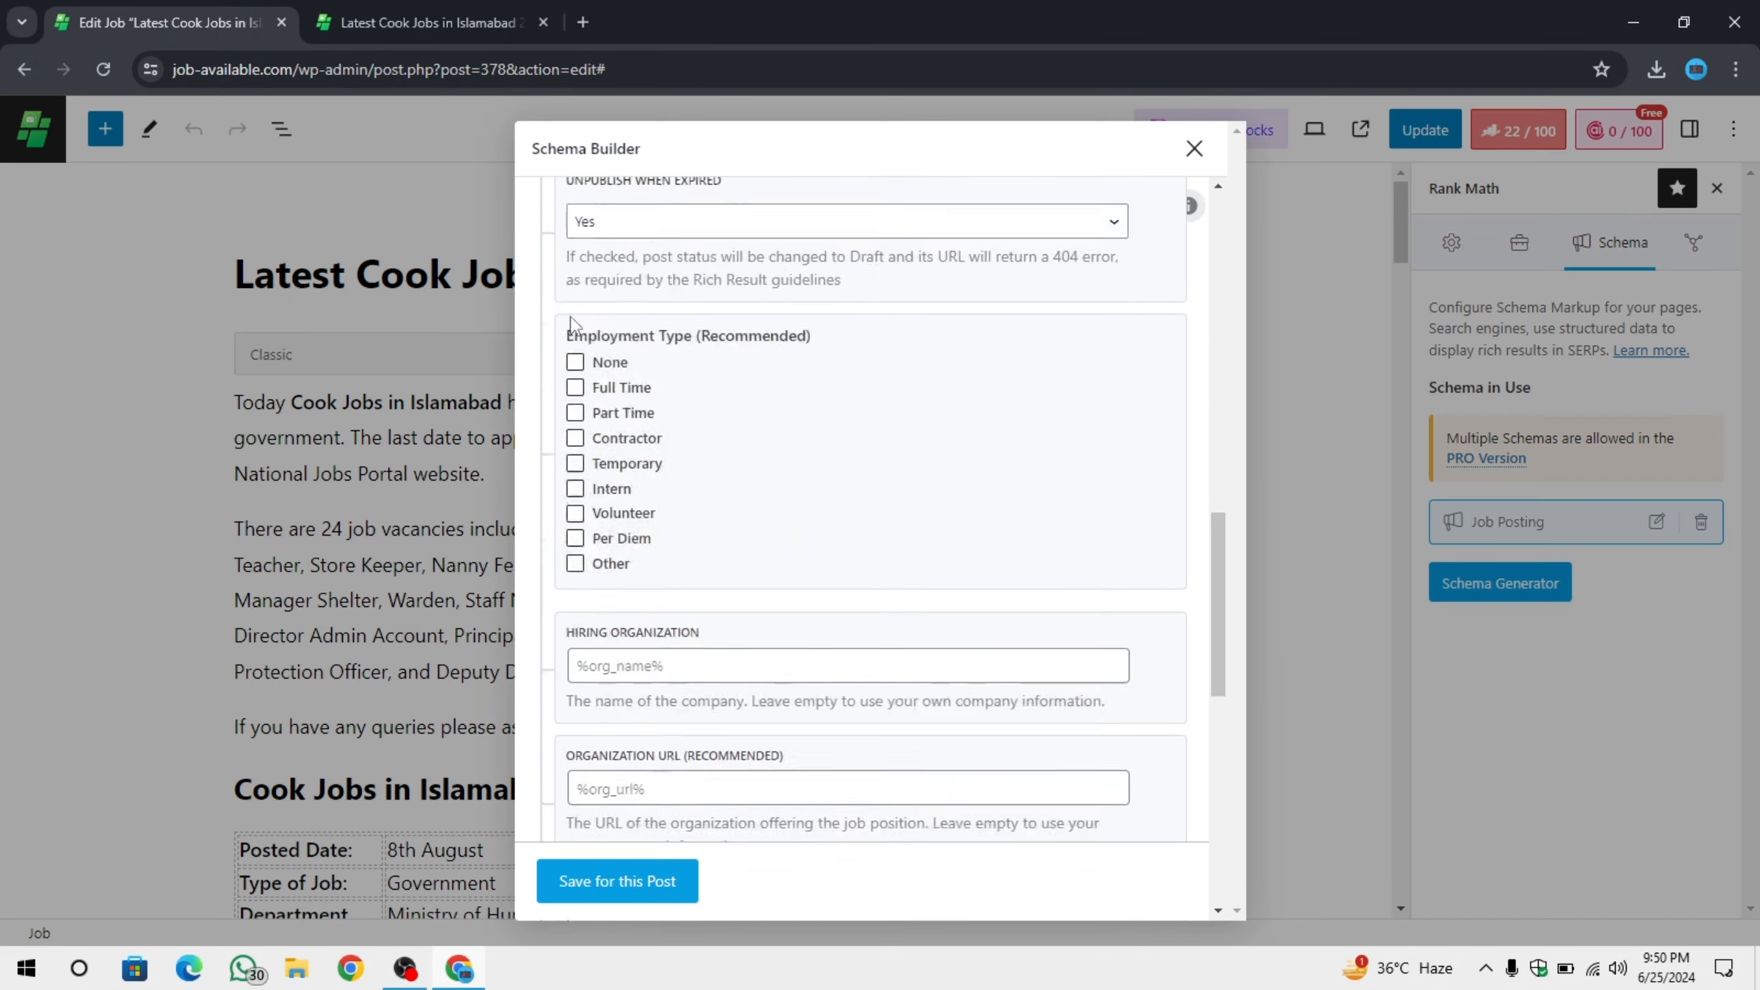
scroll(1041, 201, up, 10)
click(1193, 154)
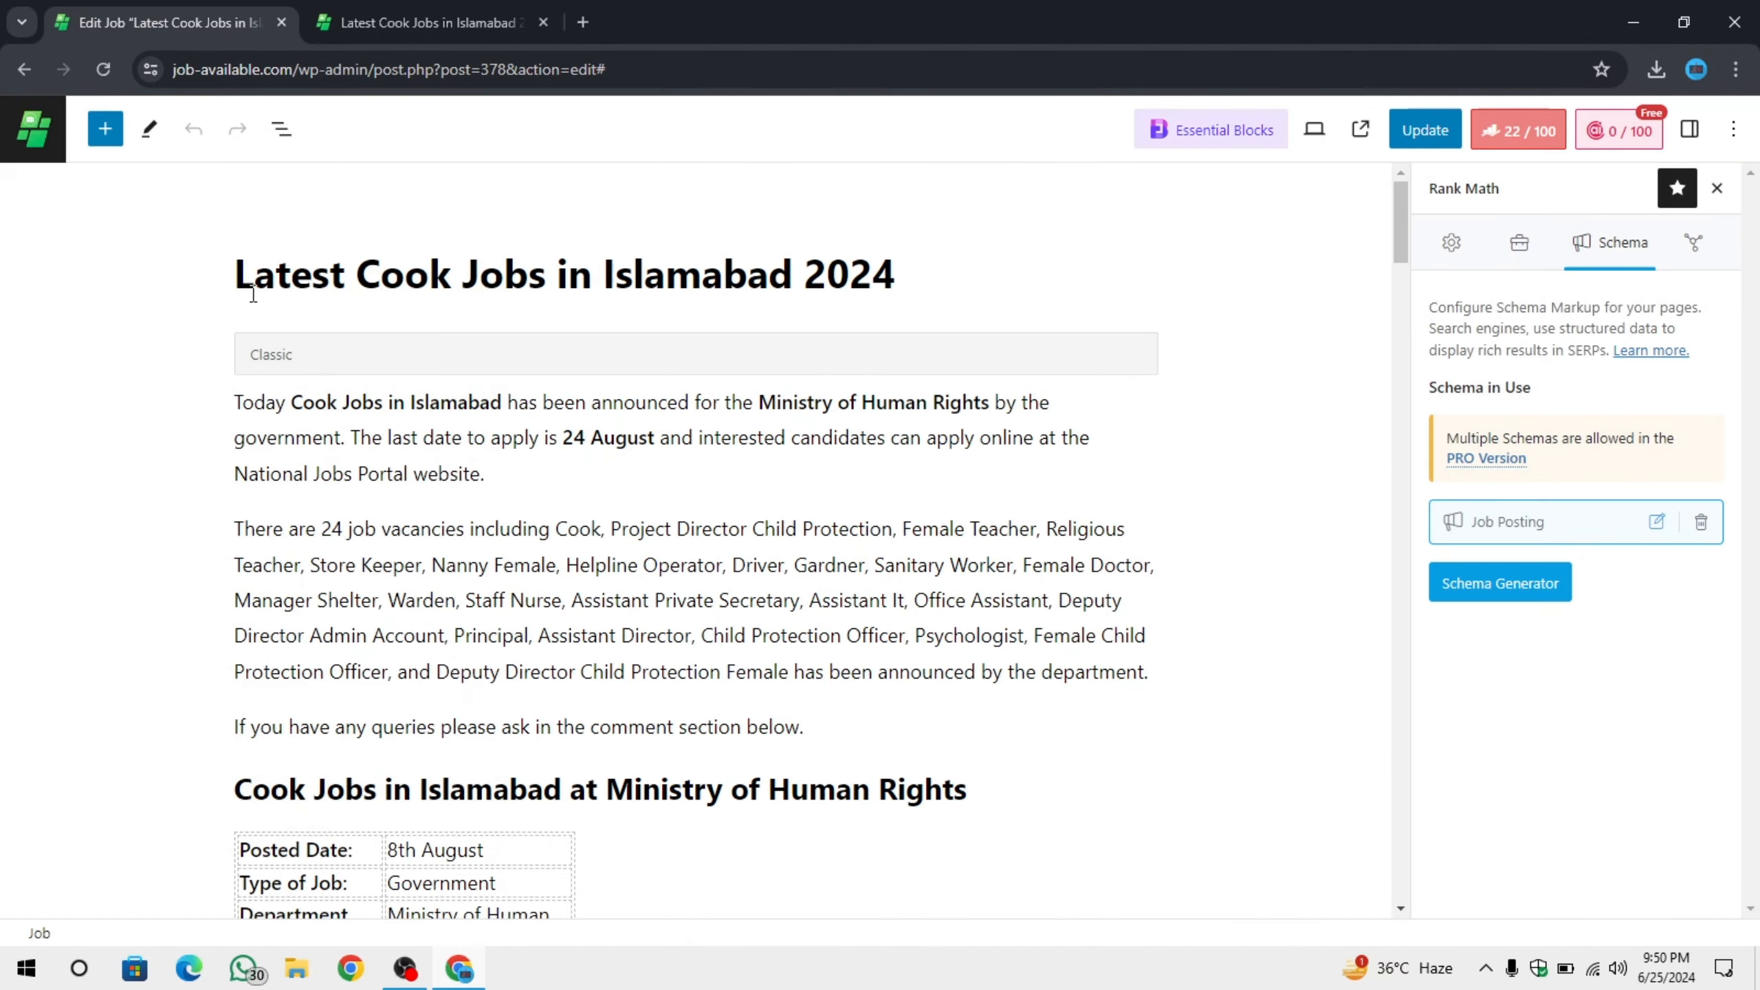
Copy the listing title "Latest Cook Jobs in Islamabad 2024" into the Job Posting schema's headline.
triple_click(422, 275)
key(ctrl+c)
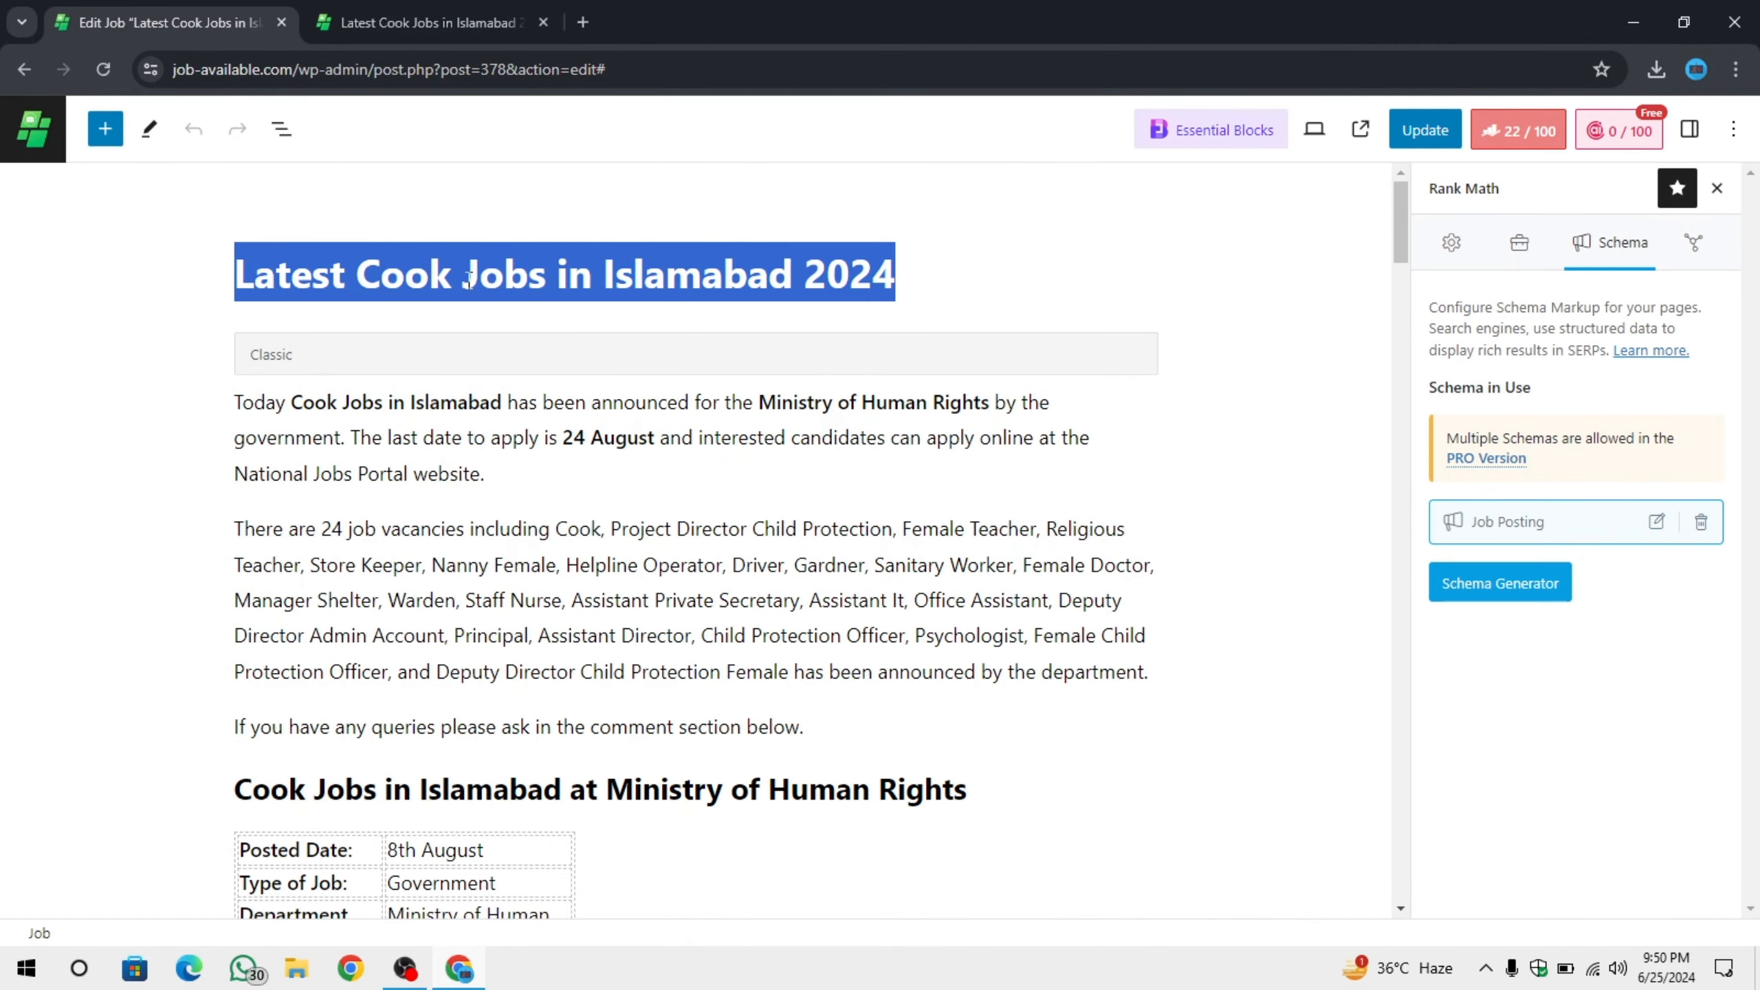
click(1657, 522)
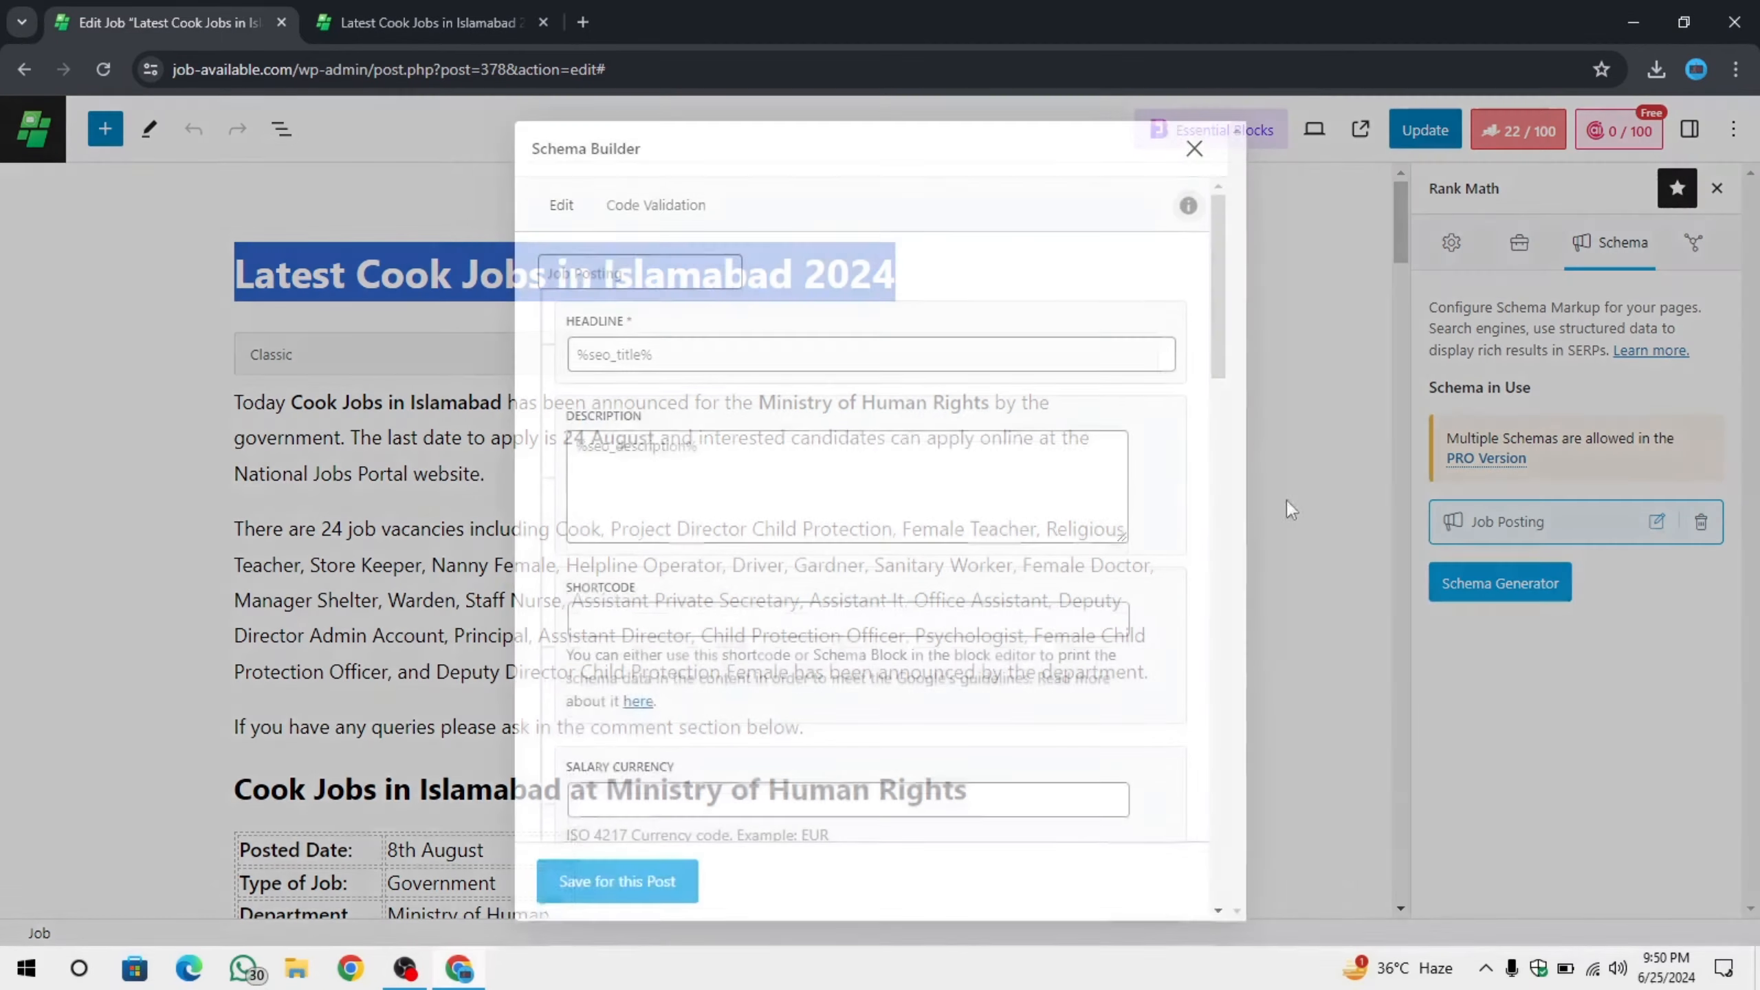
click(693, 355)
key(ctrl+v)
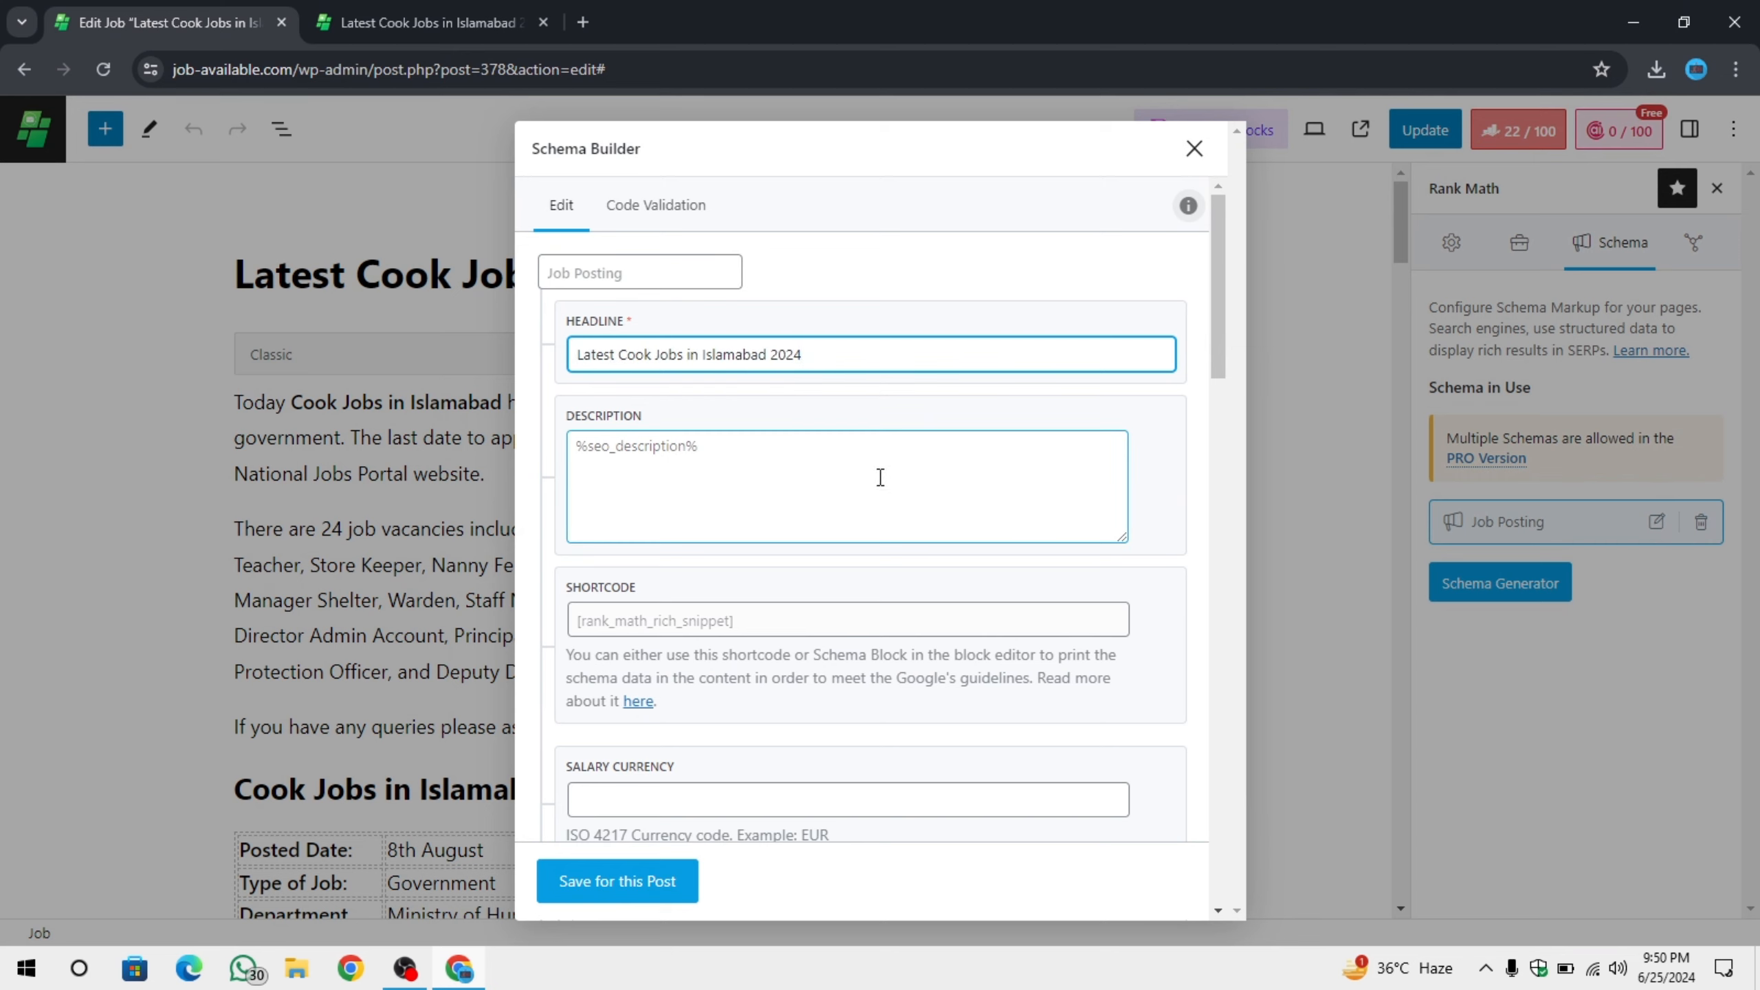
Replace "Latest Cook Jobs" in the schema headline so it reads "Latest Jobs in Islamabad 2024".
drag(822, 355, 535, 361)
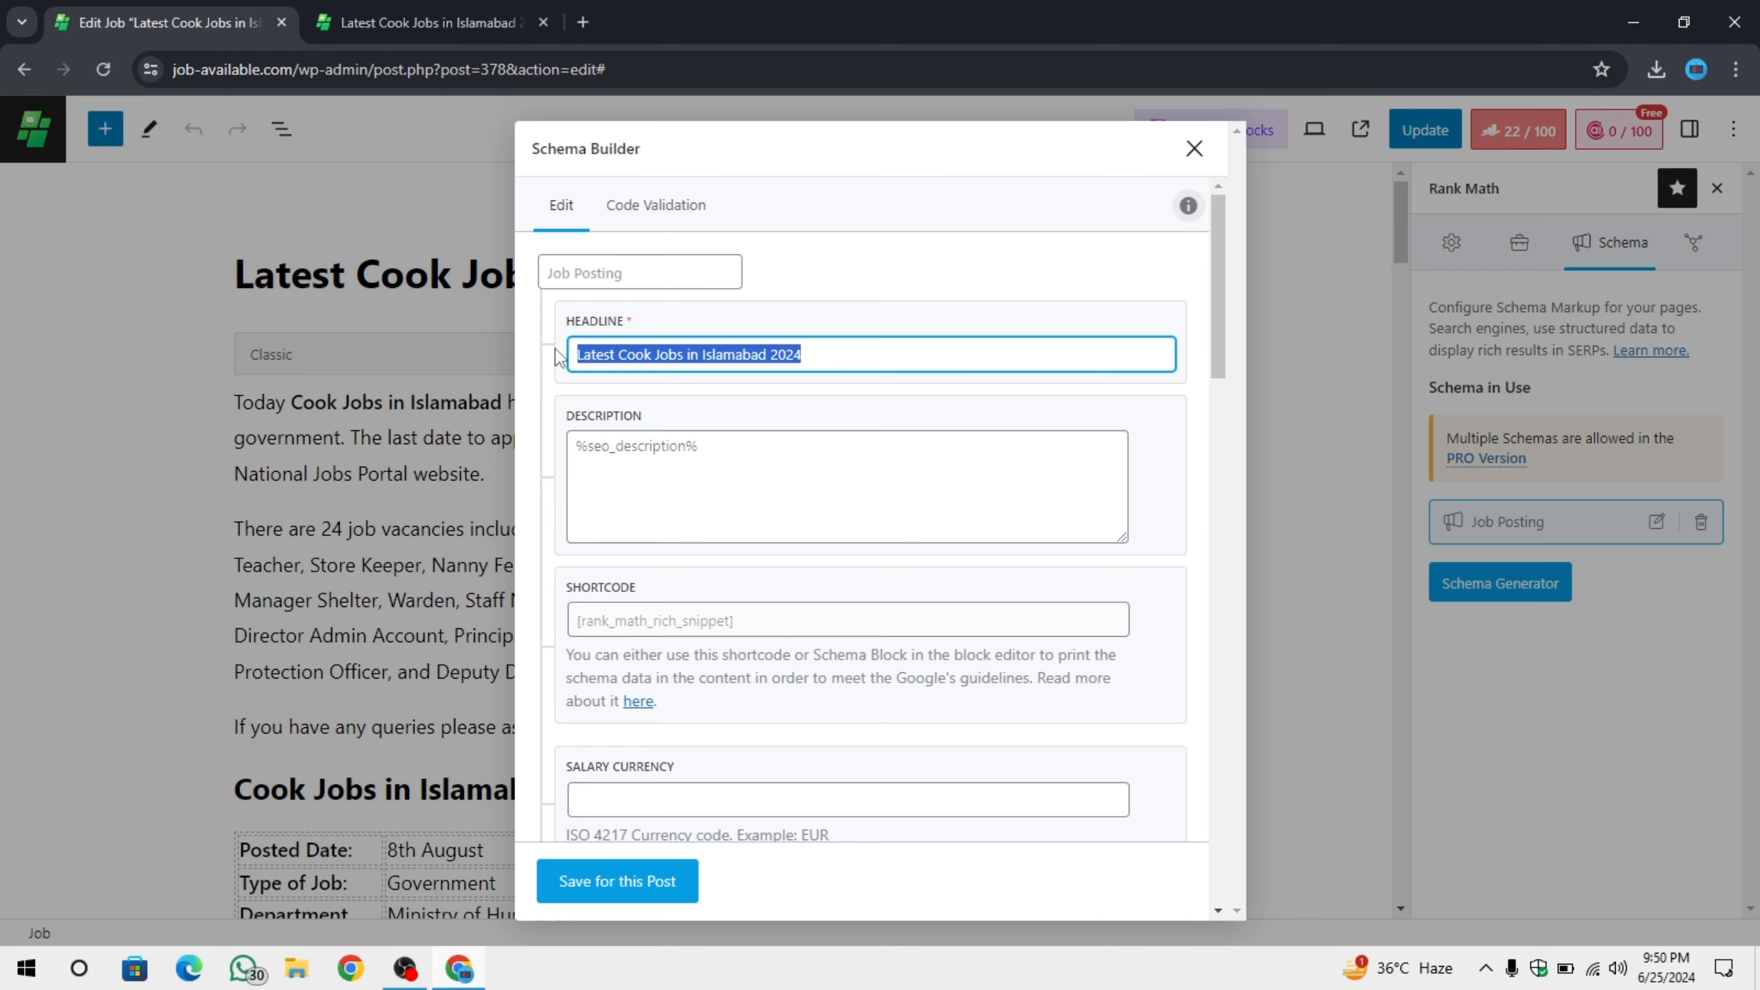
click(721, 350)
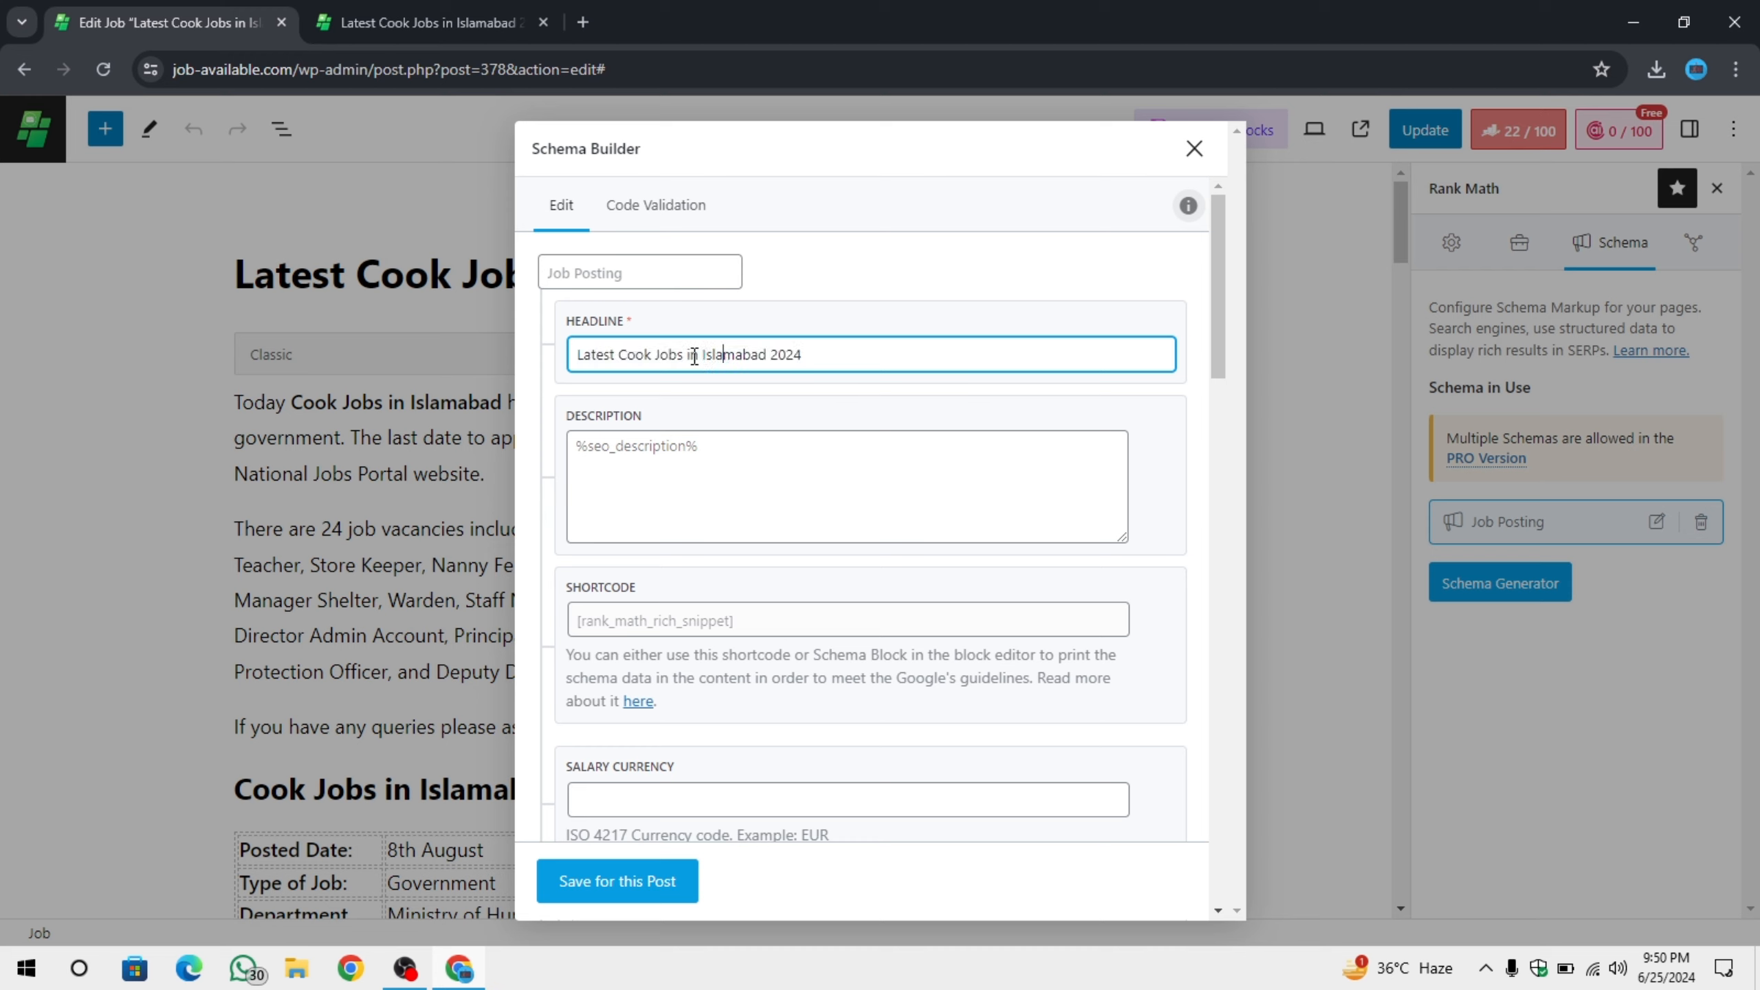
drag(684, 355, 533, 363)
click(605, 351)
drag(683, 353, 503, 353)
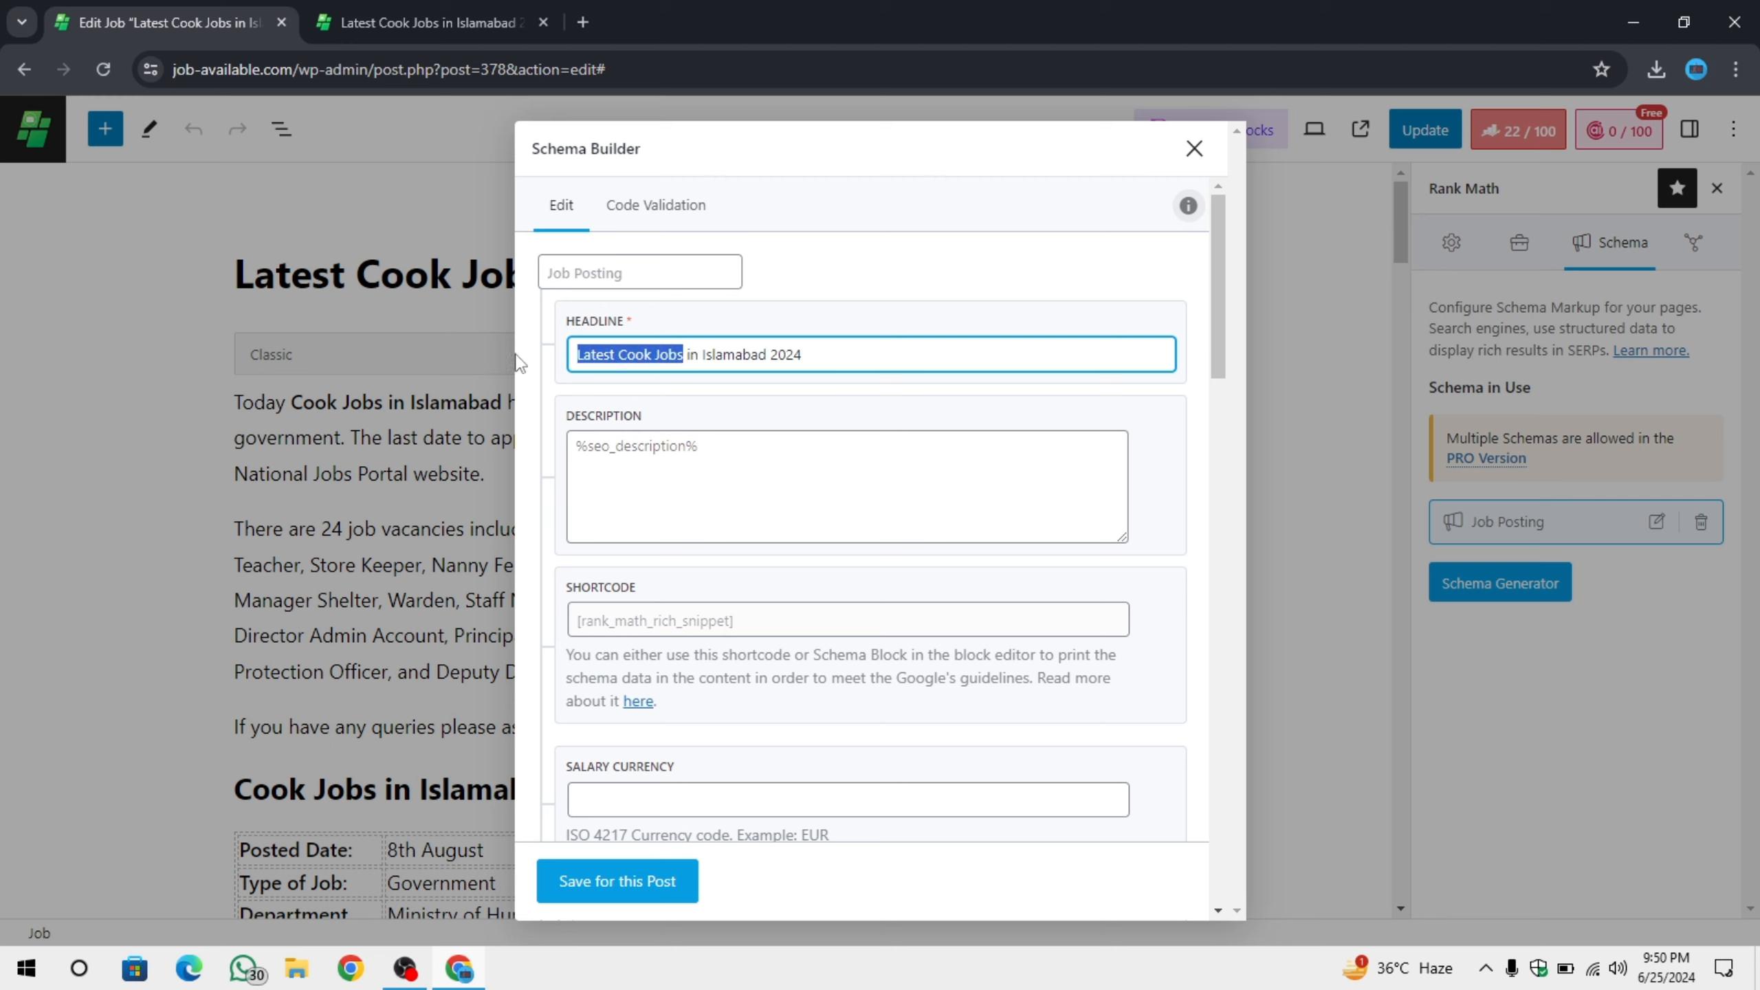
text(Latest Jobs)
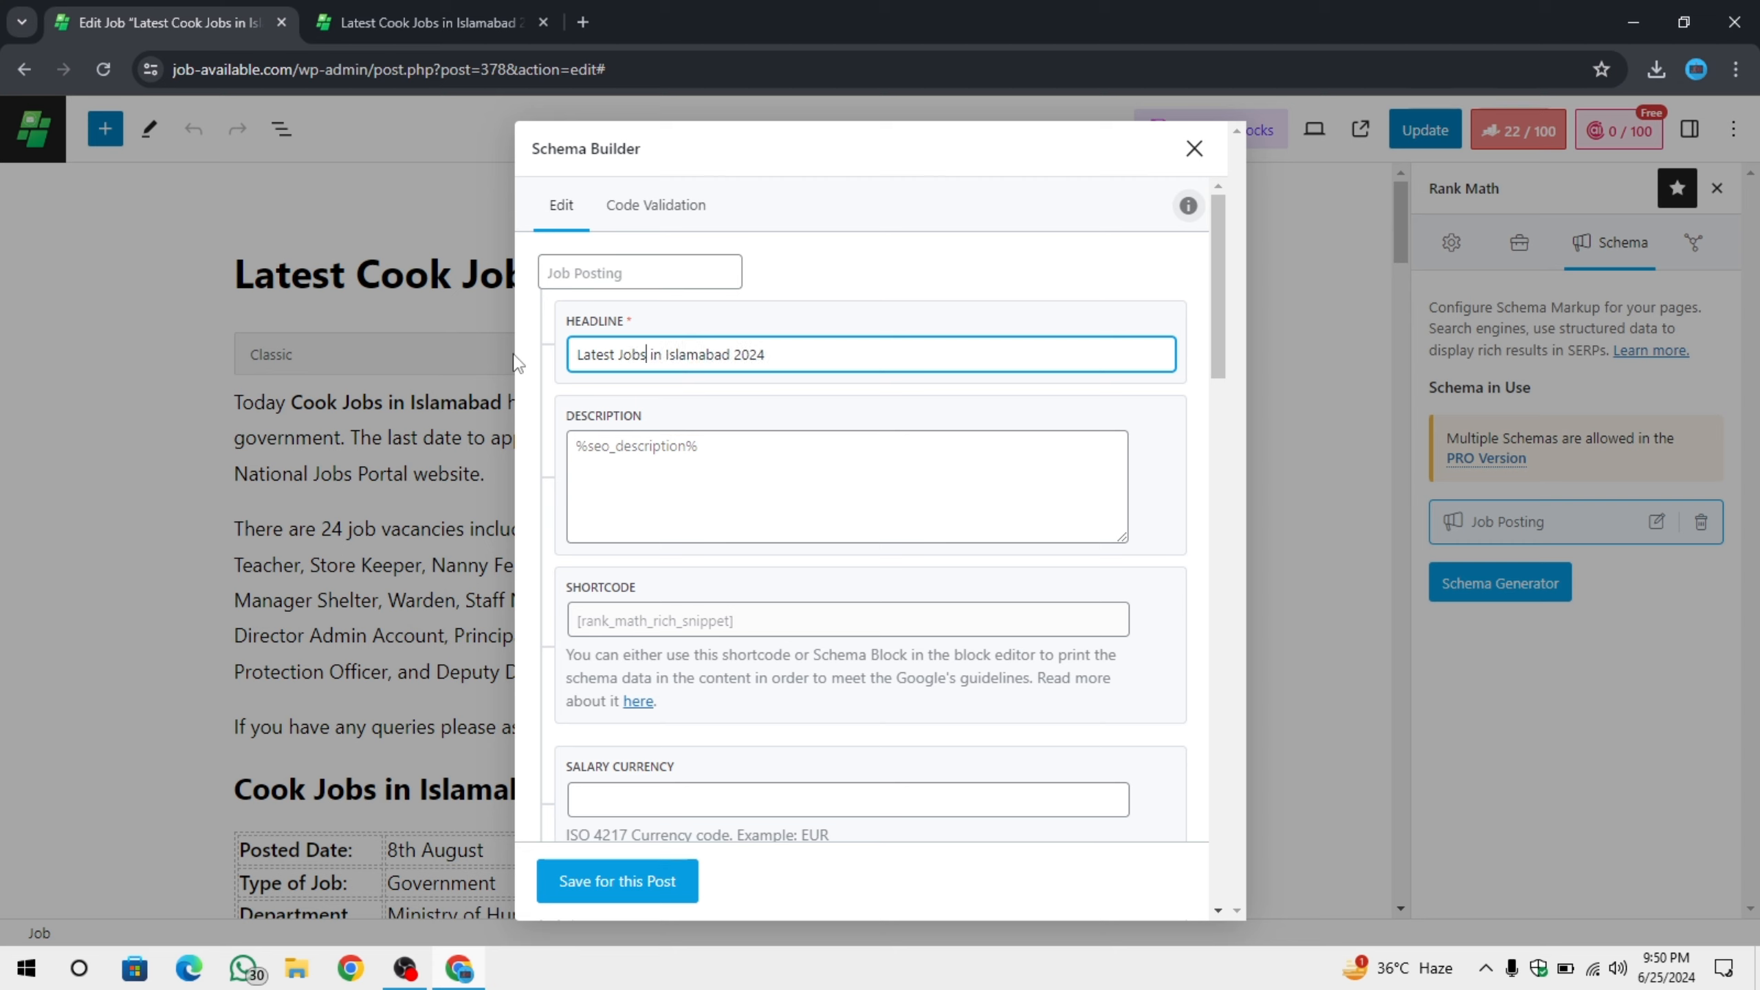
Save the Job Posting schema with its edited headline for this post.
drag(790, 354, 546, 363)
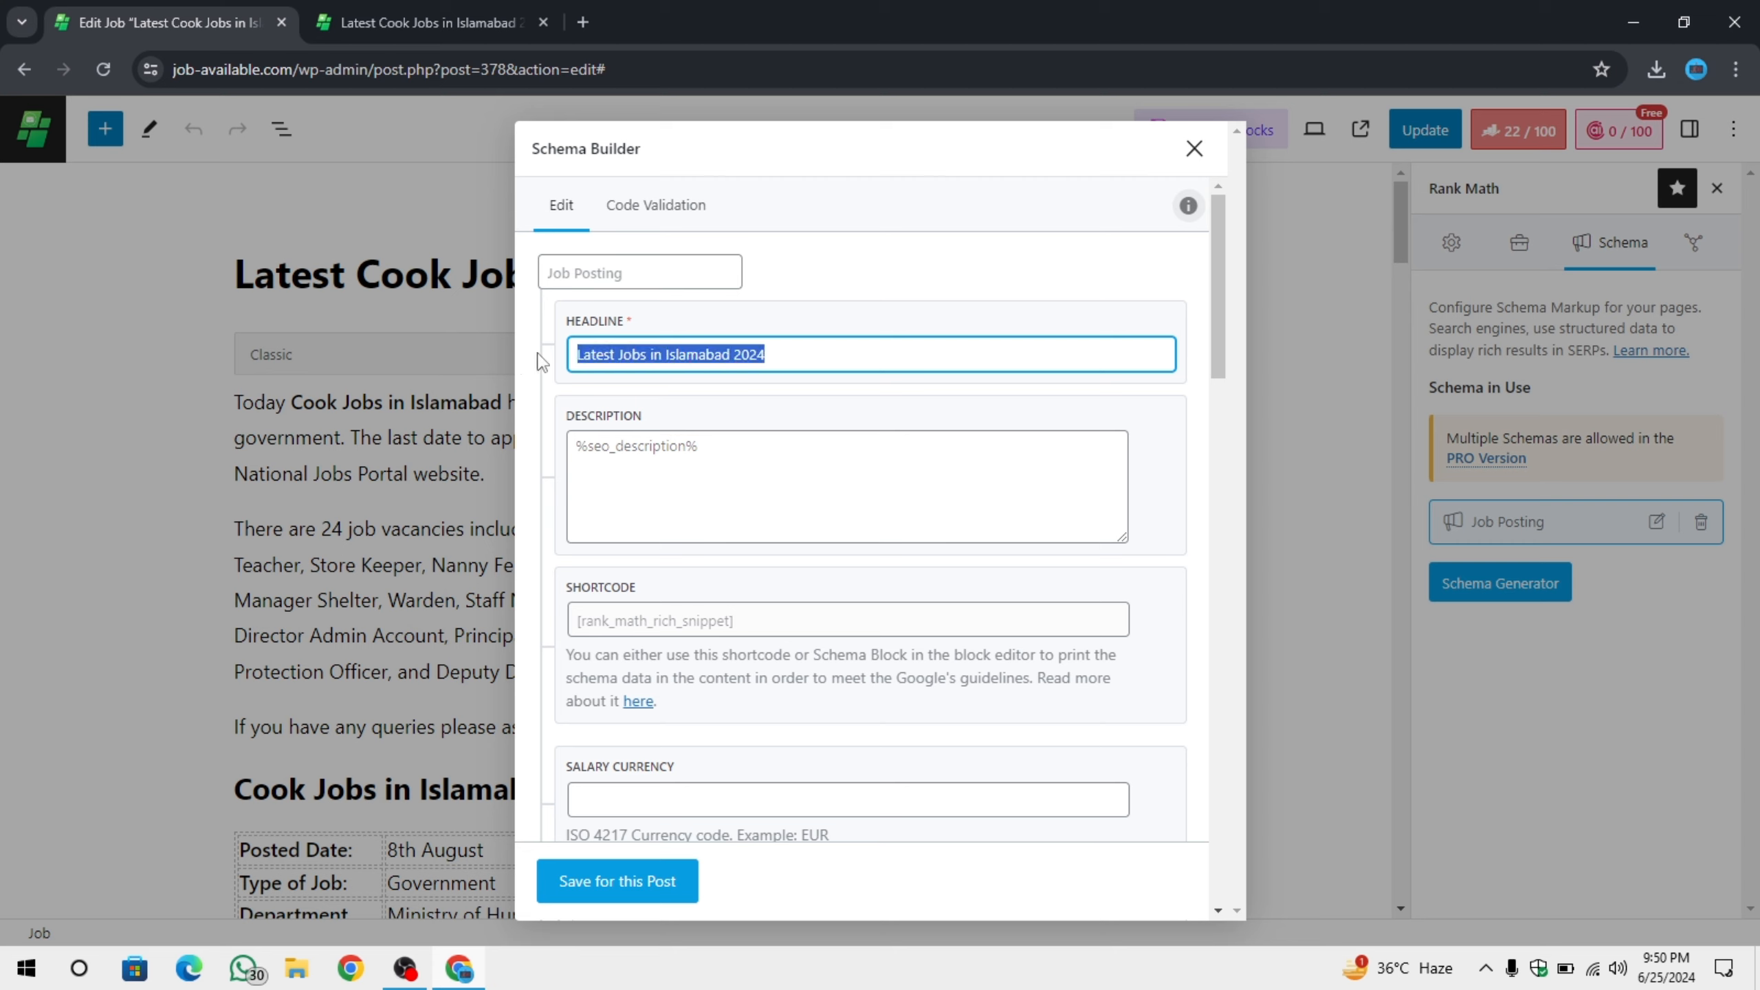
click(558, 375)
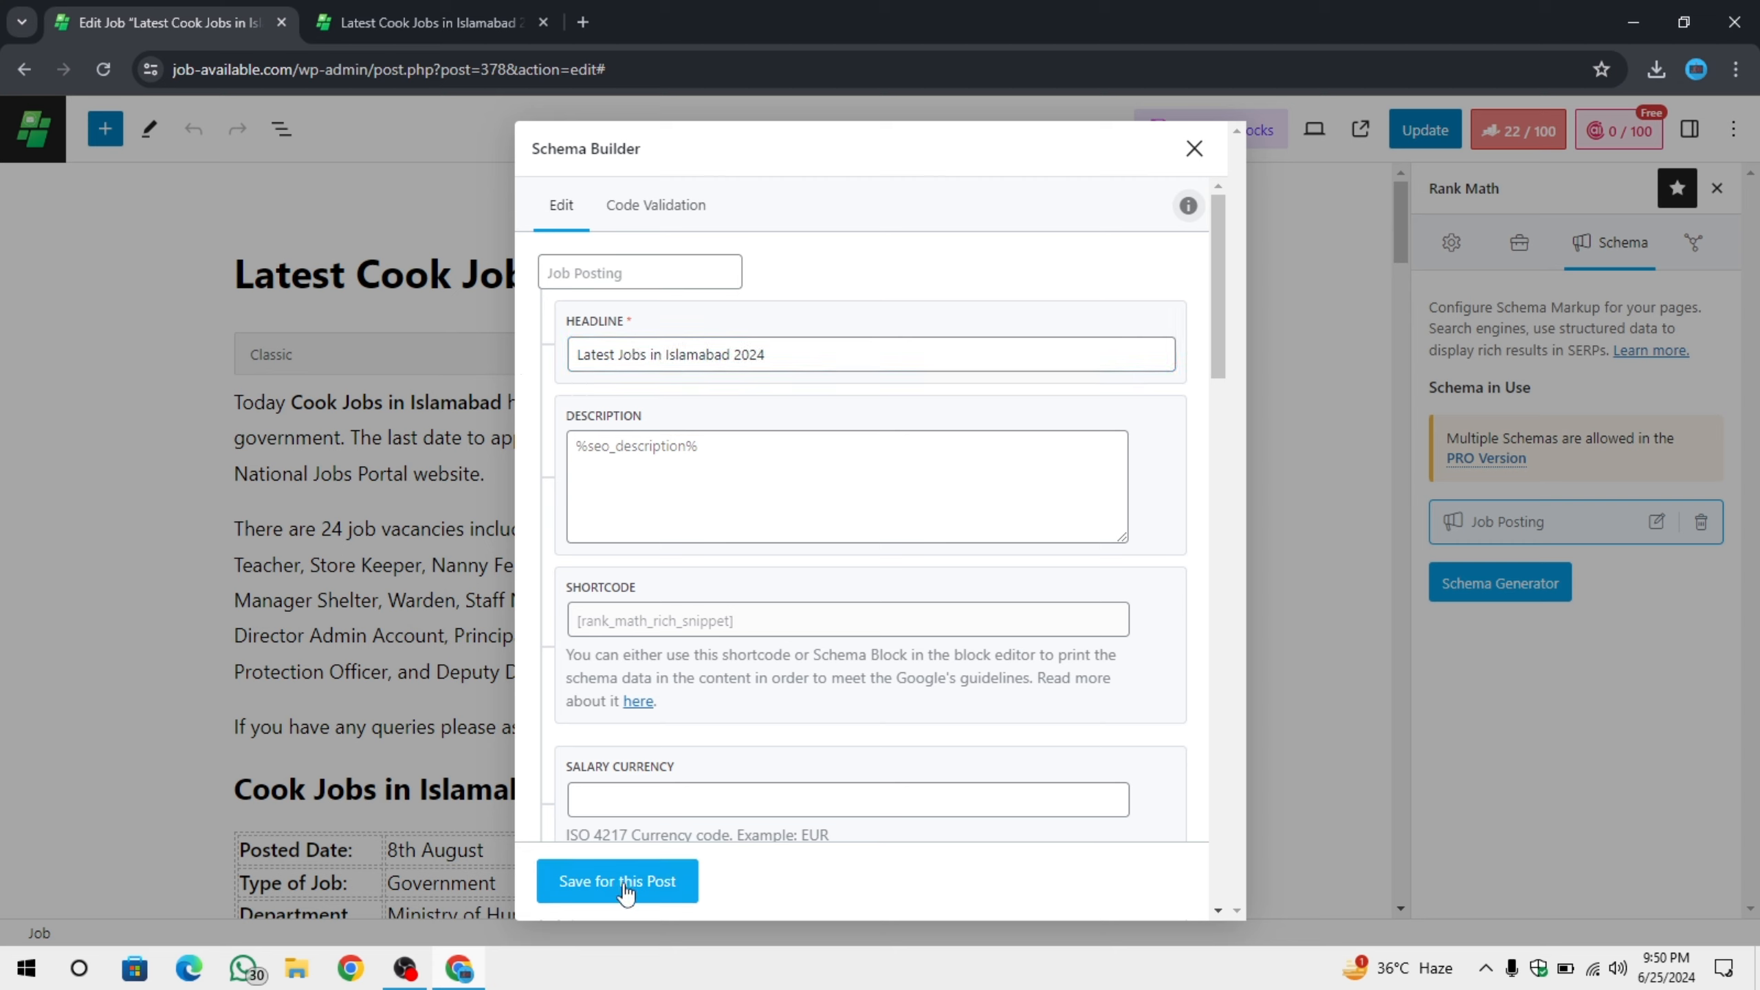
click(600, 879)
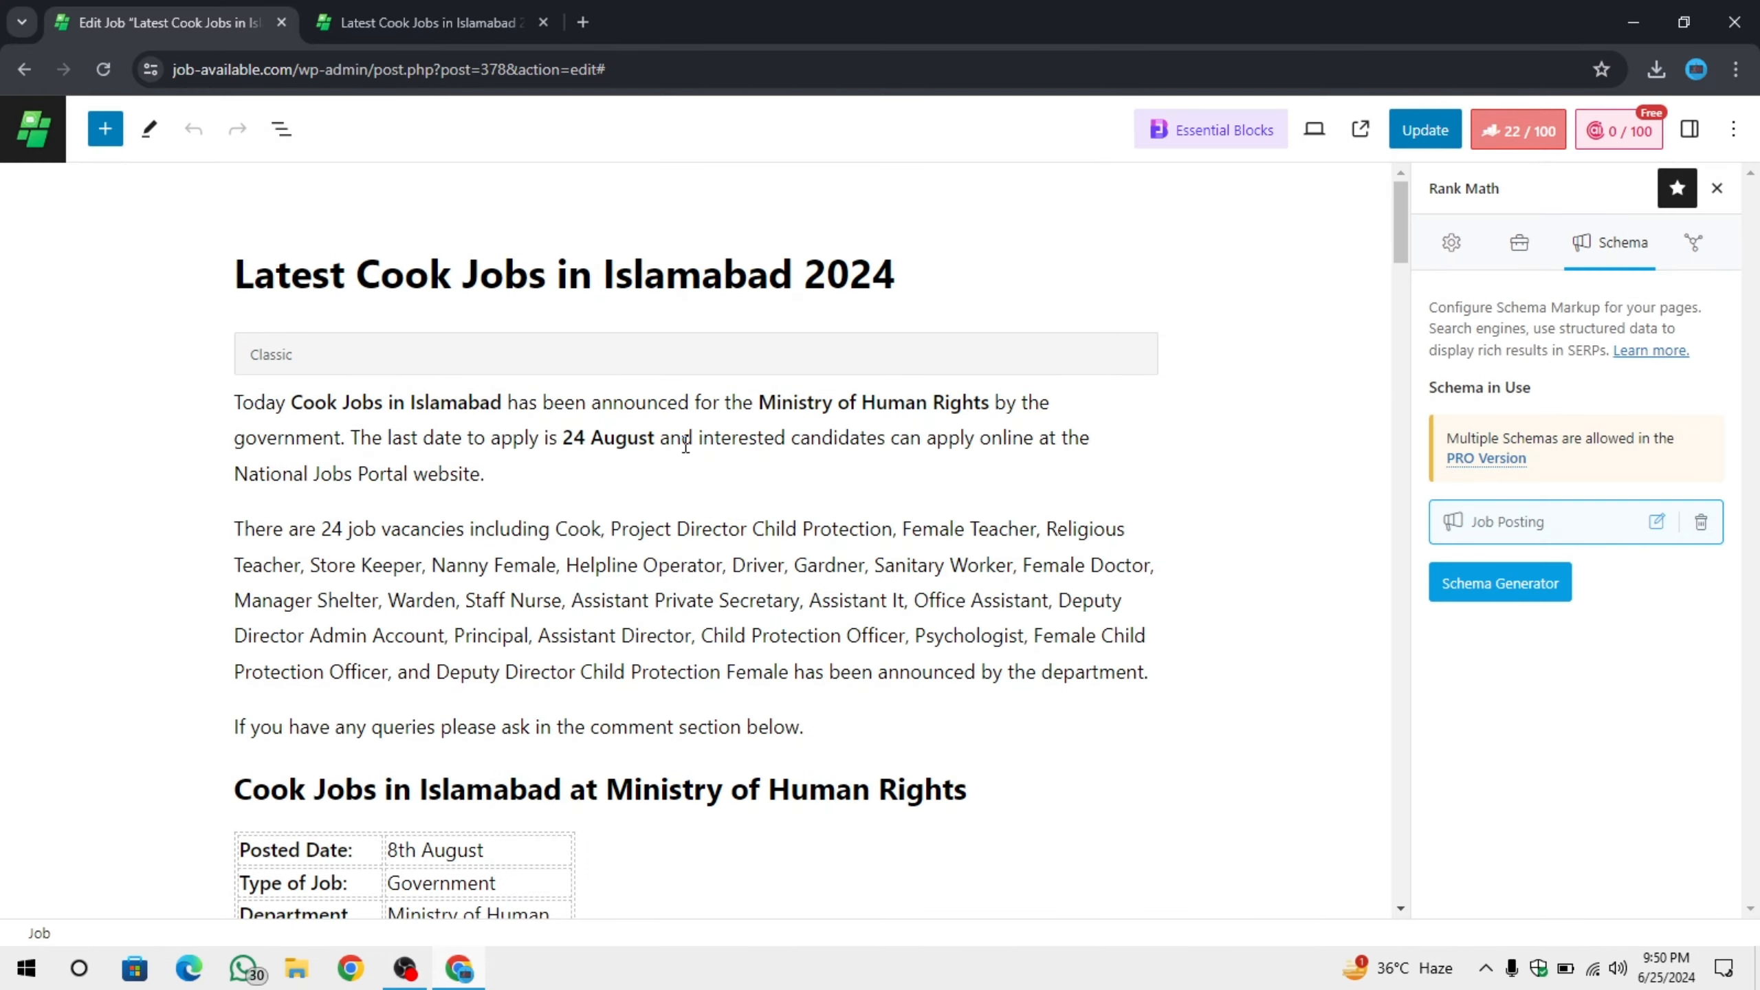
Copy the listing's opening paragraph about Cook Jobs in Islamabad into the Job Posting schema's description.
triple_click(685, 445)
key(ctrl+c)
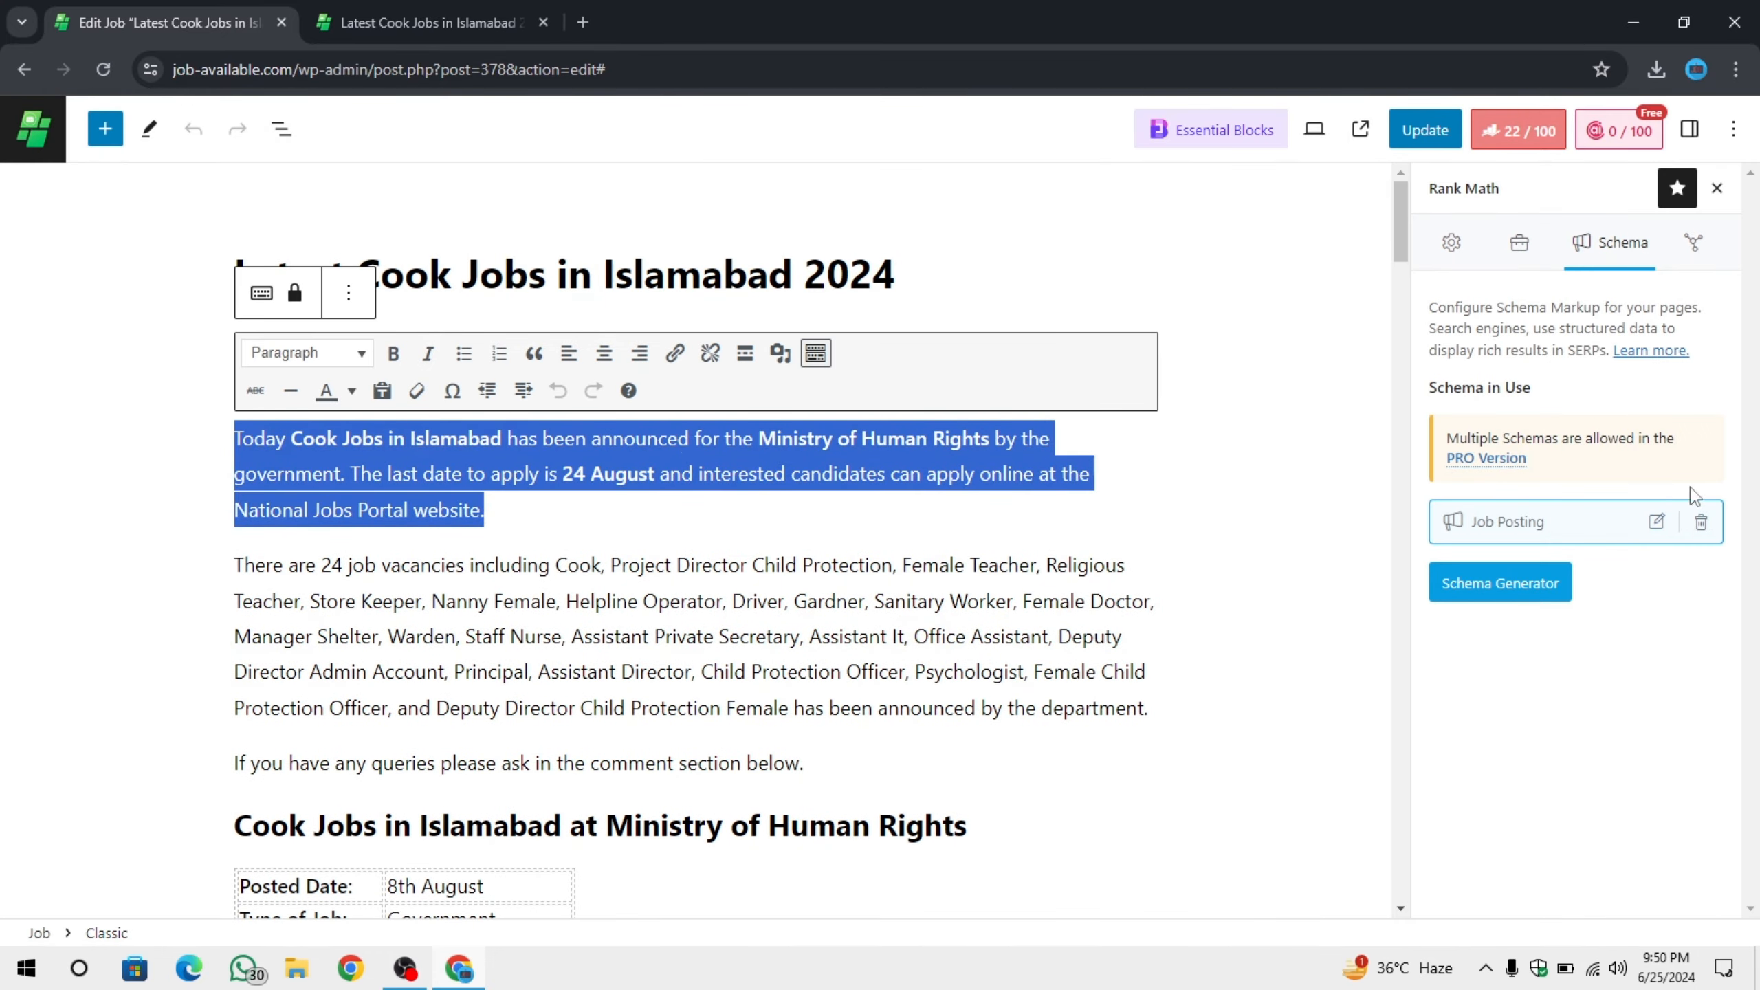
click(1657, 521)
click(754, 464)
key(ctrl+v)
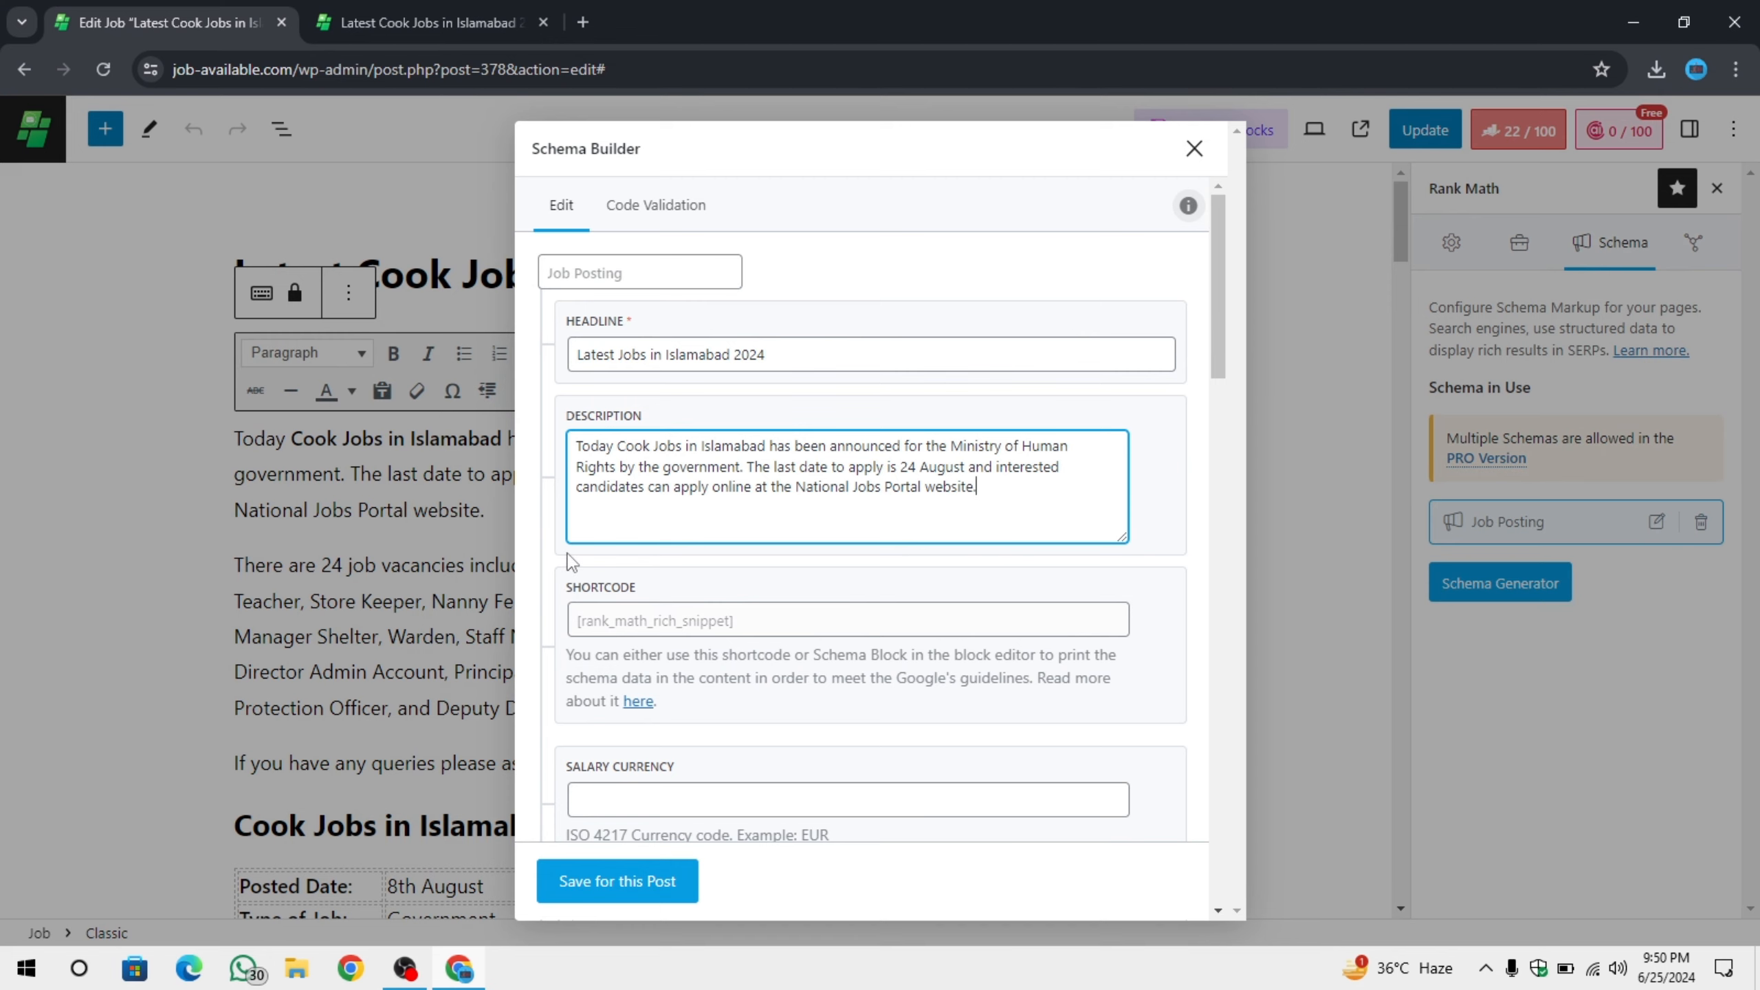
click(540, 562)
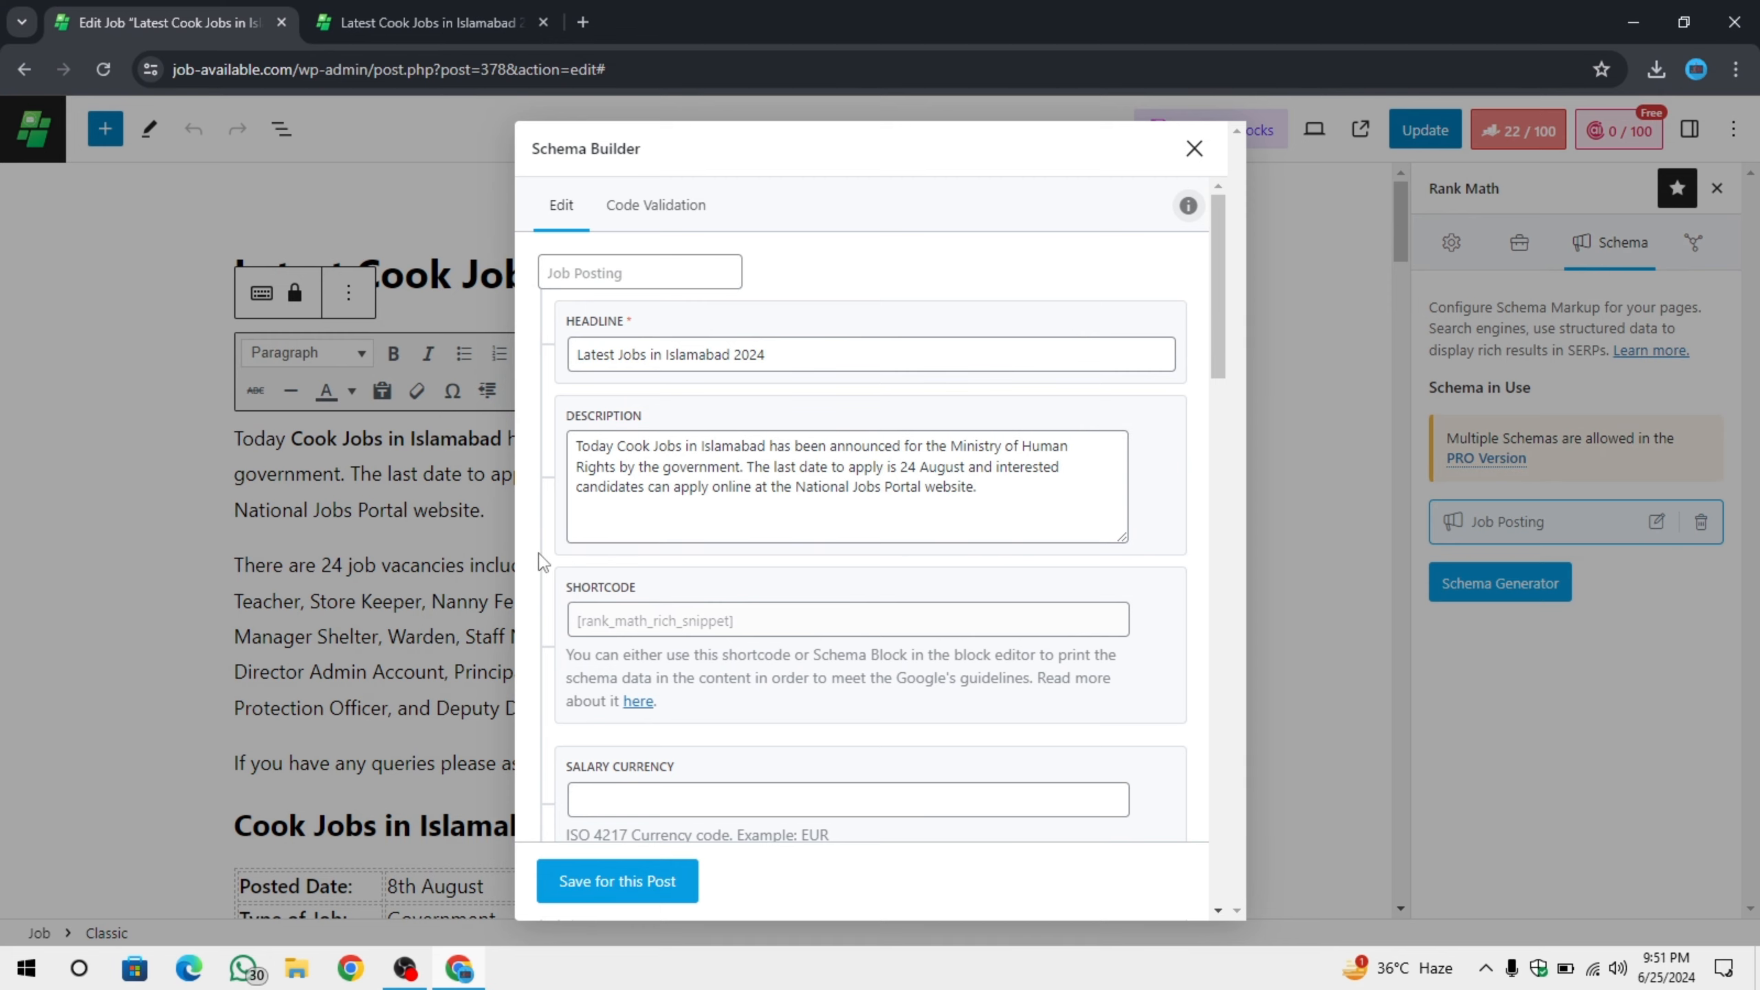
Set the schema's salary currency to PKR.
scroll(540, 562, down, 2)
click(579, 510)
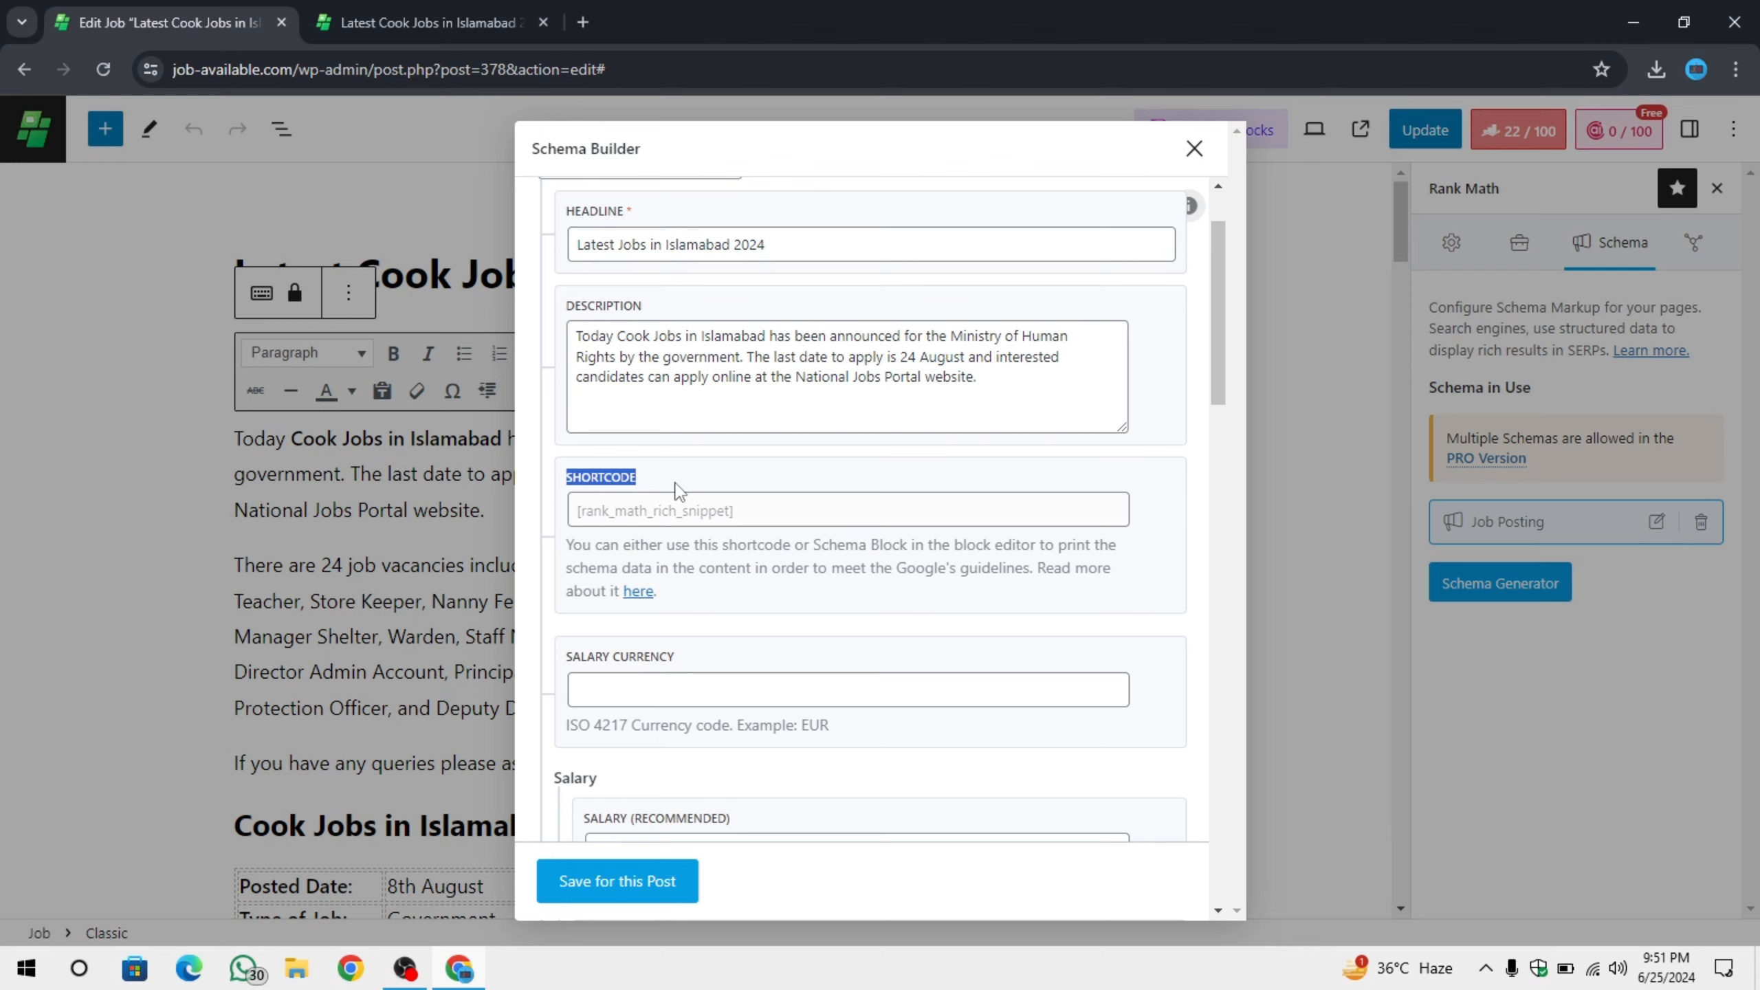
scroll(681, 492, down, 4)
drag(524, 443, 724, 438)
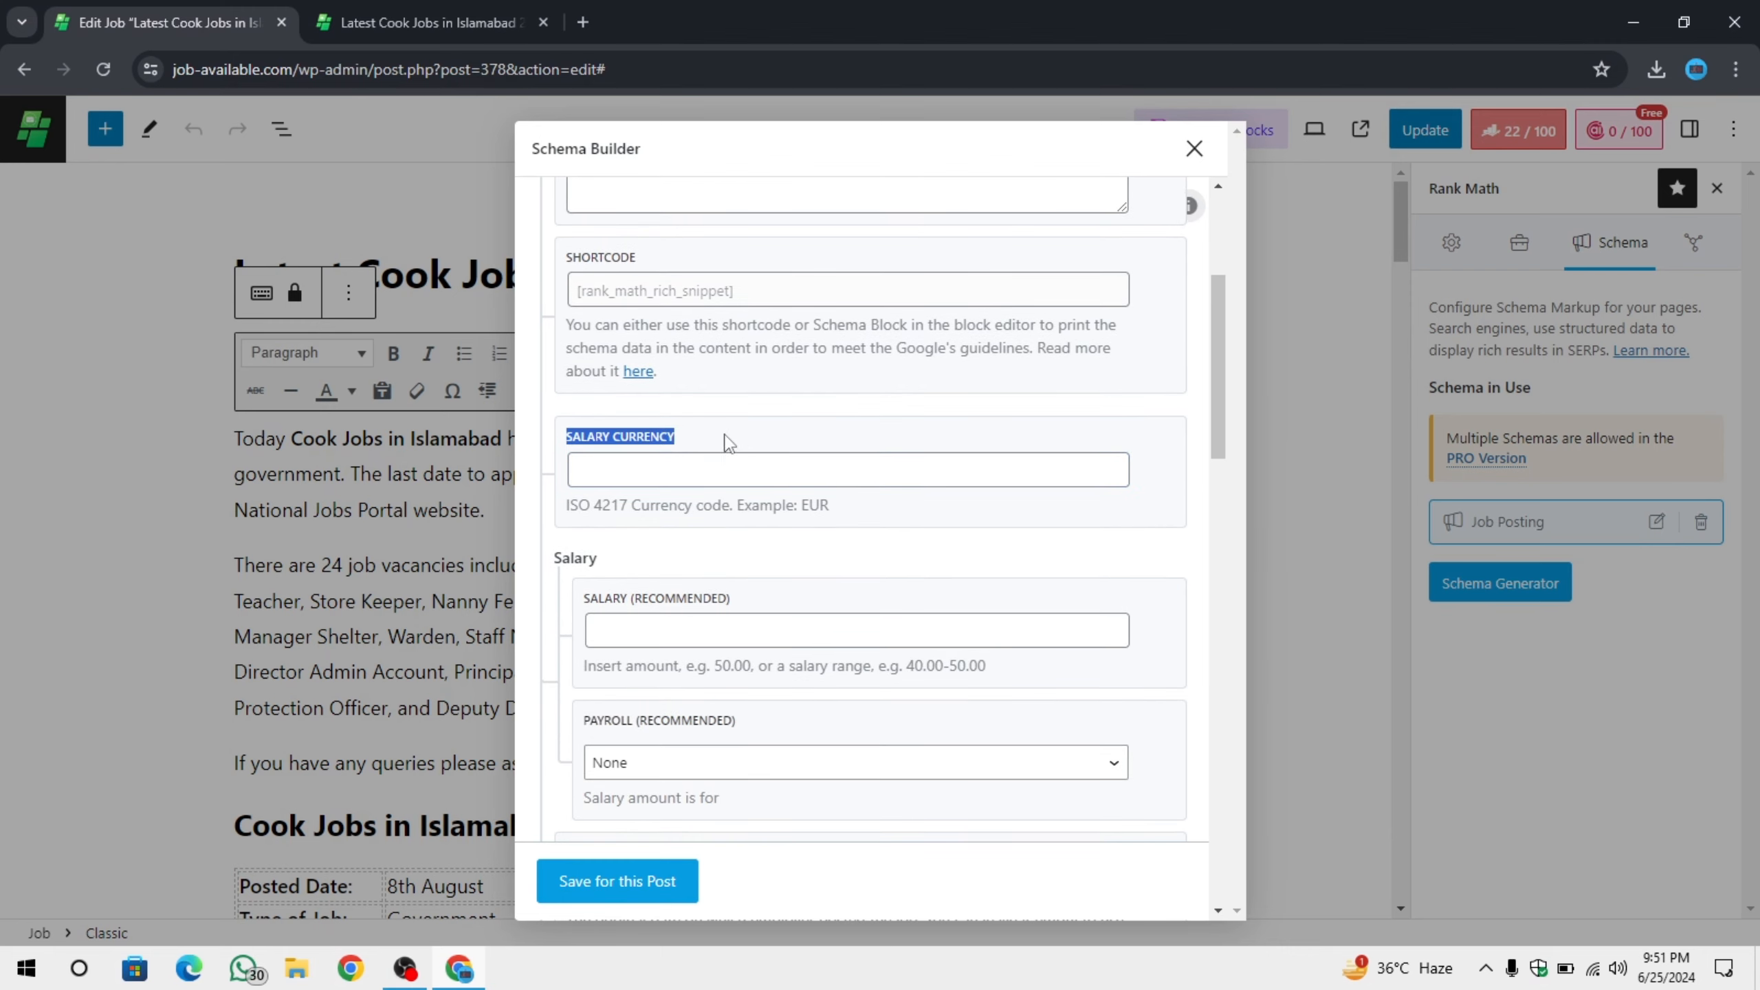
click(852, 478)
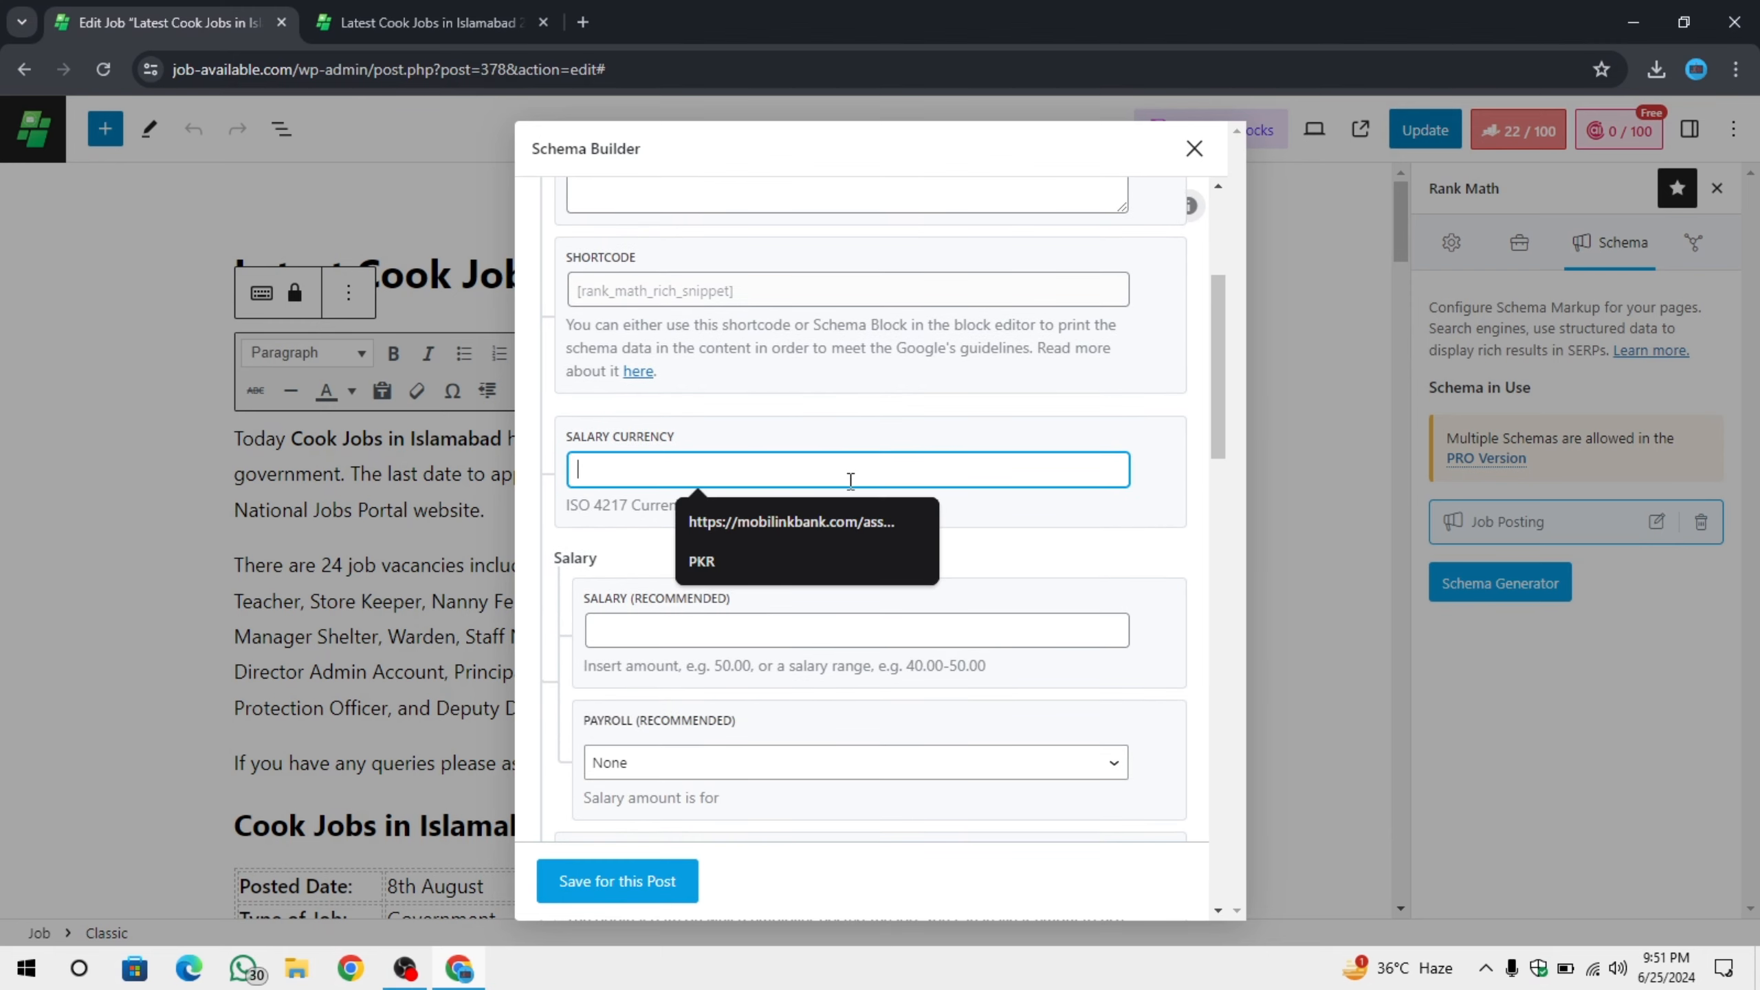
click(851, 482)
text(PKR)
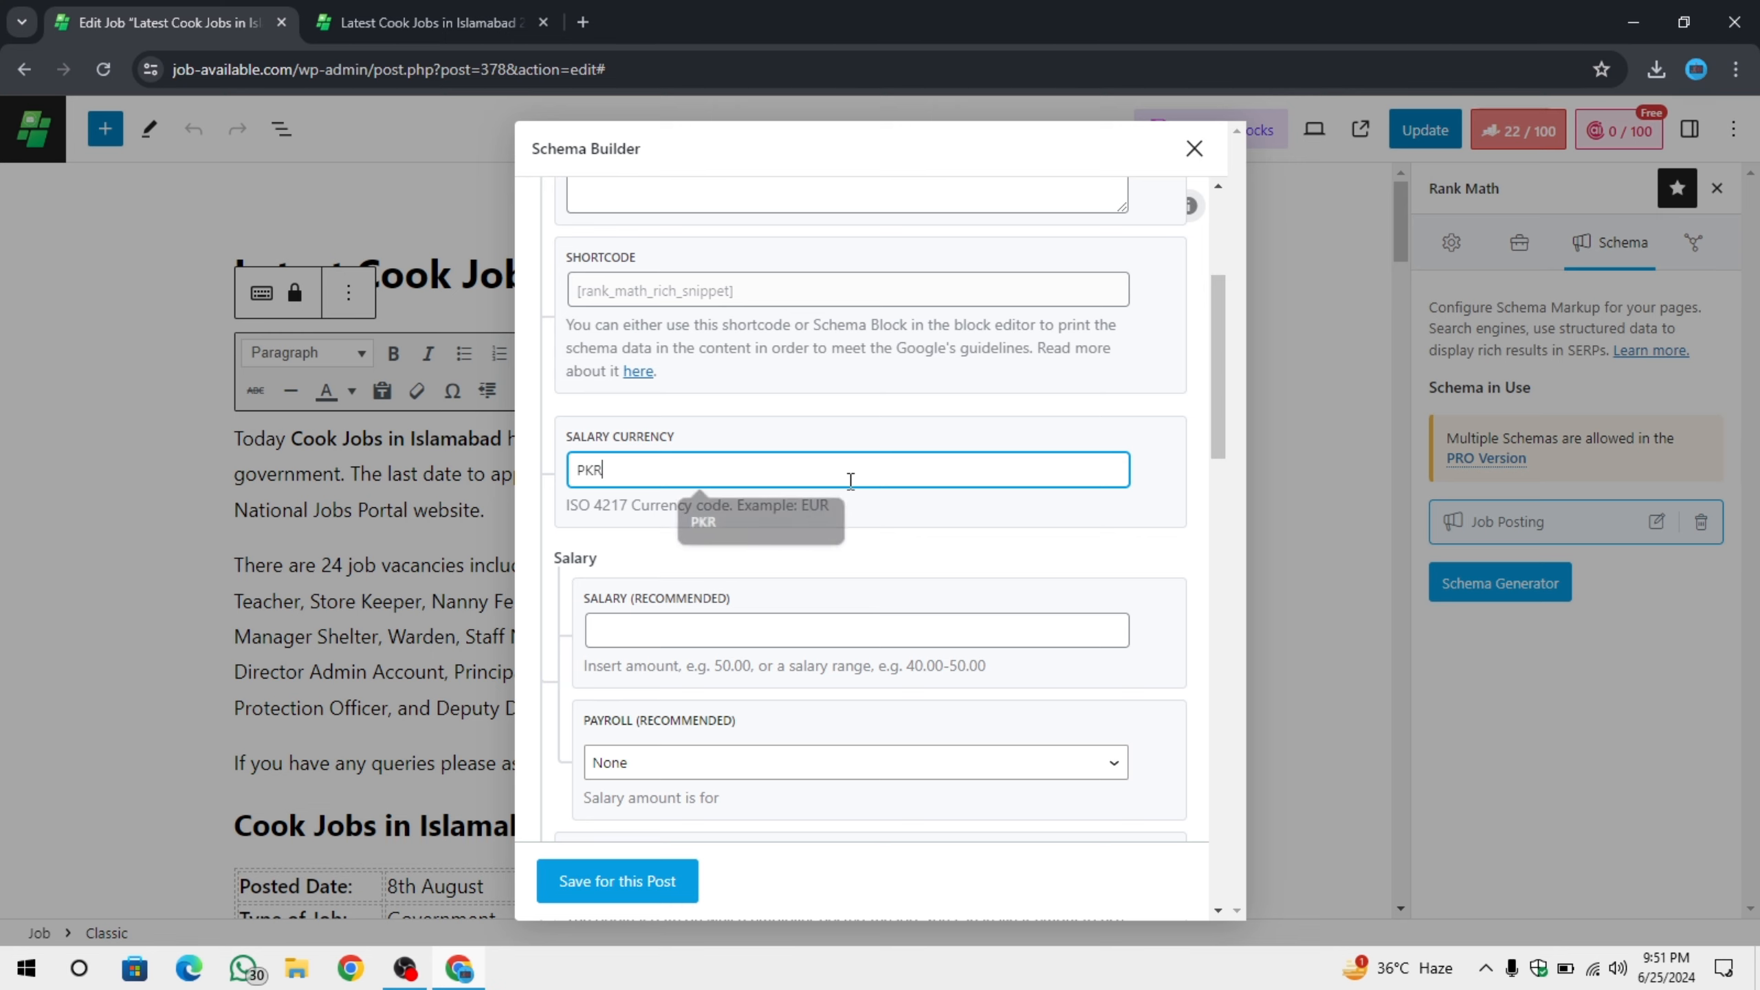
drag(845, 480, 561, 485)
Enter the salary range "45000 - 50000" as the schema's recommended salary.
scroll(561, 499, down, 3)
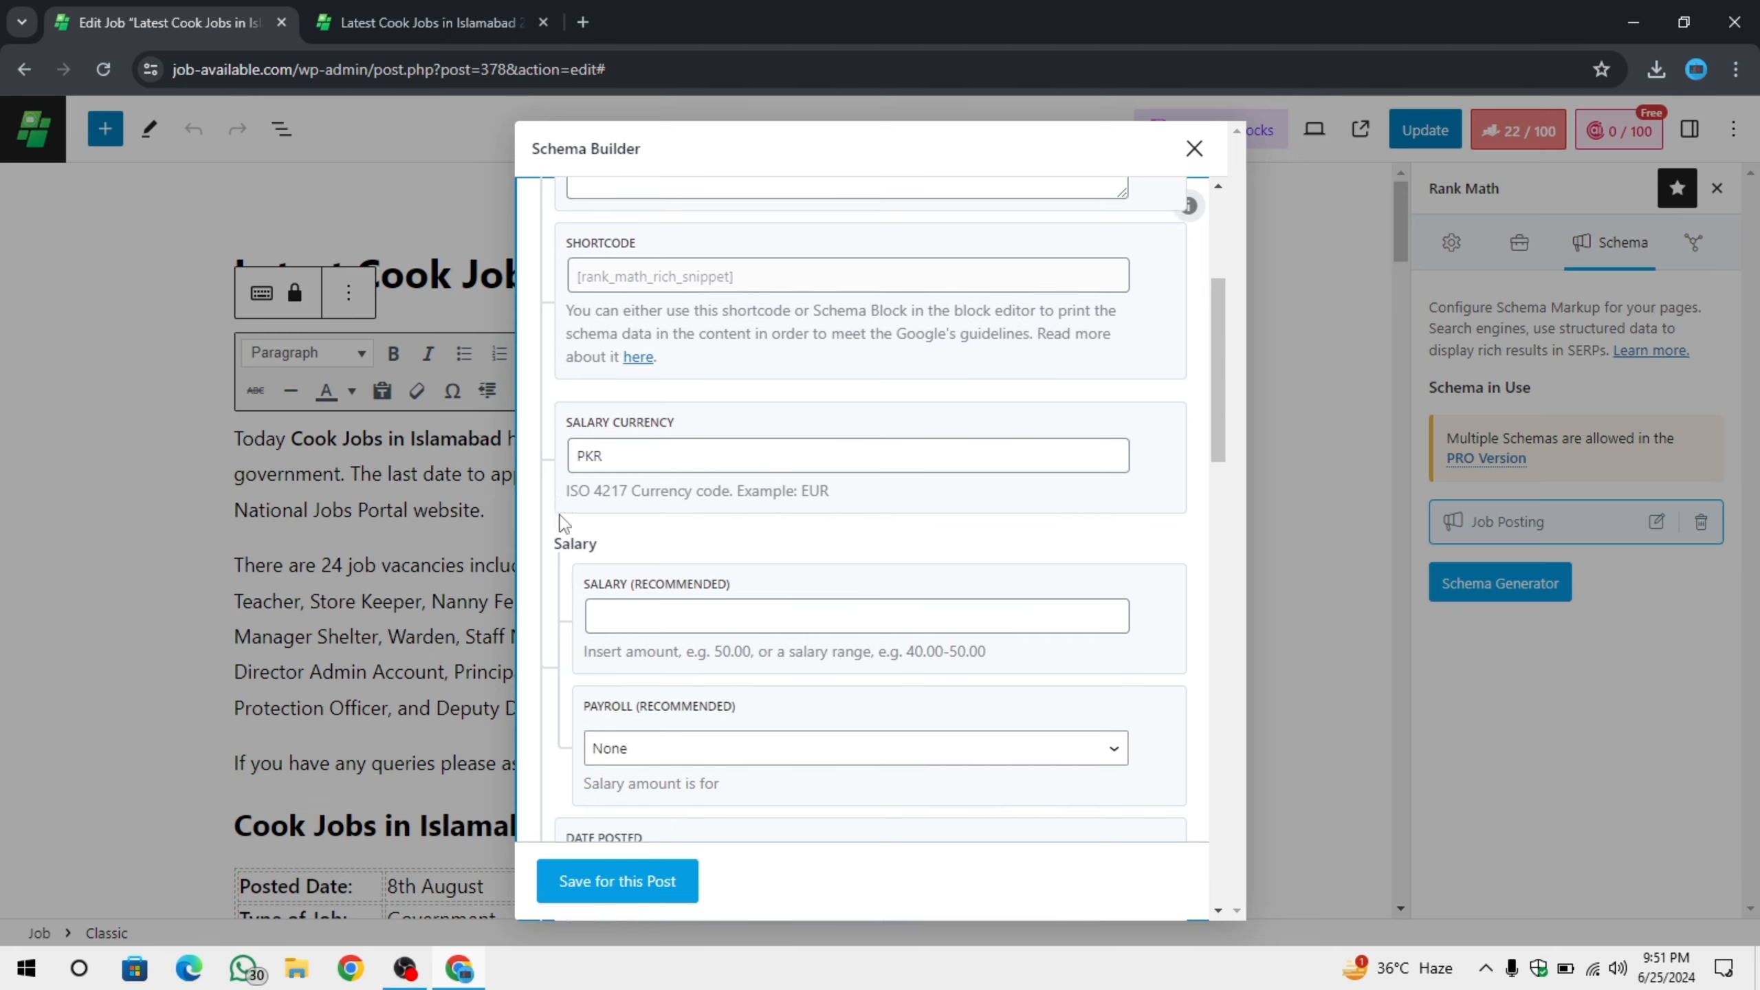
click(641, 413)
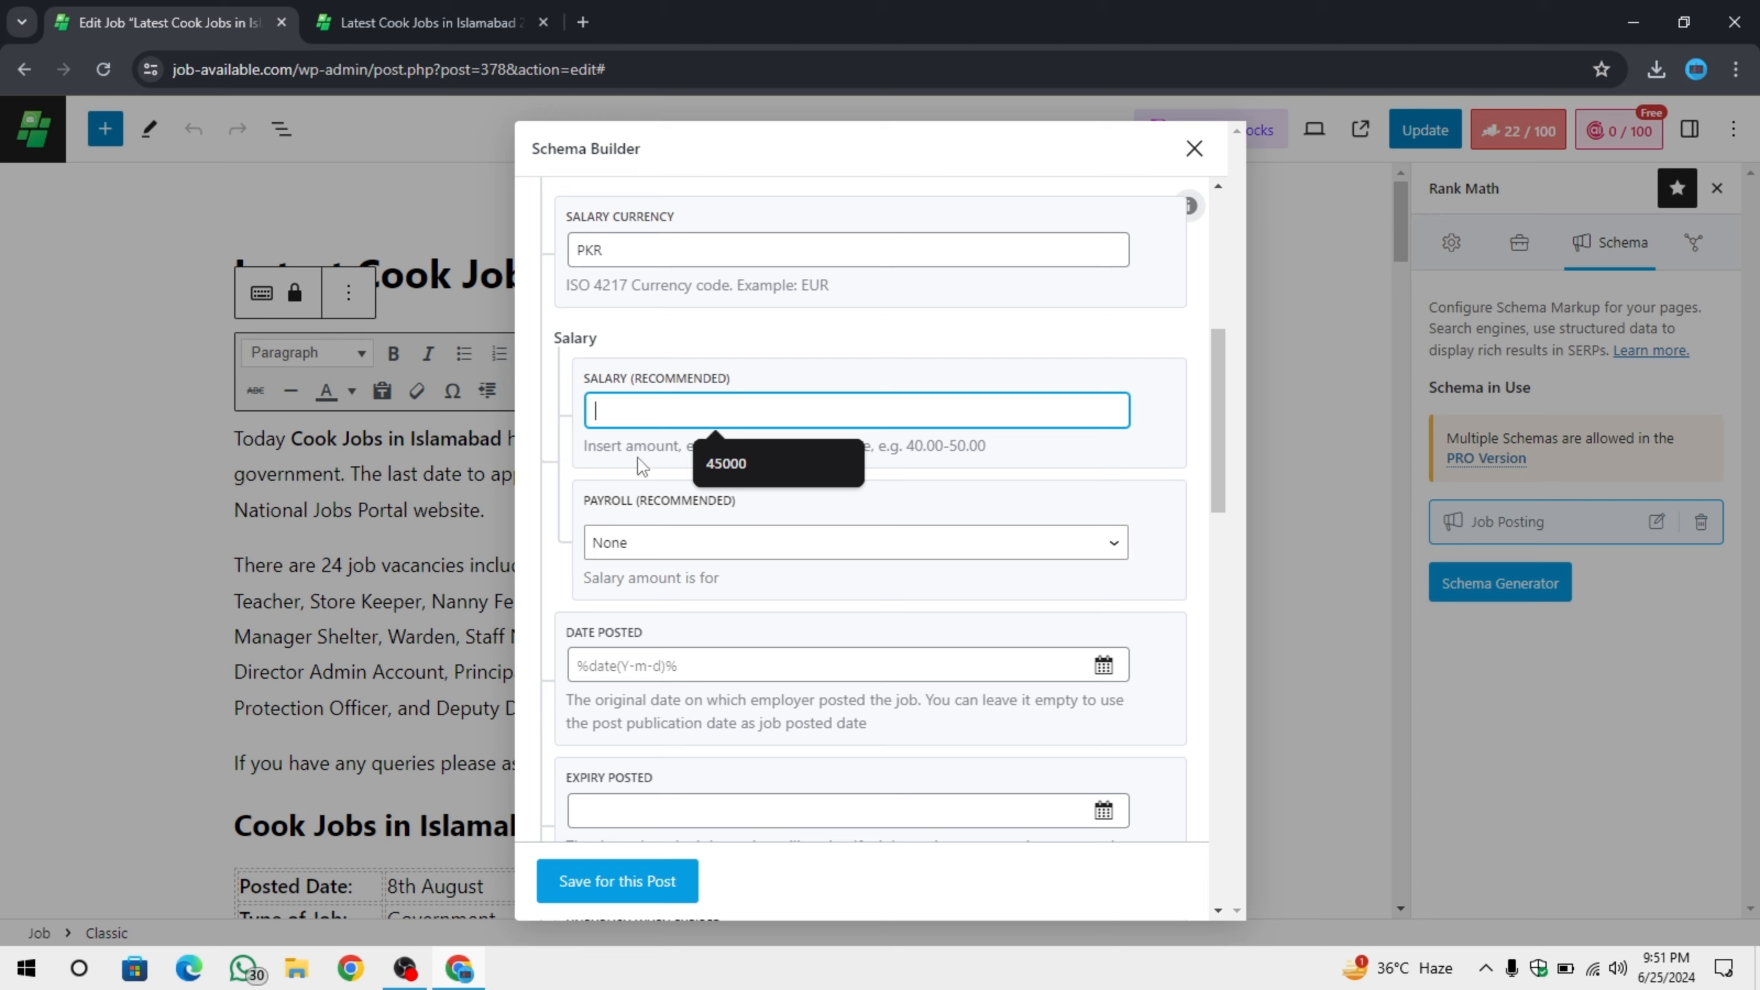
text(45000)
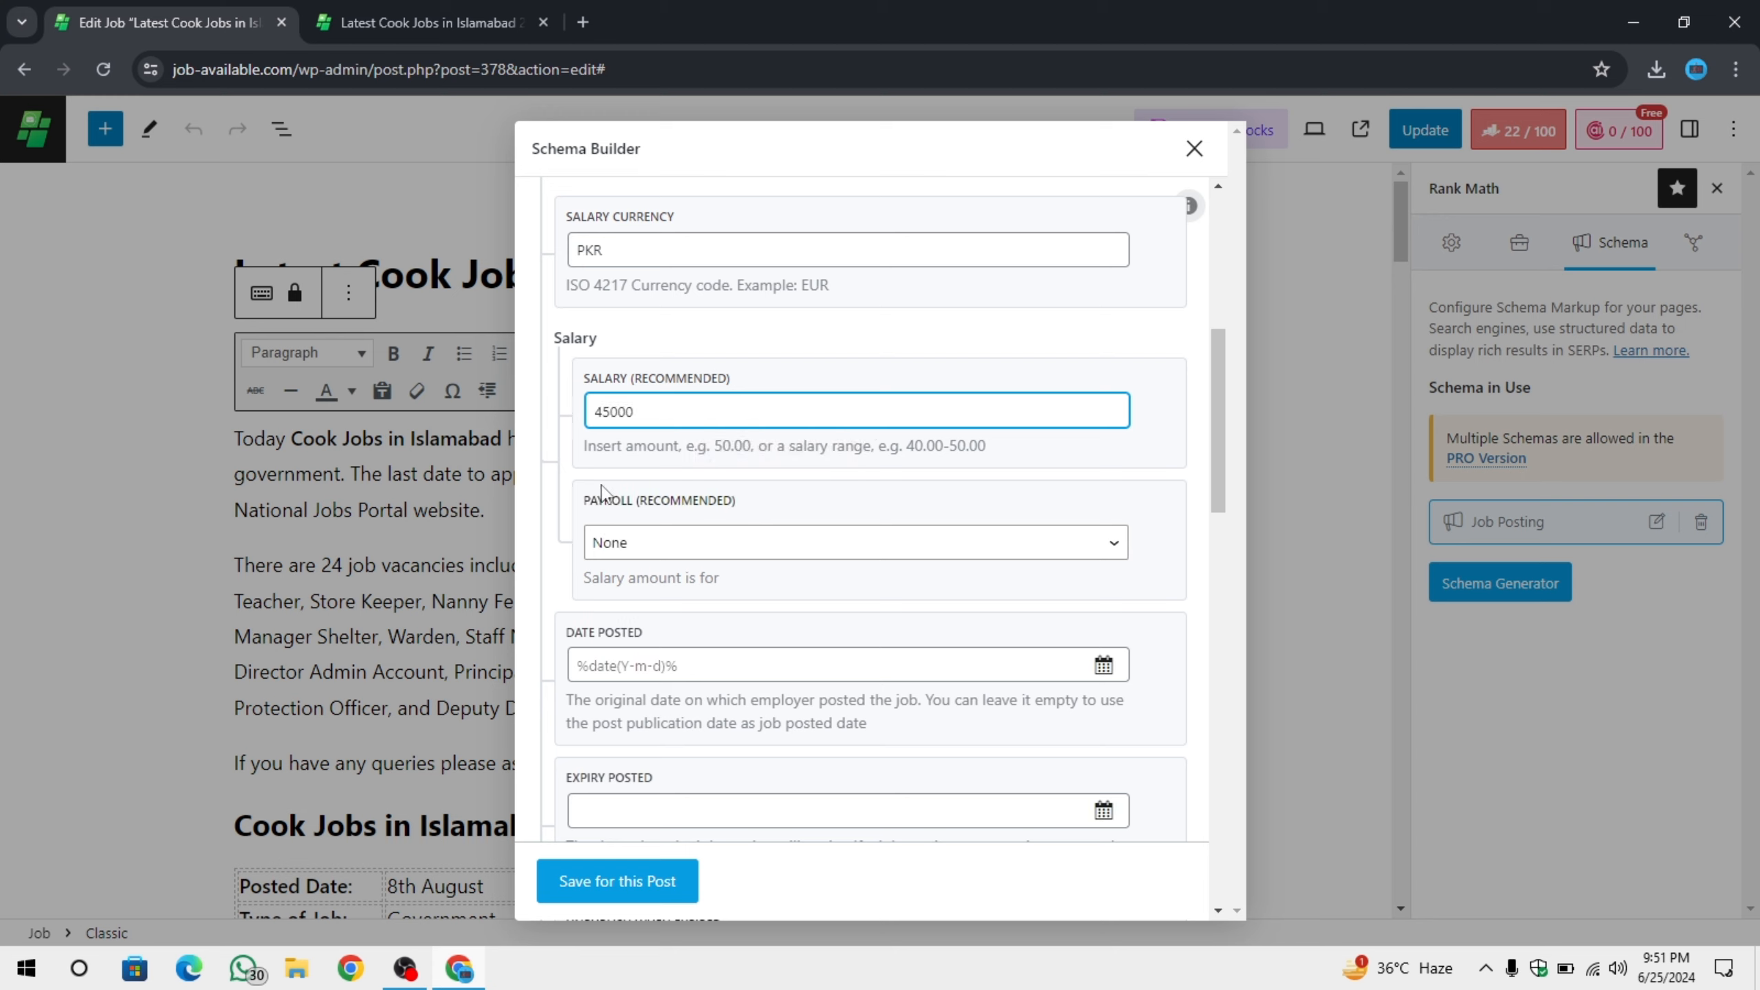
drag(652, 416, 531, 411)
double_click(558, 473)
click(585, 471)
click(714, 424)
text(- 50000)
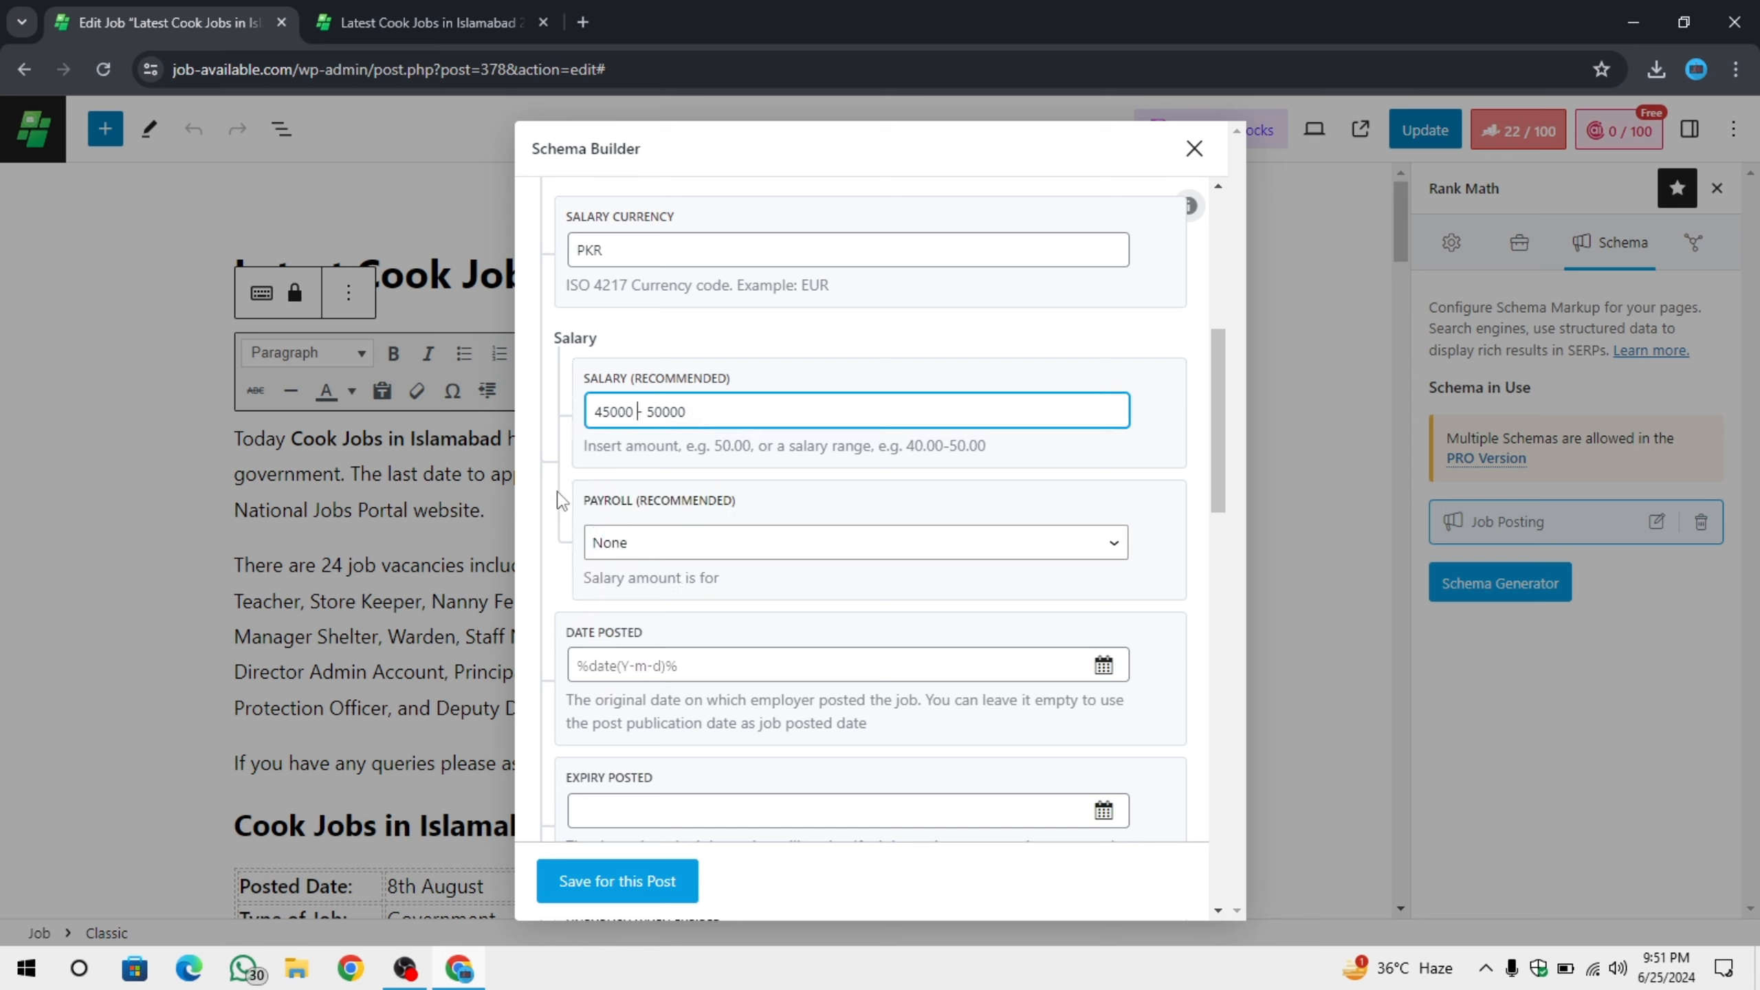
click(559, 491)
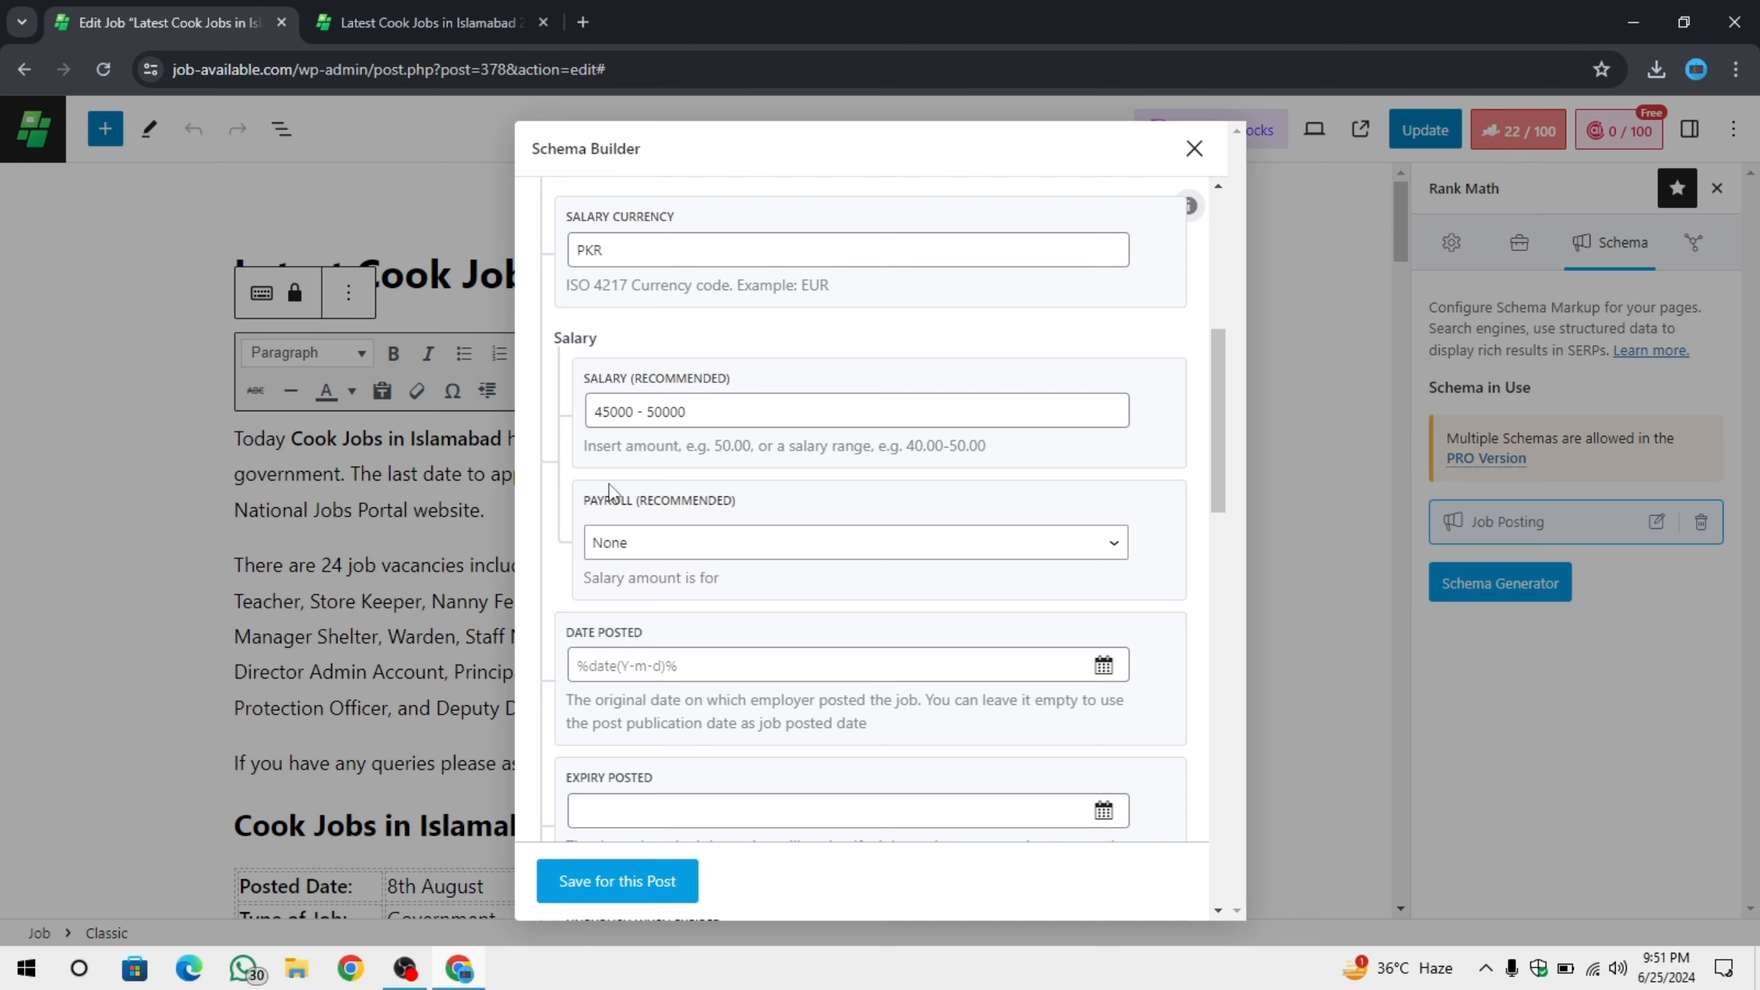
drag(1023, 464, 872, 450)
click(866, 477)
Set the schema's payroll period to Monthly.
scroll(627, 506, down, 3)
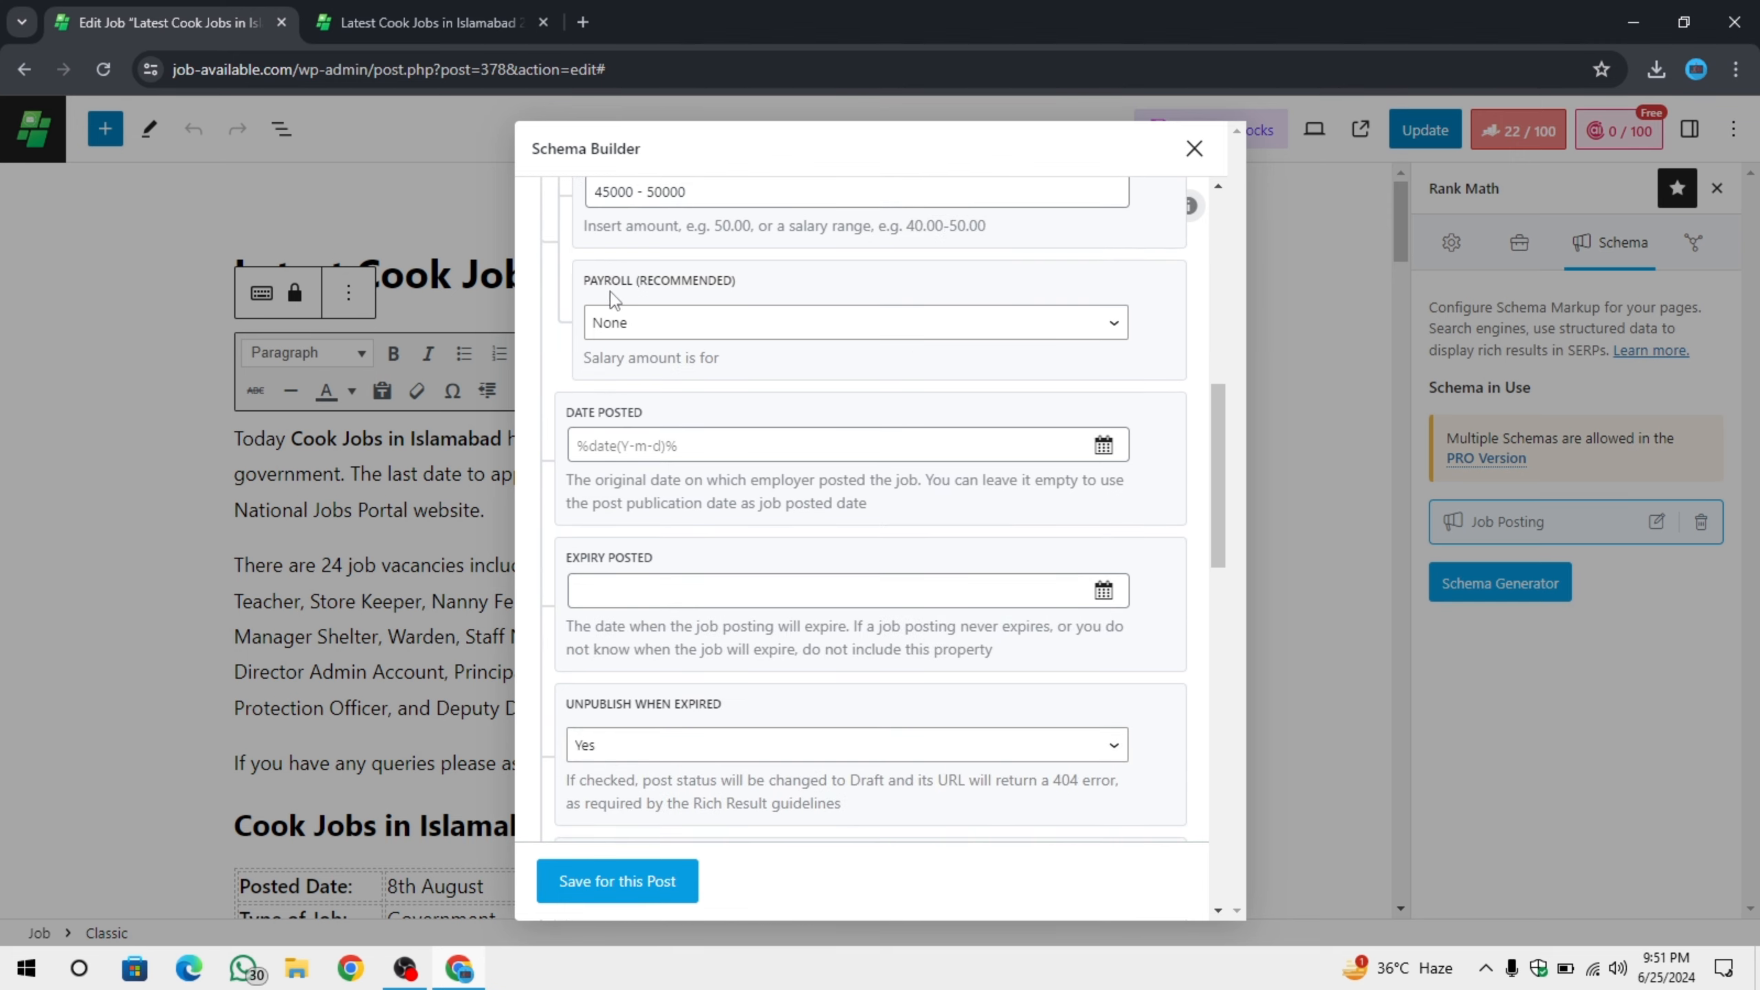
drag(581, 284, 700, 292)
click(693, 322)
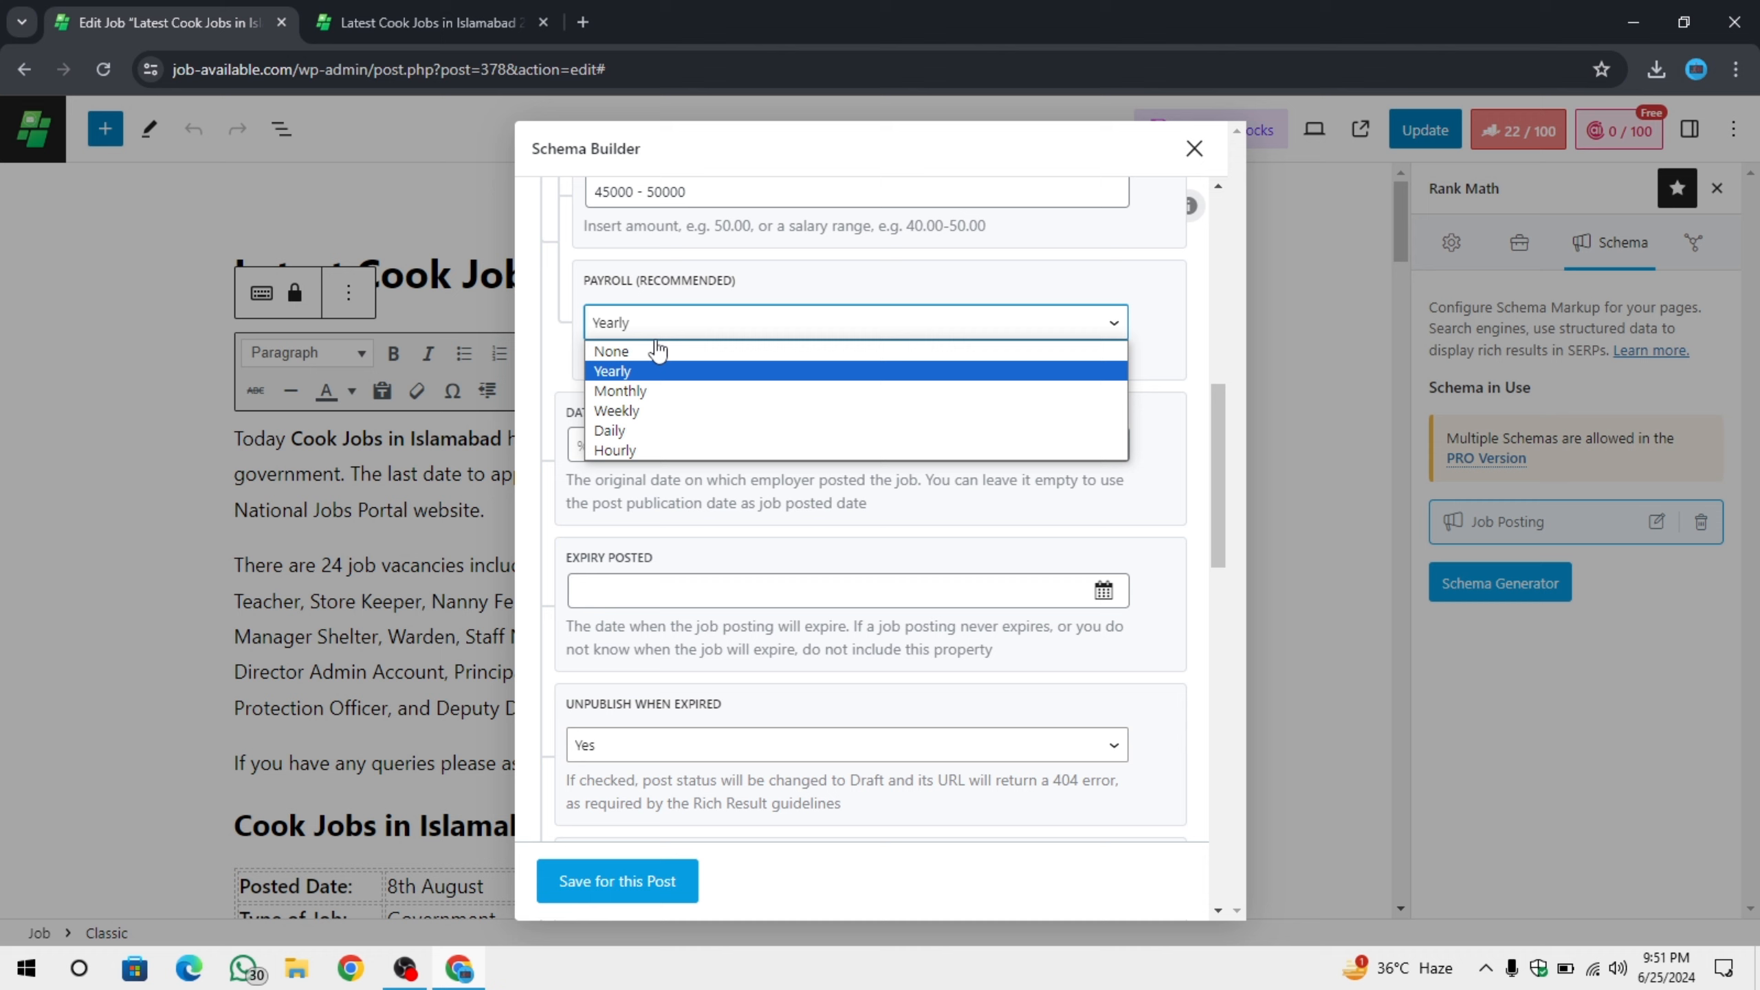
click(659, 392)
Set the schema's date posted to 25 June 2024 using the calendar.
scroll(659, 392, down, 1)
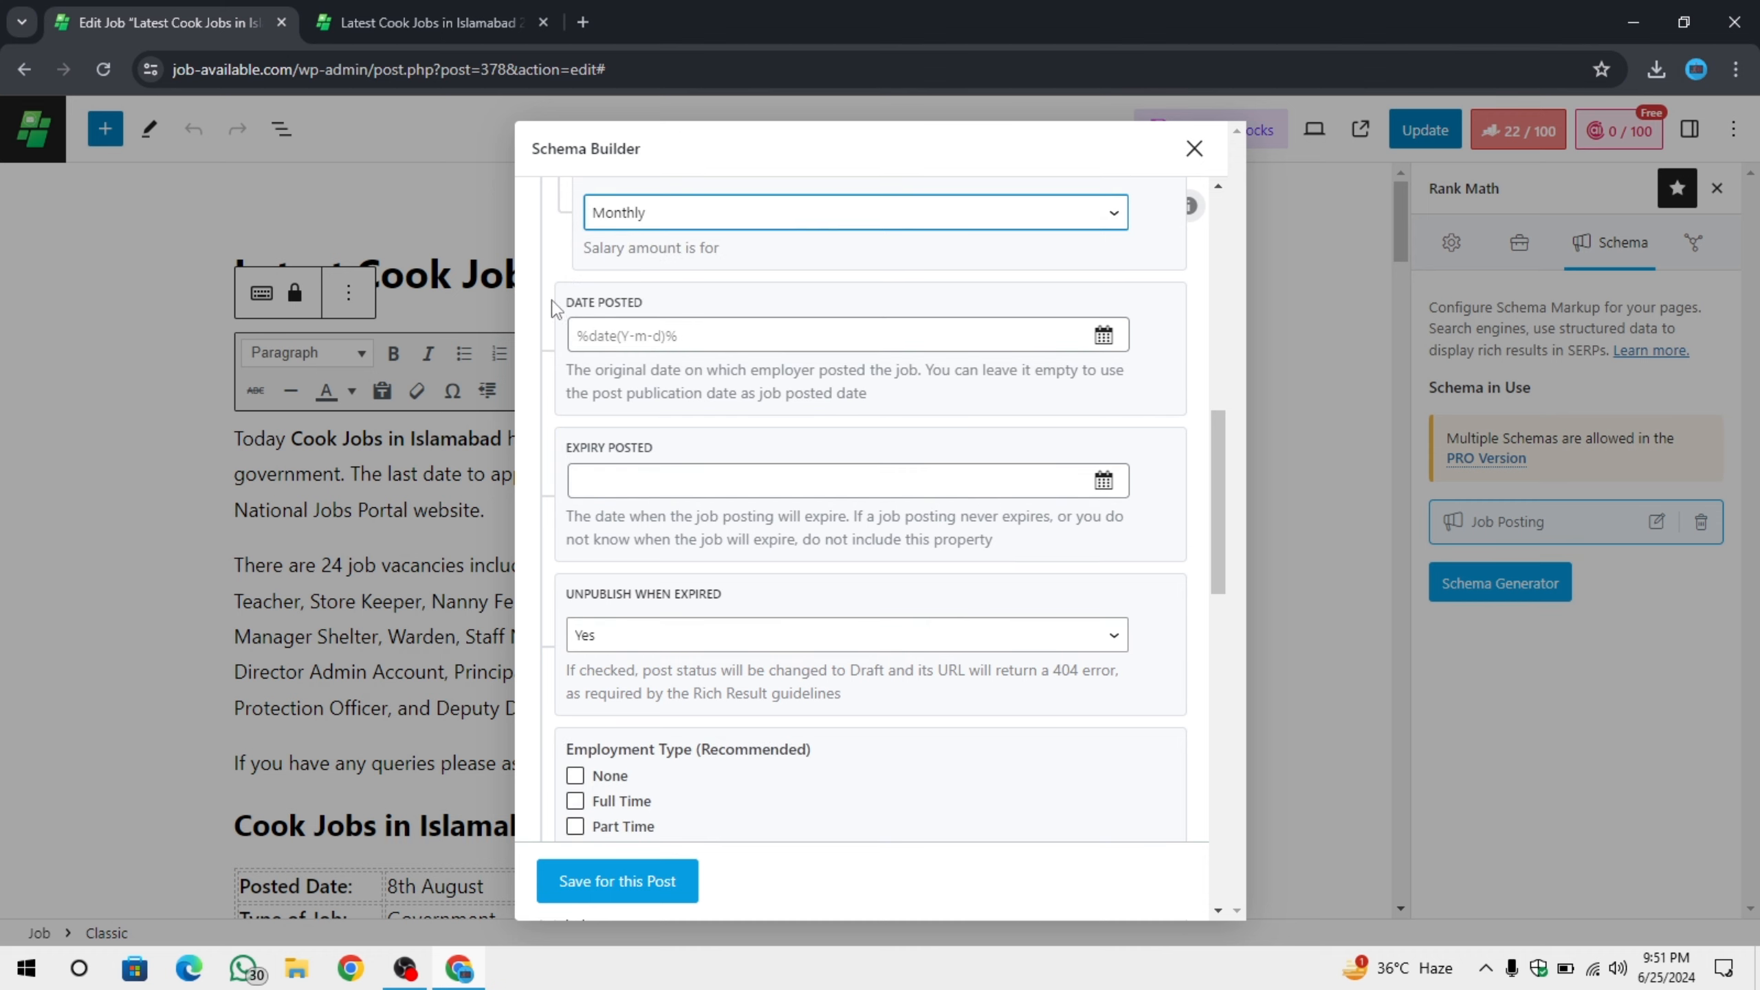
click(638, 305)
drag(567, 303, 714, 298)
click(744, 300)
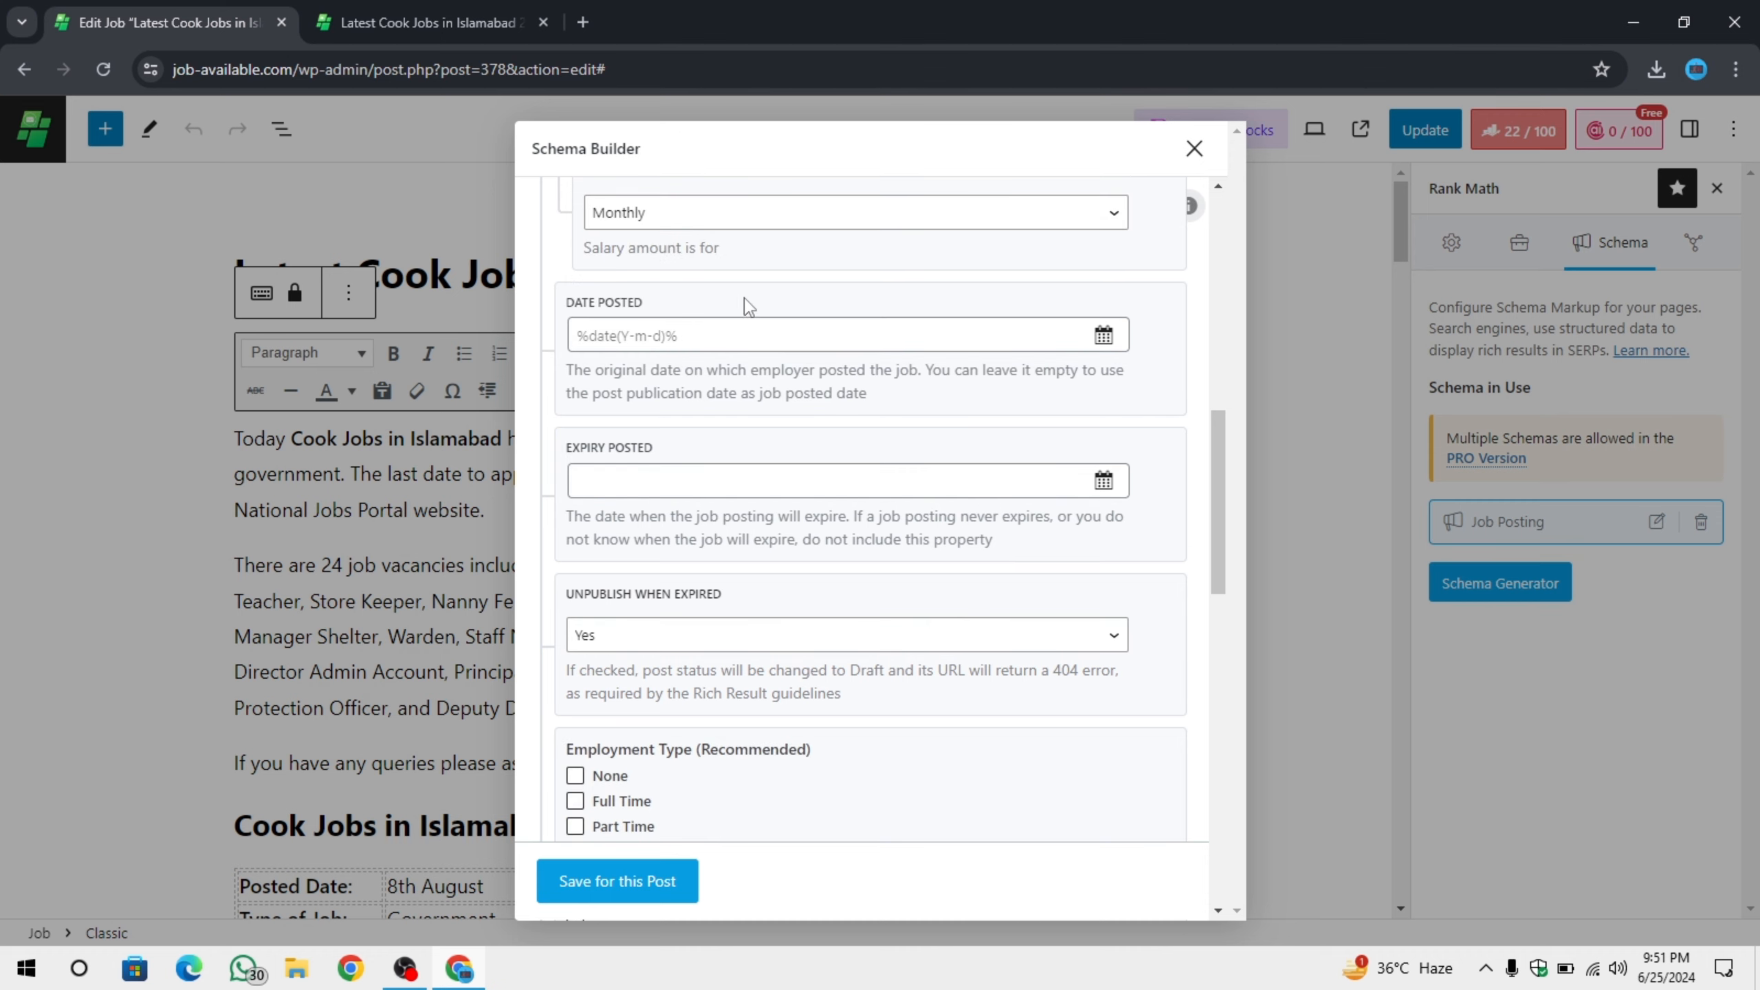
click(1109, 344)
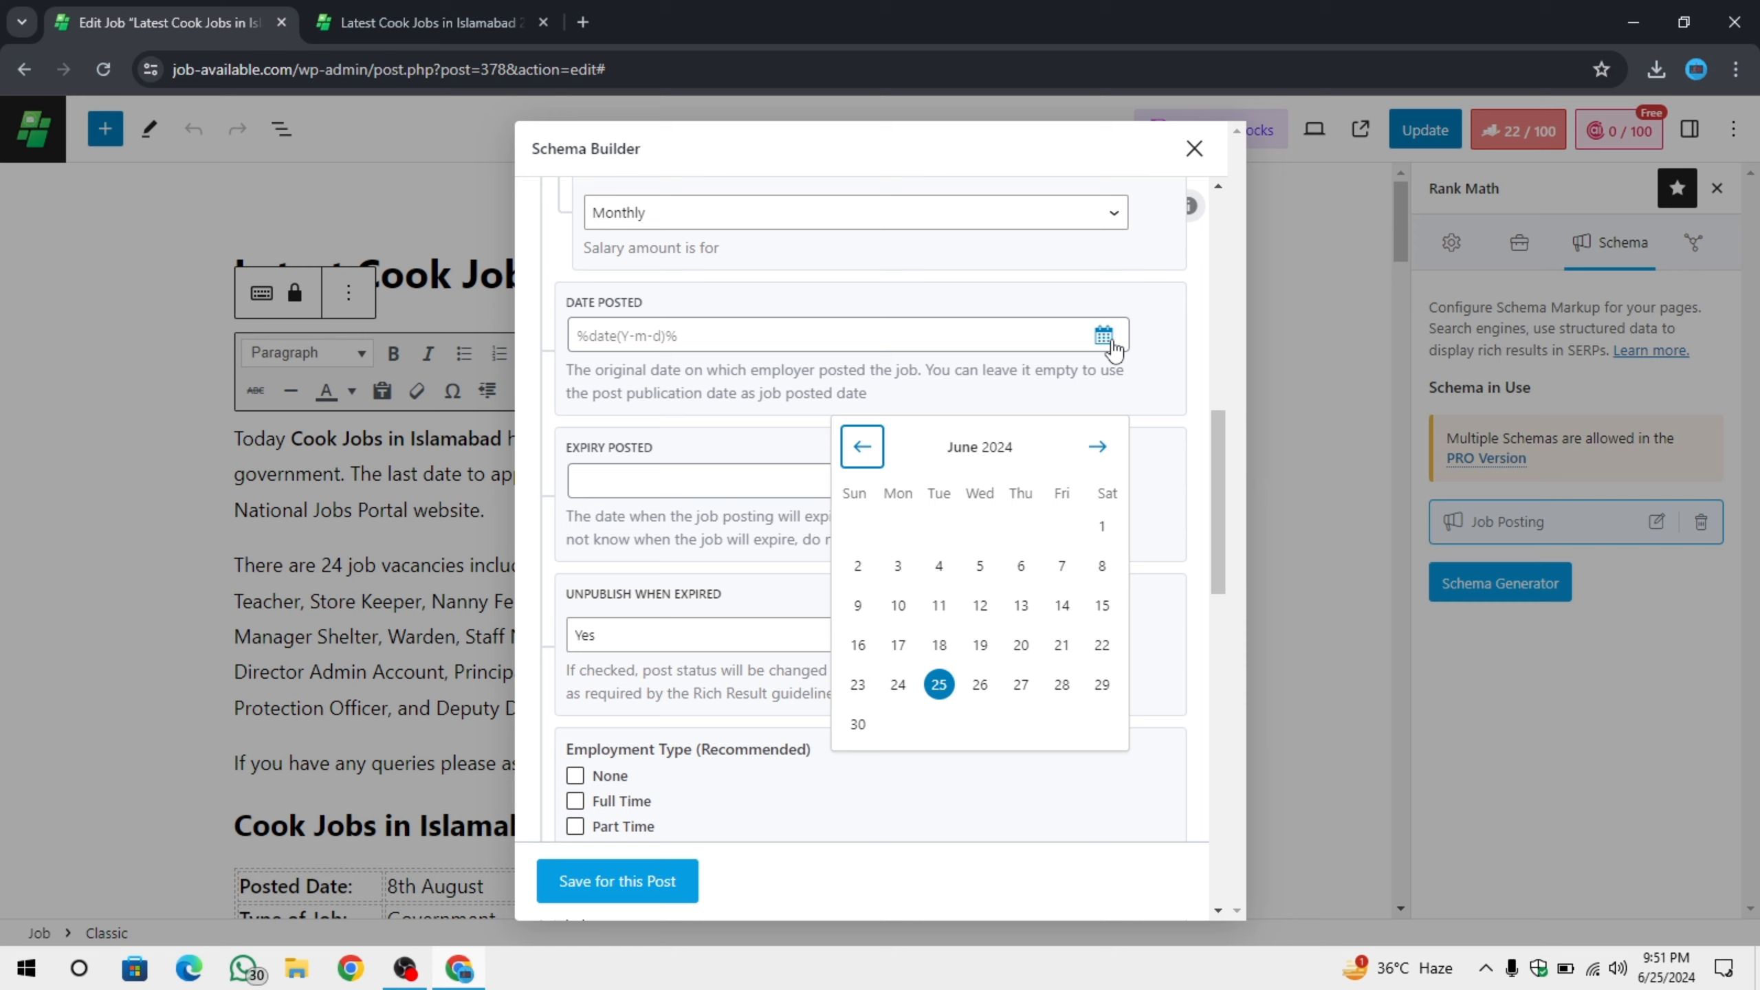
click(939, 685)
click(1105, 335)
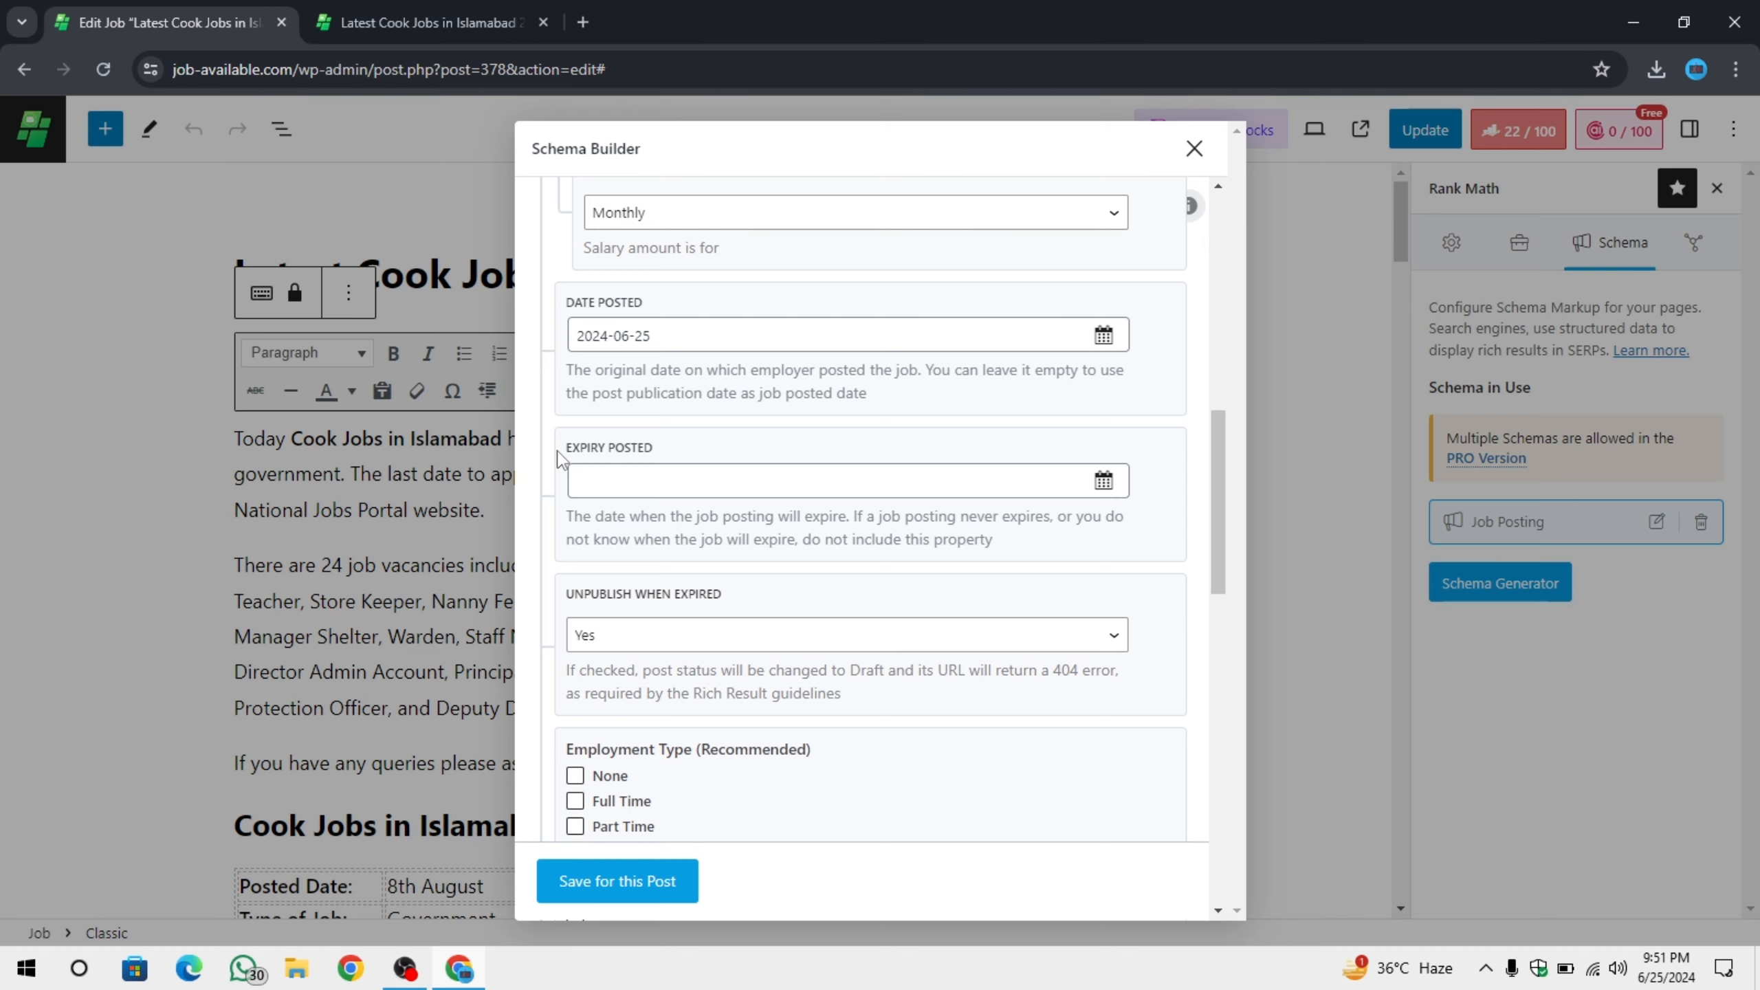
Save the schema for this post and change the last date in the listing's details table to 23 July.
drag(557, 451, 726, 452)
click(728, 458)
click(598, 888)
scroll(621, 755, down, 10)
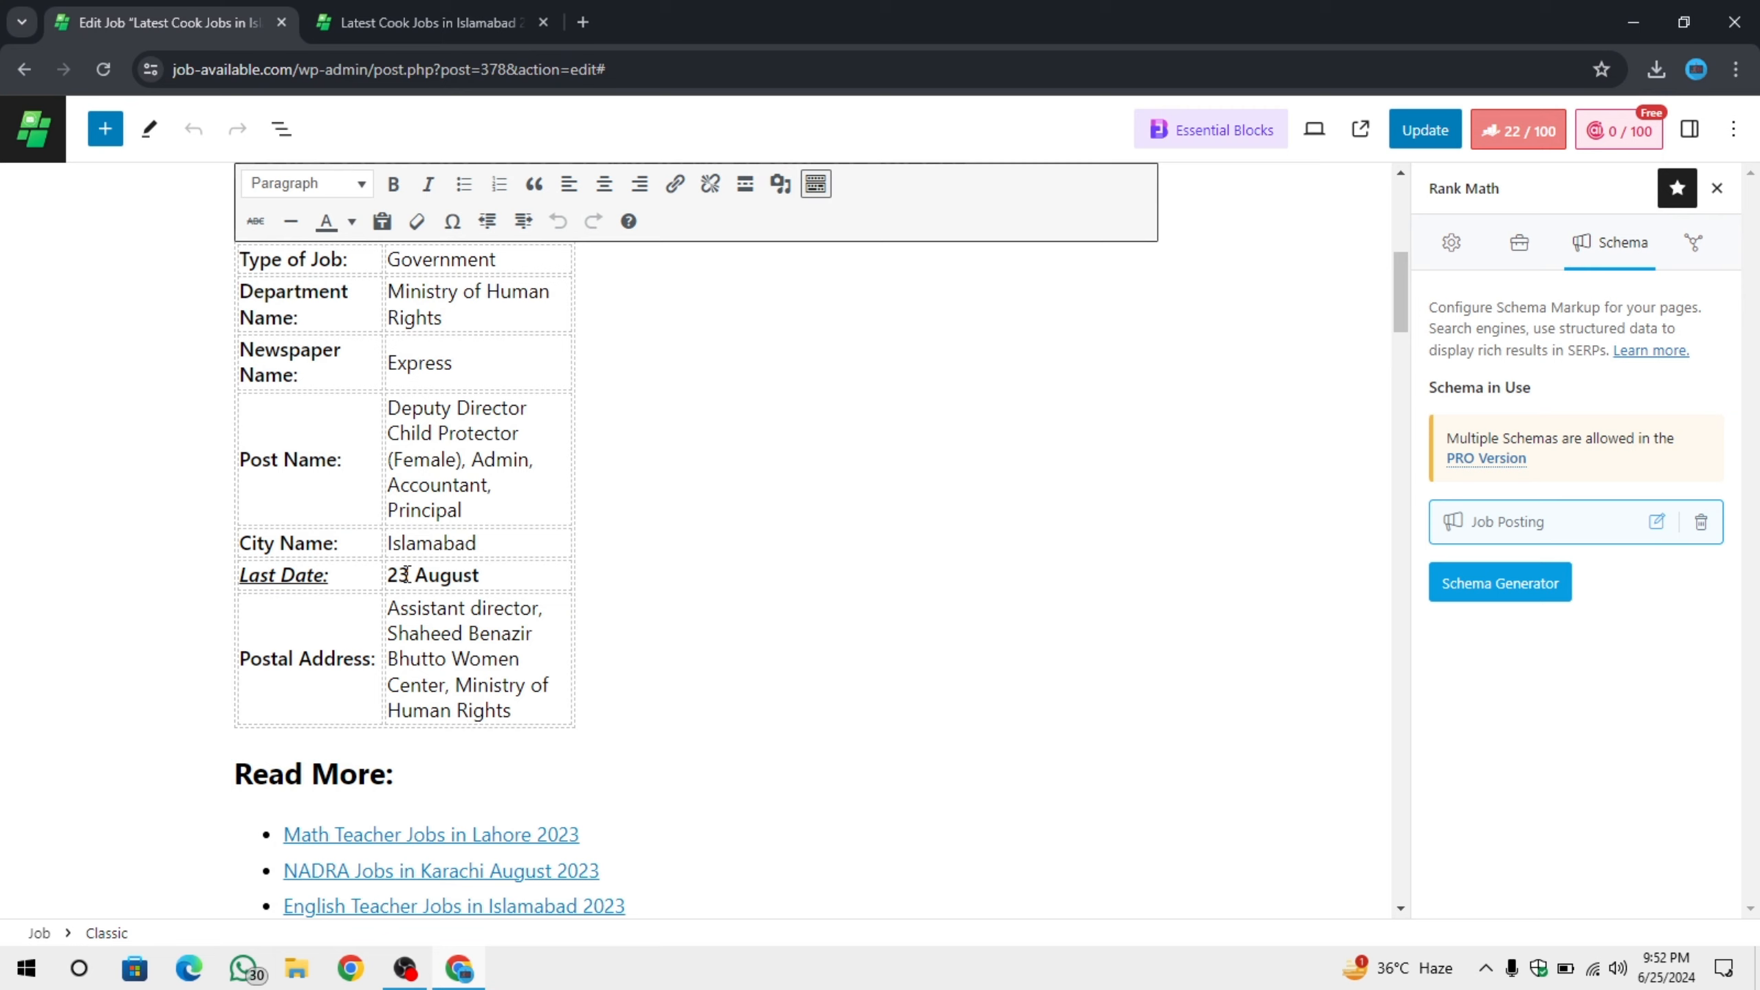
double_click(454, 577)
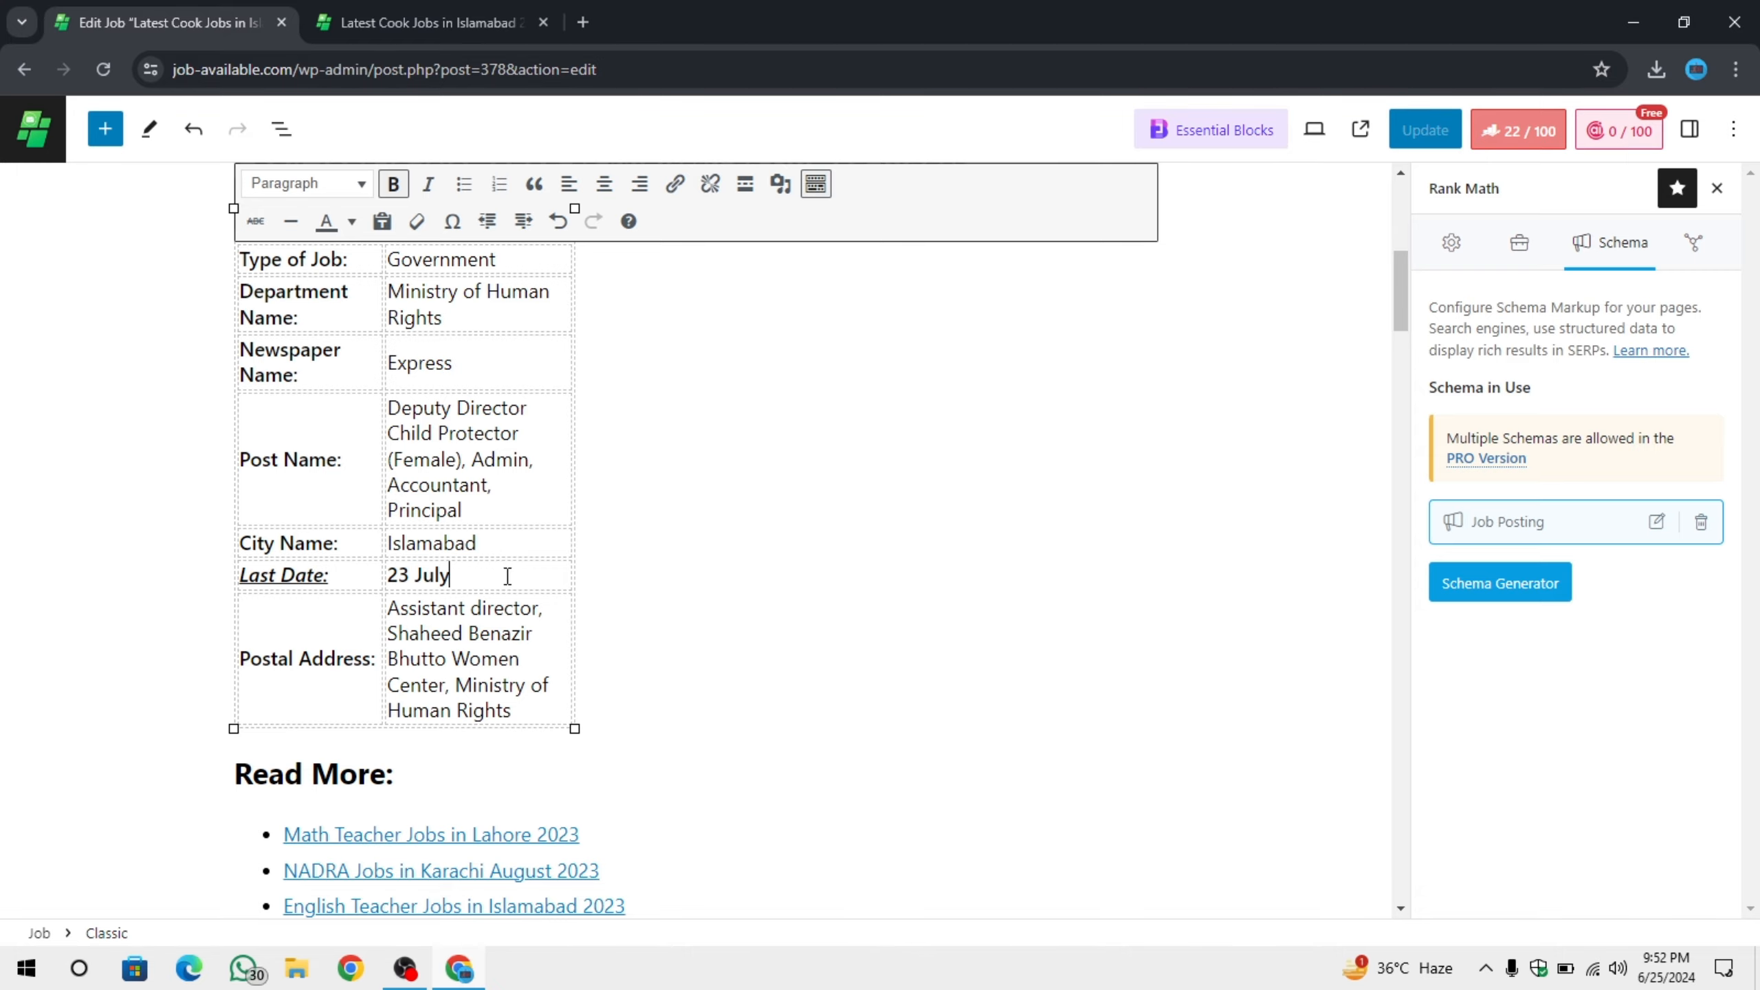
Reopen the Job Posting schema and set its expiry date to 23 July 2024.
click(1657, 522)
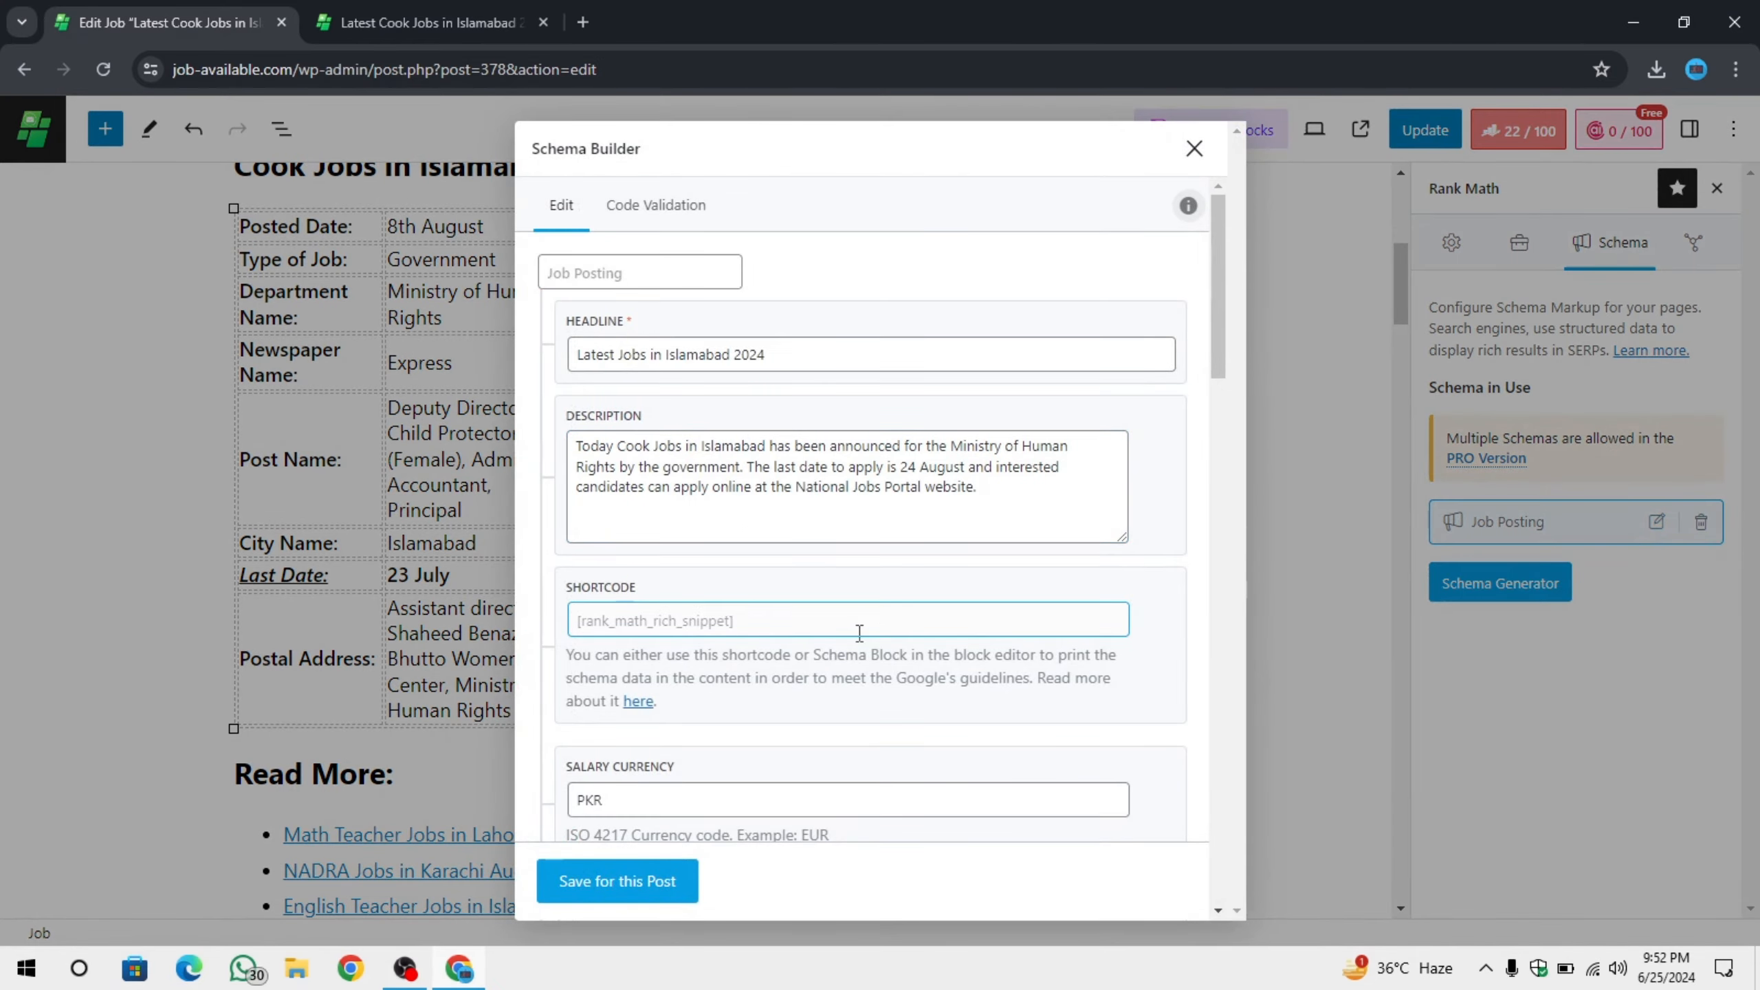
scroll(782, 598, down, 10)
click(782, 598)
scroll(866, 659, down, 3)
click(939, 680)
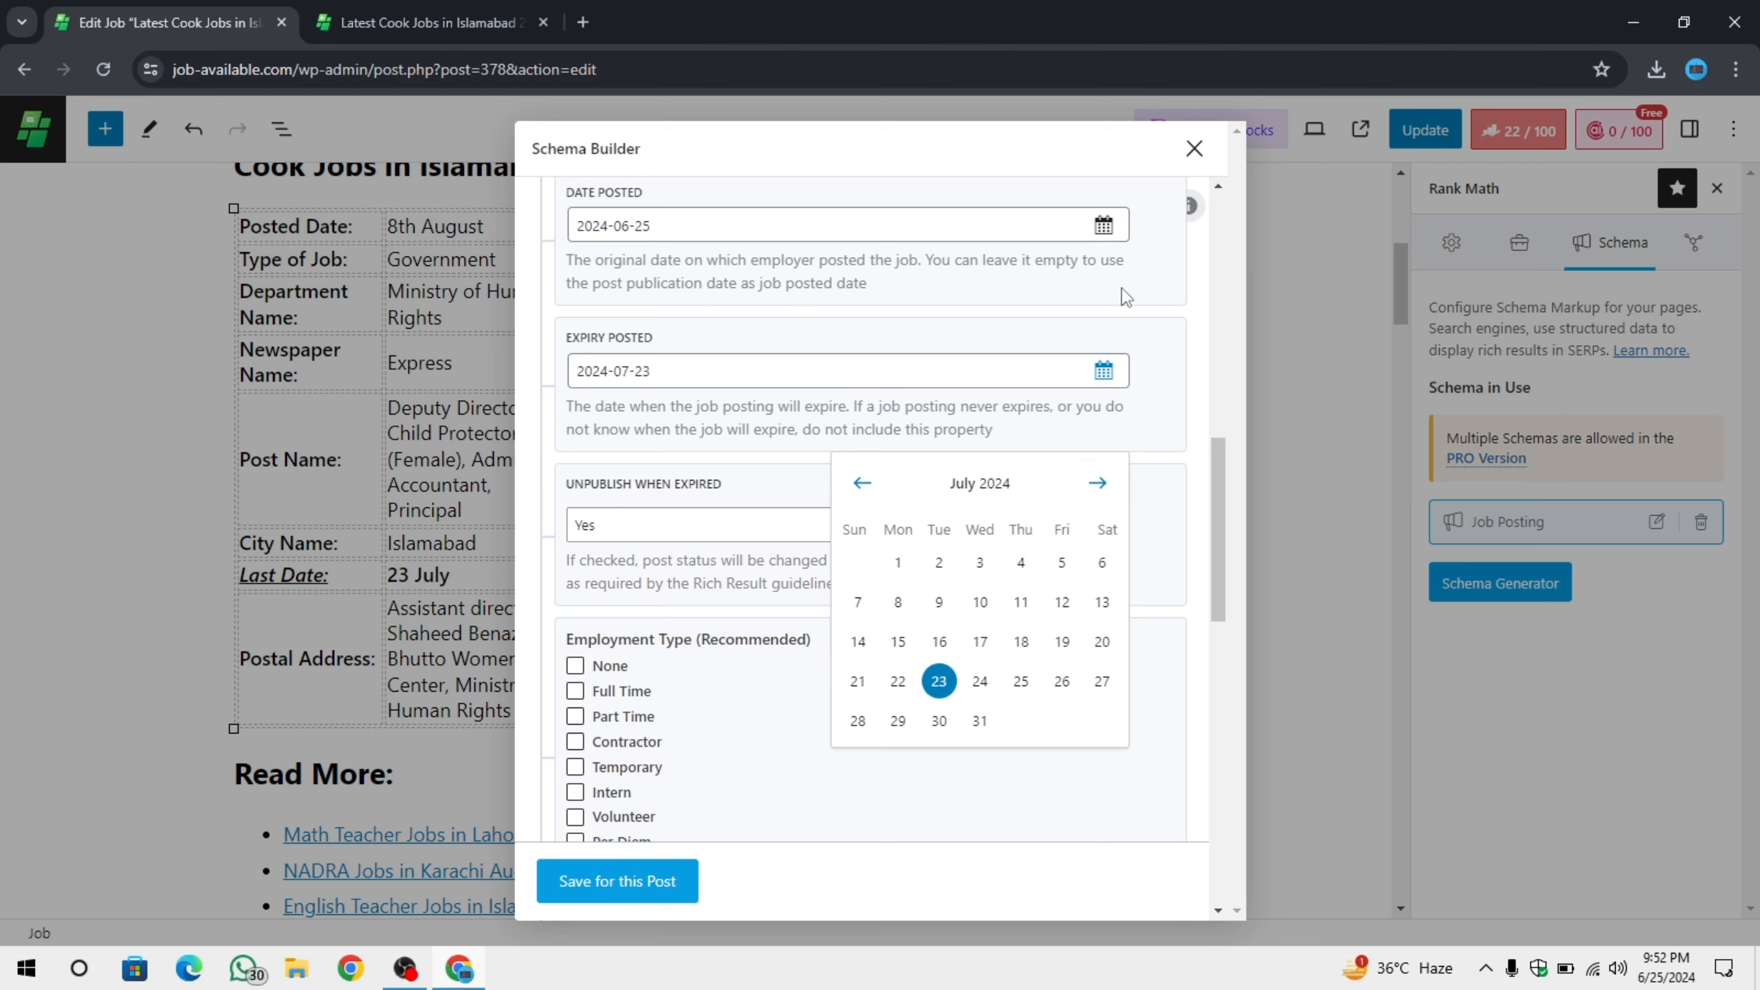
click(1109, 375)
Set the schema's option to unpublish when expired to No.
drag(570, 491, 776, 491)
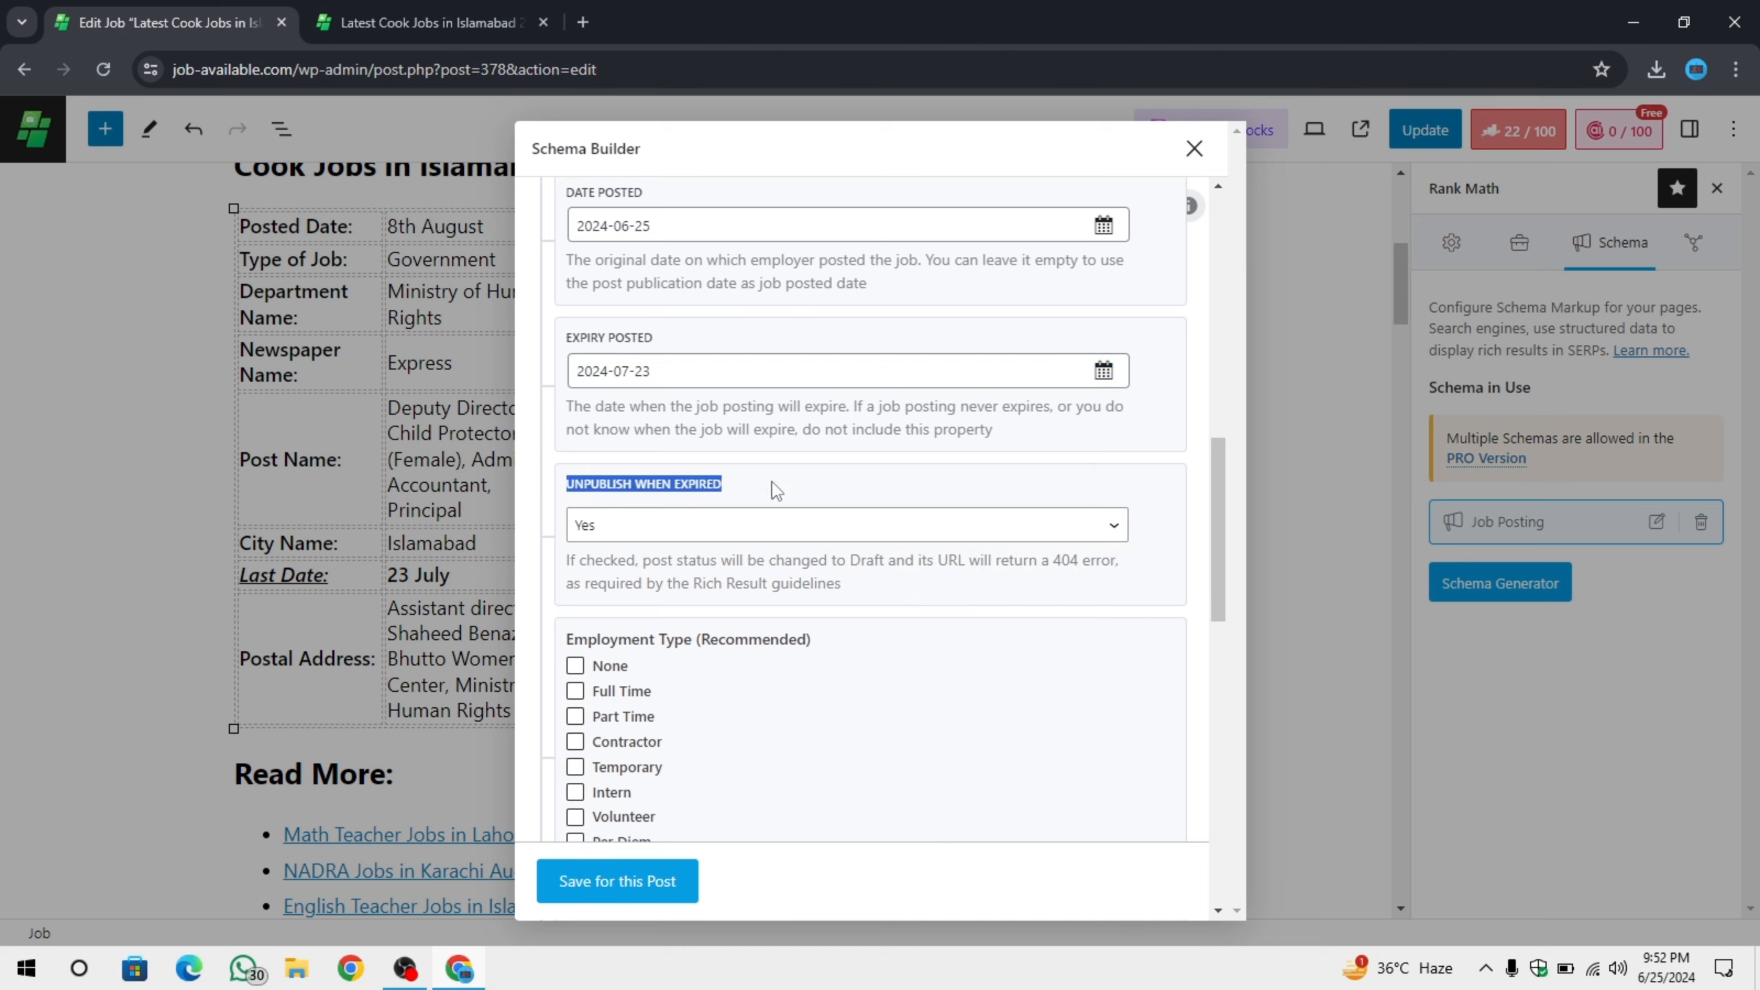
click(804, 488)
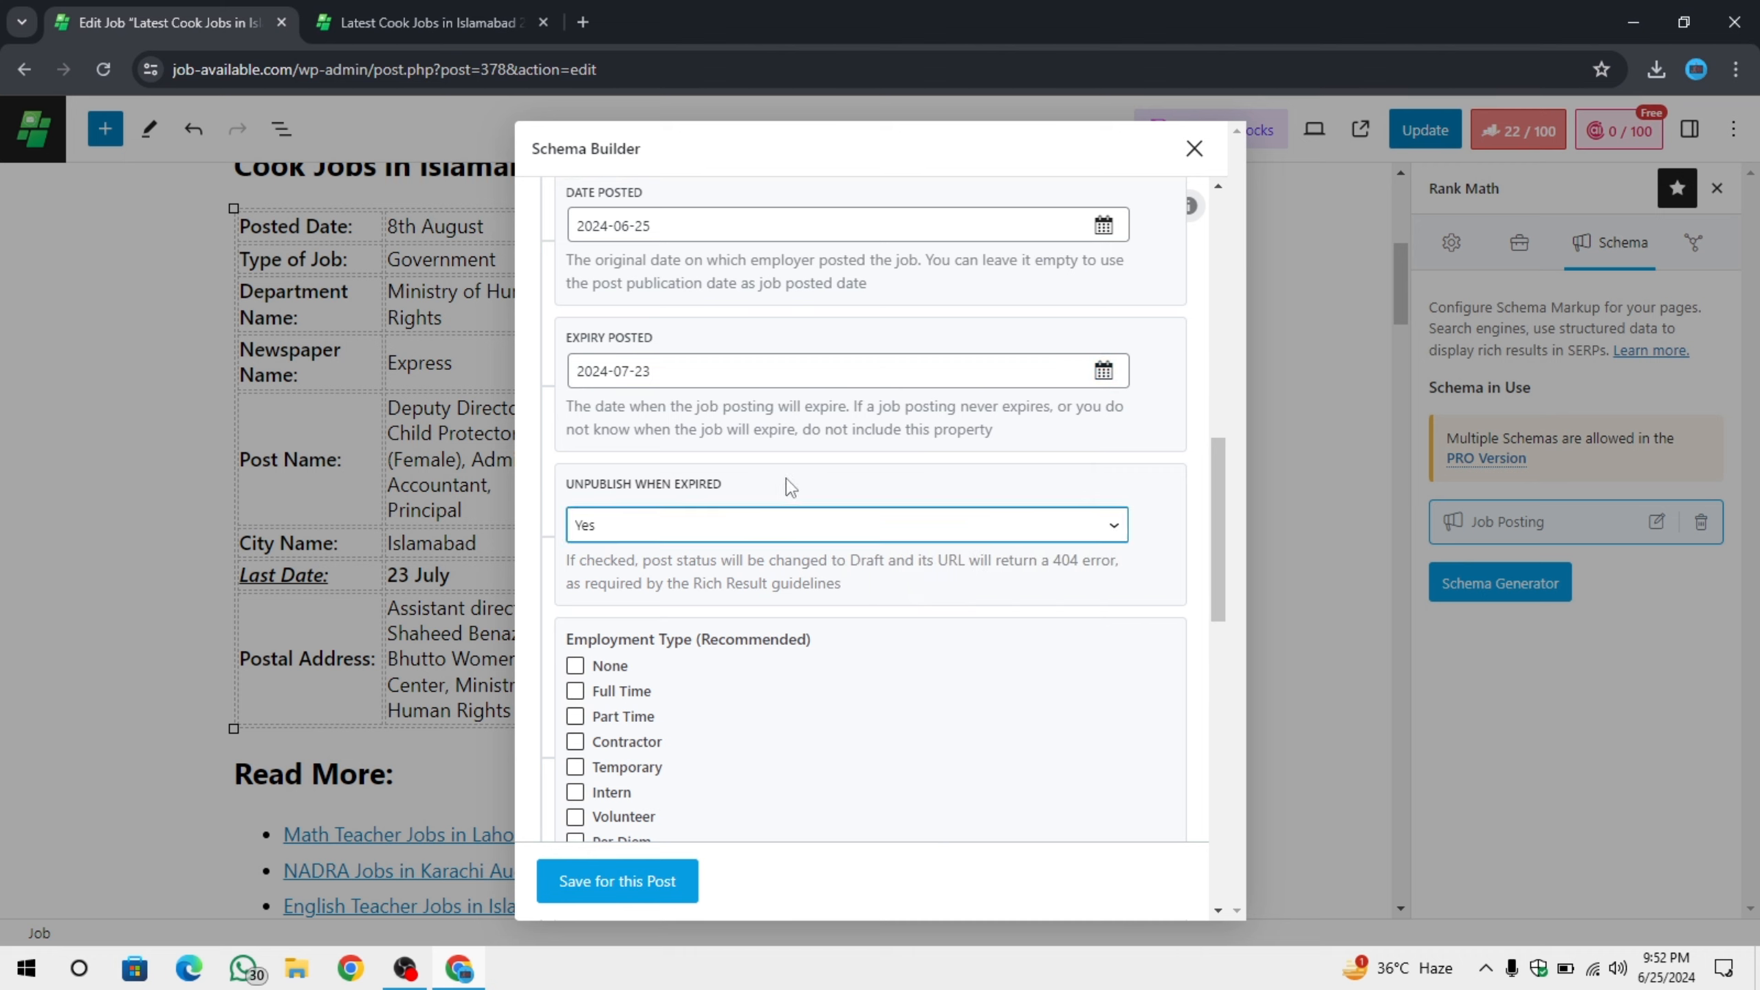
click(707, 525)
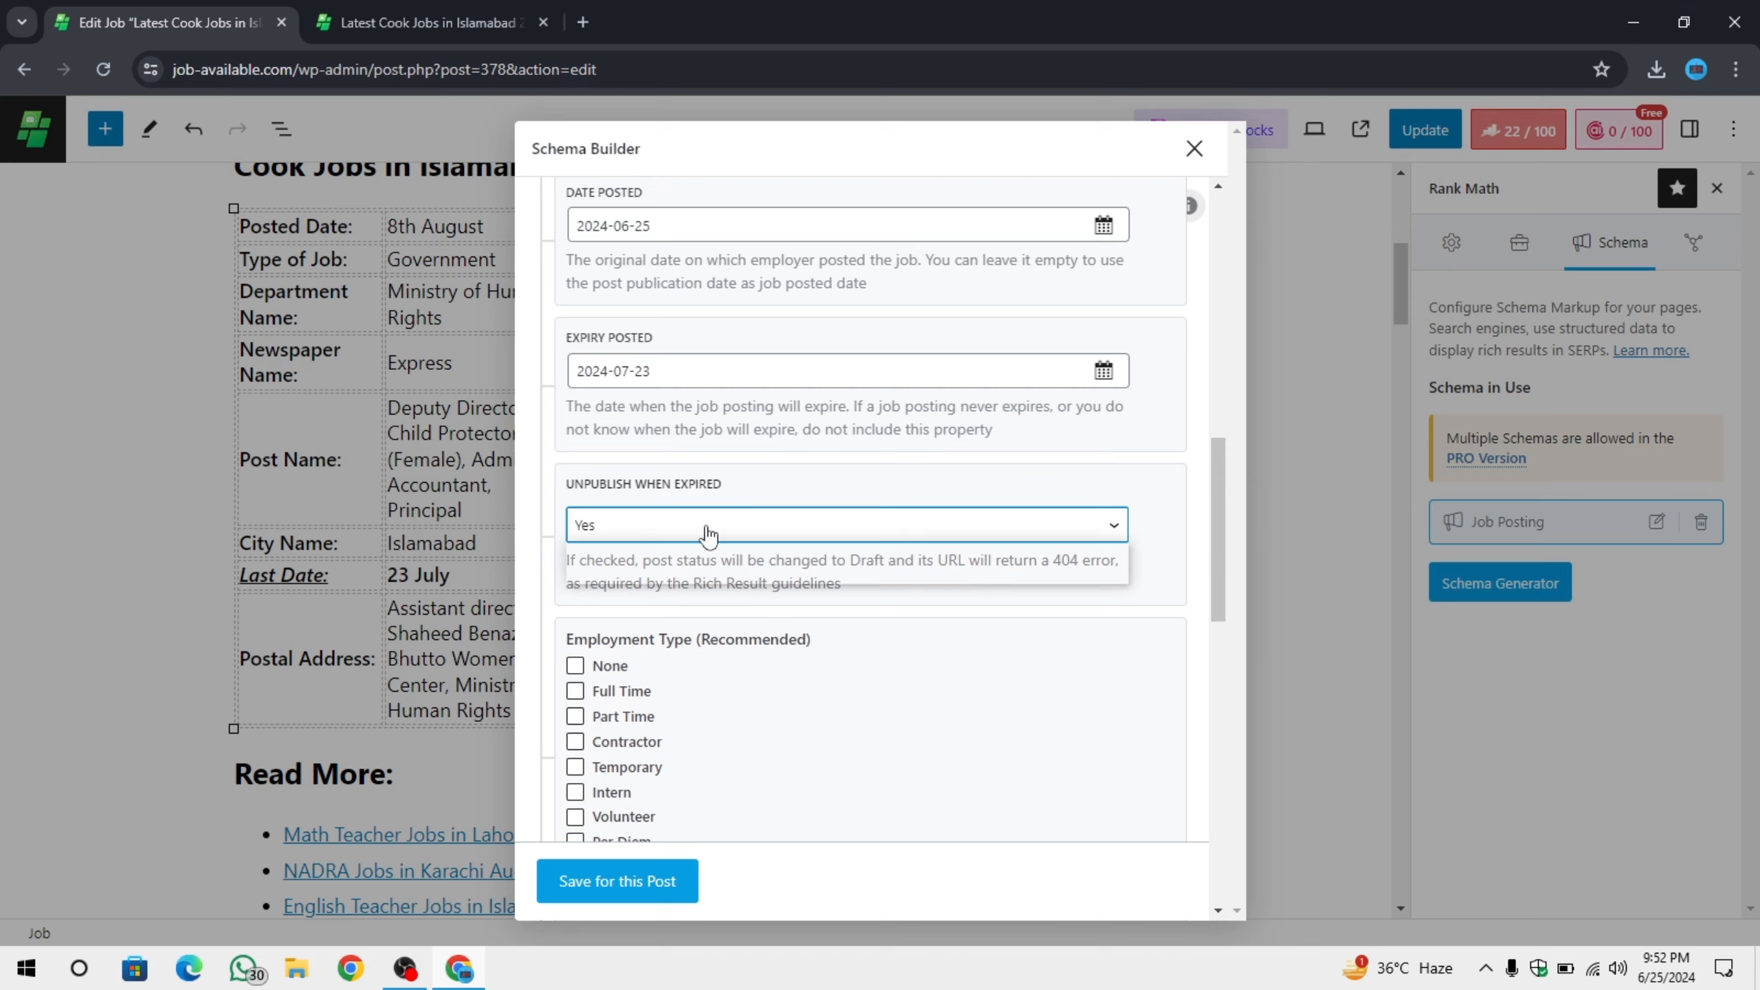
click(608, 567)
click(523, 529)
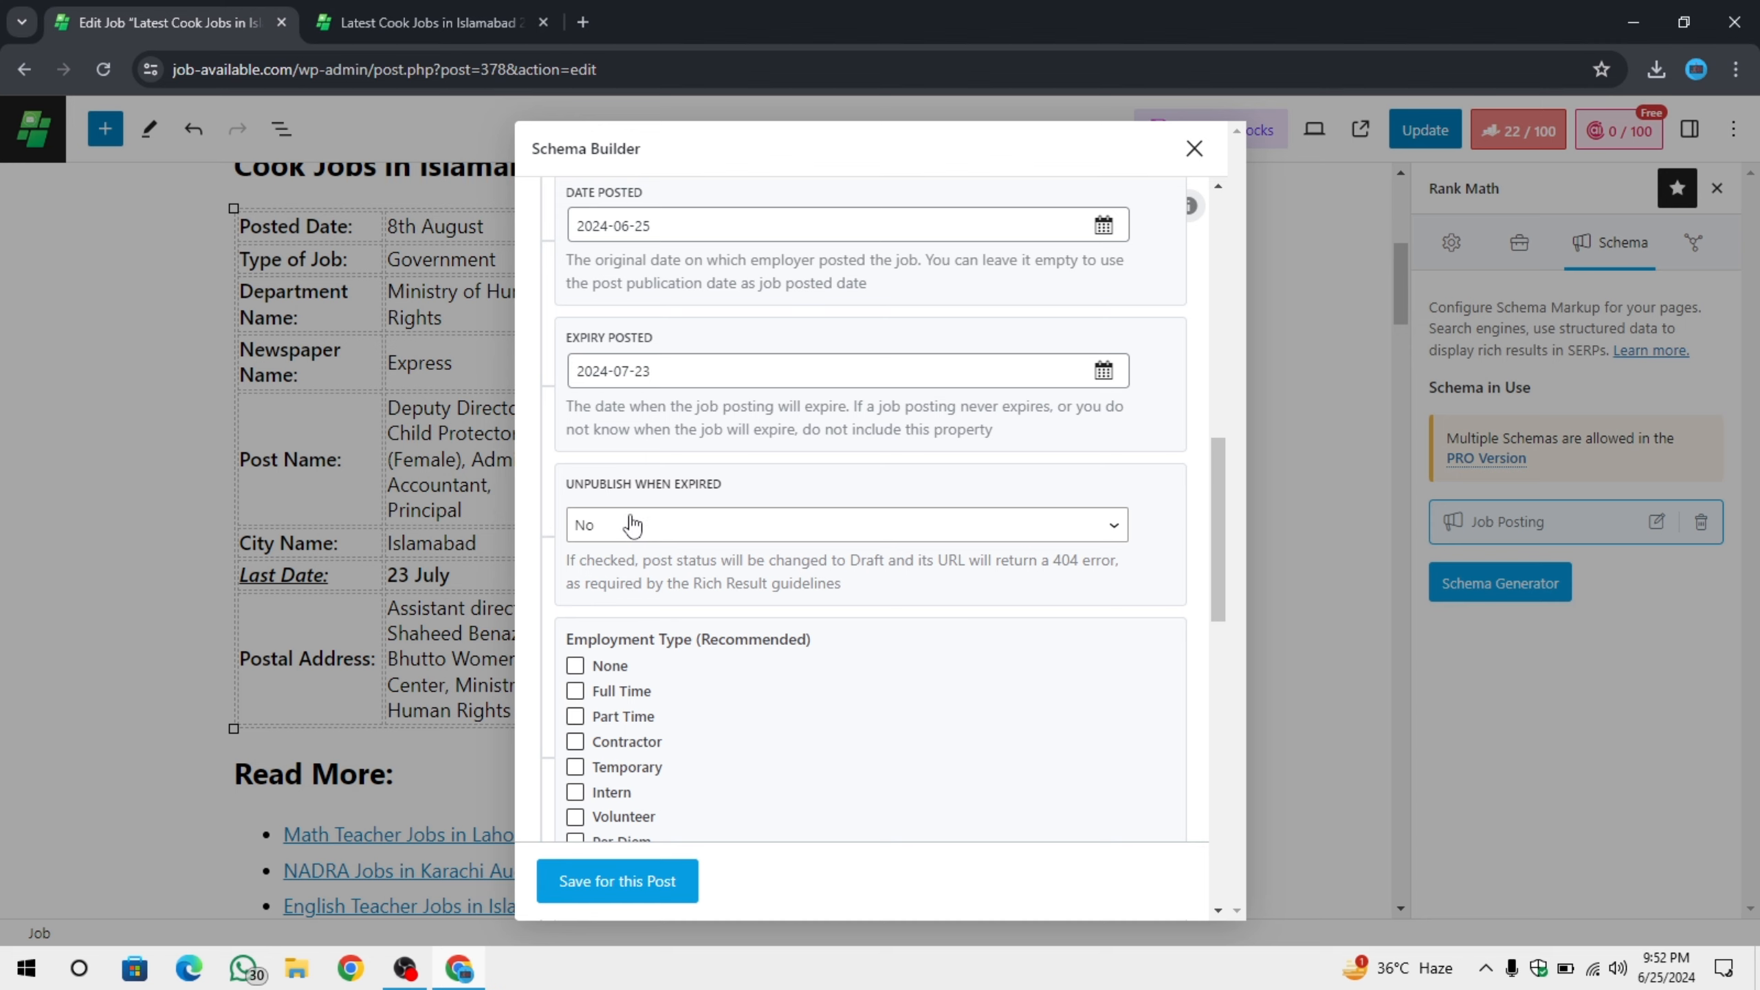
Select Full Time and Part Time as the schema's employment types and save the schema for this post.
scroll(632, 524, down, 3)
drag(563, 420, 838, 429)
click(824, 430)
scroll(693, 416, down, 1)
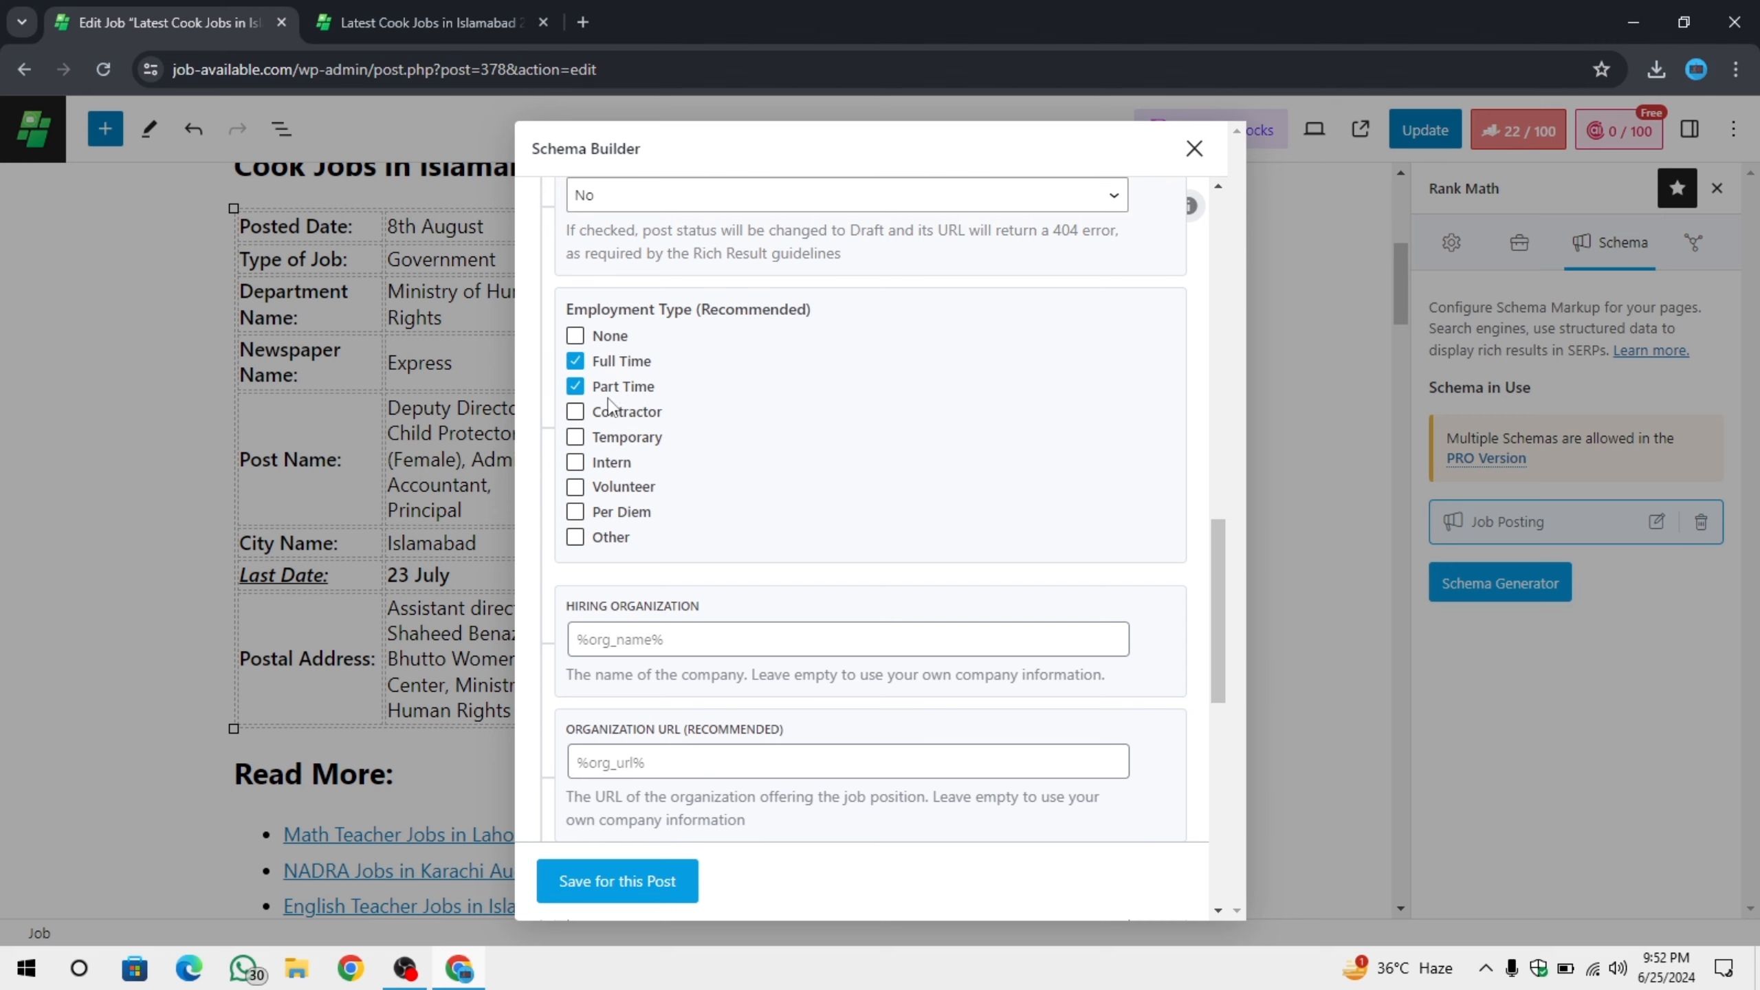
scroll(681, 528, down, 3)
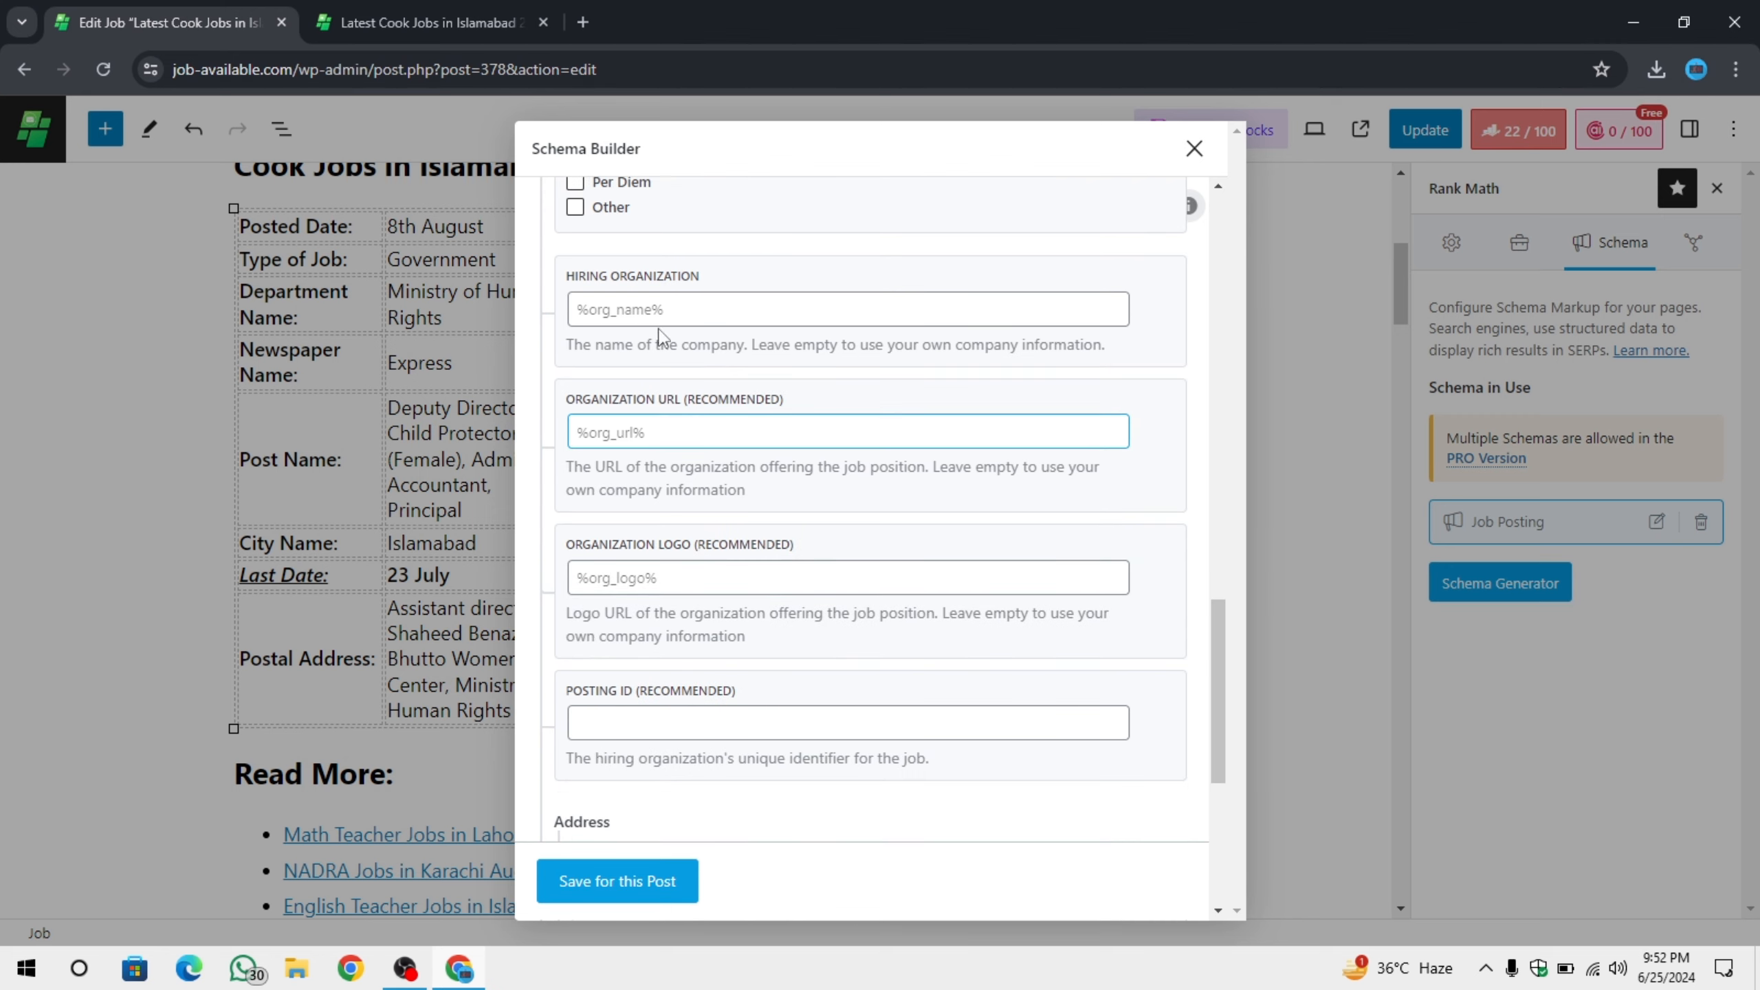
click(612, 878)
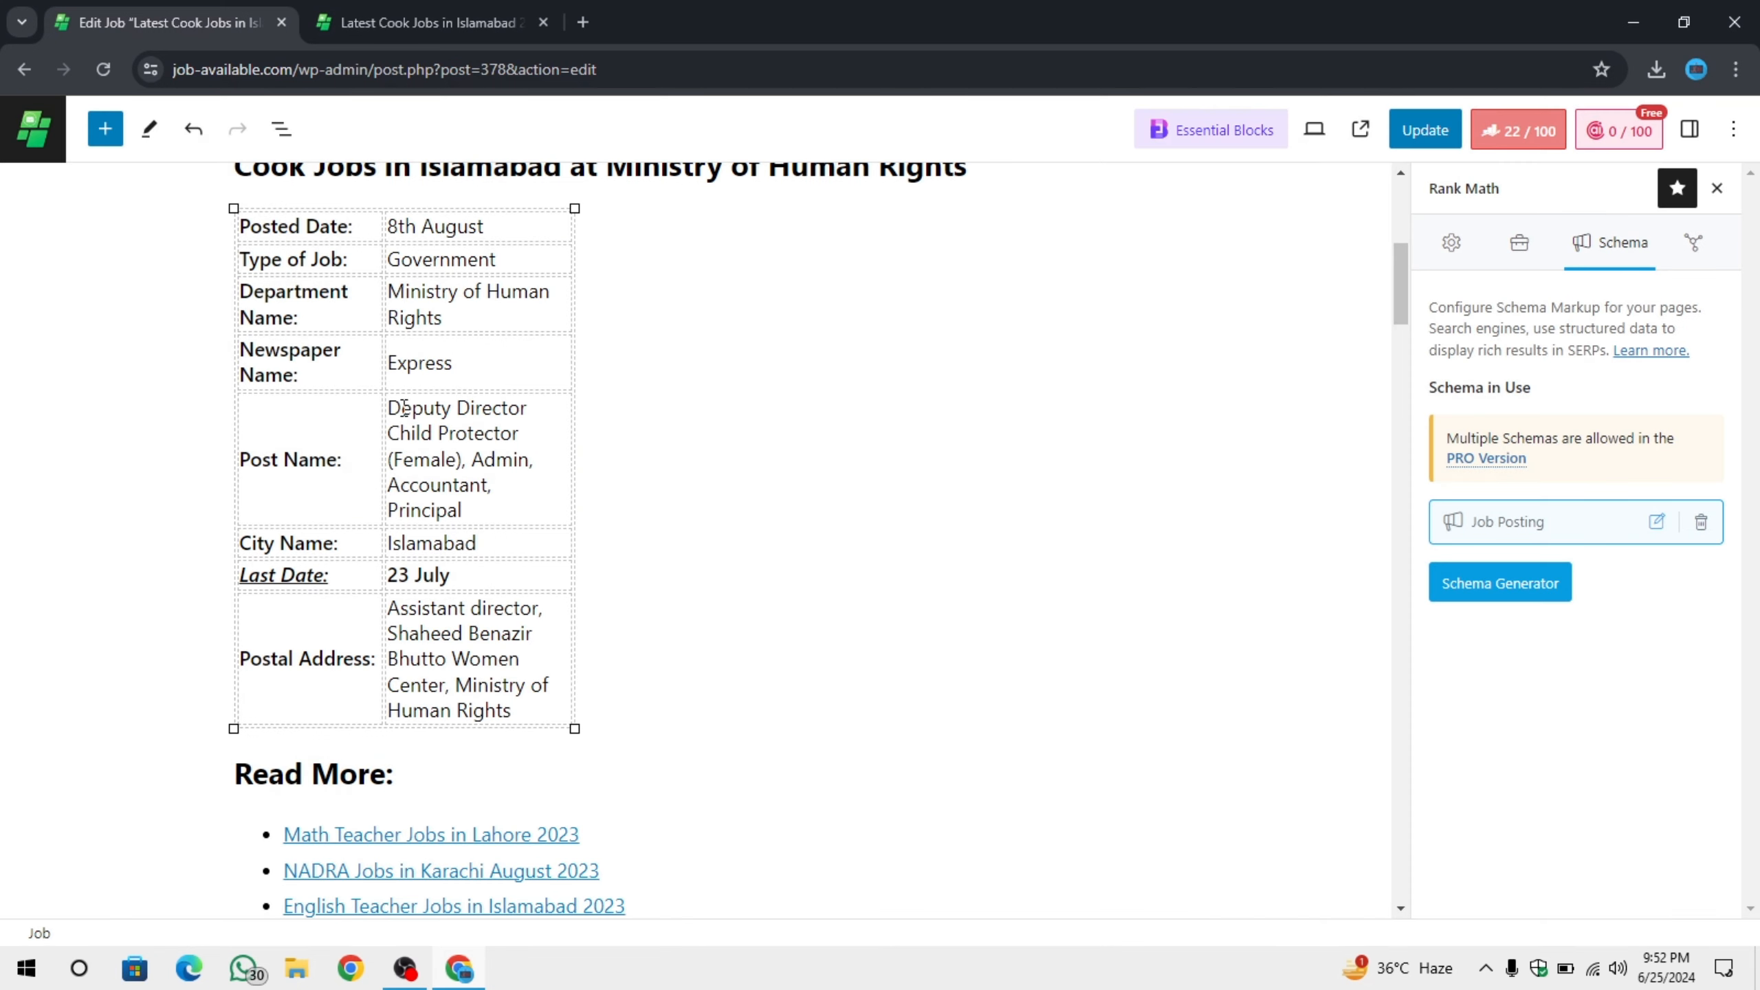
Copy the department name from the listing's details table into the Job Posting schema's hiring organization as Ministry of Human Rights.
triple_click(459, 286)
key(ctrl+c)
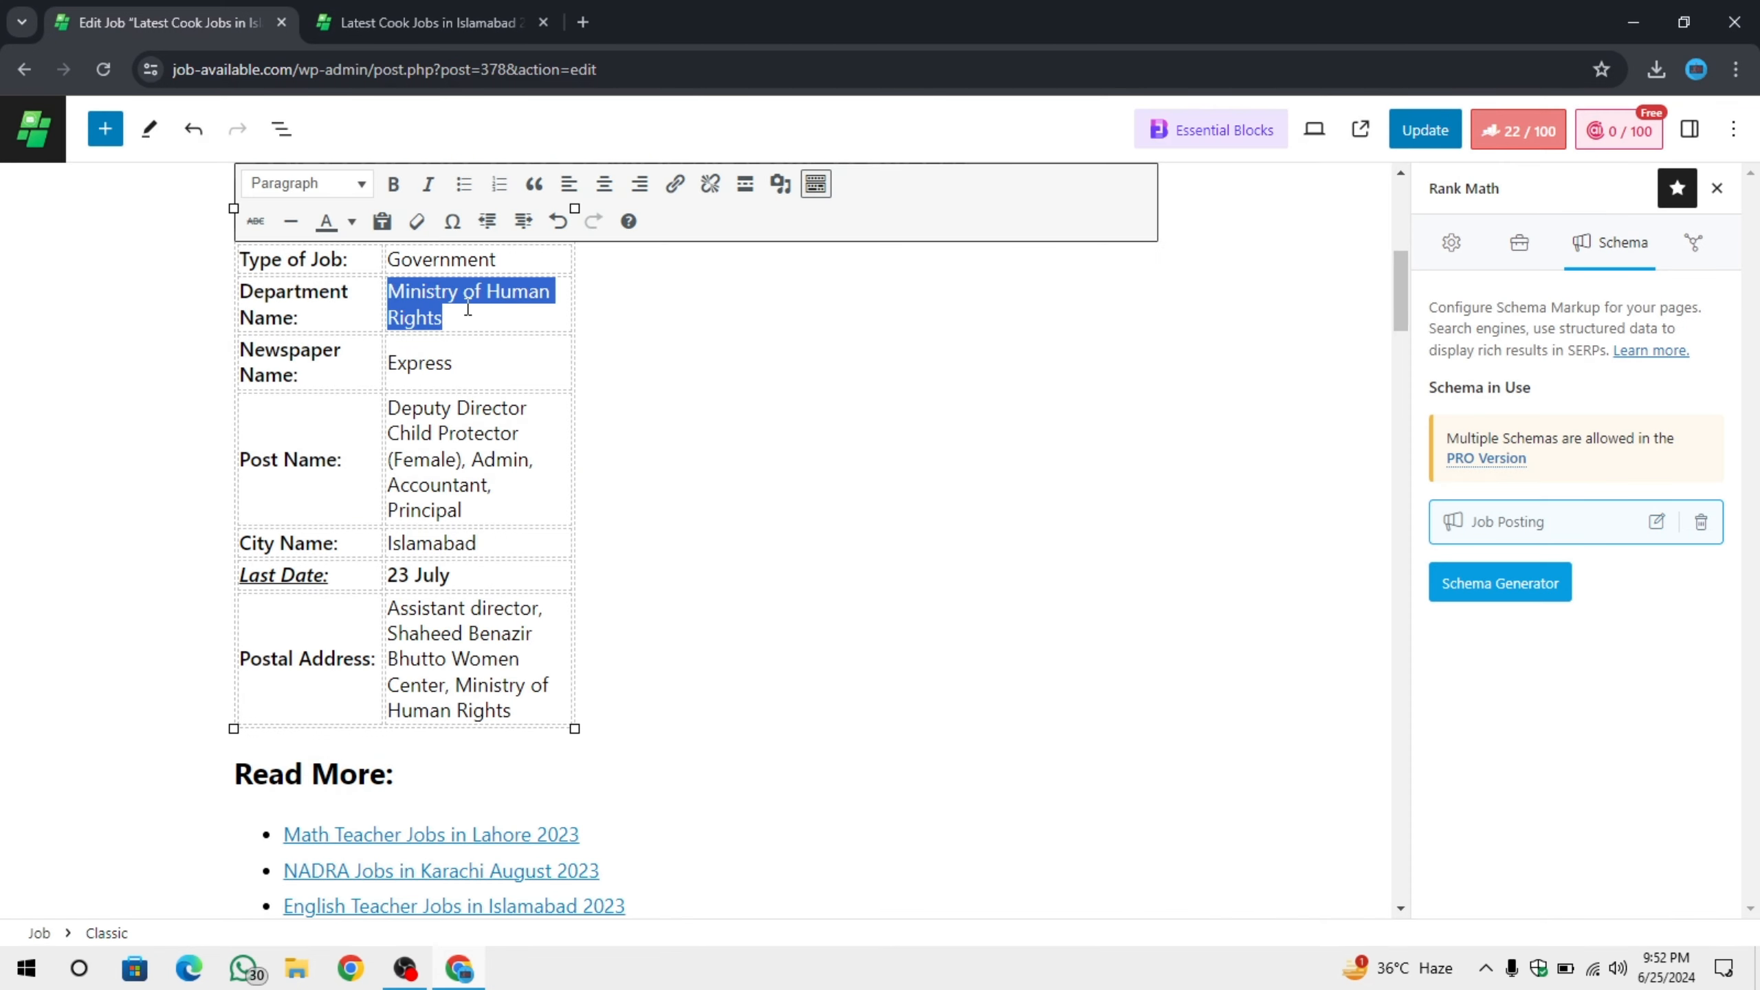
click(1656, 521)
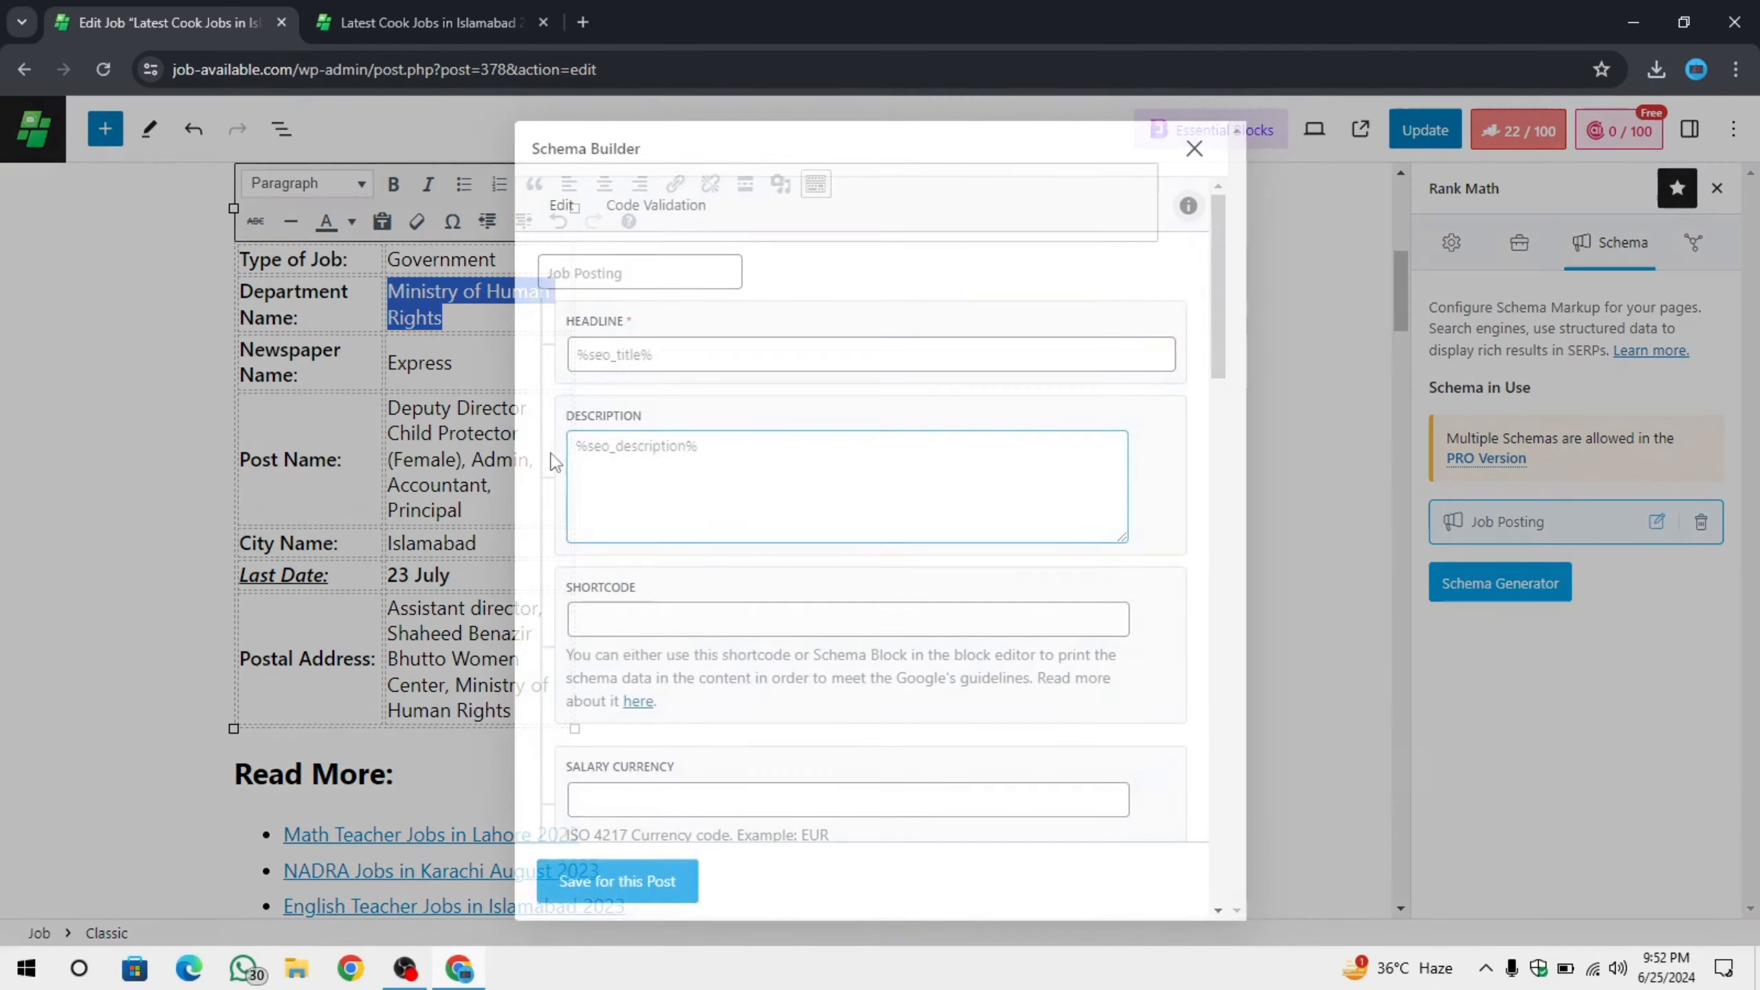
scroll(680, 555, down, 5)
scroll(672, 532, down, 10)
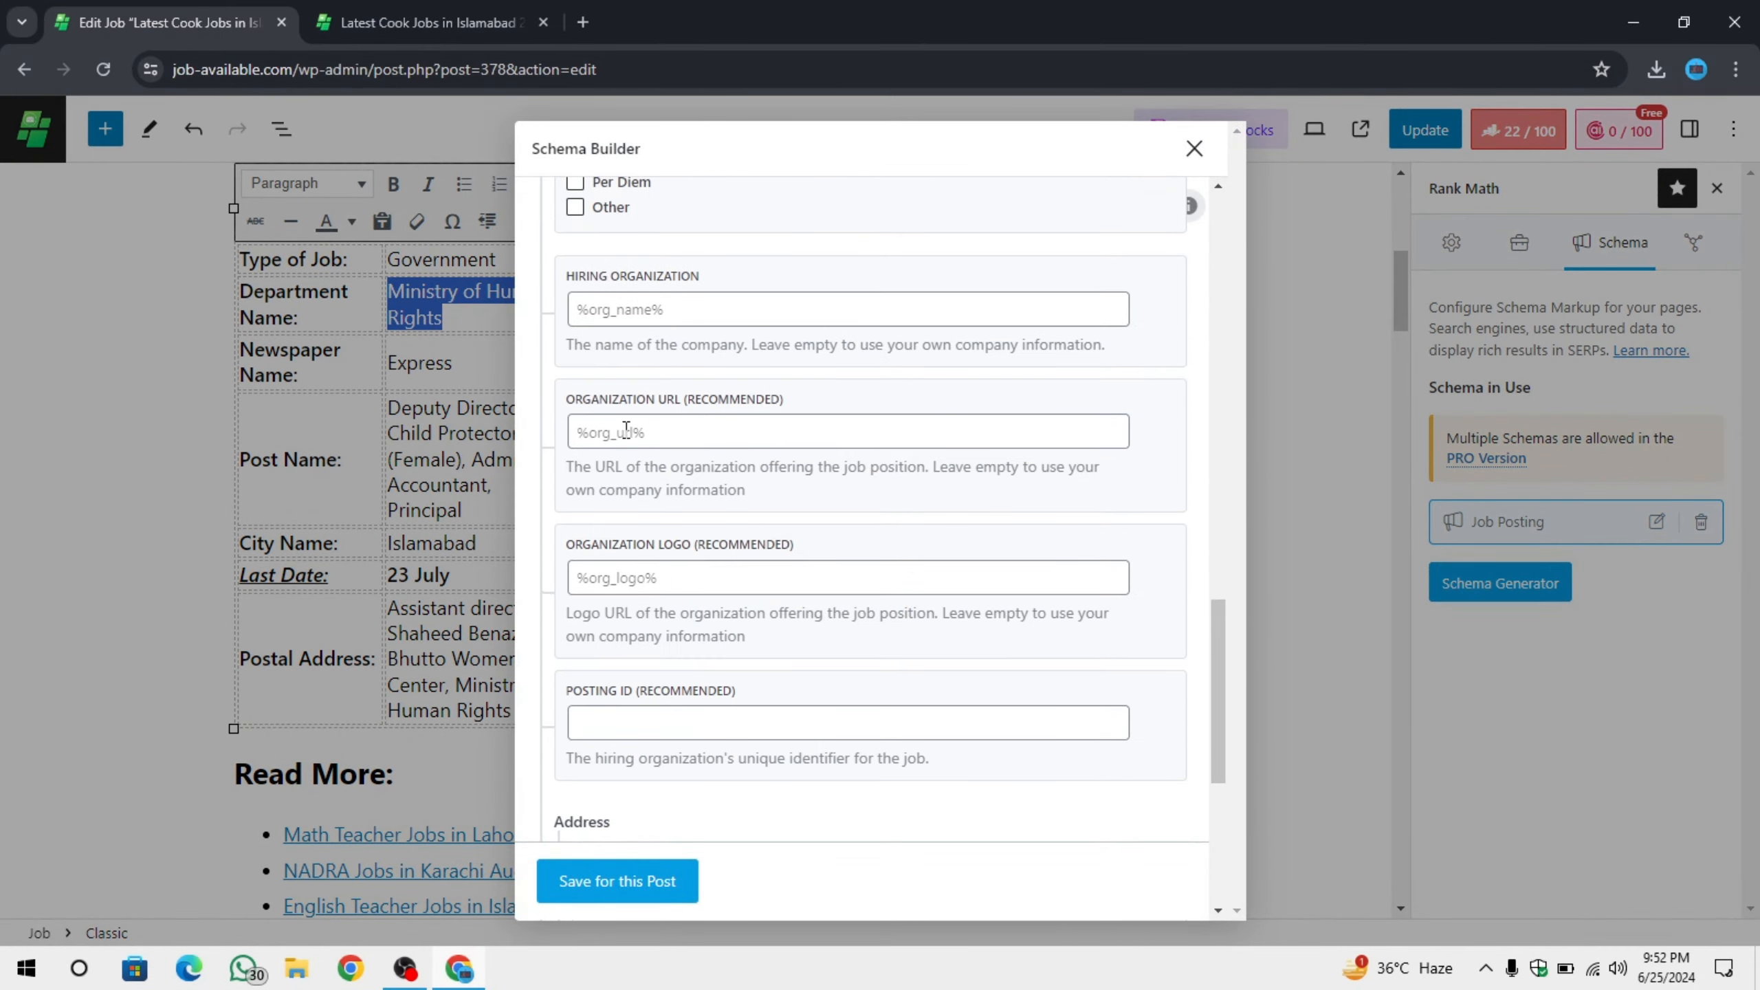
click(824, 310)
key(ctrl+v)
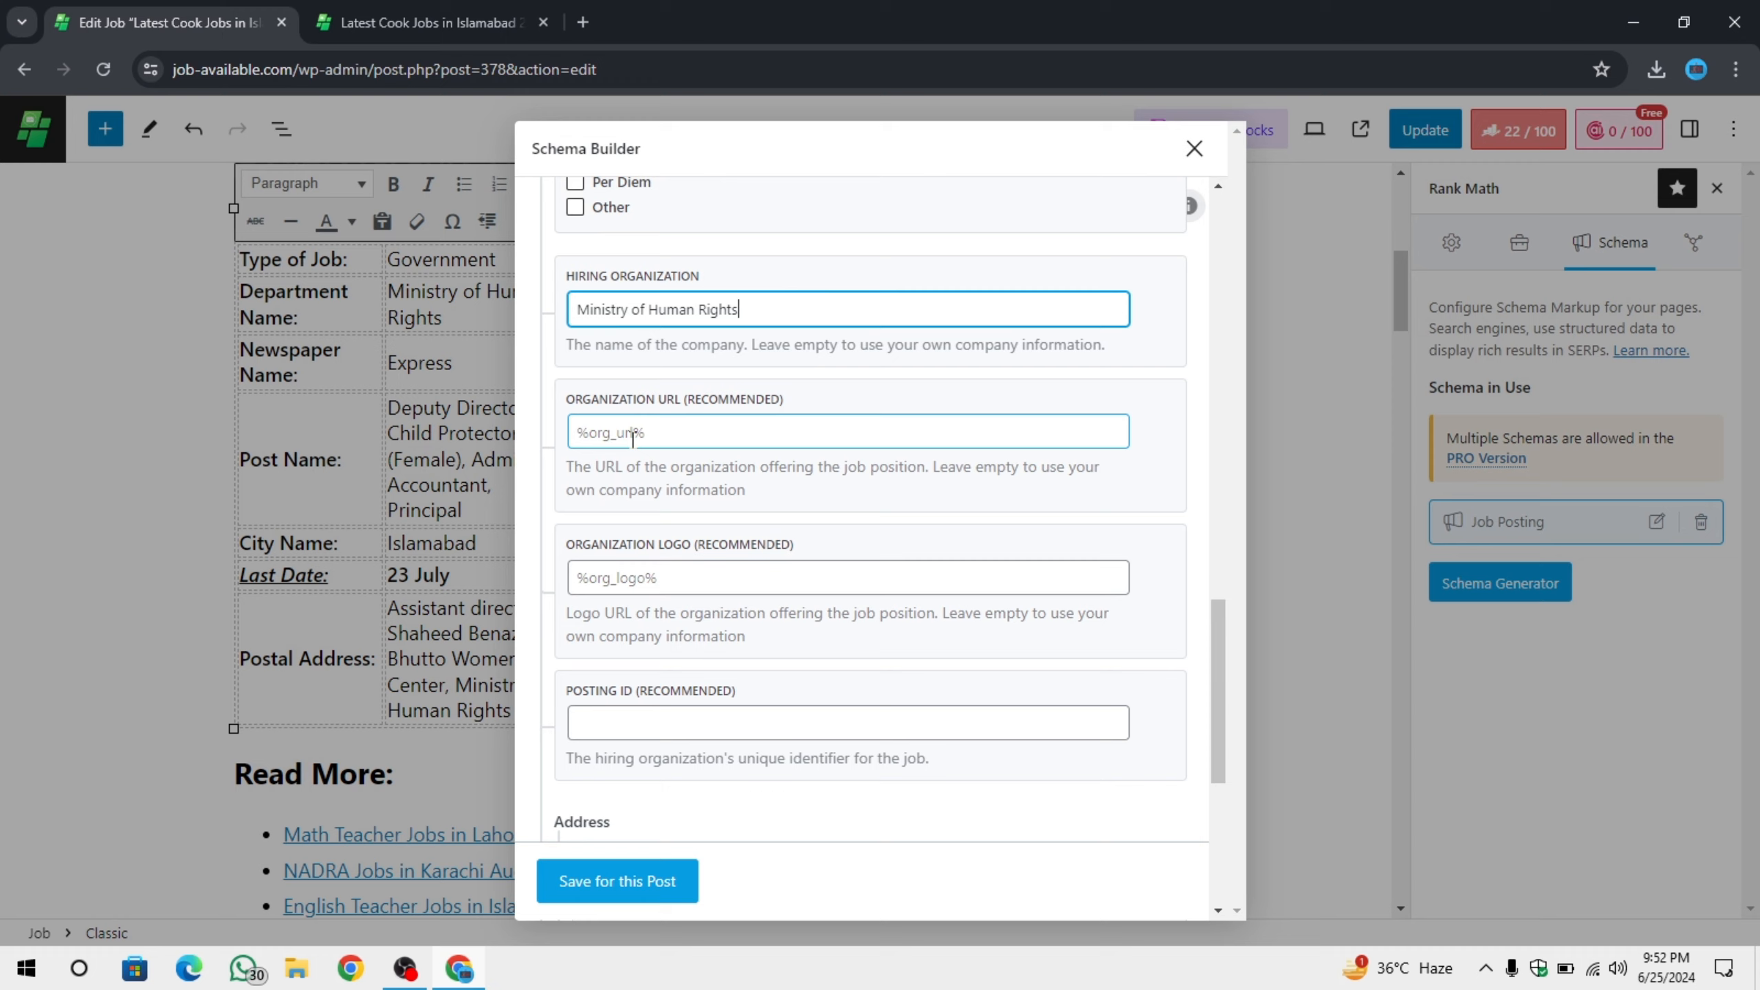
Search Google for Ministry of Human Rights in a new browser tab and copy the link address of its official website.
drag(757, 310, 473, 304)
key(ctrl+c)
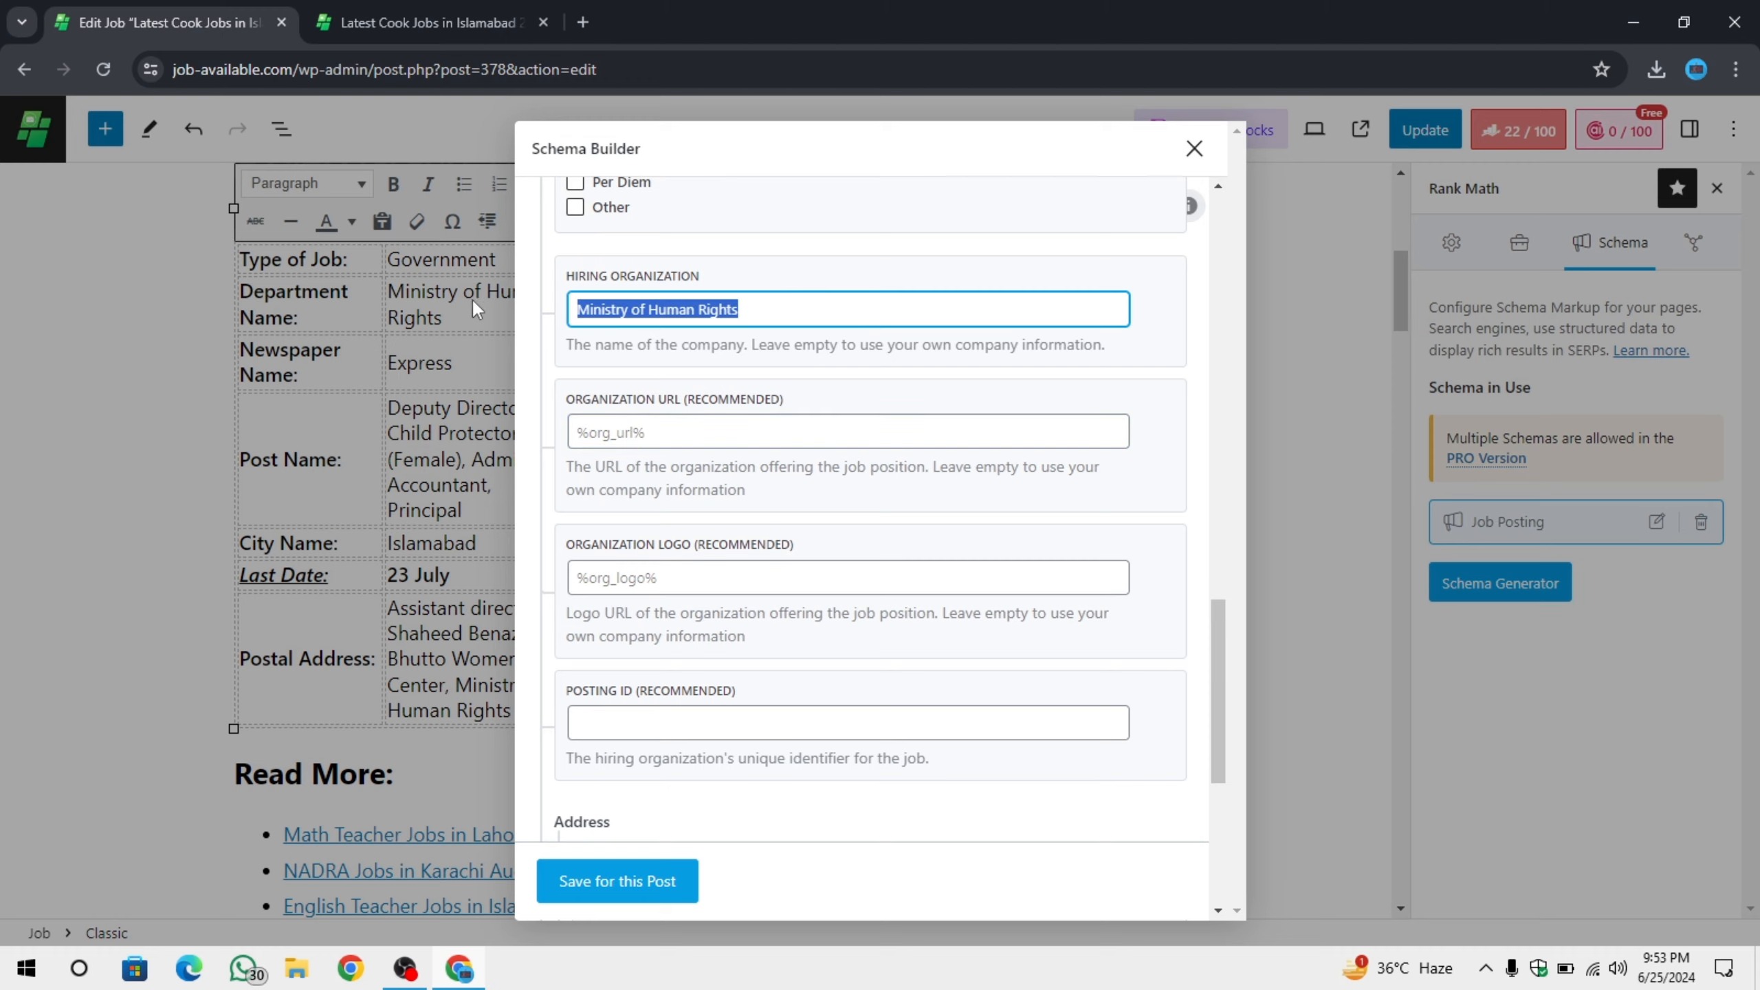
click(585, 21)
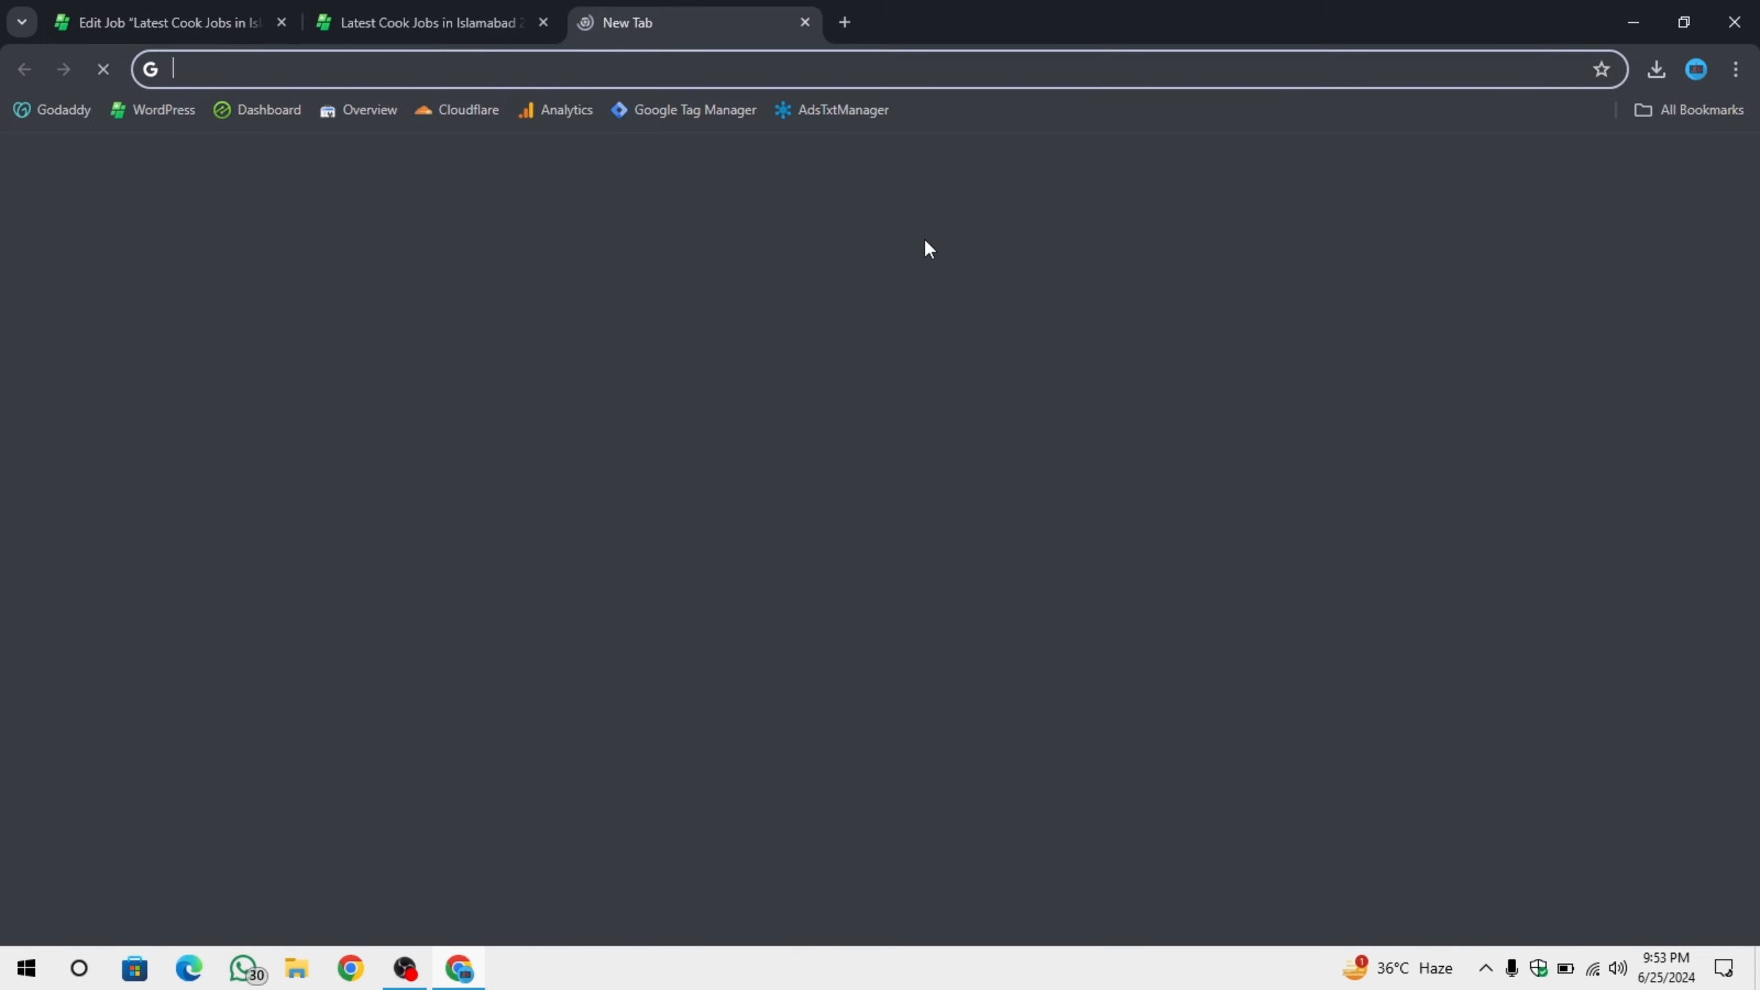
key(ctrl+v)
key(Return)
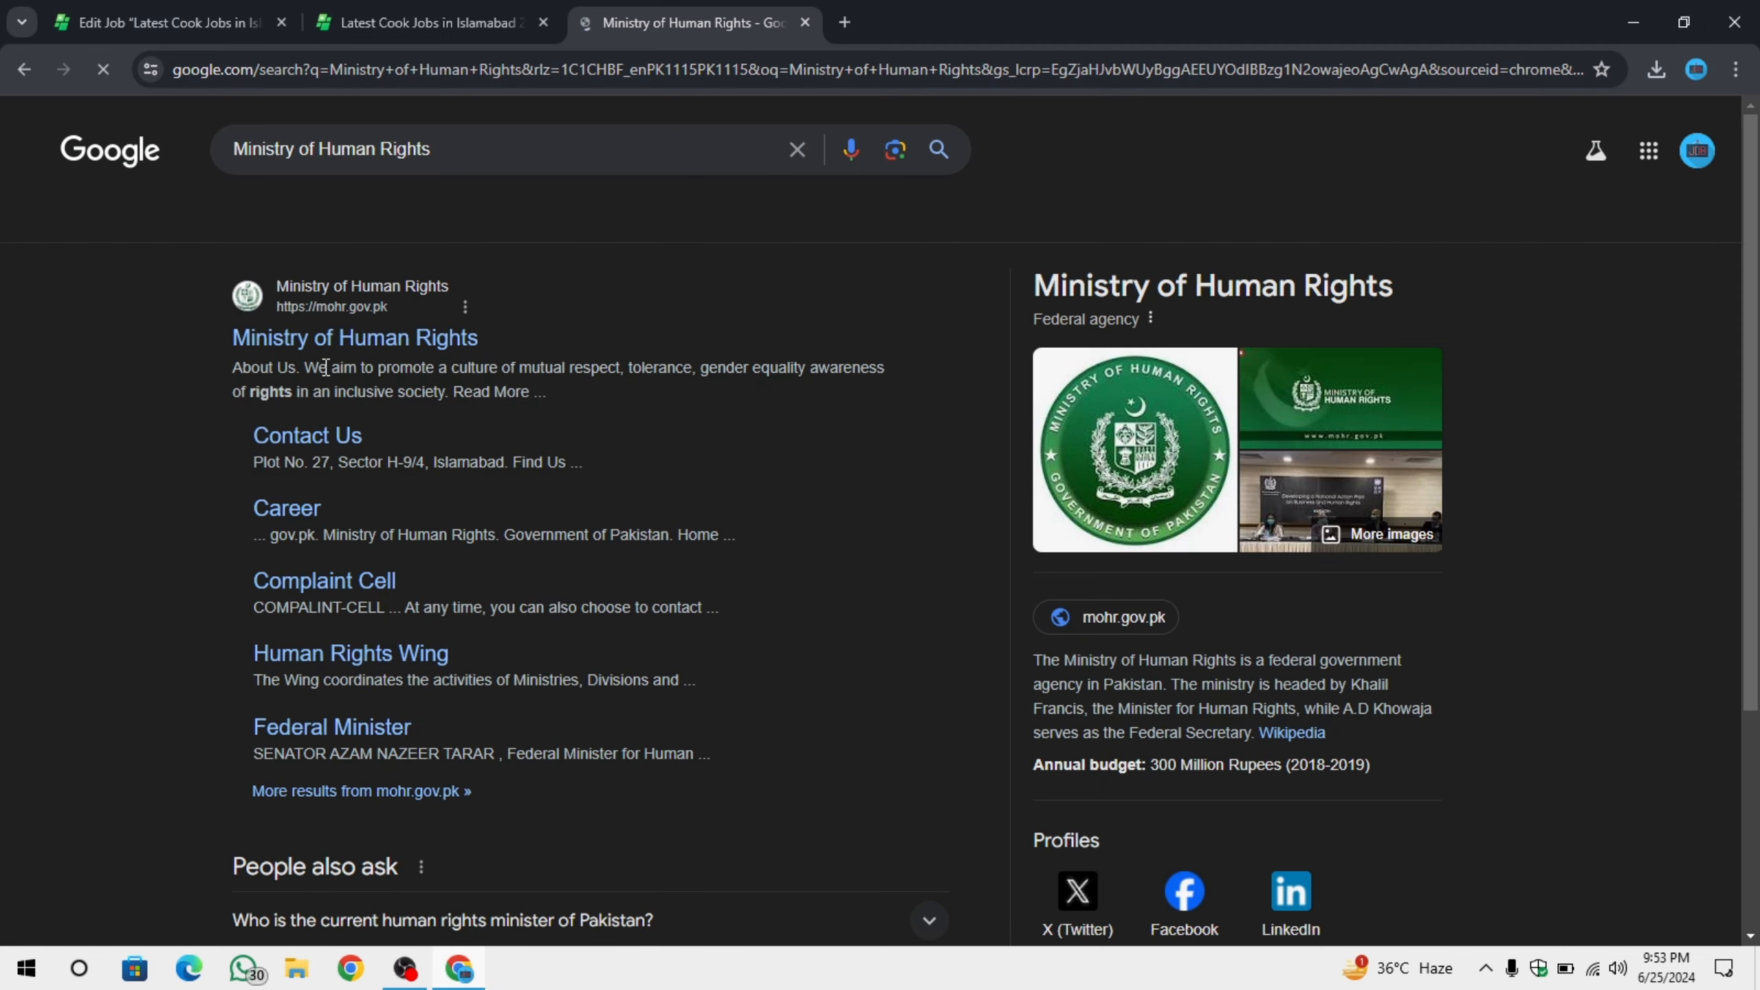
right_click(363, 341)
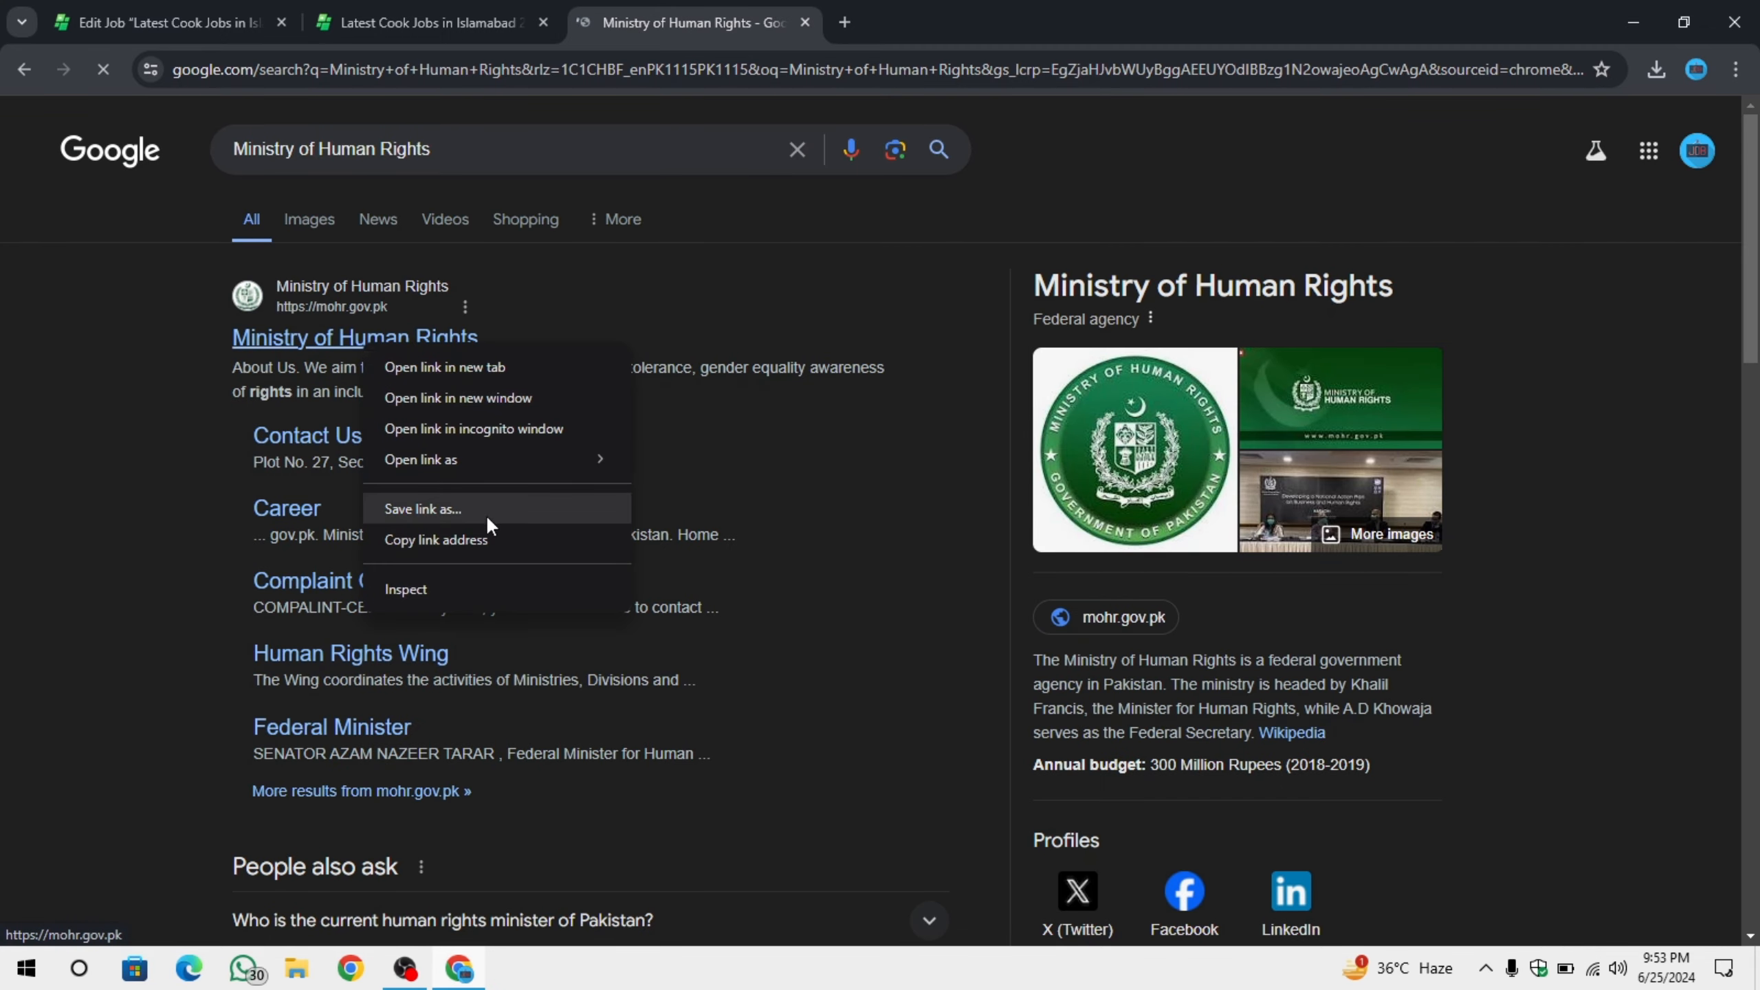
click(478, 533)
key(ctrl+shift+Tab)
click(251, 9)
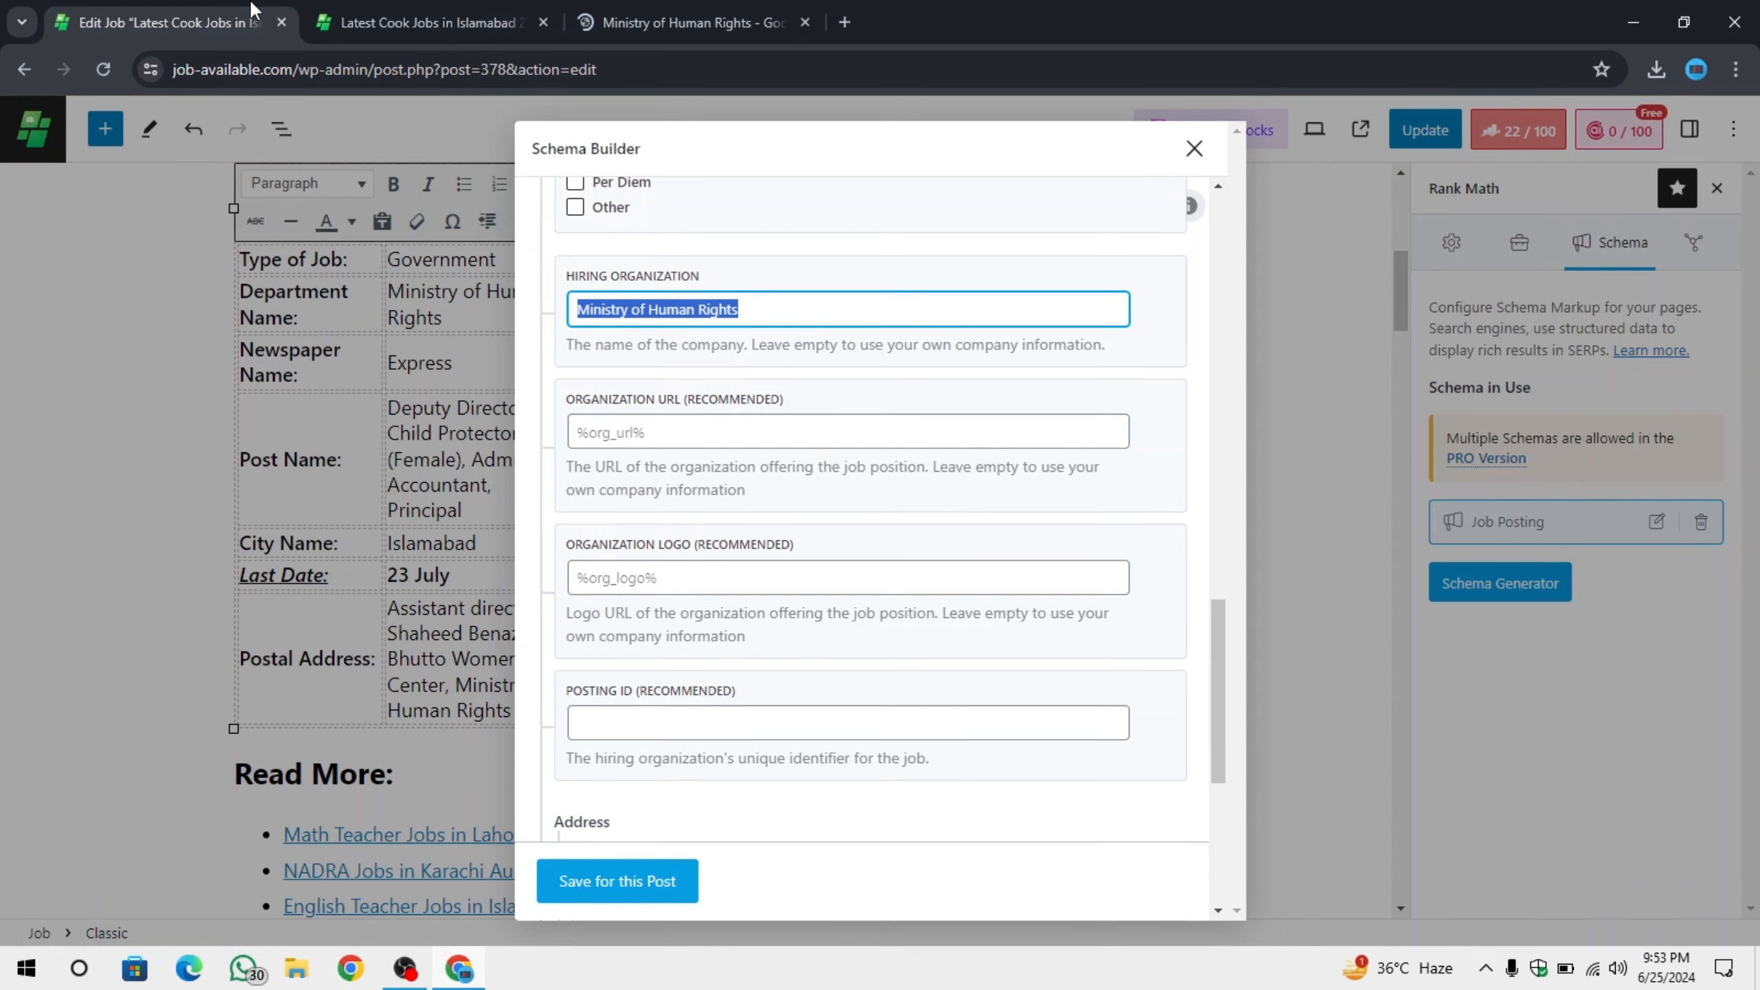
click(632, 436)
text(https://mohr.gov.pk/)
Copy the image address of the ministry's green emblem from the Google results and paste it as the schema's organization logo.
scroll(859, 429, down, 2)
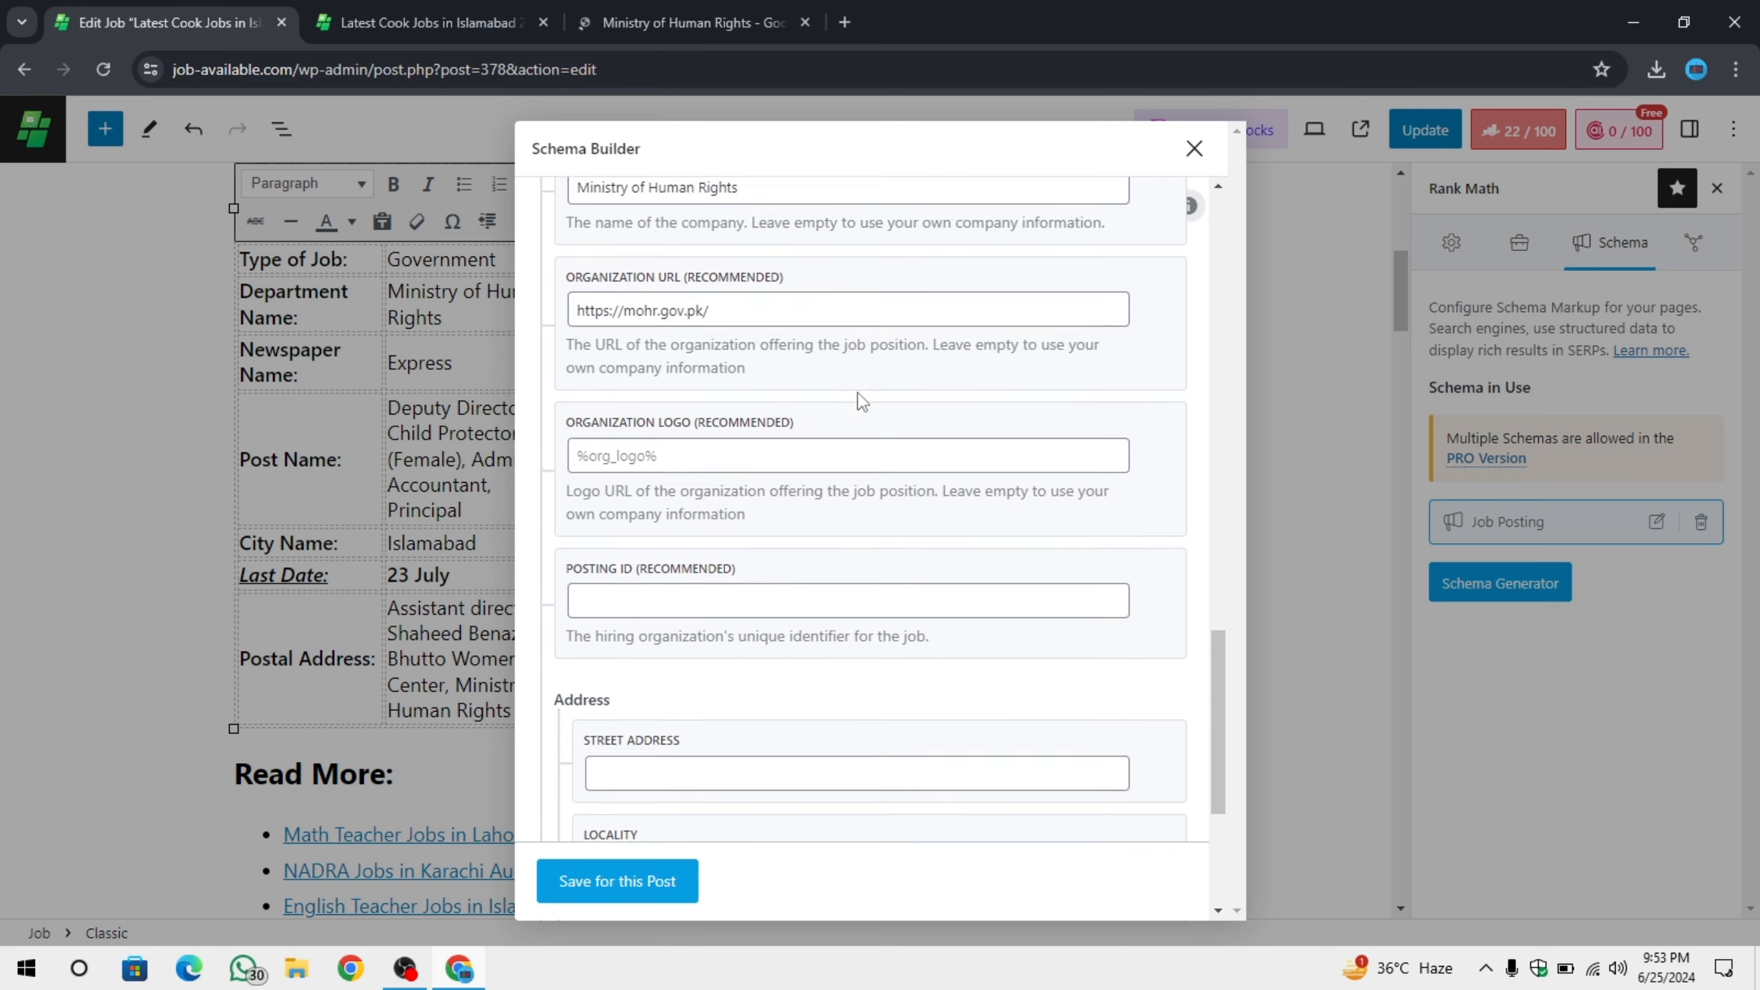
drag(820, 442, 541, 436)
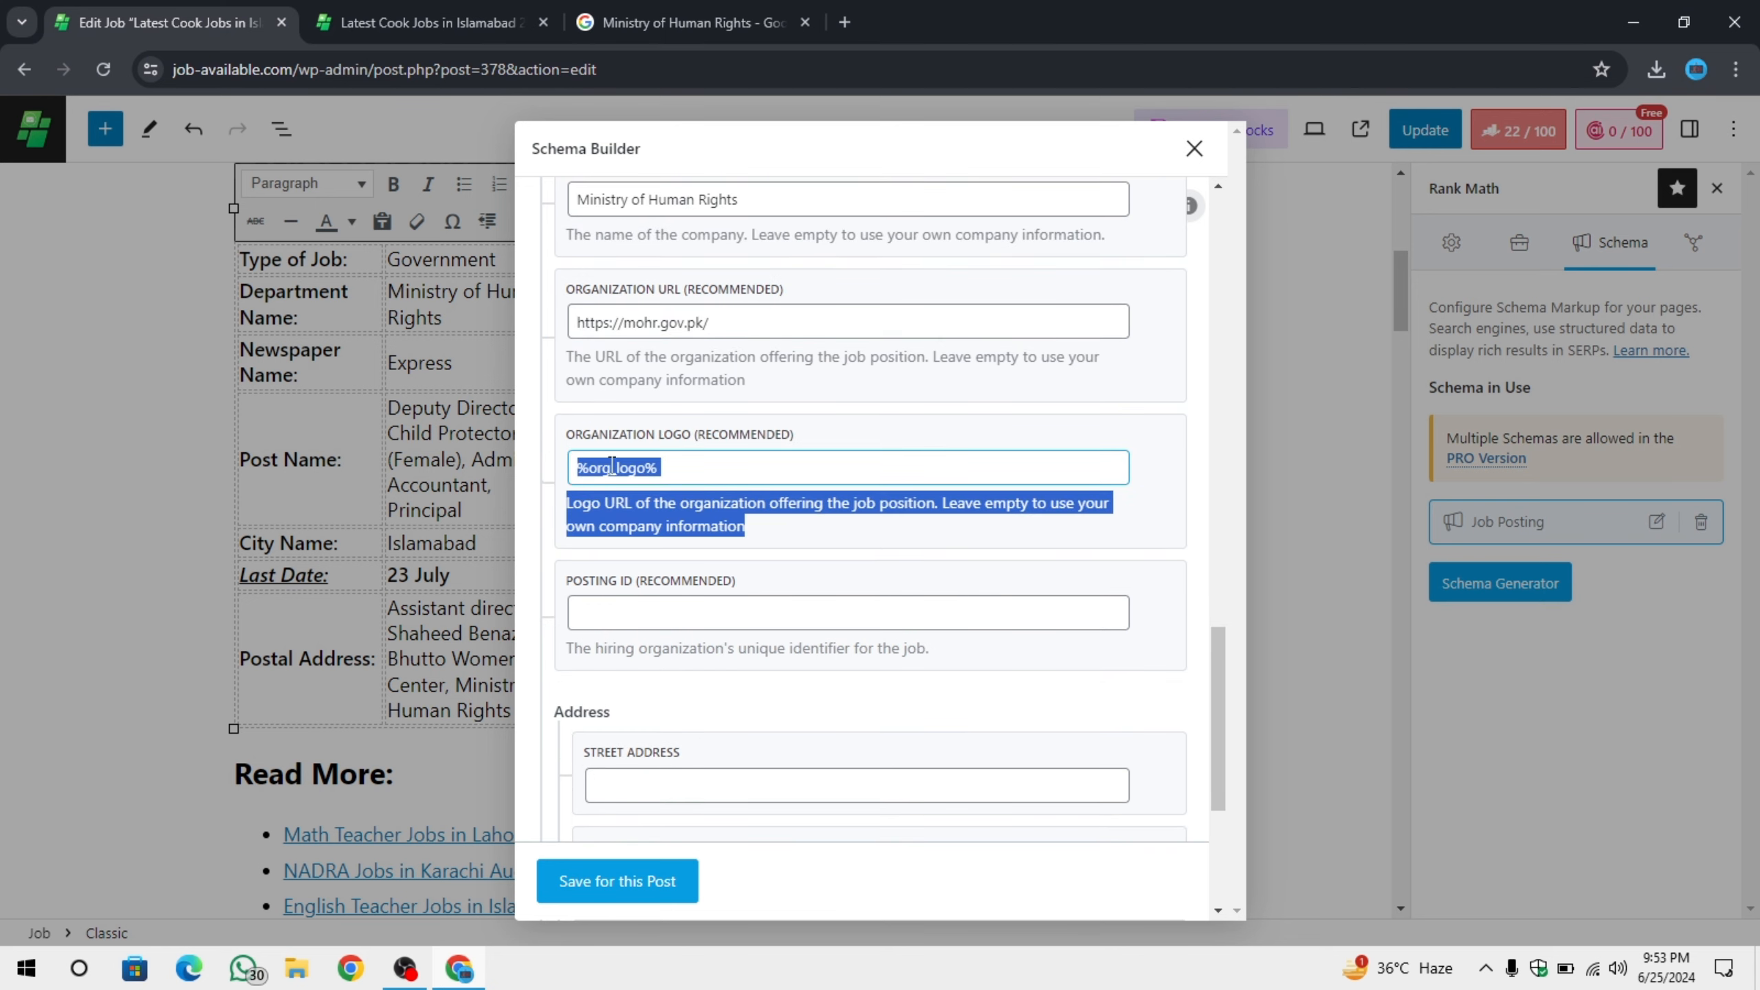
click(638, 477)
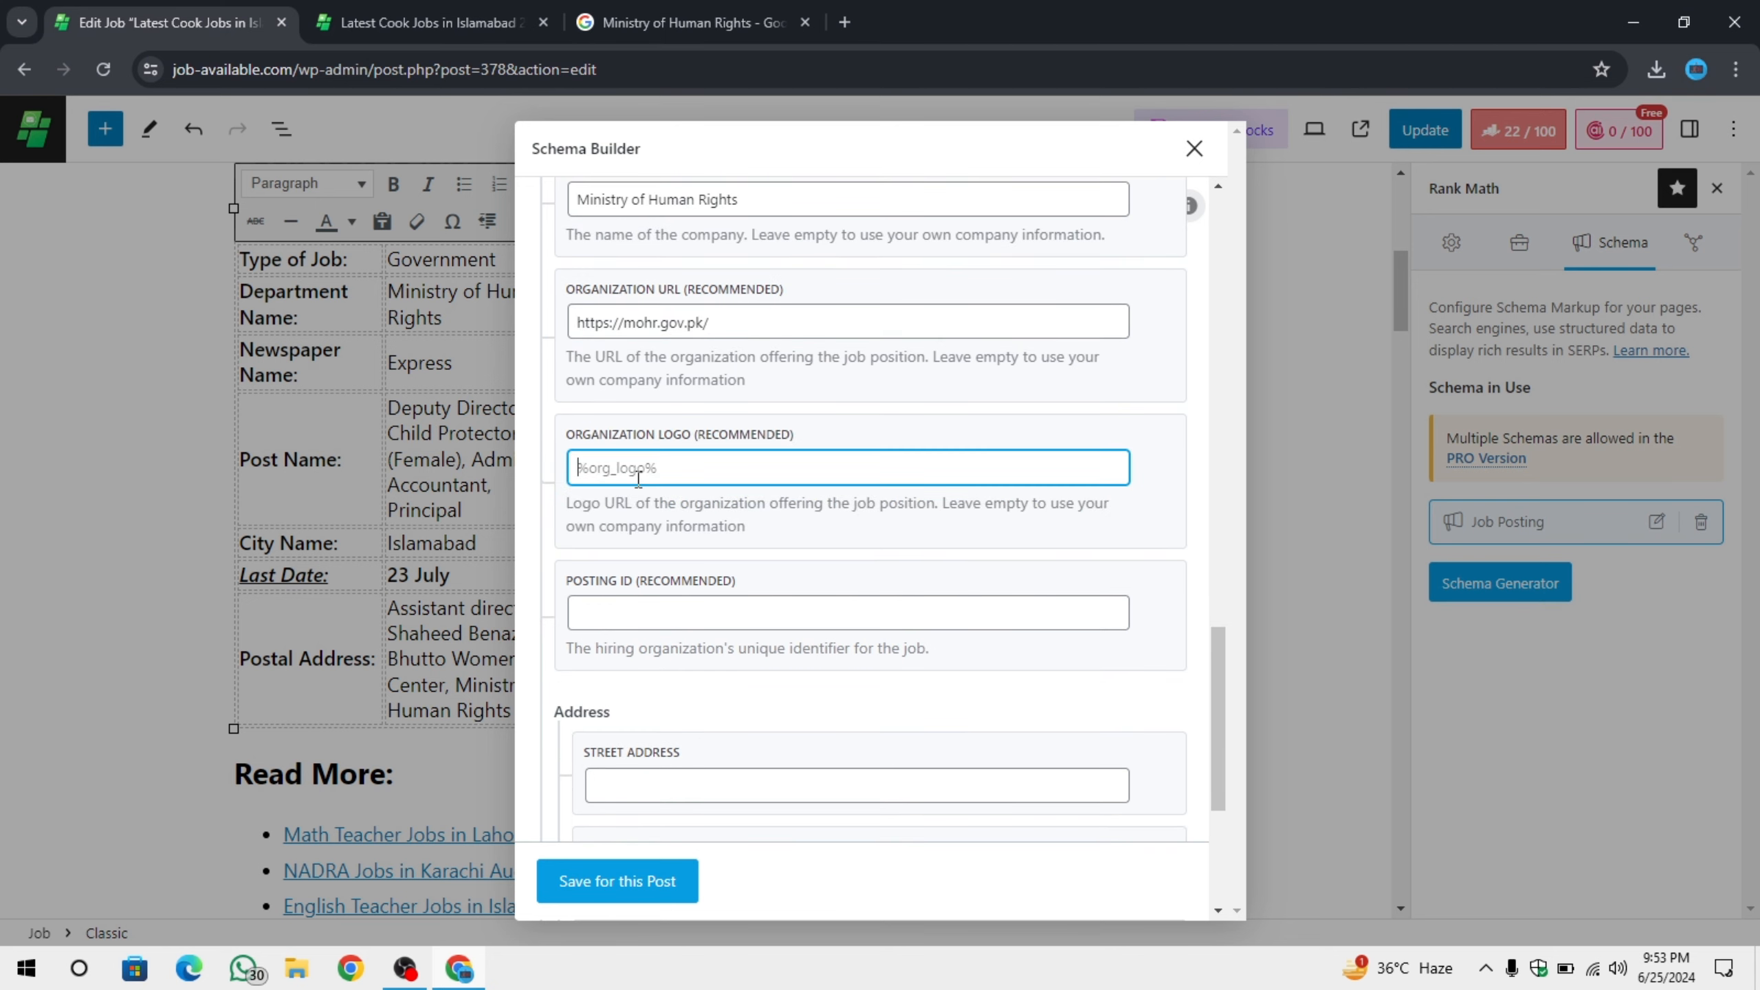
click(671, 16)
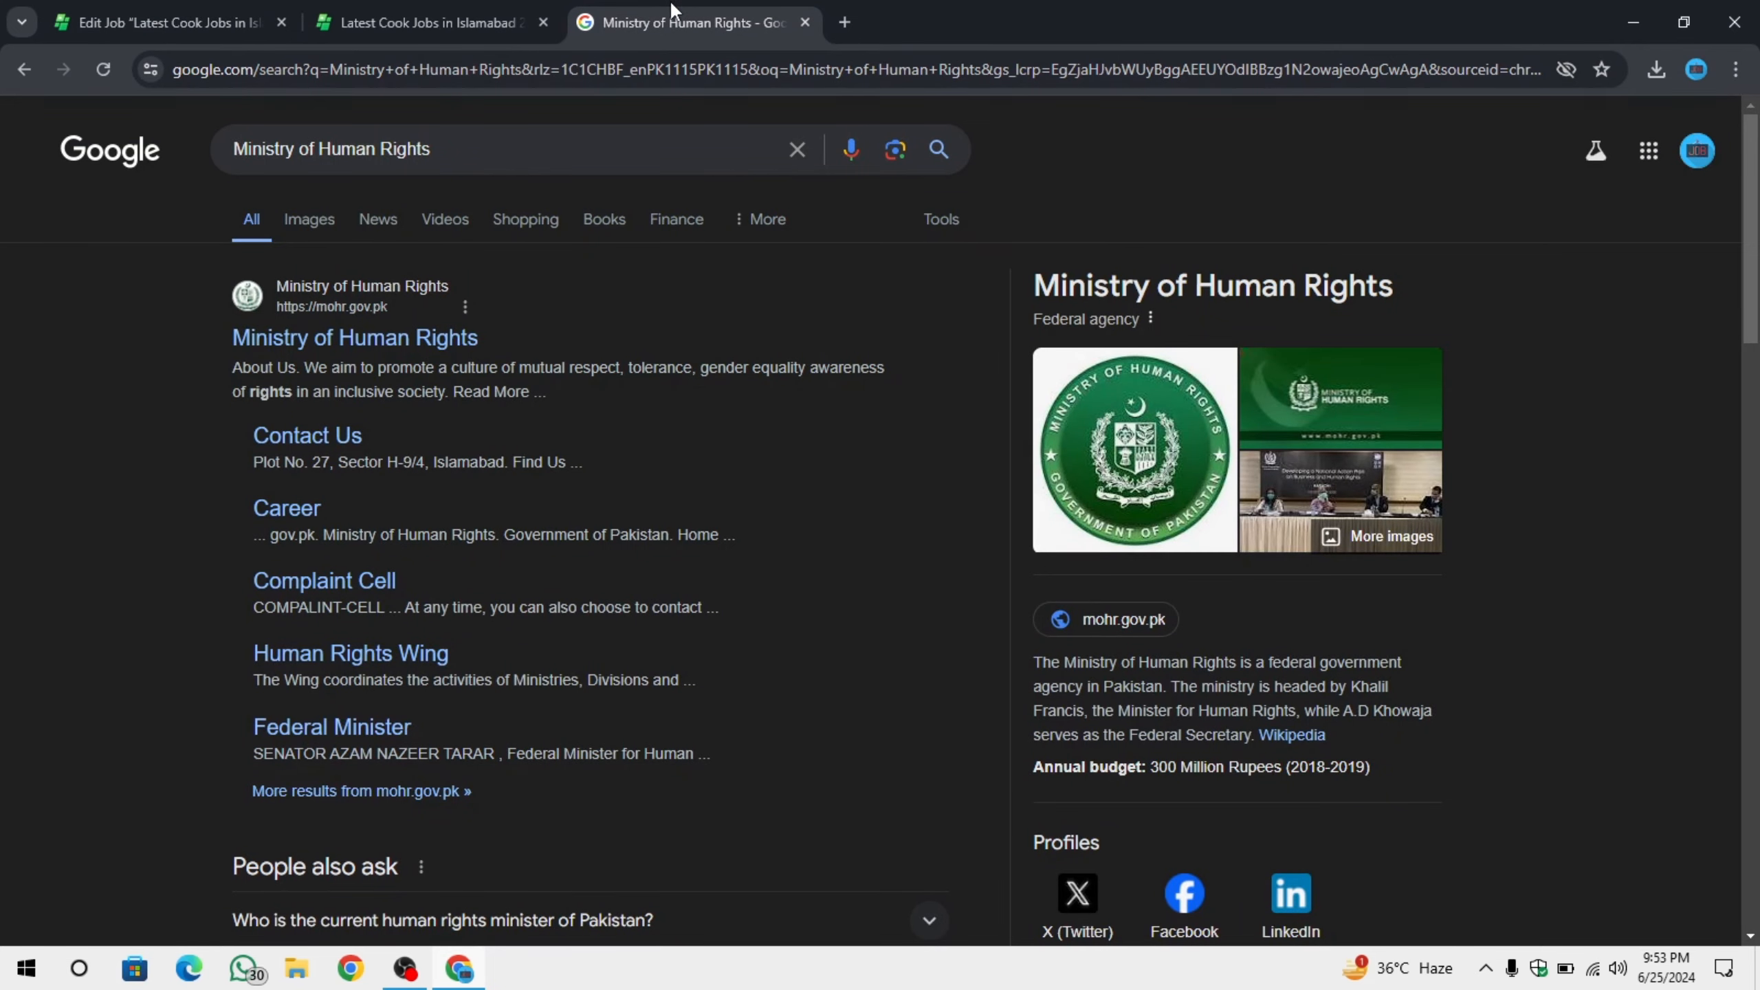
right_click(1100, 458)
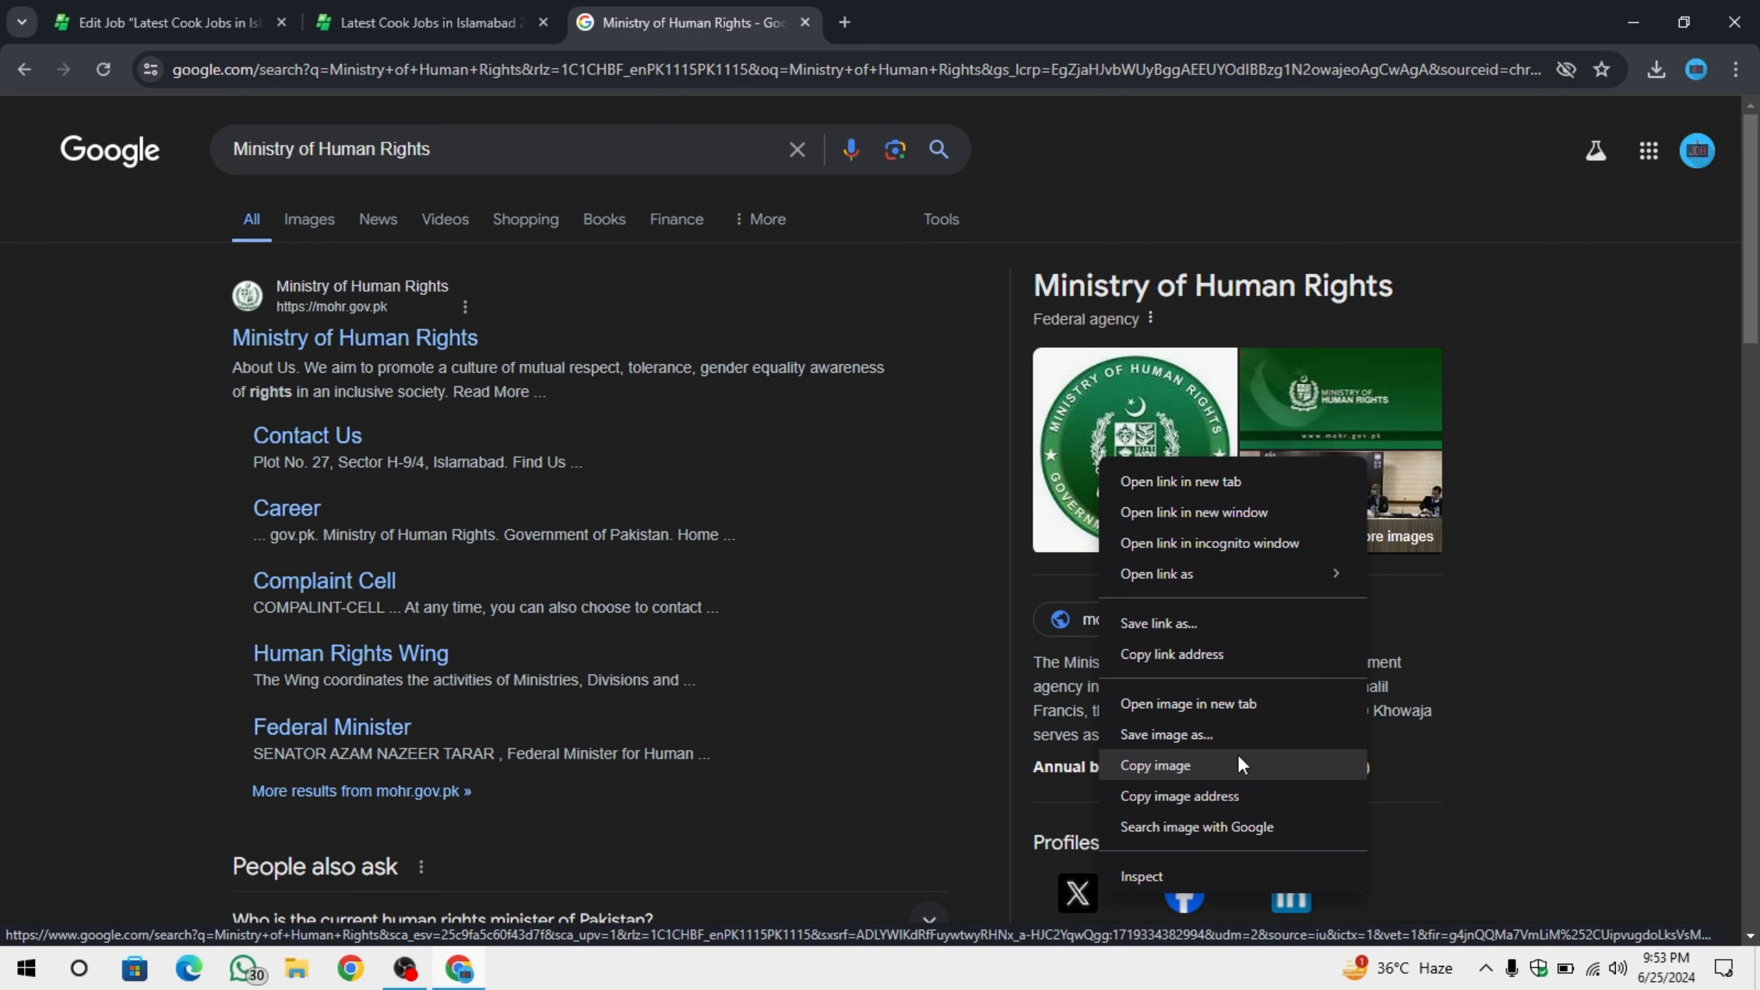
click(1006, 567)
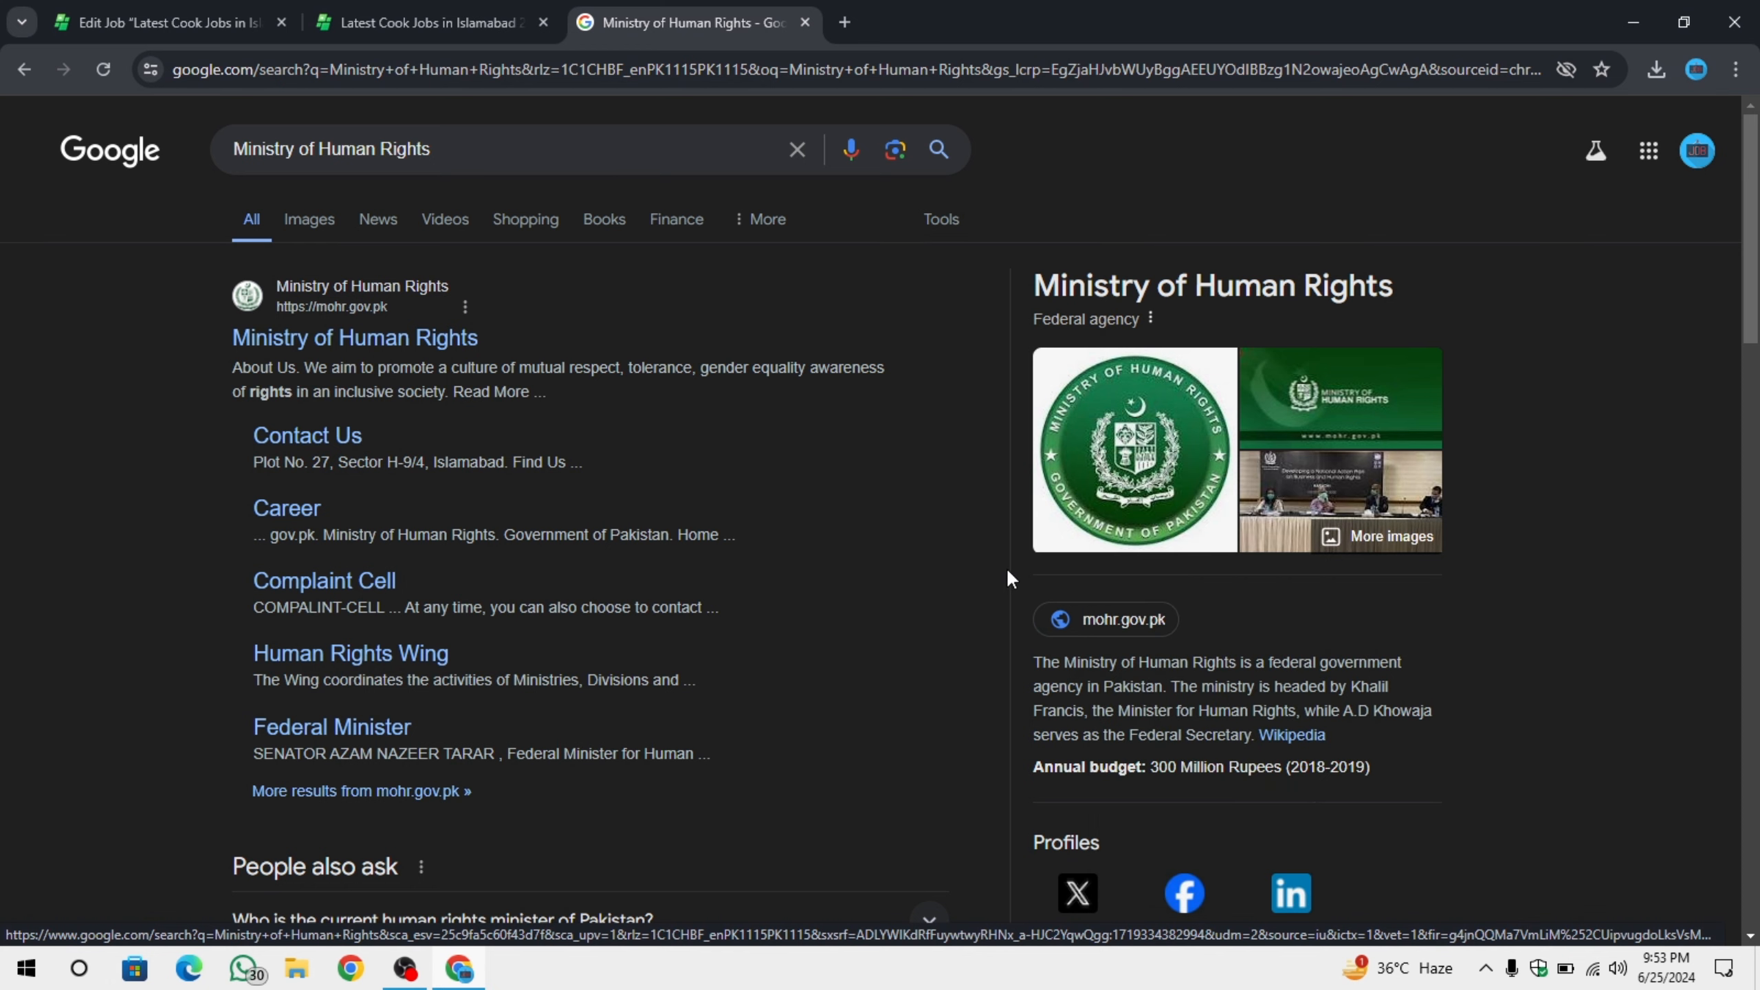
right_click(1093, 455)
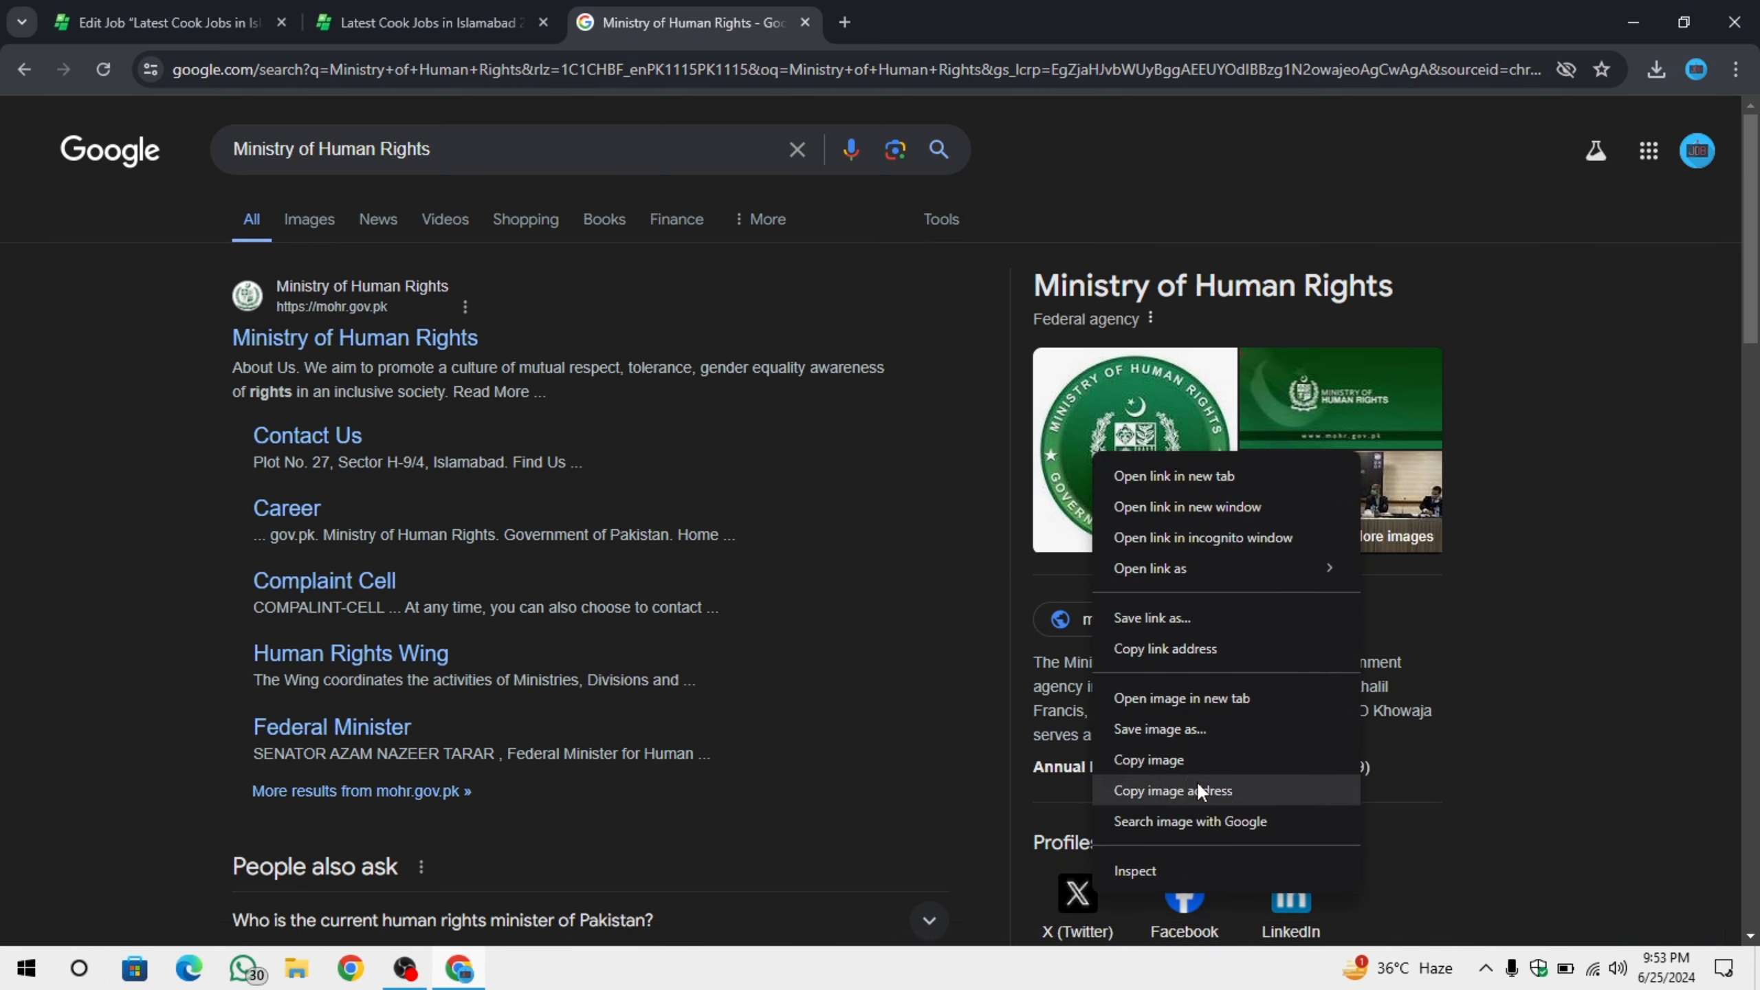
click(1260, 791)
click(477, 14)
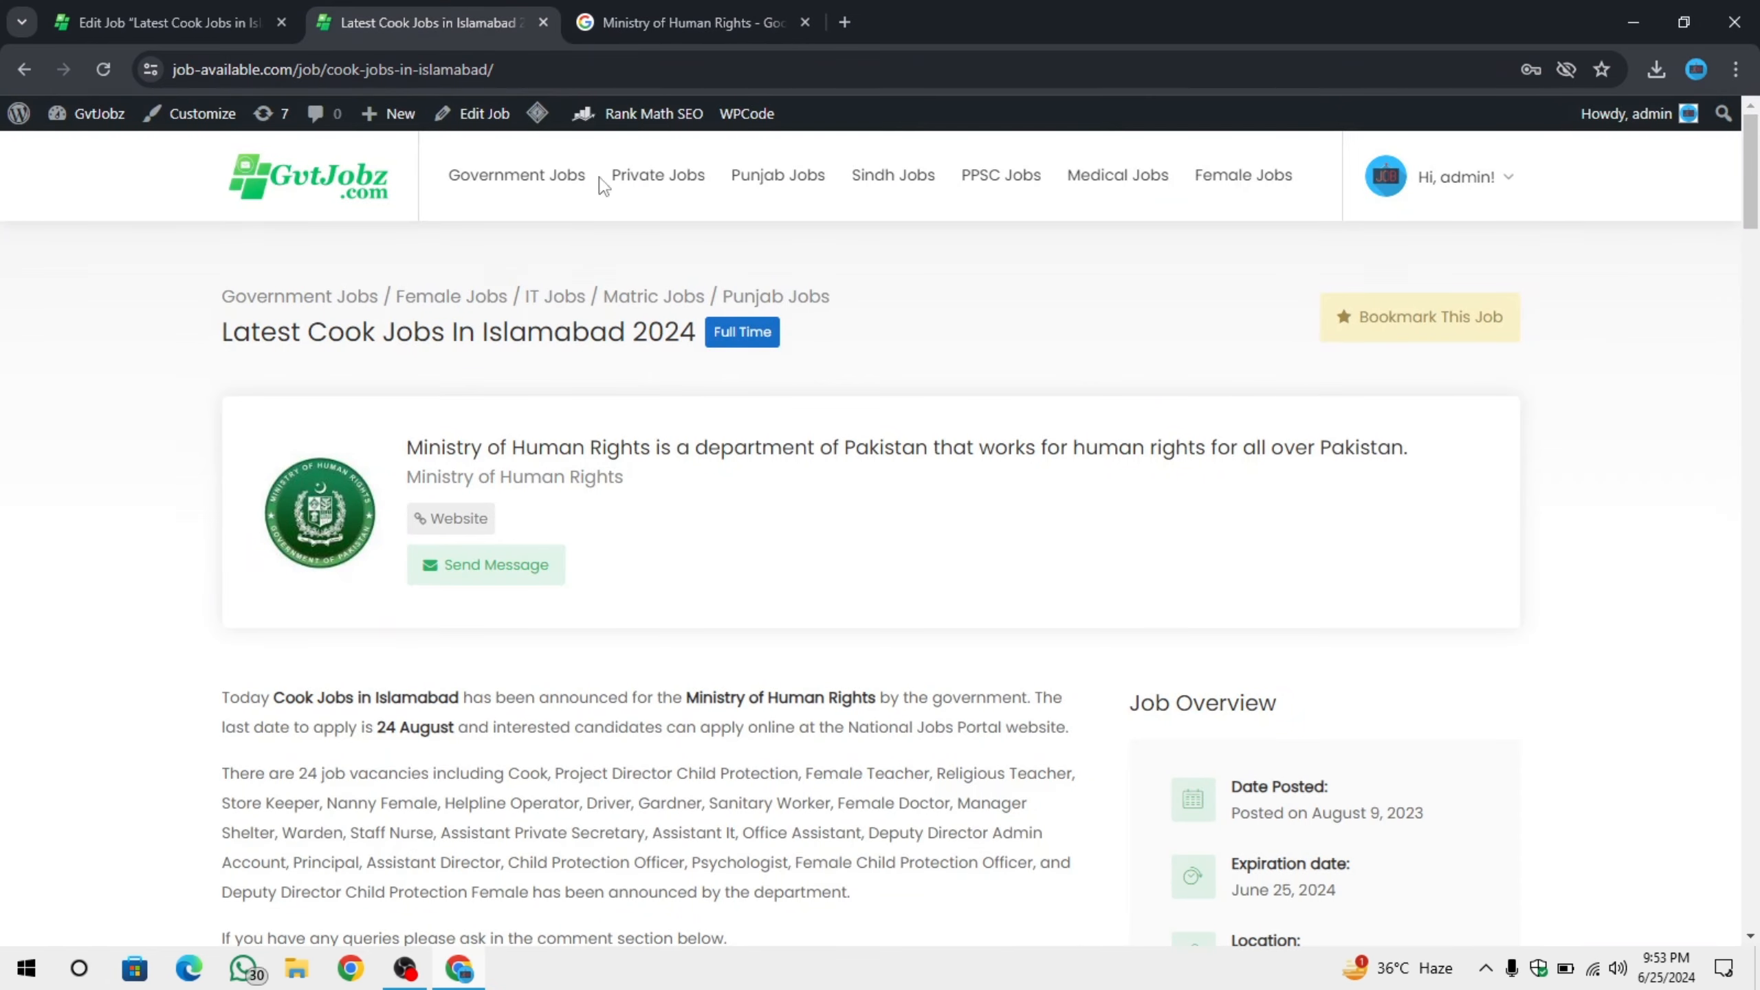
click(196, 8)
key(ctrl+v)
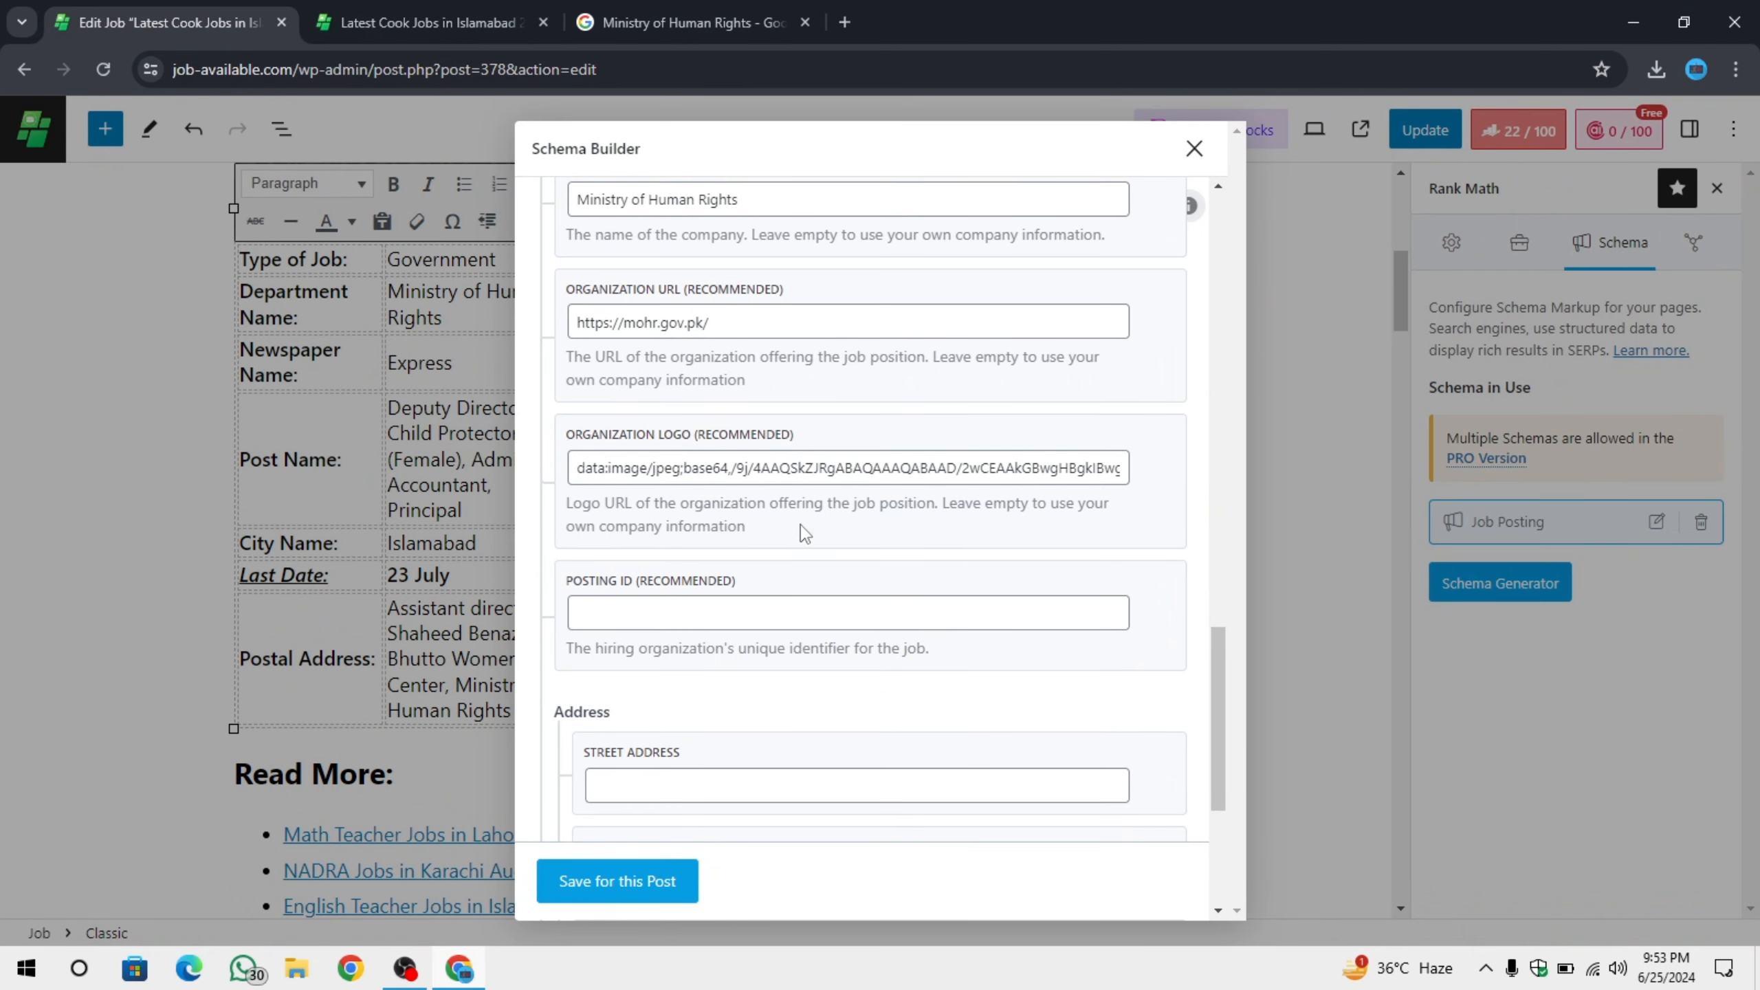
Leave the posting ID and address fields blank and save the schema for this post.
scroll(804, 533, down, 3)
drag(563, 362, 800, 367)
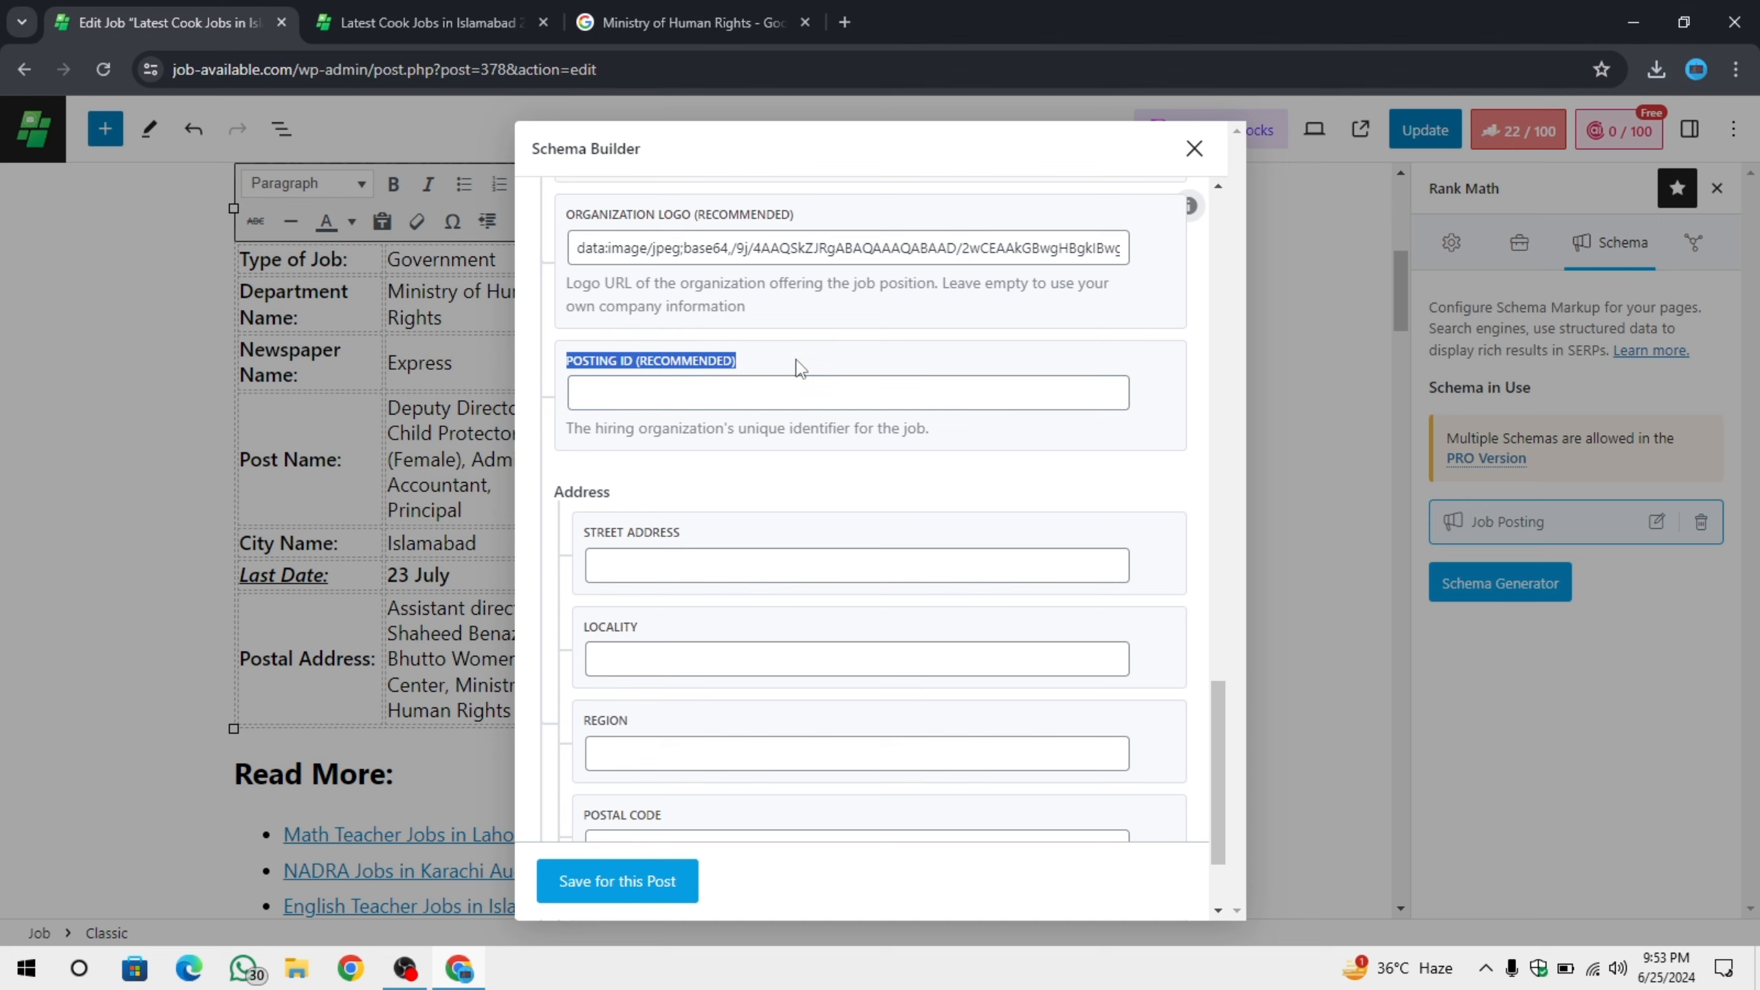
click(798, 368)
scroll(797, 527, down, 2)
click(623, 416)
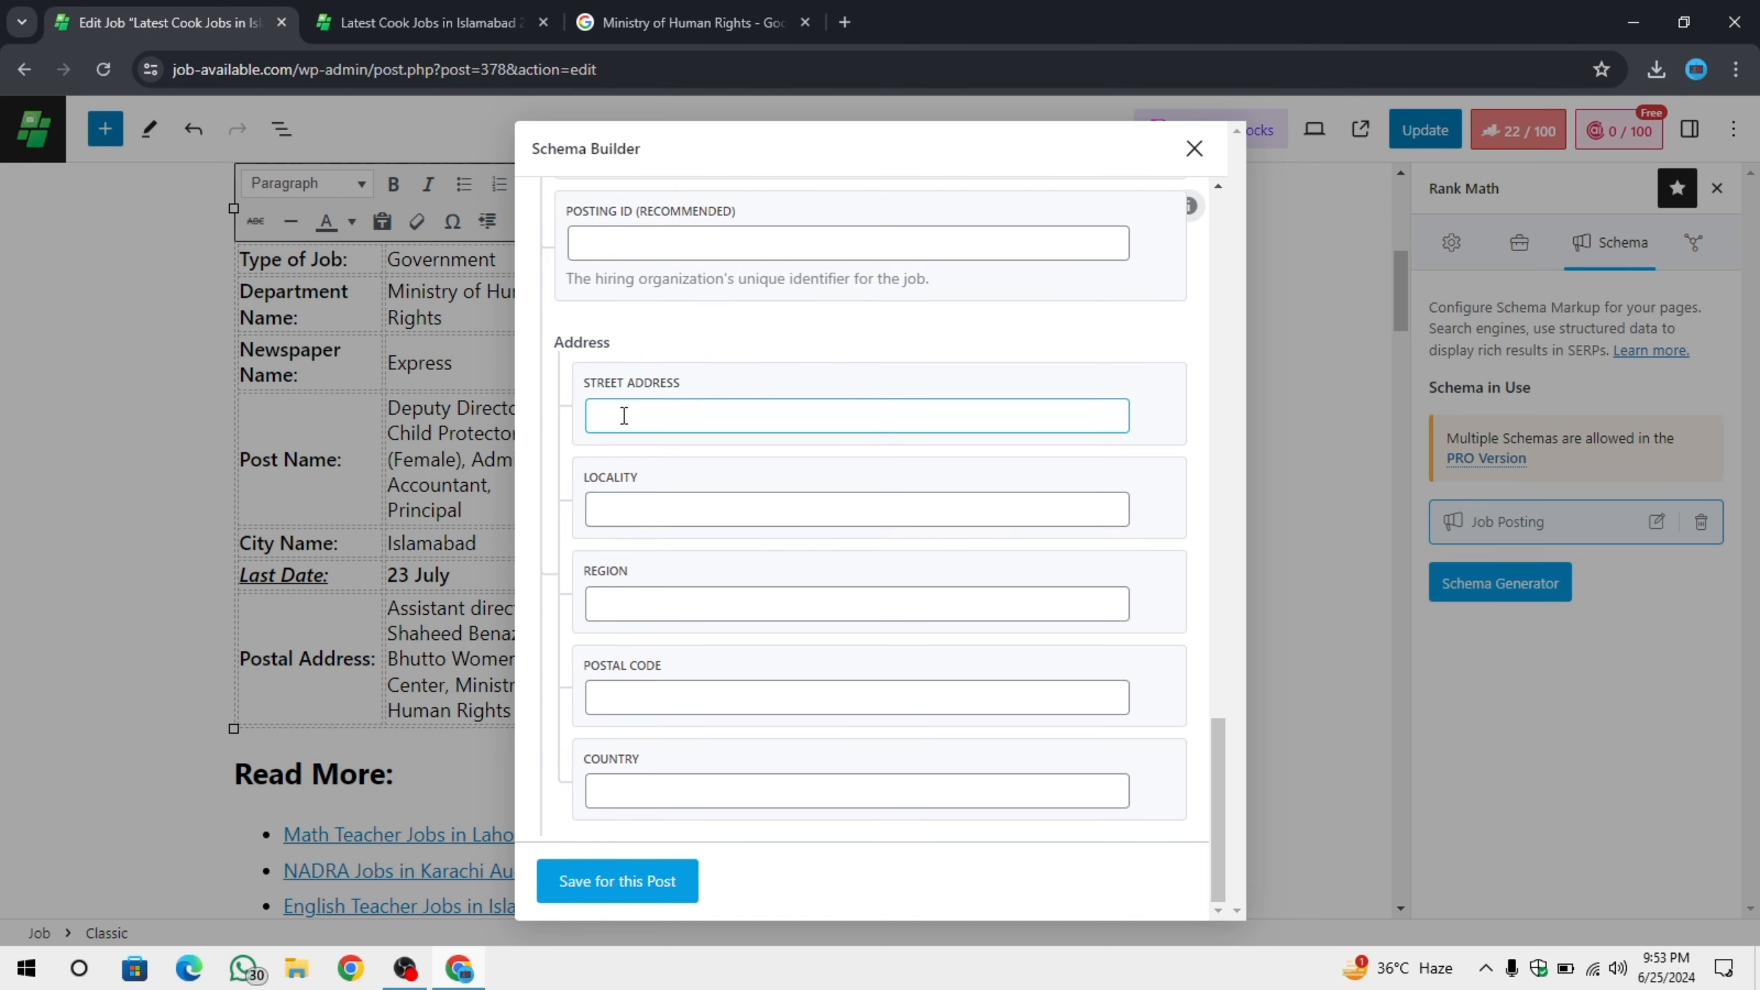
drag(584, 386, 766, 385)
click(675, 408)
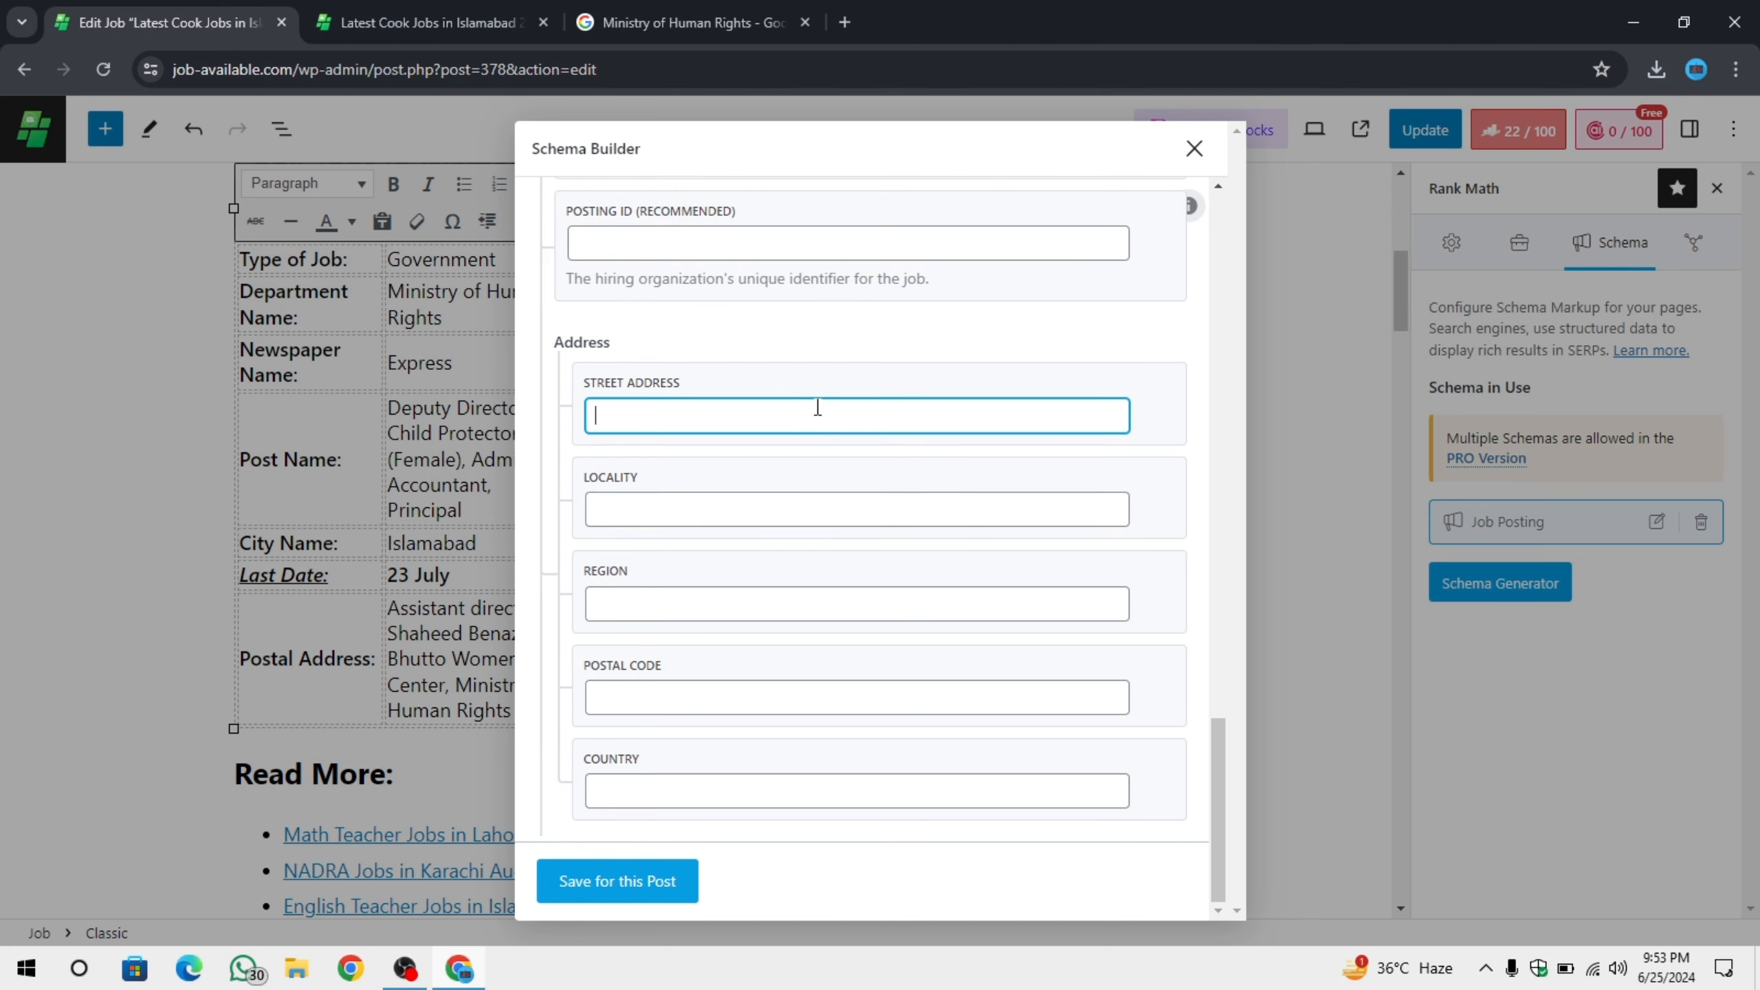
click(617, 881)
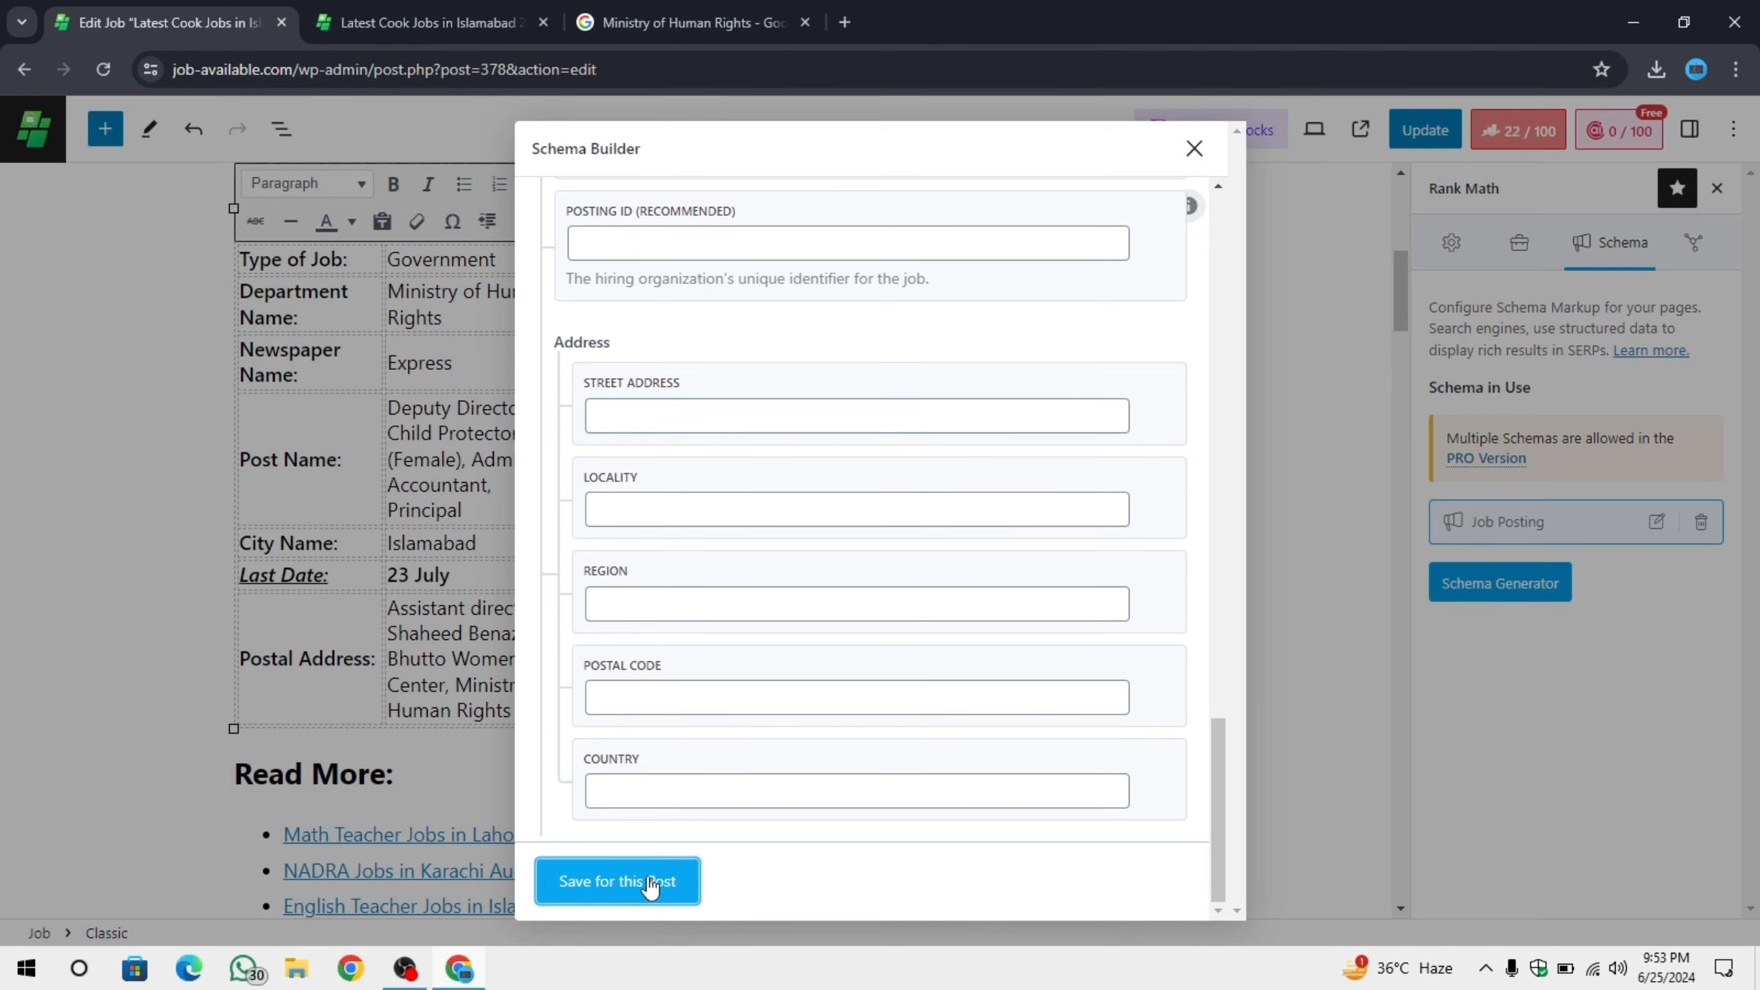
Copy the postal address from the listing's details table and paste it into the reopened Job Posting schema's street address.
scroll(522, 515, down, 2)
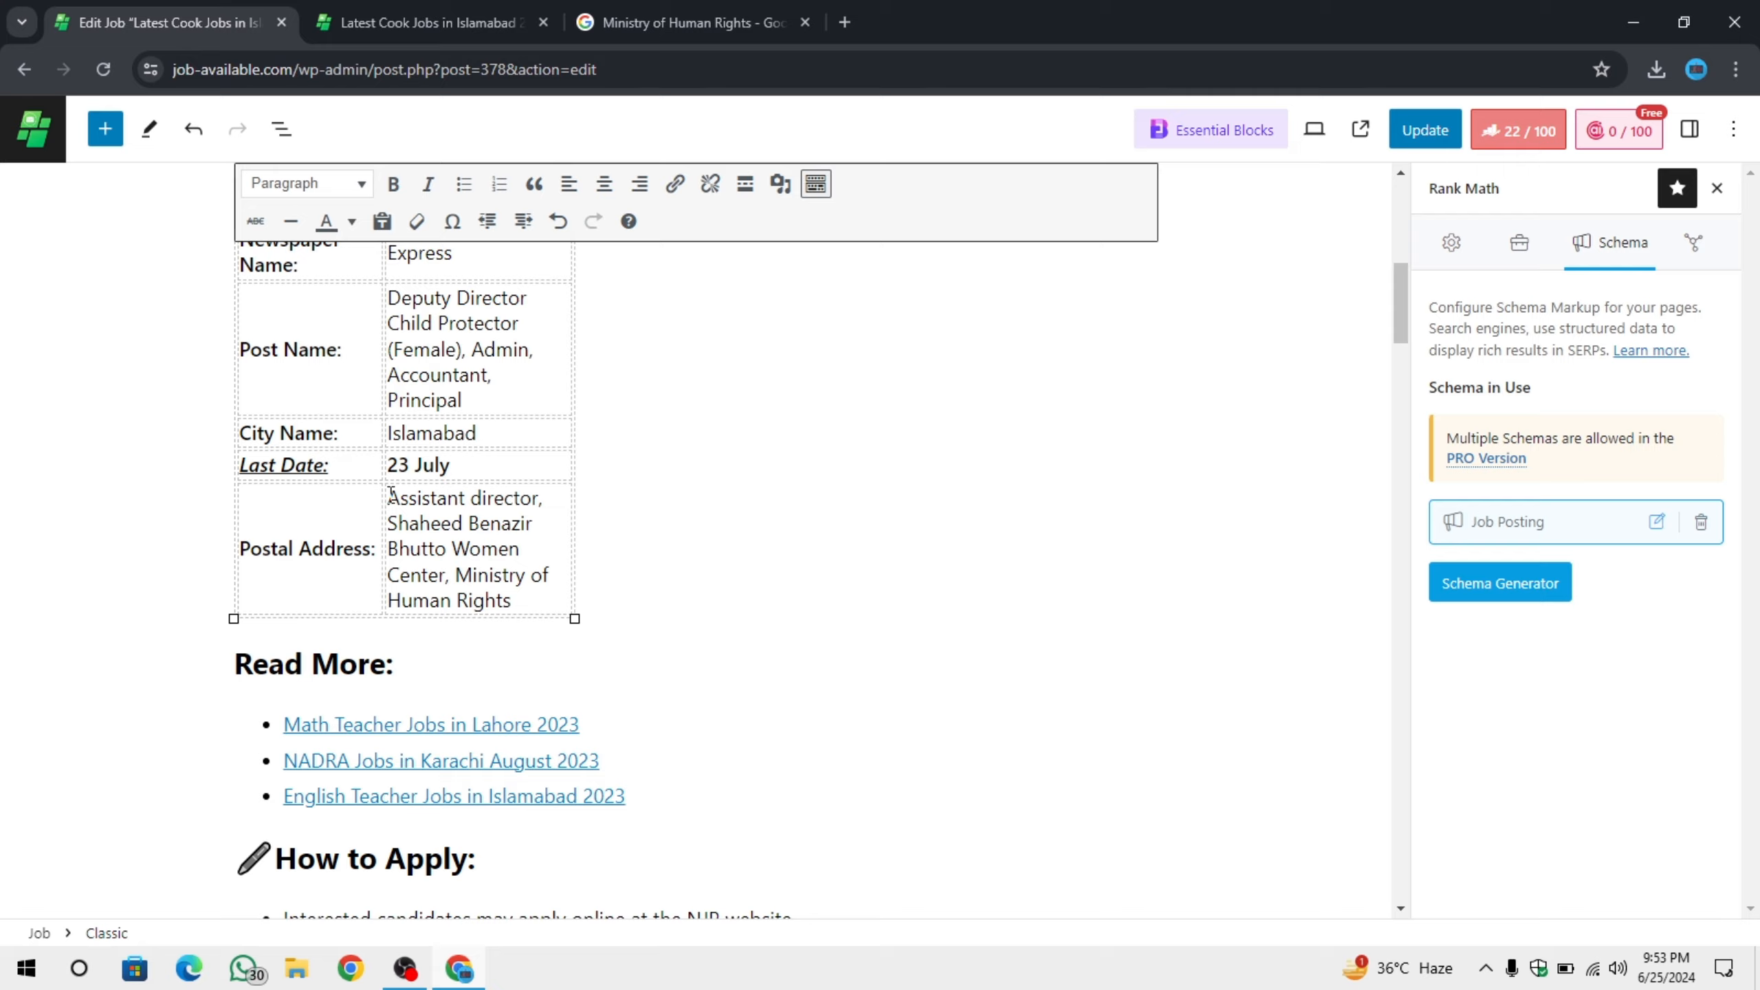
drag(391, 494, 533, 594)
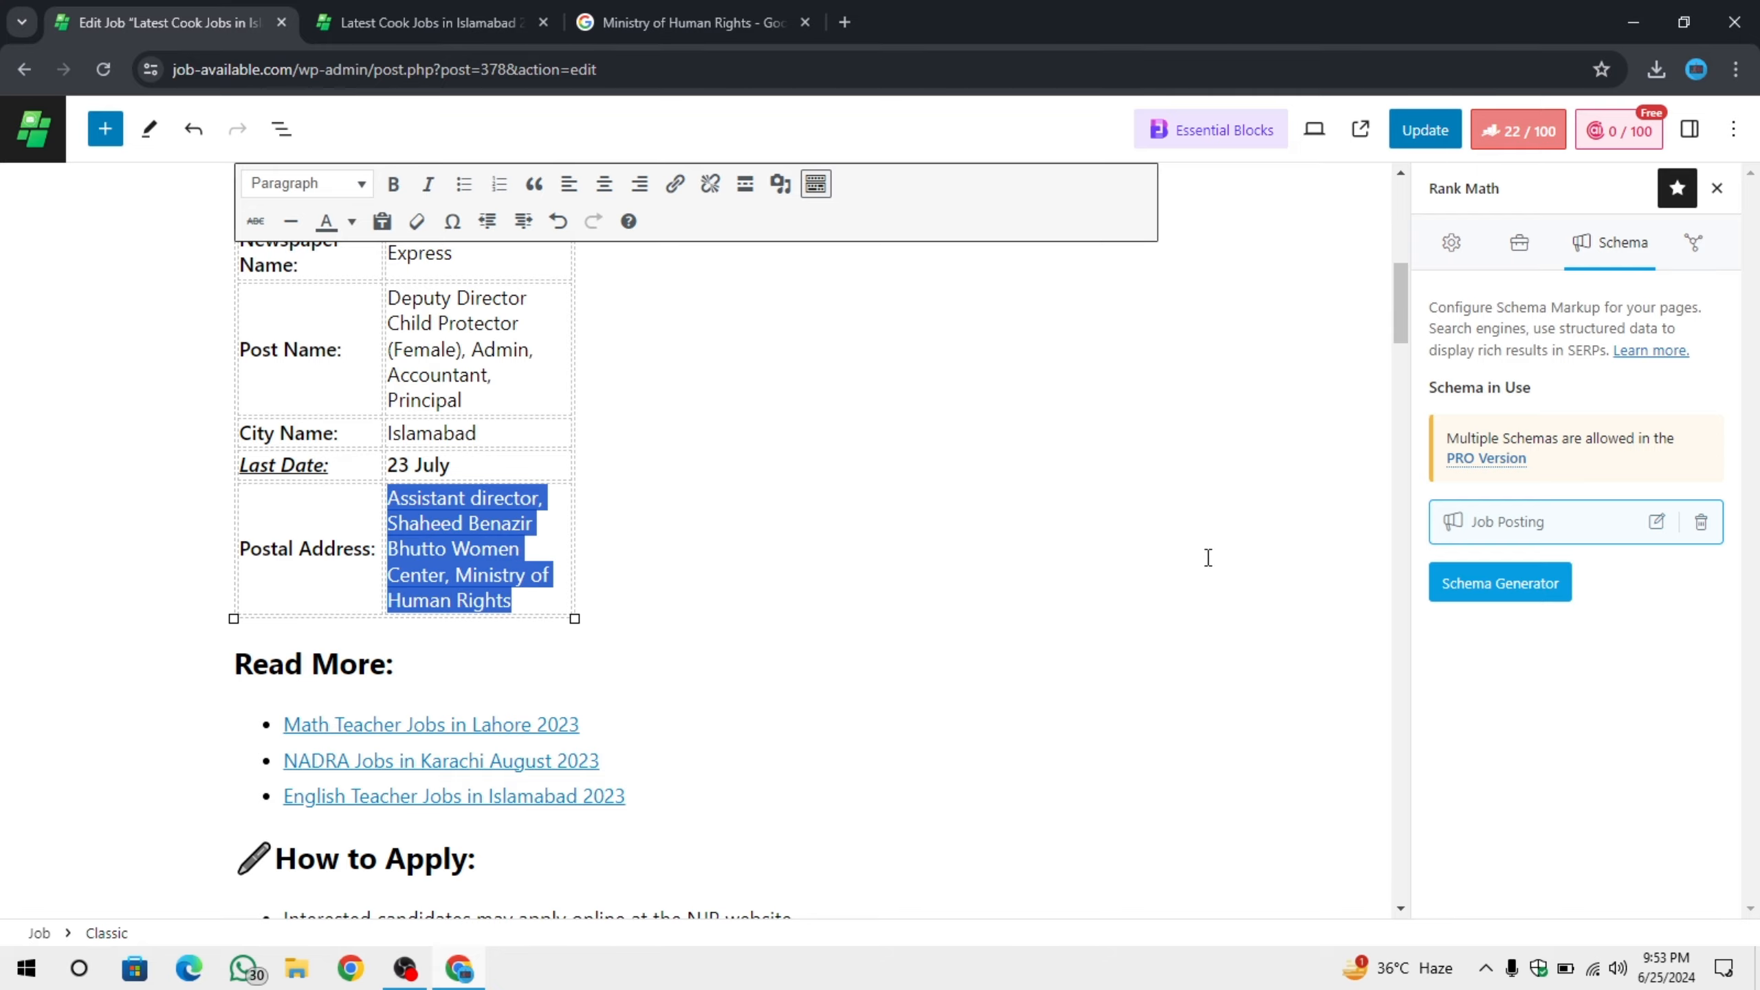
click(1658, 521)
scroll(762, 512, down, 10)
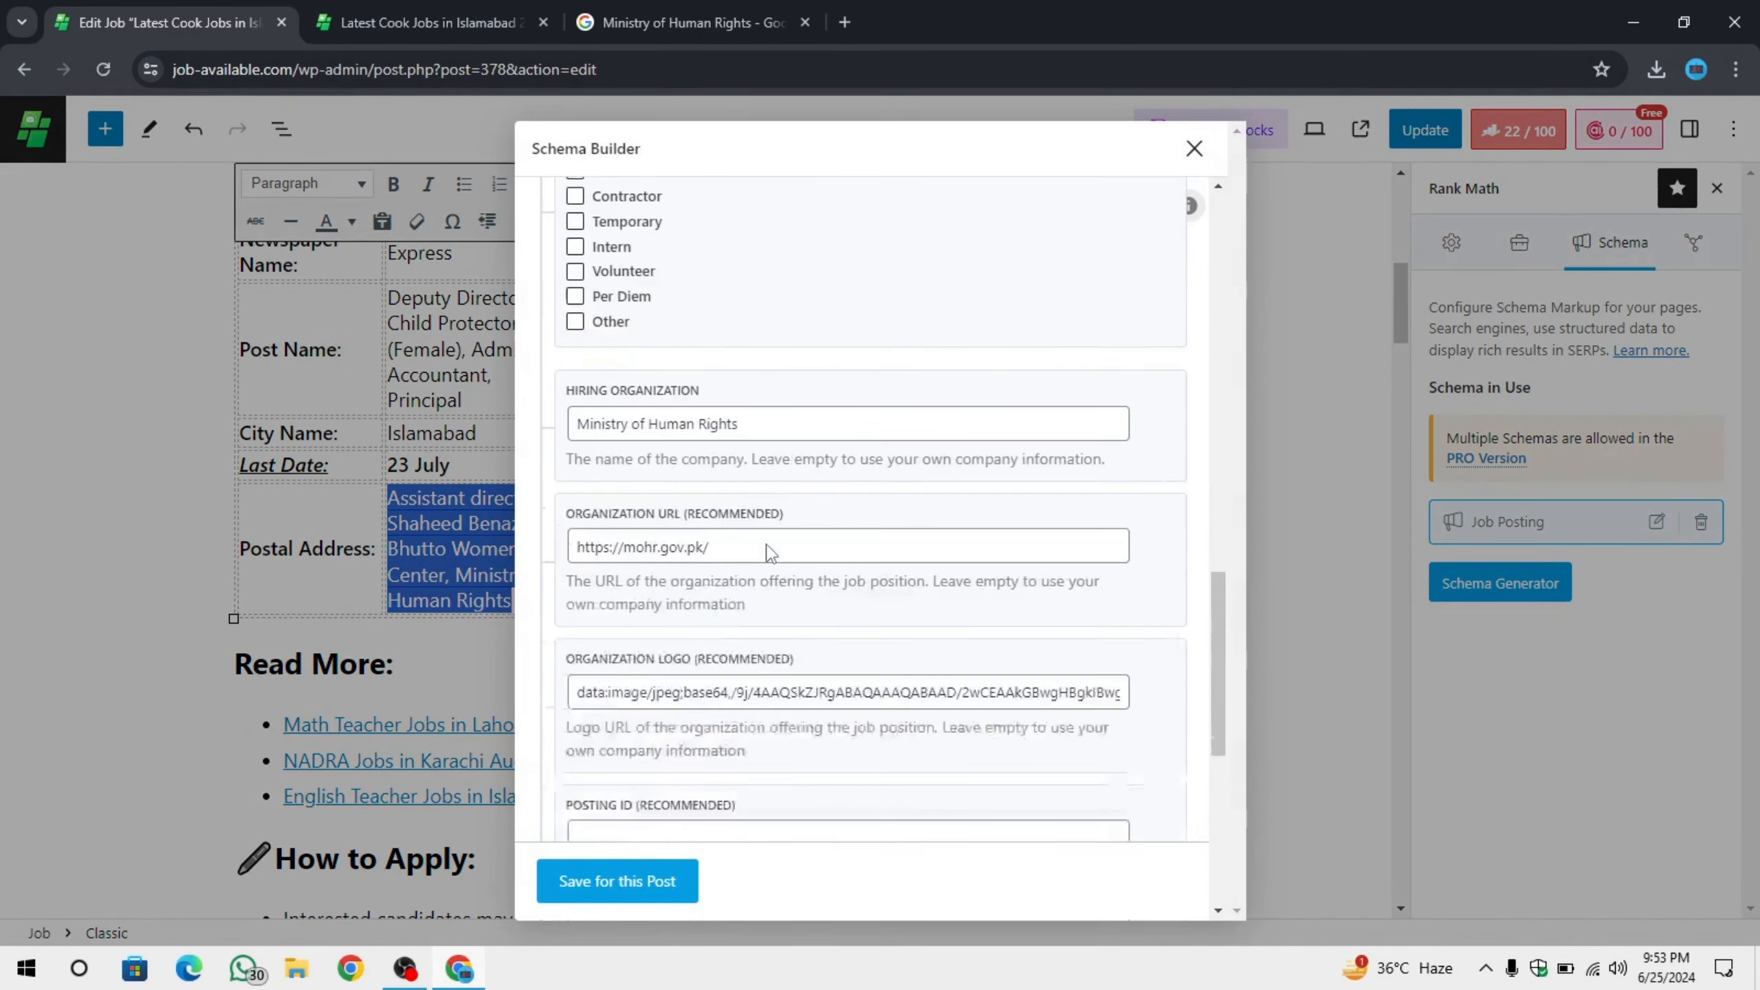
click(670, 559)
key(ctrl+v)
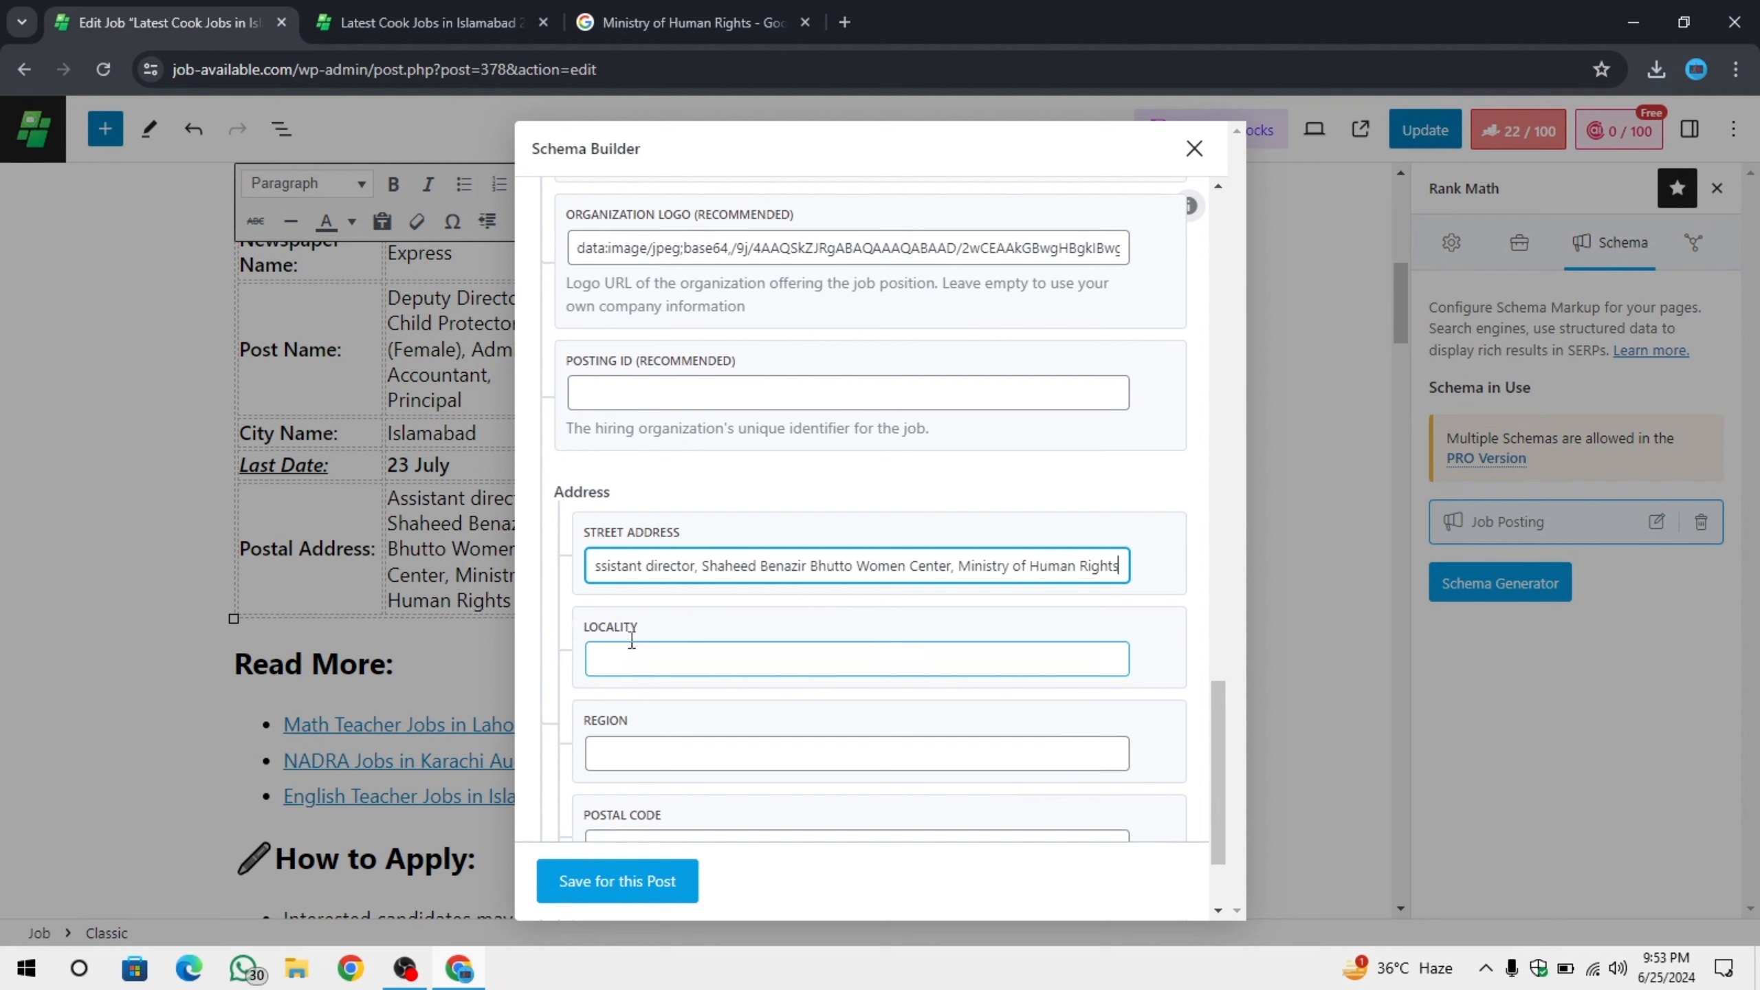
drag(685, 565, 1228, 575)
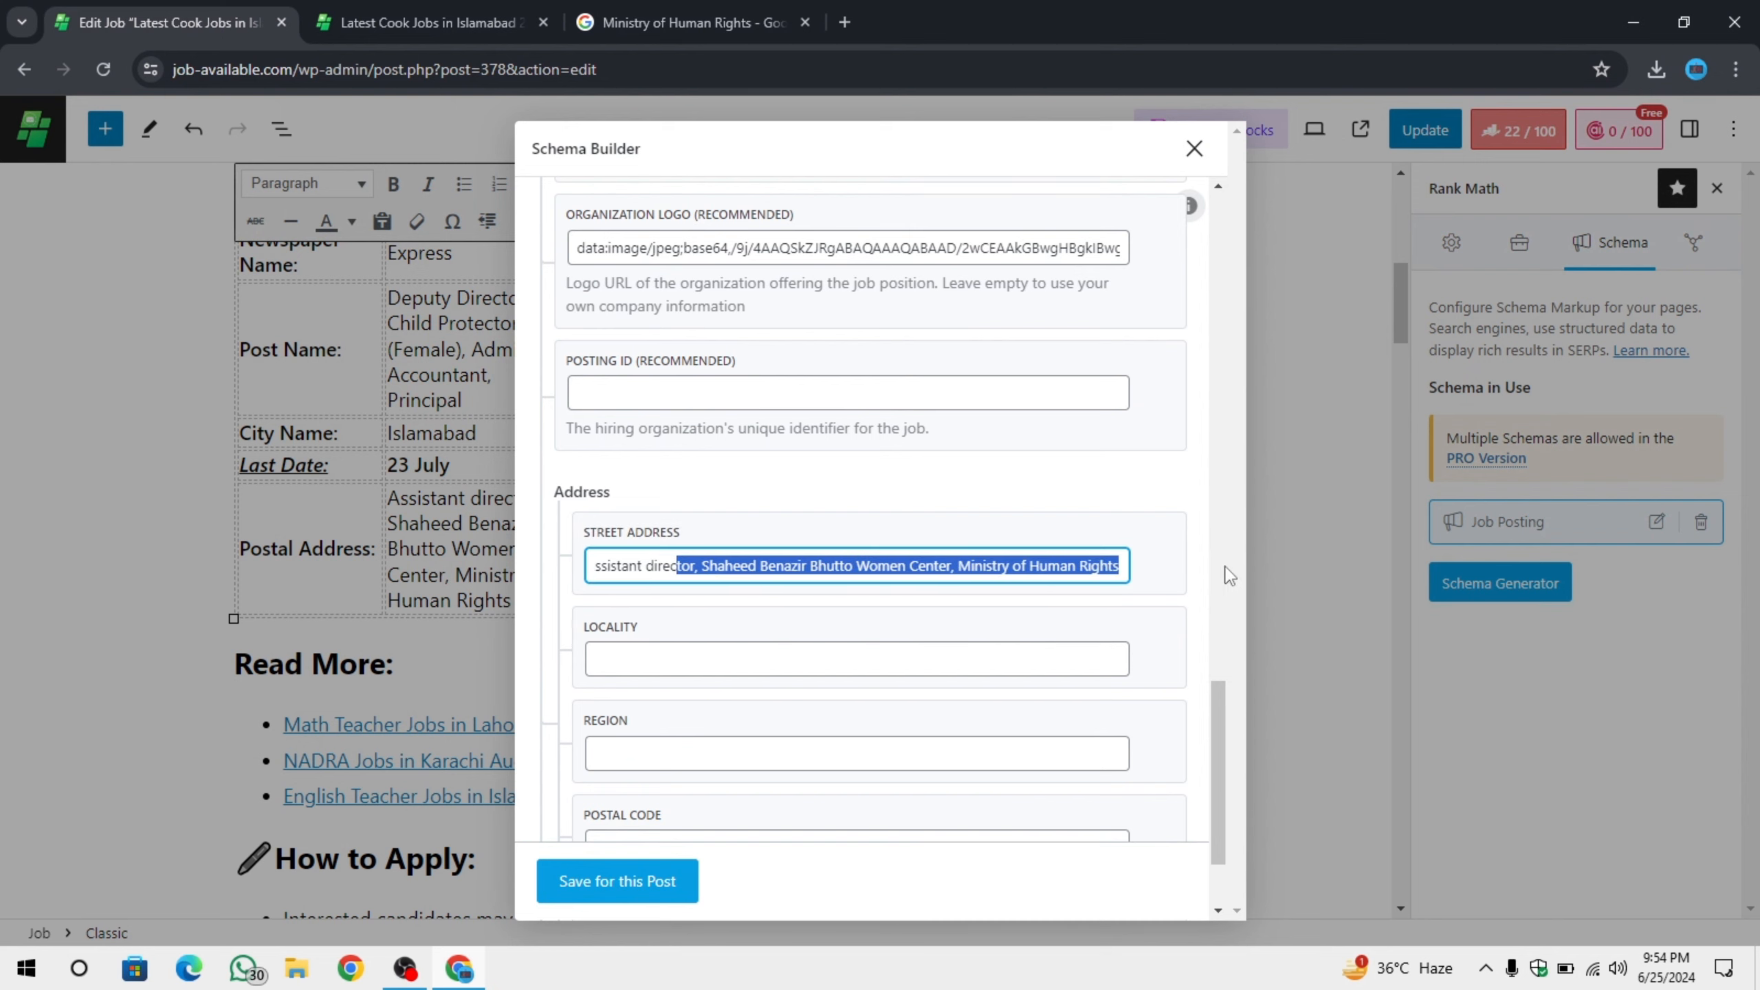
click(1093, 566)
Set both the locality and the region in the schema's address to Islamabad.
click(700, 648)
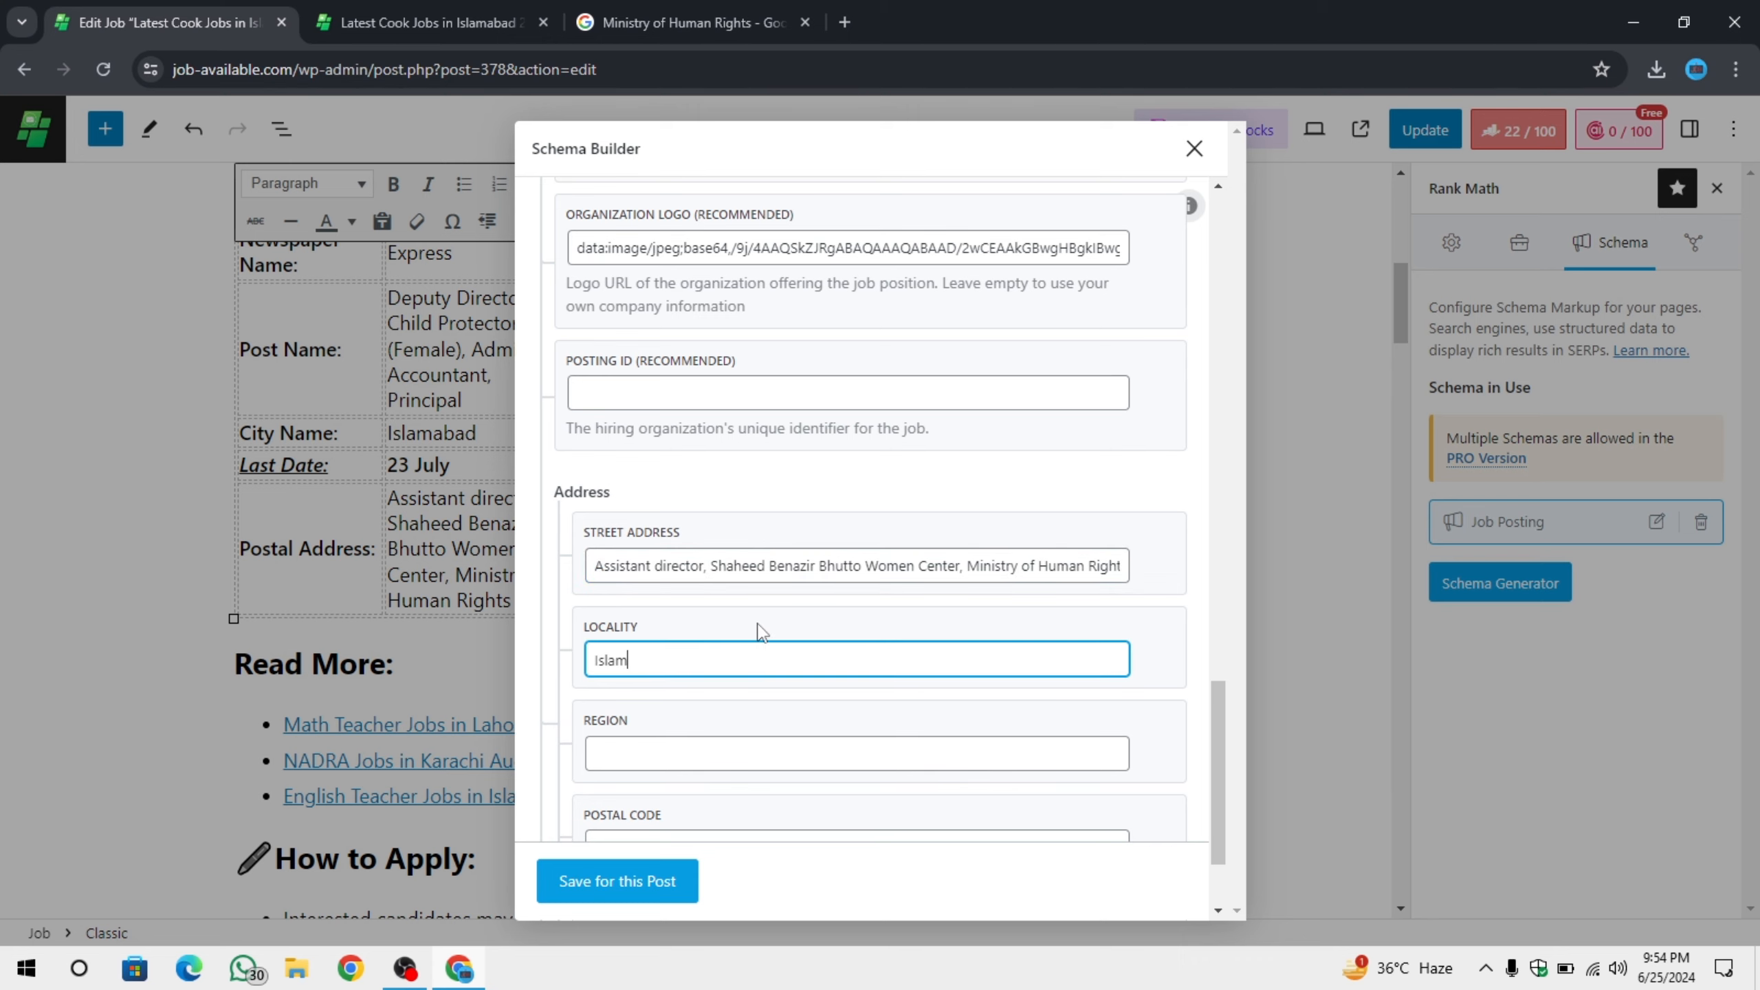
scroll(743, 633, down, 2)
click(672, 605)
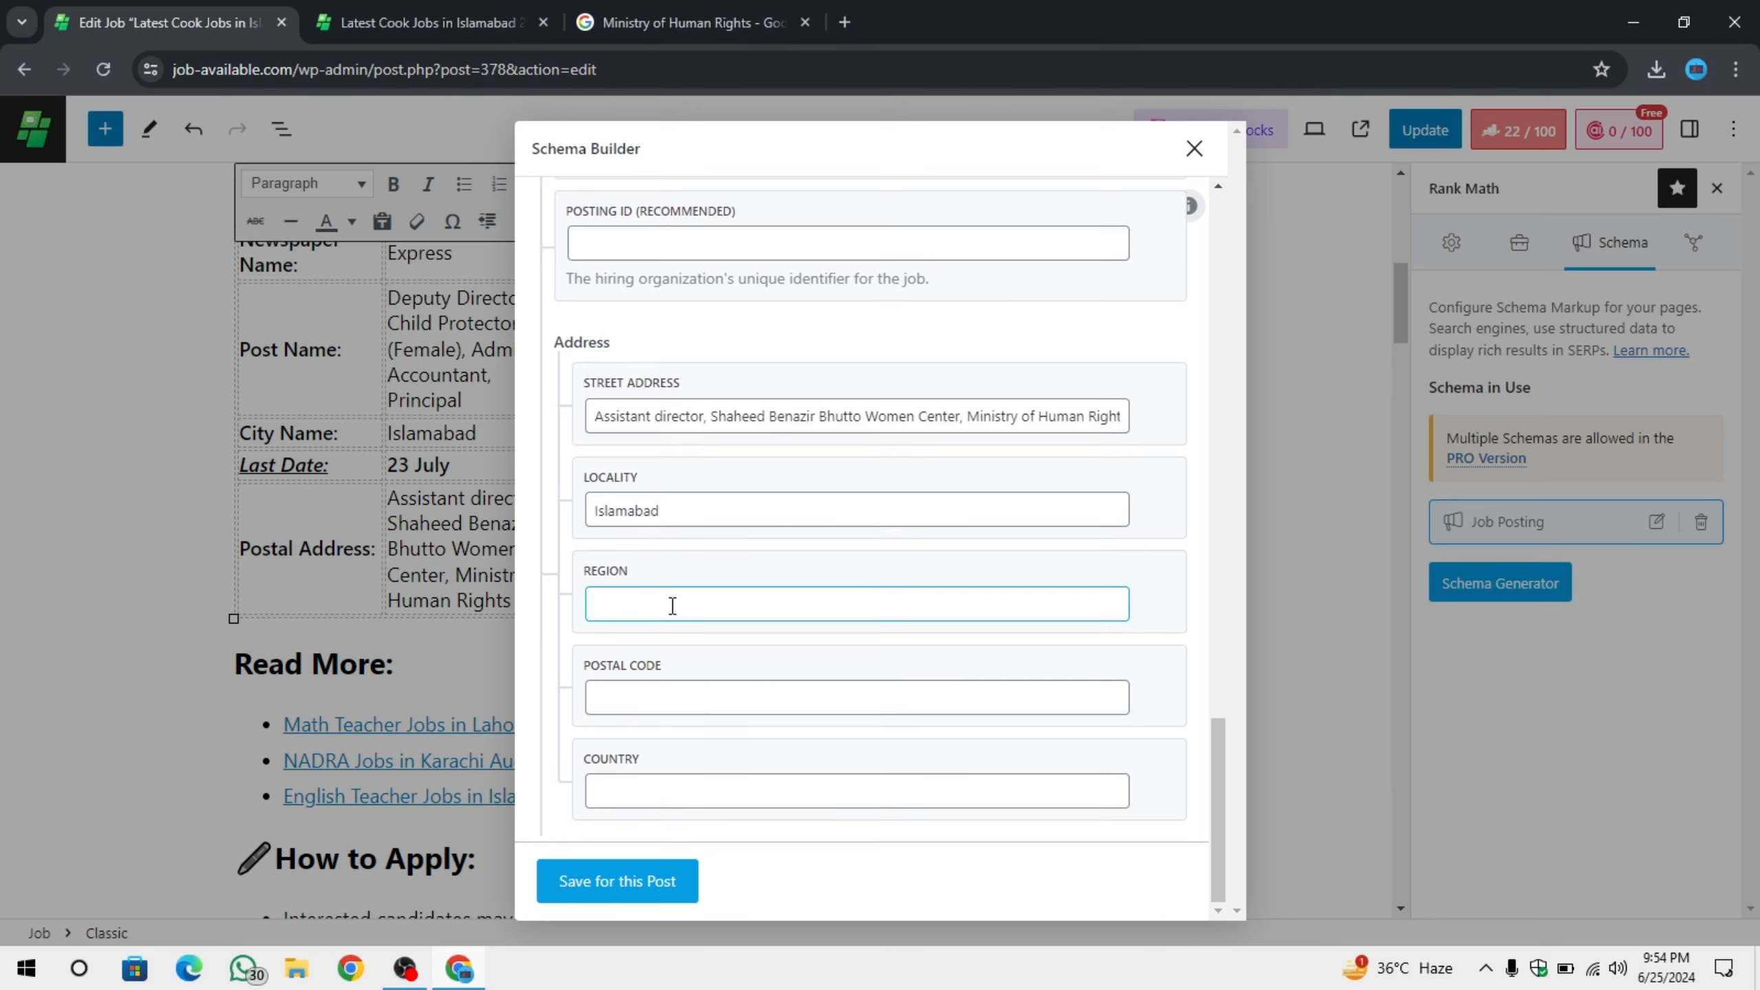
key(shift+Tab)
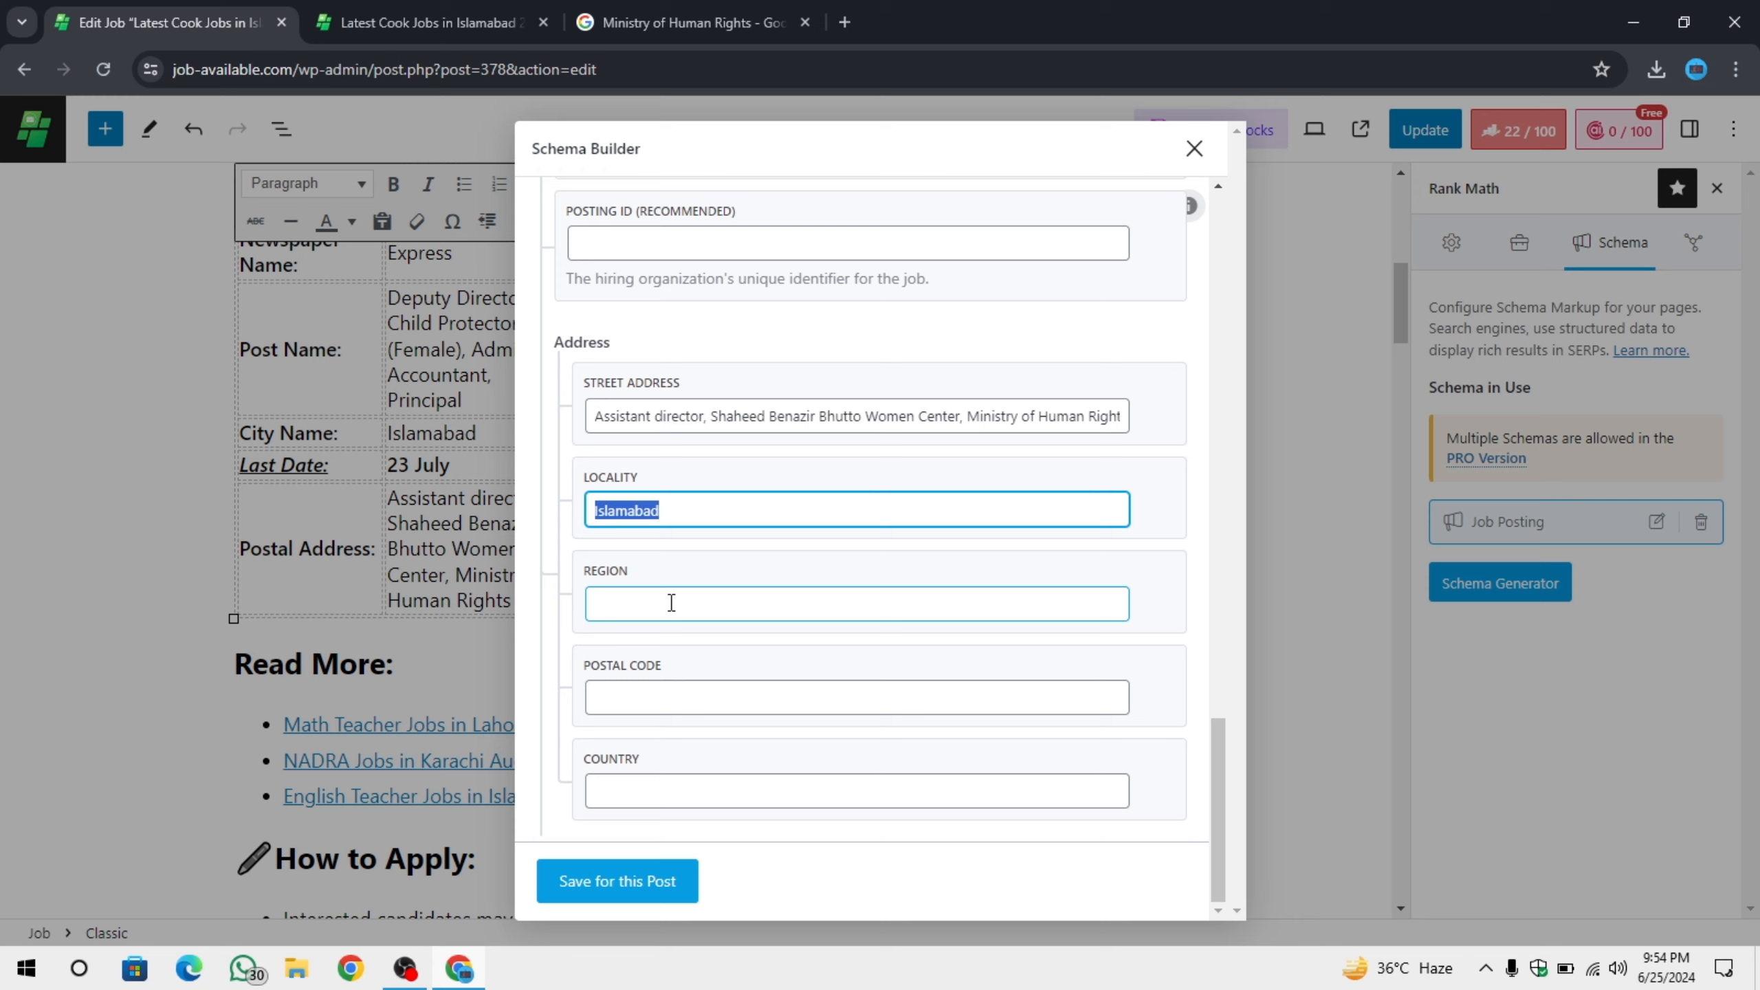
key(Tab)
key(ctrl+v)
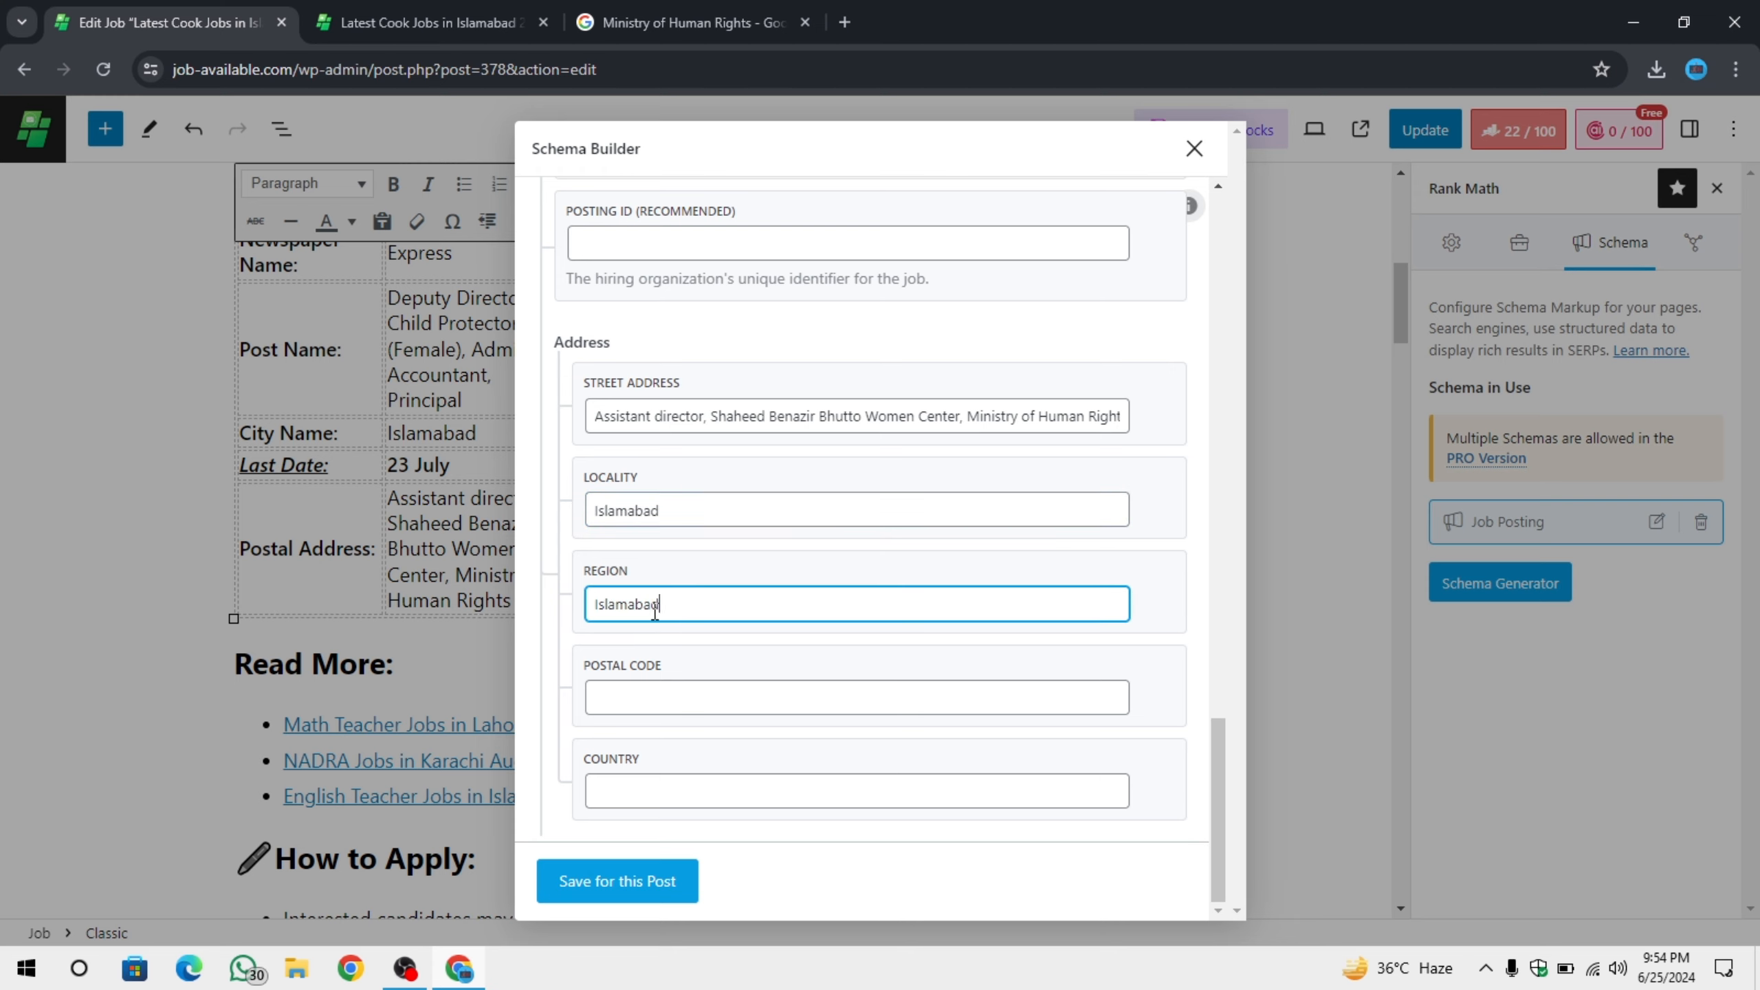
Set the schema address's postal code to 44000 and its country to Pakistan.
click(693, 698)
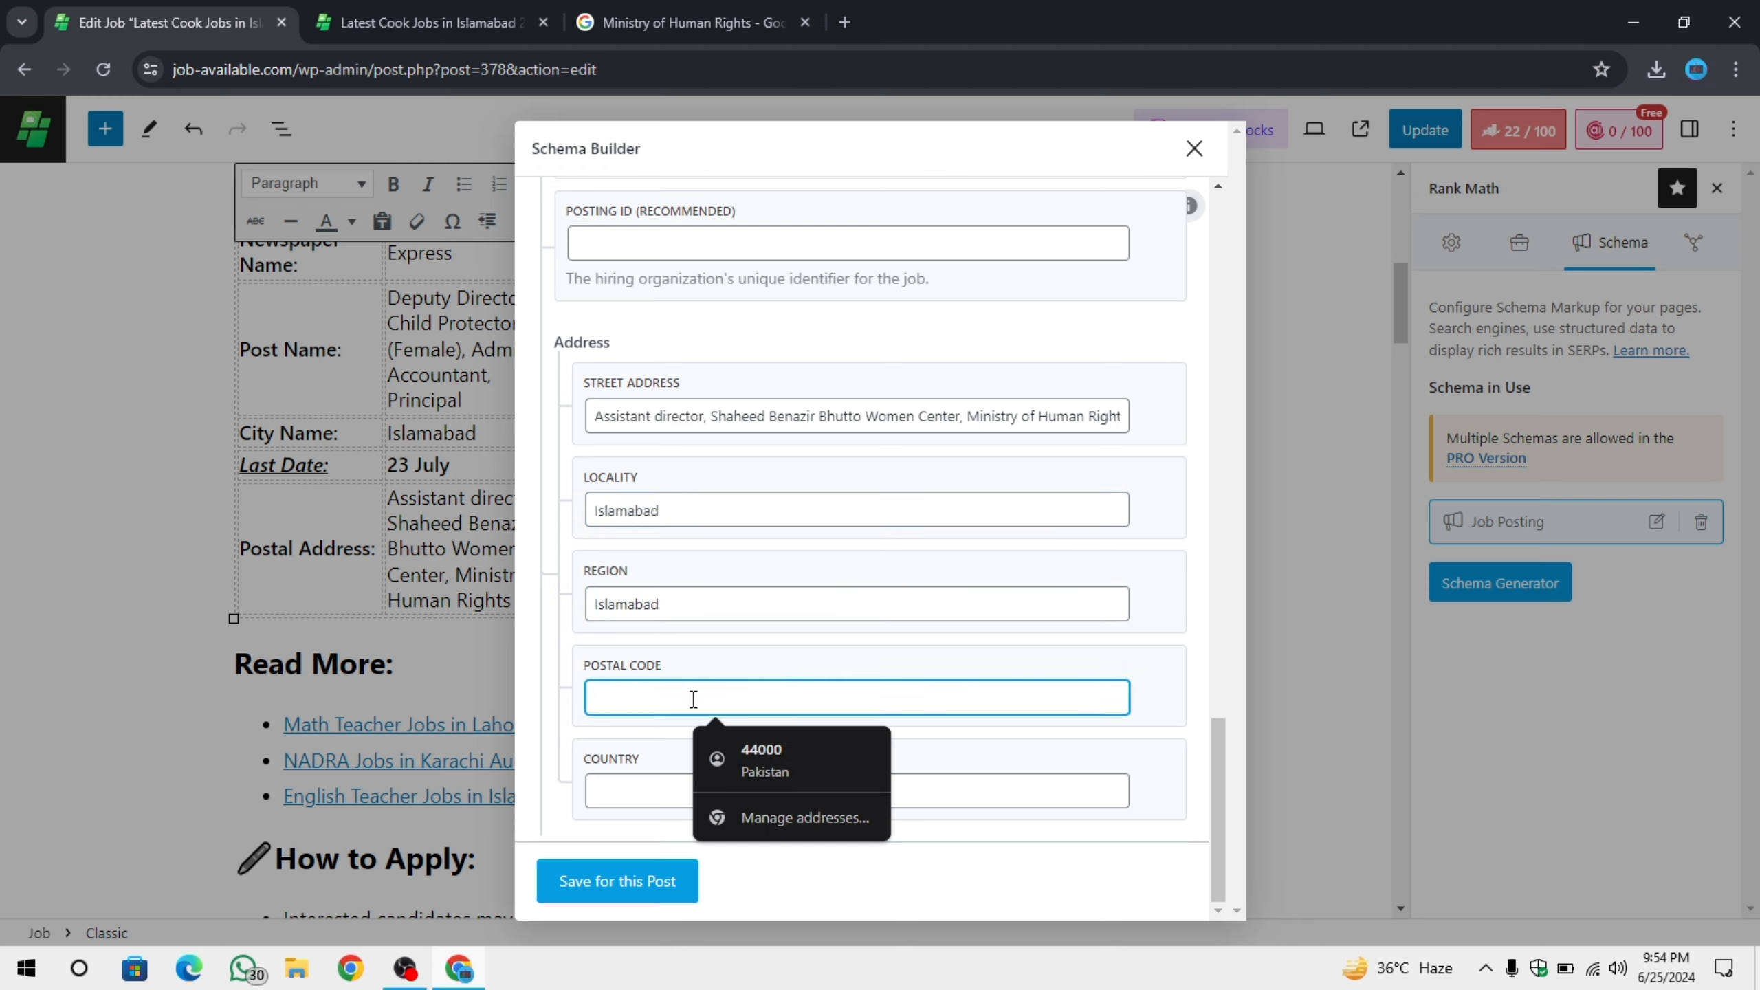
click(714, 643)
click(679, 693)
click(808, 645)
click(672, 787)
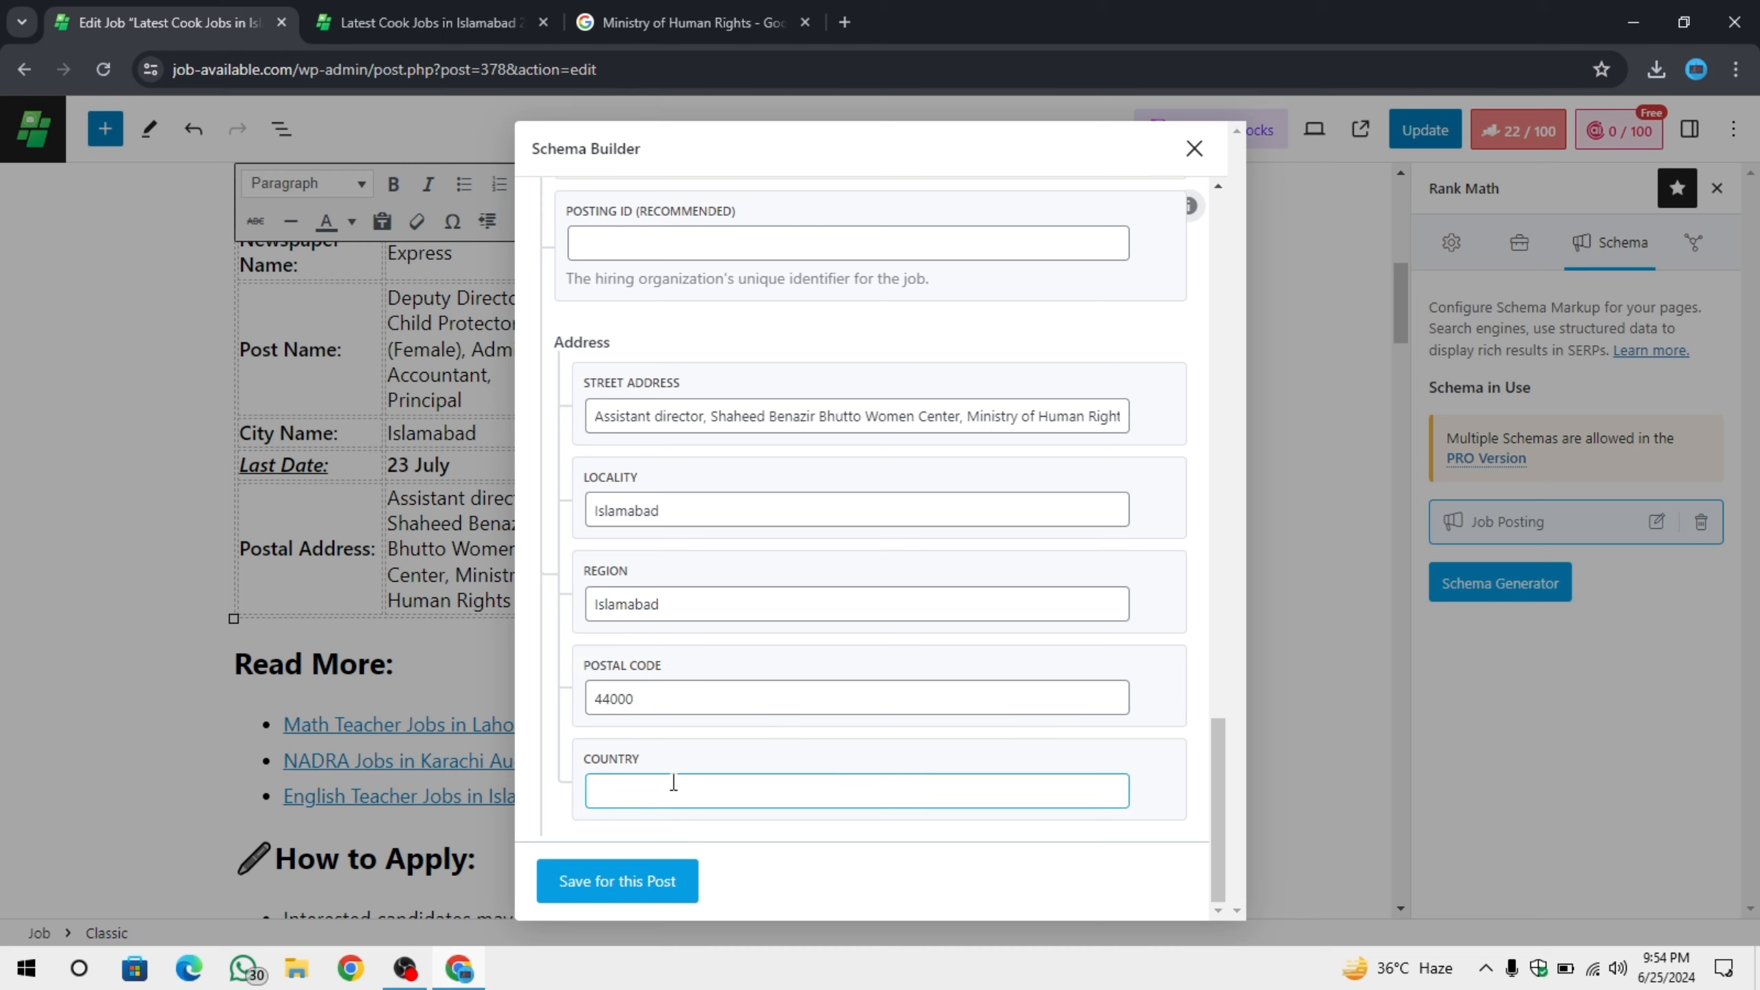
click(741, 842)
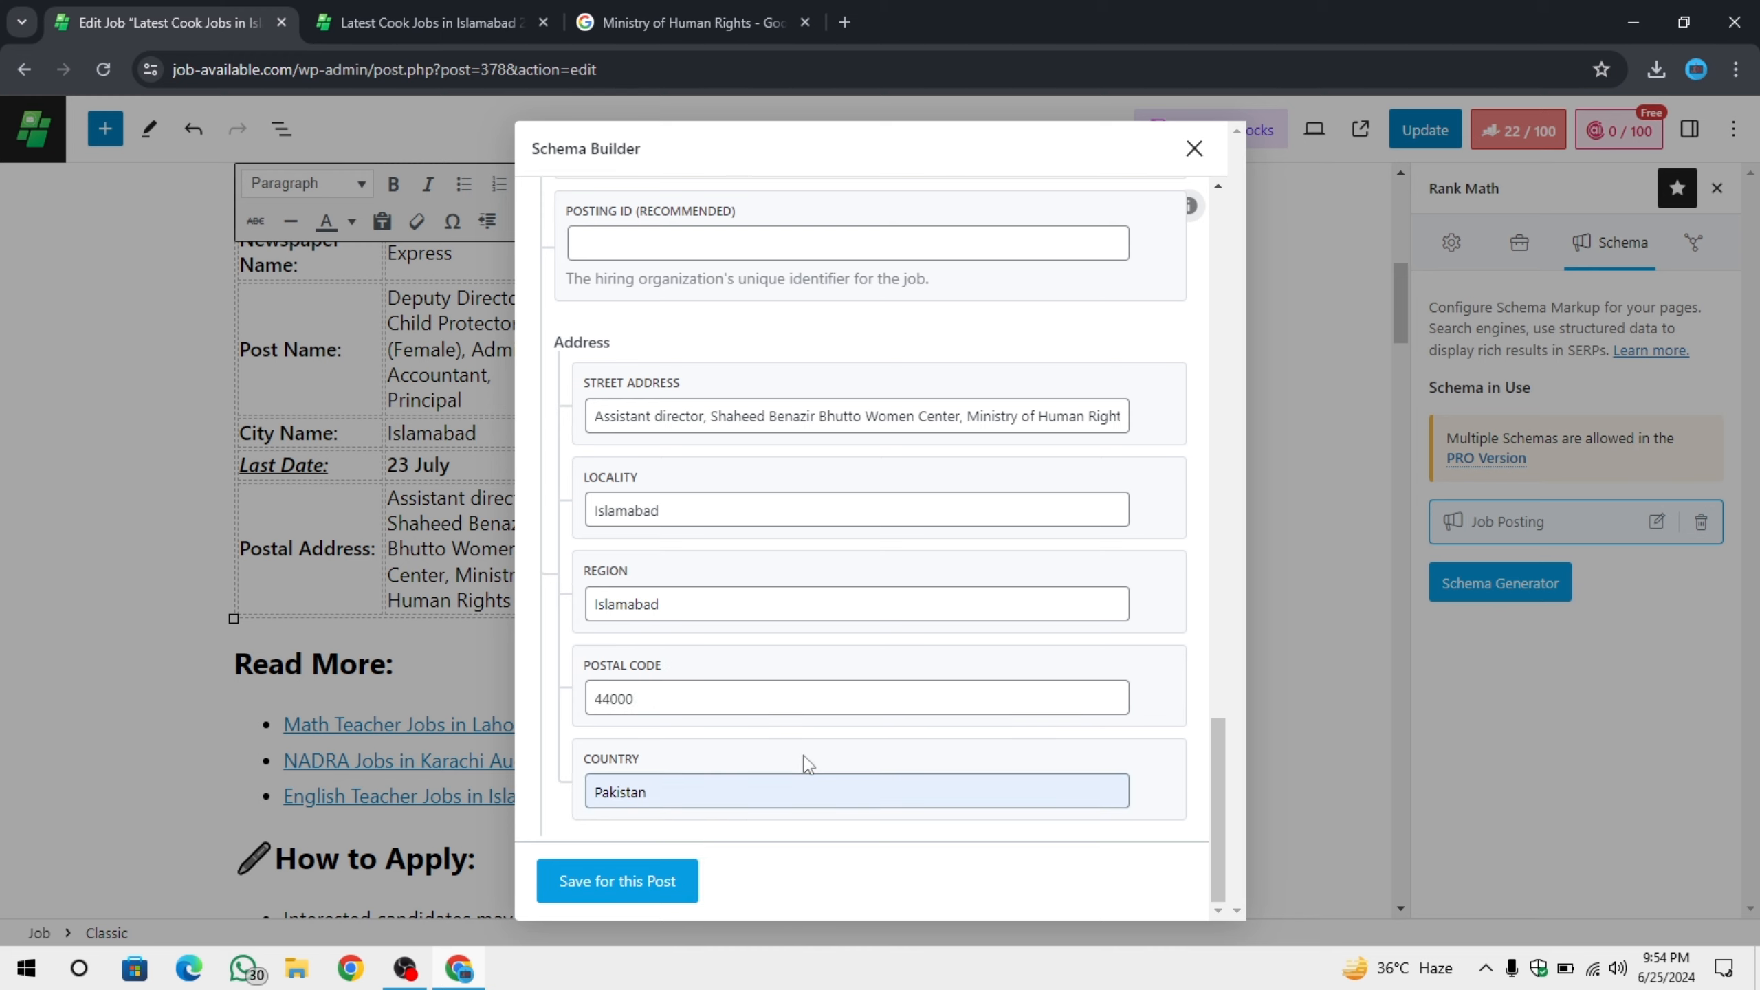
scroll(790, 763, up, 10)
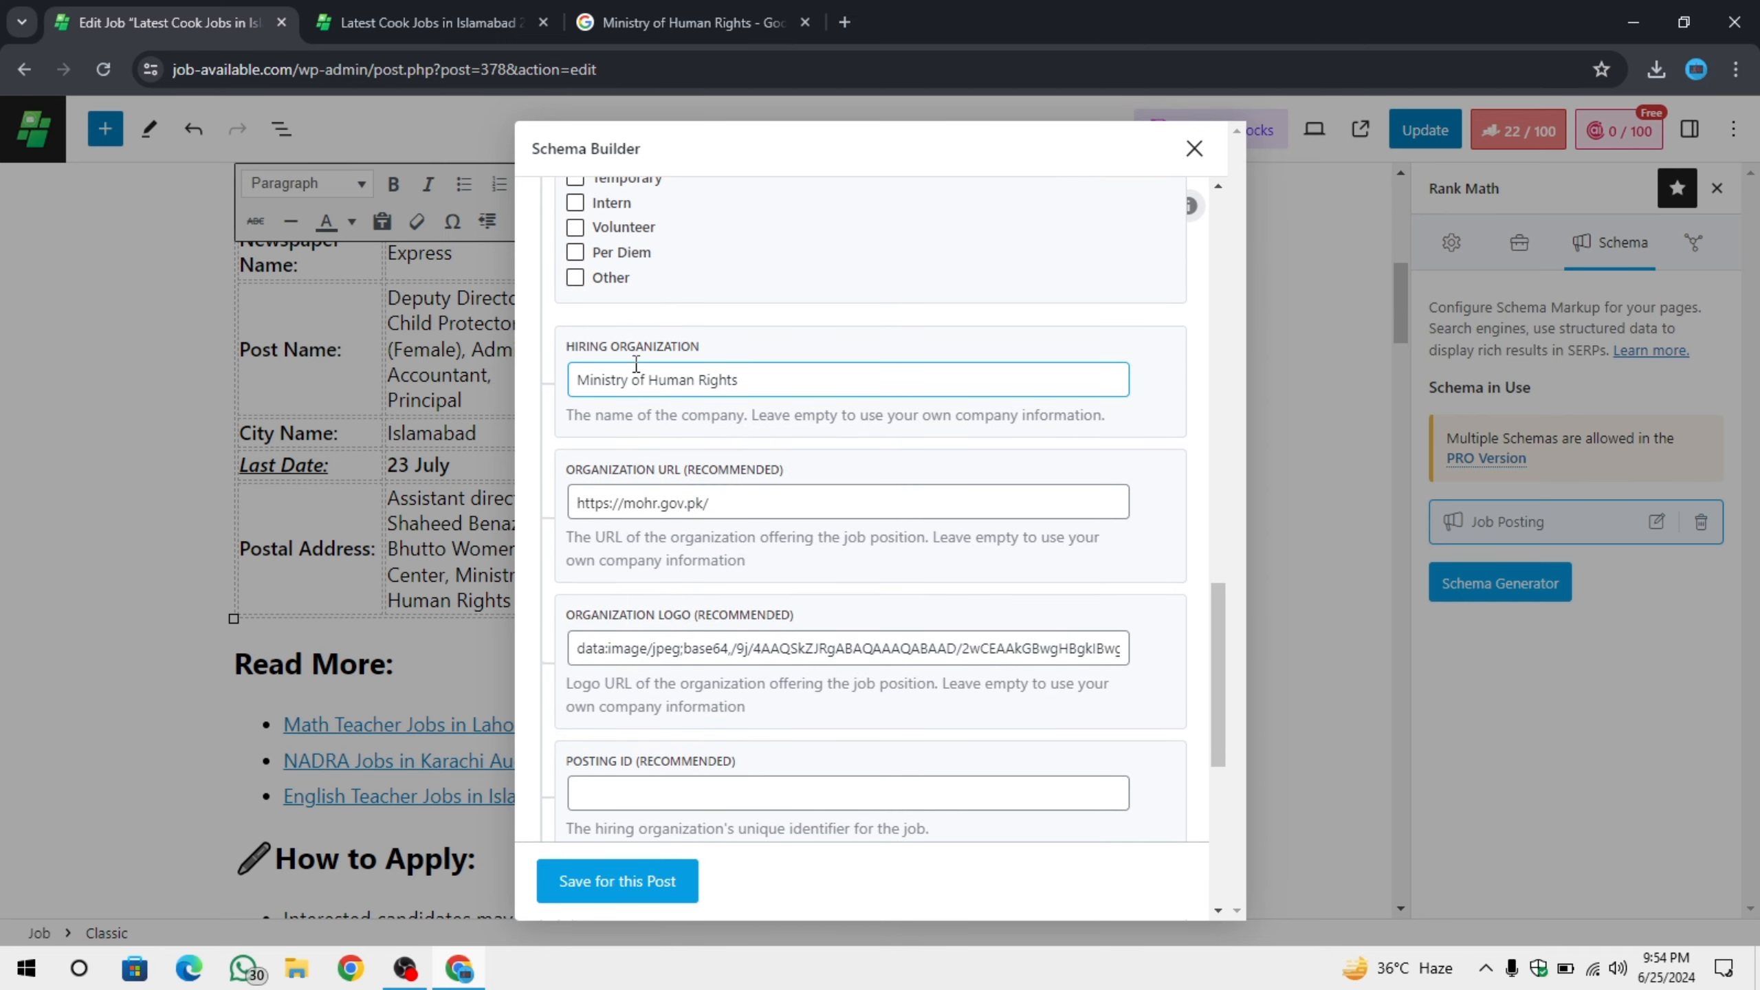
Review the Job Posting schema's completed fields, from headline, salary and dates through hiring organization, posting ID and address.
scroll(638, 434, up, 10)
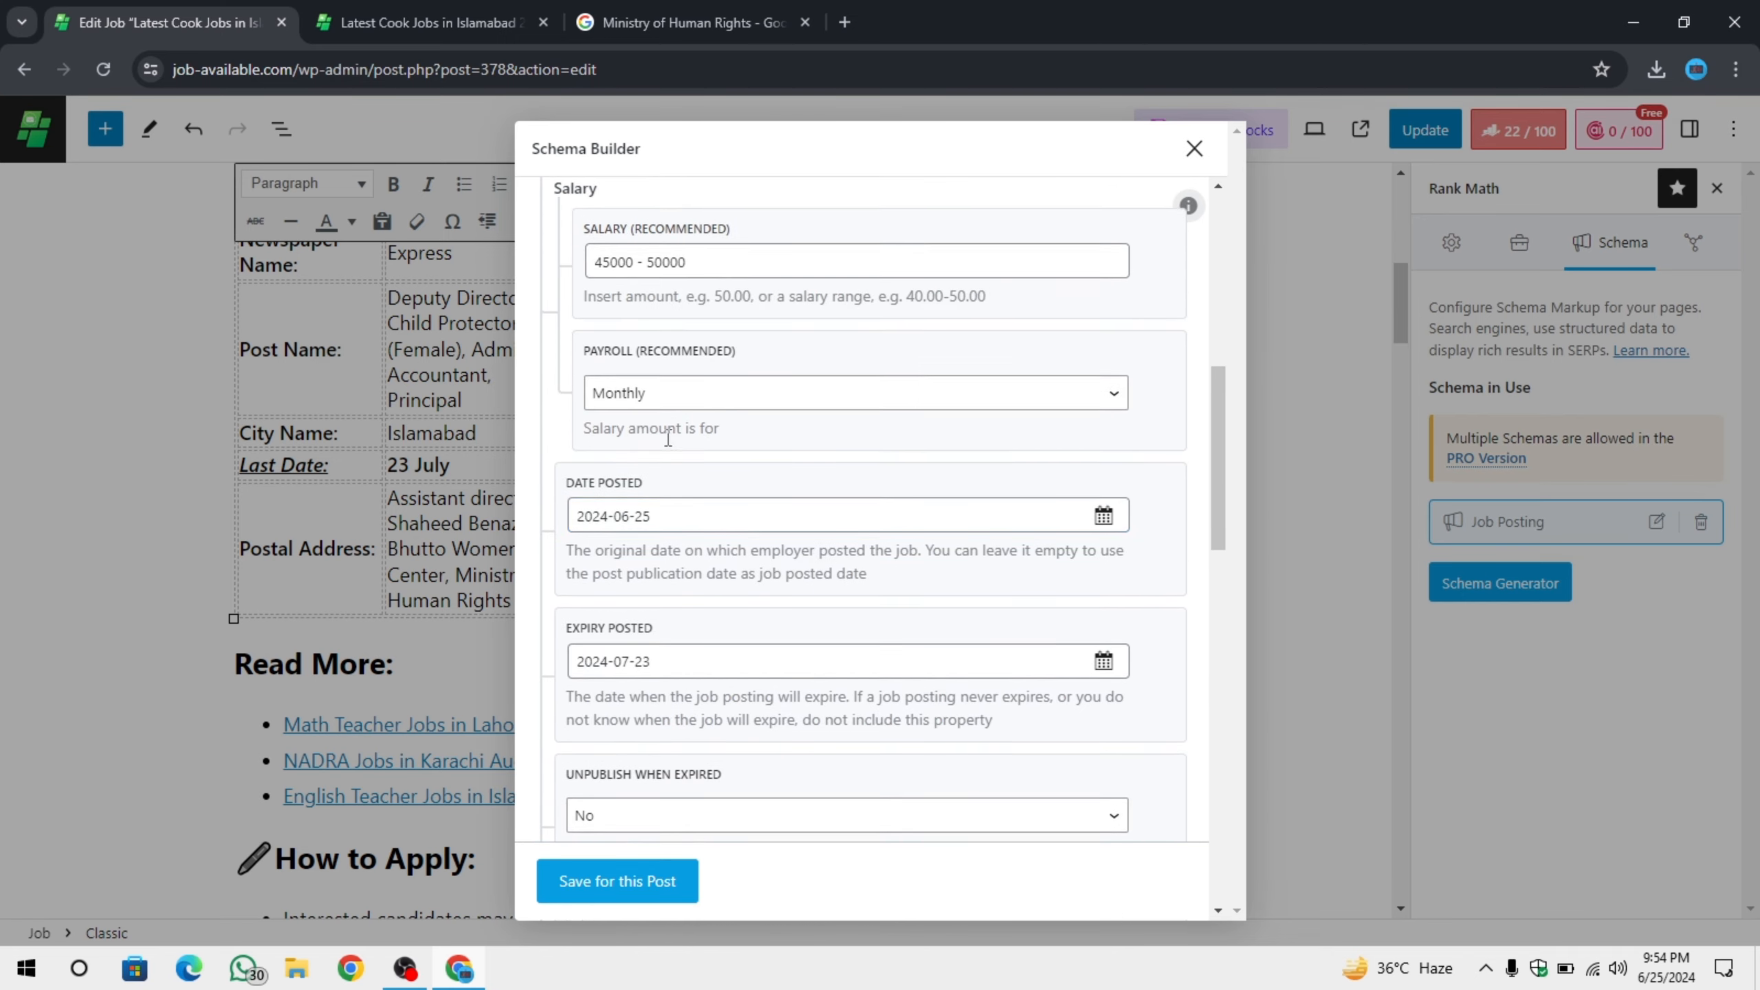
scroll(669, 427, up, 7)
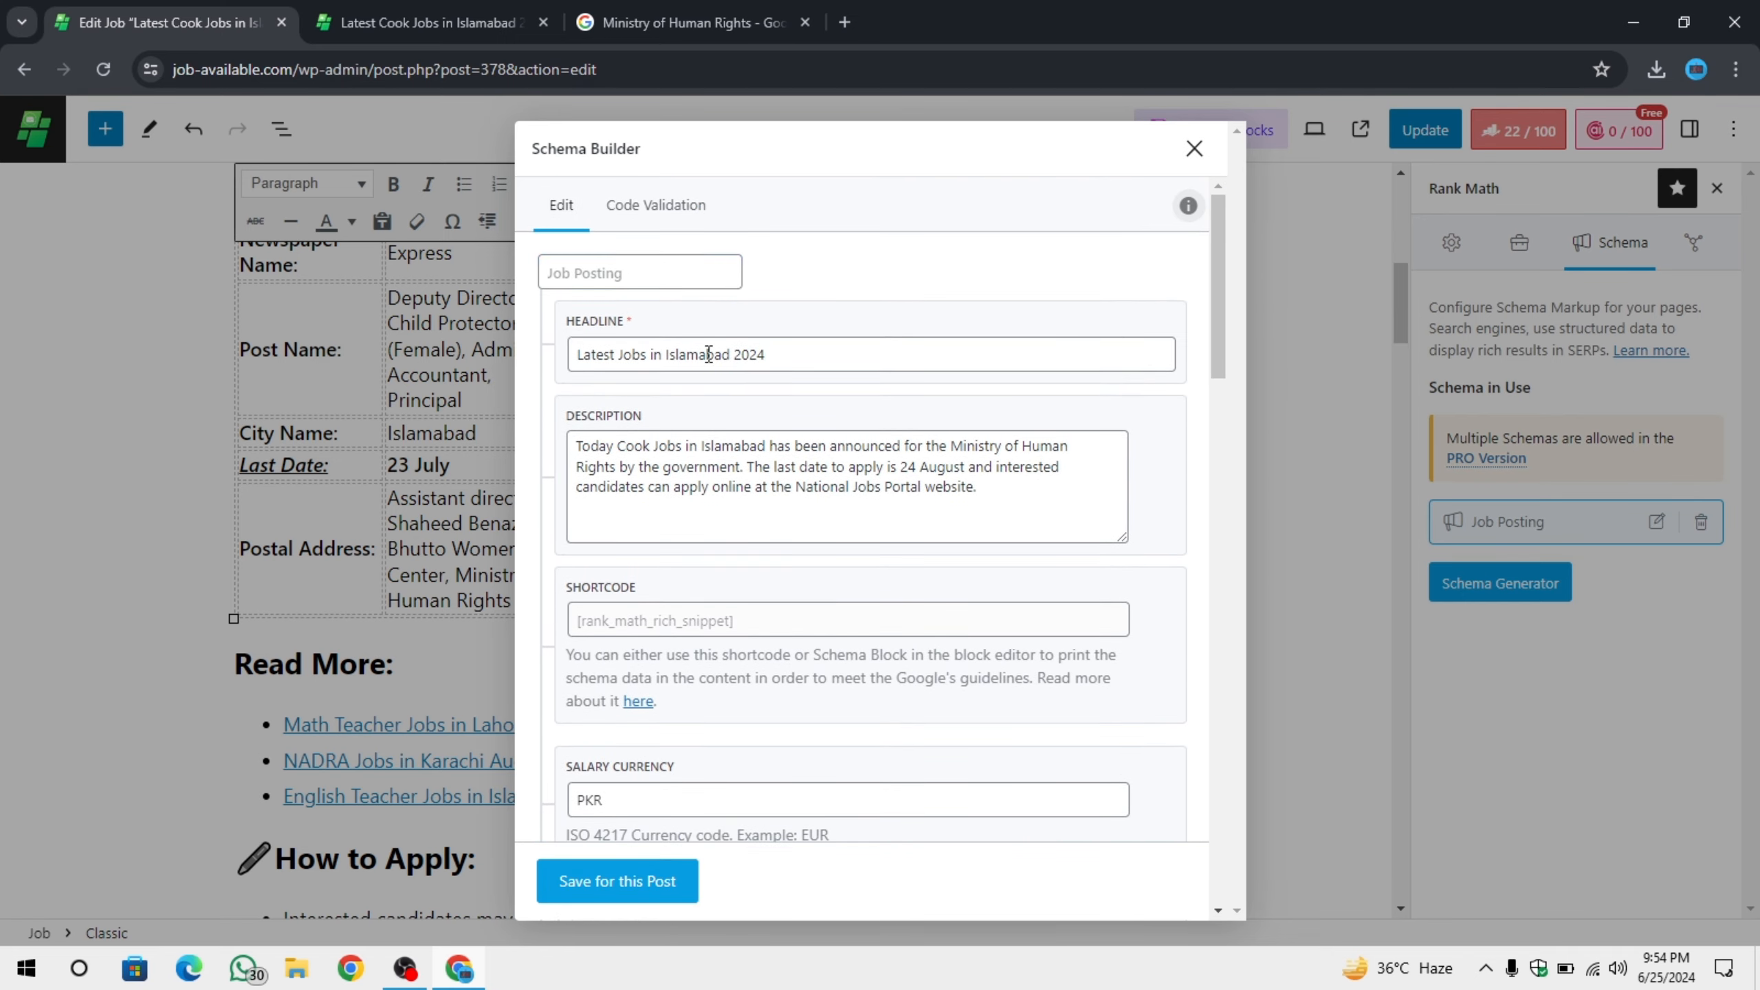
scroll(760, 617, down, 15)
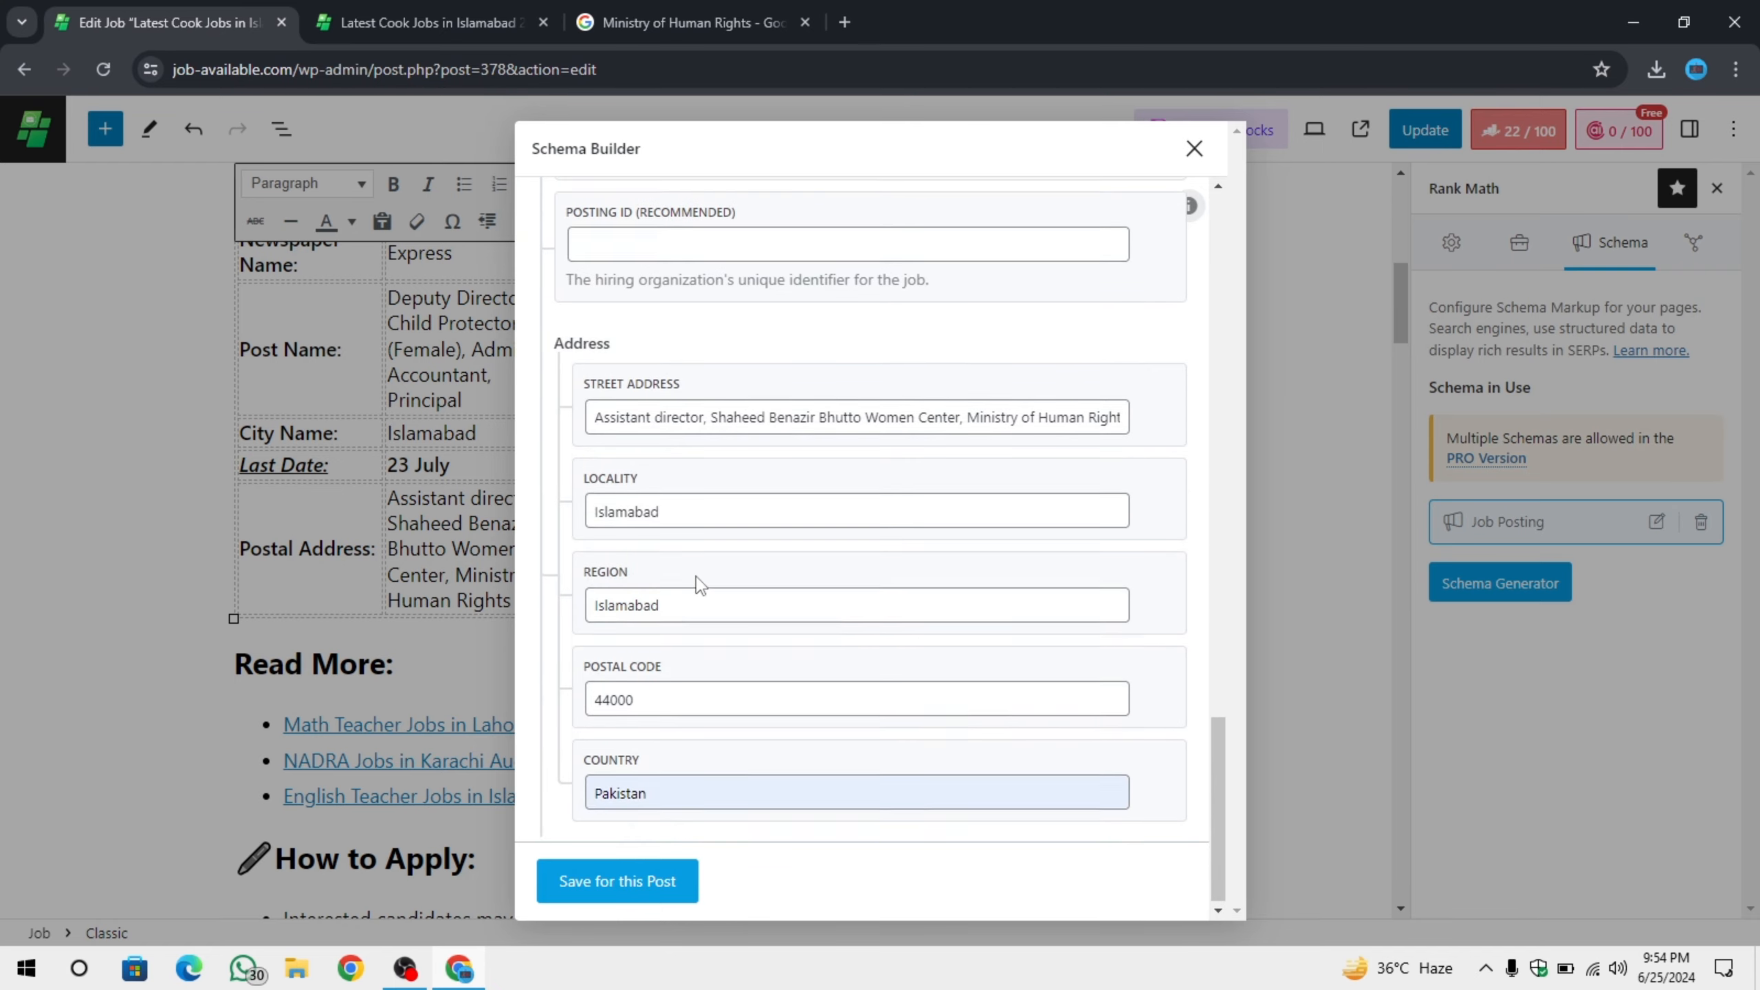
scroll(665, 583, up, 5)
drag(565, 652, 746, 656)
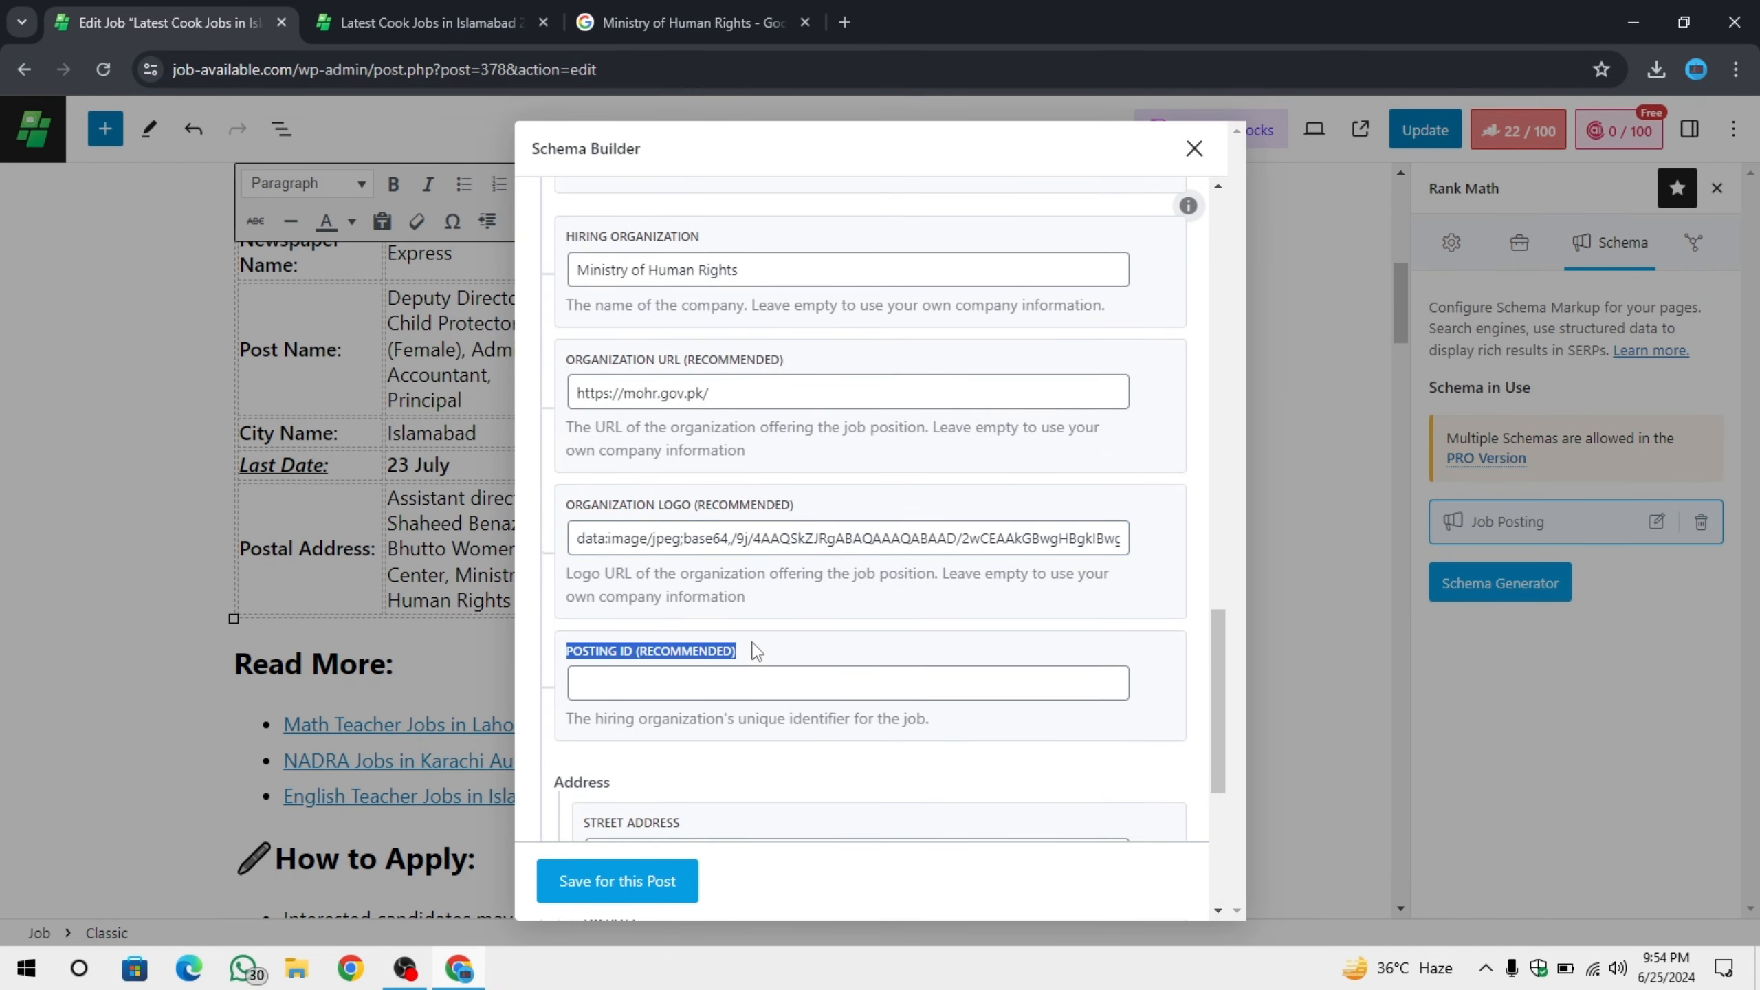
click(749, 655)
scroll(693, 625, up, 10)
scroll(621, 512, up, 5)
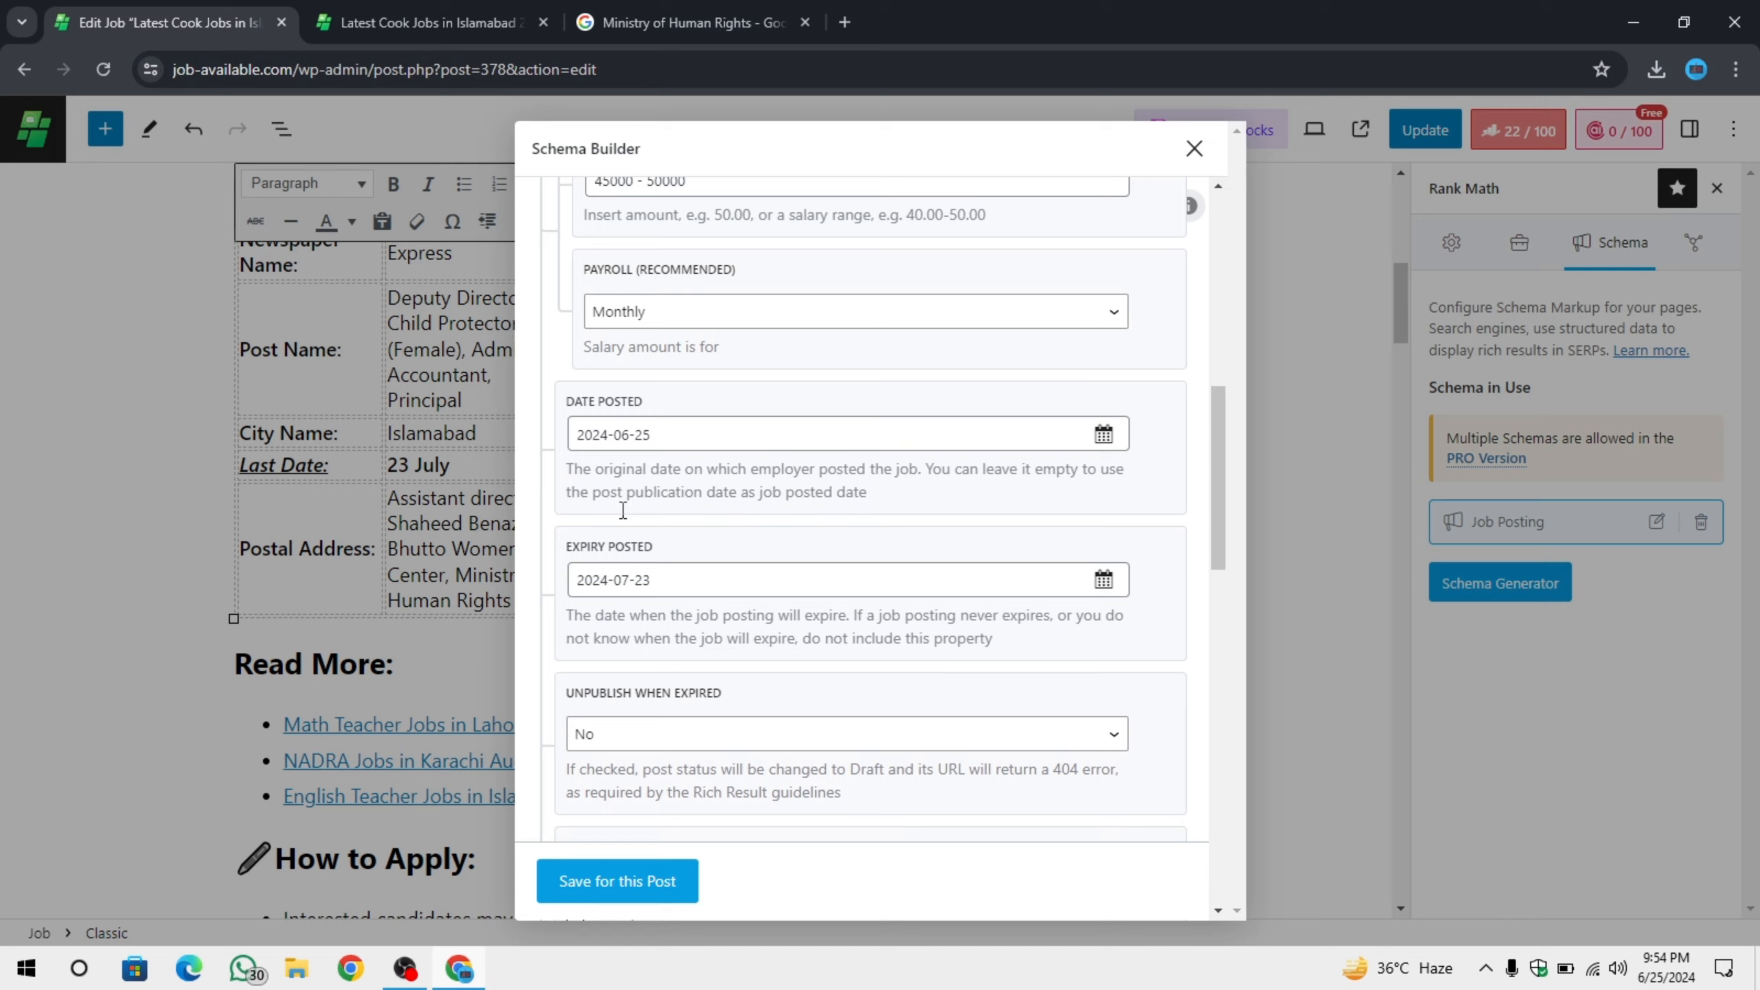
drag(554, 325, 672, 324)
click(680, 322)
scroll(741, 520, down, 15)
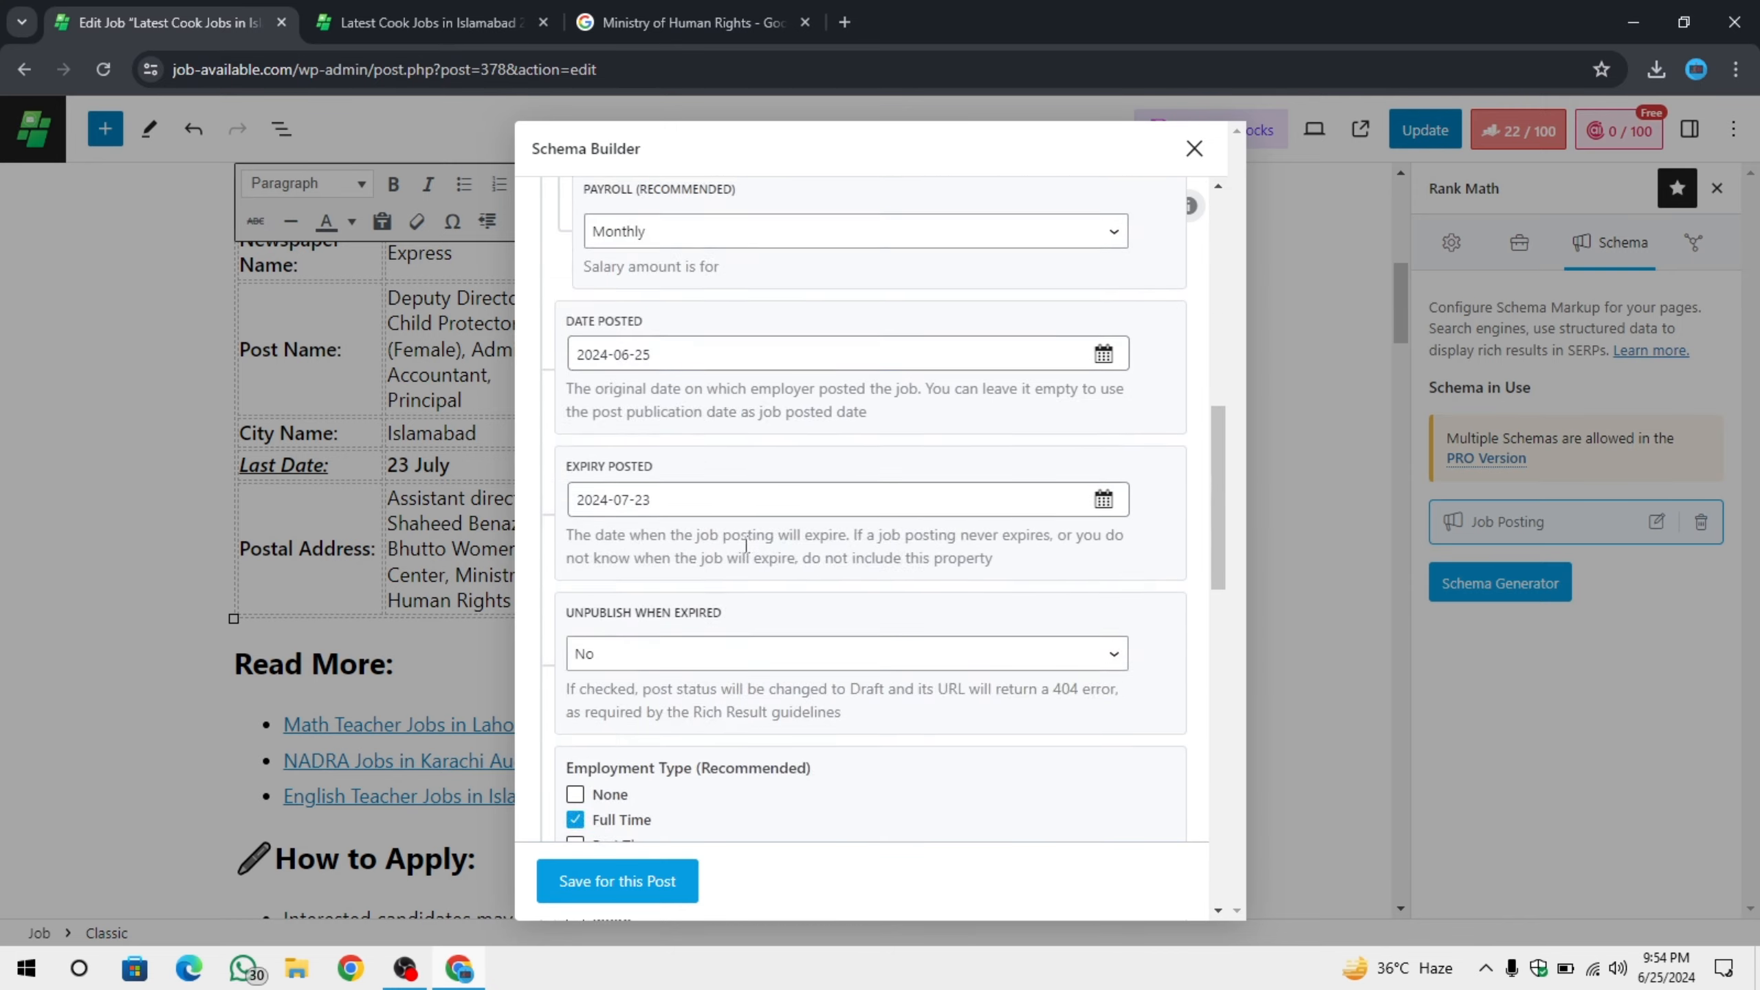
scroll(743, 616, up, 5)
scroll(718, 683, up, 5)
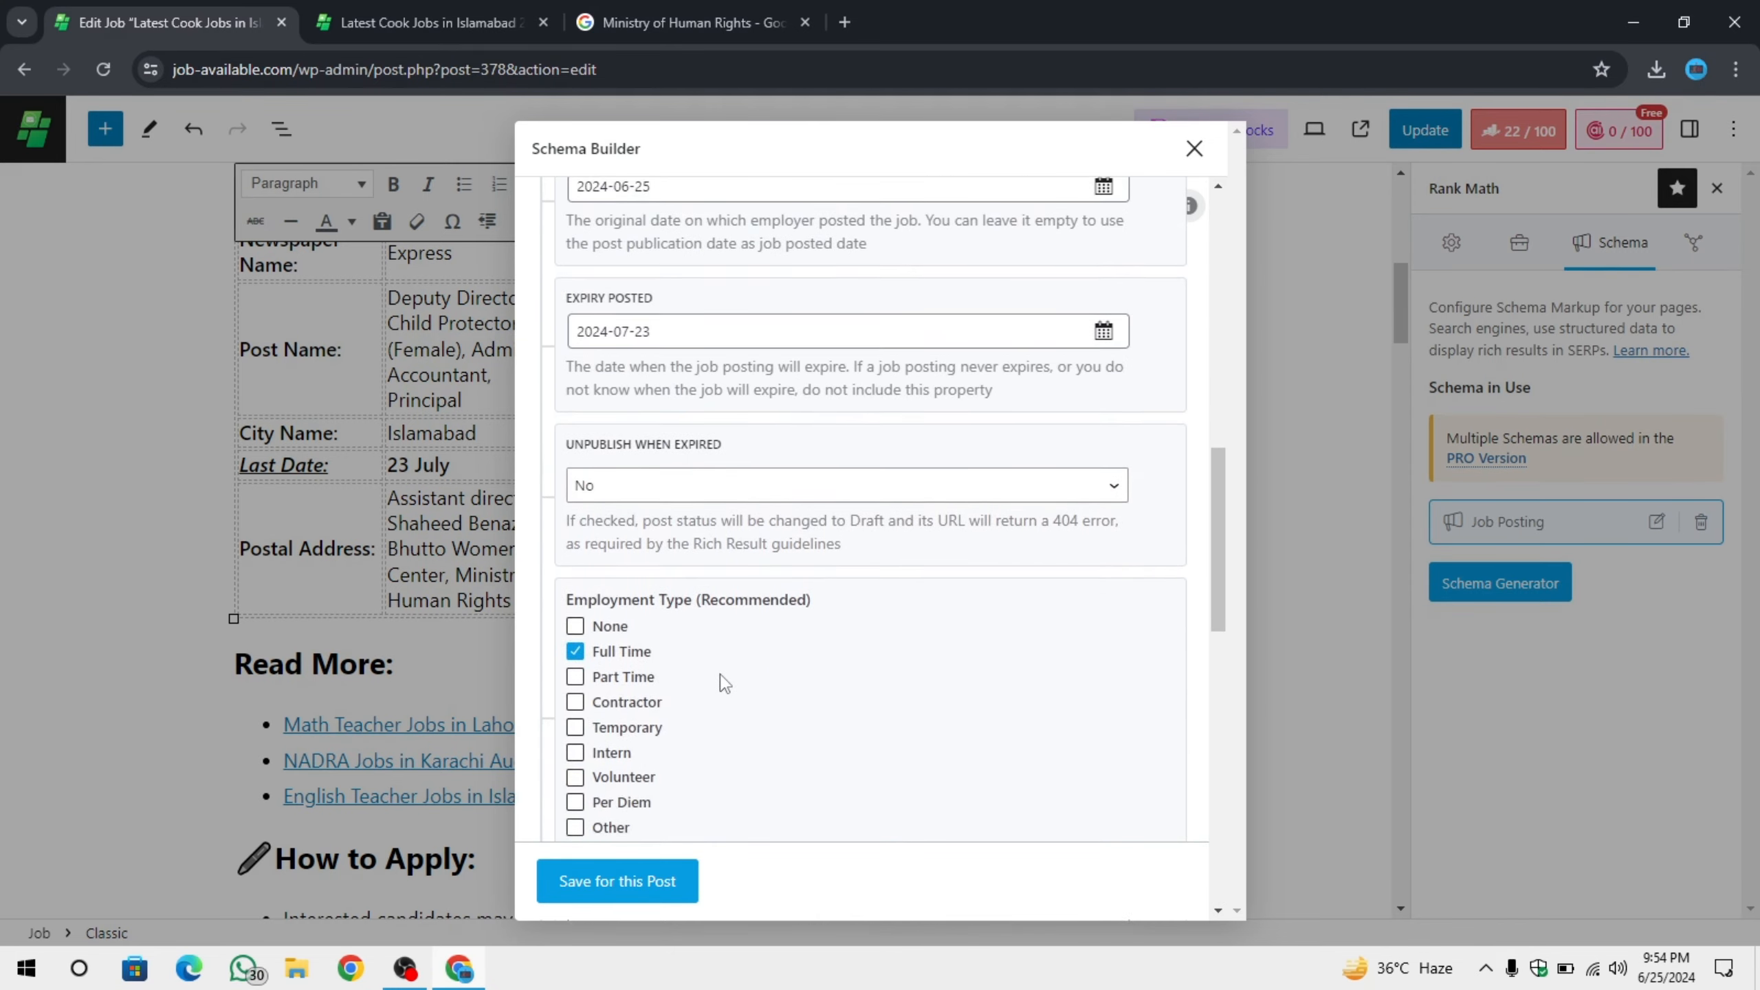
scroll(721, 683, down, 10)
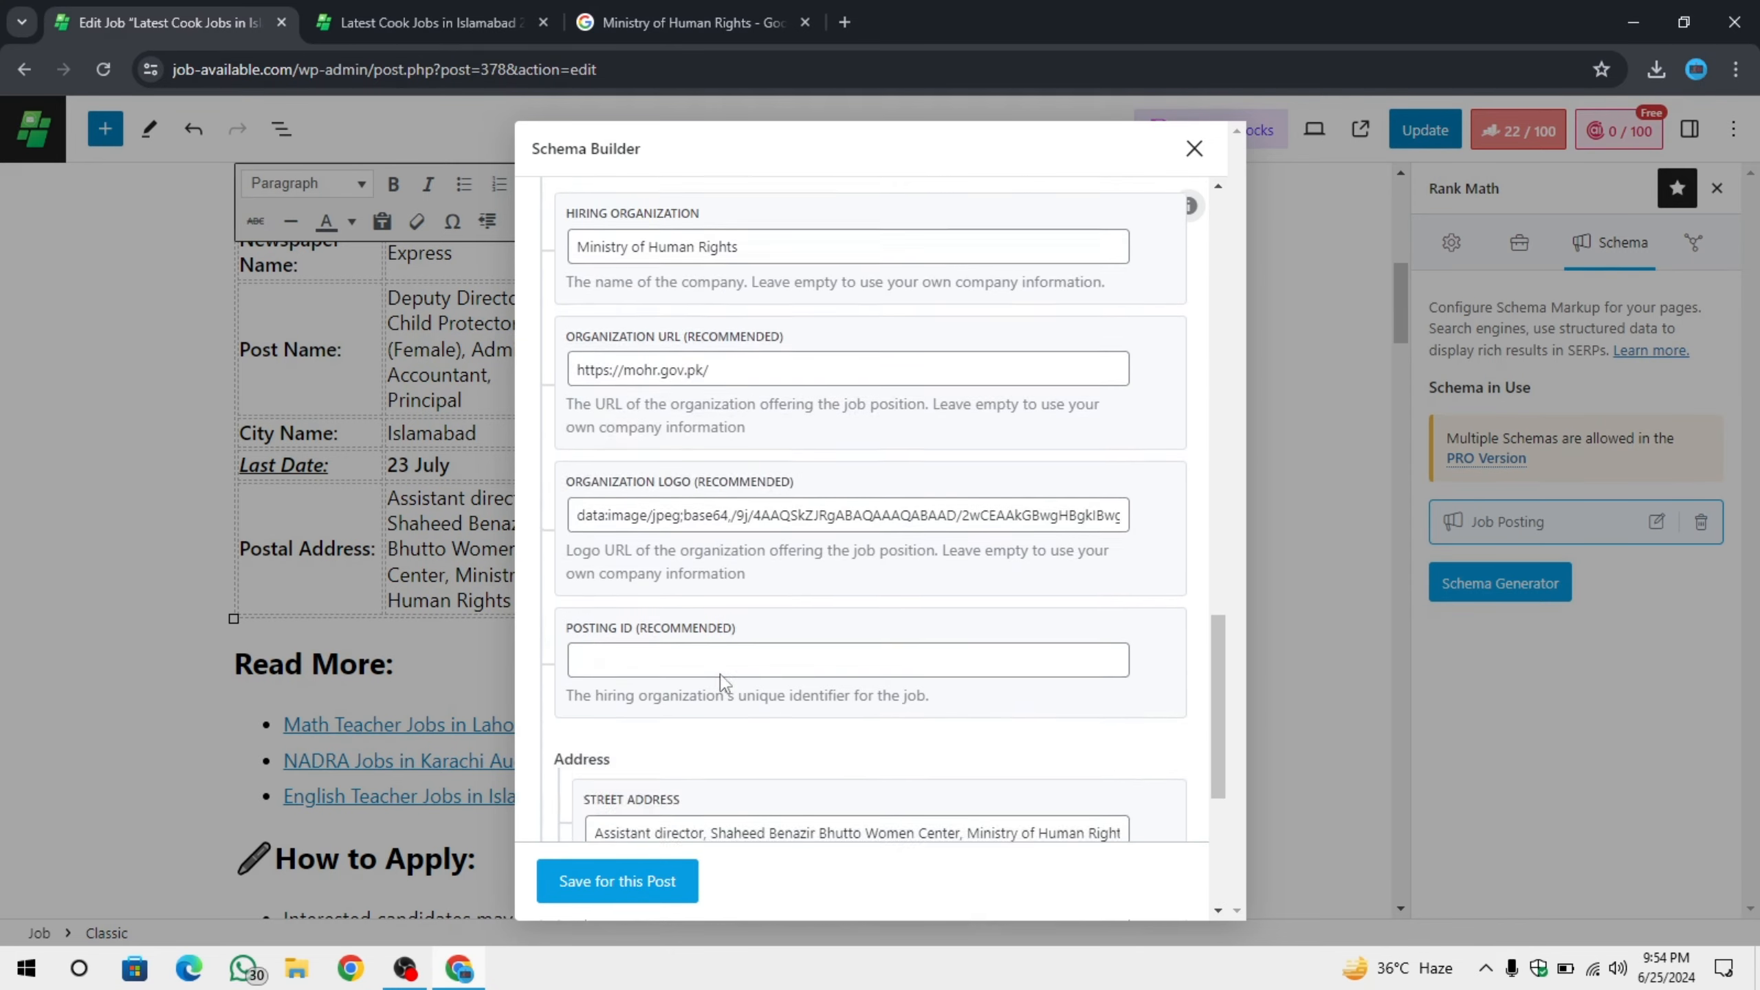
Save the completed Job Posting schema for this post and return to the beginning of the listing.
click(617, 881)
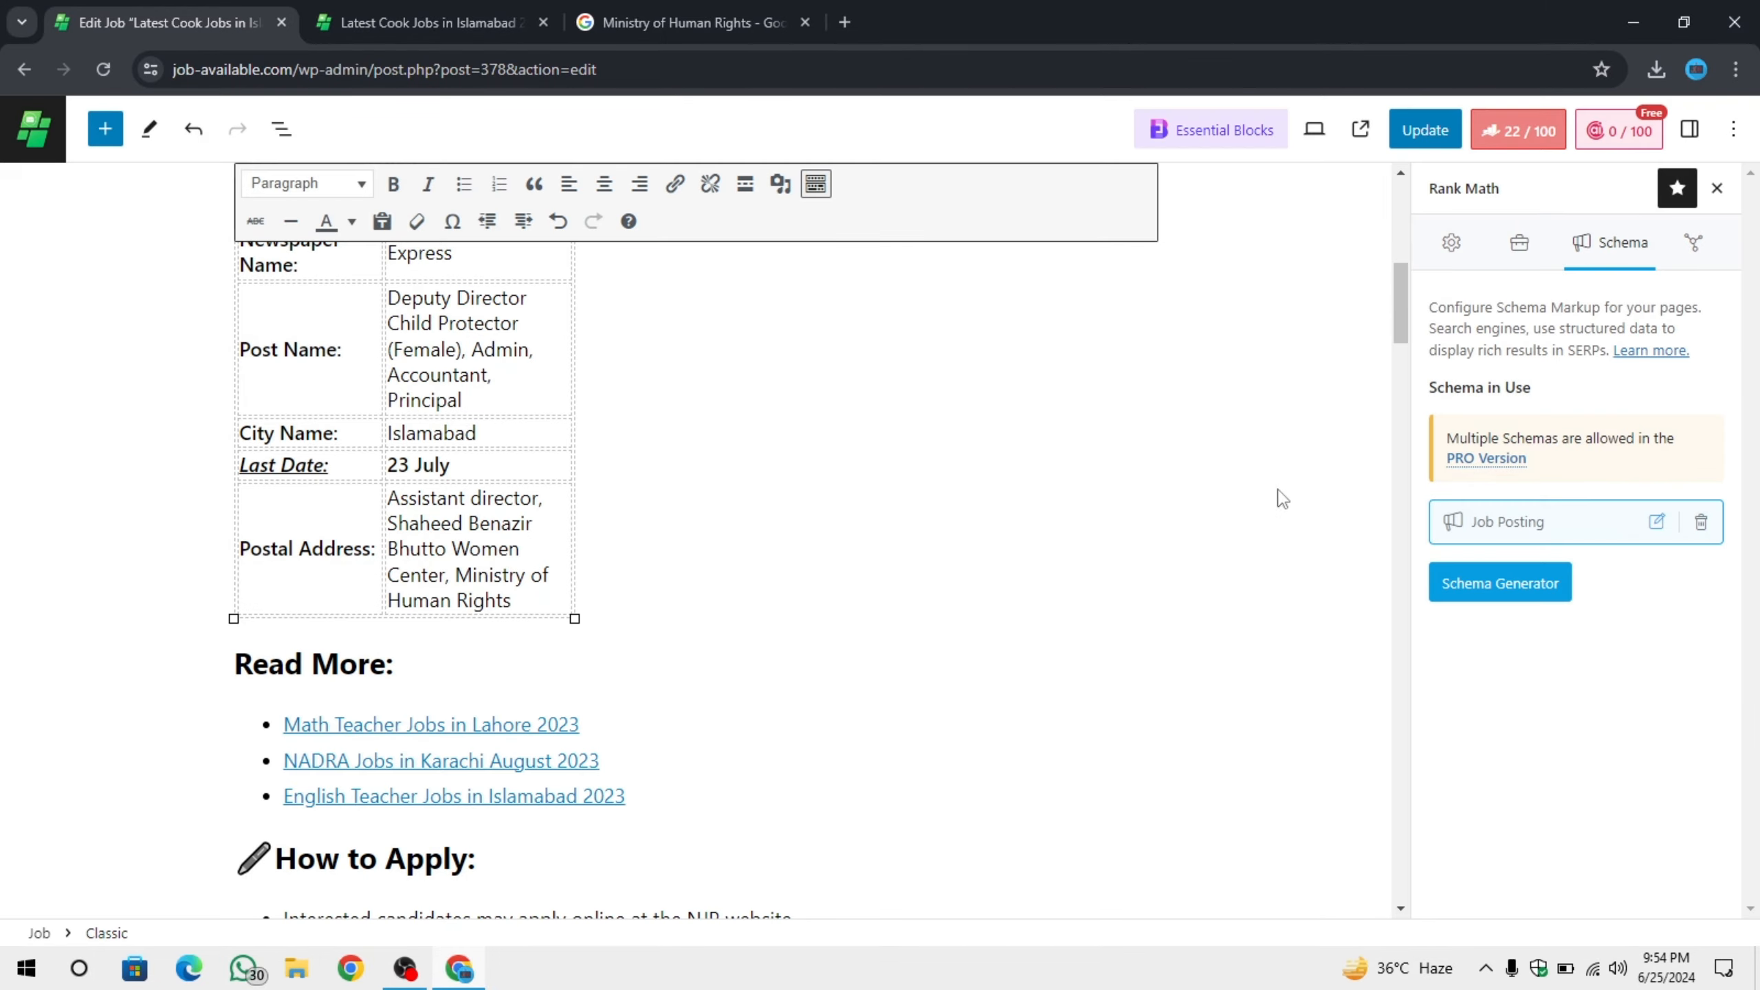
scroll(1281, 499, down, 8)
scroll(1281, 499, up, 2)
scroll(1029, 541, up, 10)
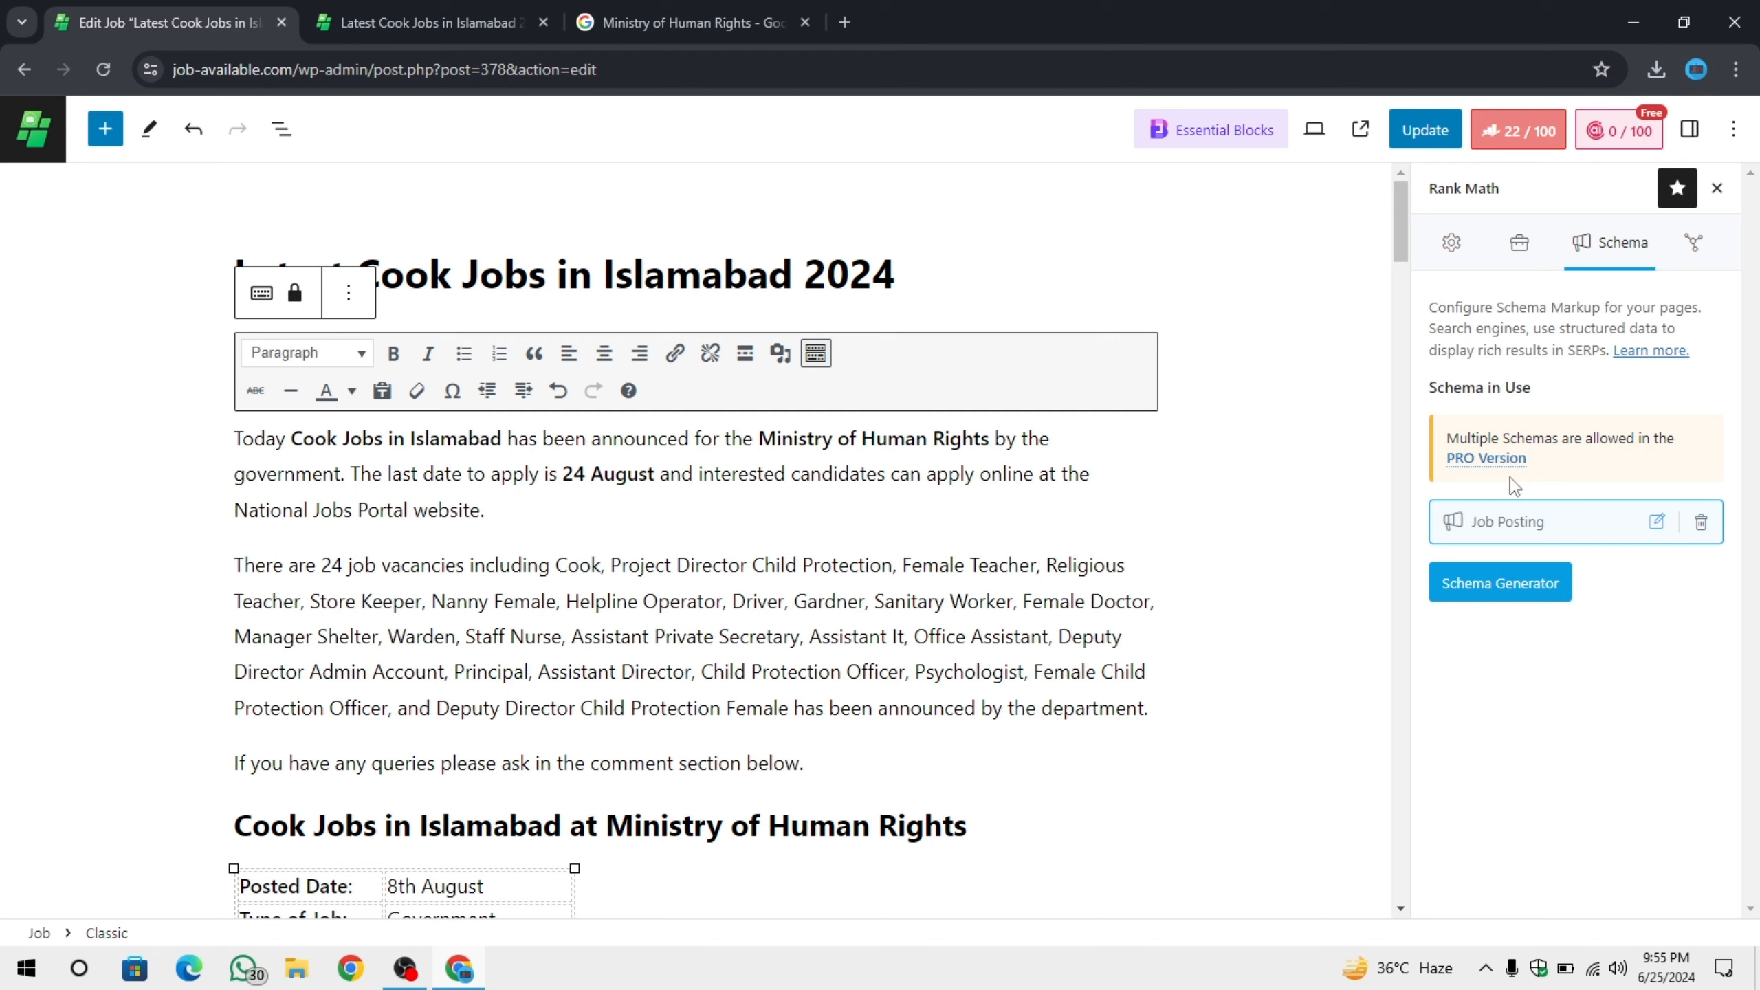
Update the Islamabad cook job listing with the Job Posting schema in use.
mouse_move(1456, 526)
mouse_down()
mouse_move(1591, 525)
mouse_move(1432, 526)
mouse_up()
click(1621, 565)
click(1560, 528)
drag(1559, 528, 1474, 521)
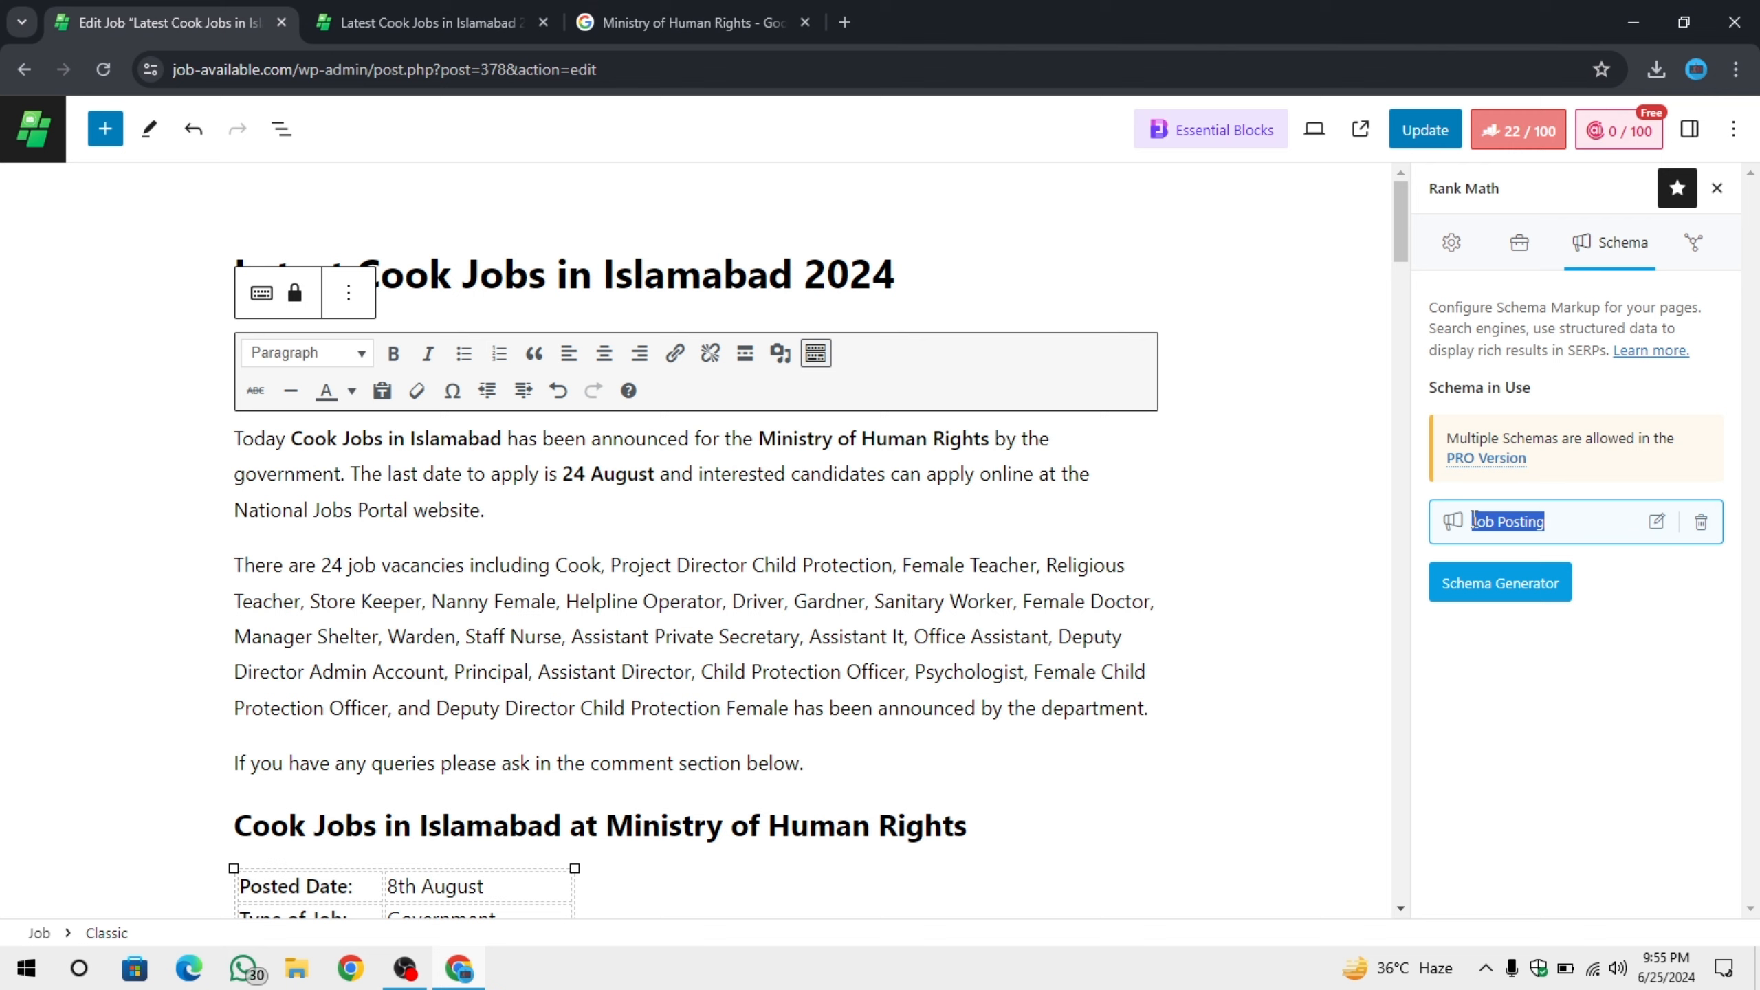
click(1620, 592)
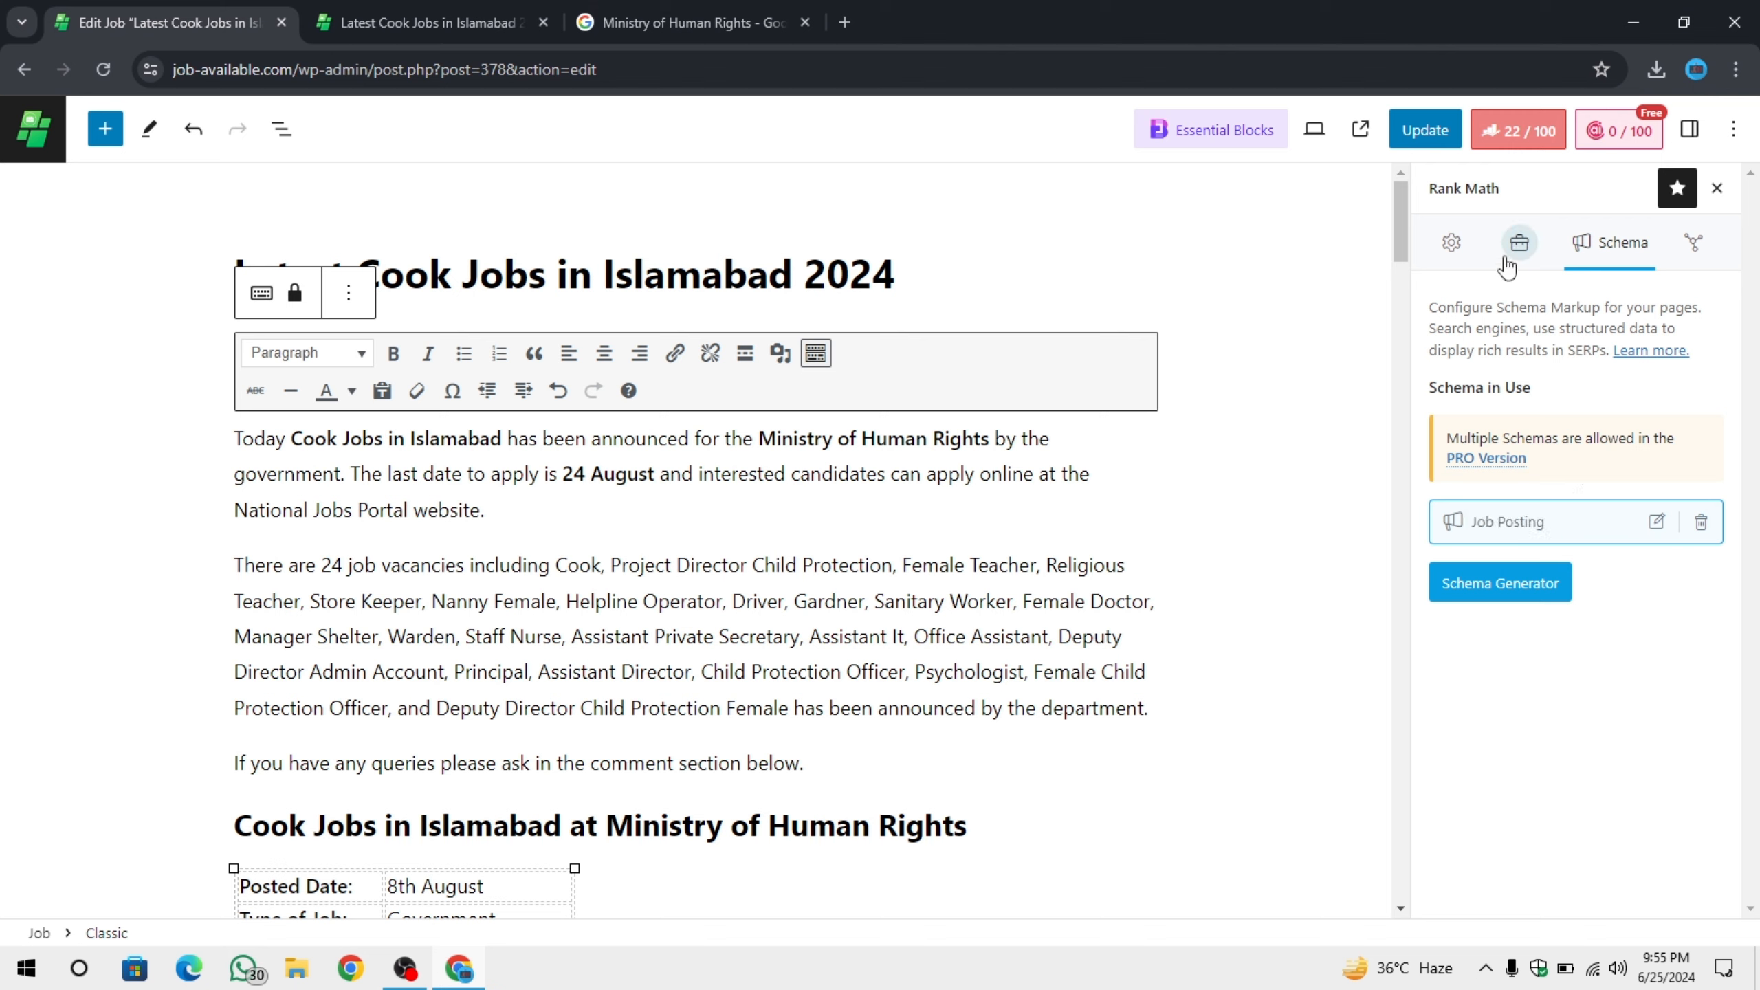
click(1427, 144)
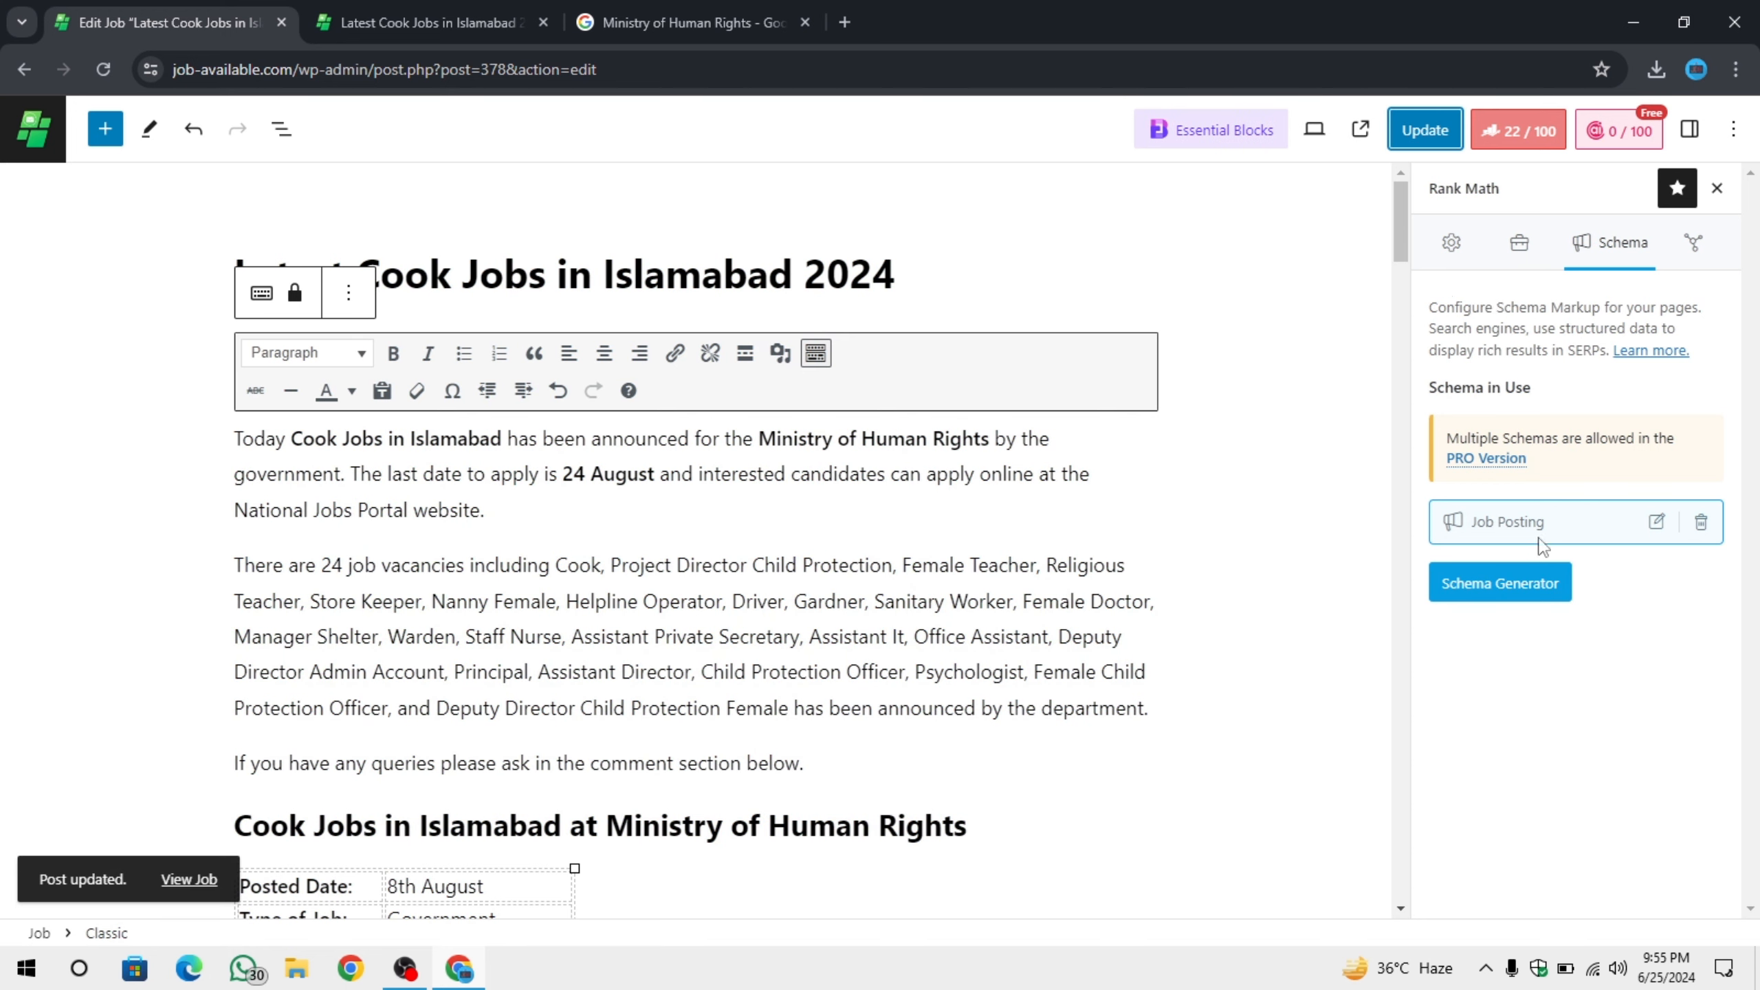
drag(1549, 523, 1458, 527)
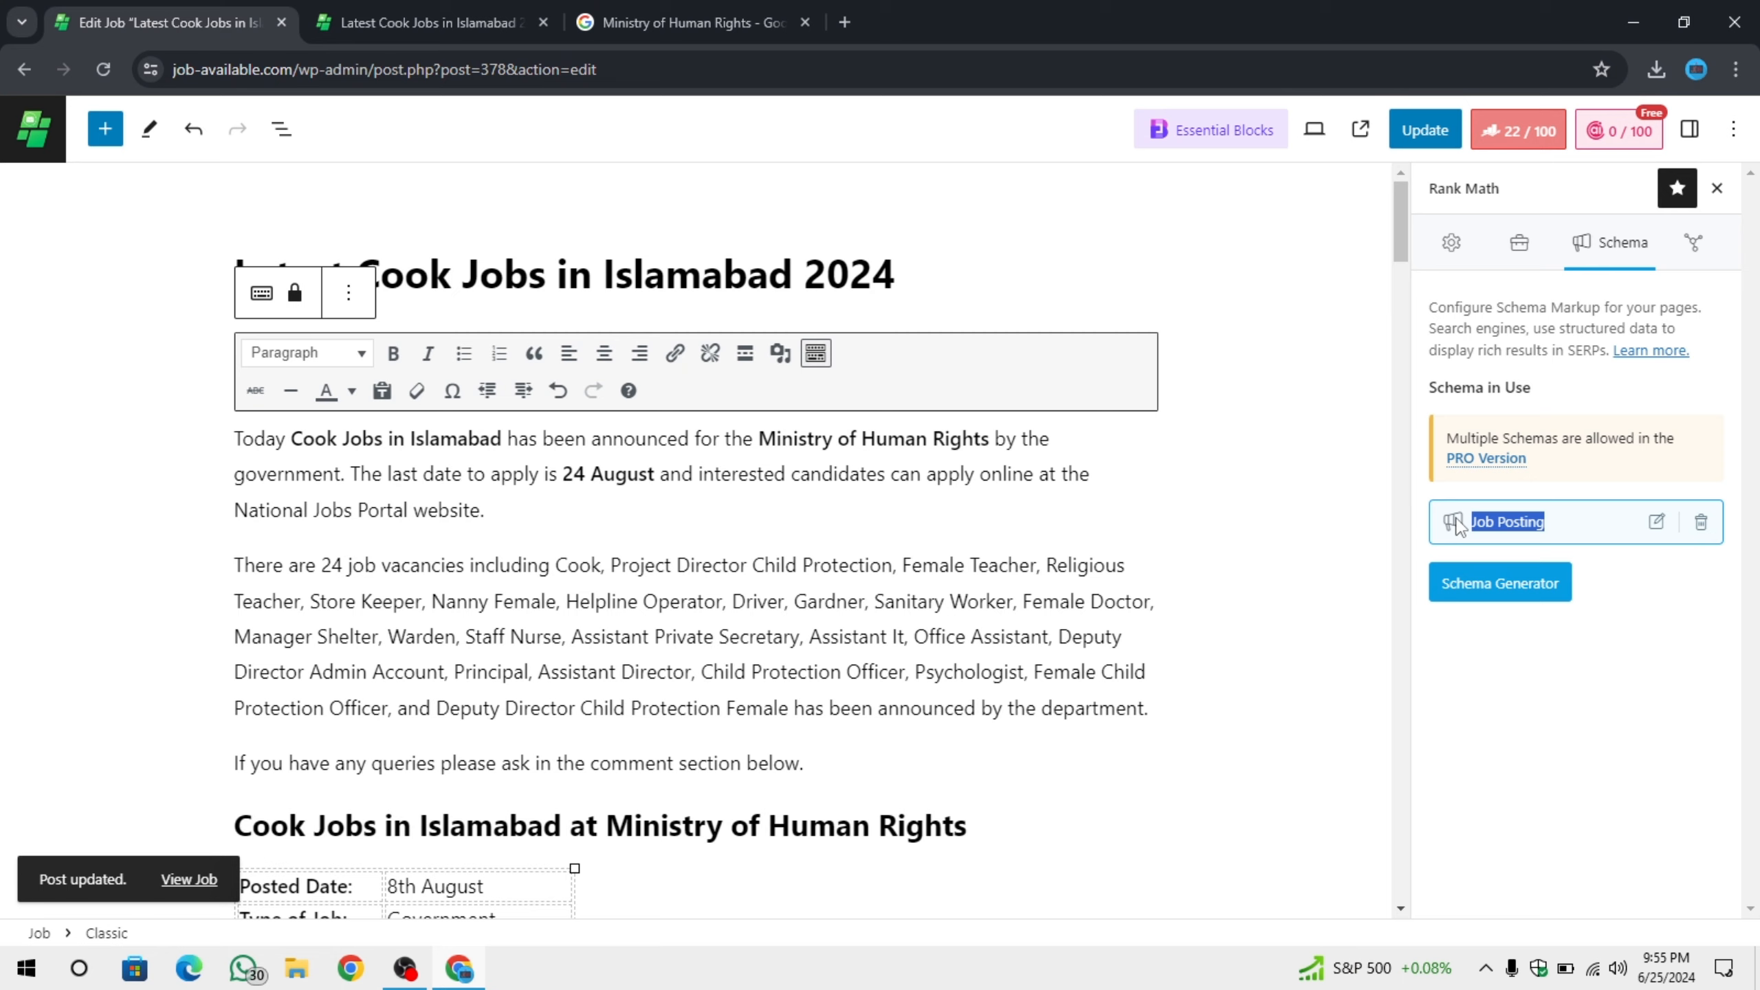
click(1734, 671)
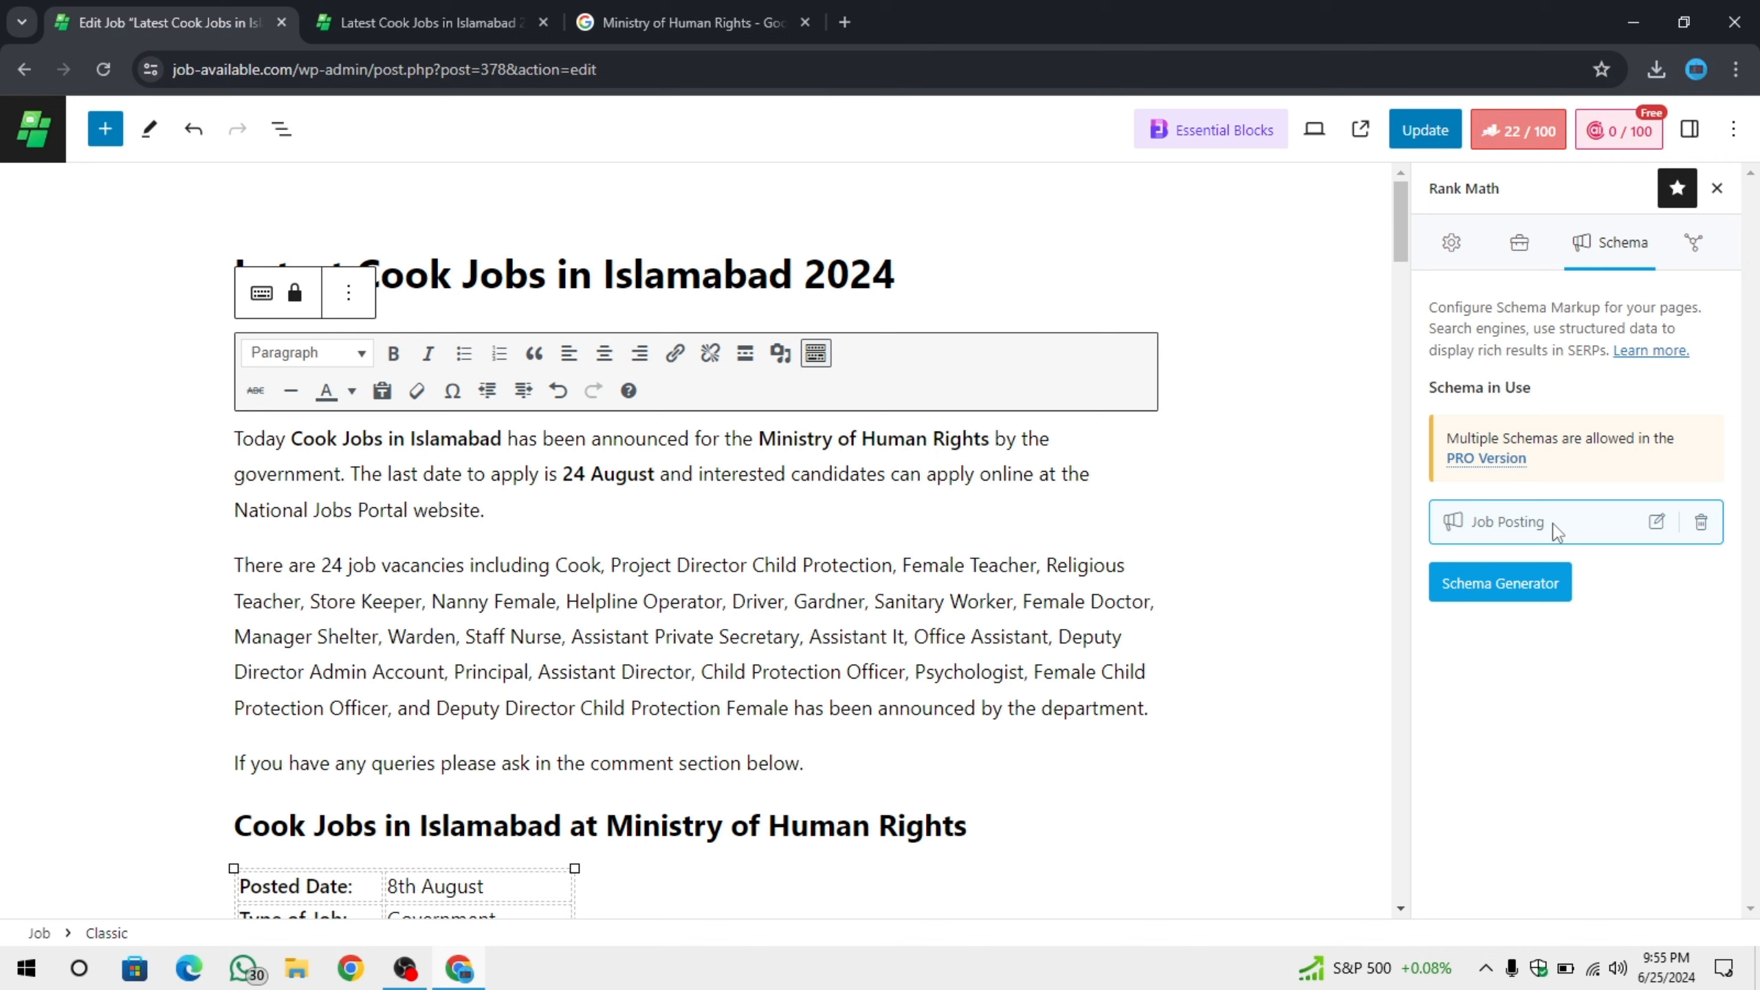
Open the site's Google Search Console overview in a new browser tab placed directly after the job editor tab.
click(844, 22)
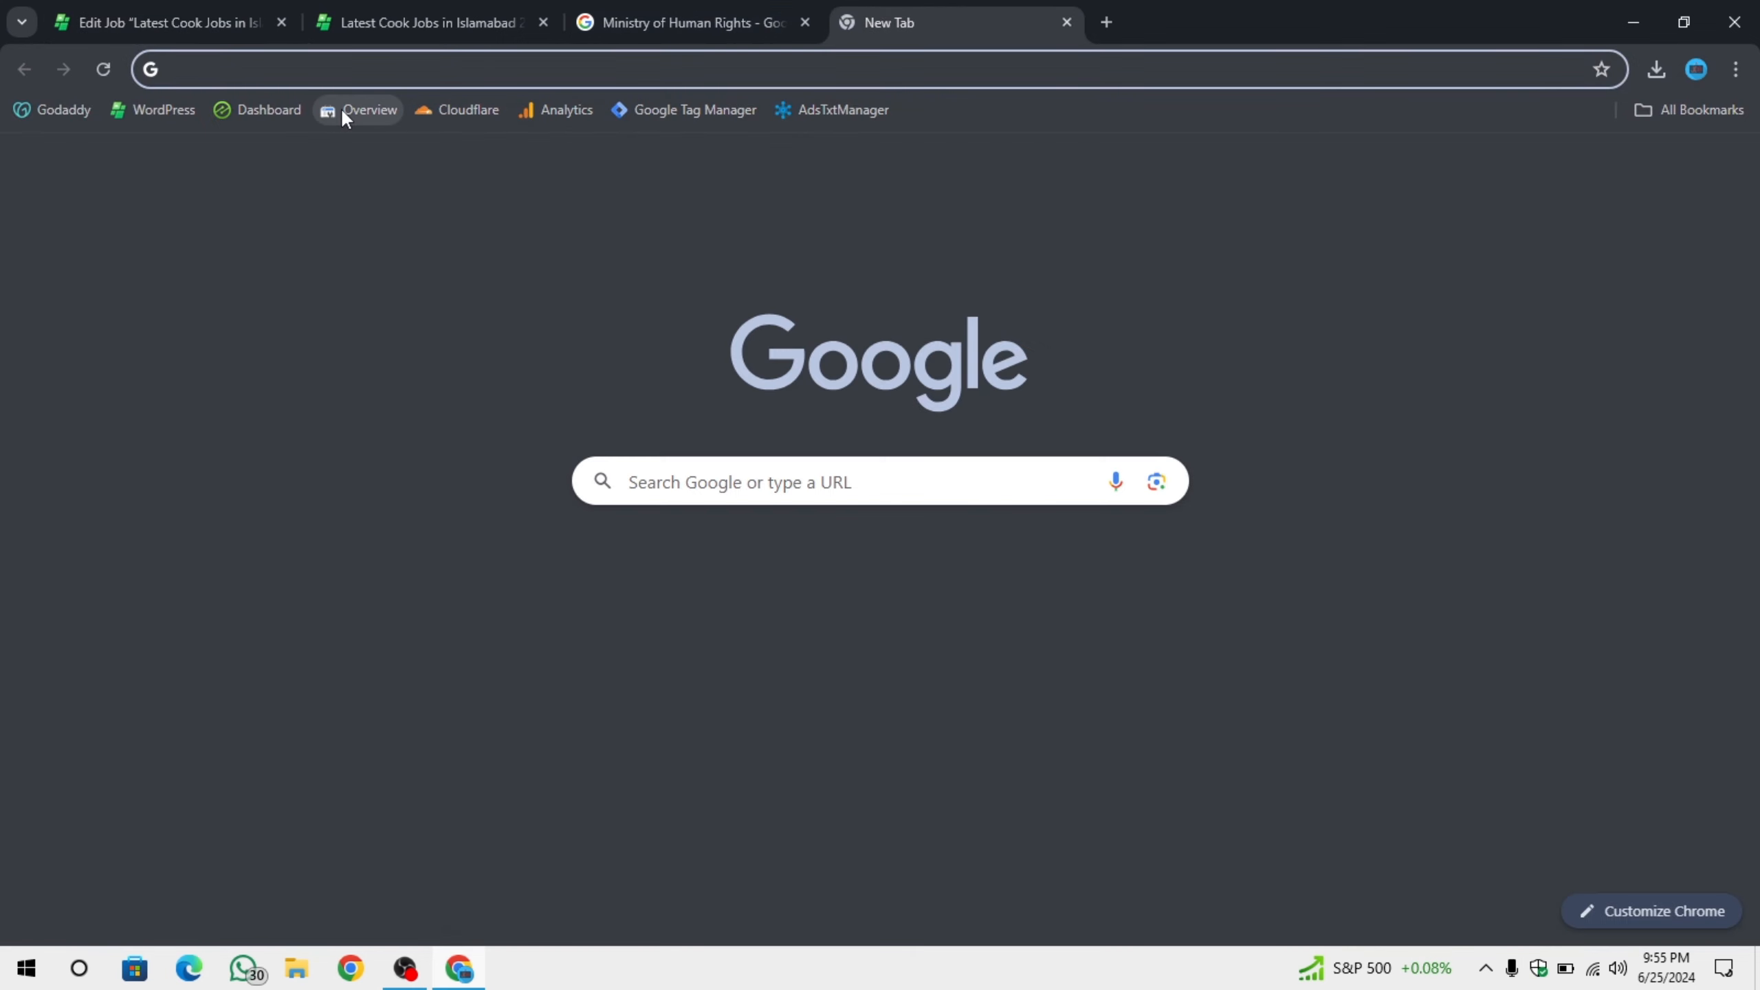
click(341, 107)
drag(957, 17, 478, 14)
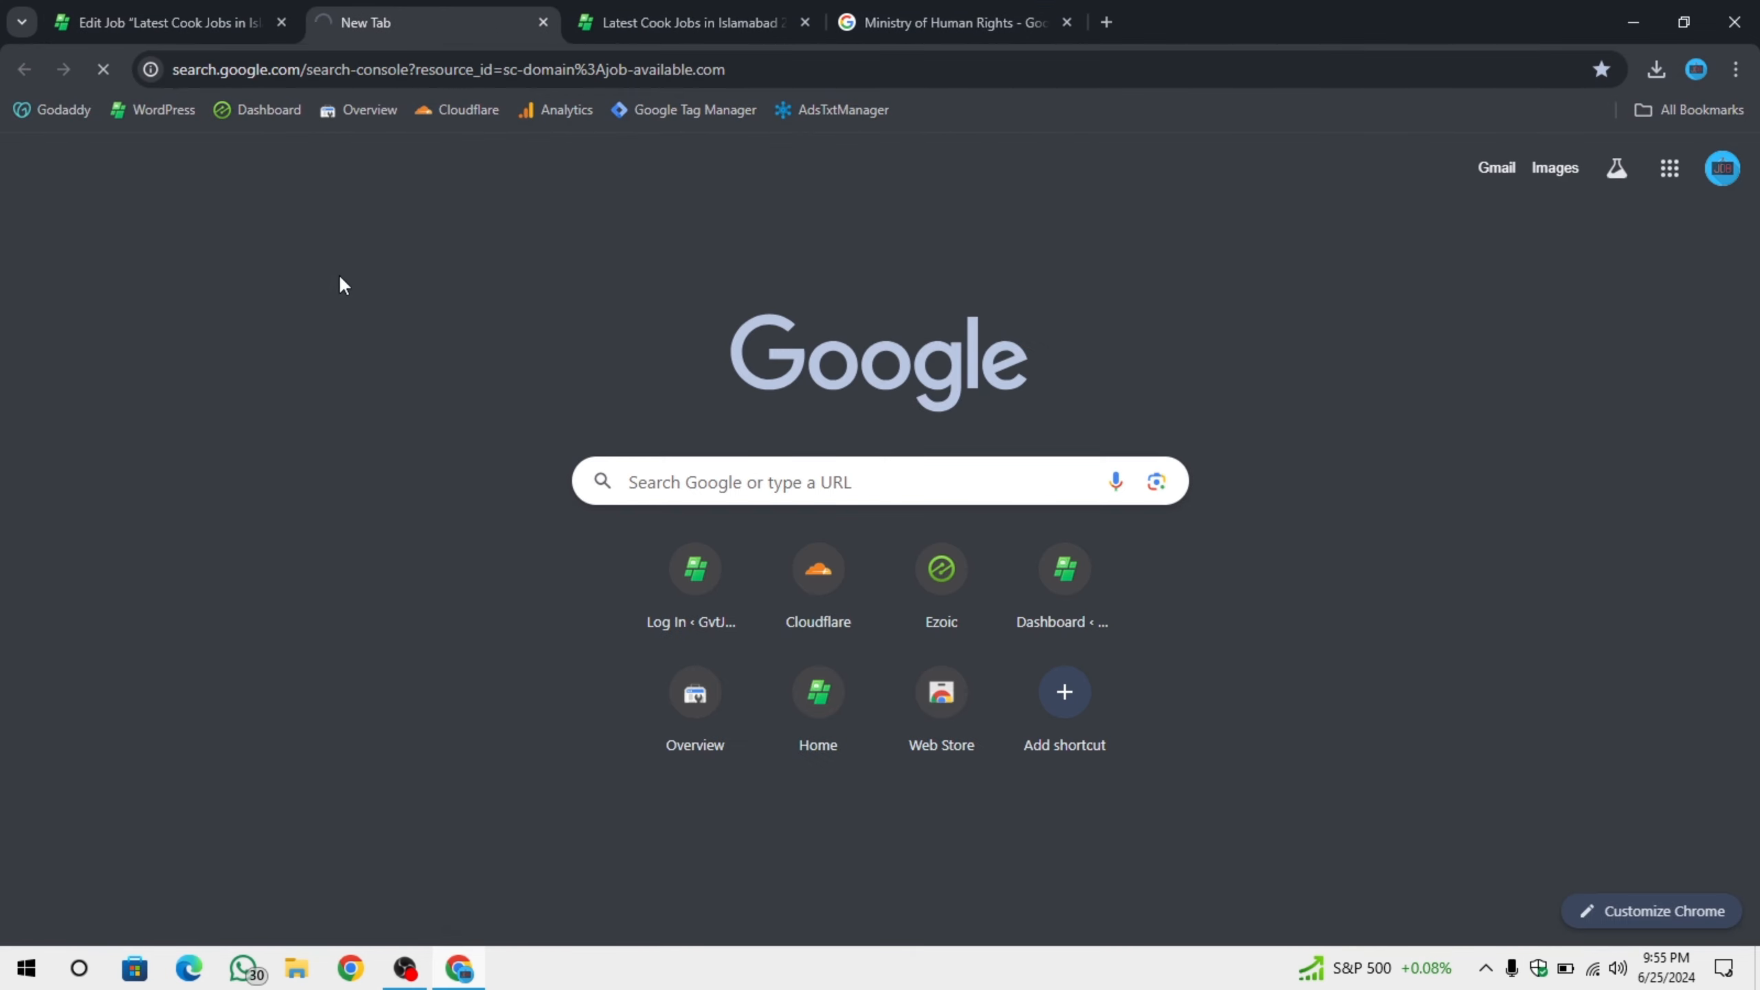
click(222, 8)
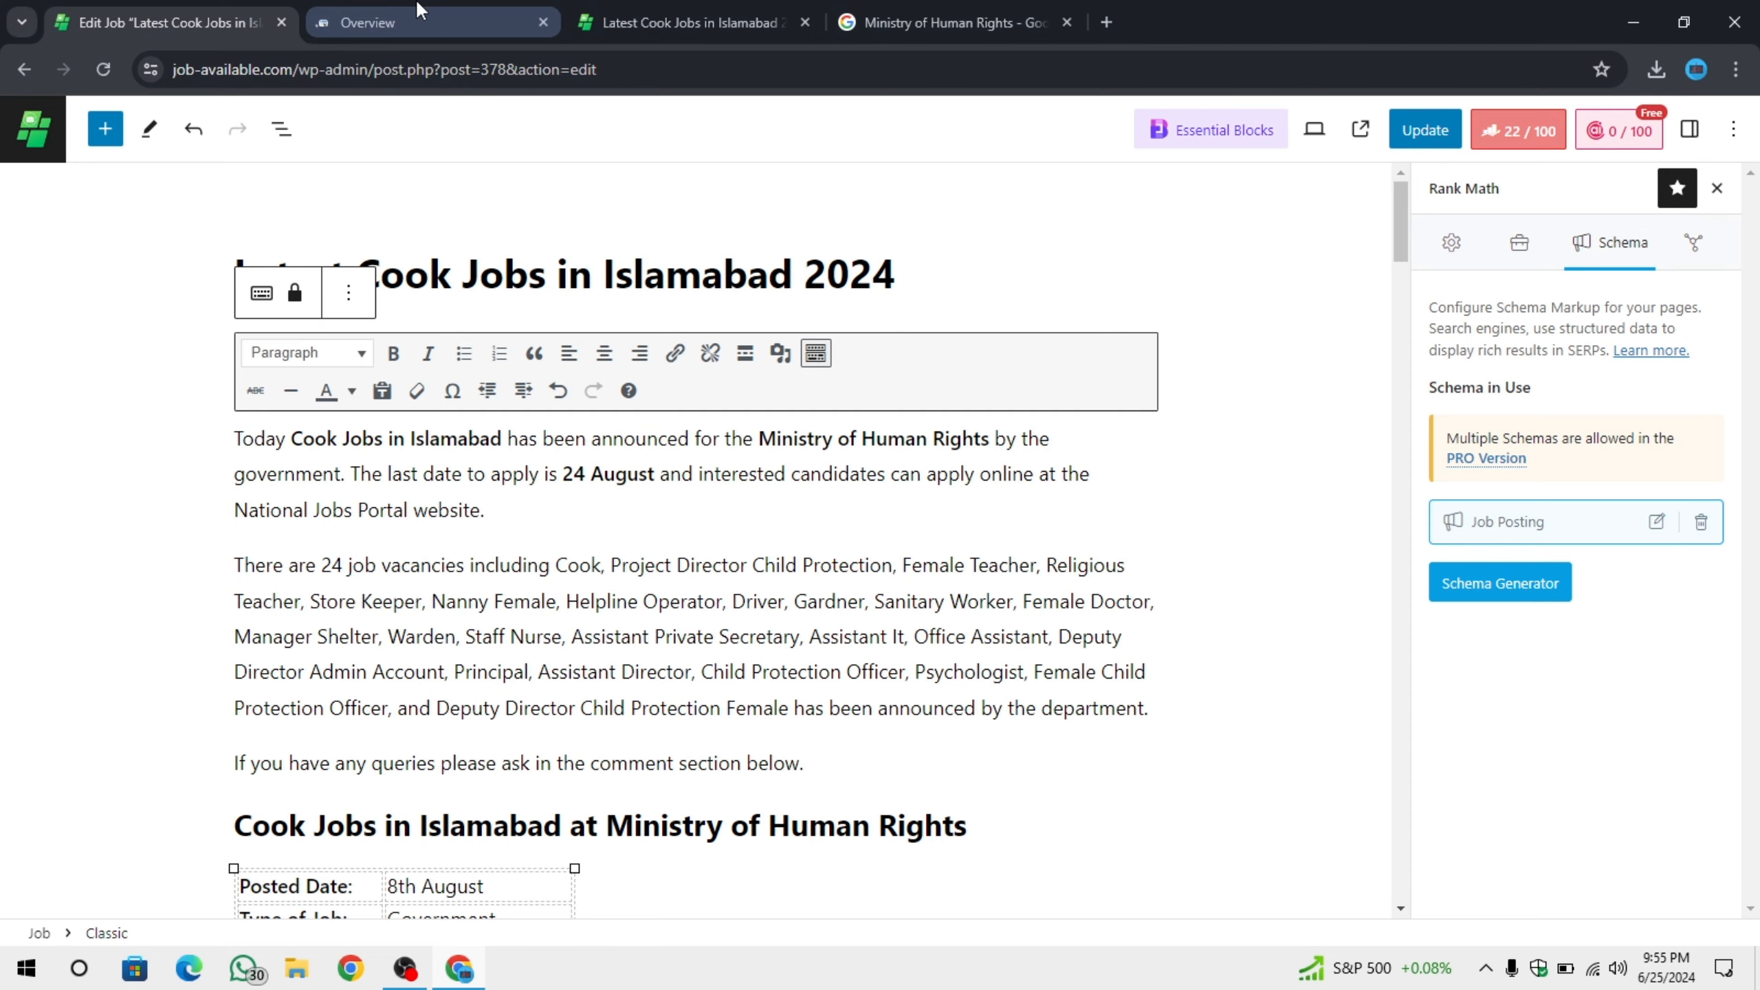
click(420, 10)
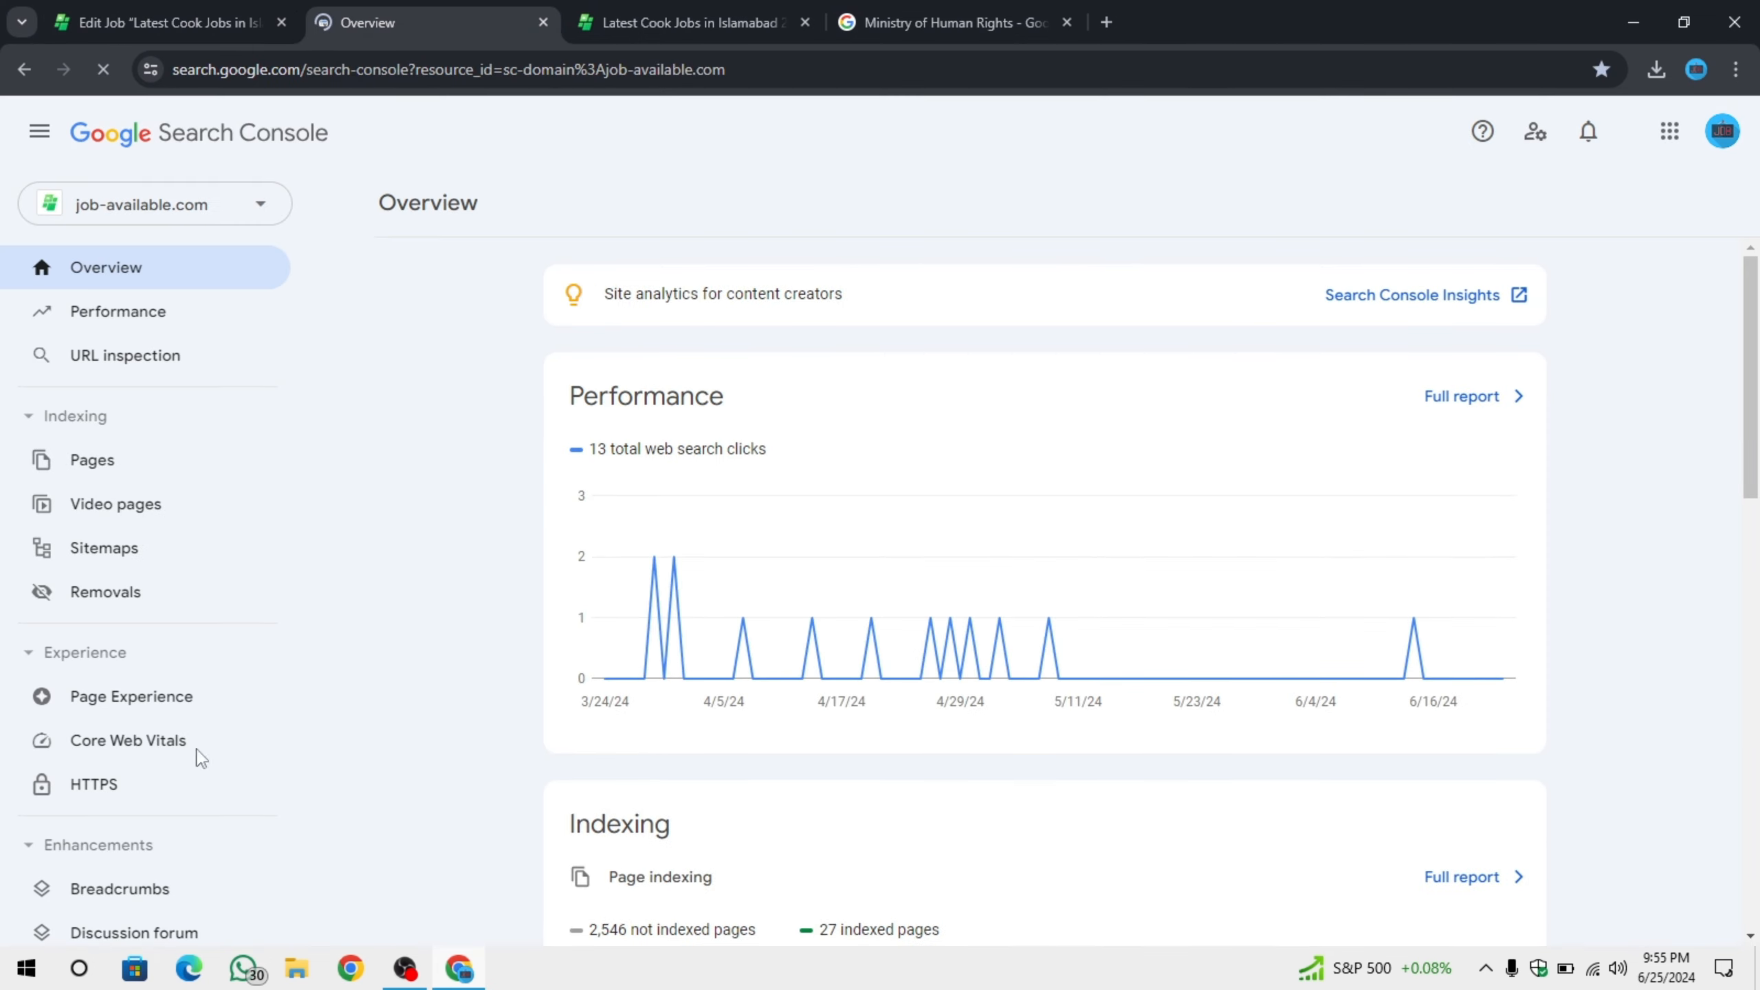
Open the Job Postings enhancement report for job-available.com in Search Console.
scroll(222, 582, down, 5)
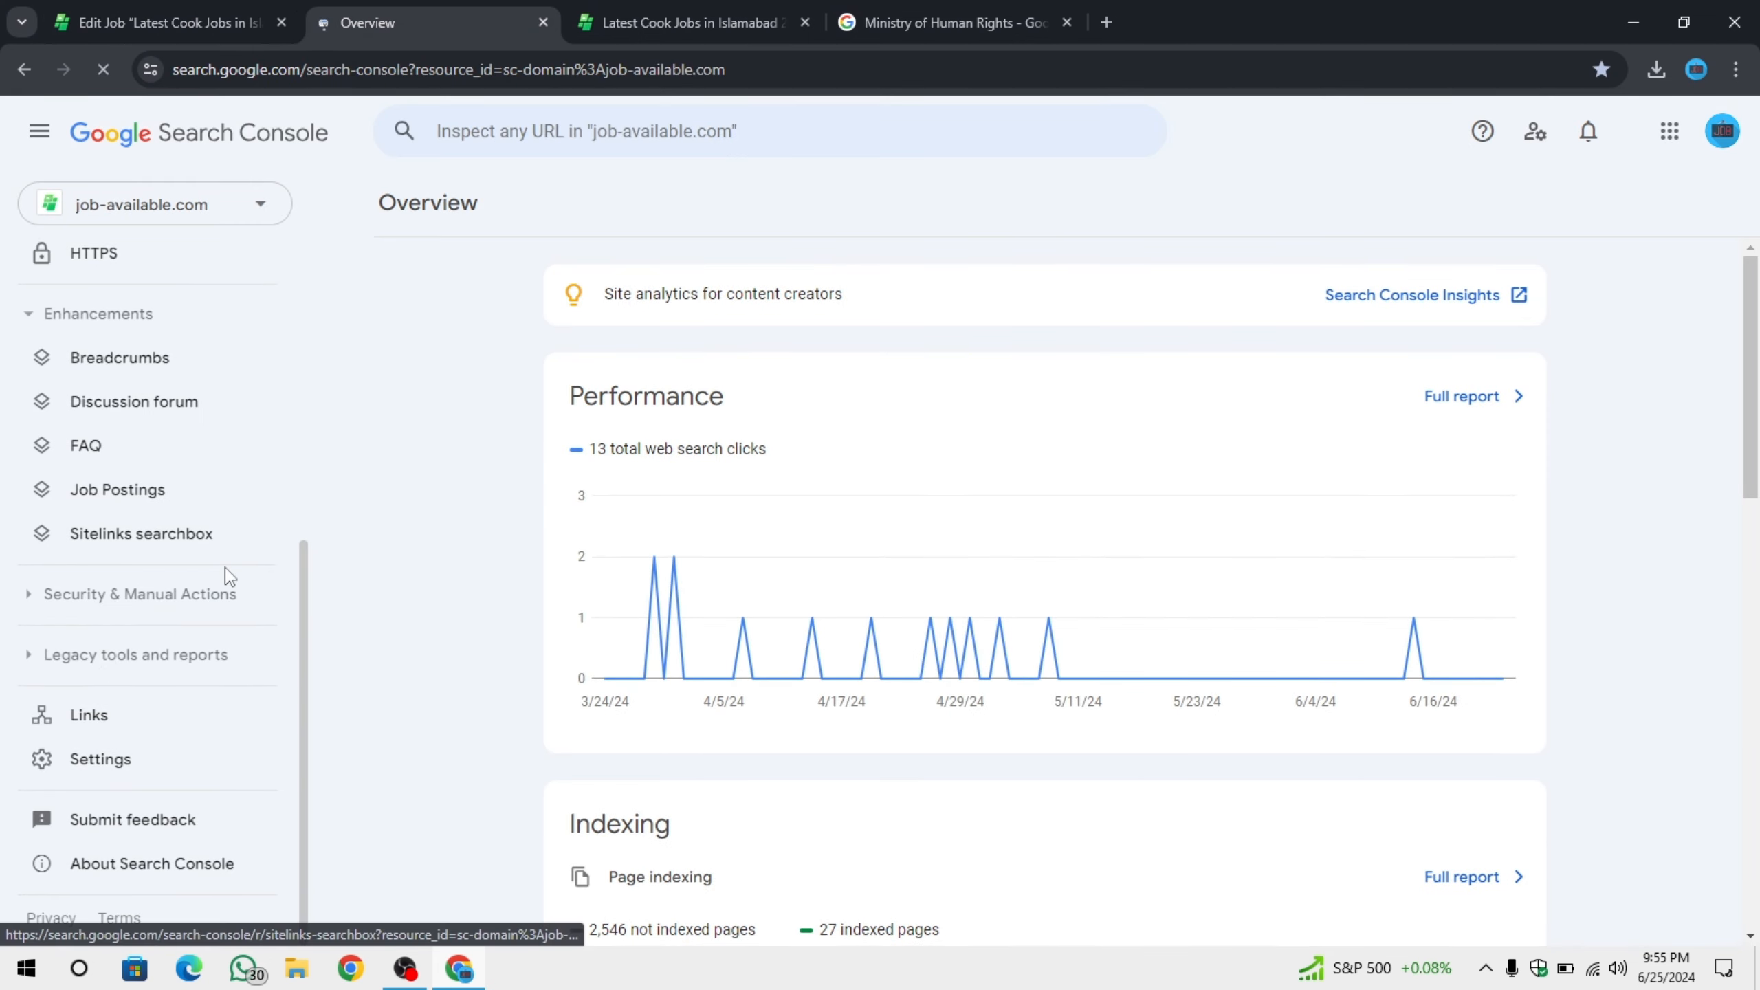
scroll(225, 583, up, 5)
scroll(181, 513, down, 5)
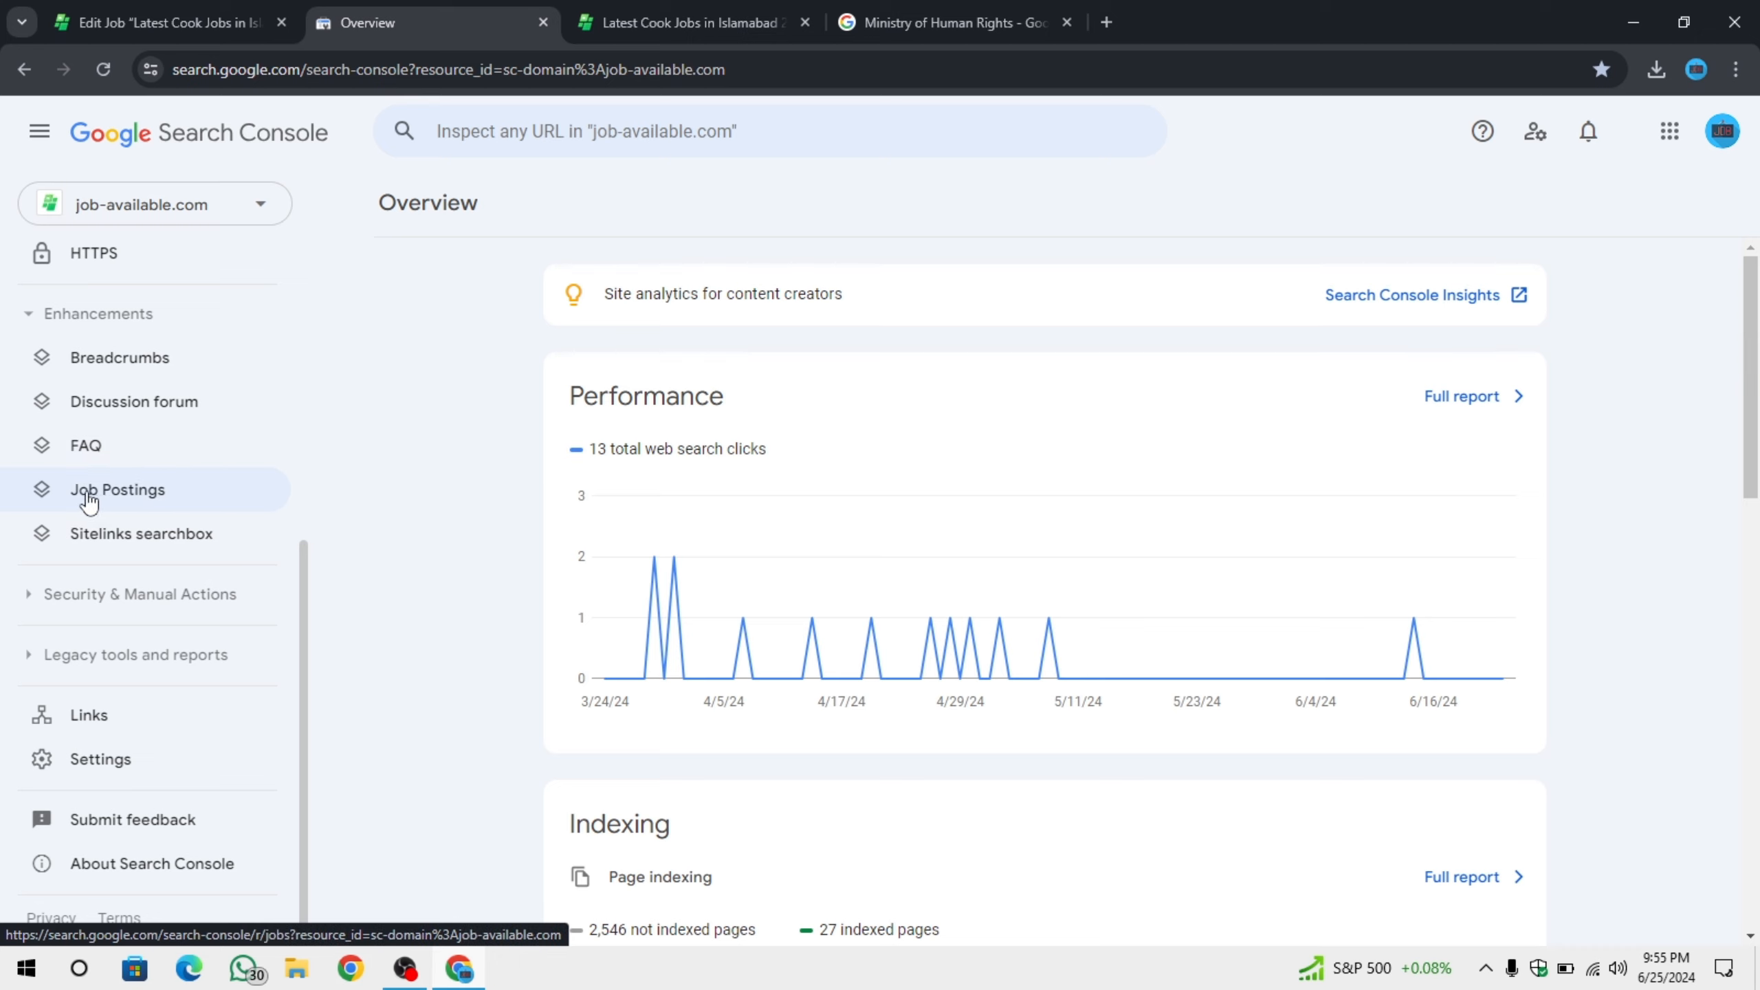
click(172, 505)
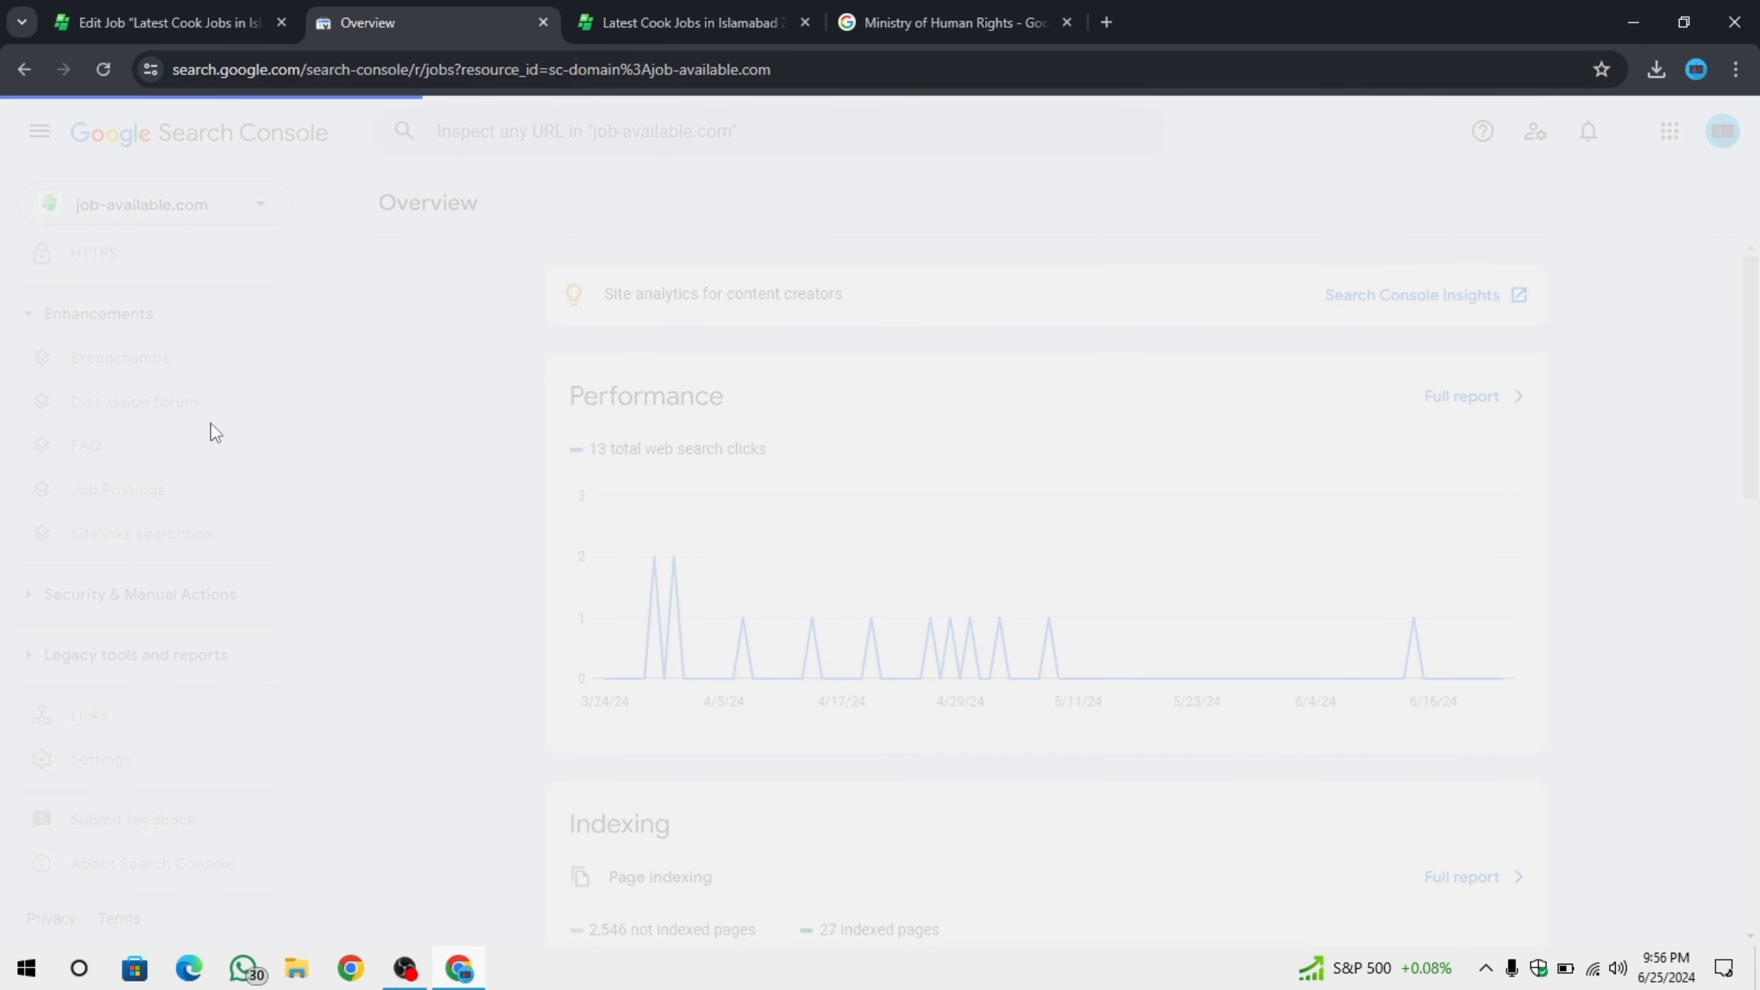
key(ctrl+Page_Up)
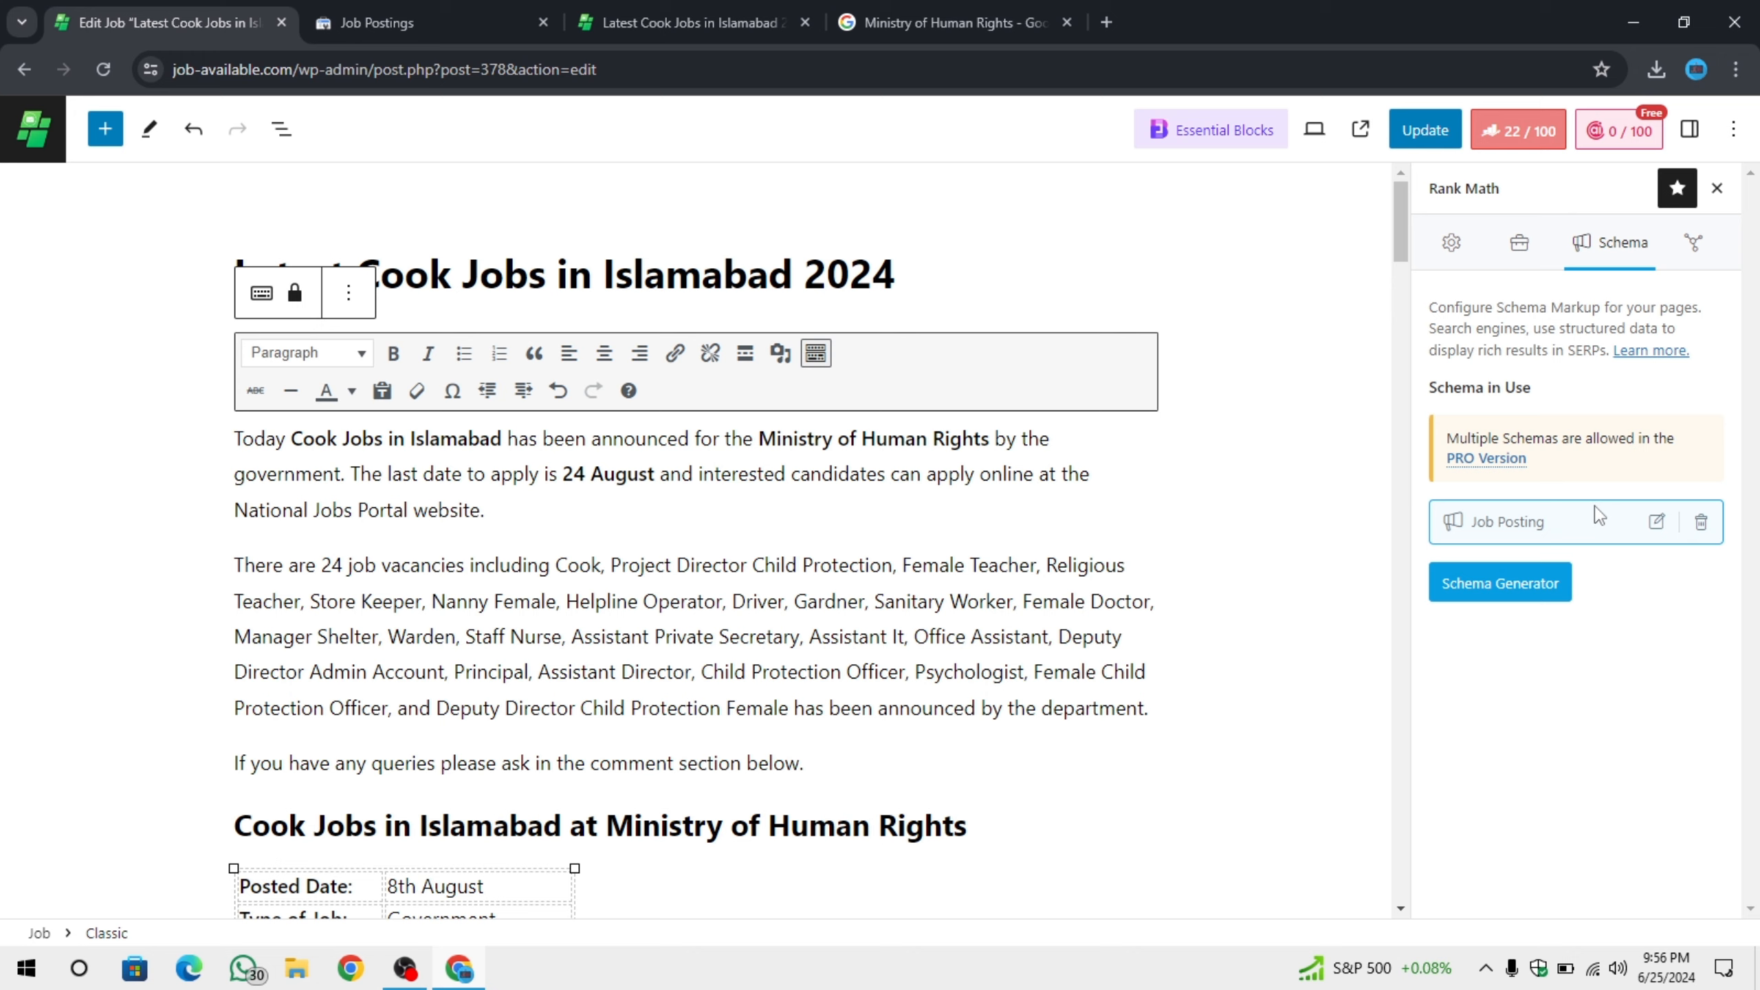
key(ctrl+Page_Down)
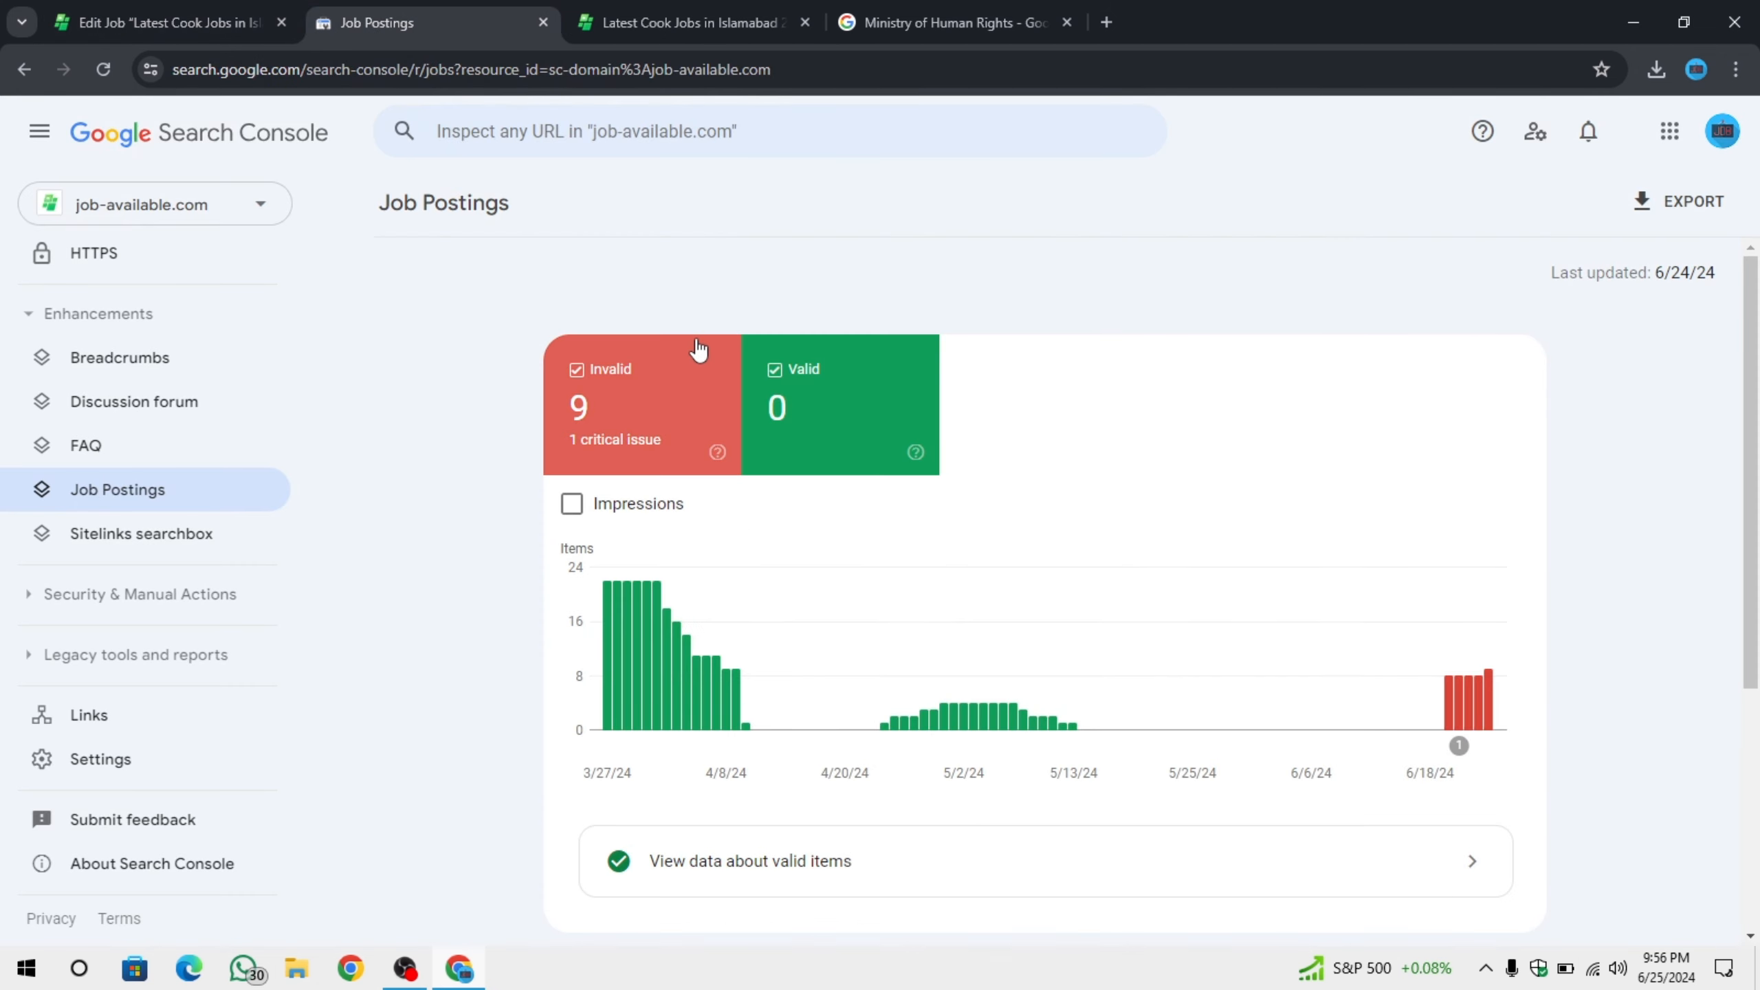
Examine the Job Postings report, hiding the invalid items from the chart, and check why items are invalid.
scroll(459, 515, down, 3)
scroll(478, 444, up, 3)
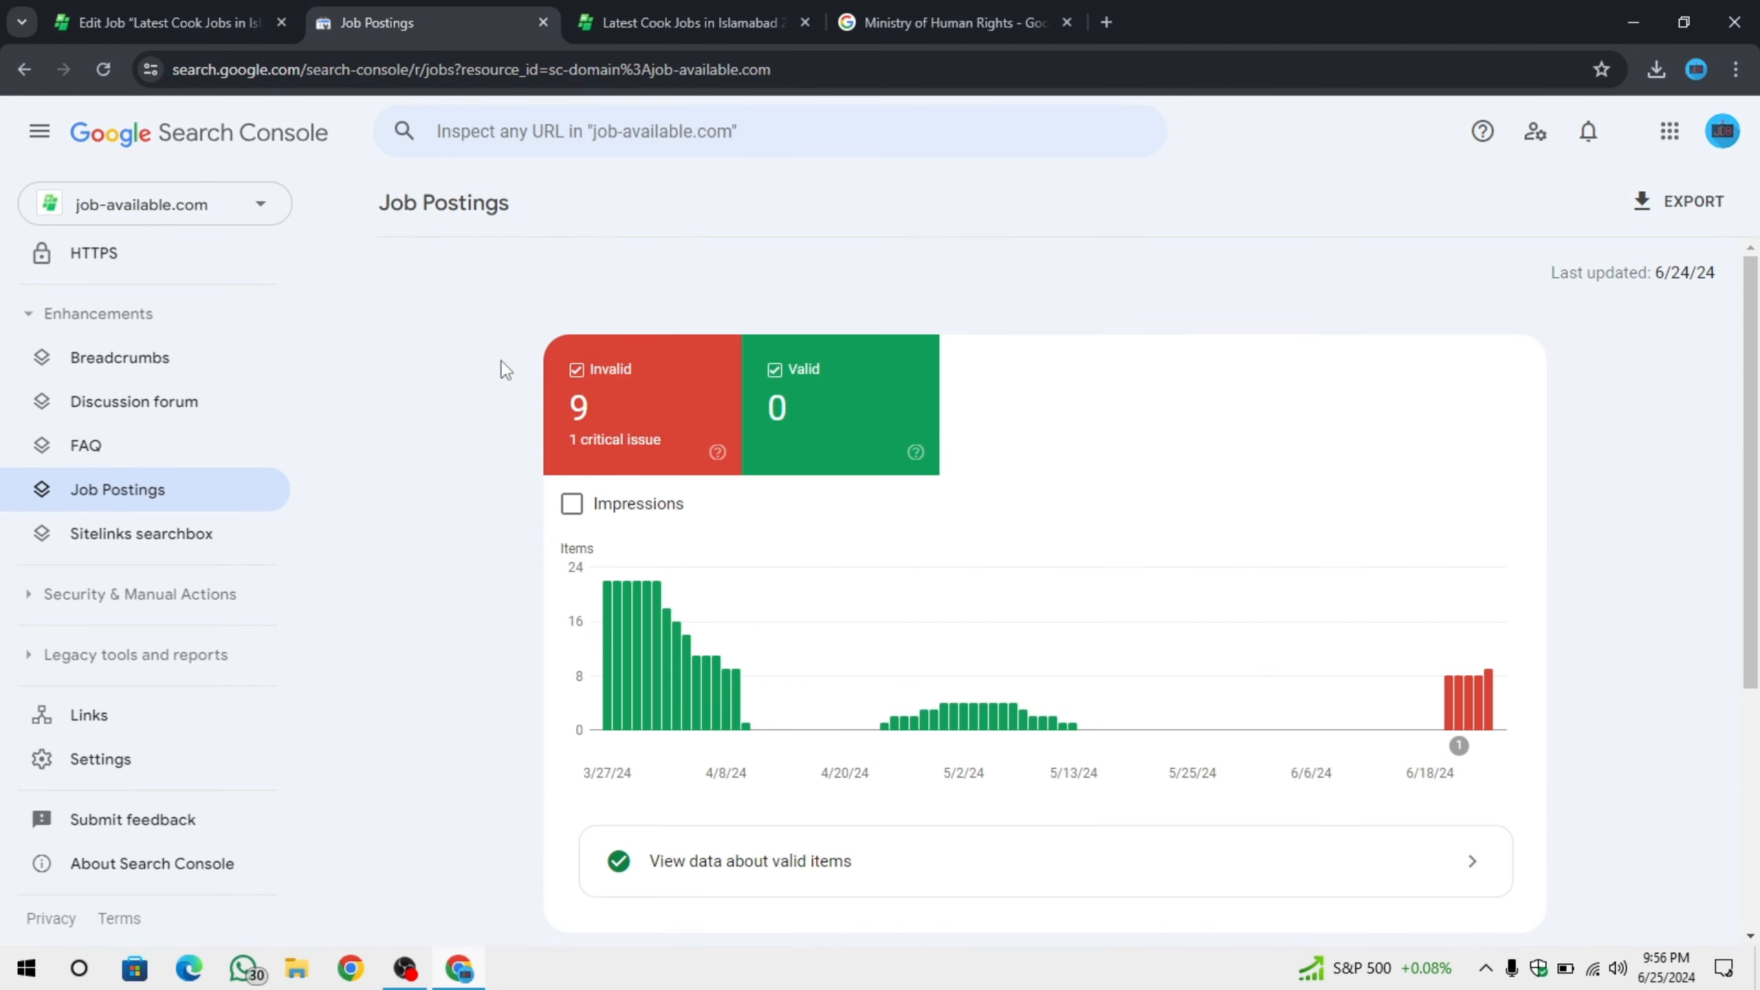
drag(371, 205, 624, 205)
click(617, 205)
click(562, 205)
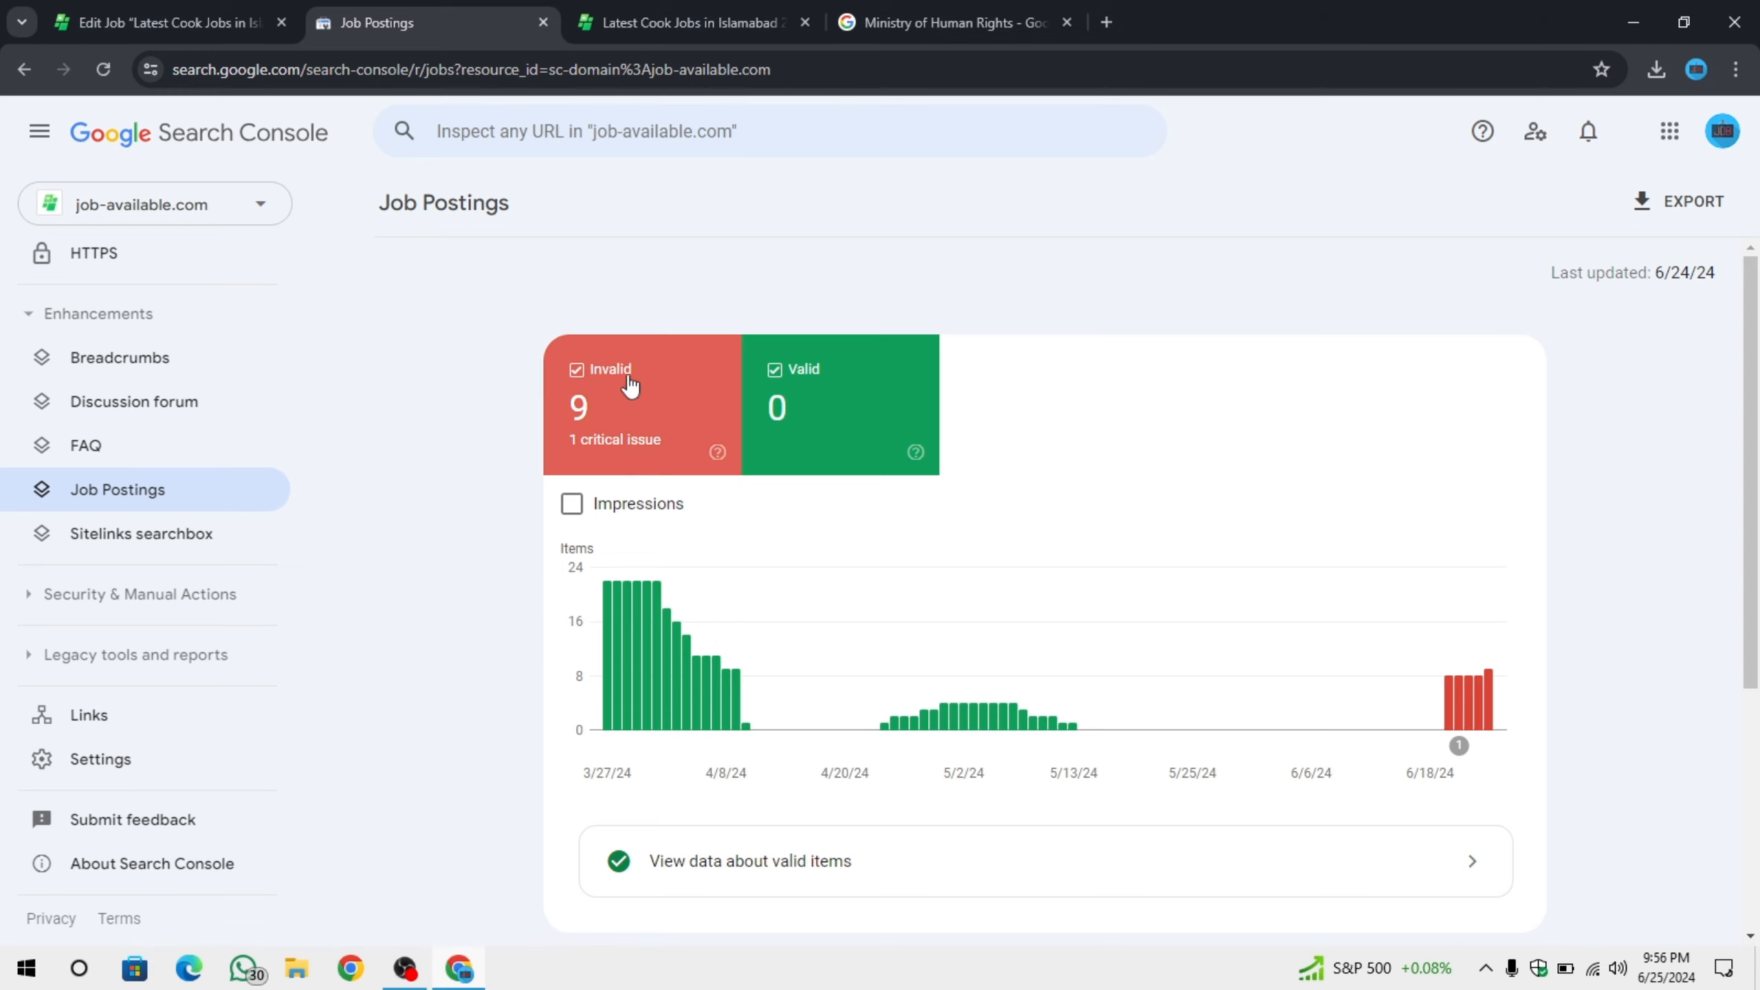
click(720, 401)
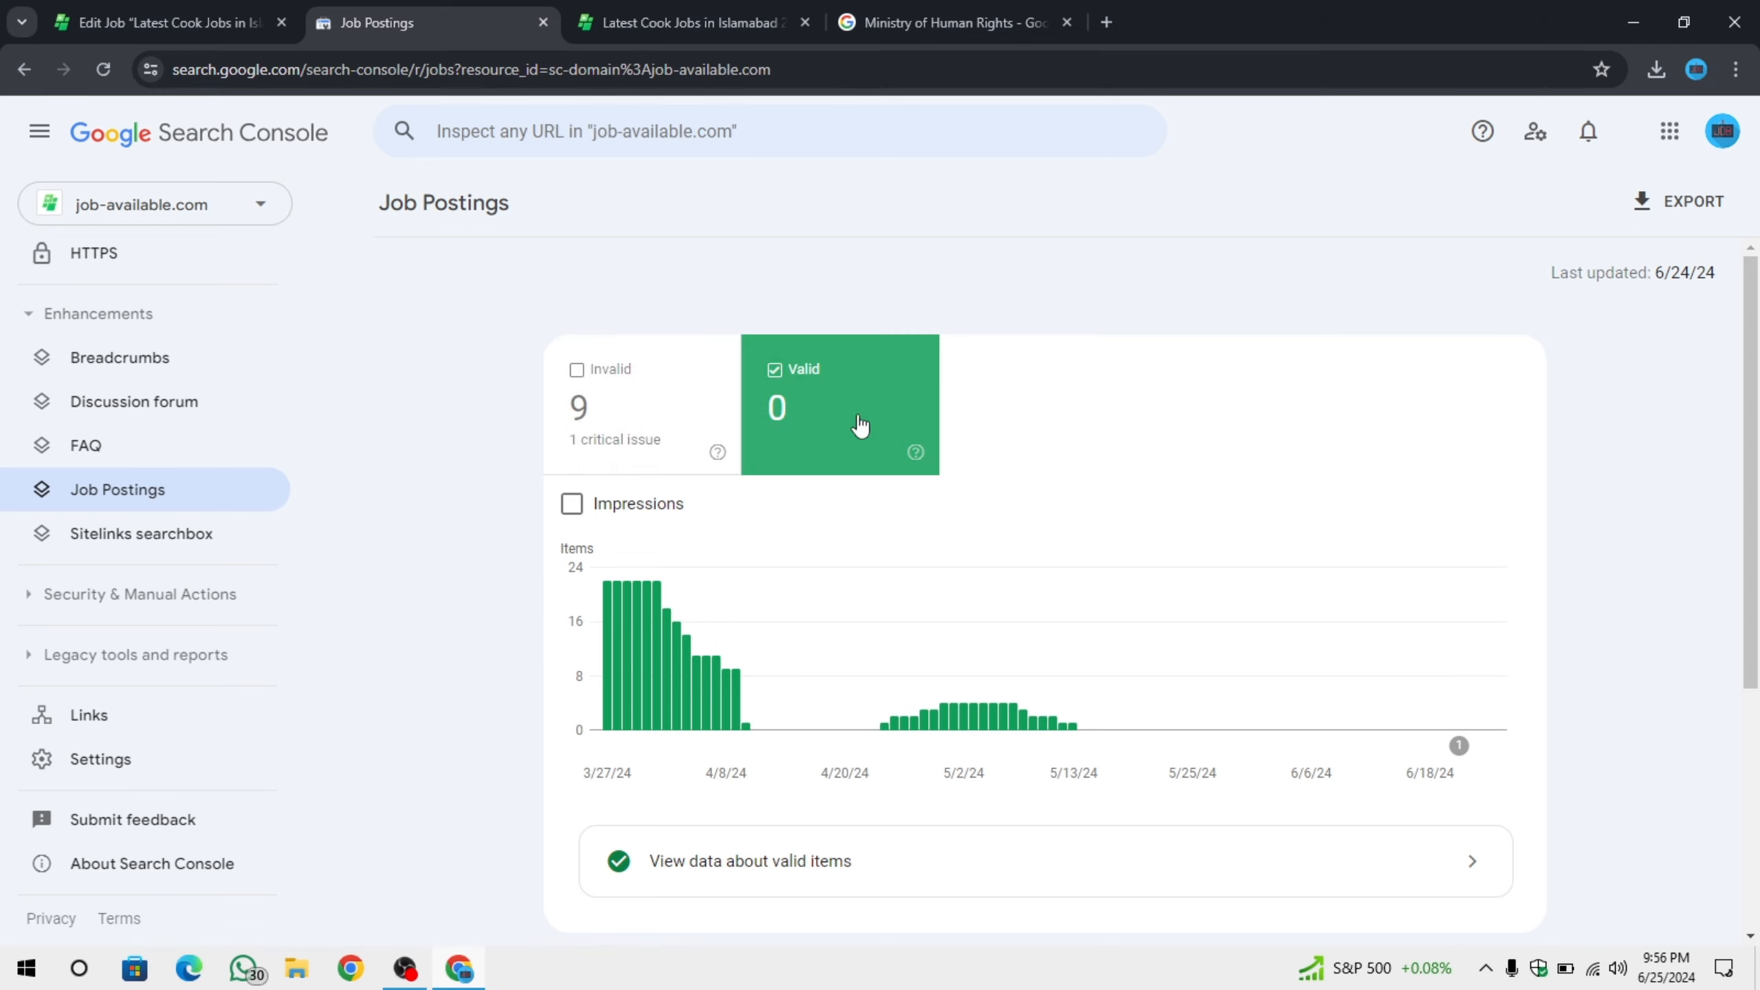
scroll(887, 450, down, 5)
scroll(904, 478, up, 3)
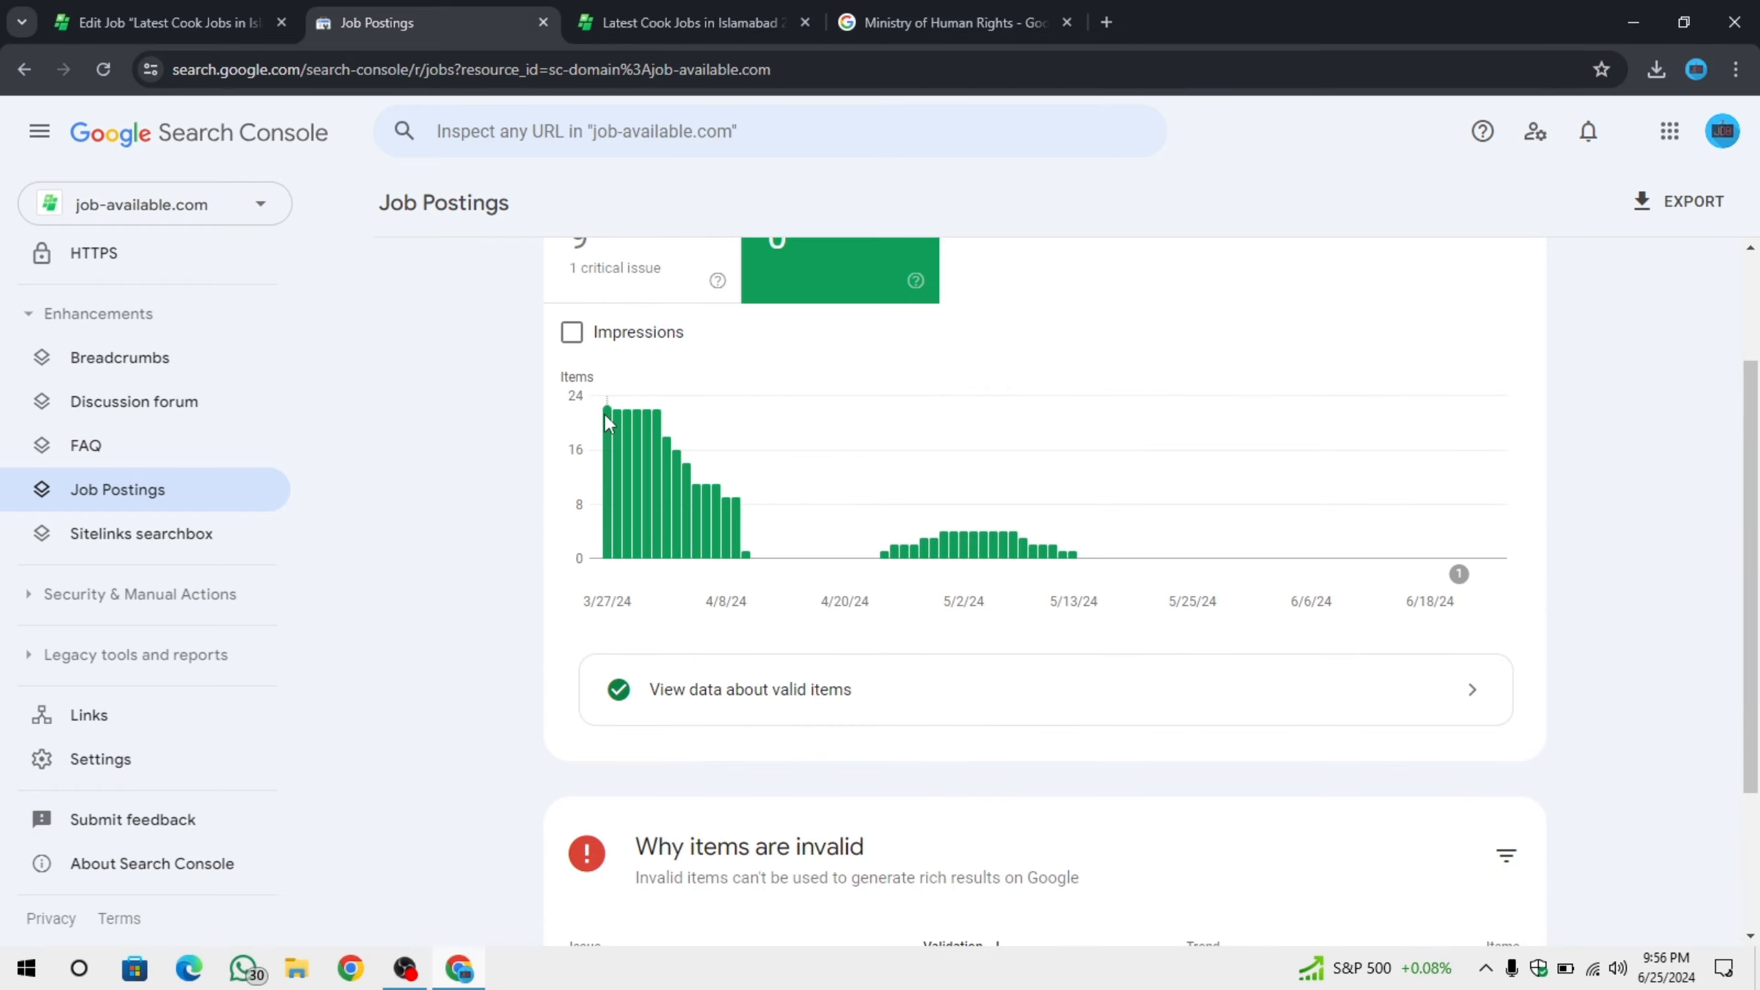
scroll(955, 366, down, 3)
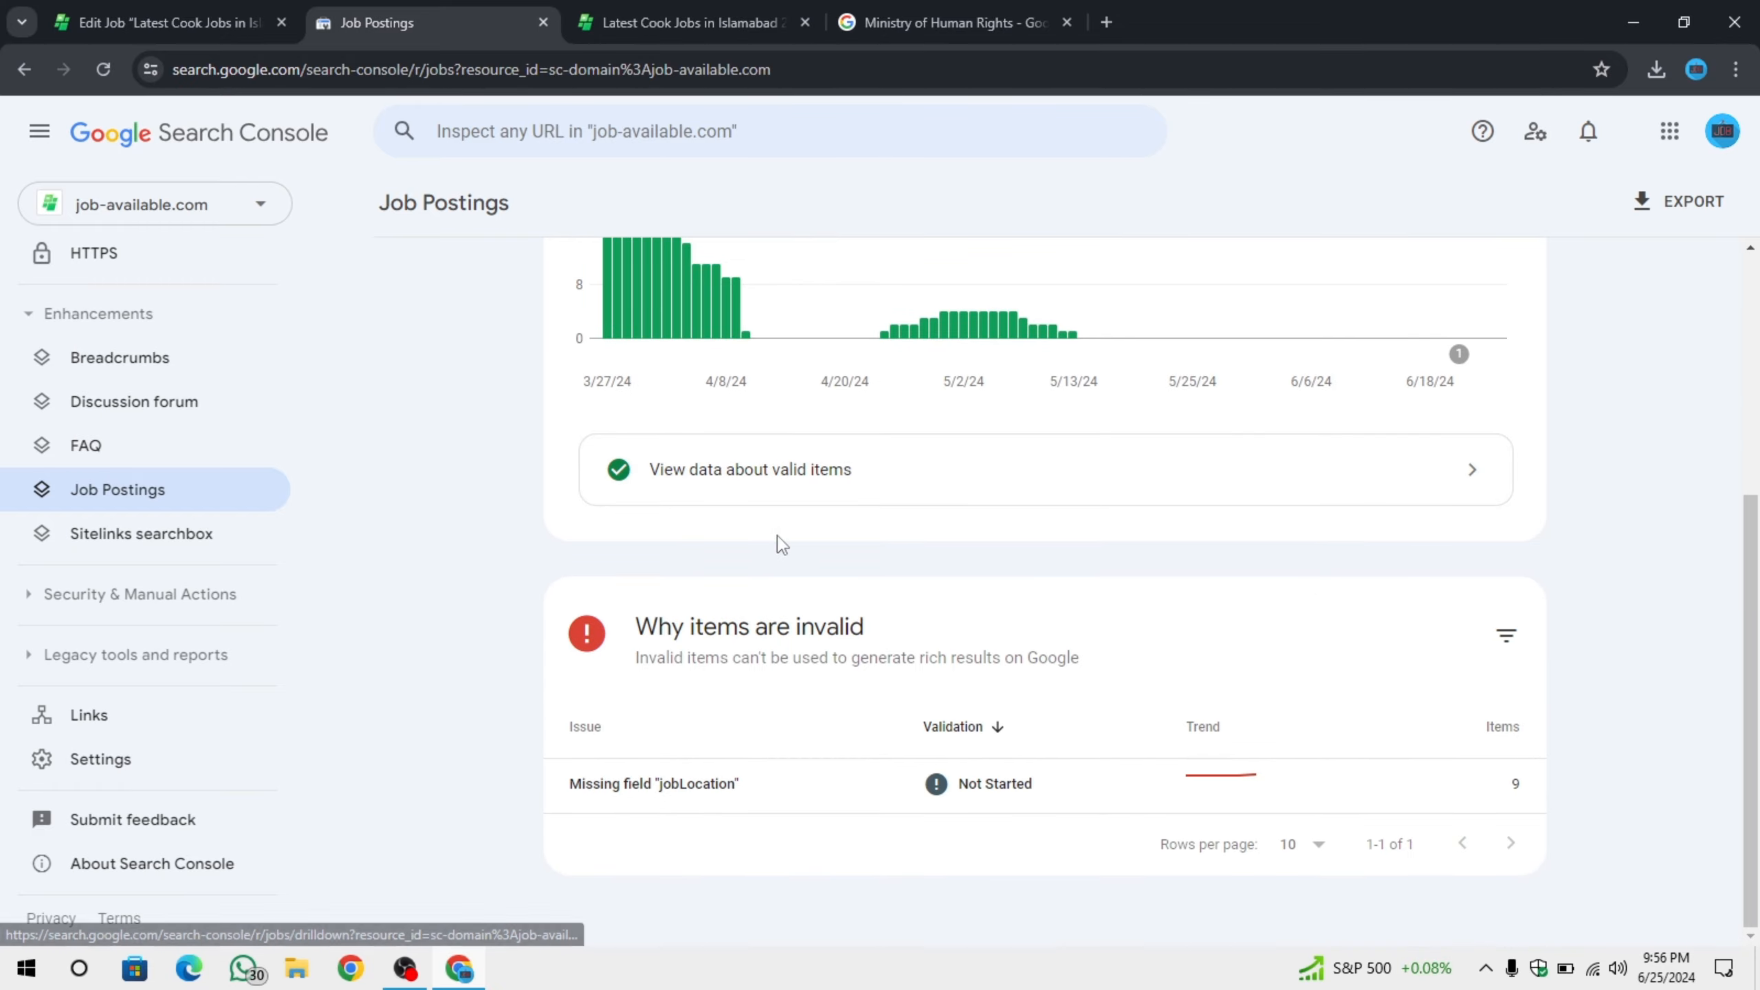
Open the details of the Missing field "jobLocation" issue and read its description.
drag(567, 785, 774, 796)
click(738, 808)
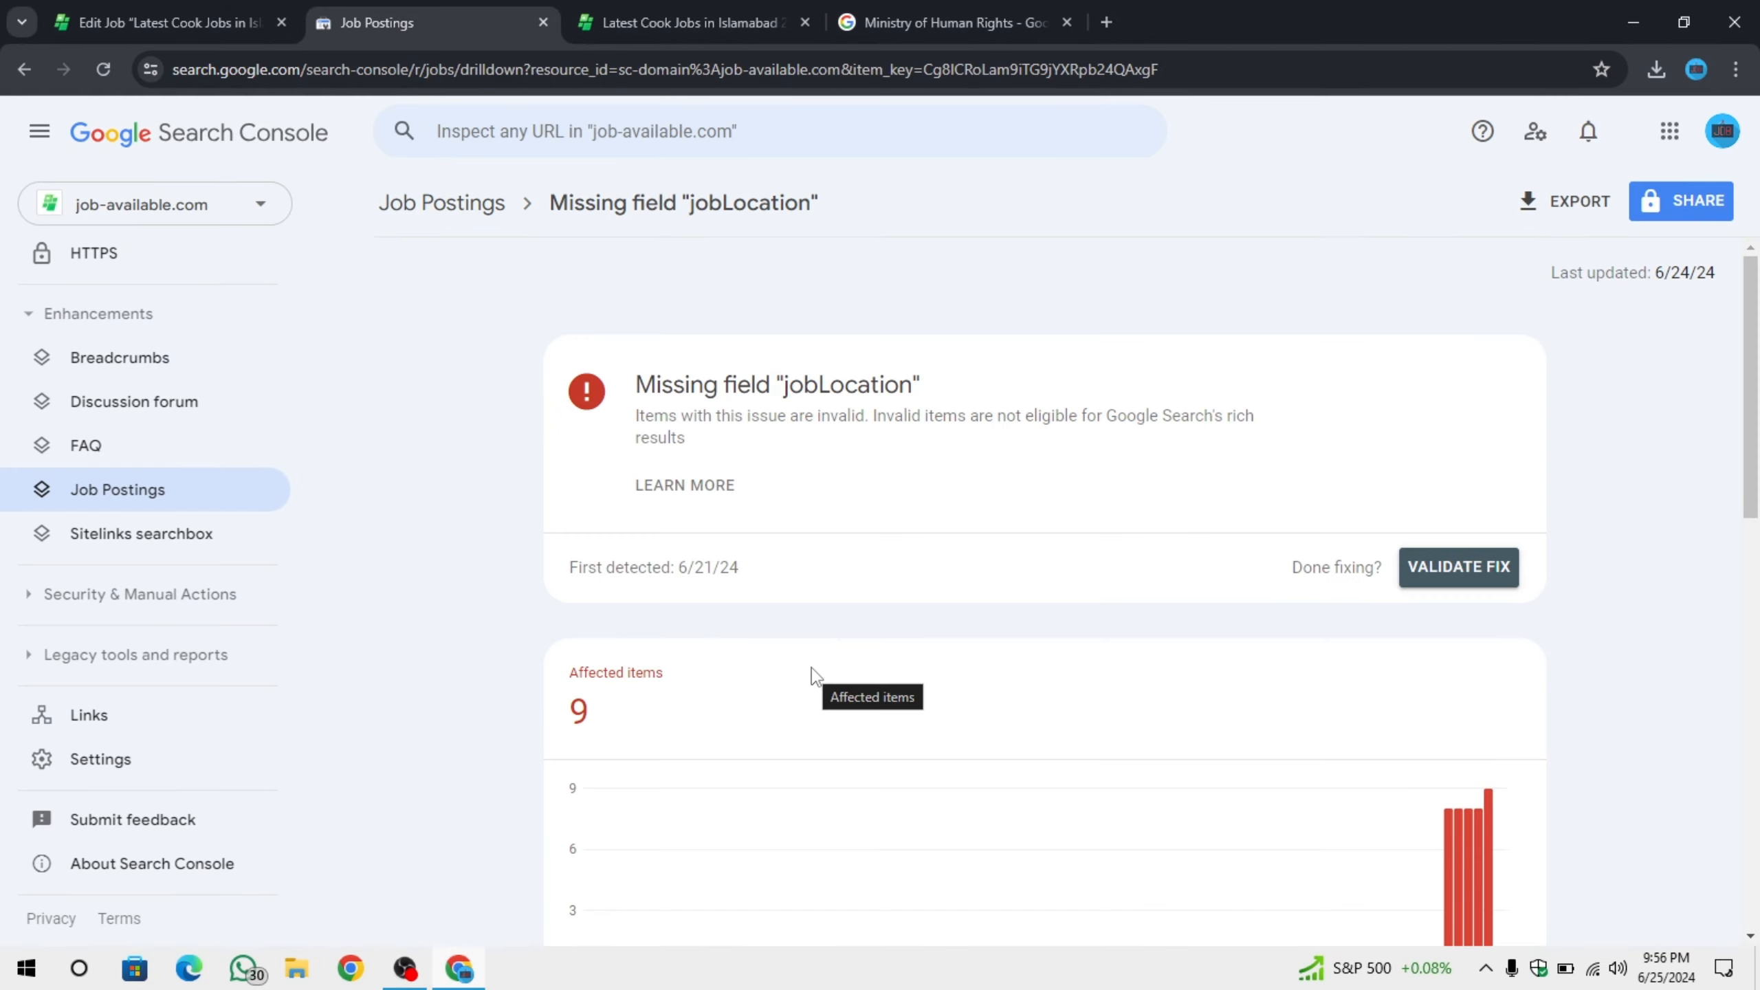
scroll(812, 676, down, 2)
scroll(816, 676, up, 2)
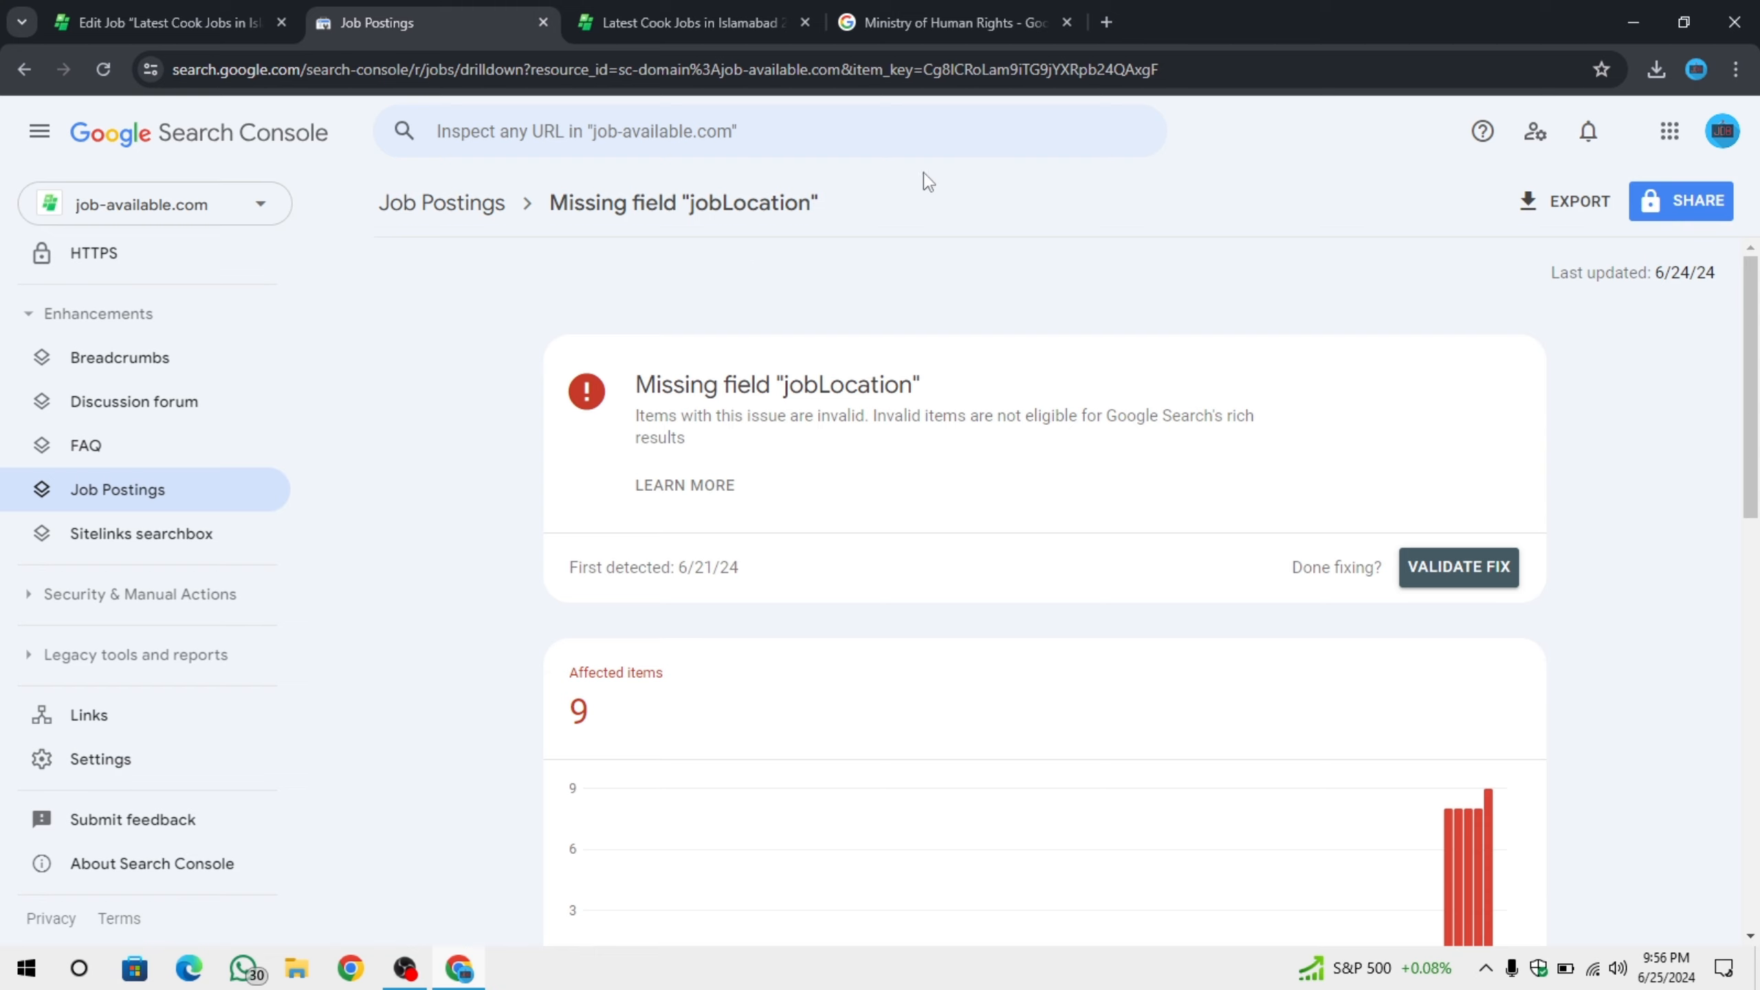
triple_click(550, 212)
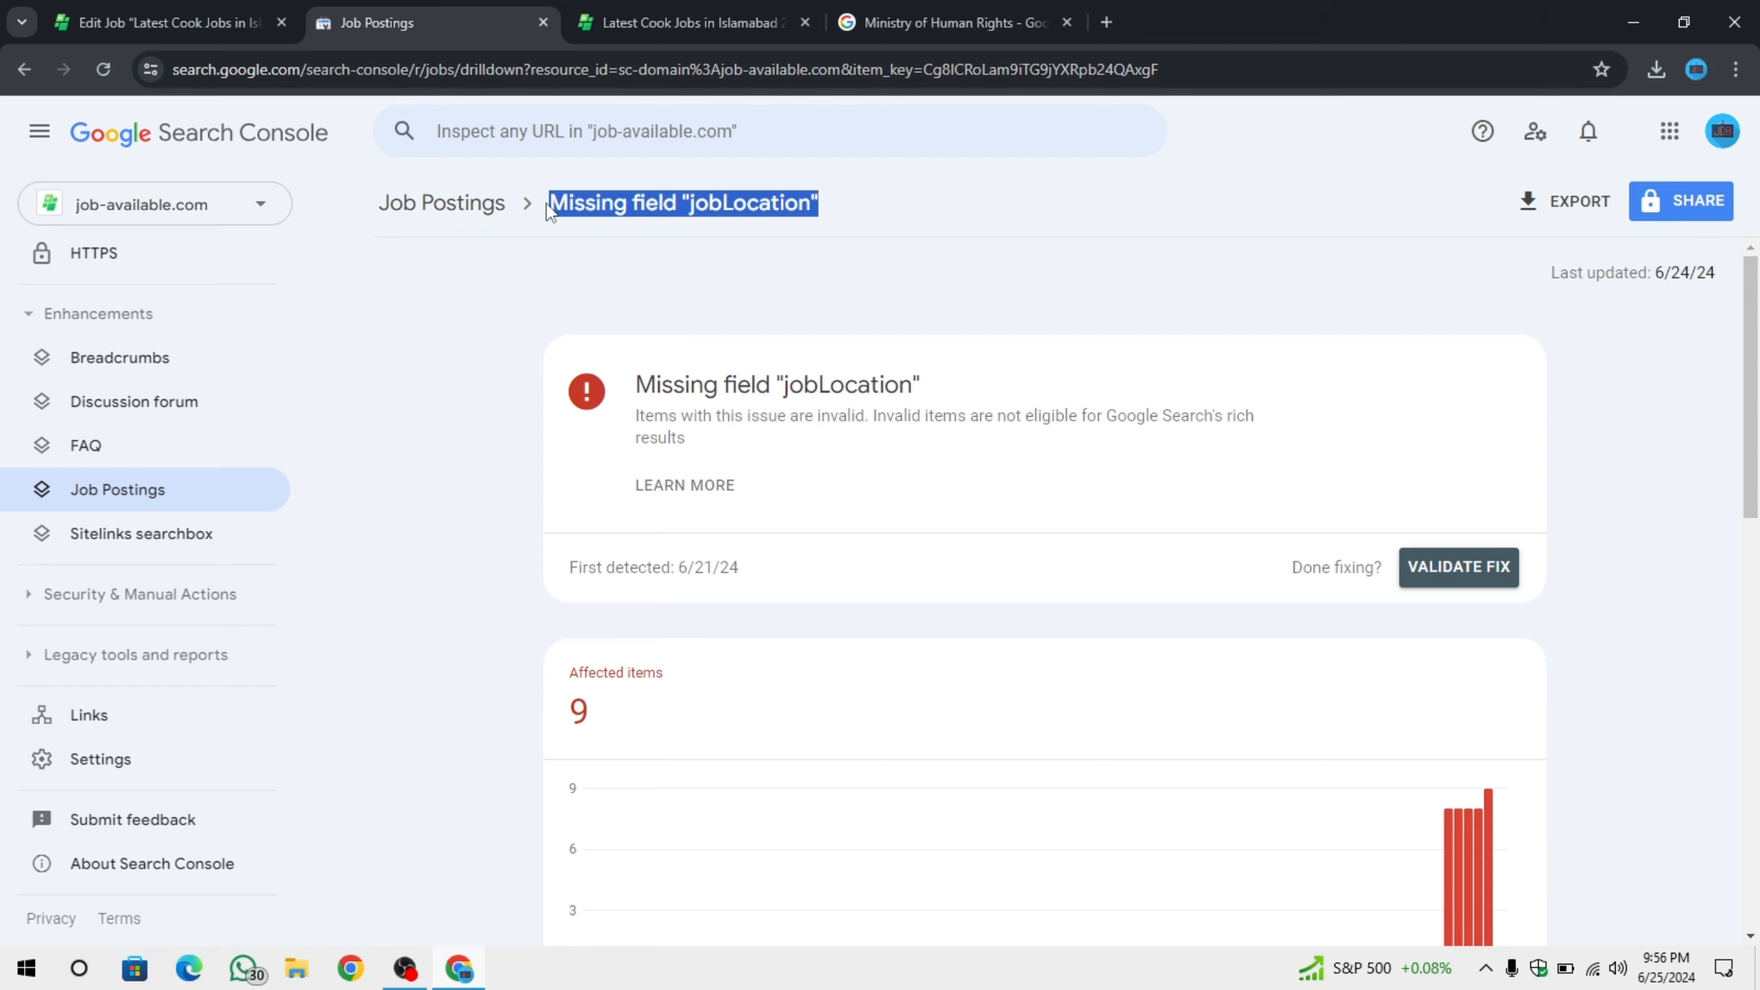
click(549, 212)
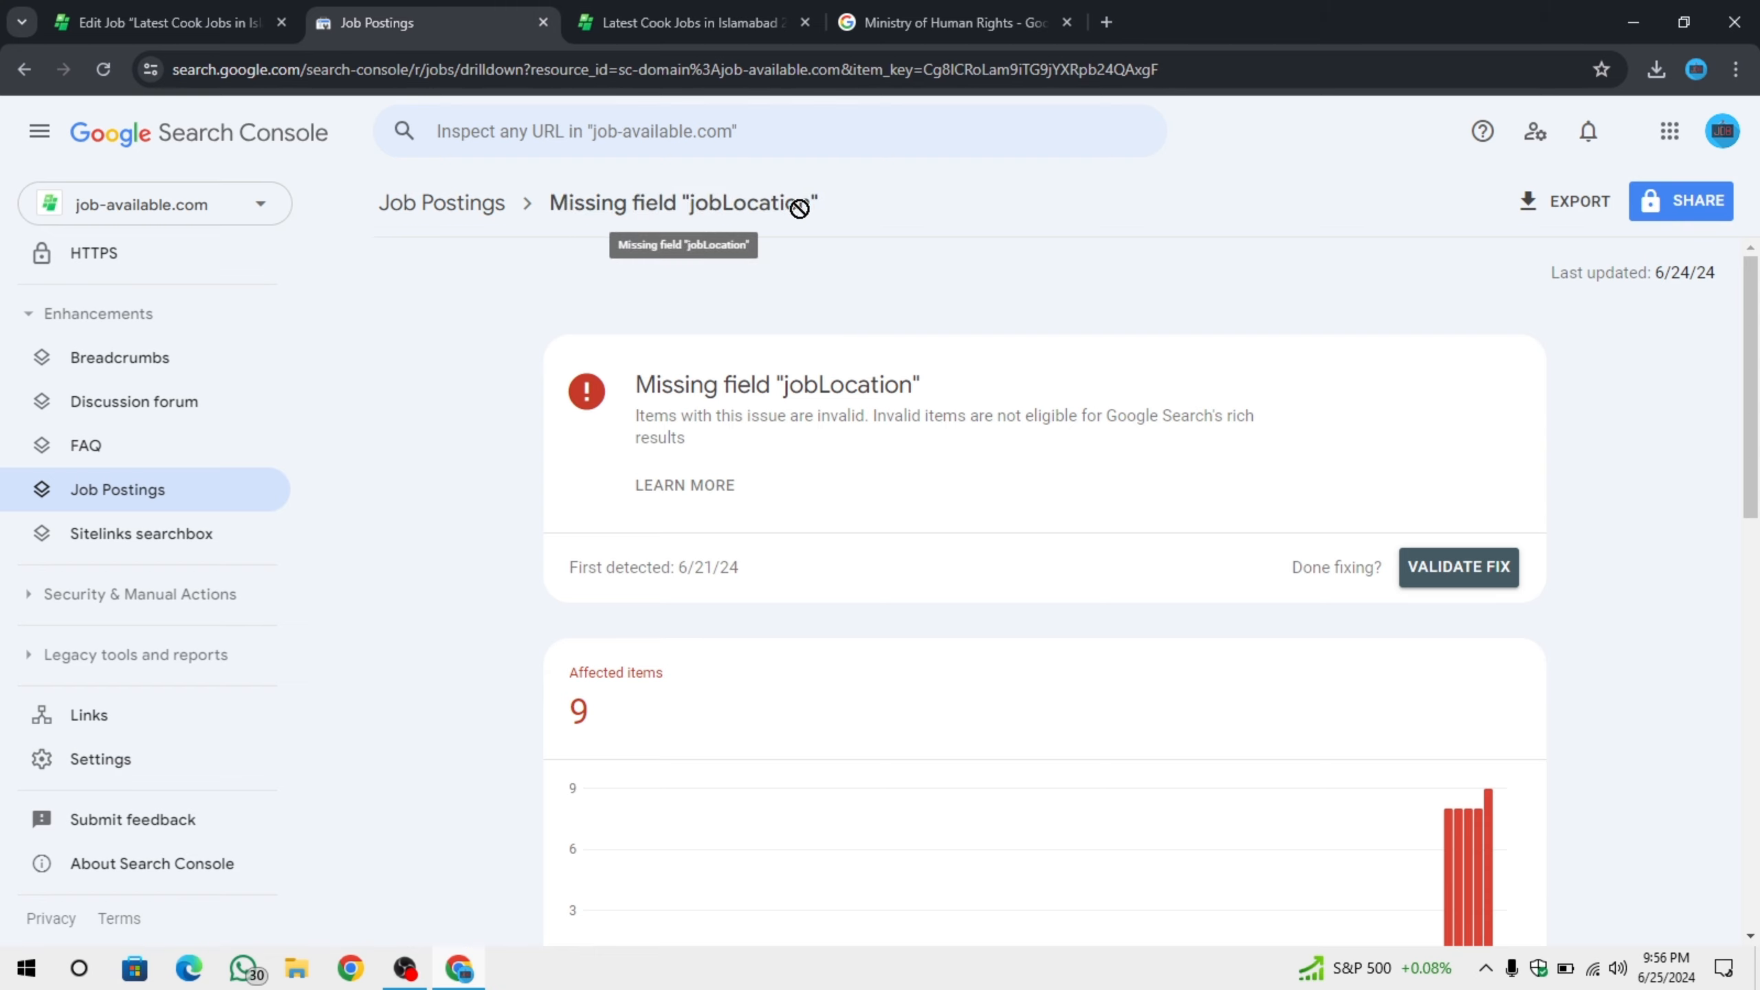
Look through the example job URLs affected by the missing jobLocation field.
scroll(670, 397, down, 10)
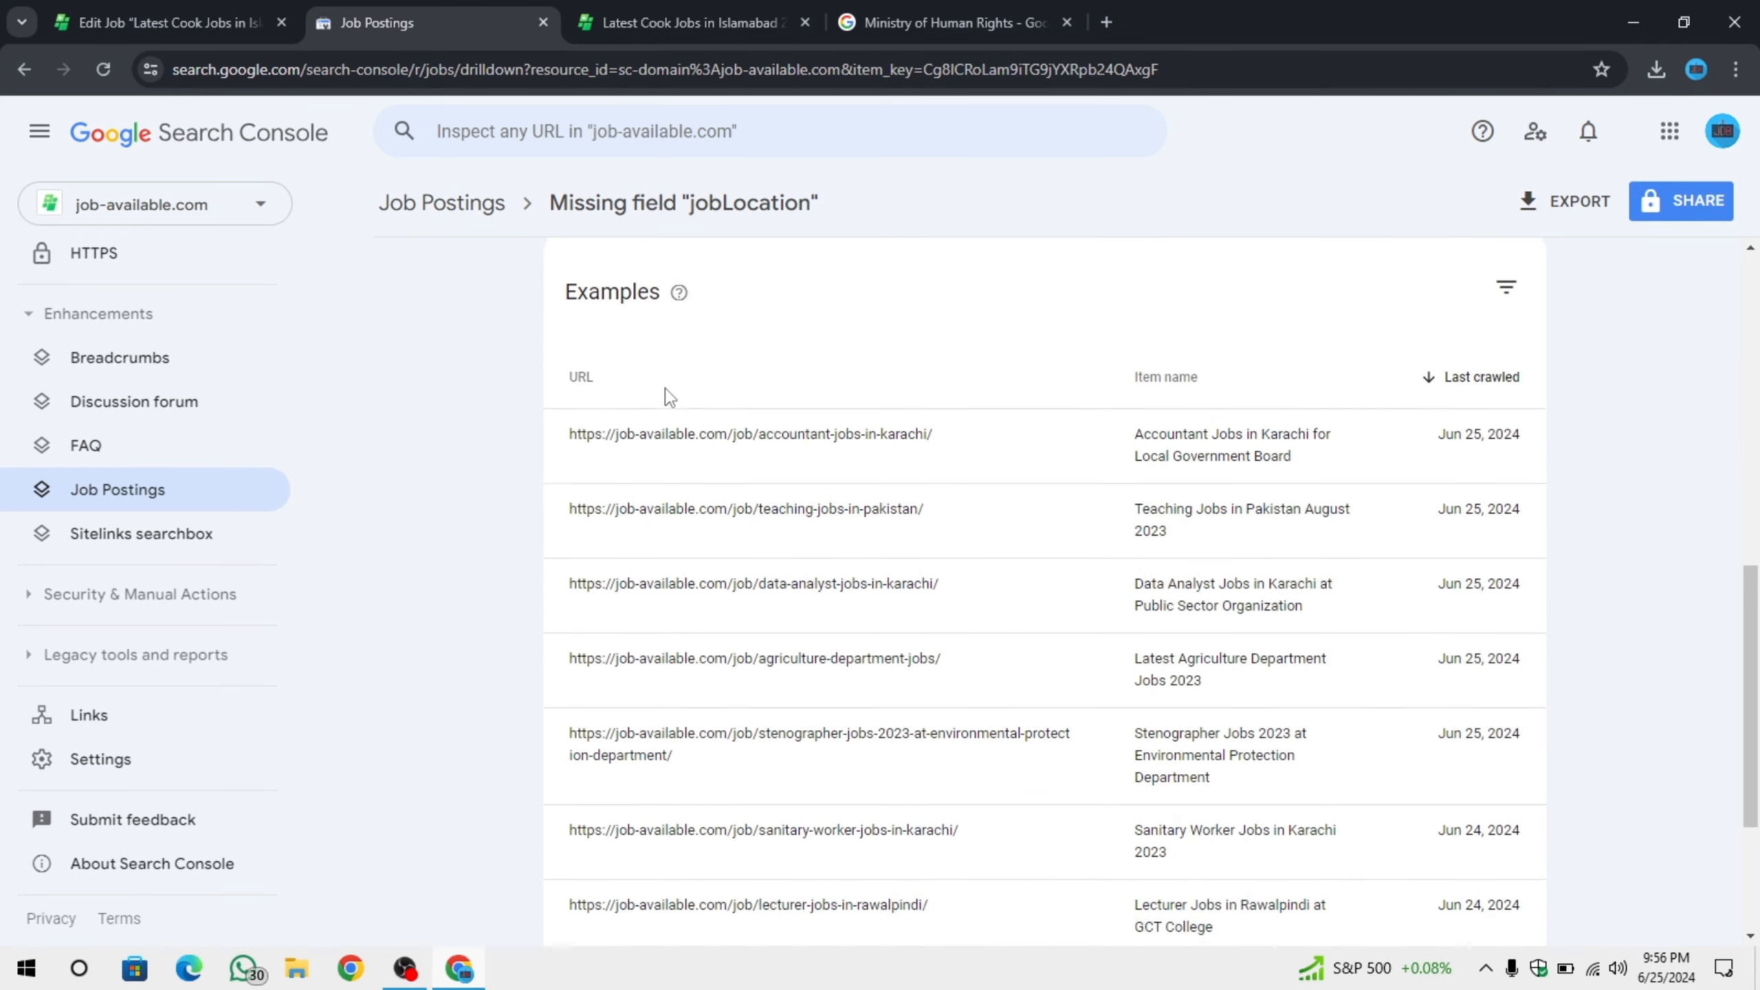
scroll(503, 405, down, 2)
scroll(513, 416, up, 3)
drag(519, 495, 515, 539)
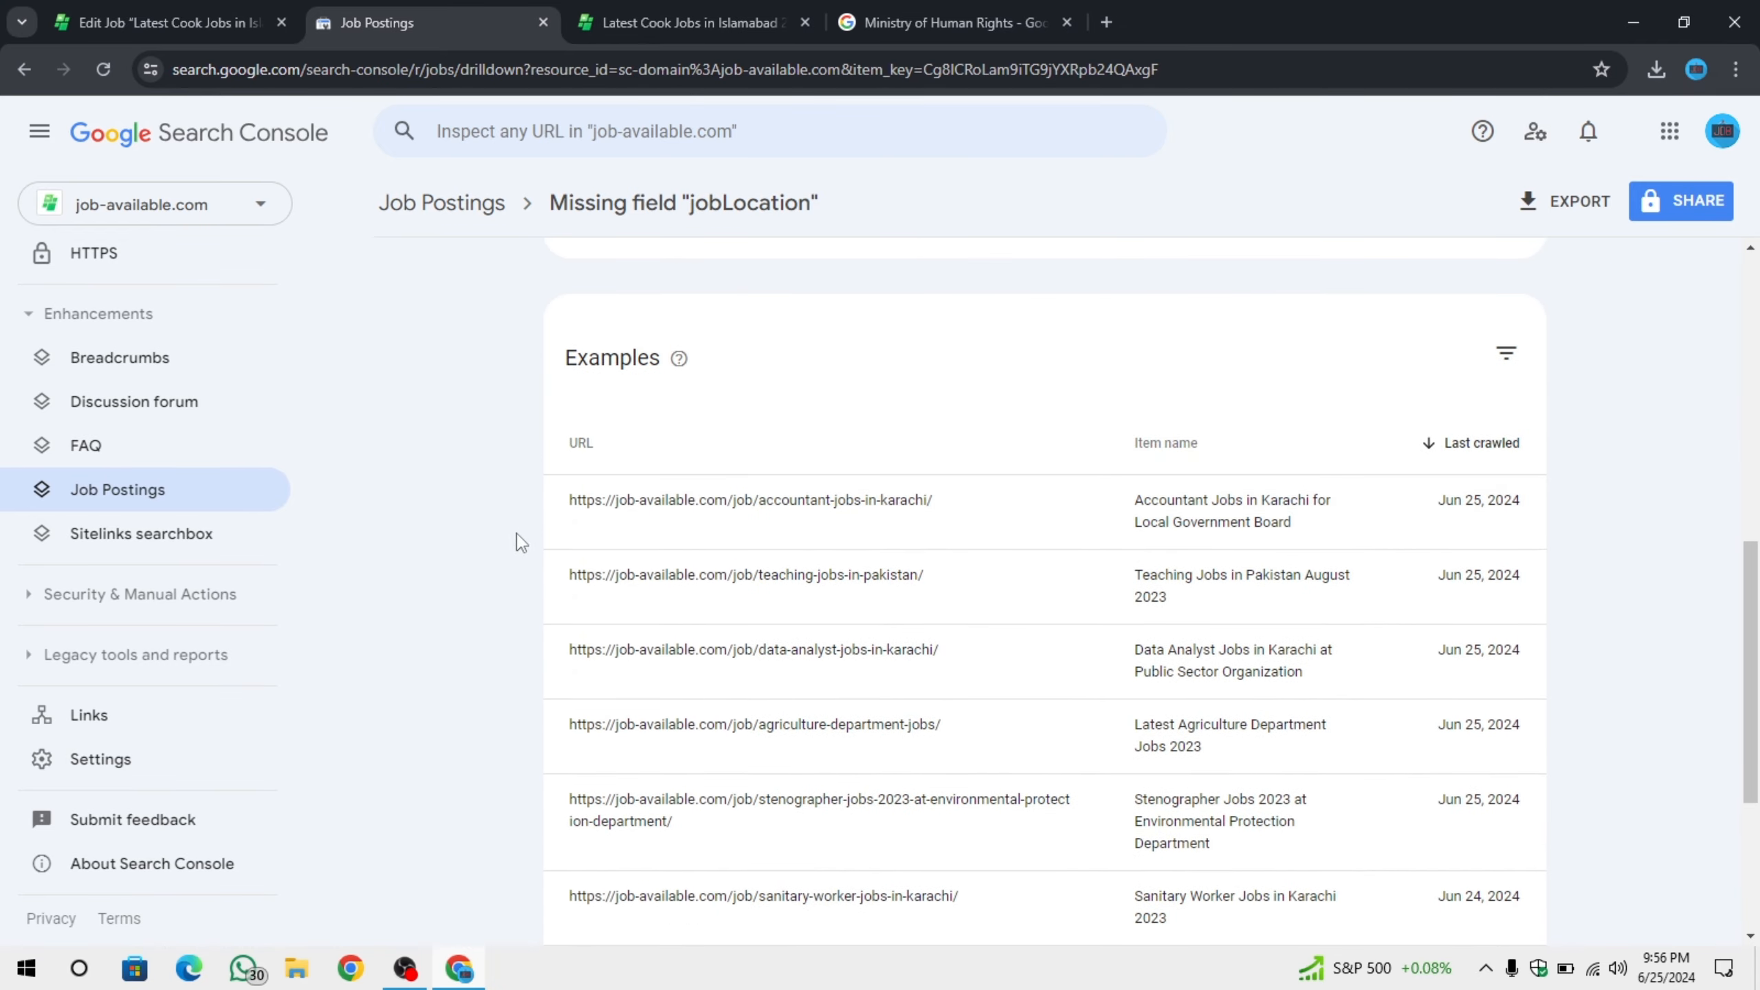
Single out the teaching-jobs-in-pakistan URL among the example pages affected by the missing jobLocation field.
scroll(533, 527, down, 5)
scroll(533, 368, up, 2)
drag(546, 361, 932, 377)
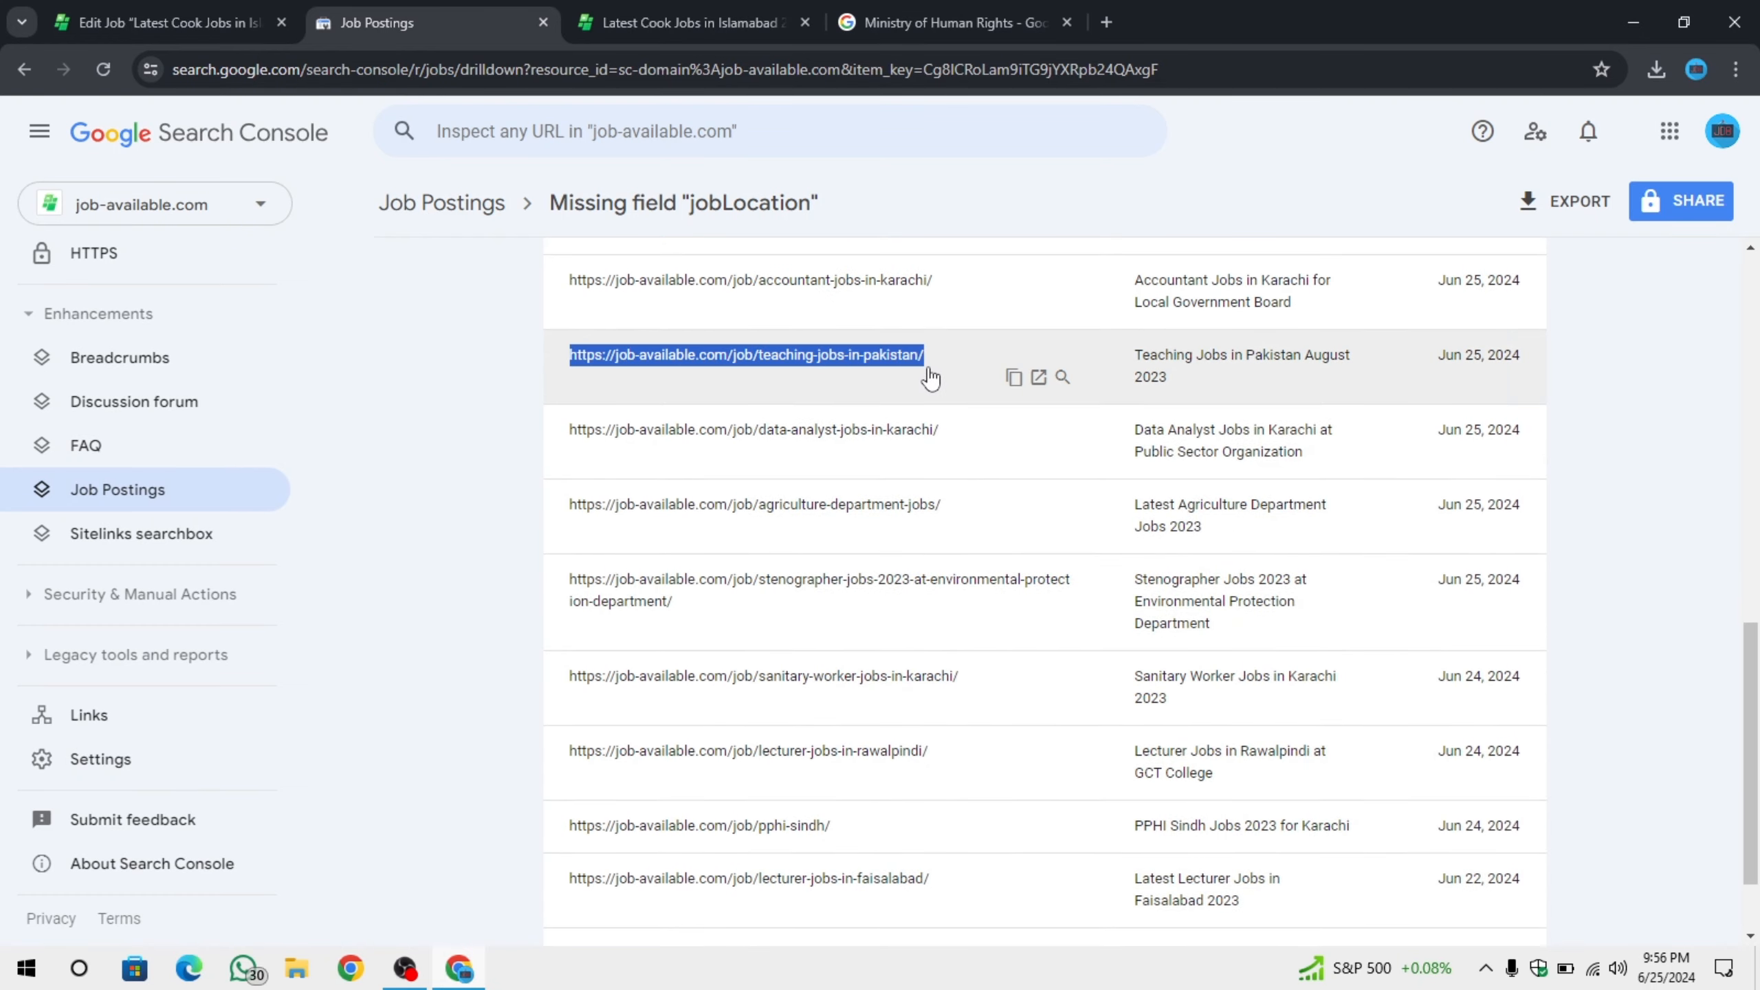
click(448, 489)
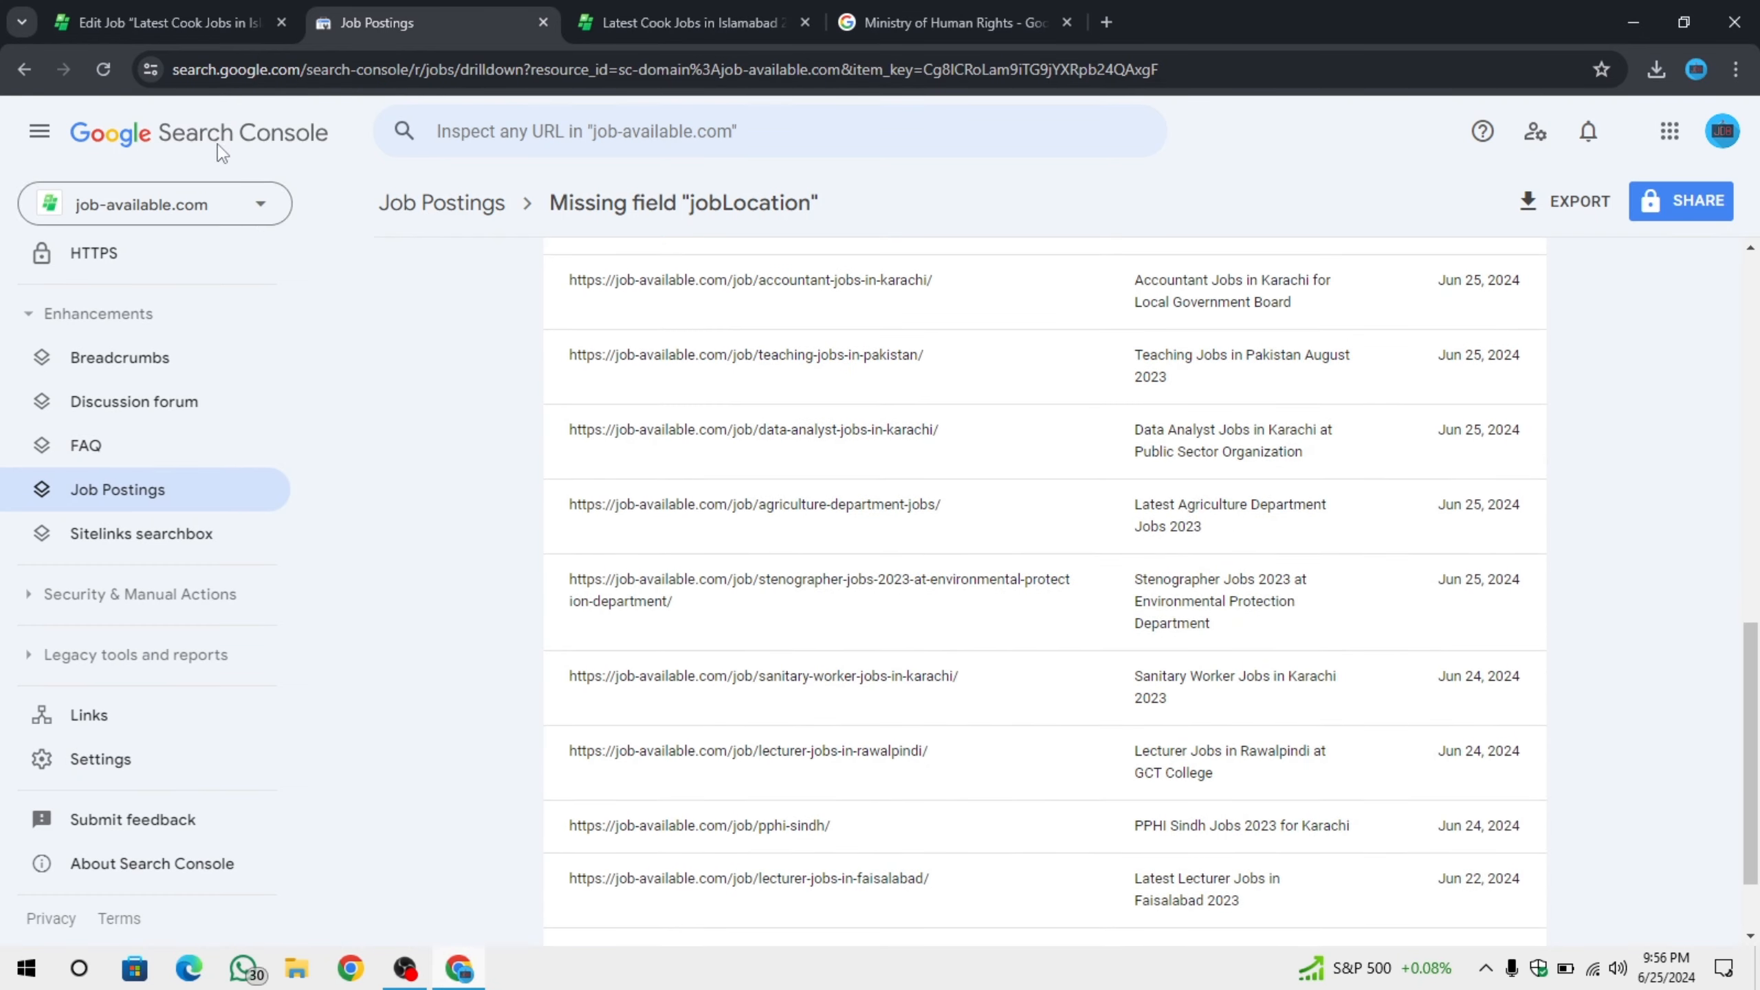
Reopen the cook job's Job Posting schema in the WordPress editor and review its description, salary and address fields.
click(166, 22)
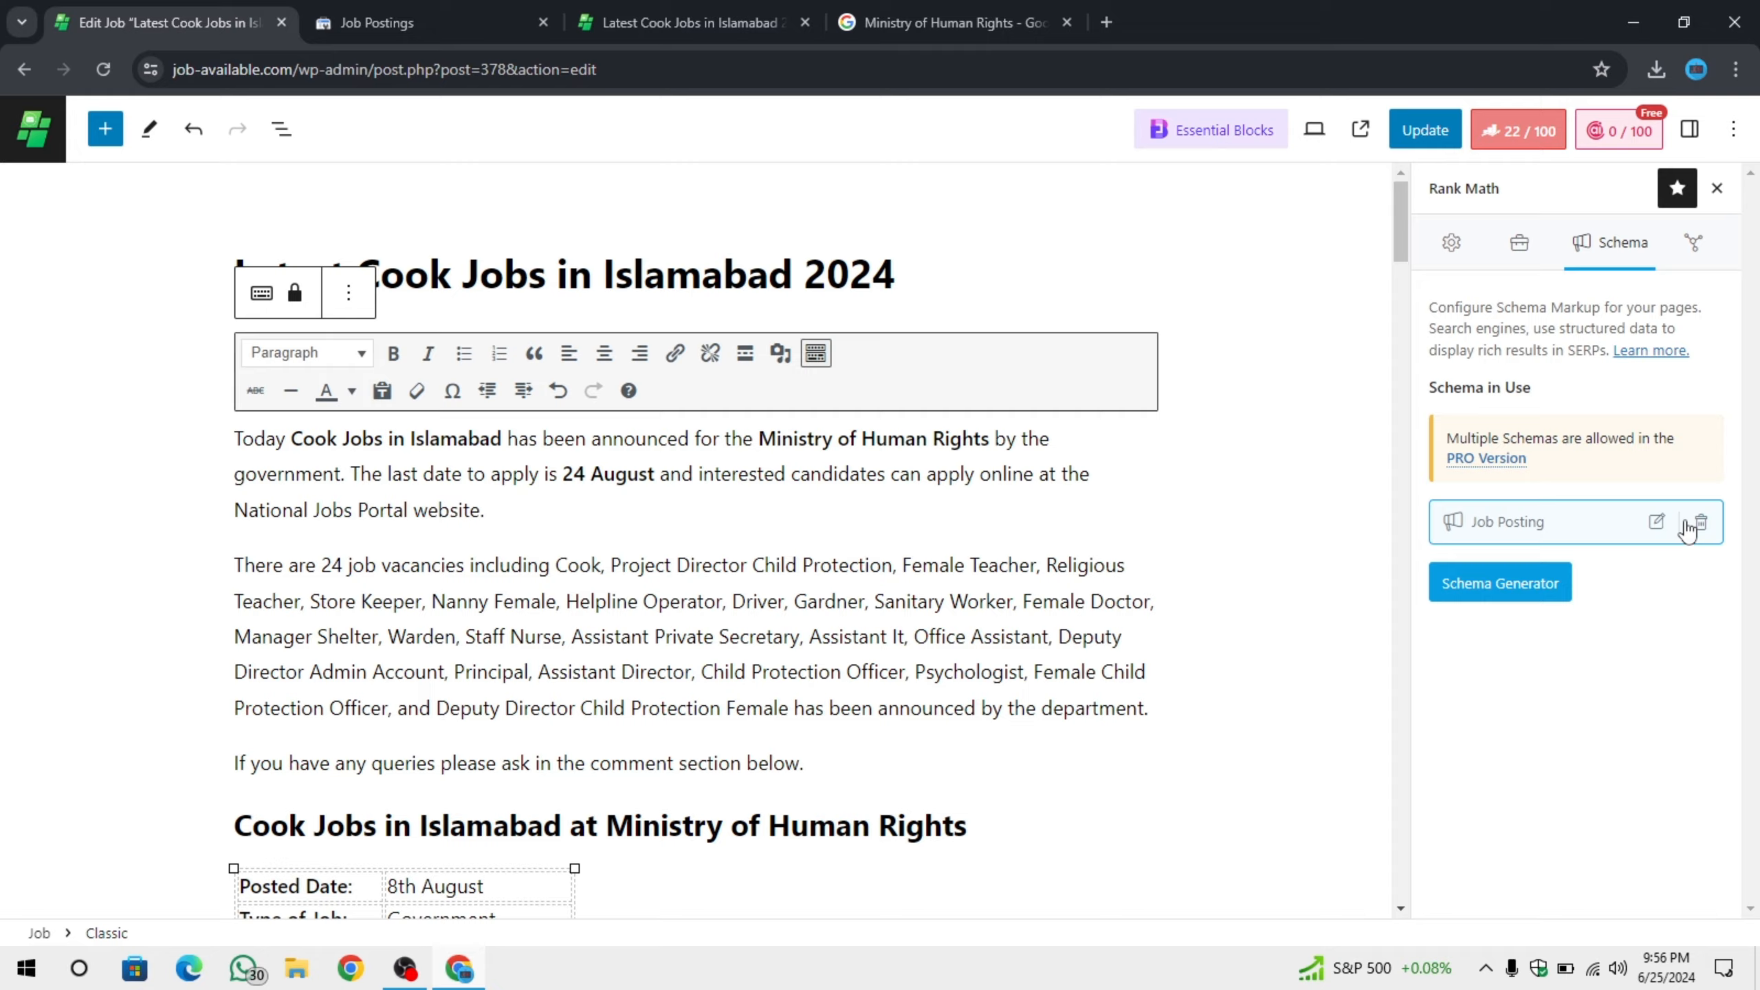
scroll(970, 569, down, 6)
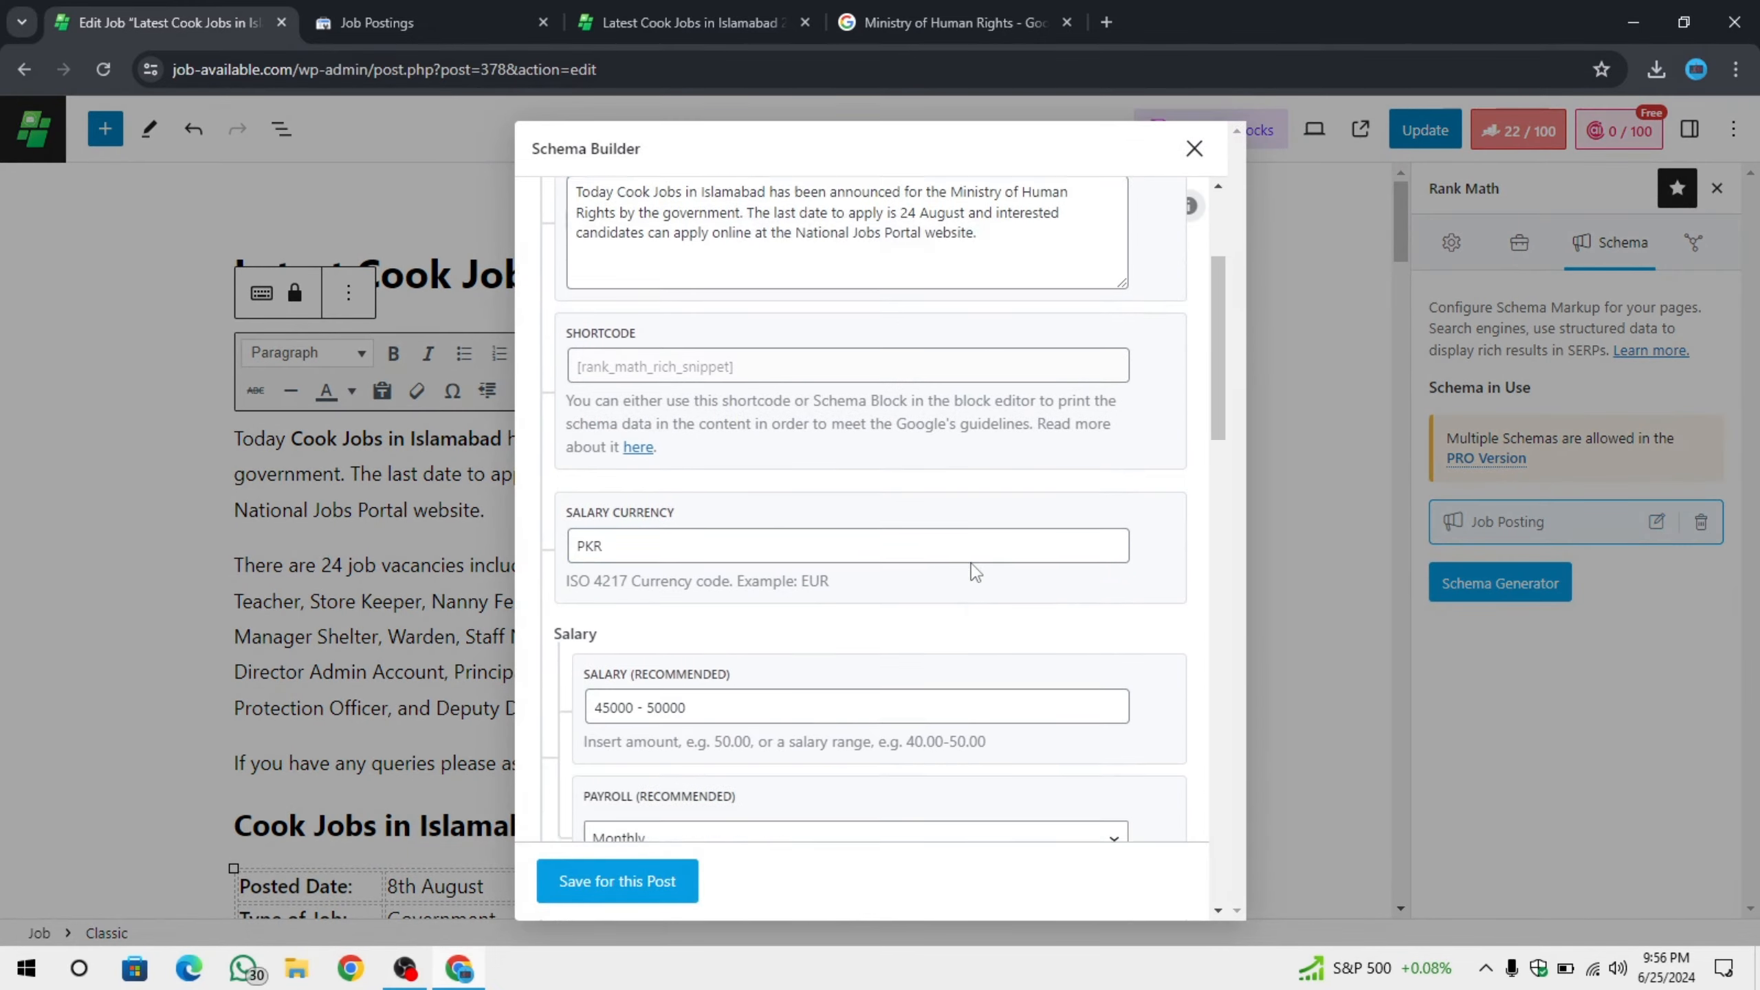
scroll(790, 443, up, 5)
scroll(783, 444, down, 5)
scroll(778, 440, up, 3)
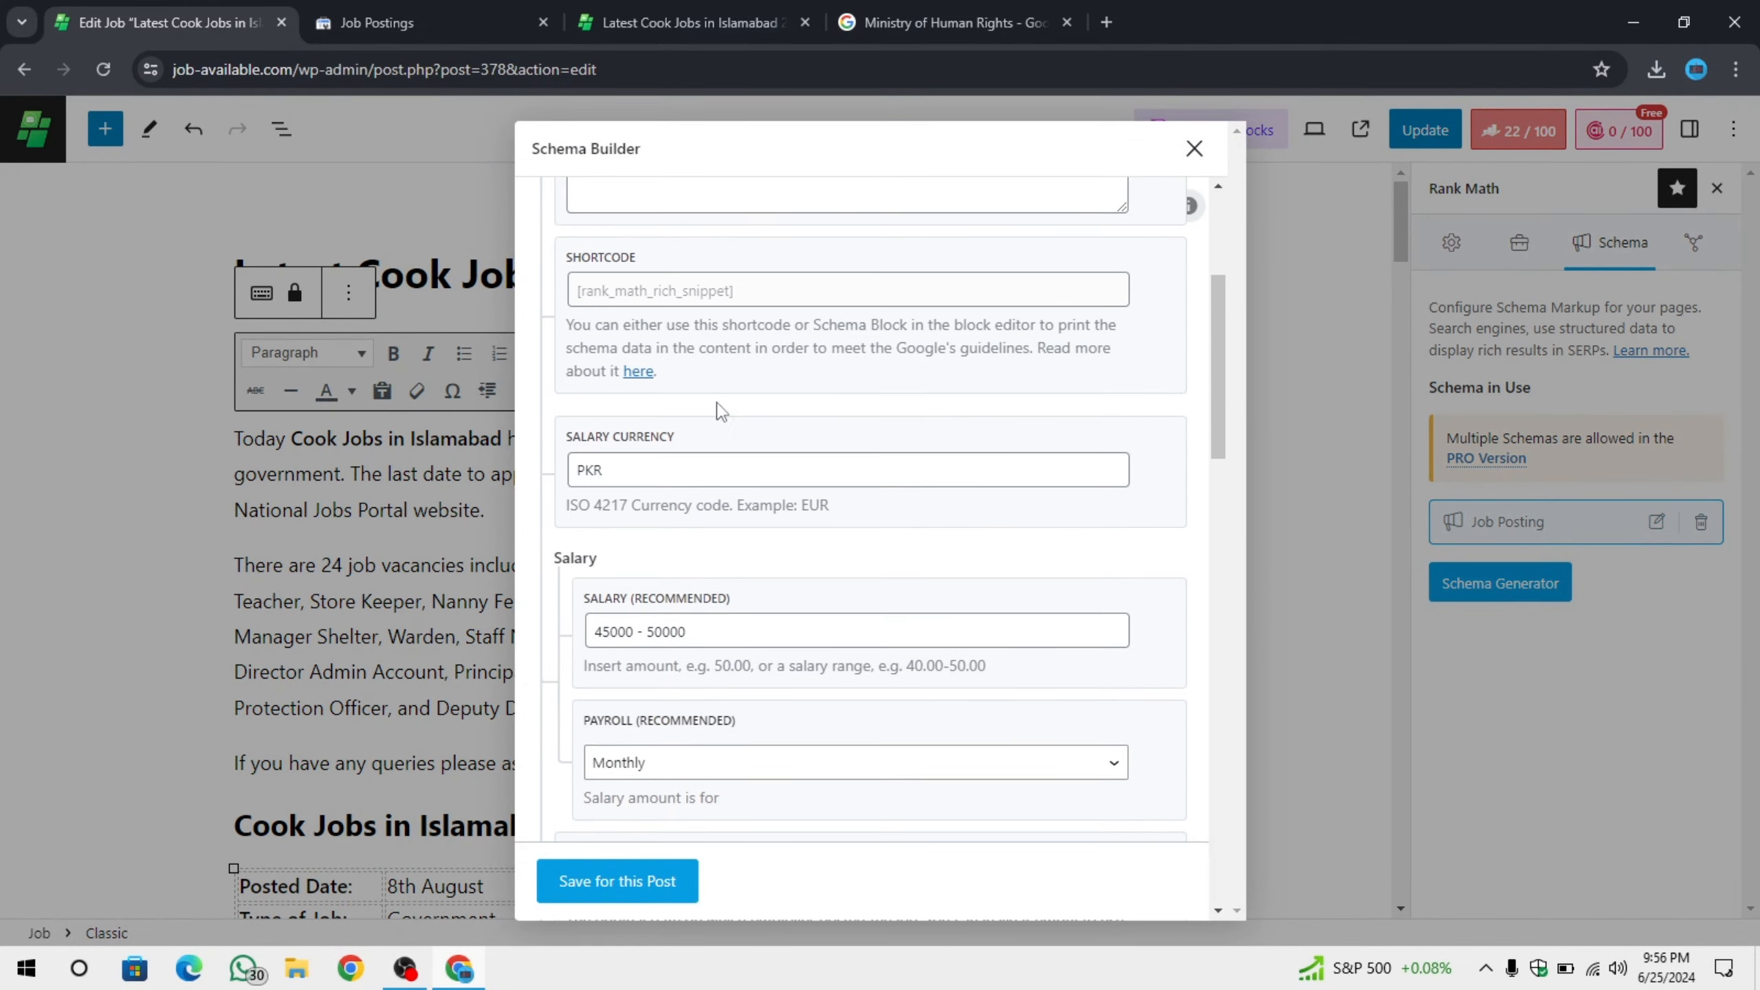
scroll(734, 464, down, 8)
scroll(738, 469, down, 10)
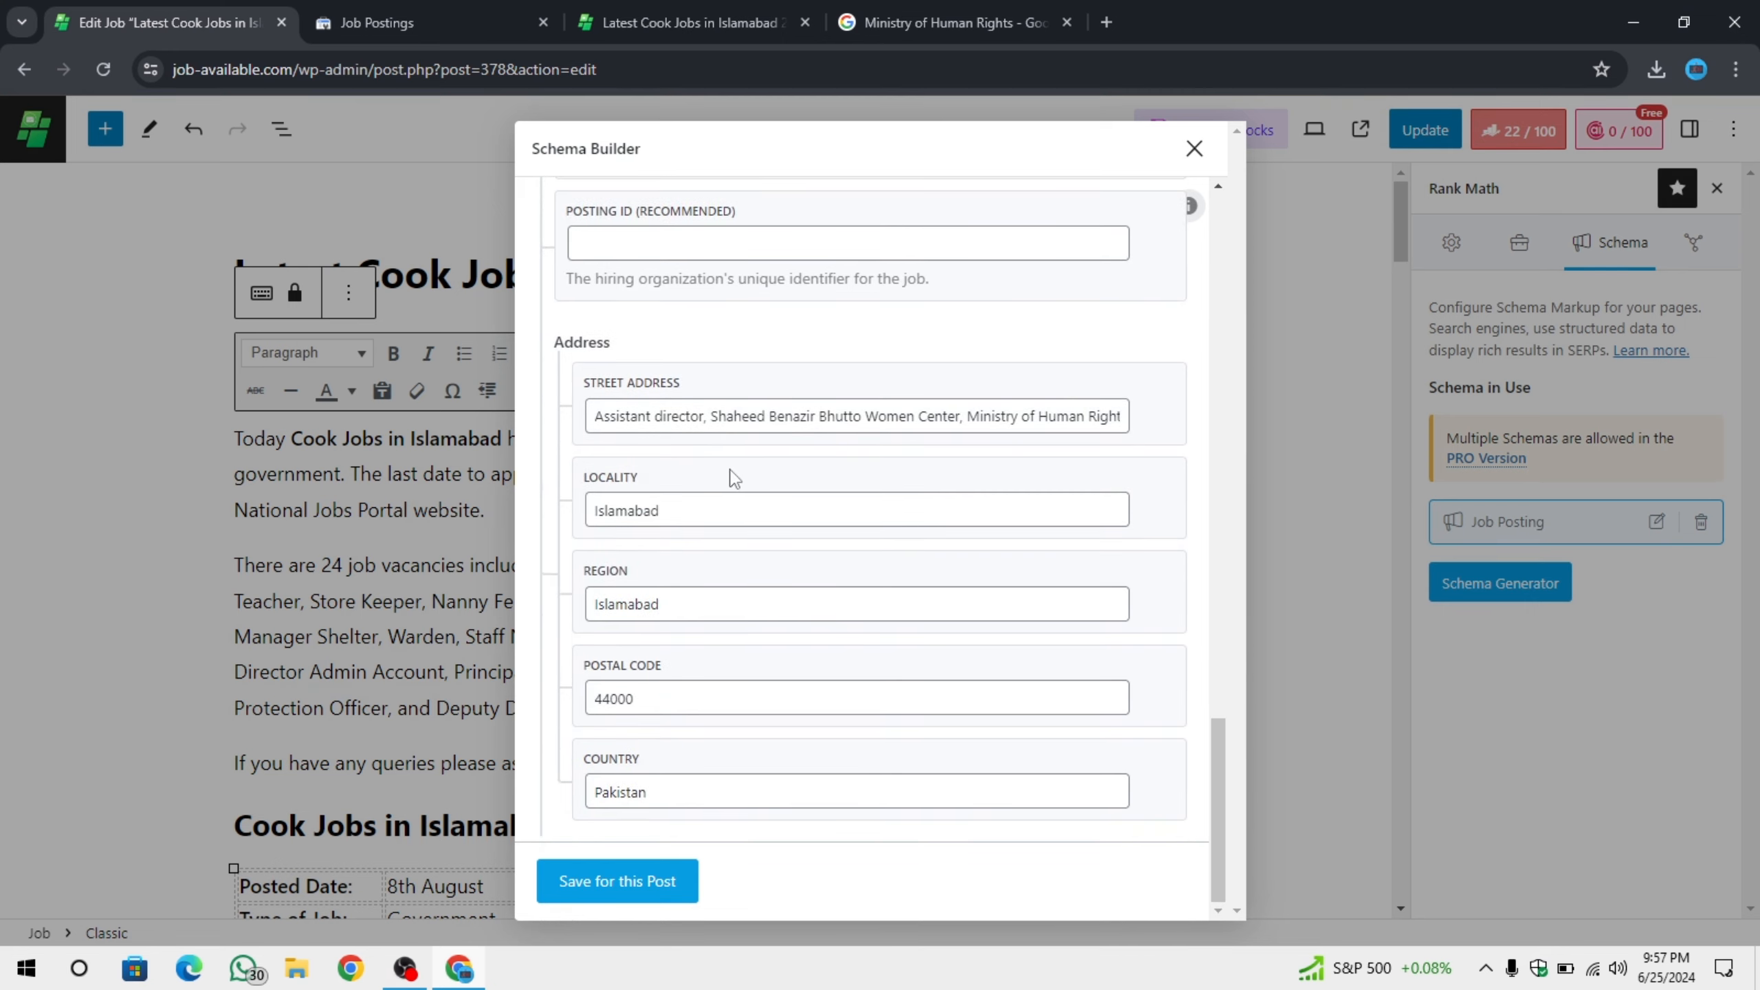
Check the locality in the schema's address, save the schema for this post, and update the job listing.
drag(579, 479, 538, 513)
click(573, 536)
drag(766, 506, 541, 517)
click(569, 554)
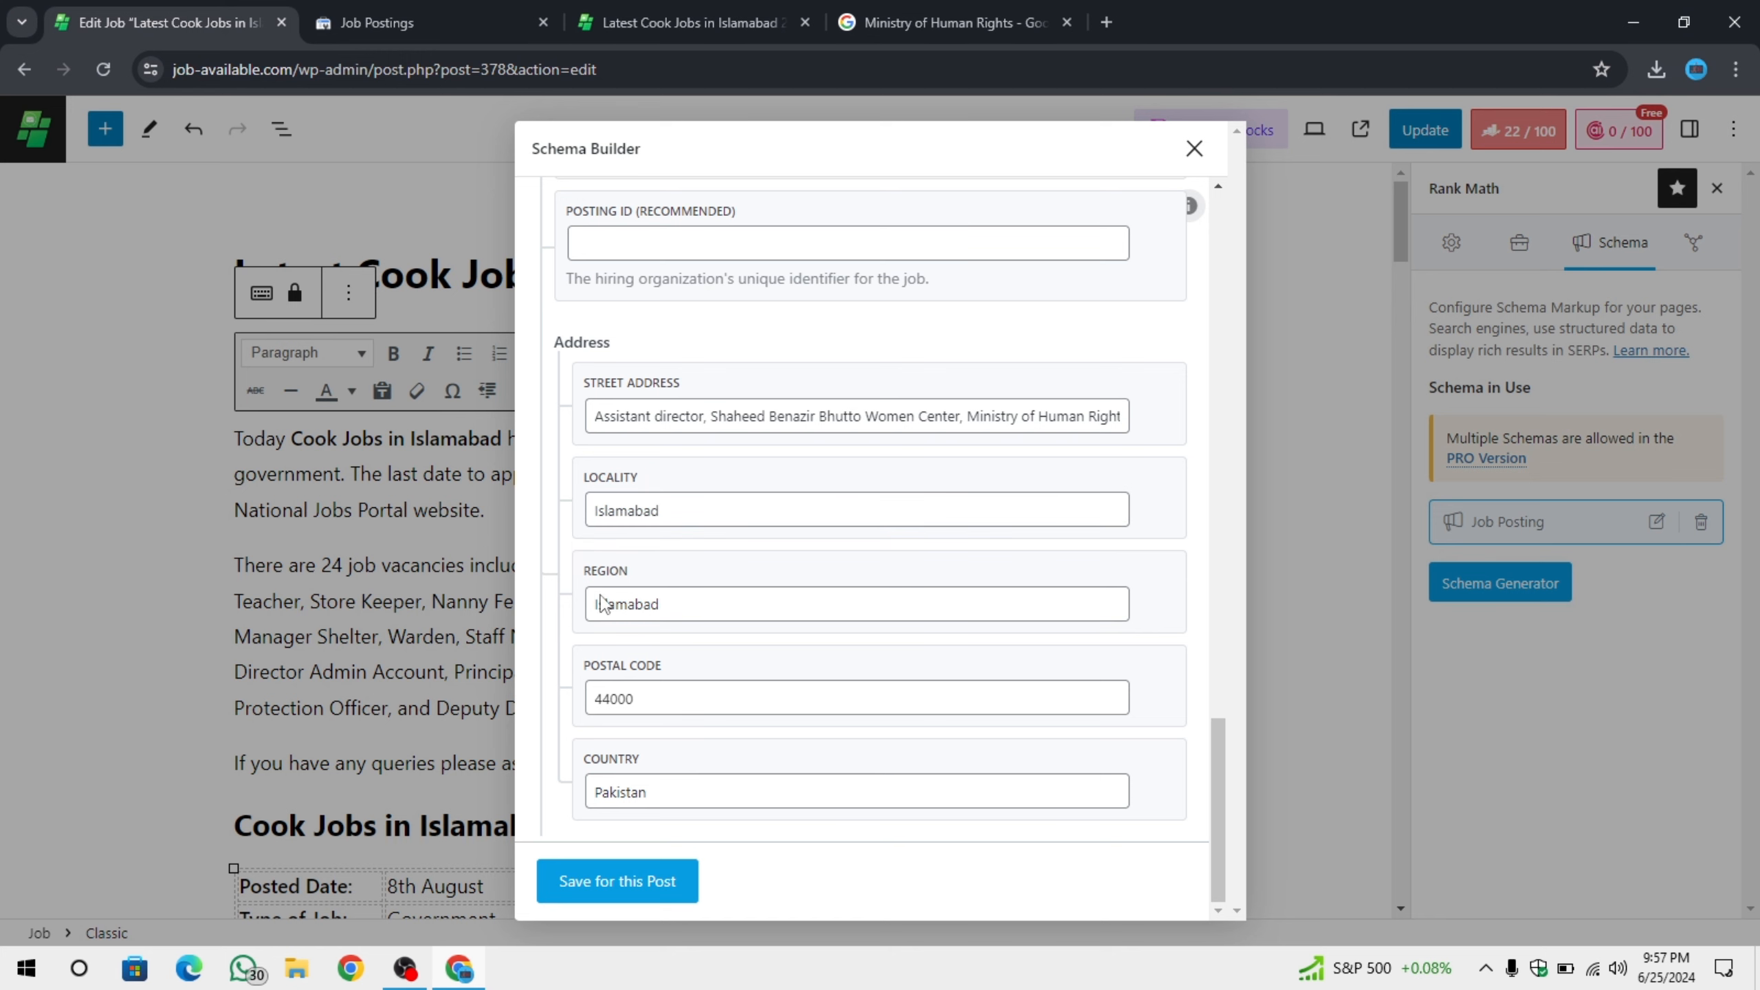
click(633, 898)
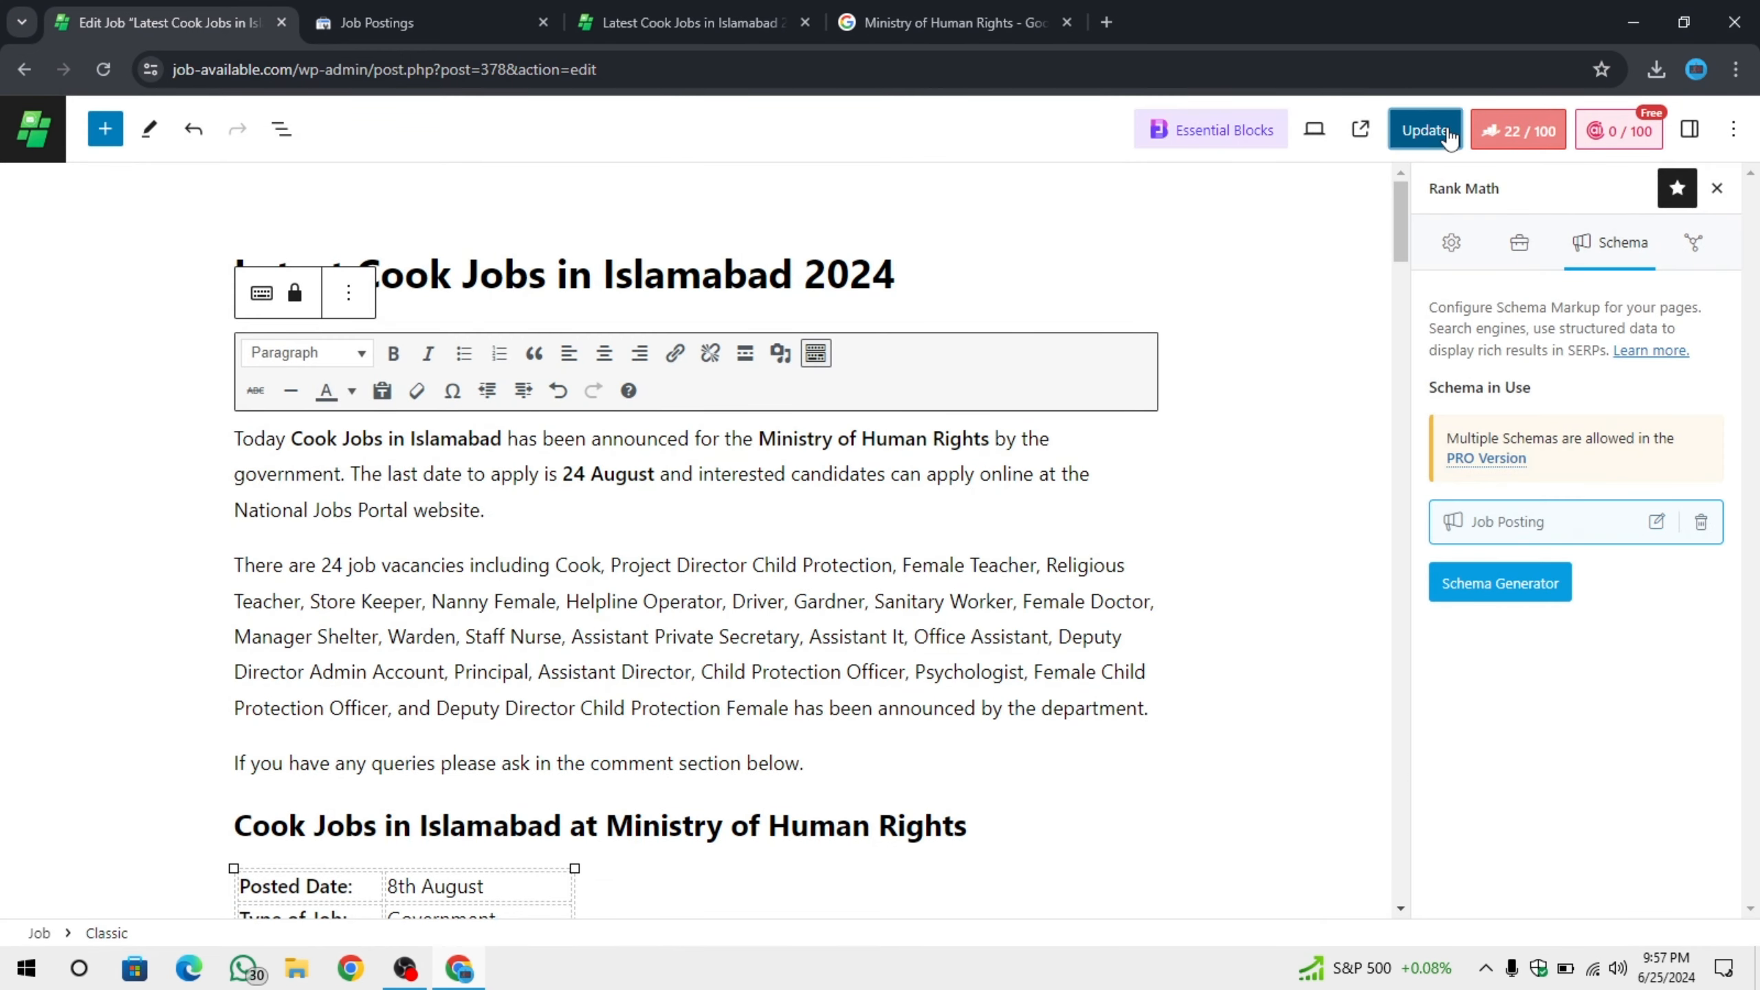
click(1448, 136)
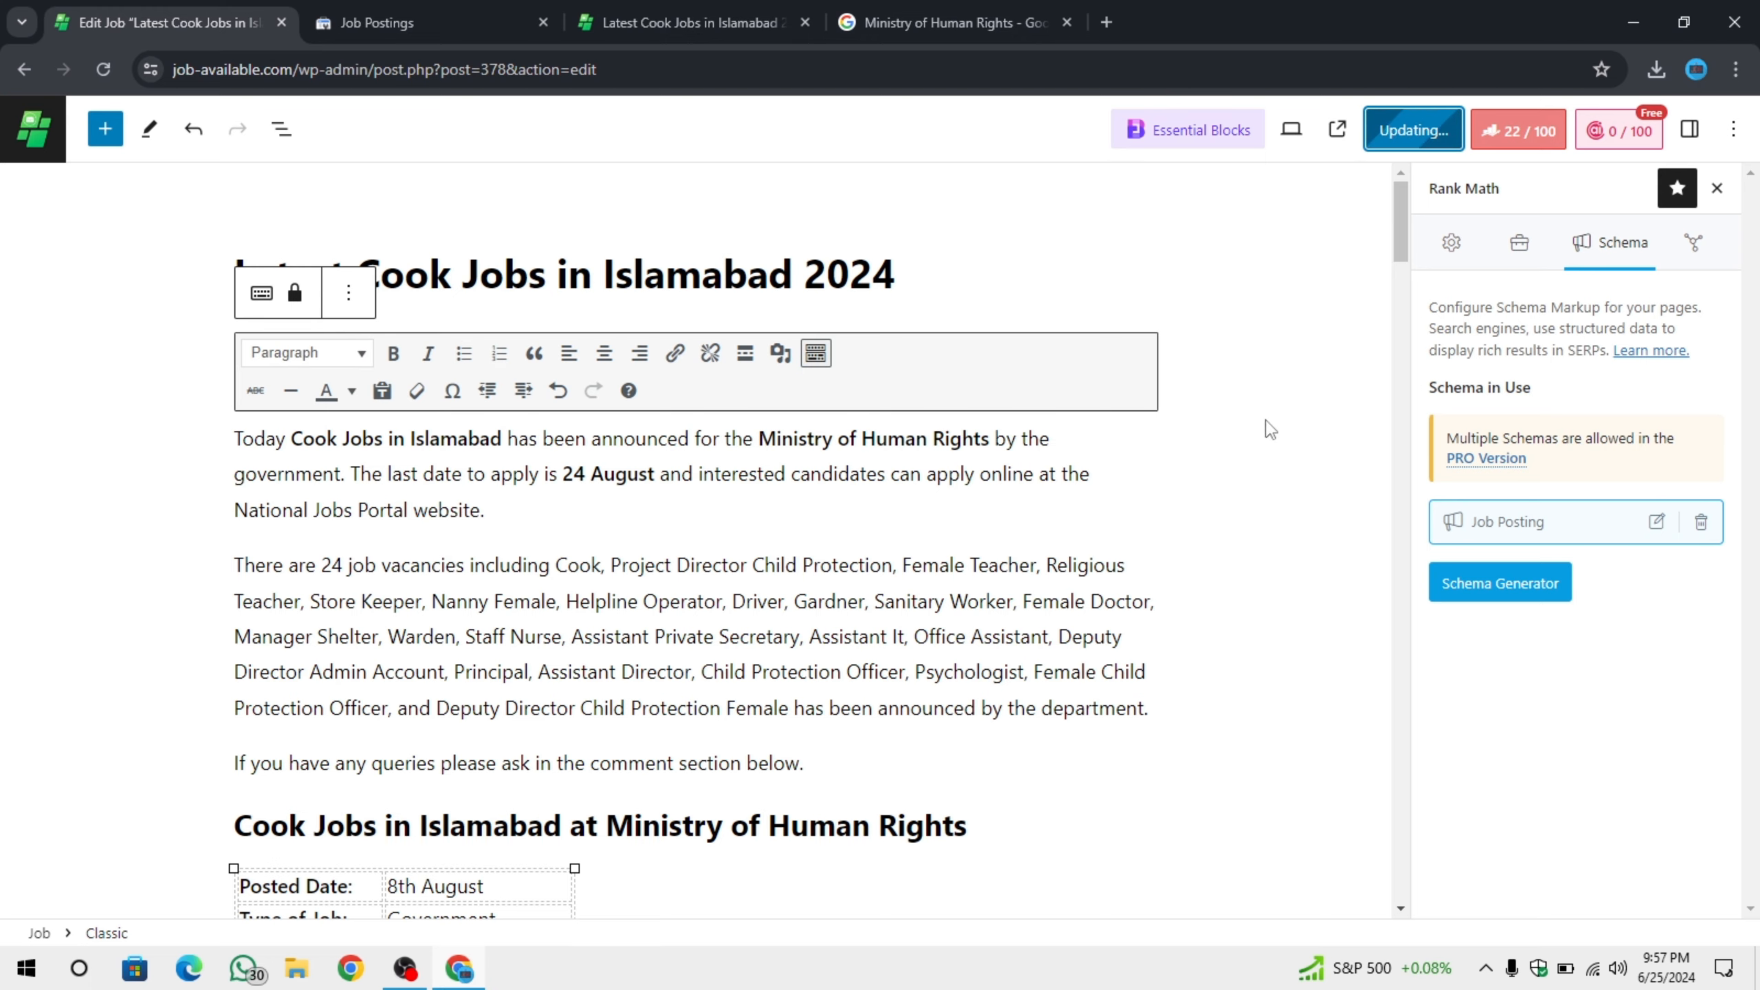
Go back to the Missing field "jobLocation" issue in Search Console and examine its validation option and affected URLs.
key(ctrl+Tab)
scroll(1390, 610, down, 3)
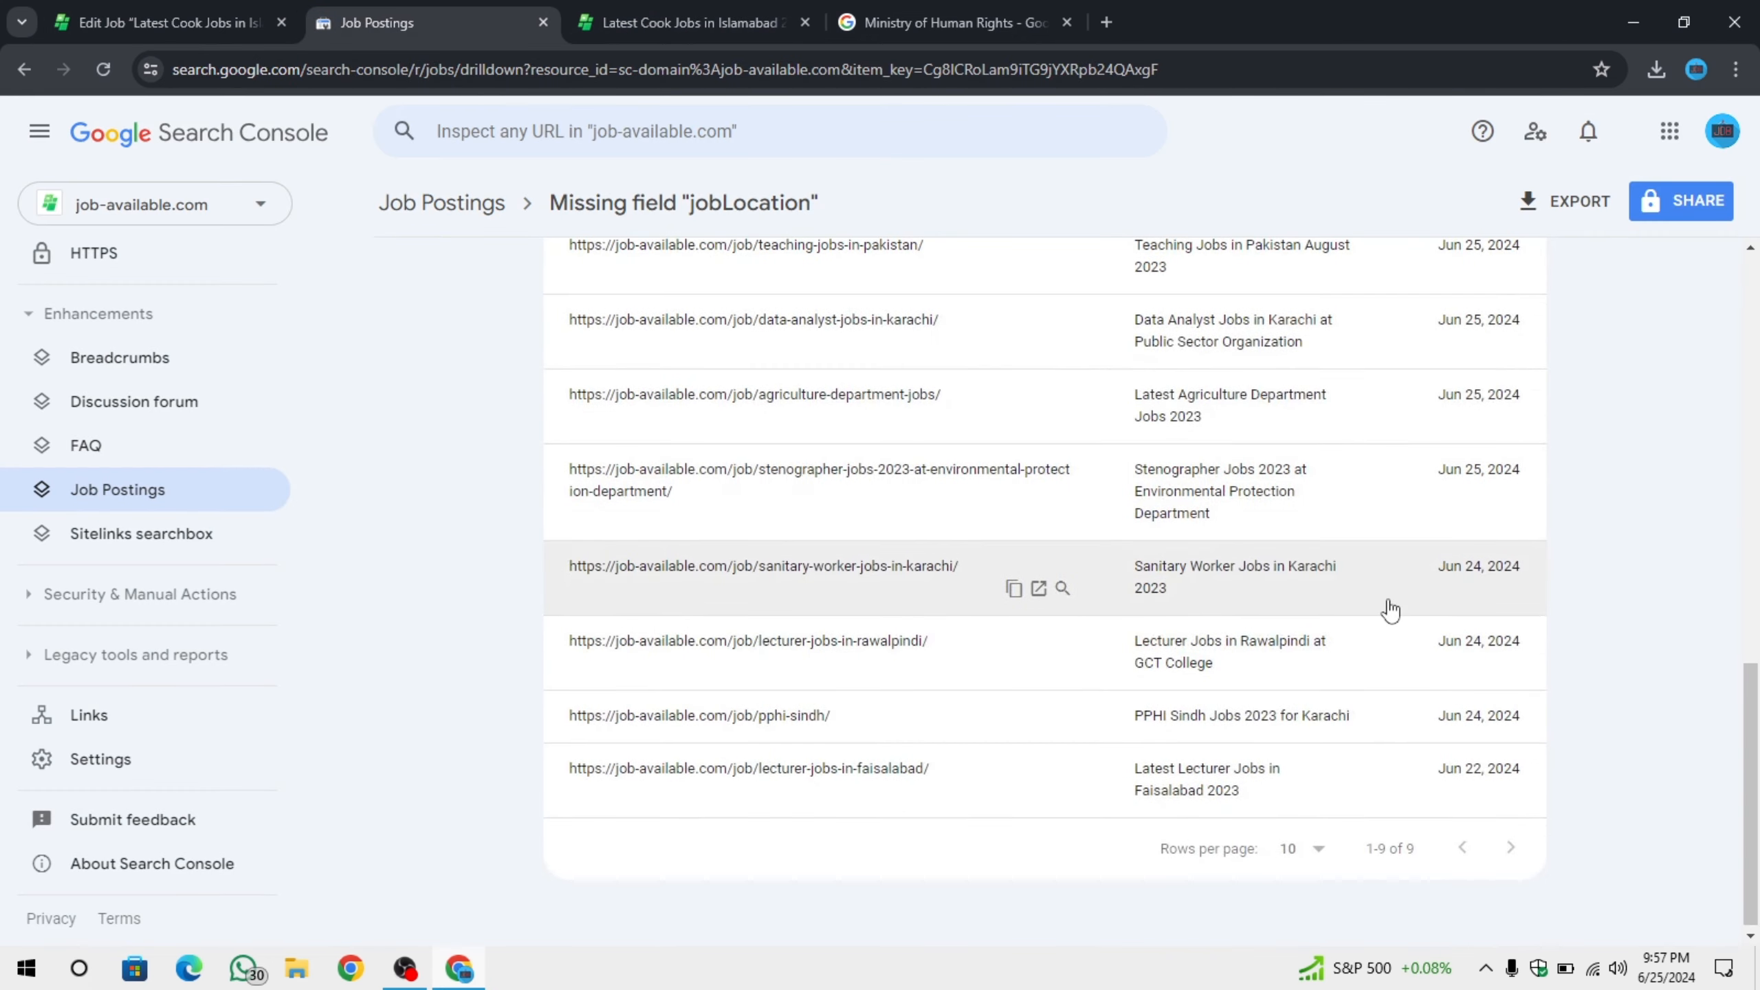
scroll(1390, 603, up, 10)
scroll(1387, 601, down, 4)
scroll(1387, 601, up, 4)
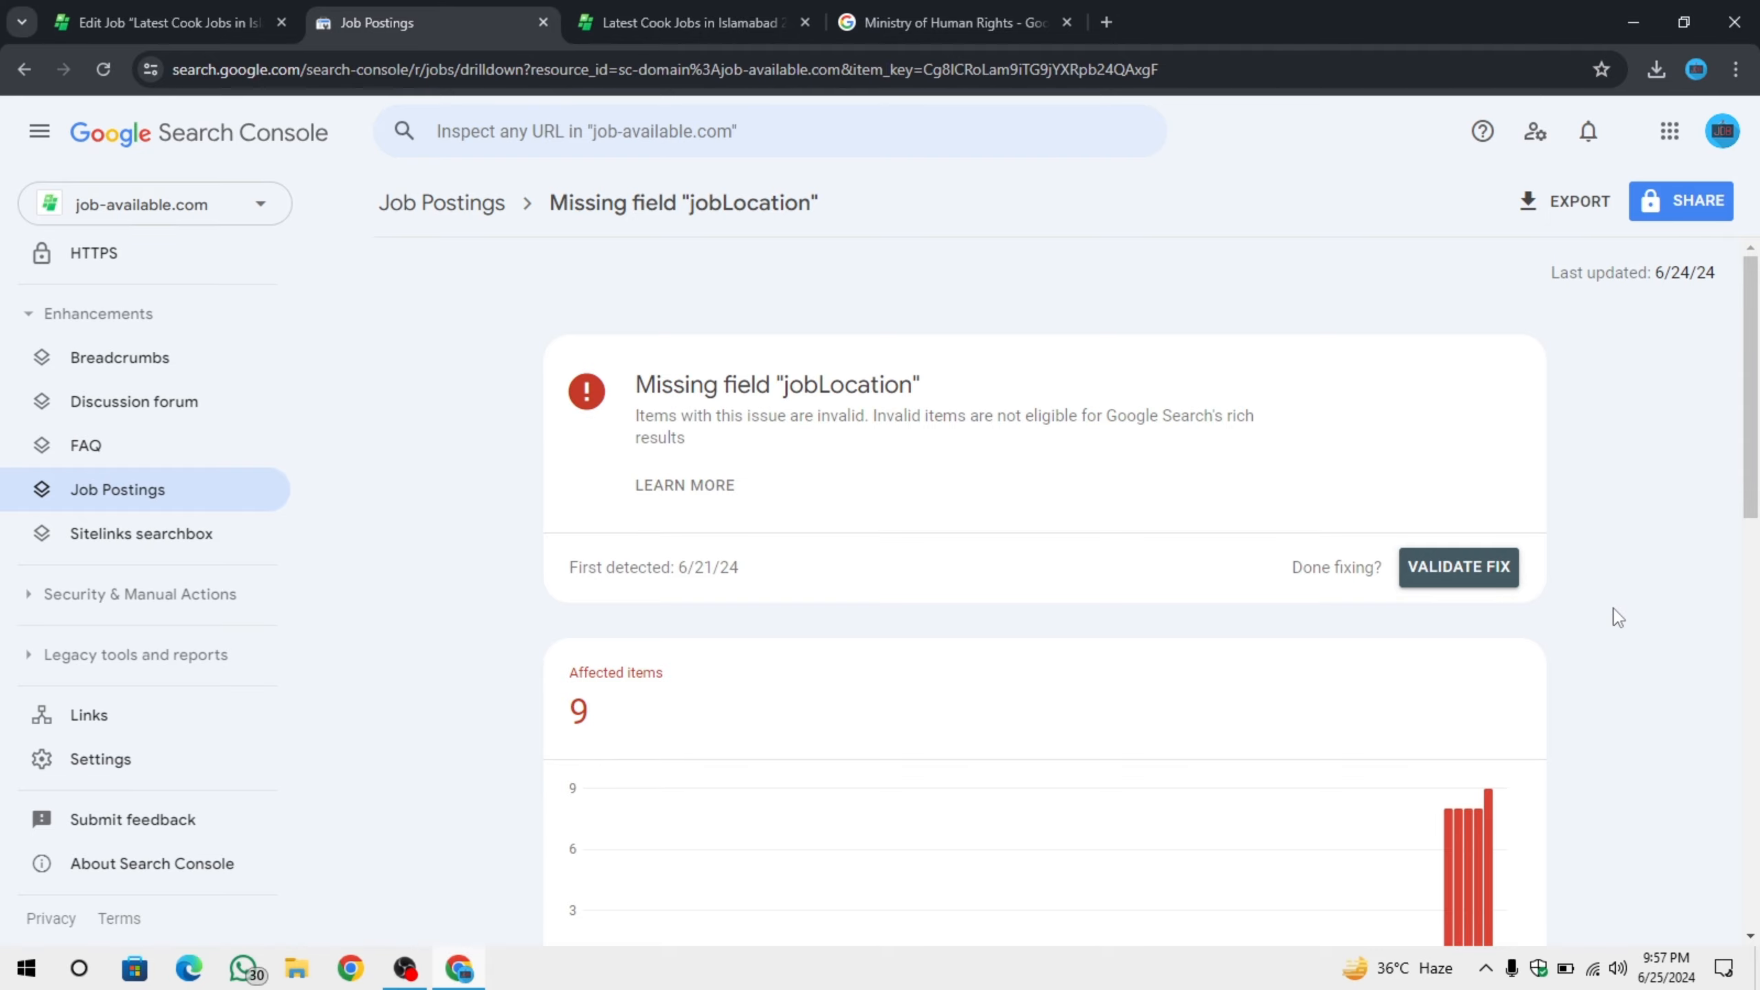
scroll(986, 598, down, 10)
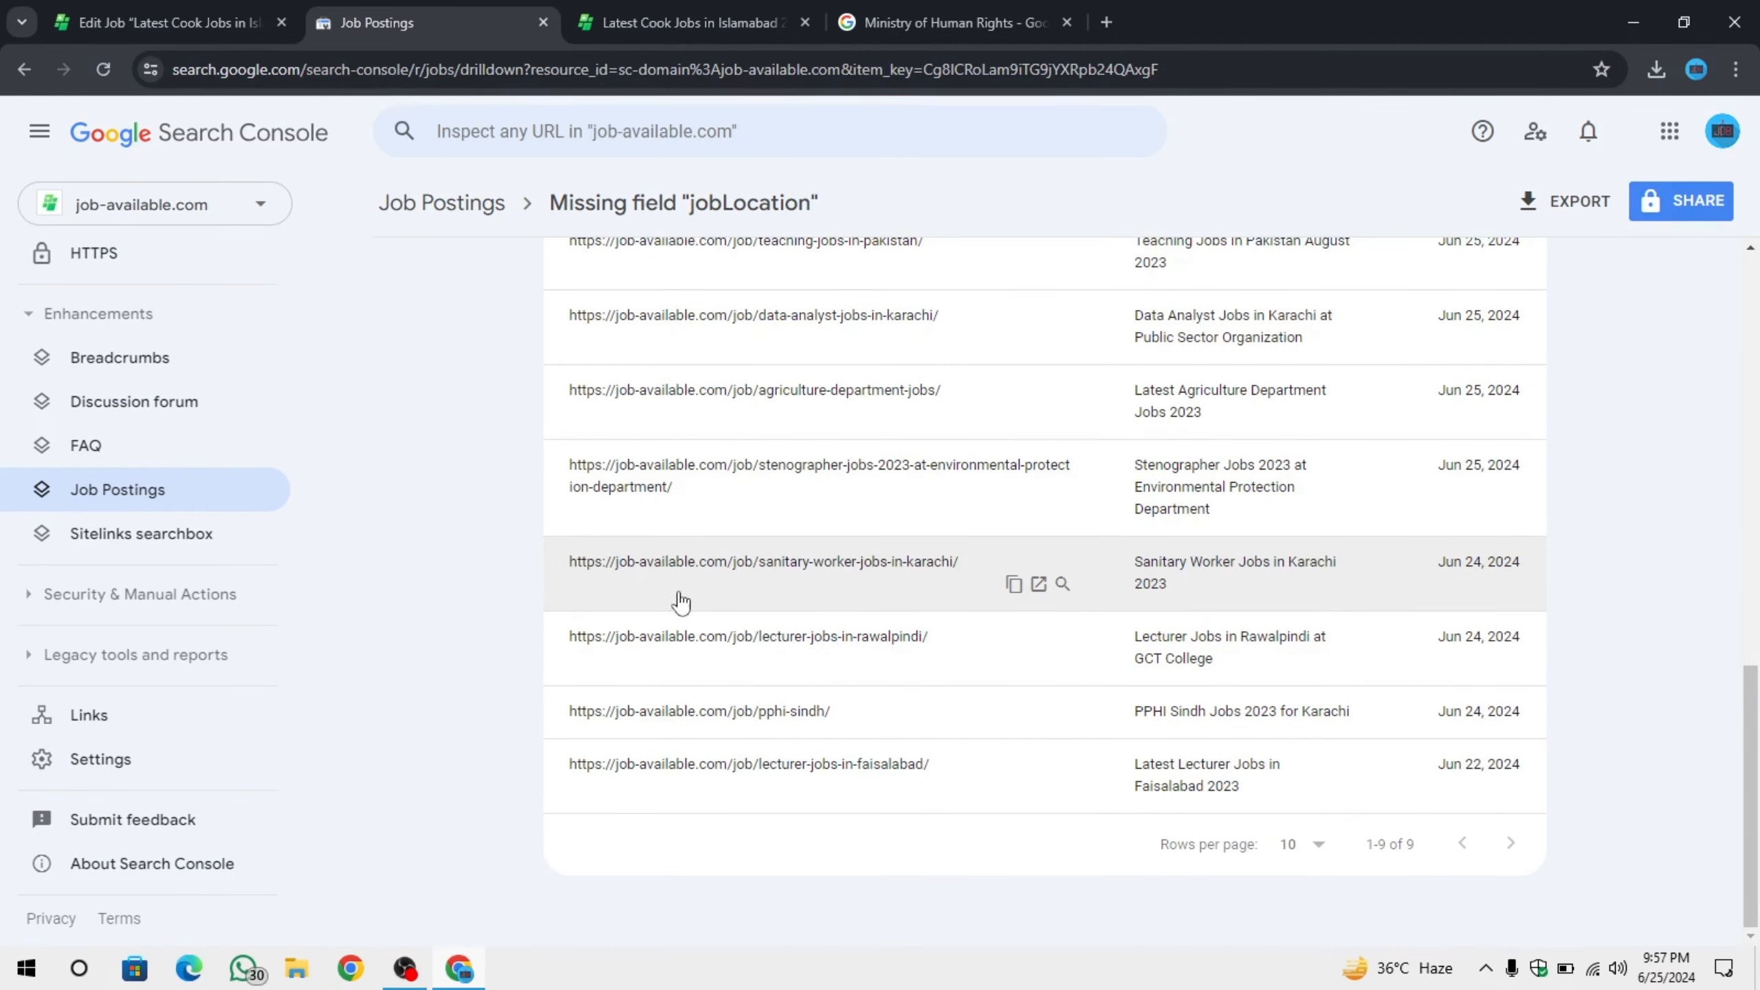
scroll(676, 601, up, 8)
scroll(556, 565, up, 4)
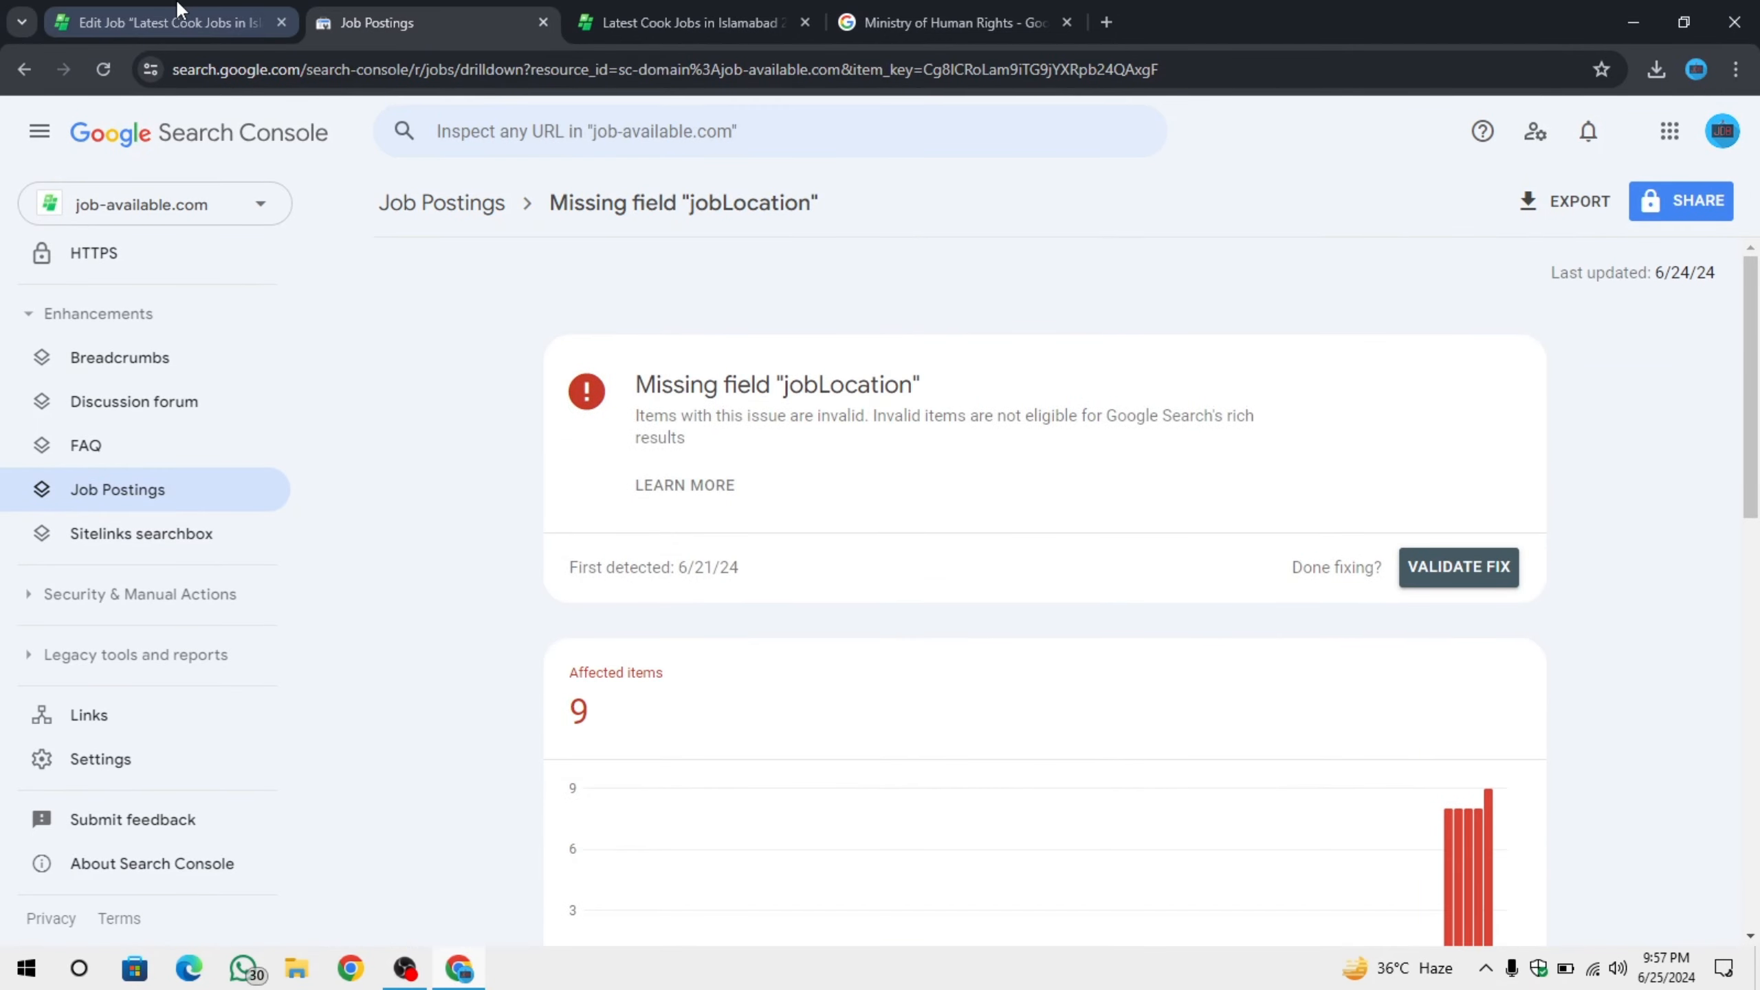
Search Google for "google jobs" in a new browser tab and open the full list of jobs from the results.
click(251, 11)
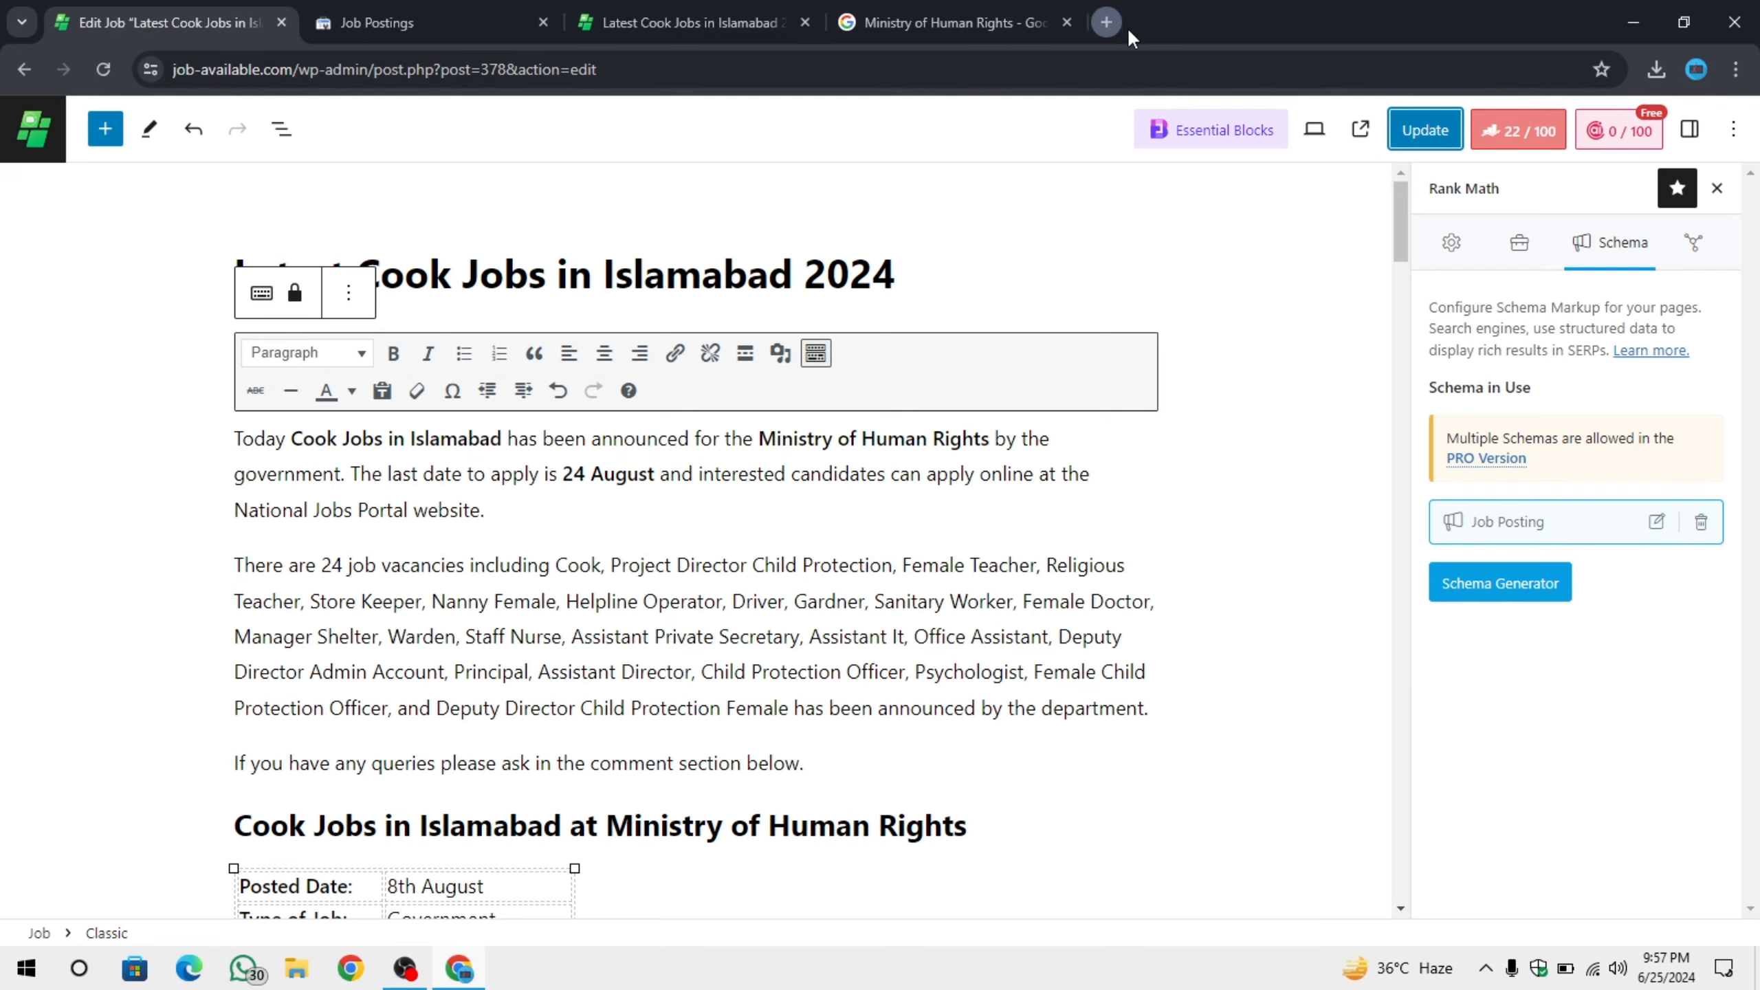
click(1107, 22)
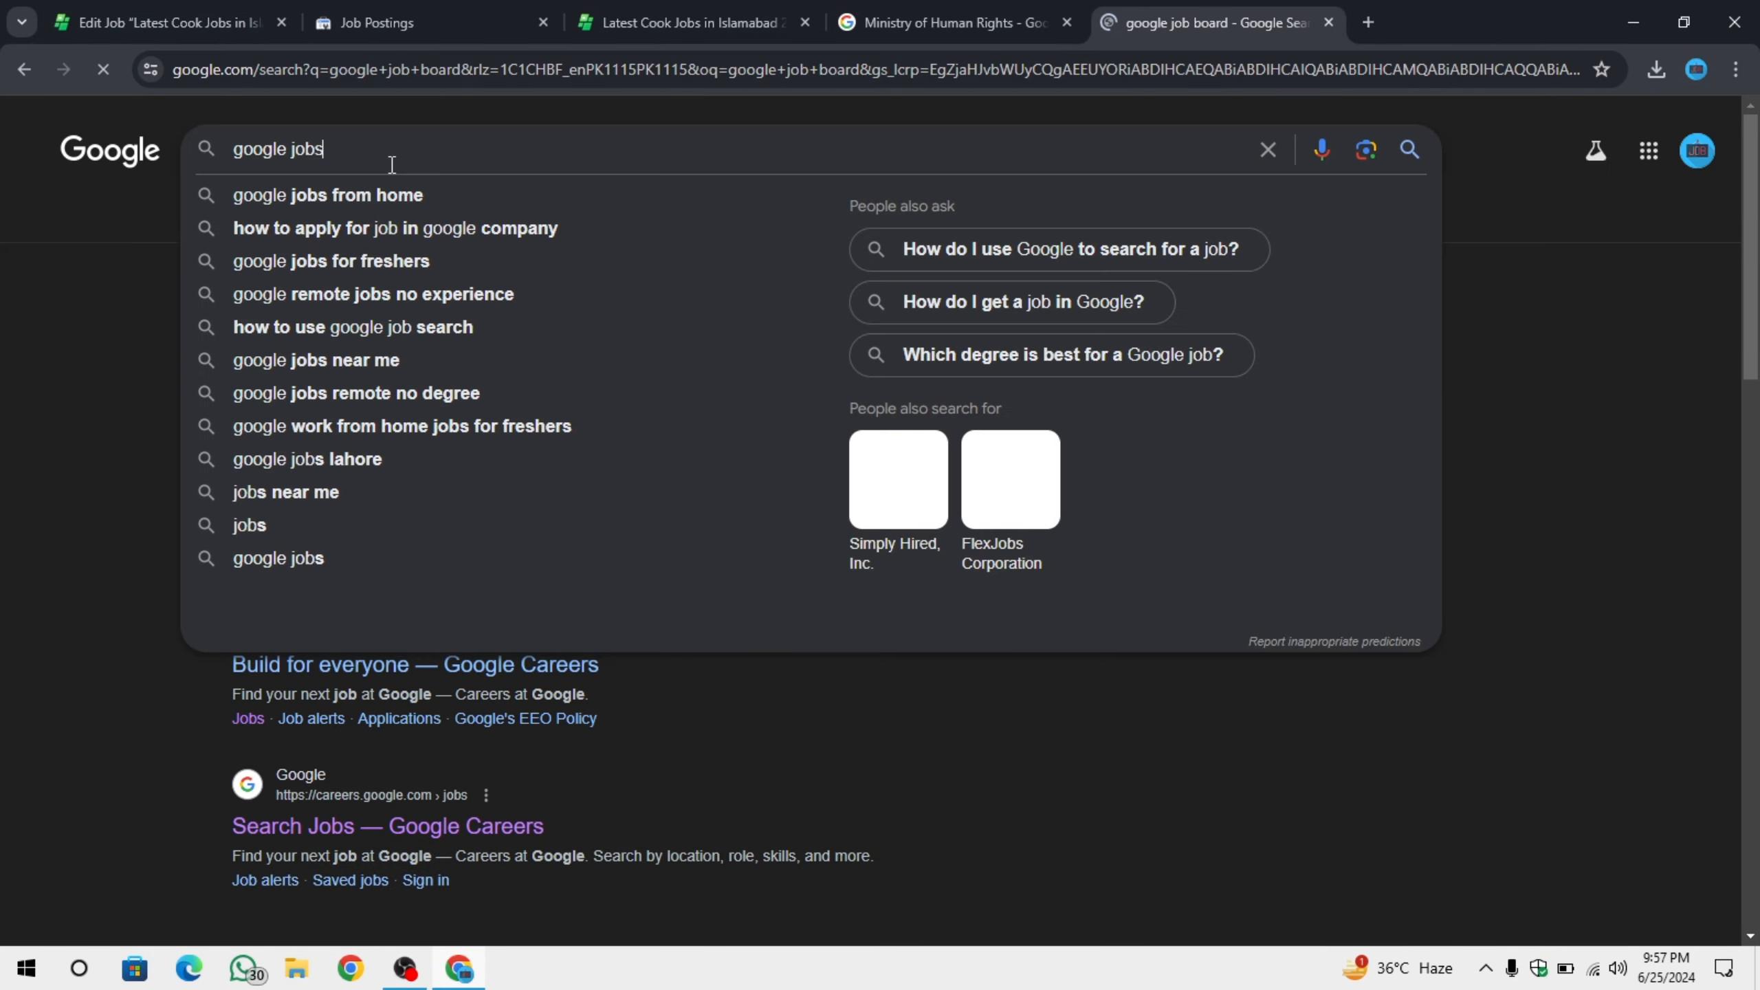
click(334, 188)
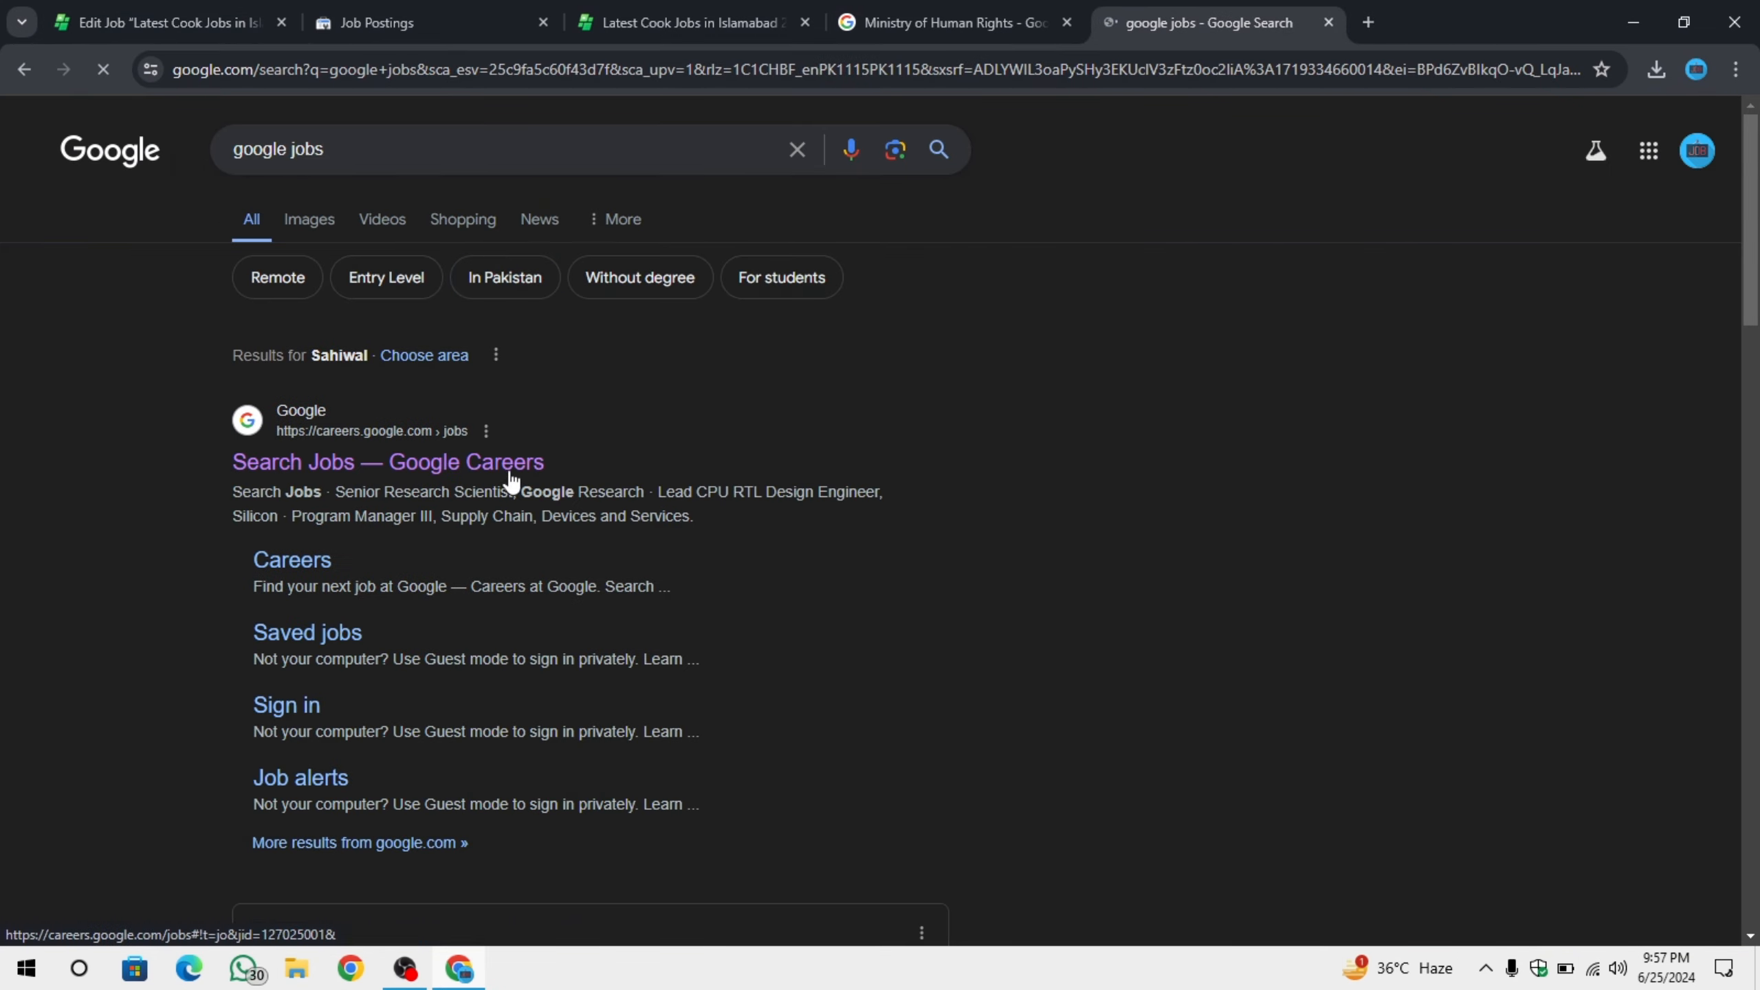
scroll(512, 480, down, 10)
scroll(546, 456, up, 4)
scroll(373, 275, down, 3)
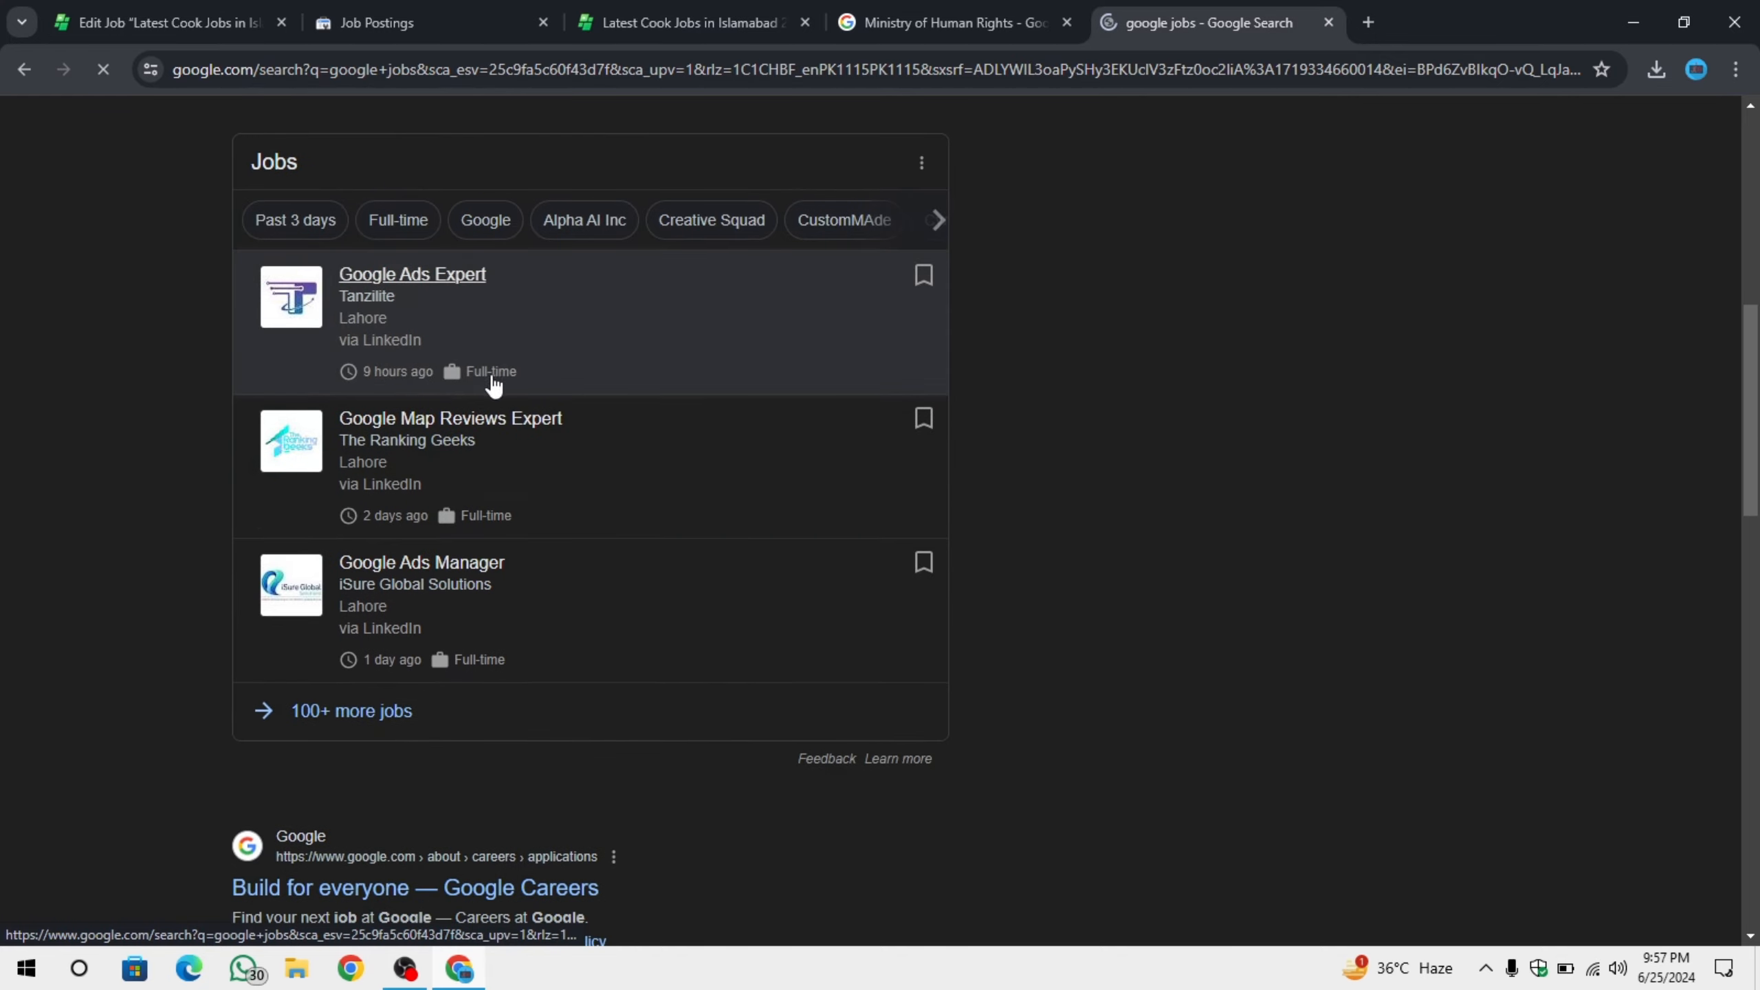
click(347, 711)
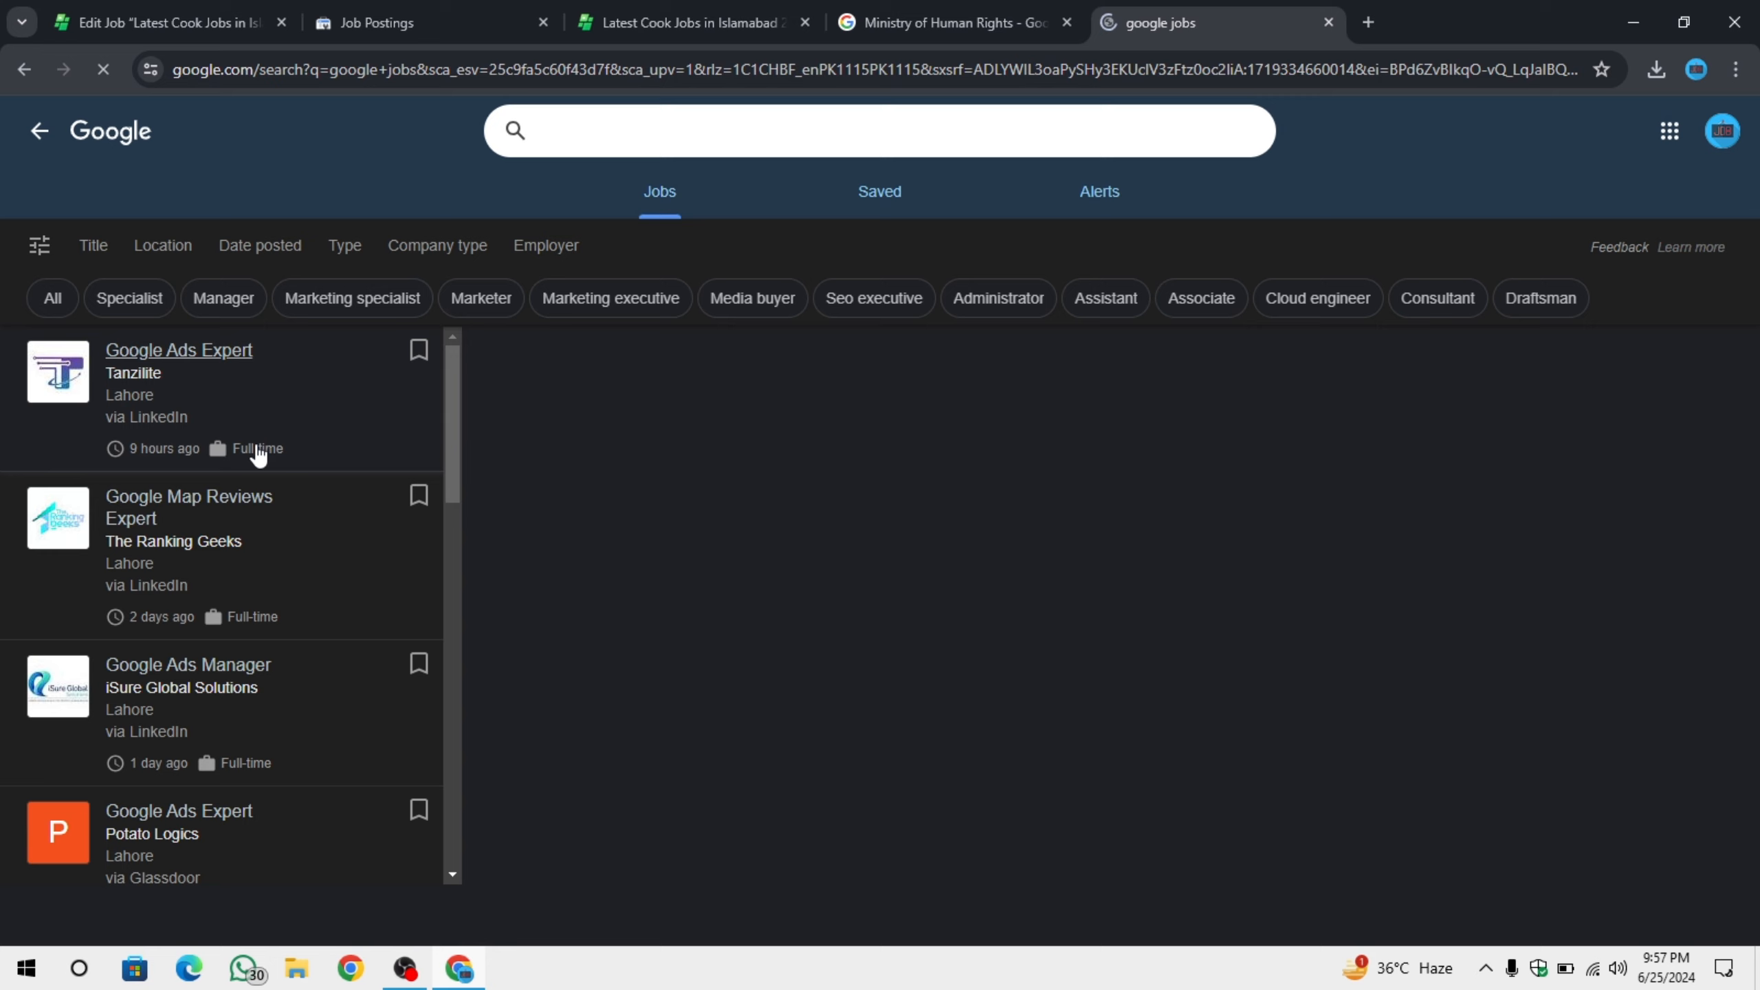
Examine the Google Jobs listings and read through the Google Ads Expert posting from Tanzilite.
scroll(333, 527, down, 10)
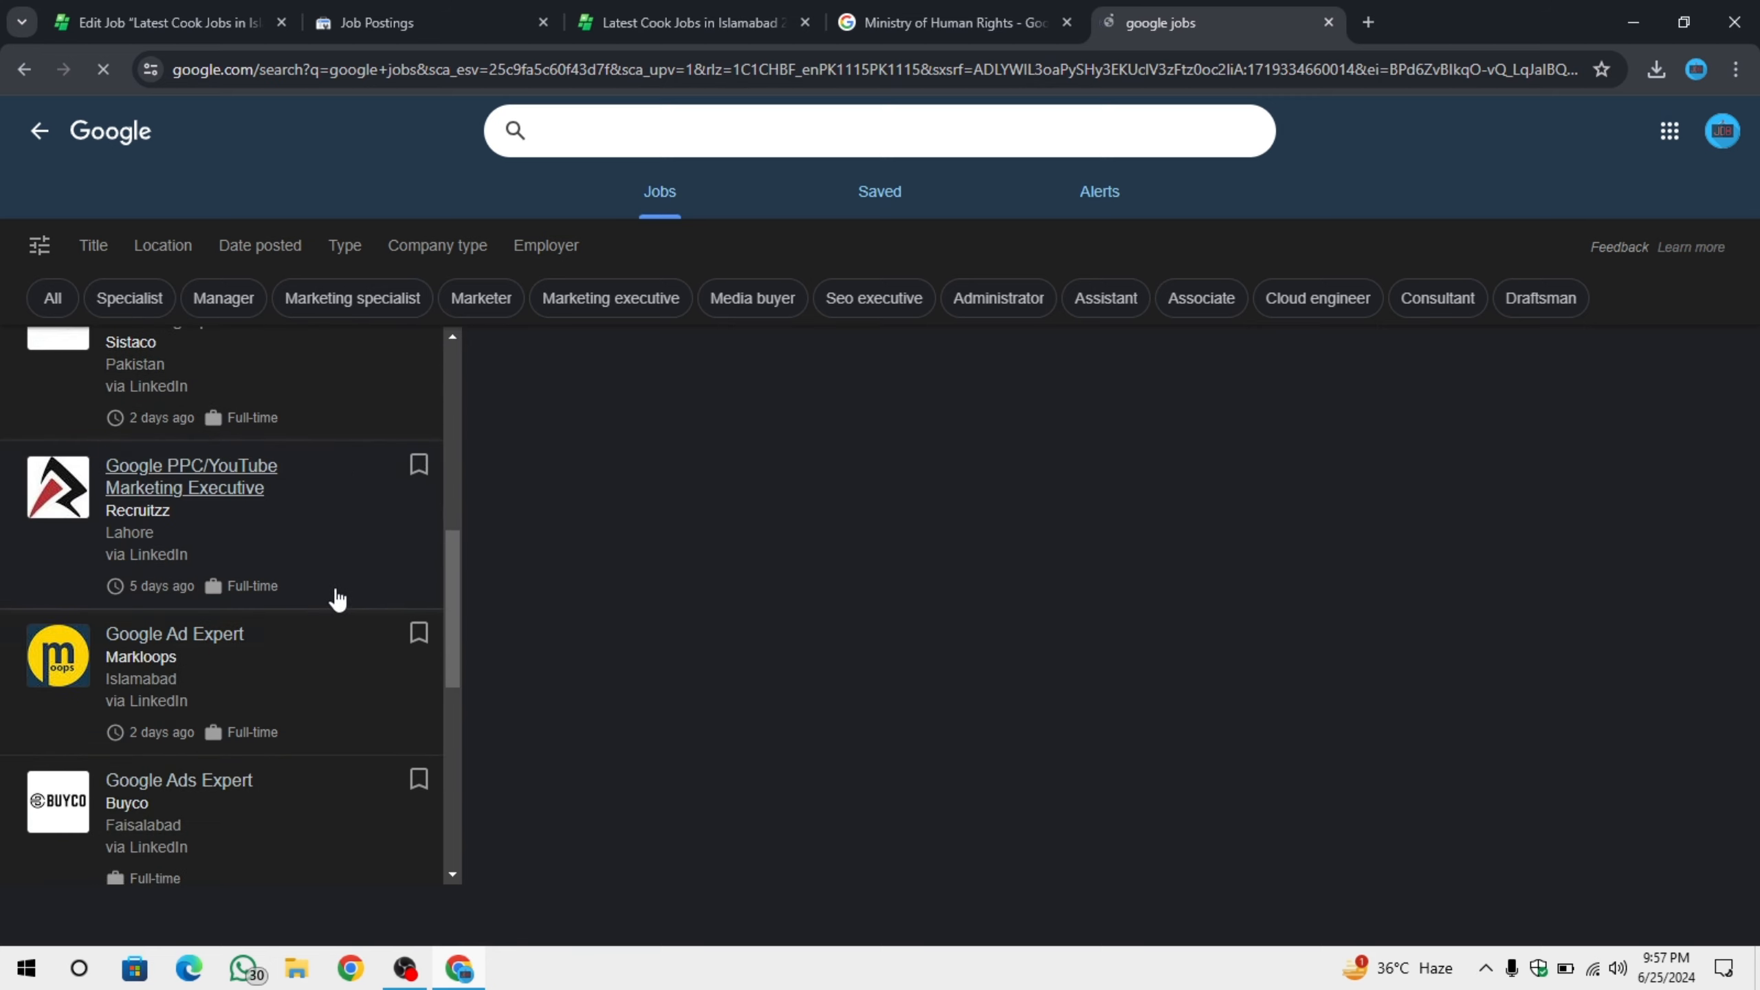
scroll(338, 600, down, 5)
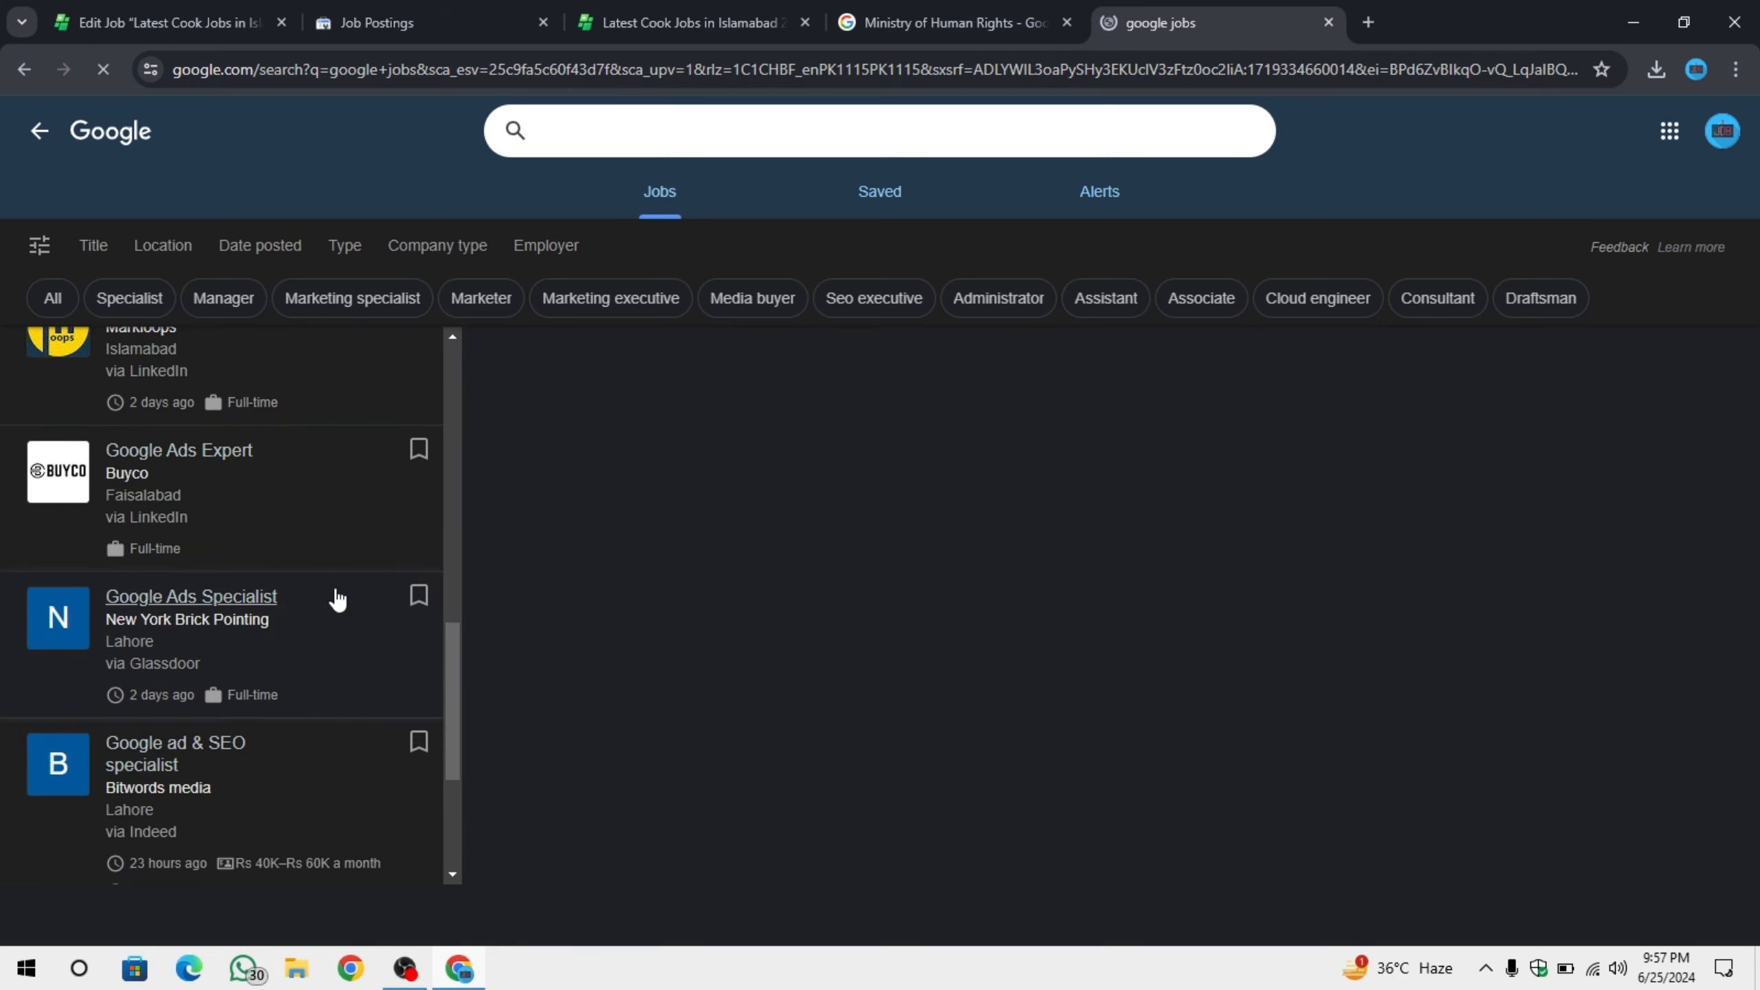
scroll(336, 600, up, 15)
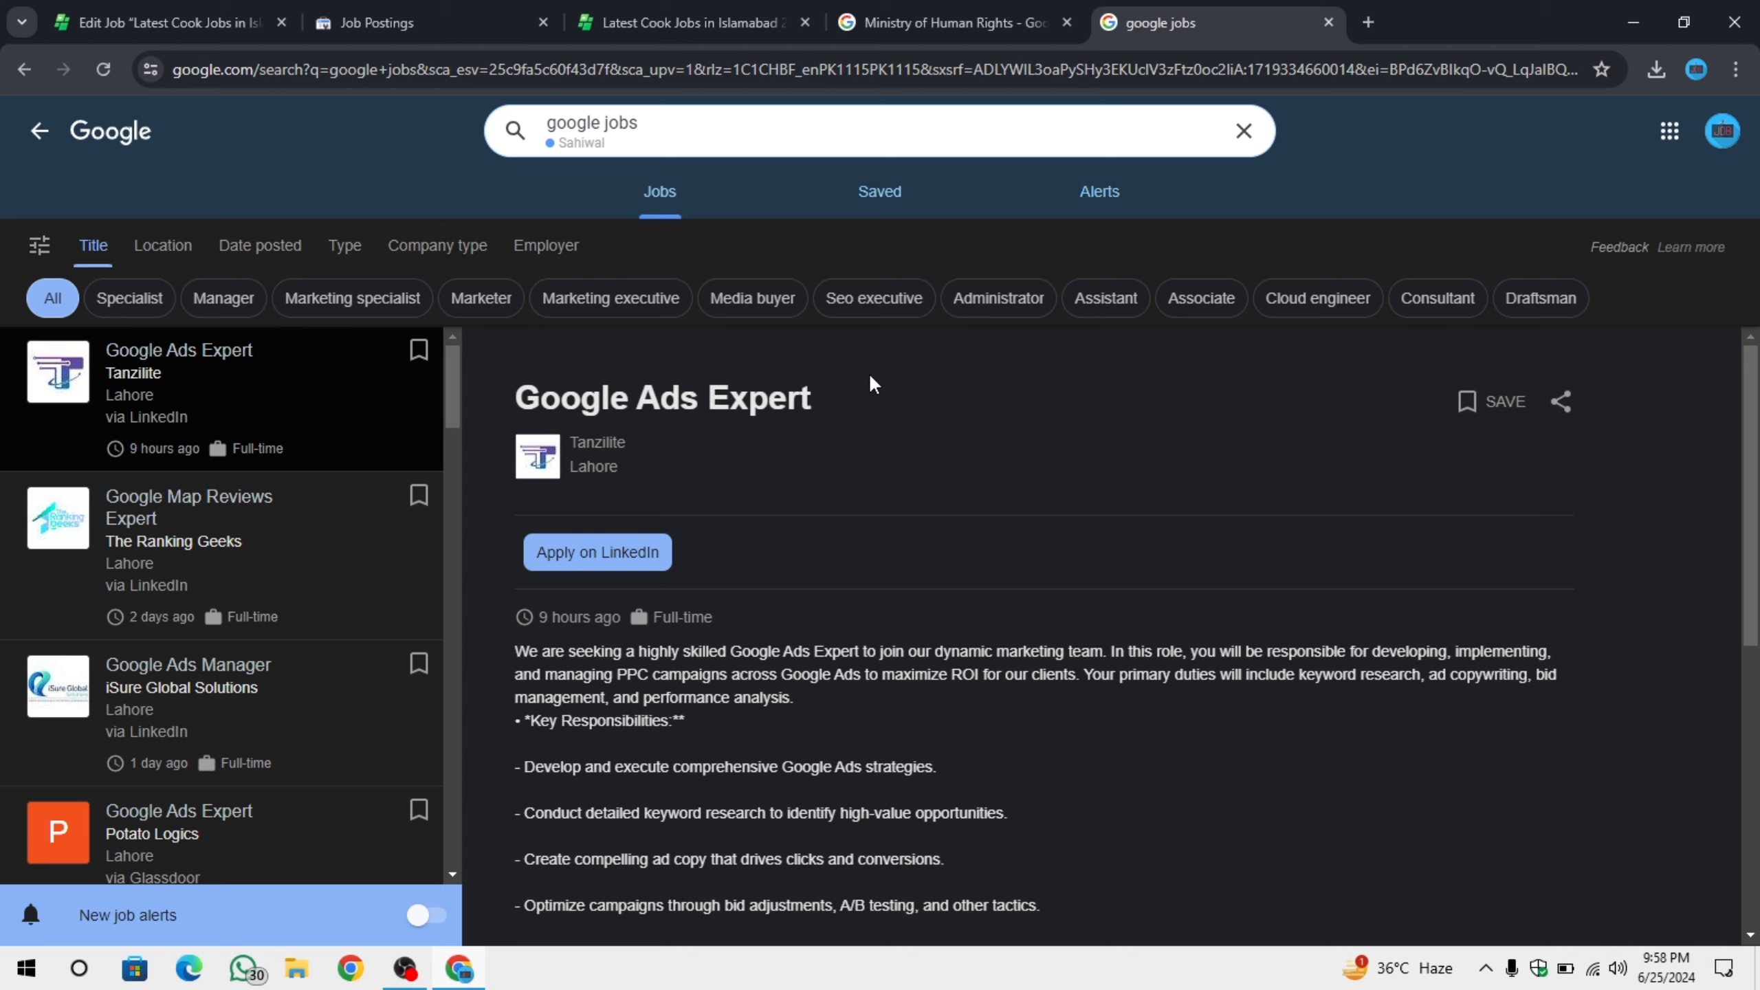
scroll(987, 558, down, 6)
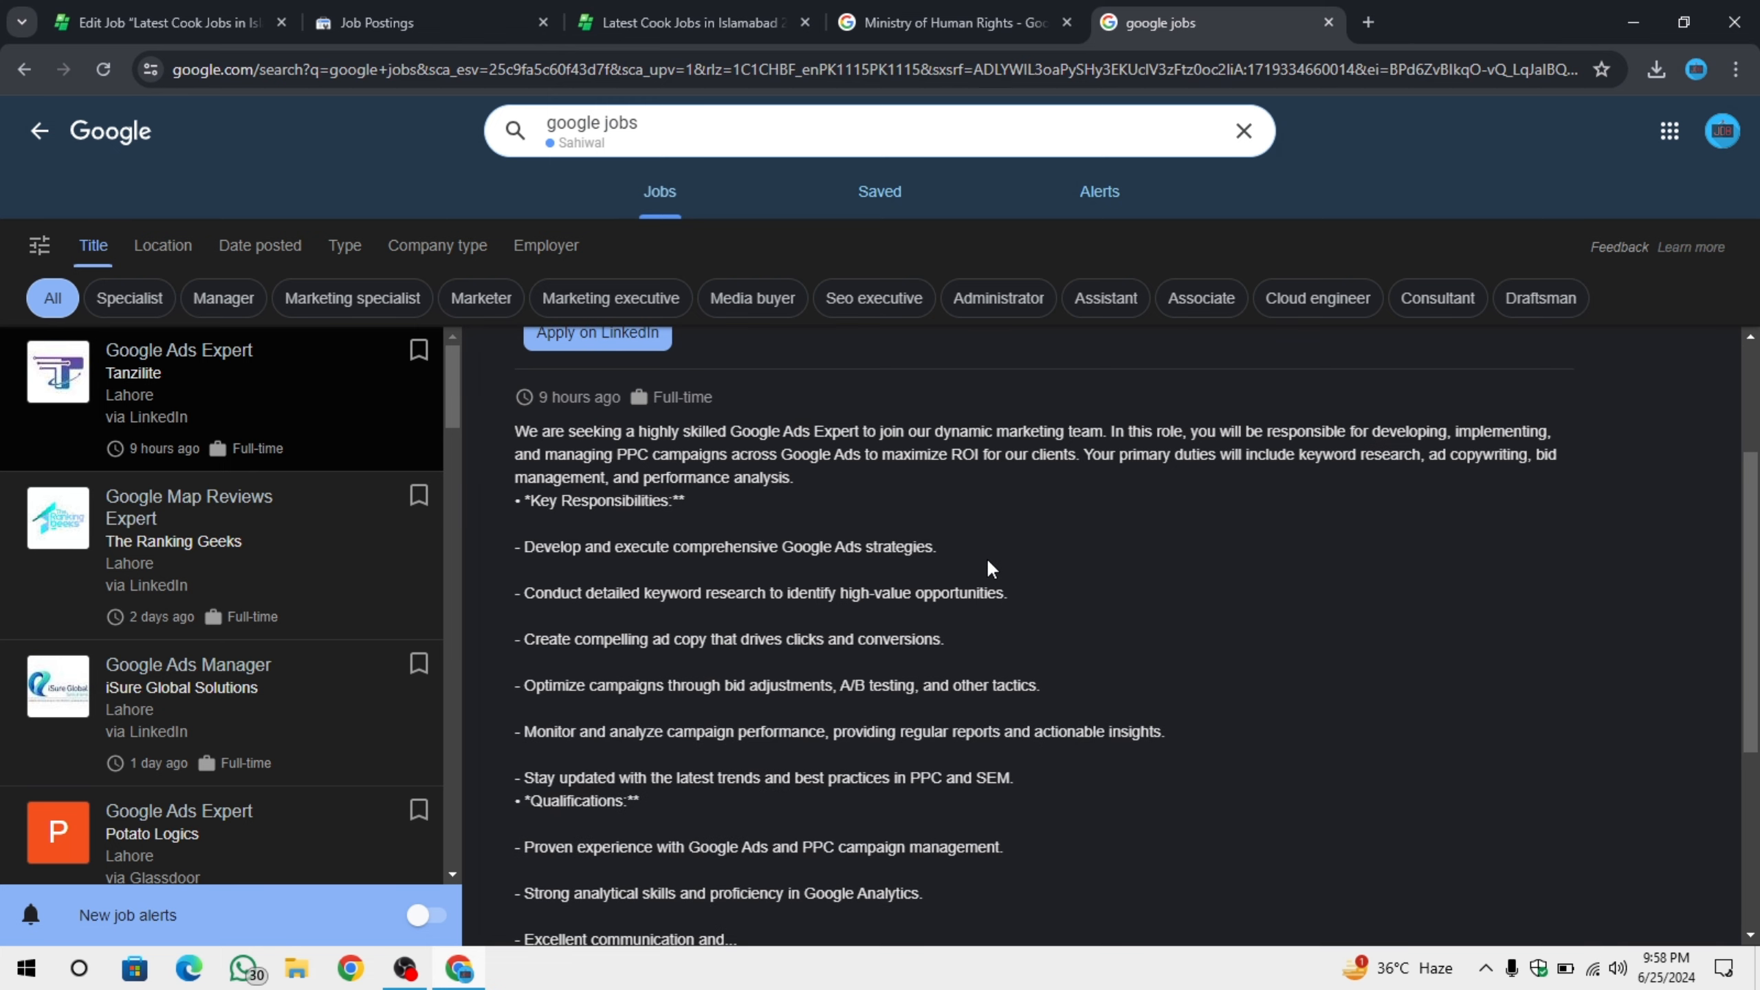
scroll(962, 557, up, 6)
scroll(451, 507, down, 4)
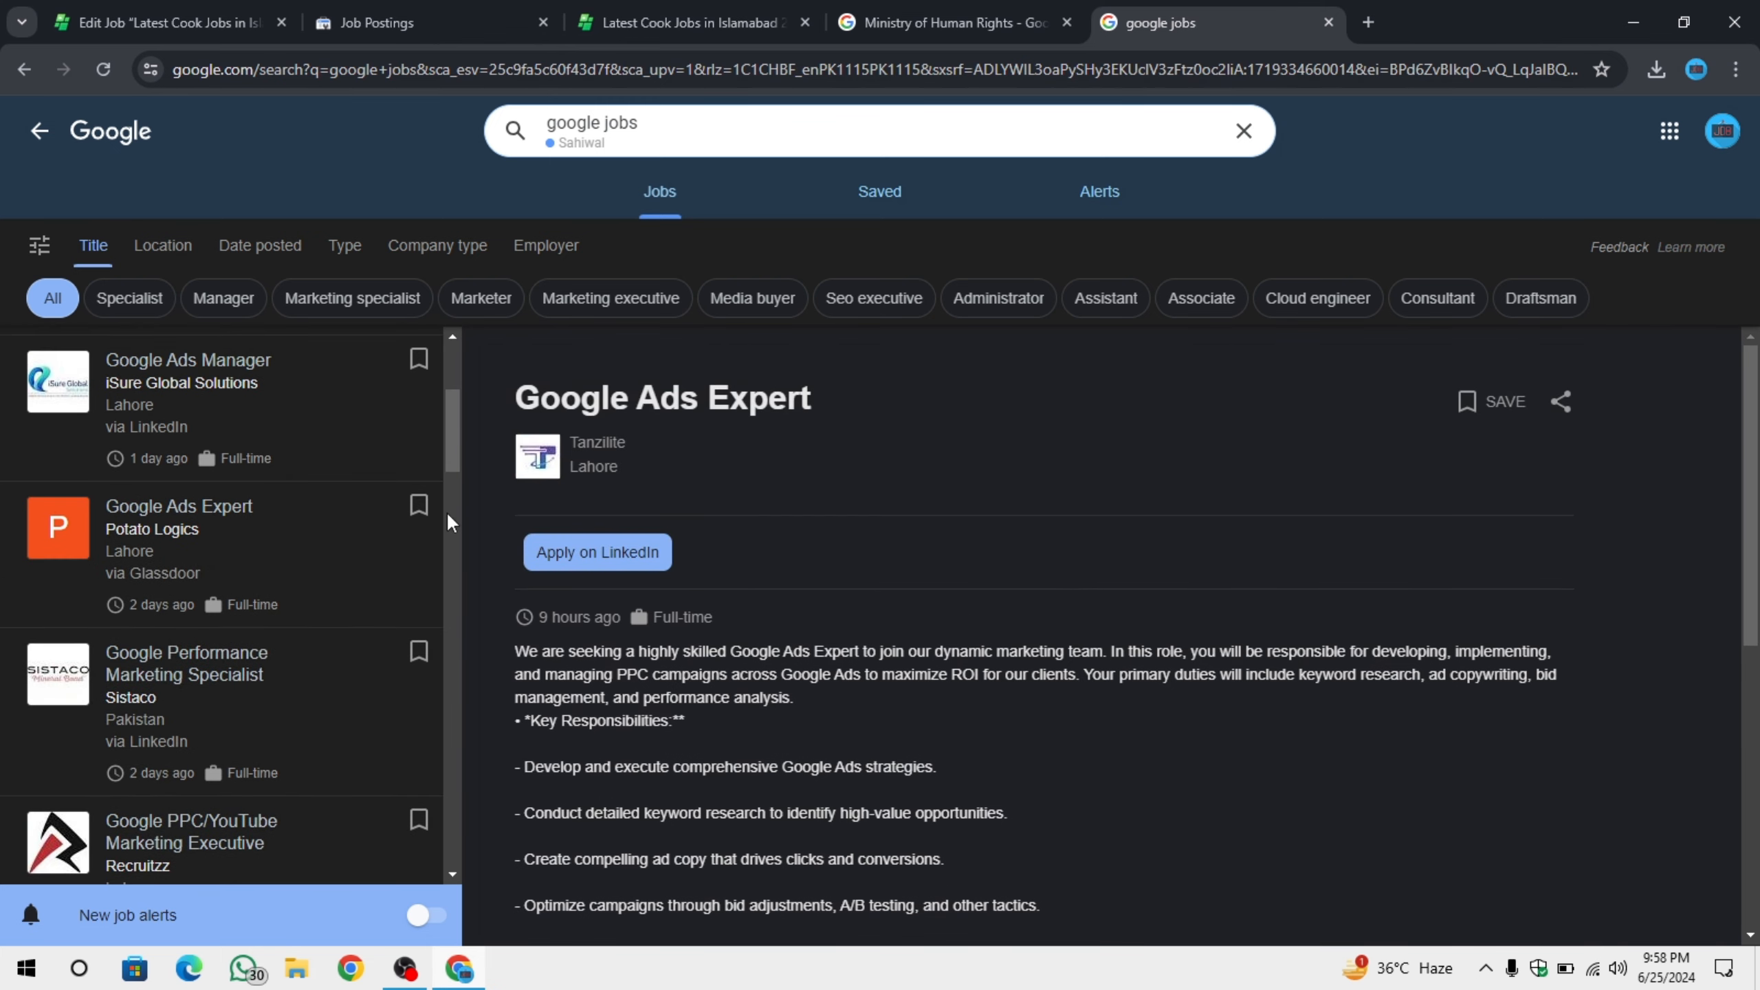
scroll(409, 539, up, 4)
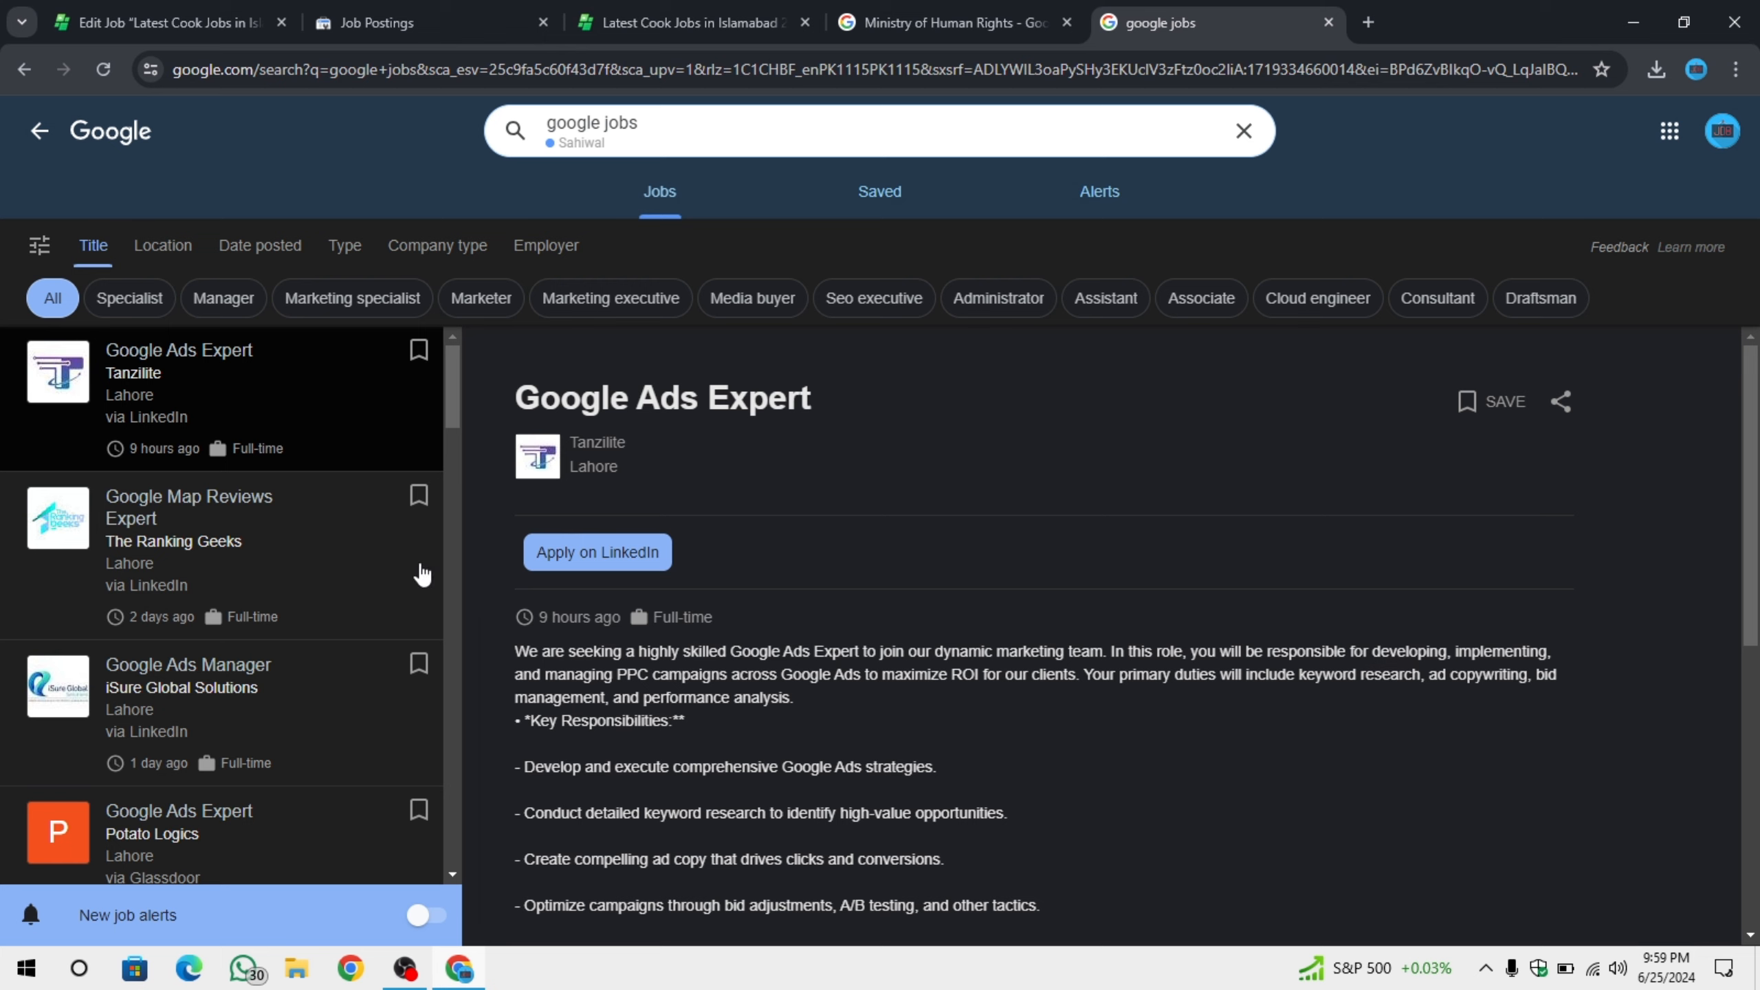
scroll(377, 579, down, 4)
scroll(361, 612, up, 3)
scroll(361, 612, up, 1)
scroll(725, 492, down, 7)
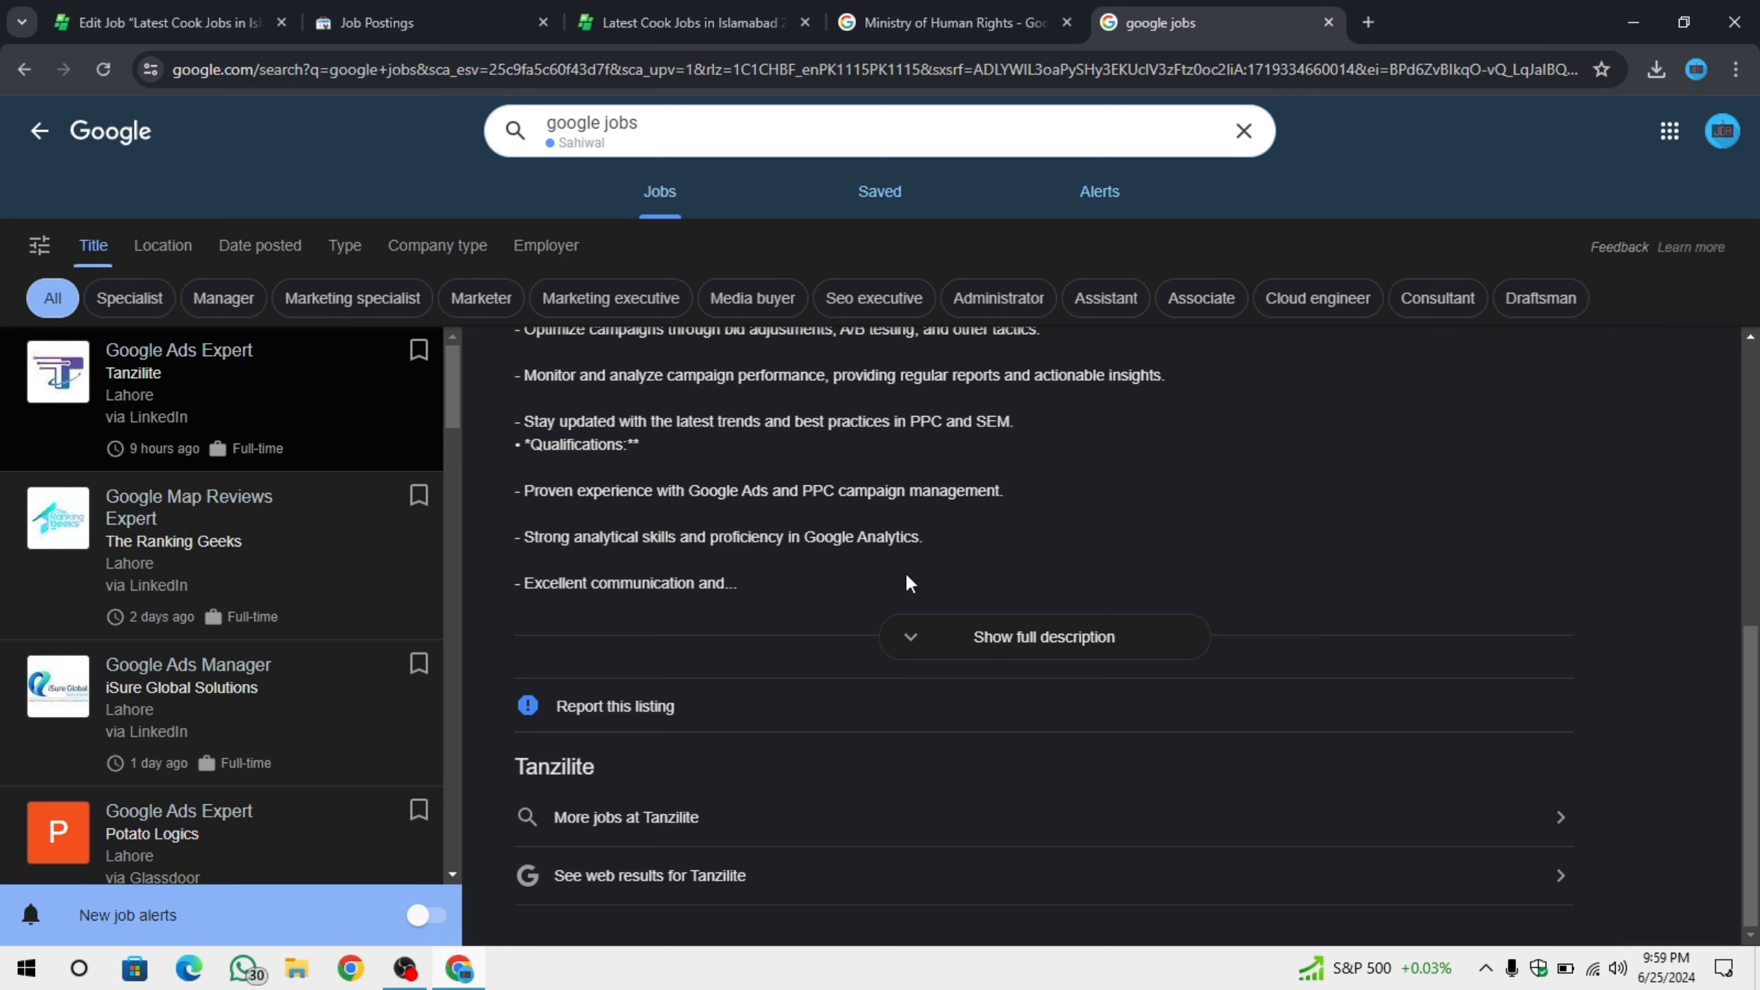
Open the Google Map Reviews Expert posting from The Ranking Geeks and look through the other job listings.
click(290, 538)
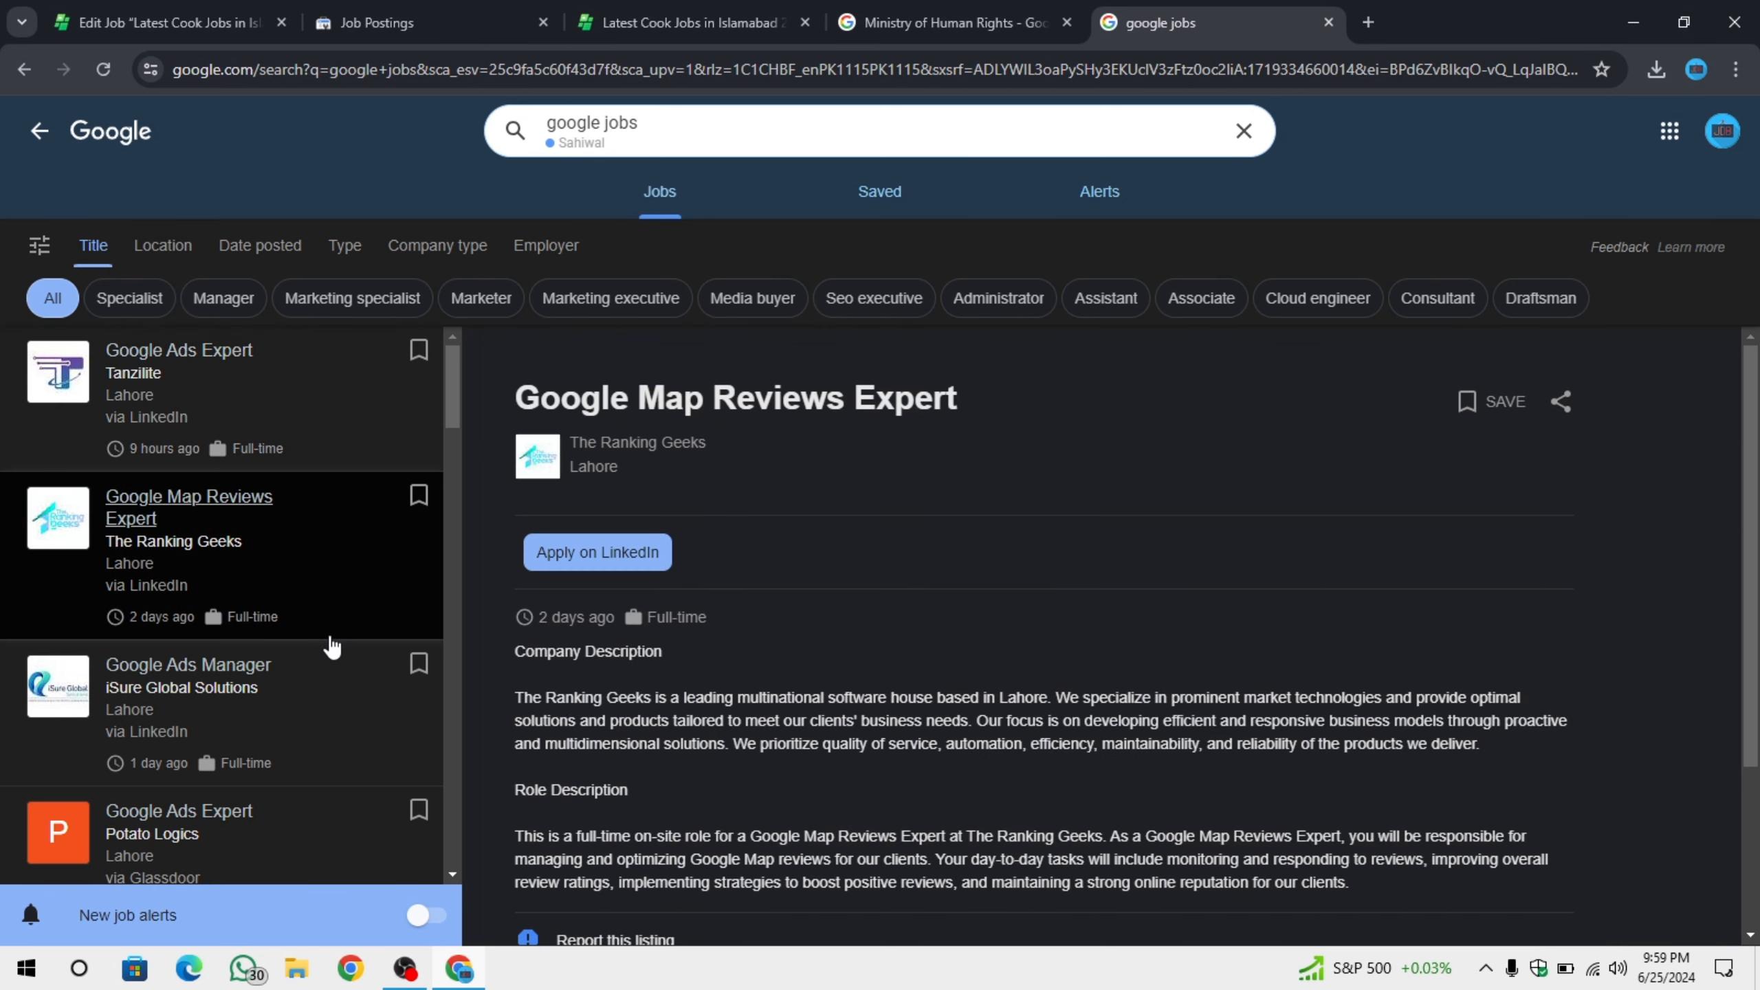
scroll(330, 648, down, 4)
scroll(346, 616, up, 4)
scroll(688, 548, down, 1)
scroll(694, 545, up, 1)
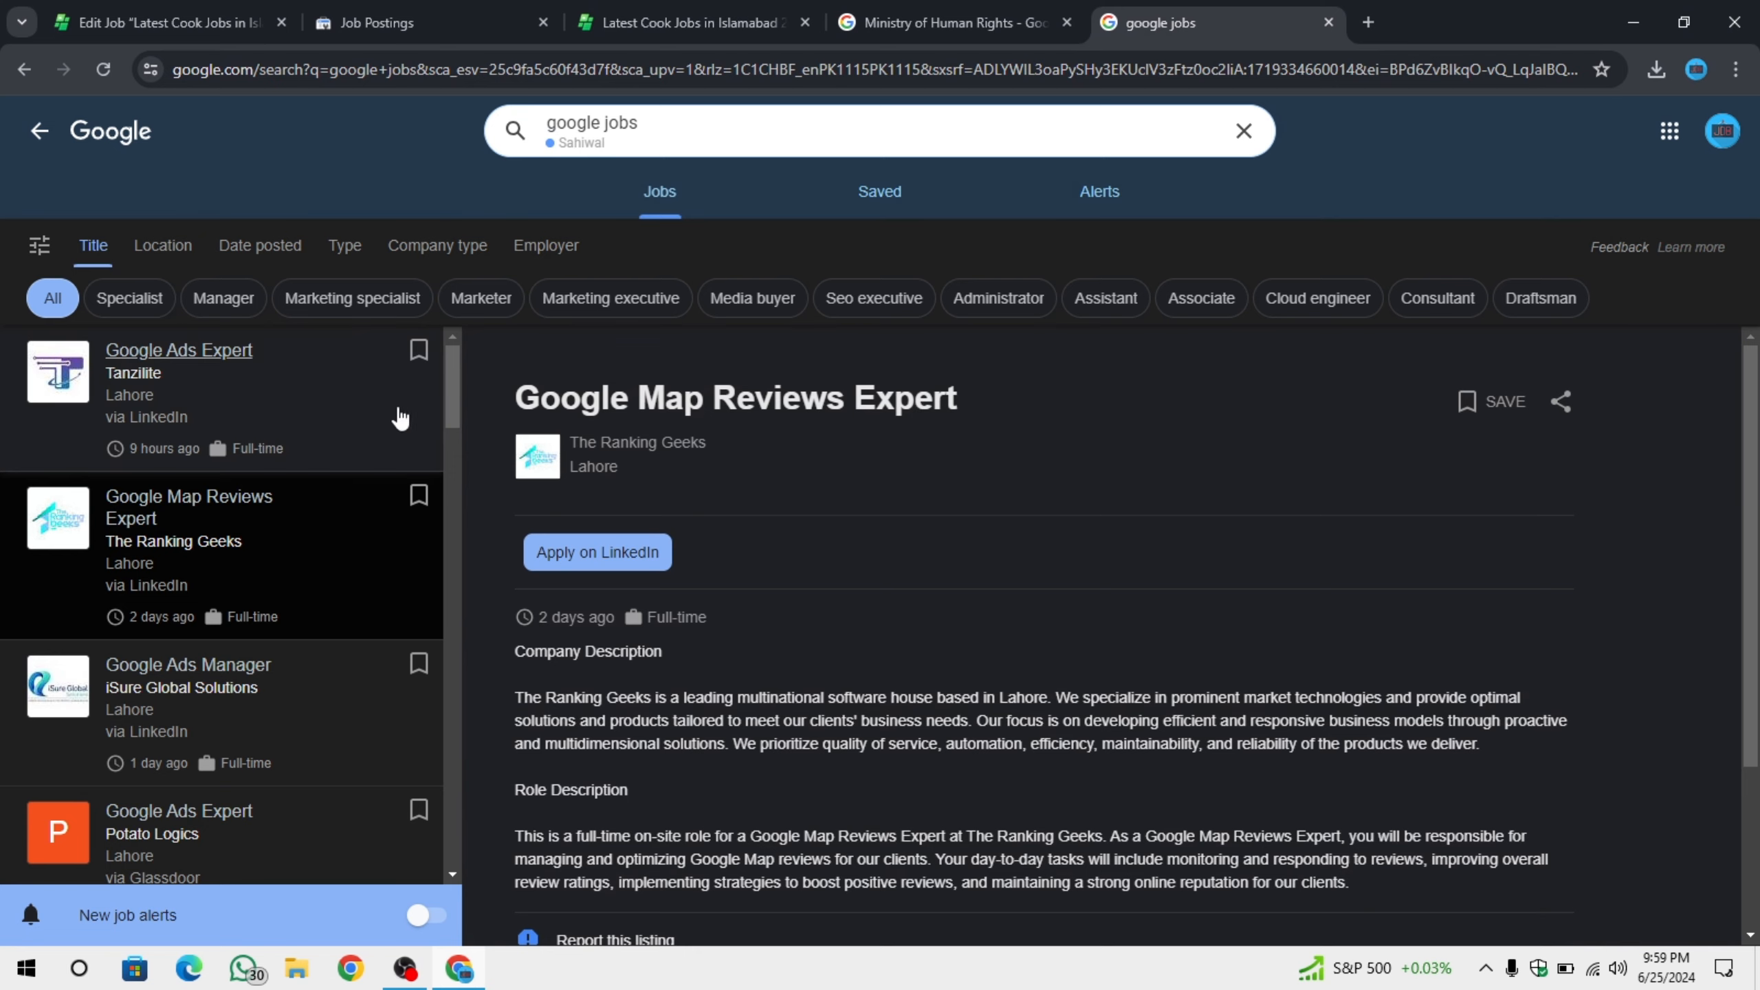
scroll(289, 575, down, 1)
scroll(290, 576, down, 15)
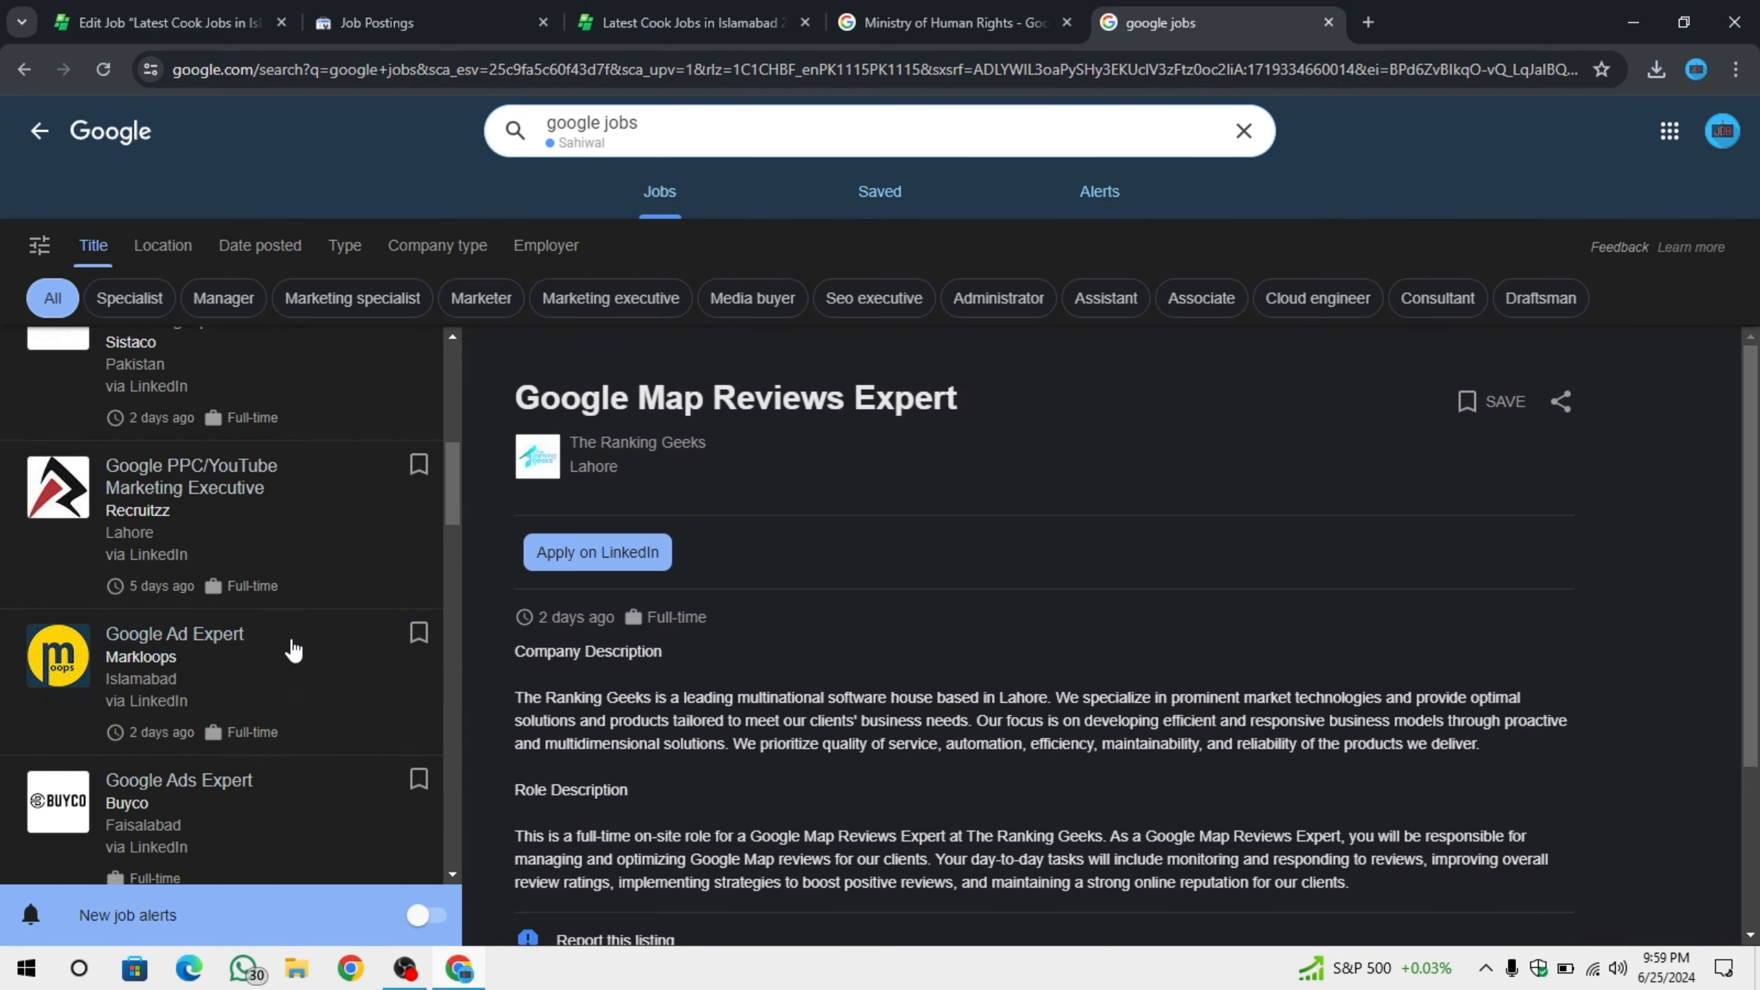
scroll(338, 649, up, 16)
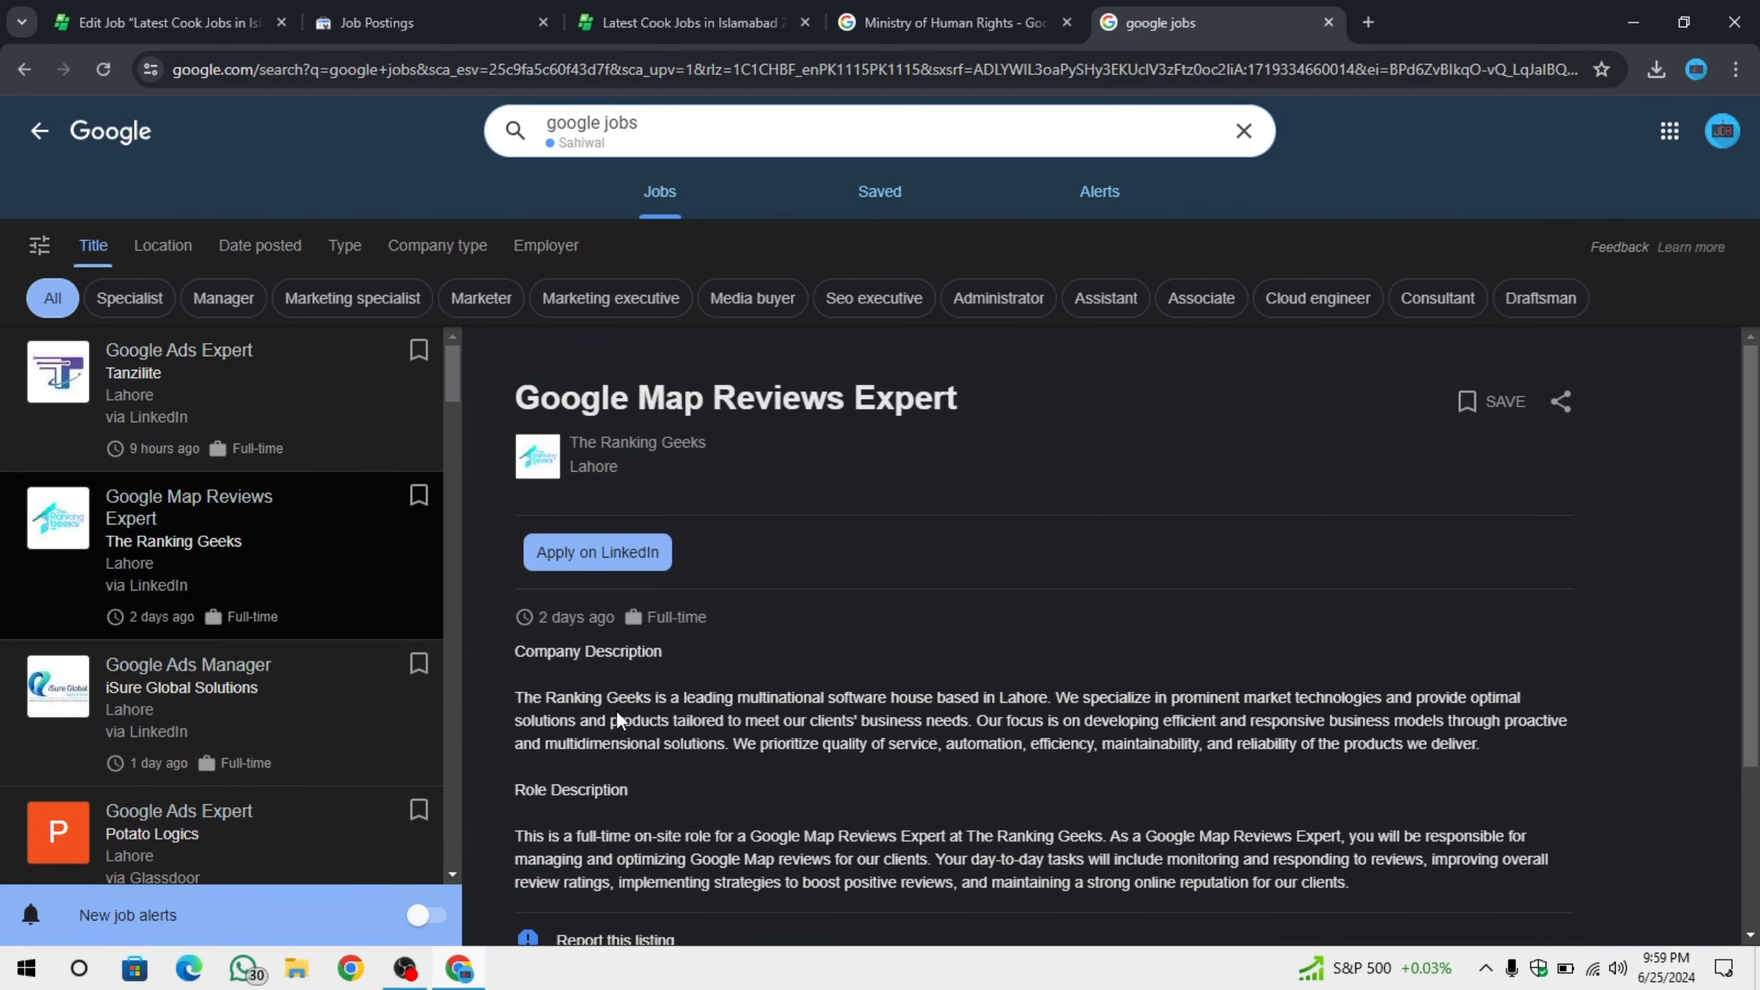
Return to the WordPress job editor, leave it for the overview of all jobs, and bring up the Rank Math SEO options.
key(ctrl+1)
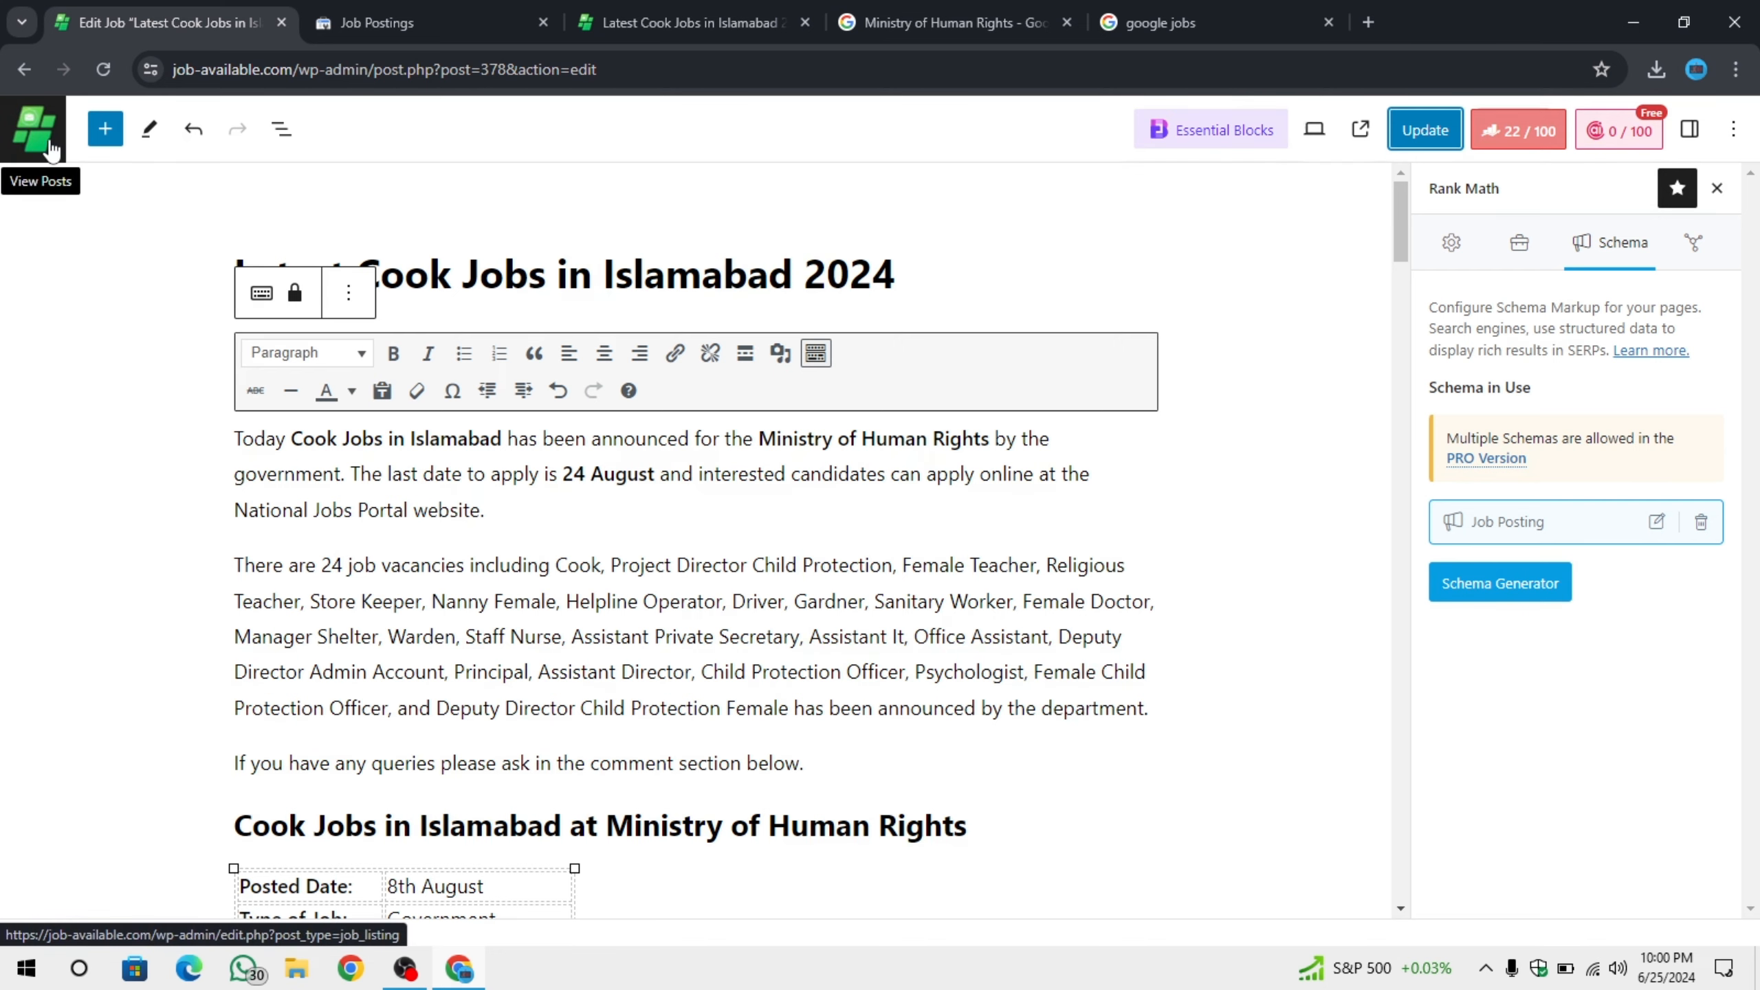
click(34, 131)
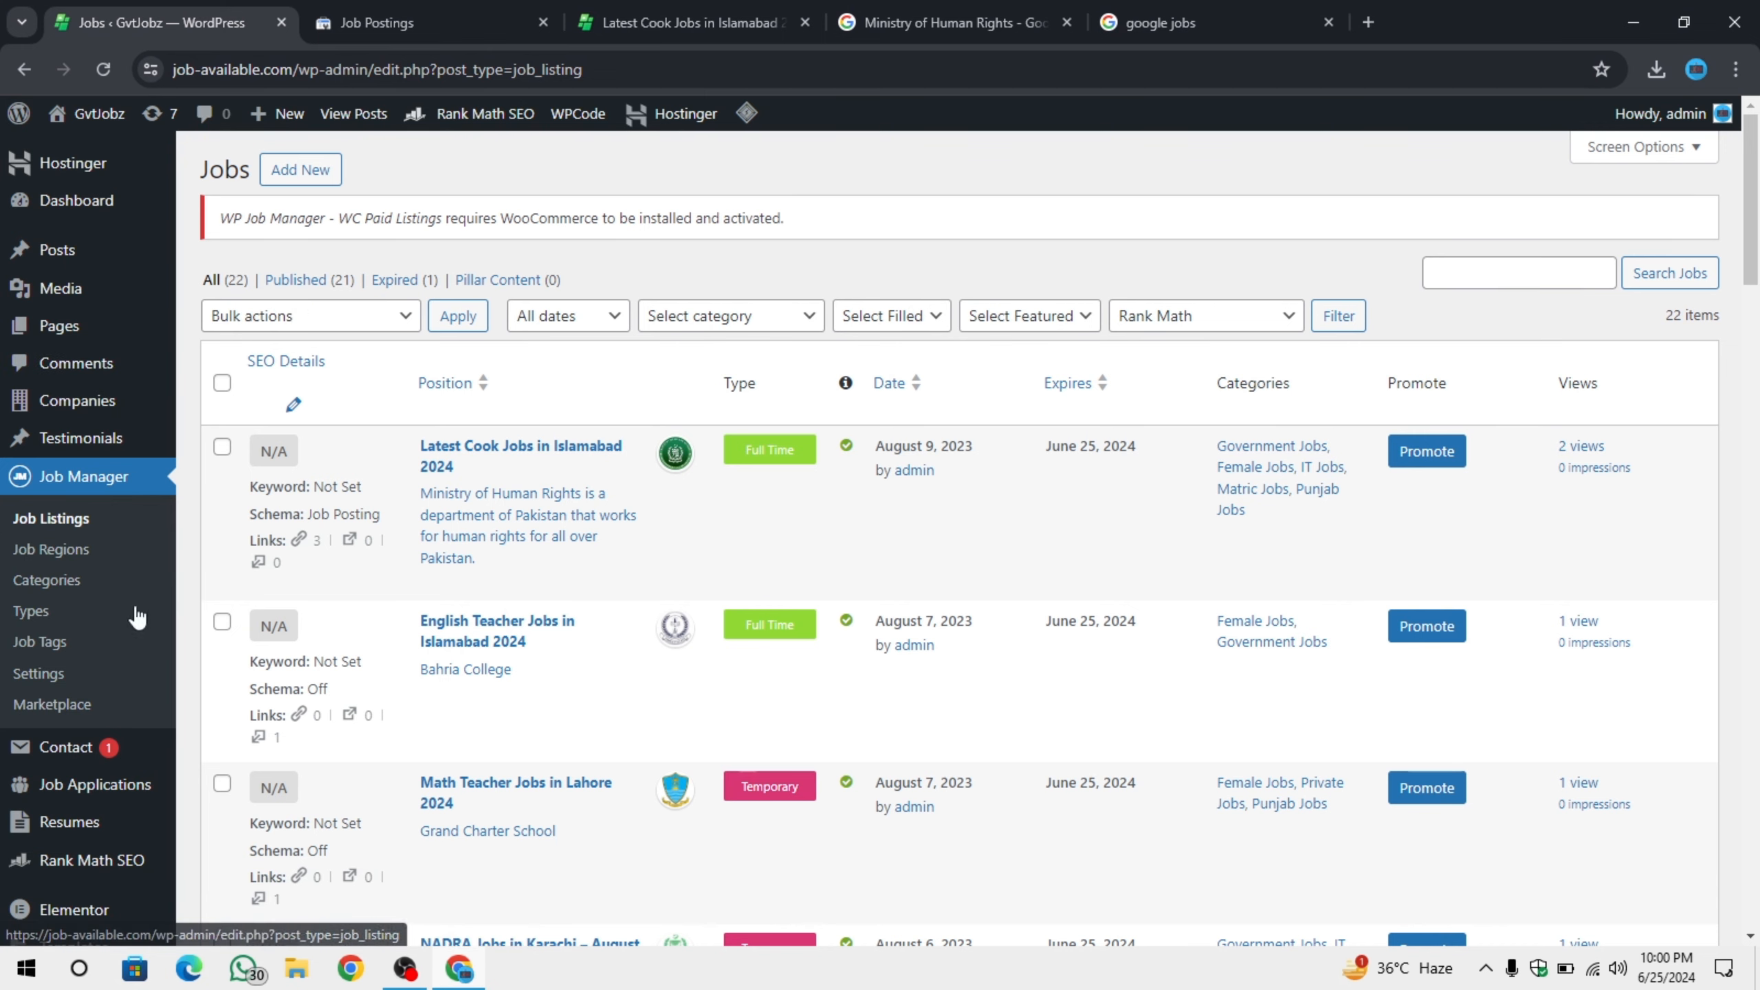
scroll(139, 613, down, 4)
scroll(128, 513, up, 4)
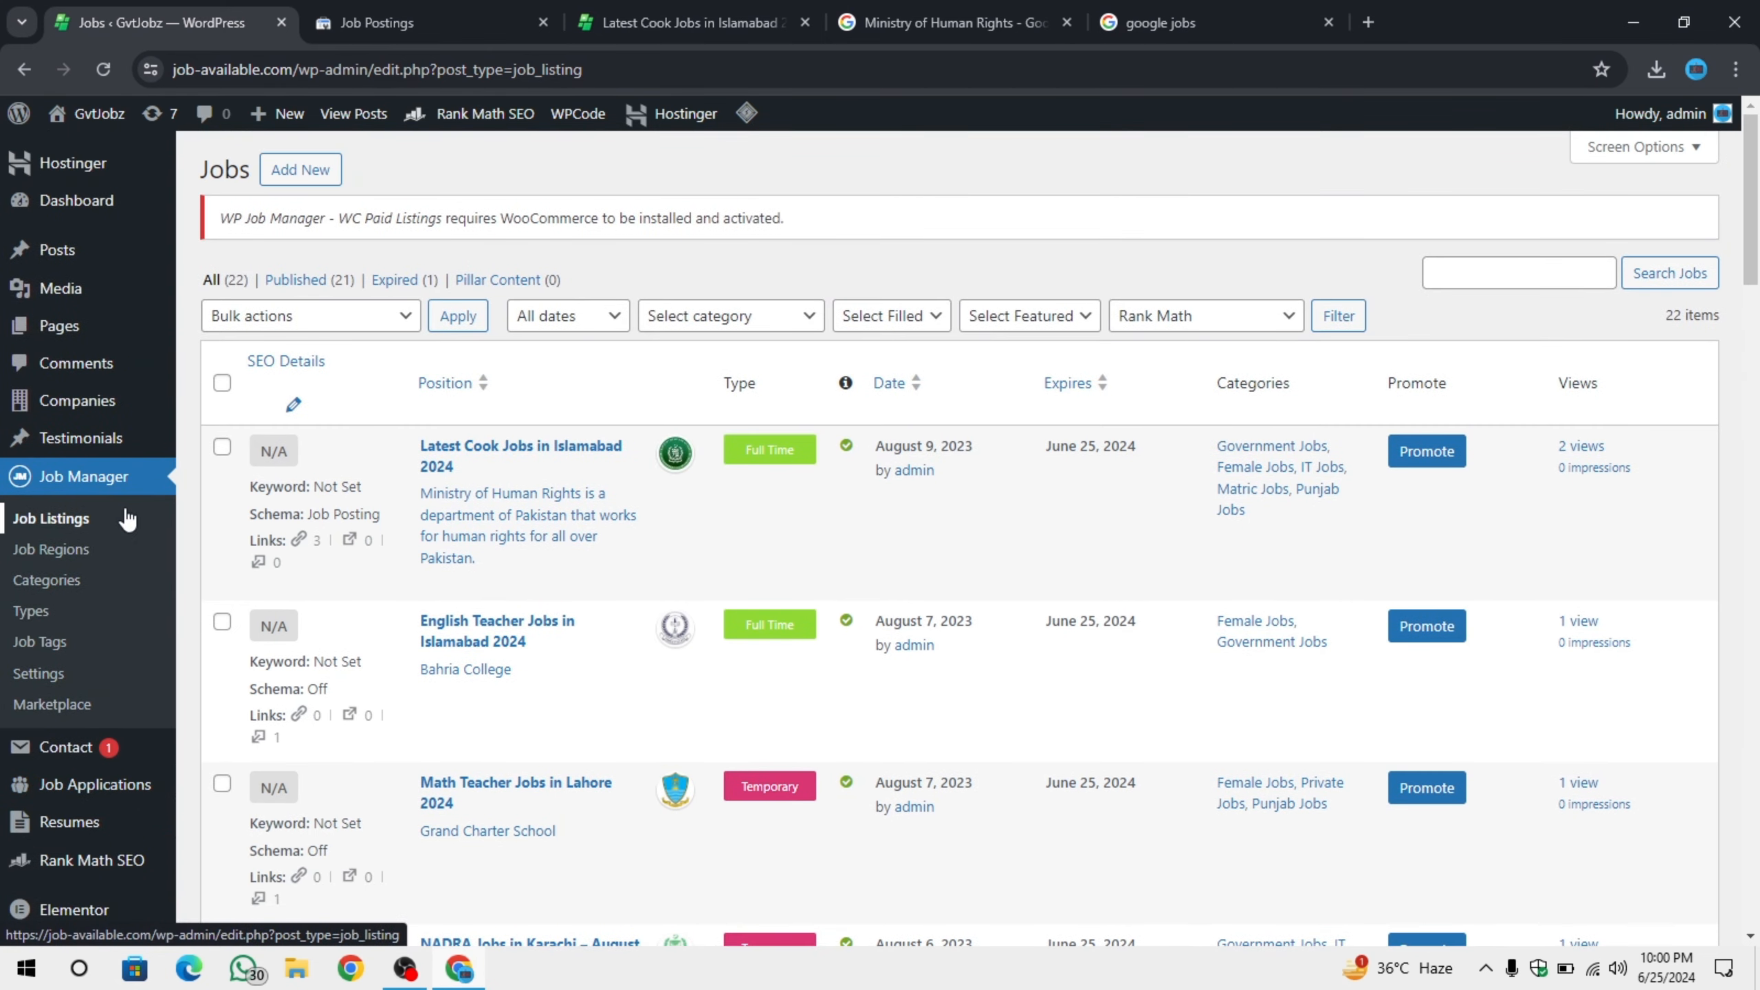
scroll(173, 541, down, 9)
mouse_move(118, 553)
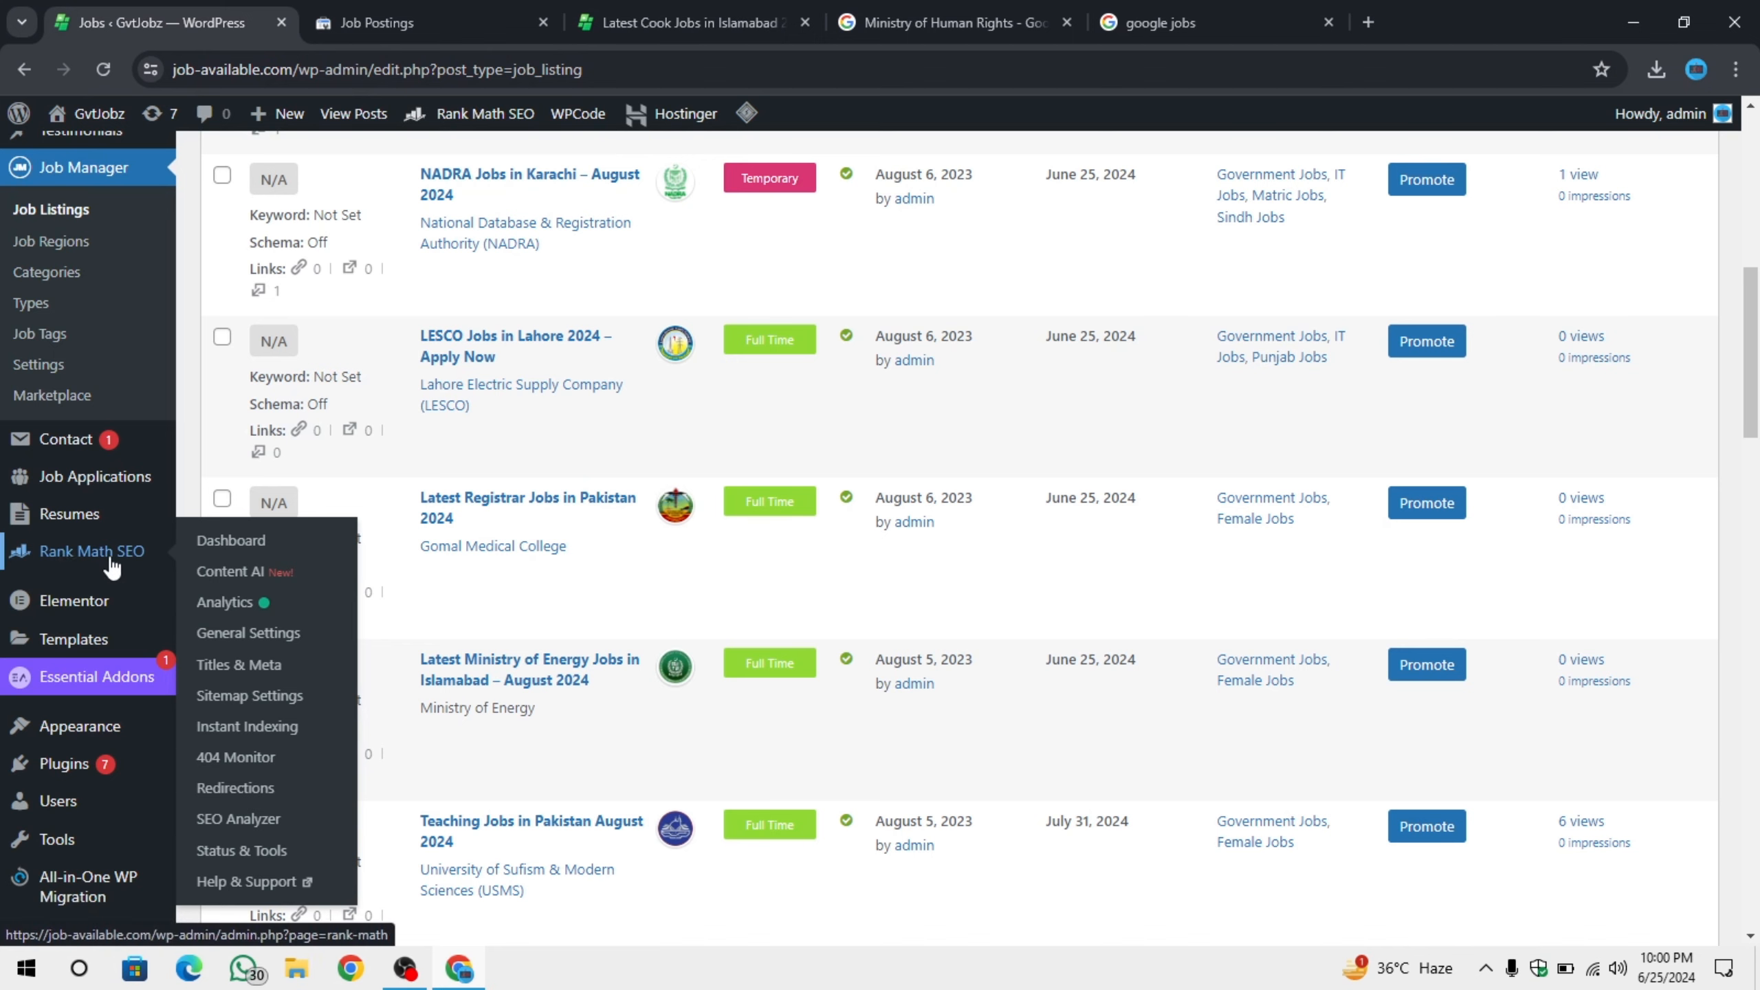